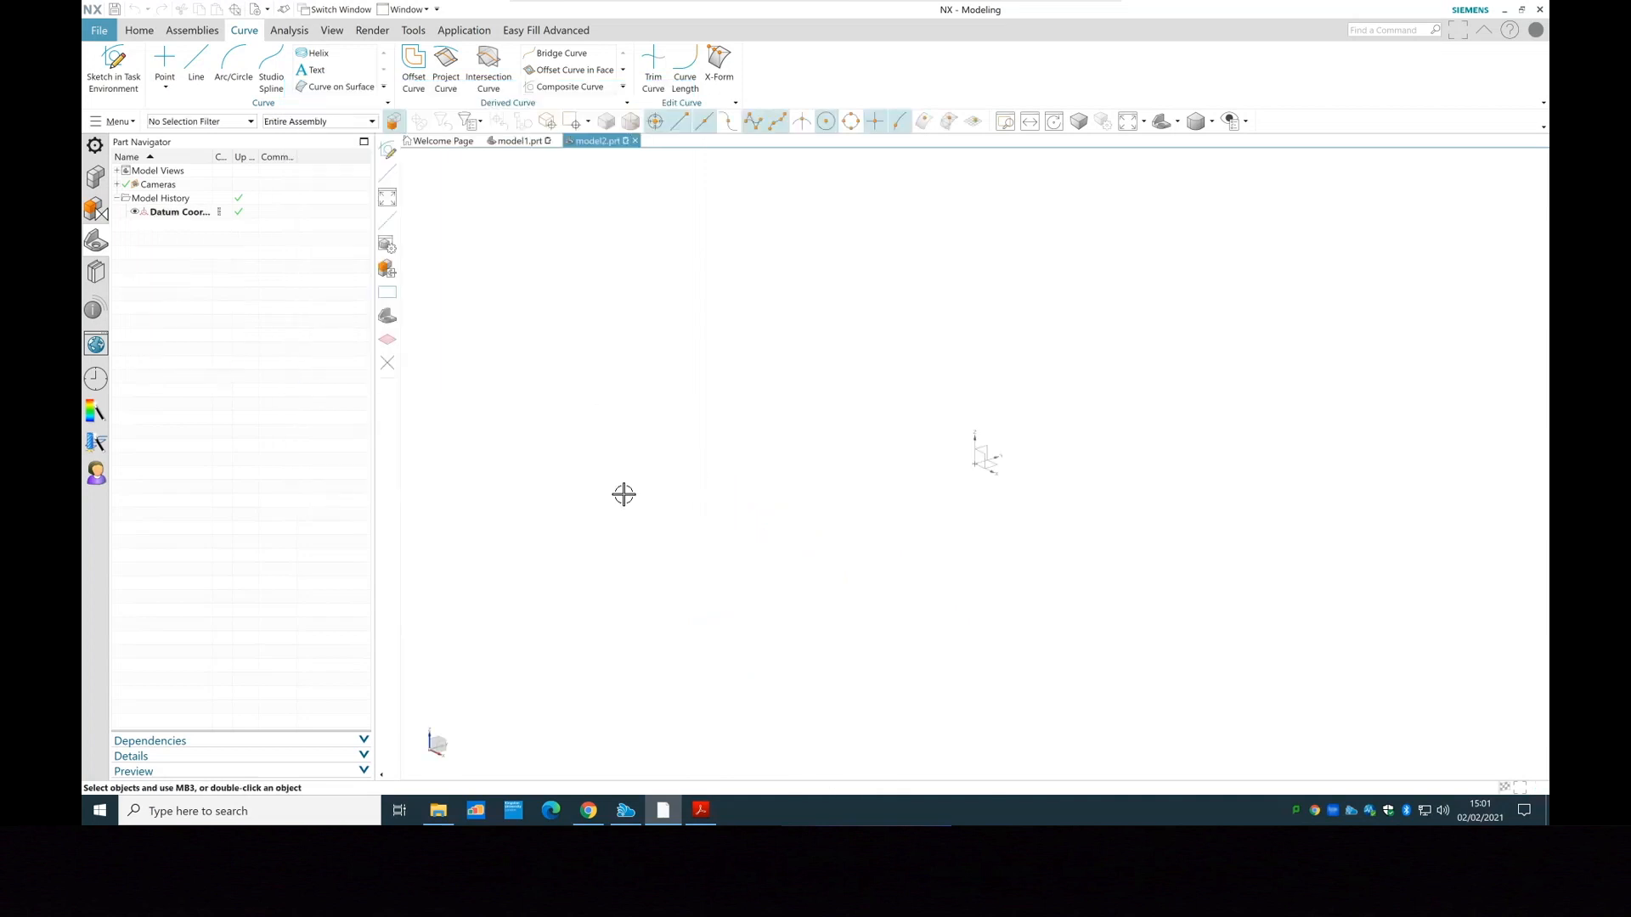
Create a sketch on the default horizontal datum plane at the origin
click(136, 31)
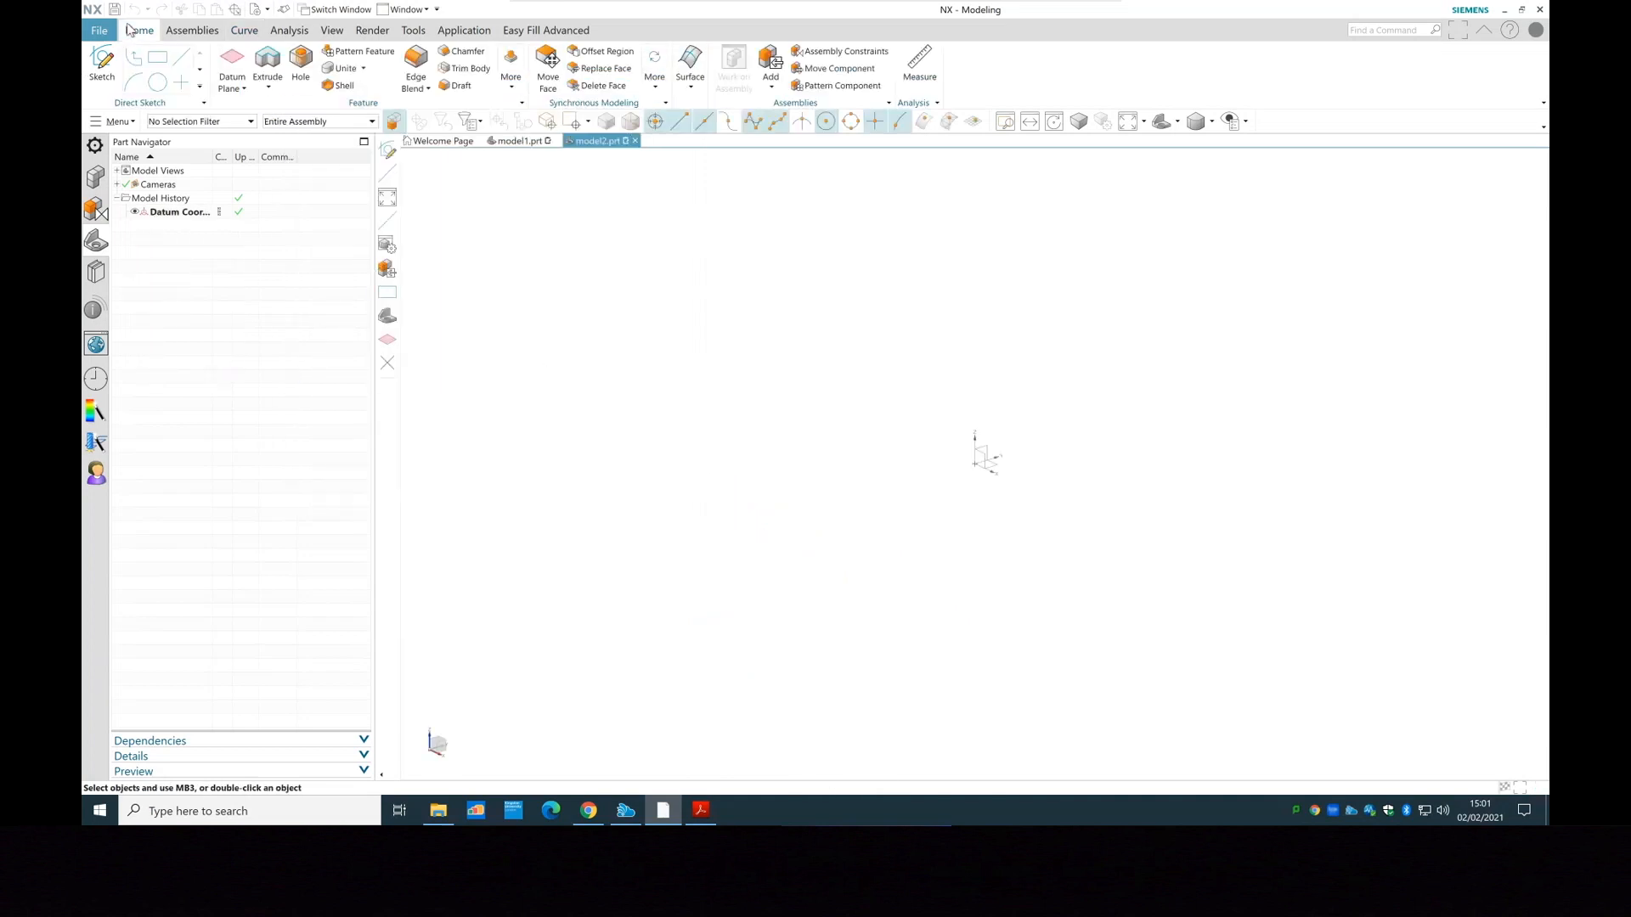
click(102, 61)
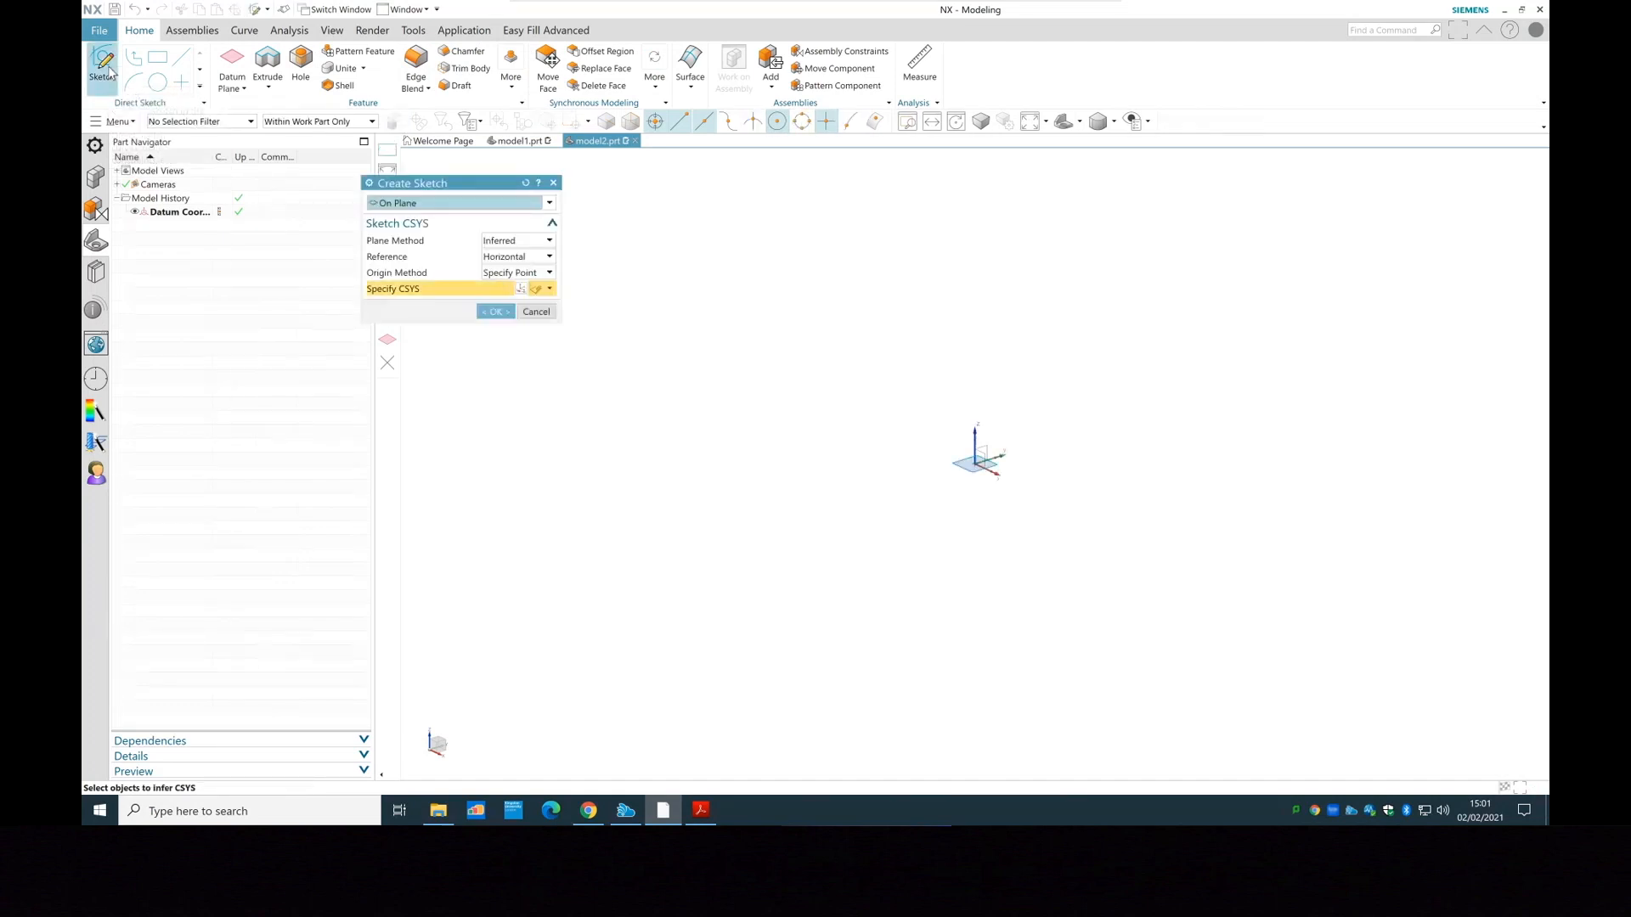
shift+middle_drag(1081, 470, 892, 456)
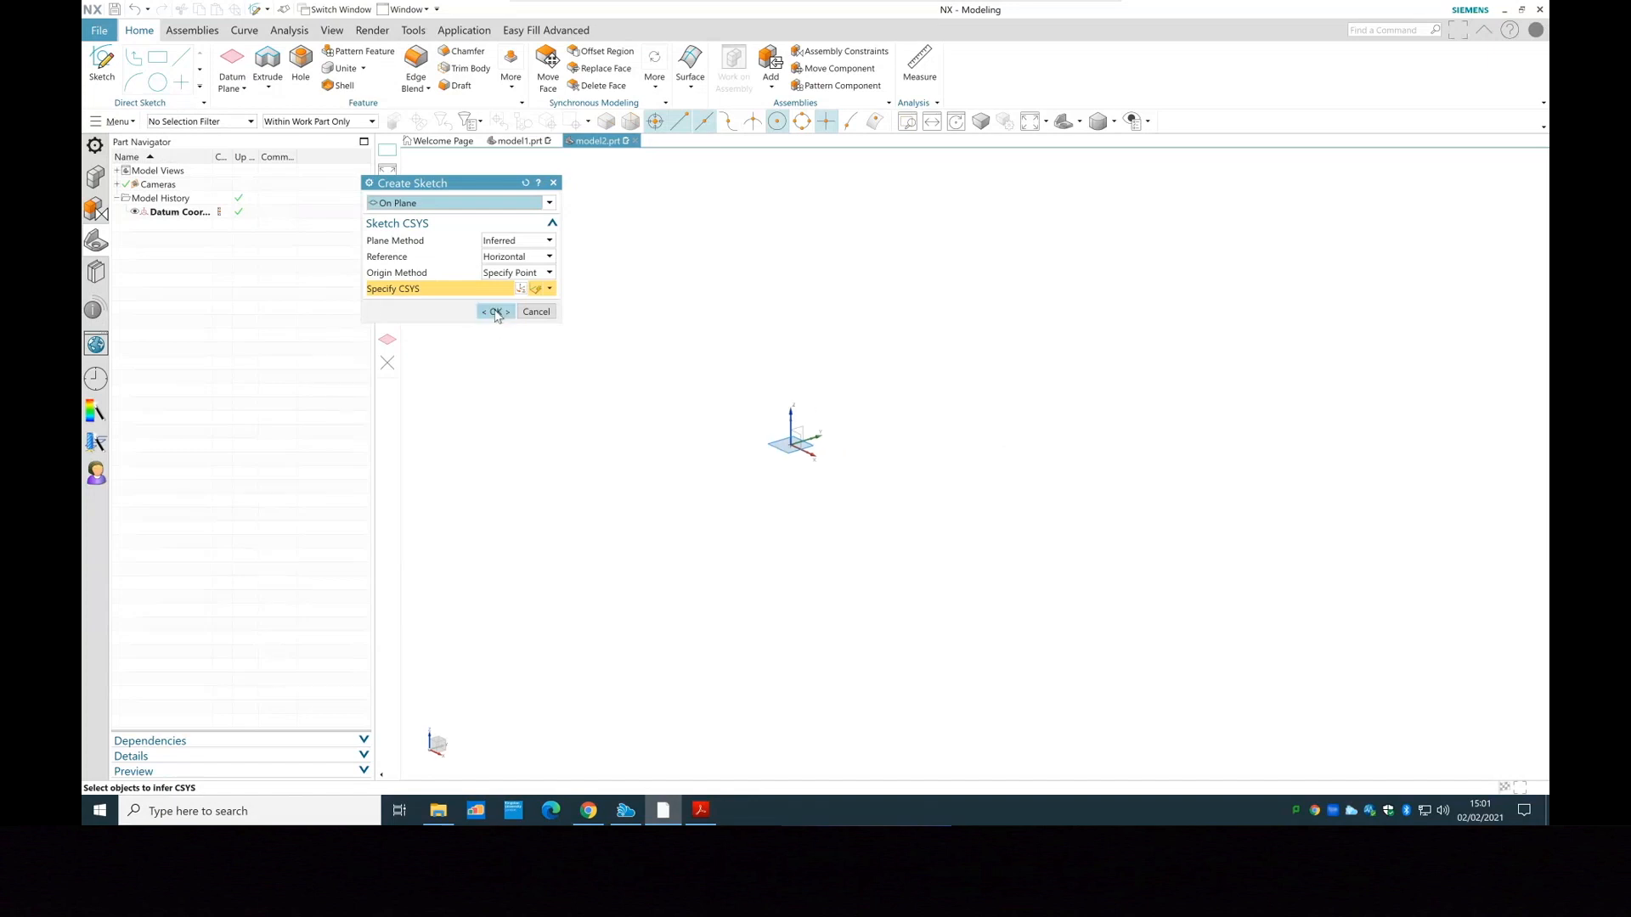
click(496, 312)
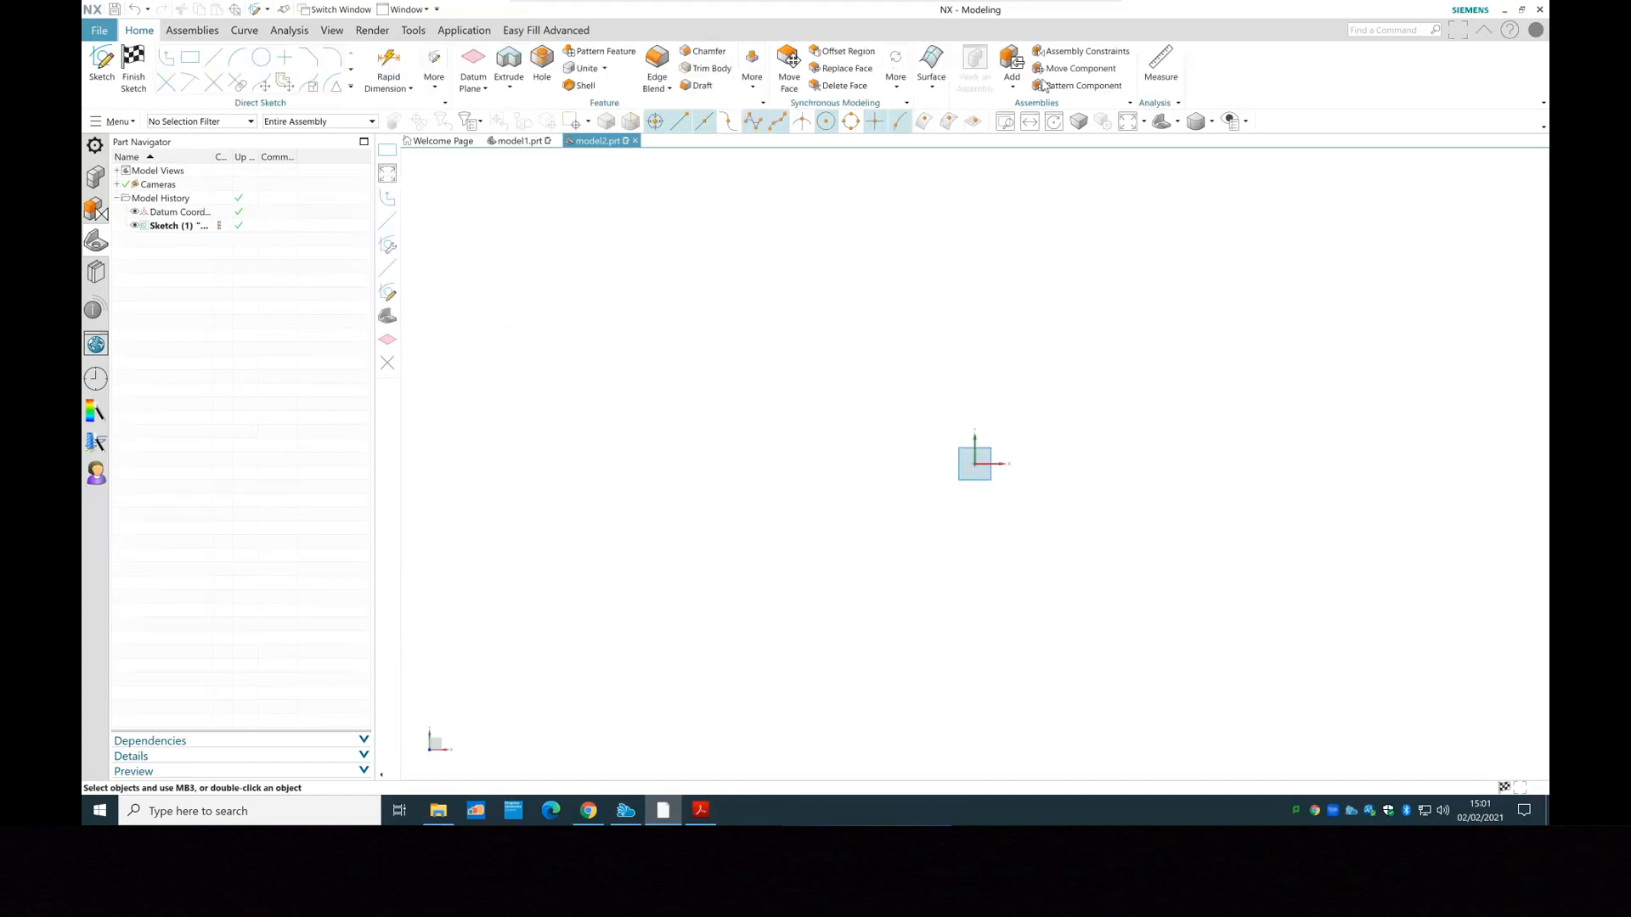
Sketch a rectangle about 45.5 mm wide with its lower-left corner at the sketch origin, and turn off Continuous Auto Dimensioning
click(188, 59)
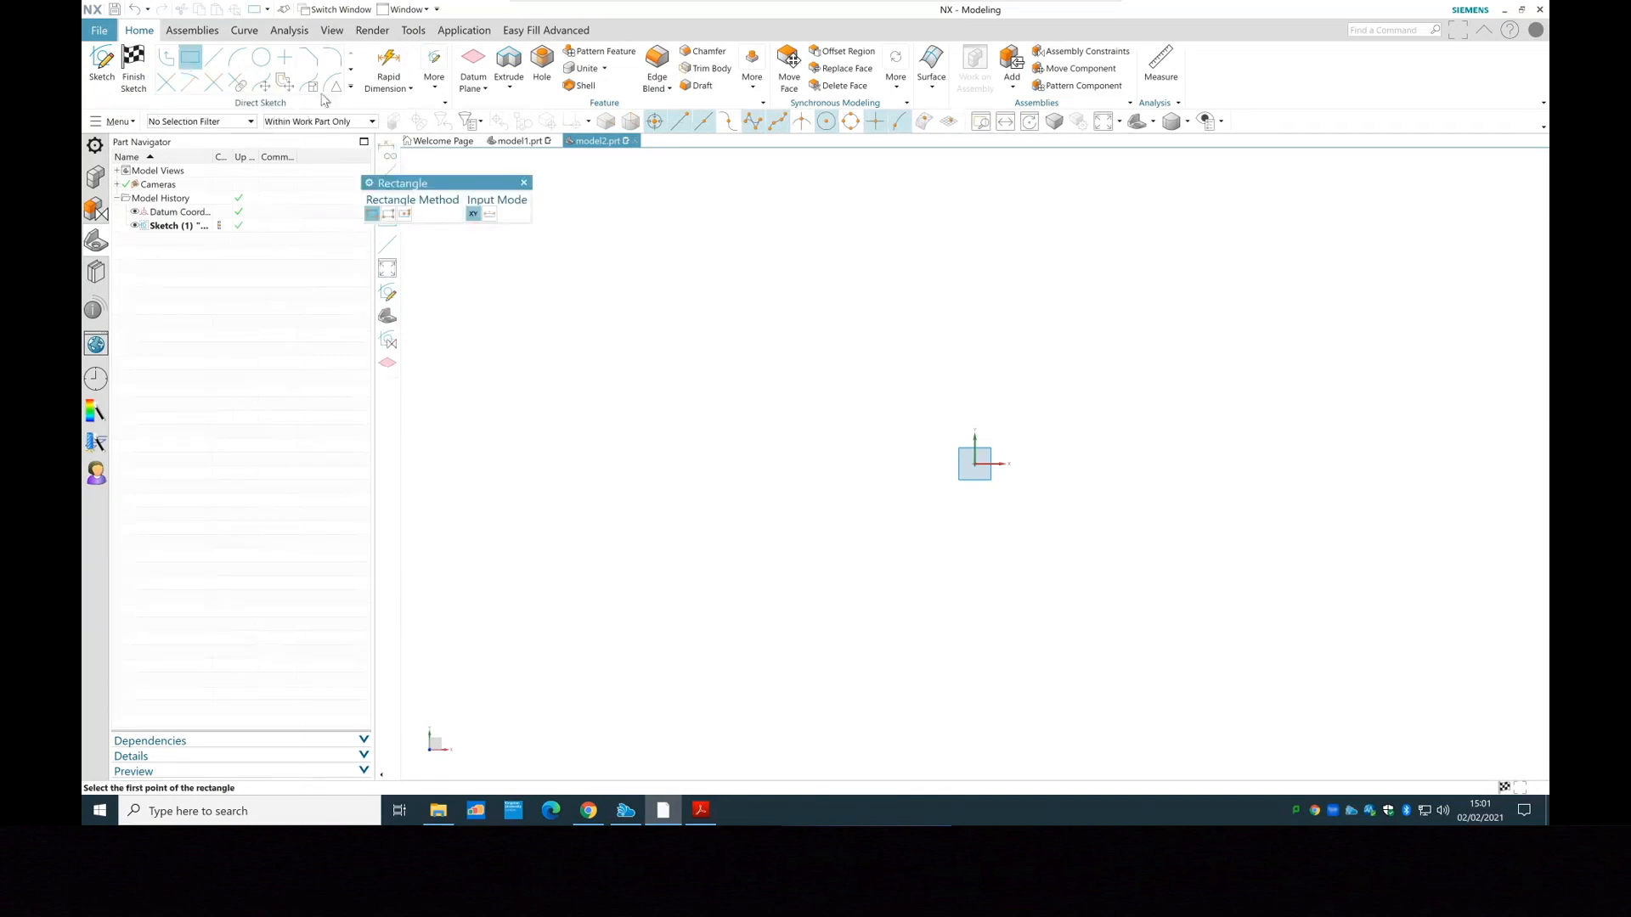
click(974, 464)
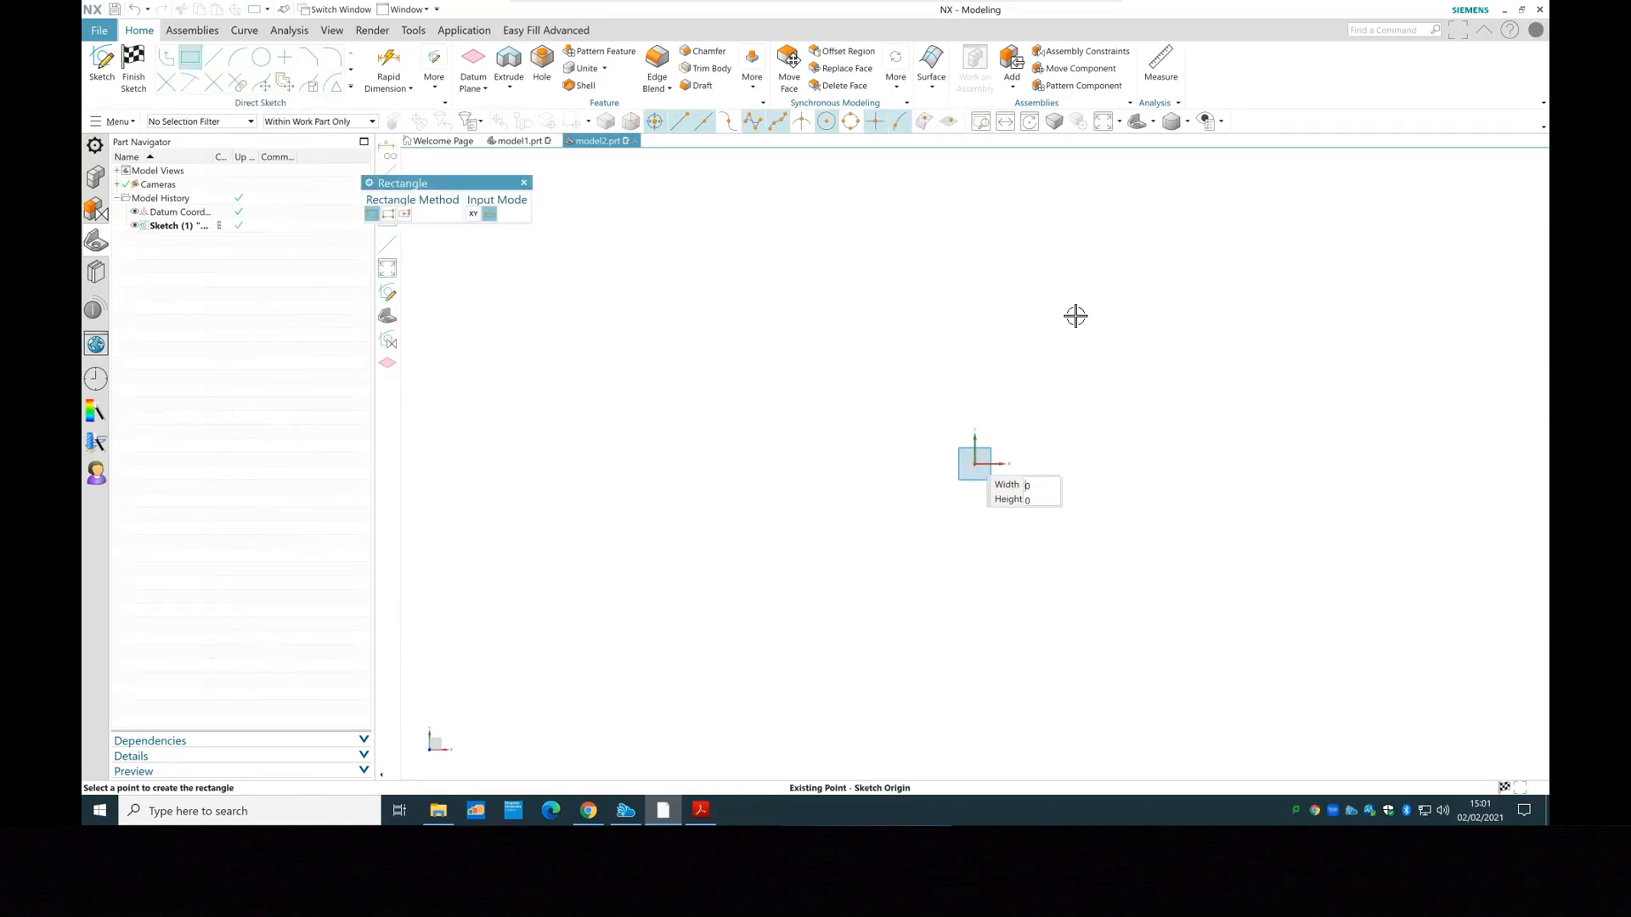
click(1266, 226)
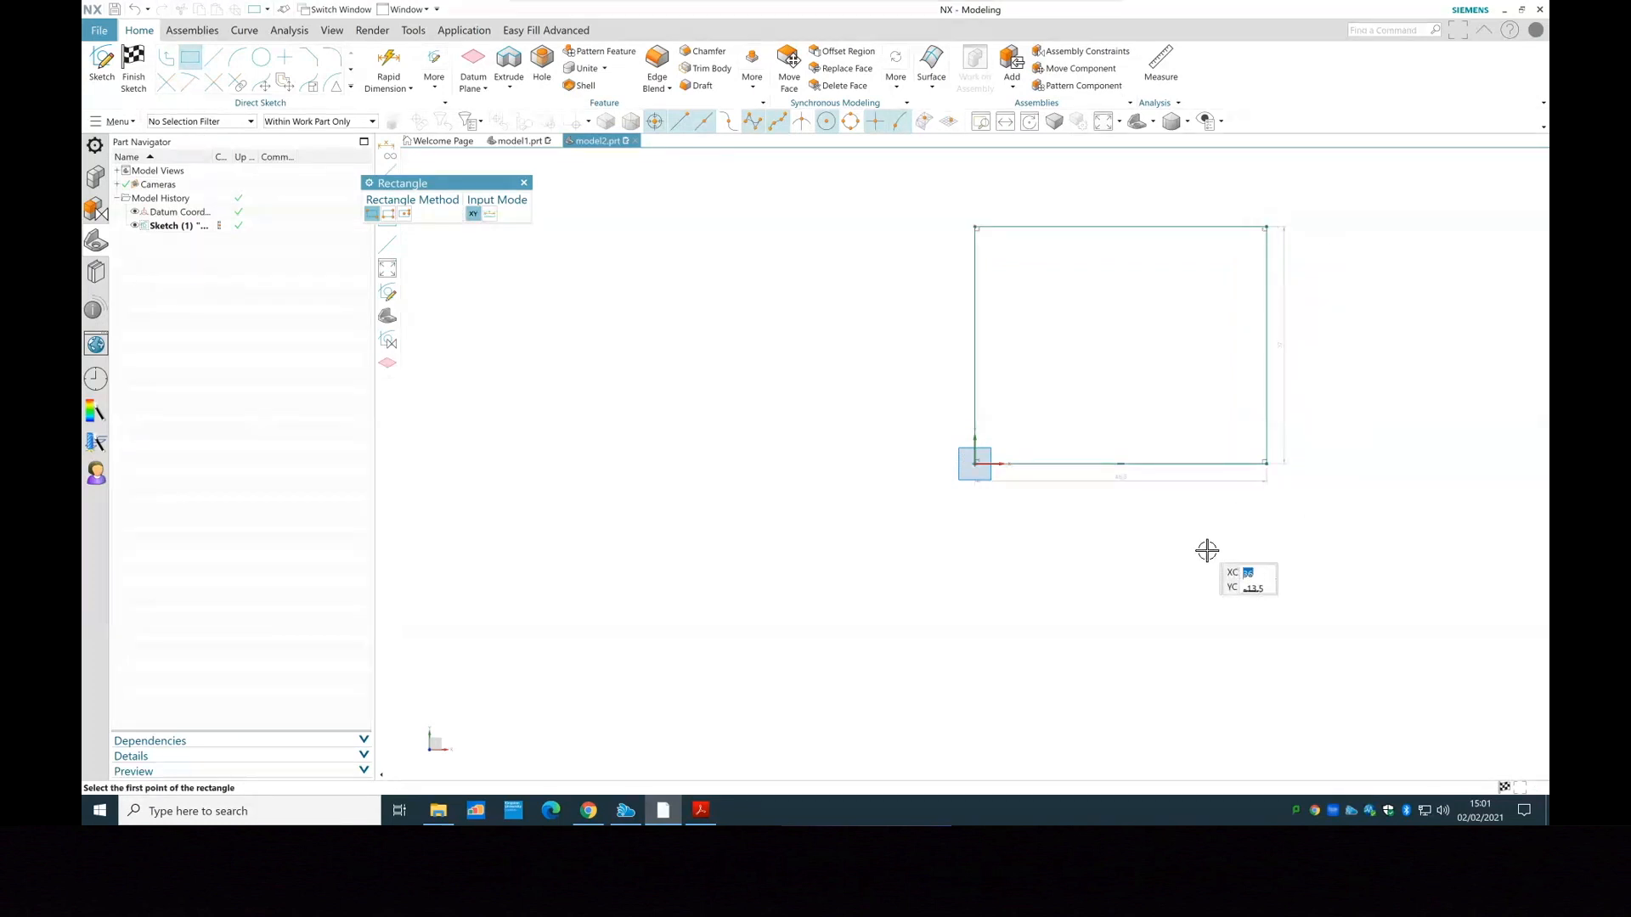
key(Escape)
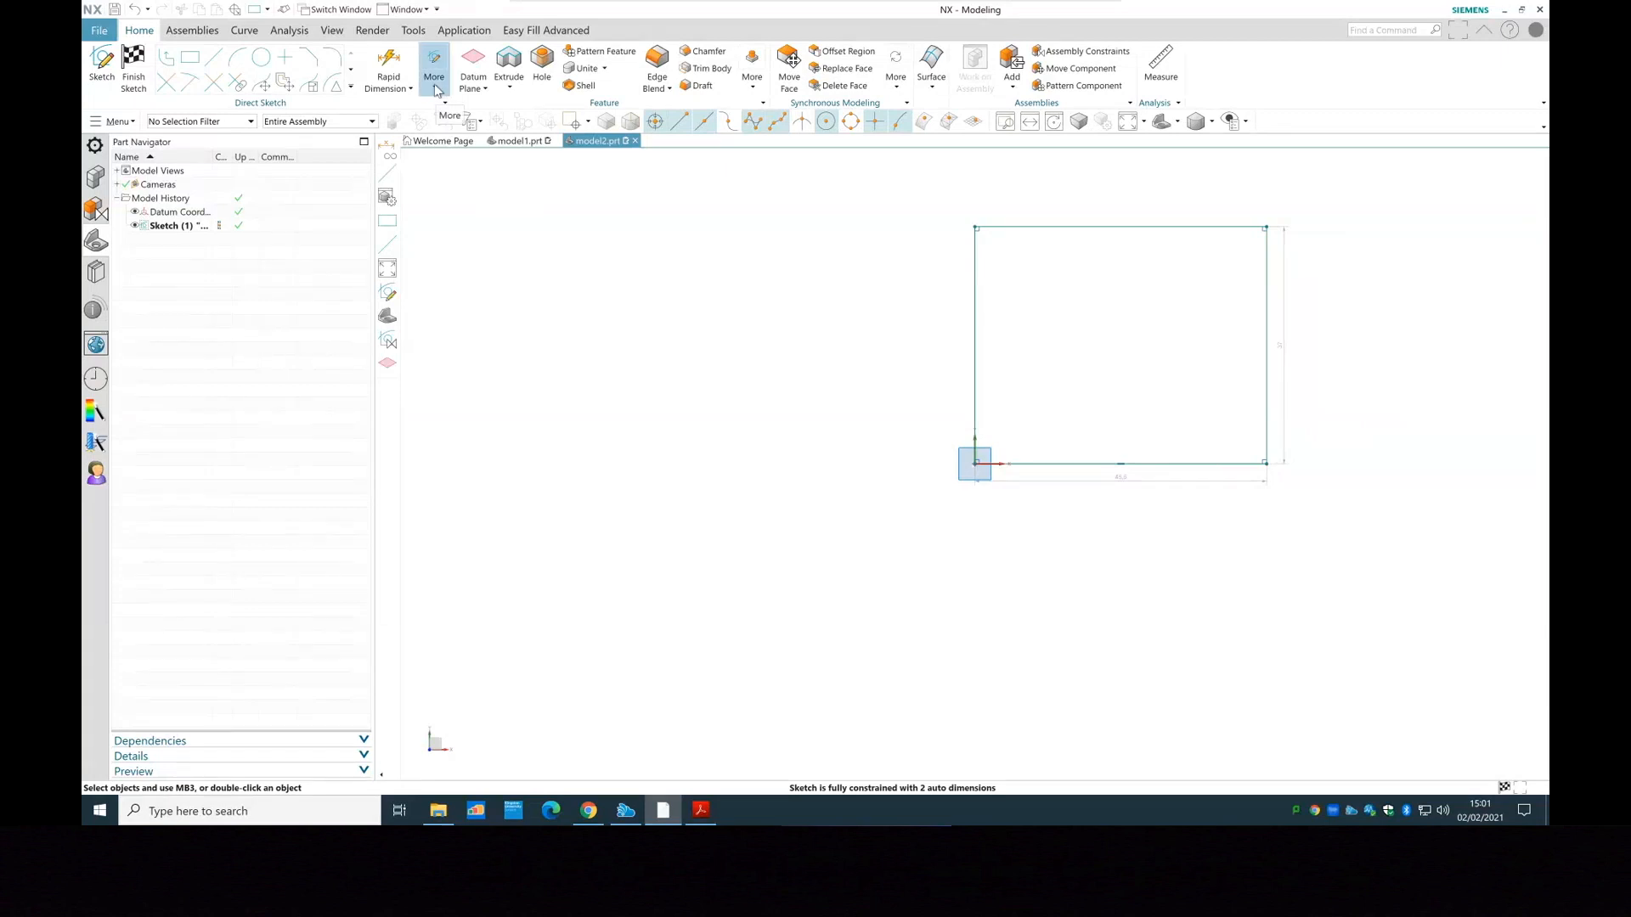
click(435, 89)
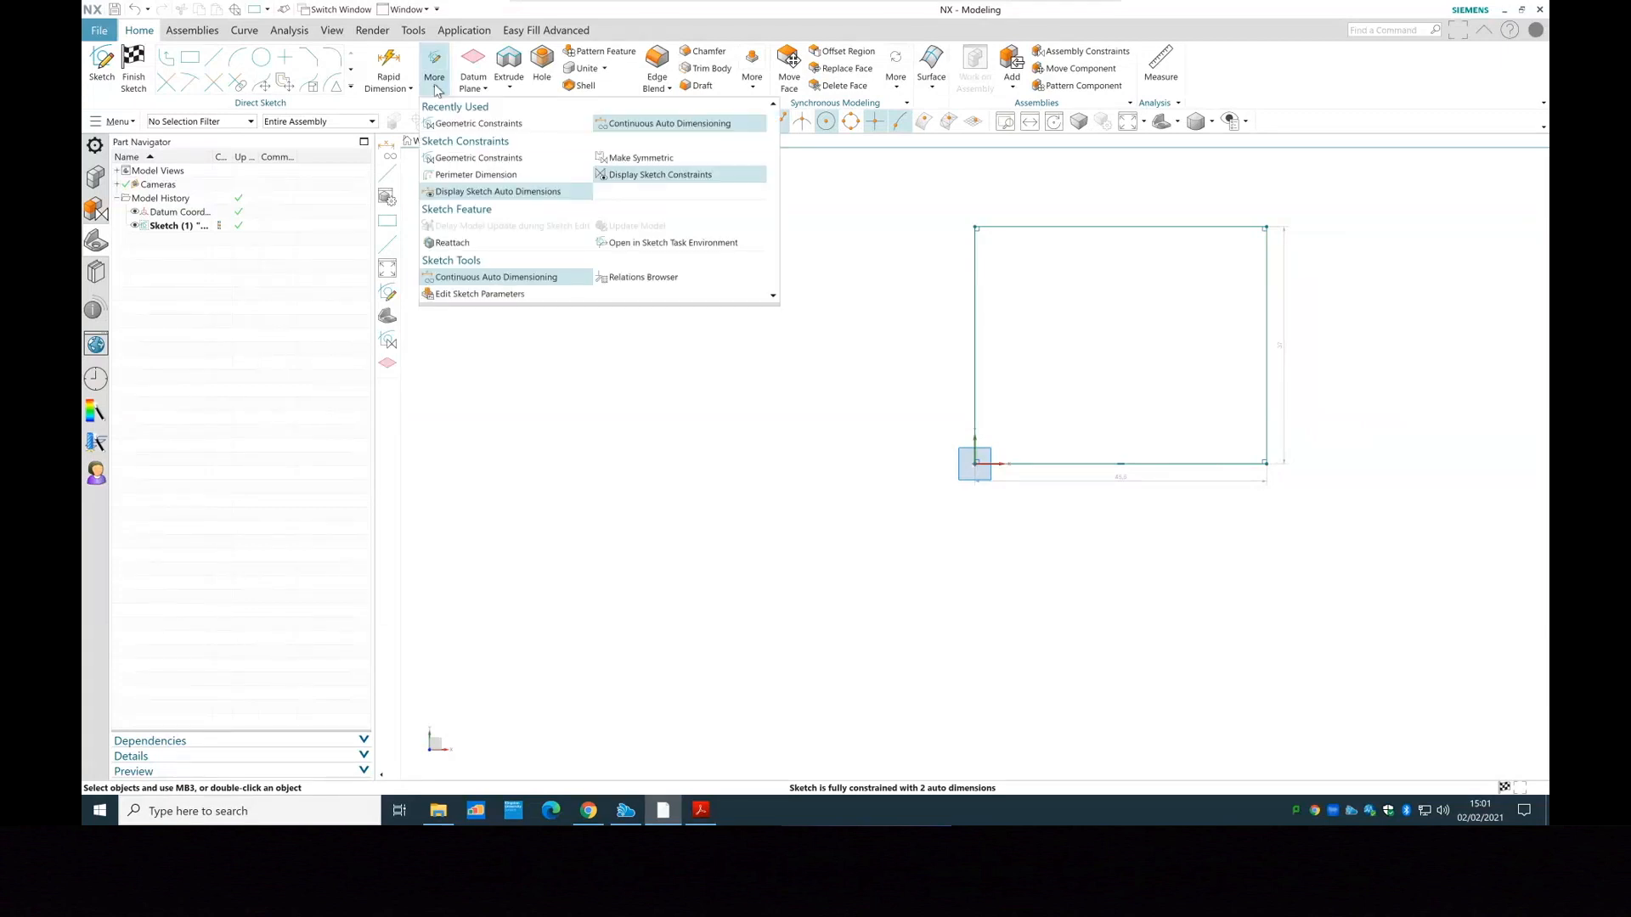
click(486, 278)
Set the rectangle's width and height dimensions to 50 mm each
double_click(1120, 481)
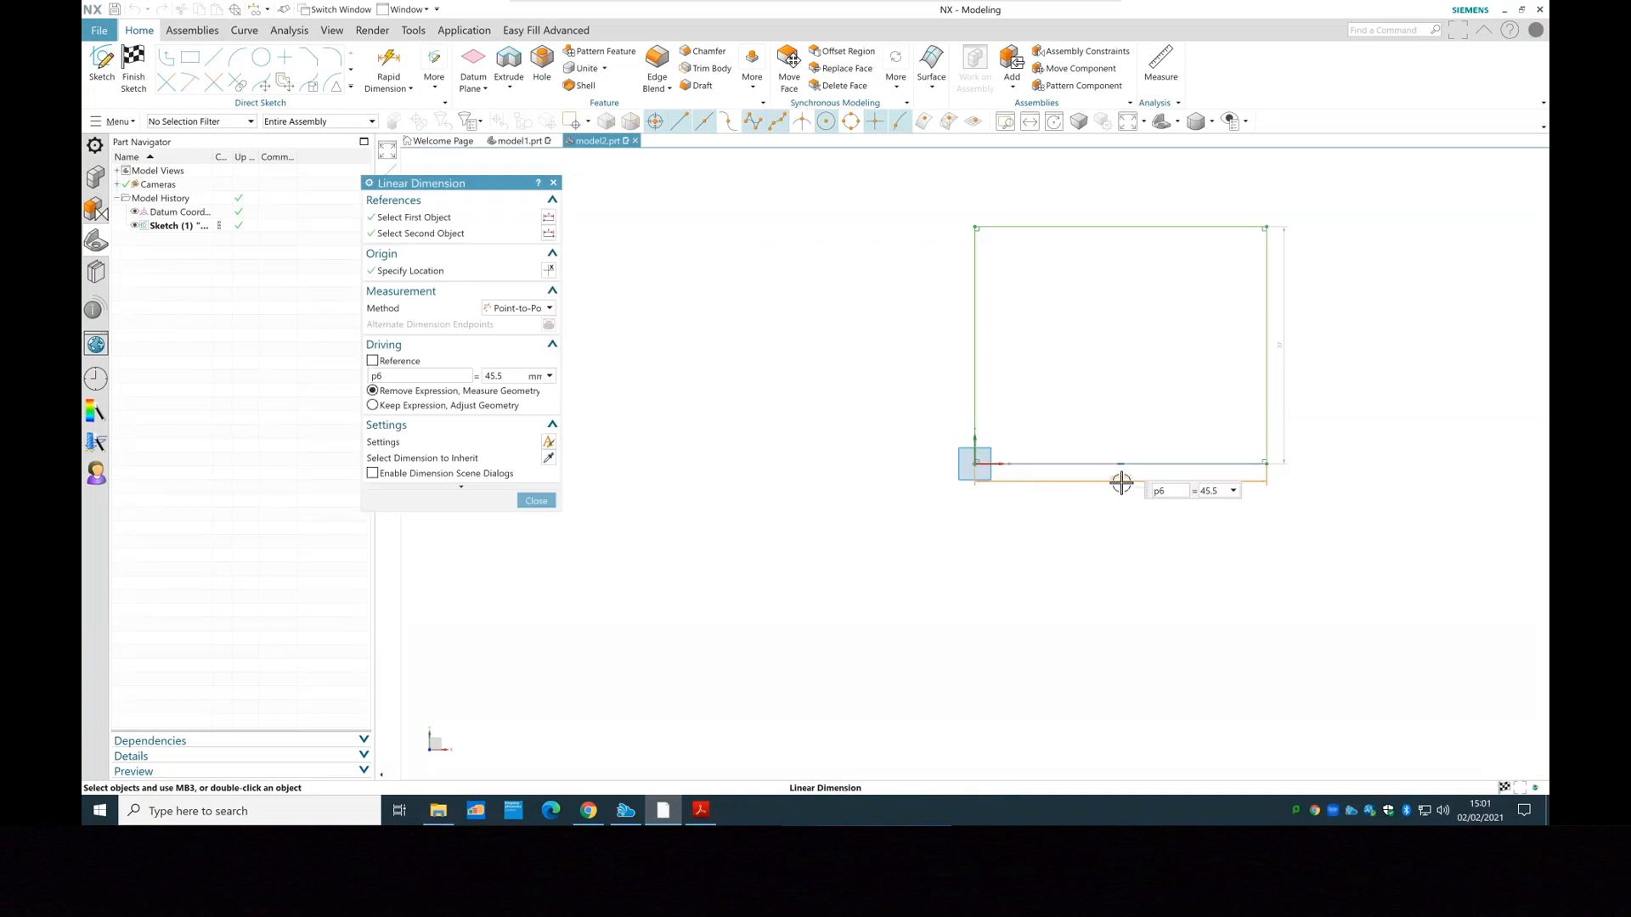
text(50)
key(Return)
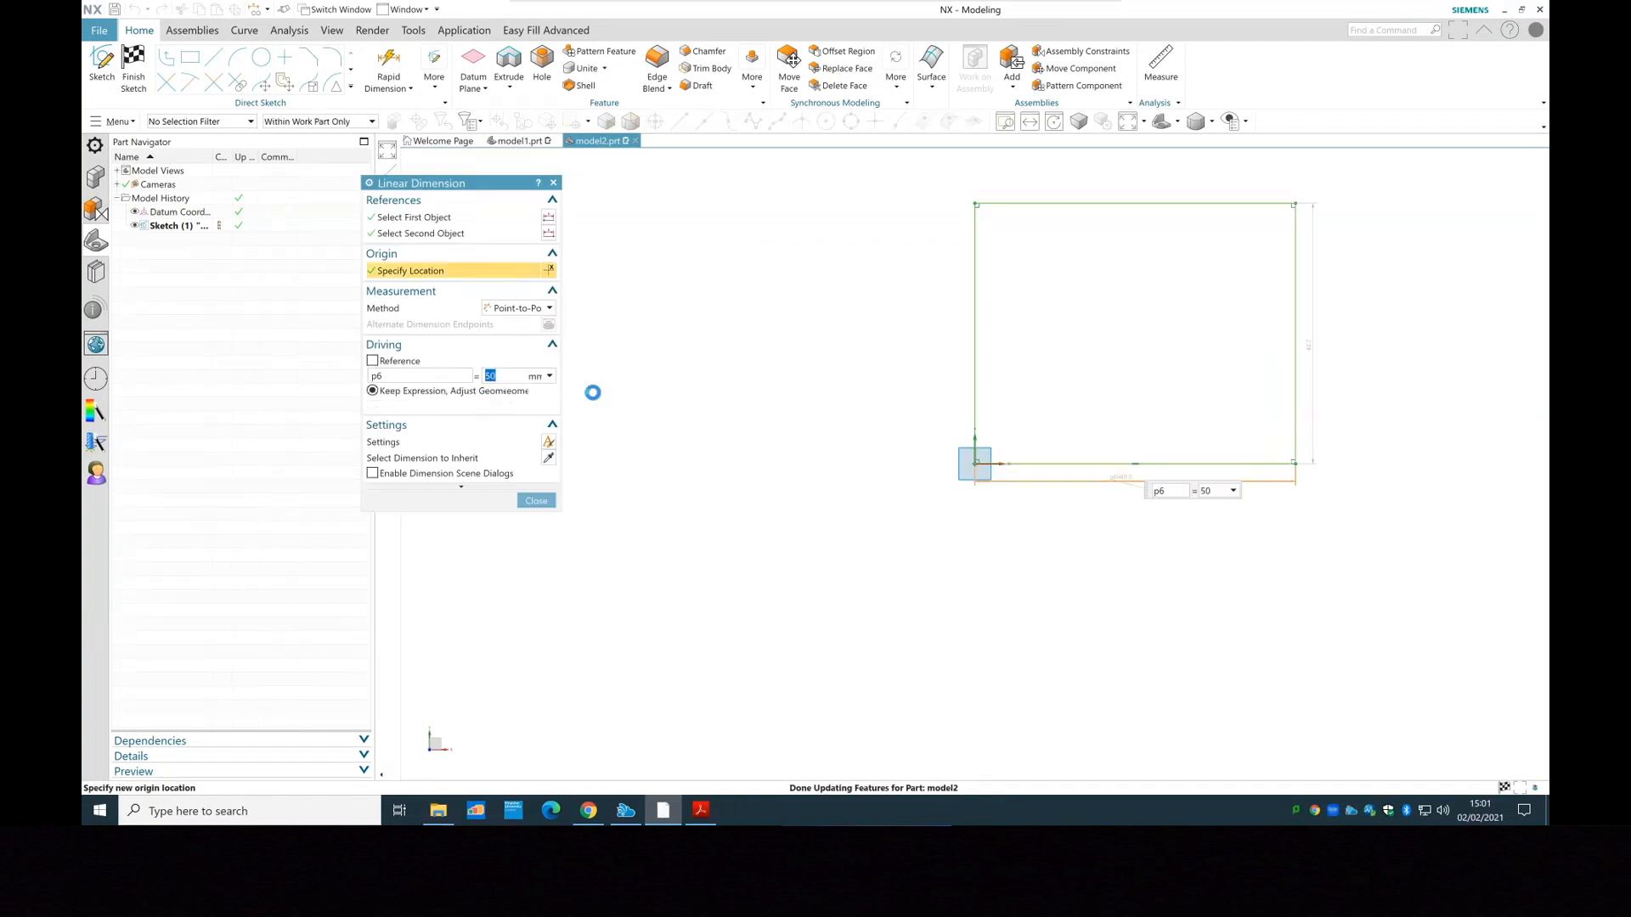
click(536, 500)
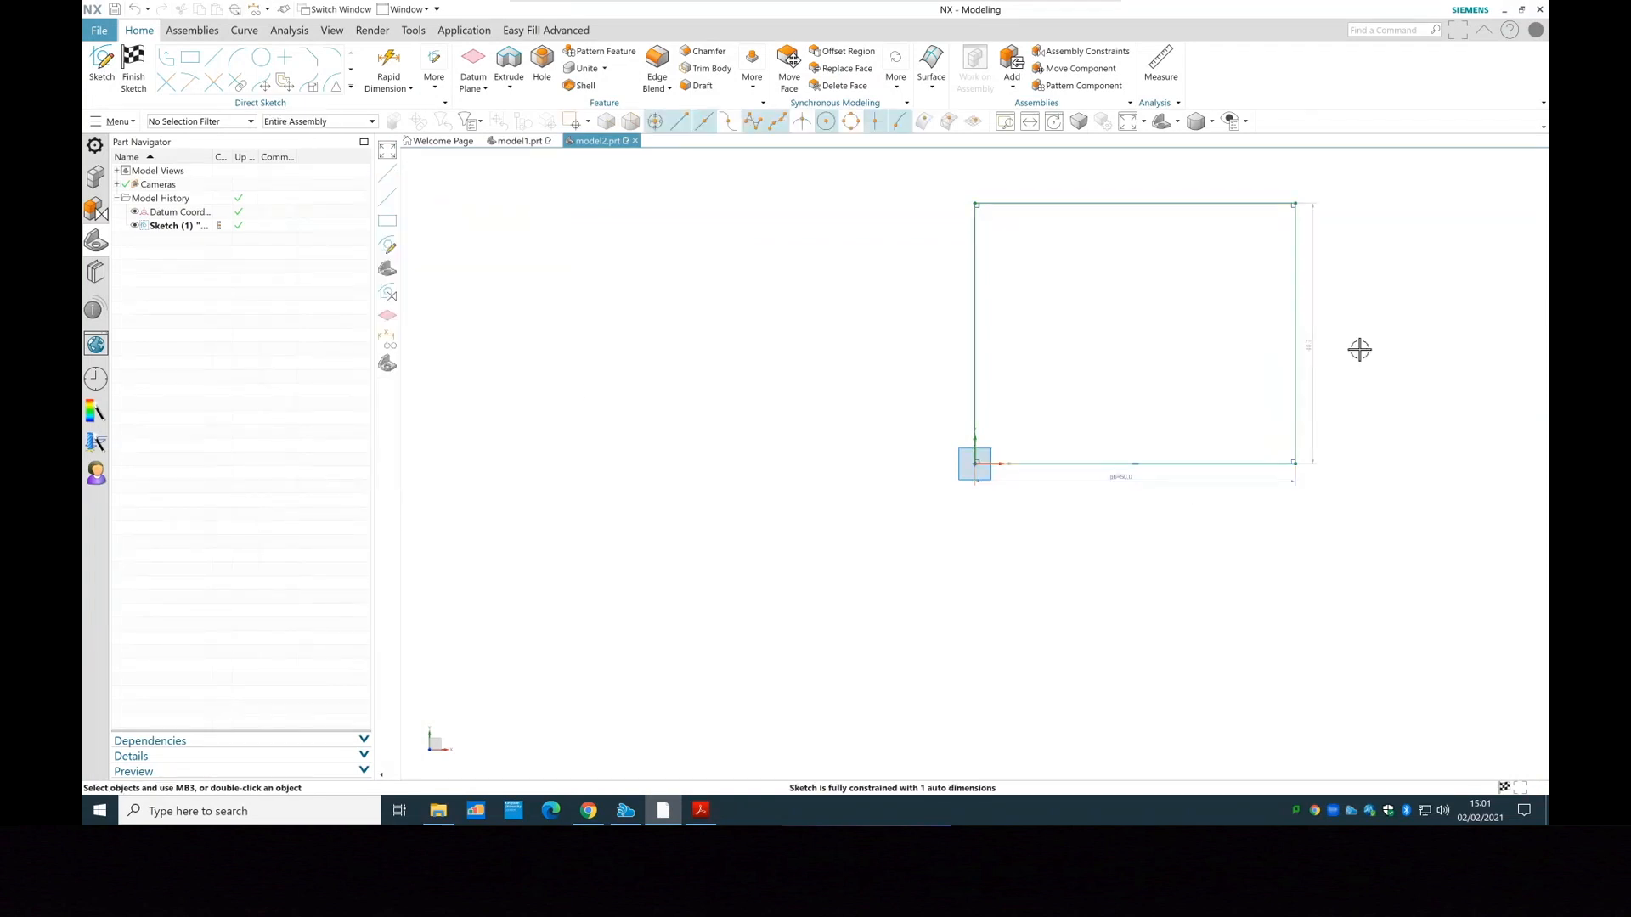
double_click(1306, 347)
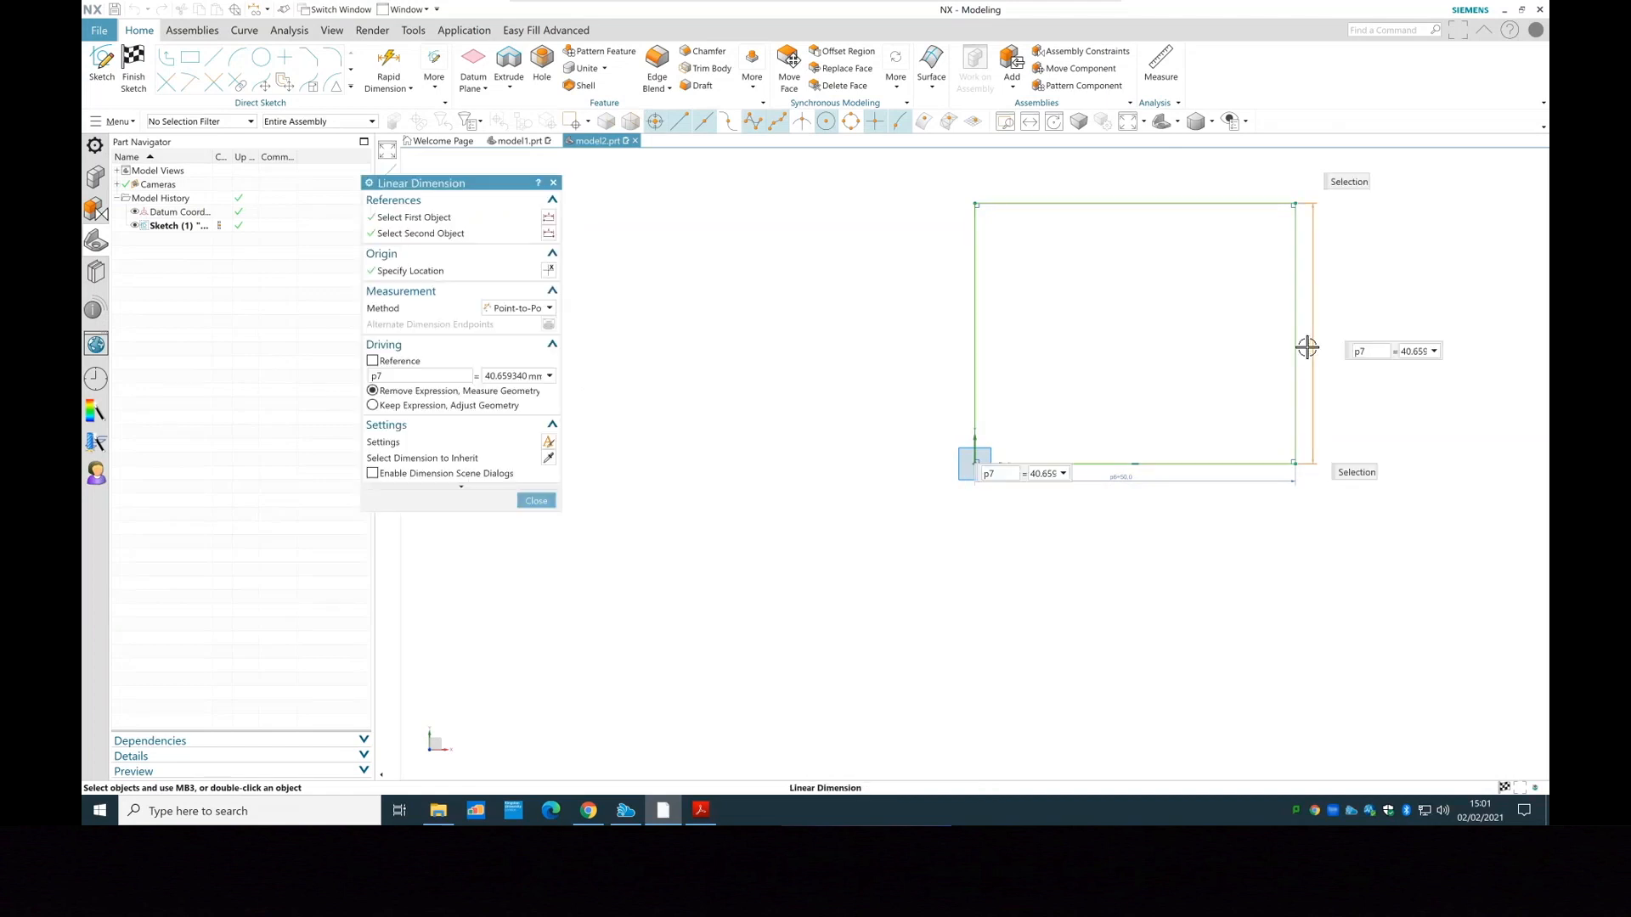
text(50)
key(Return)
click(533, 501)
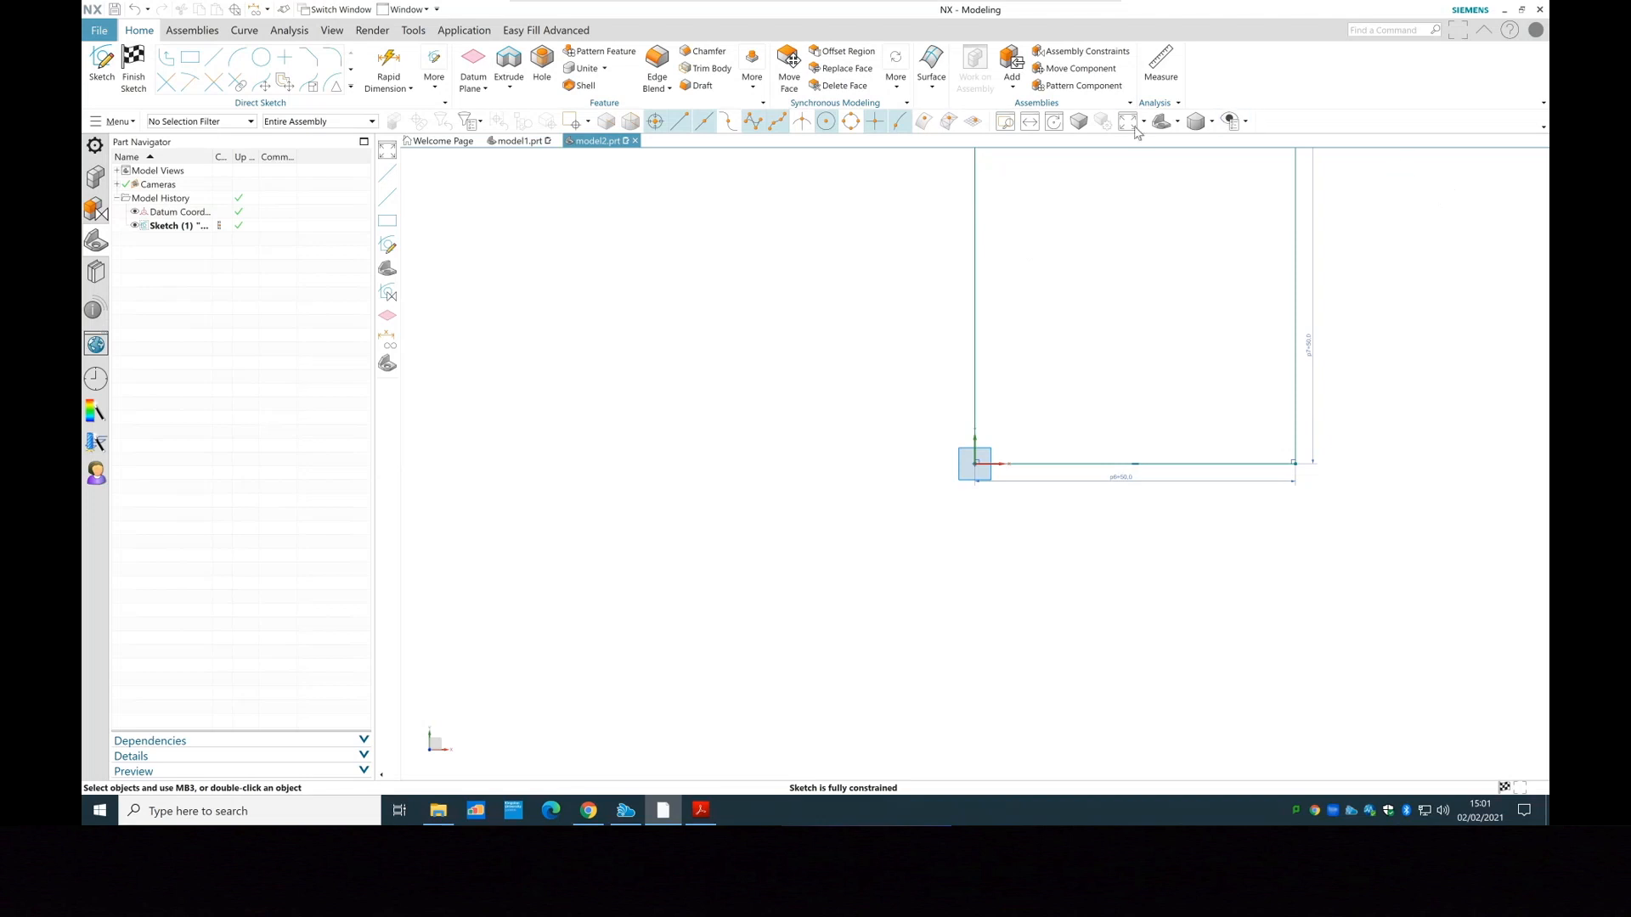
Draw a horizontal line from the square's upper-right corner to about X 88, Y 50, and a diagonal from its end to the square's lower-right corner
scroll(1428, 240, up, 3)
scroll(1426, 235, down, 5)
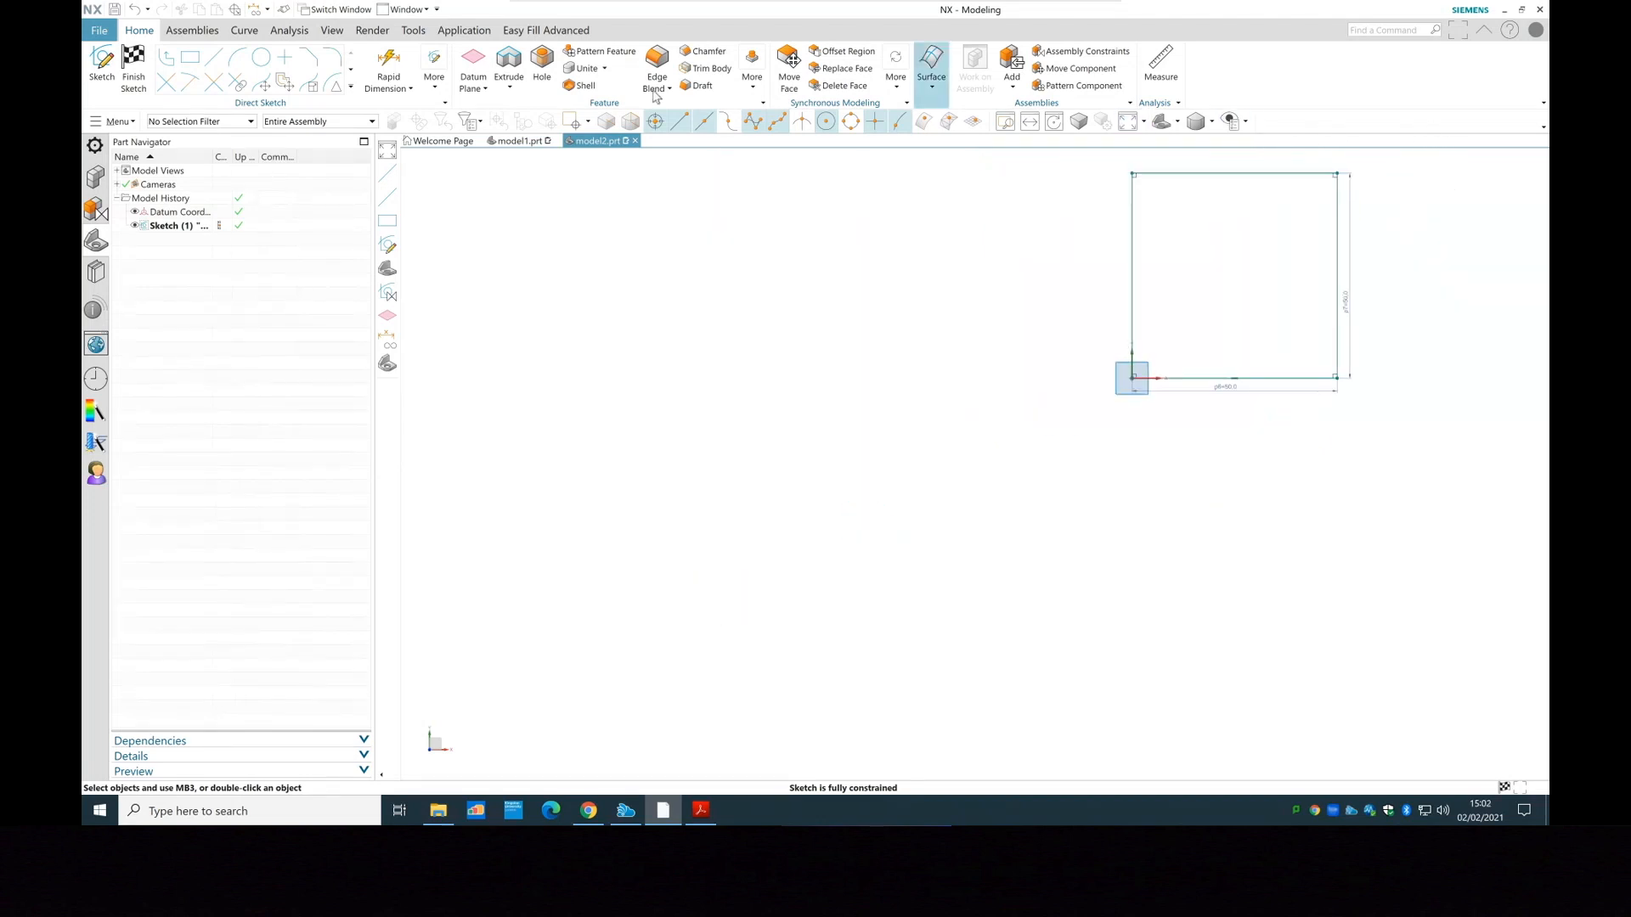
click(212, 66)
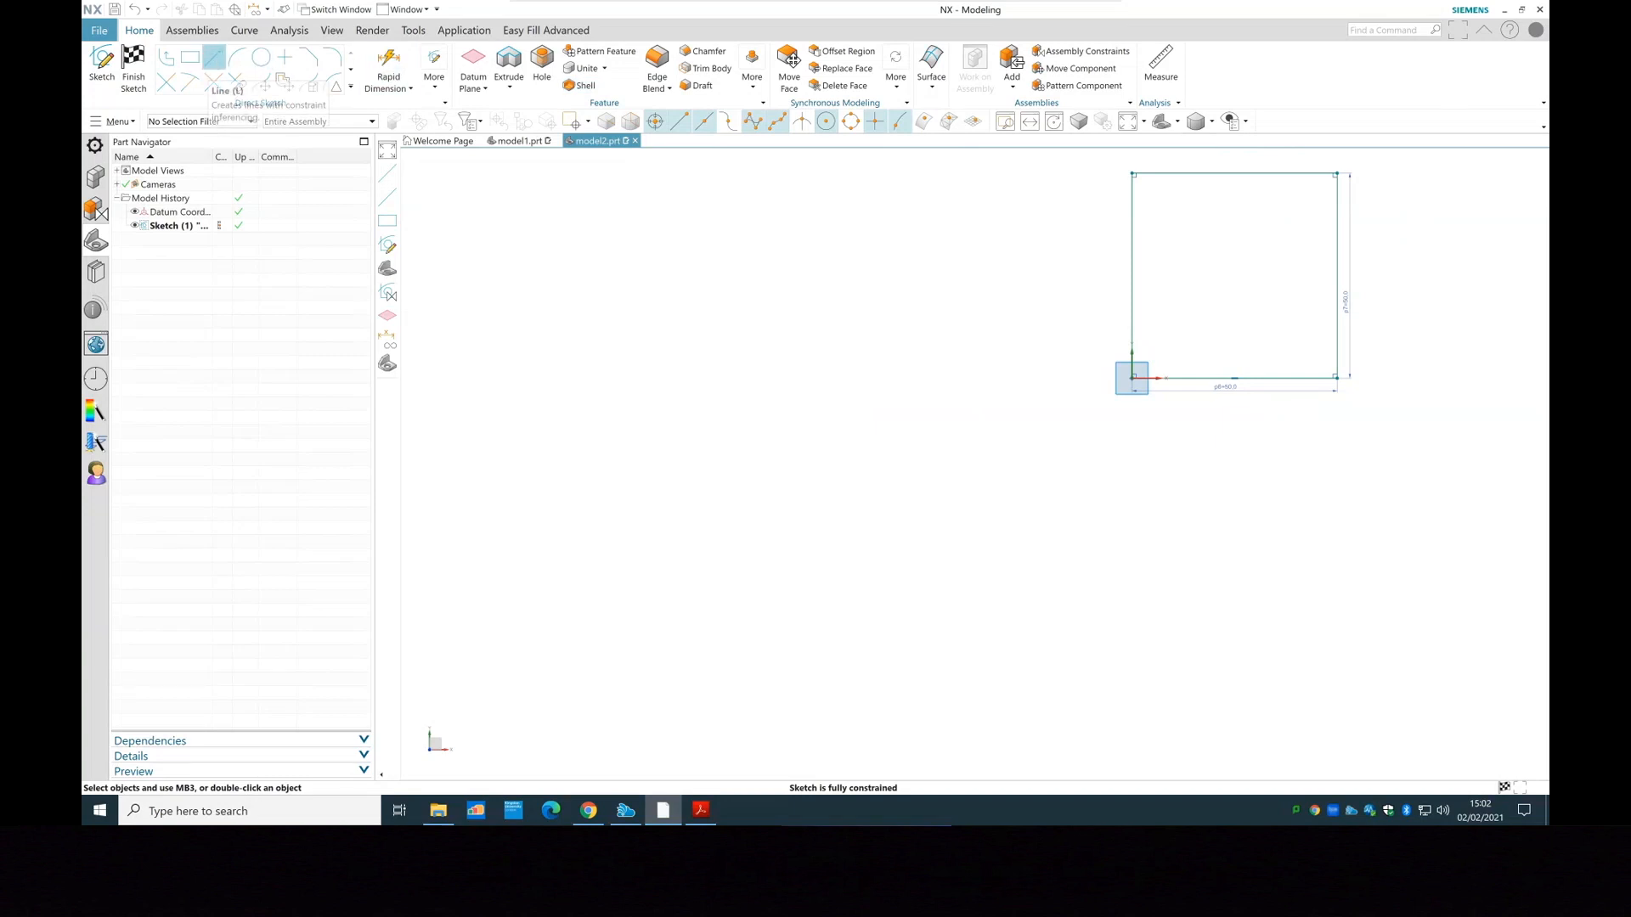
click(1337, 174)
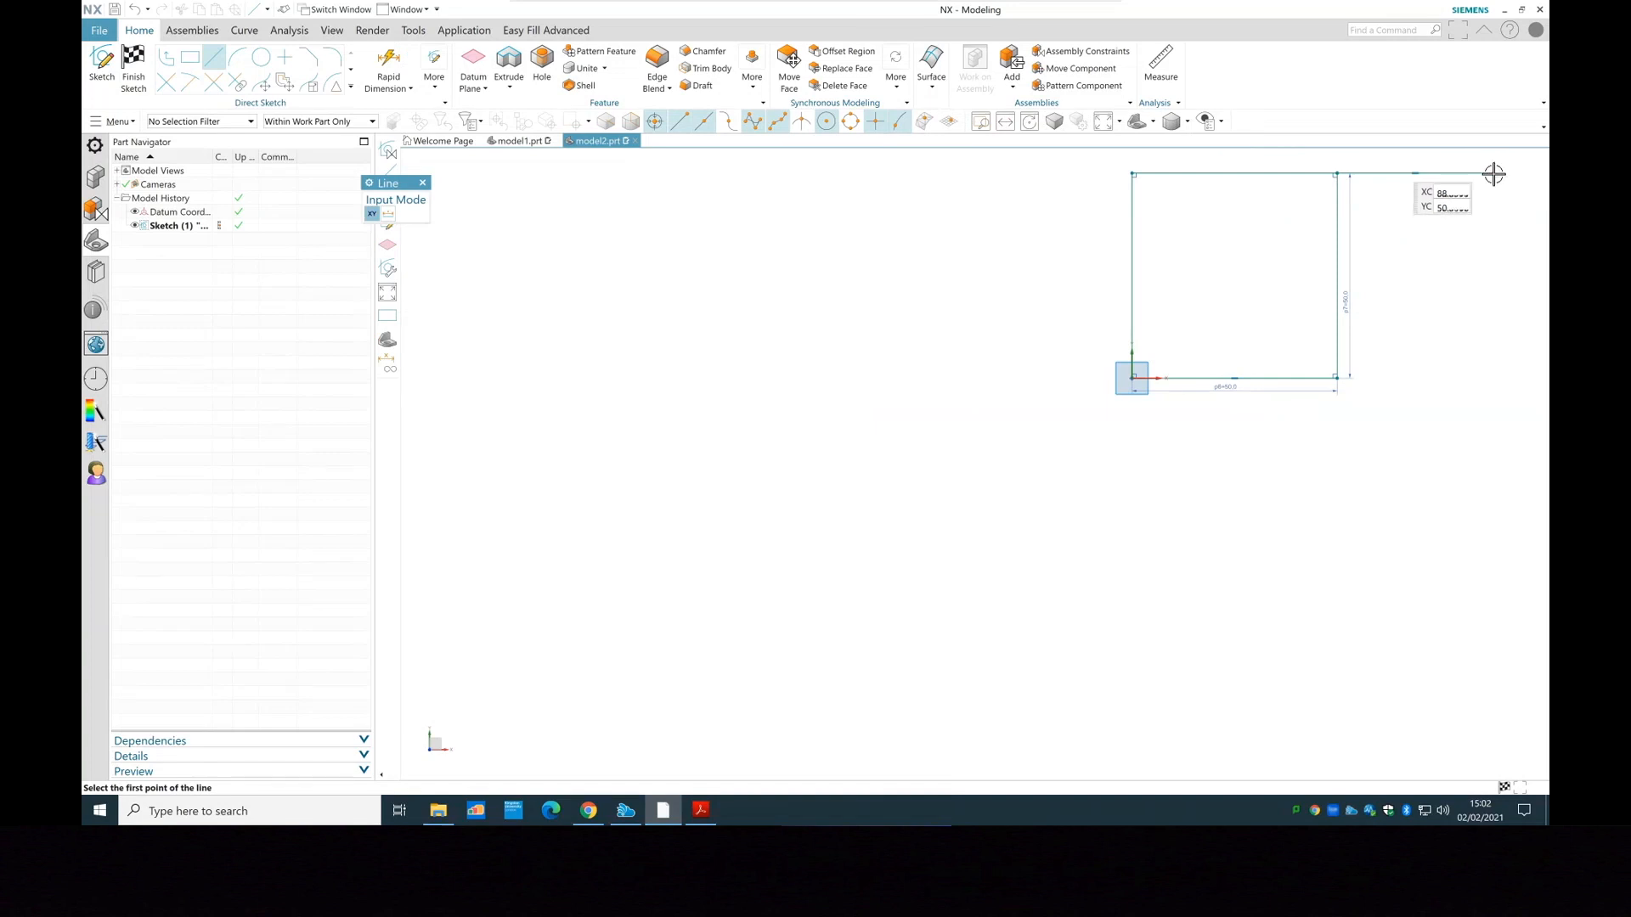
click(1493, 174)
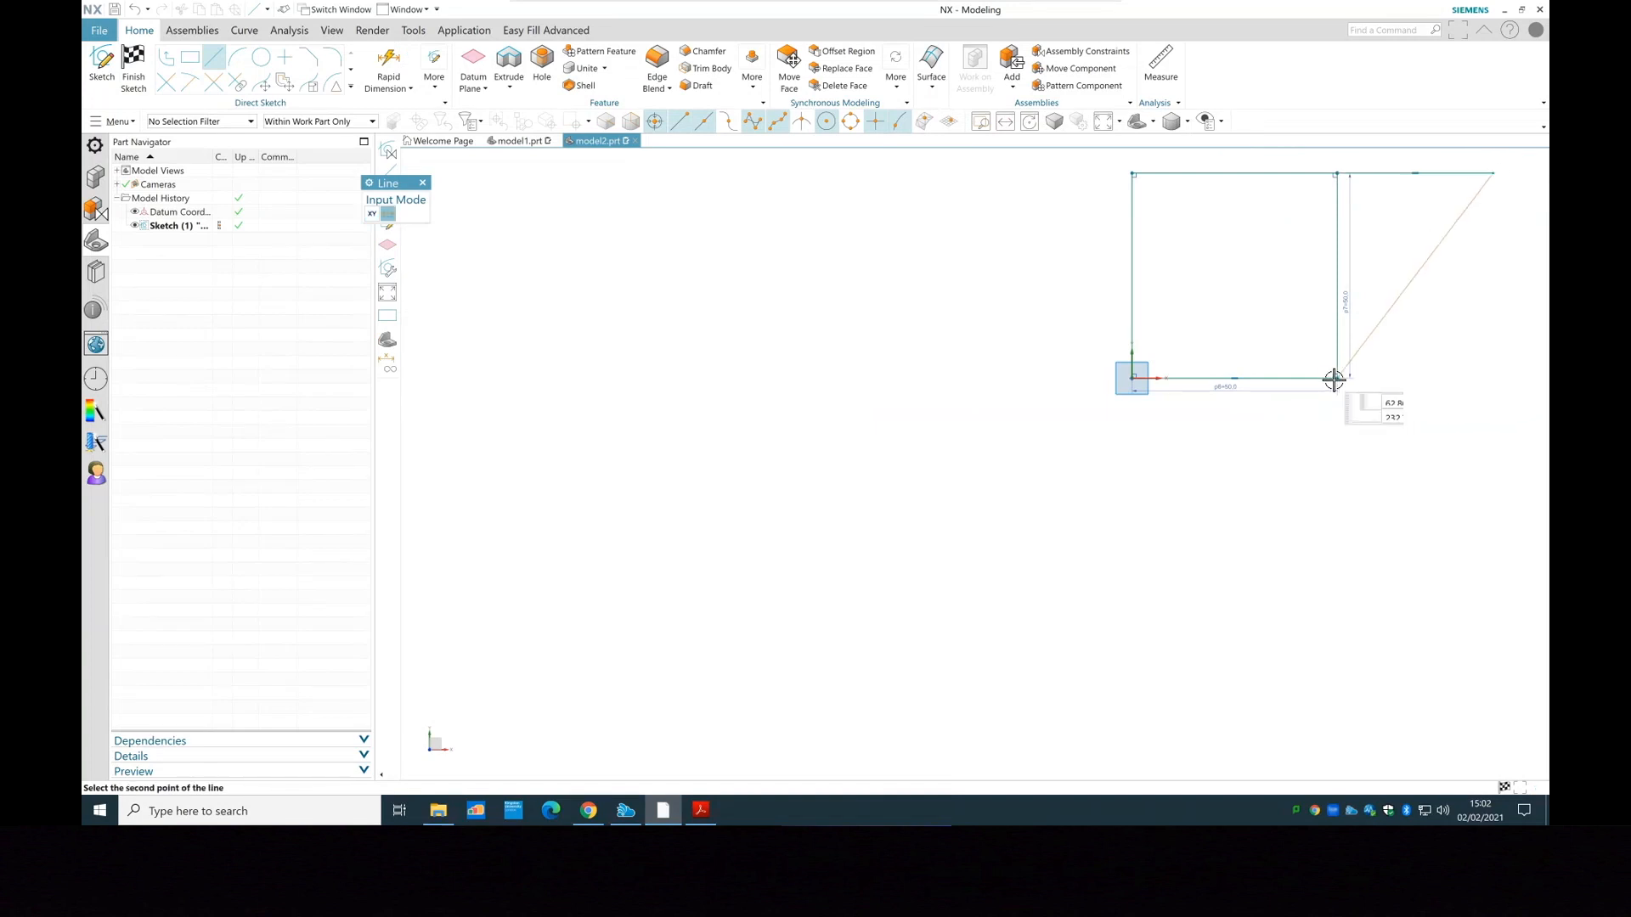
click(1376, 383)
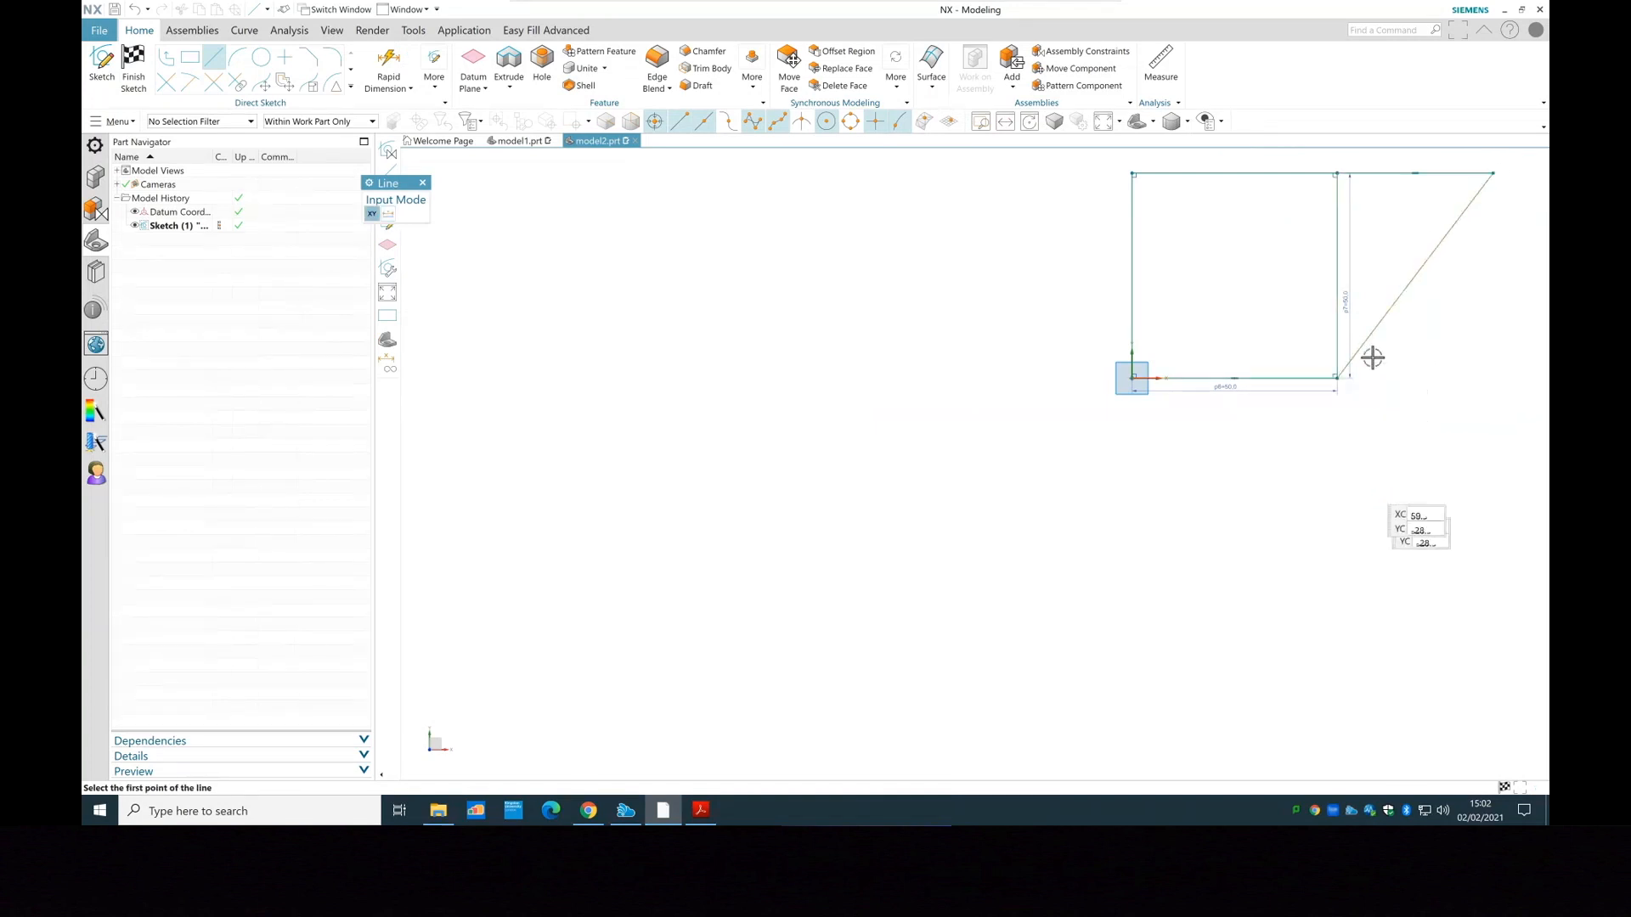
Apply an Equal Length constraint between the square's upper edge and the horizontal line extending it
scroll(1274, 361, up, 6)
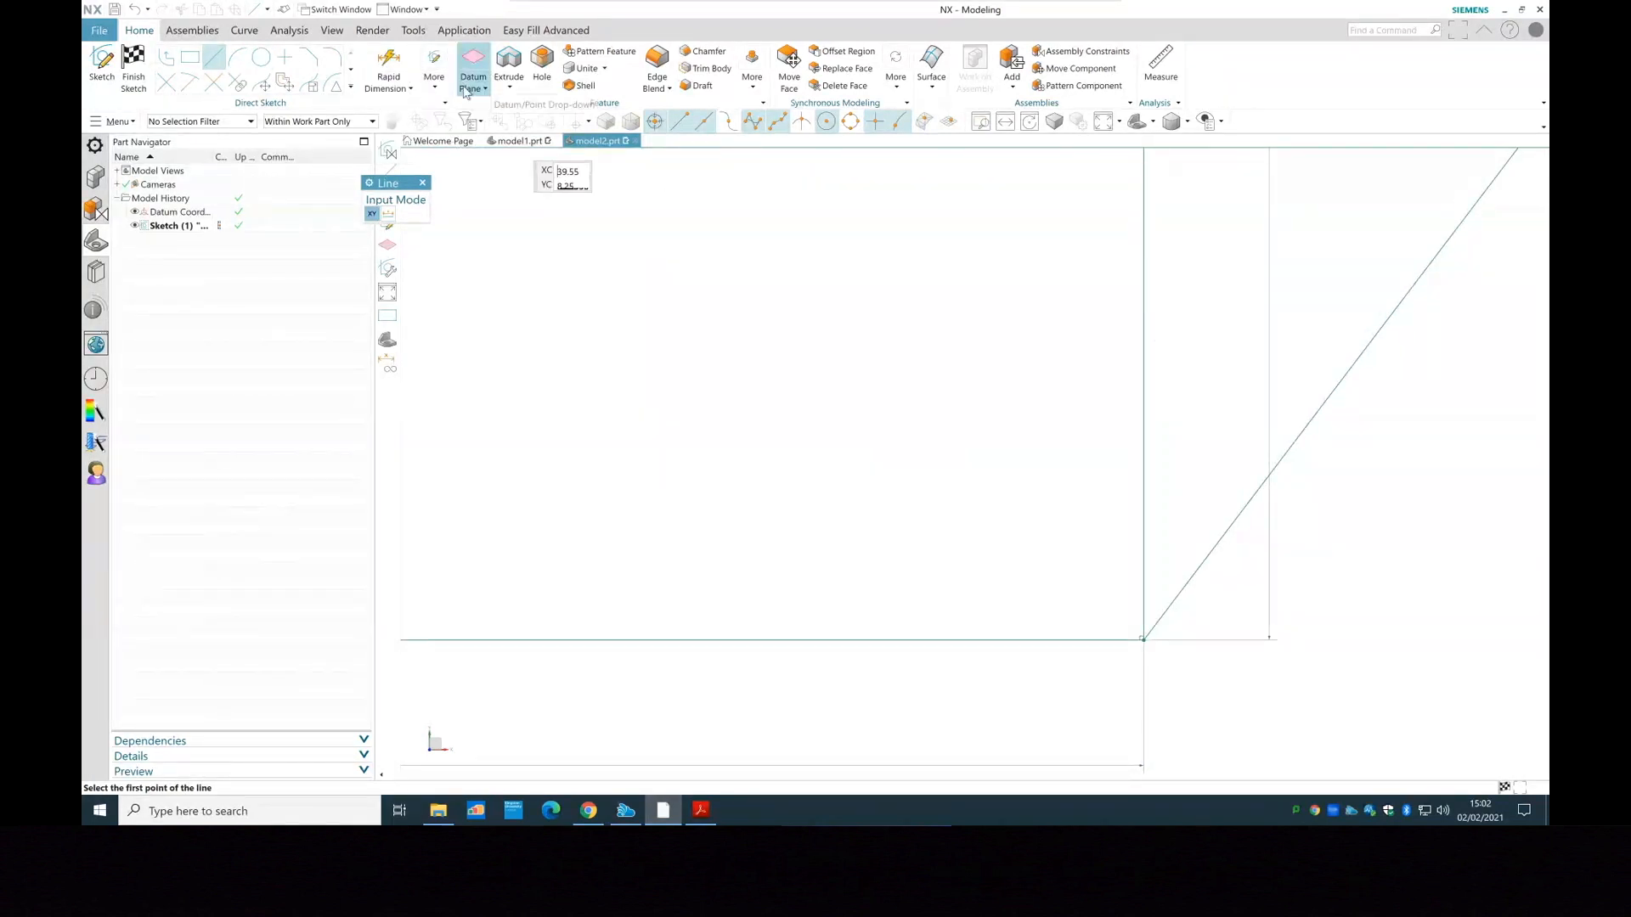
click(436, 90)
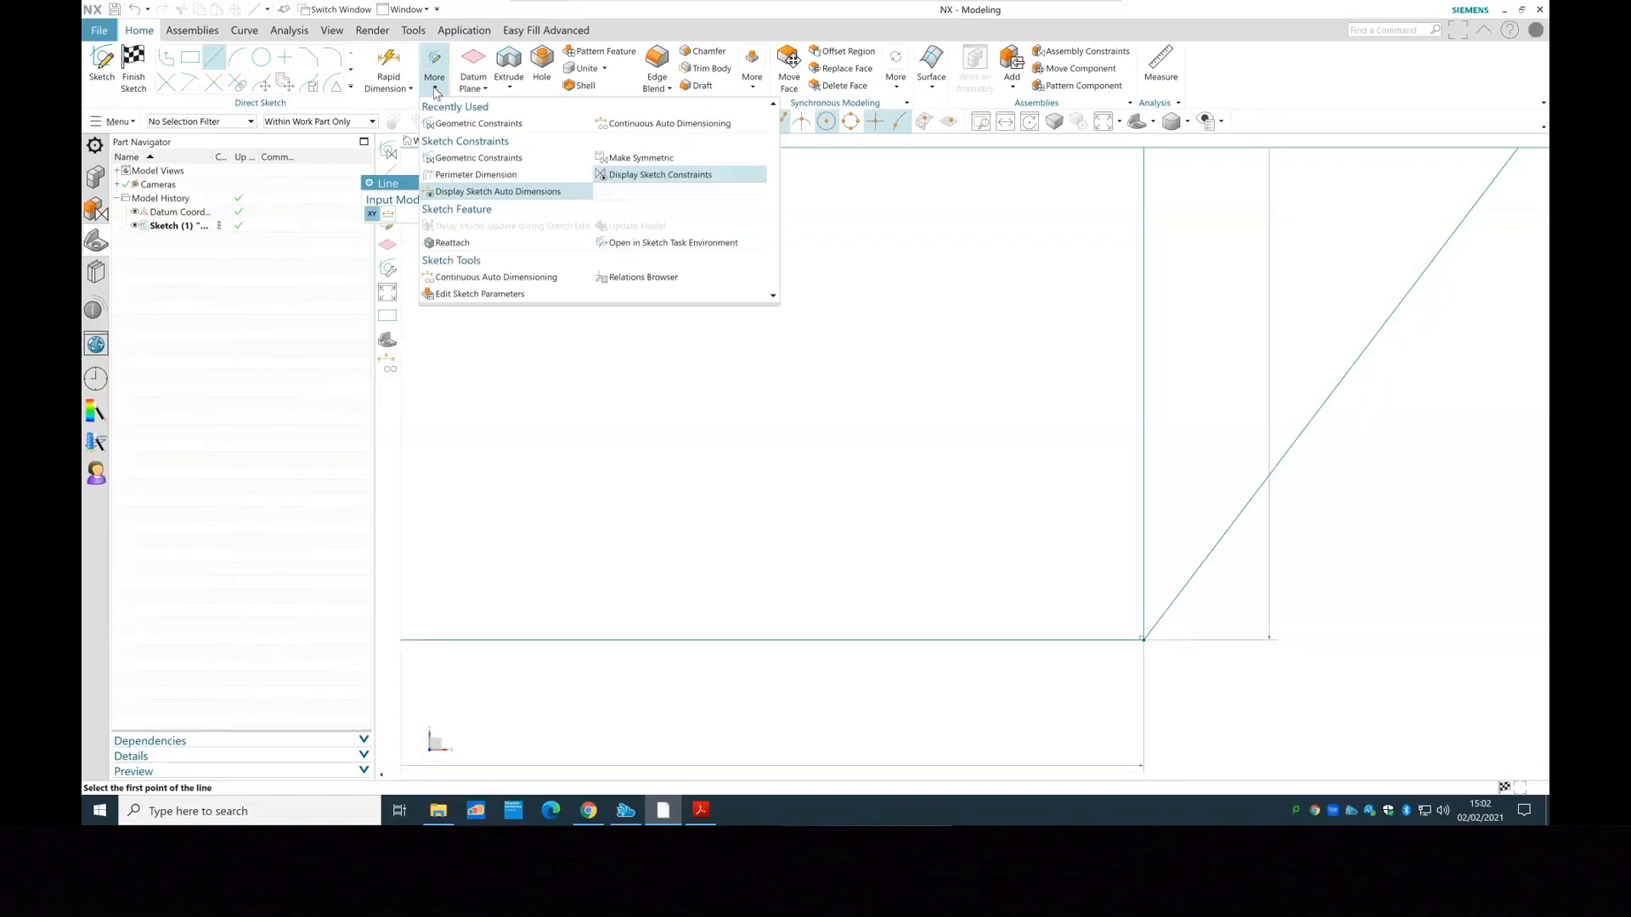
scroll(764, 357, down, 5)
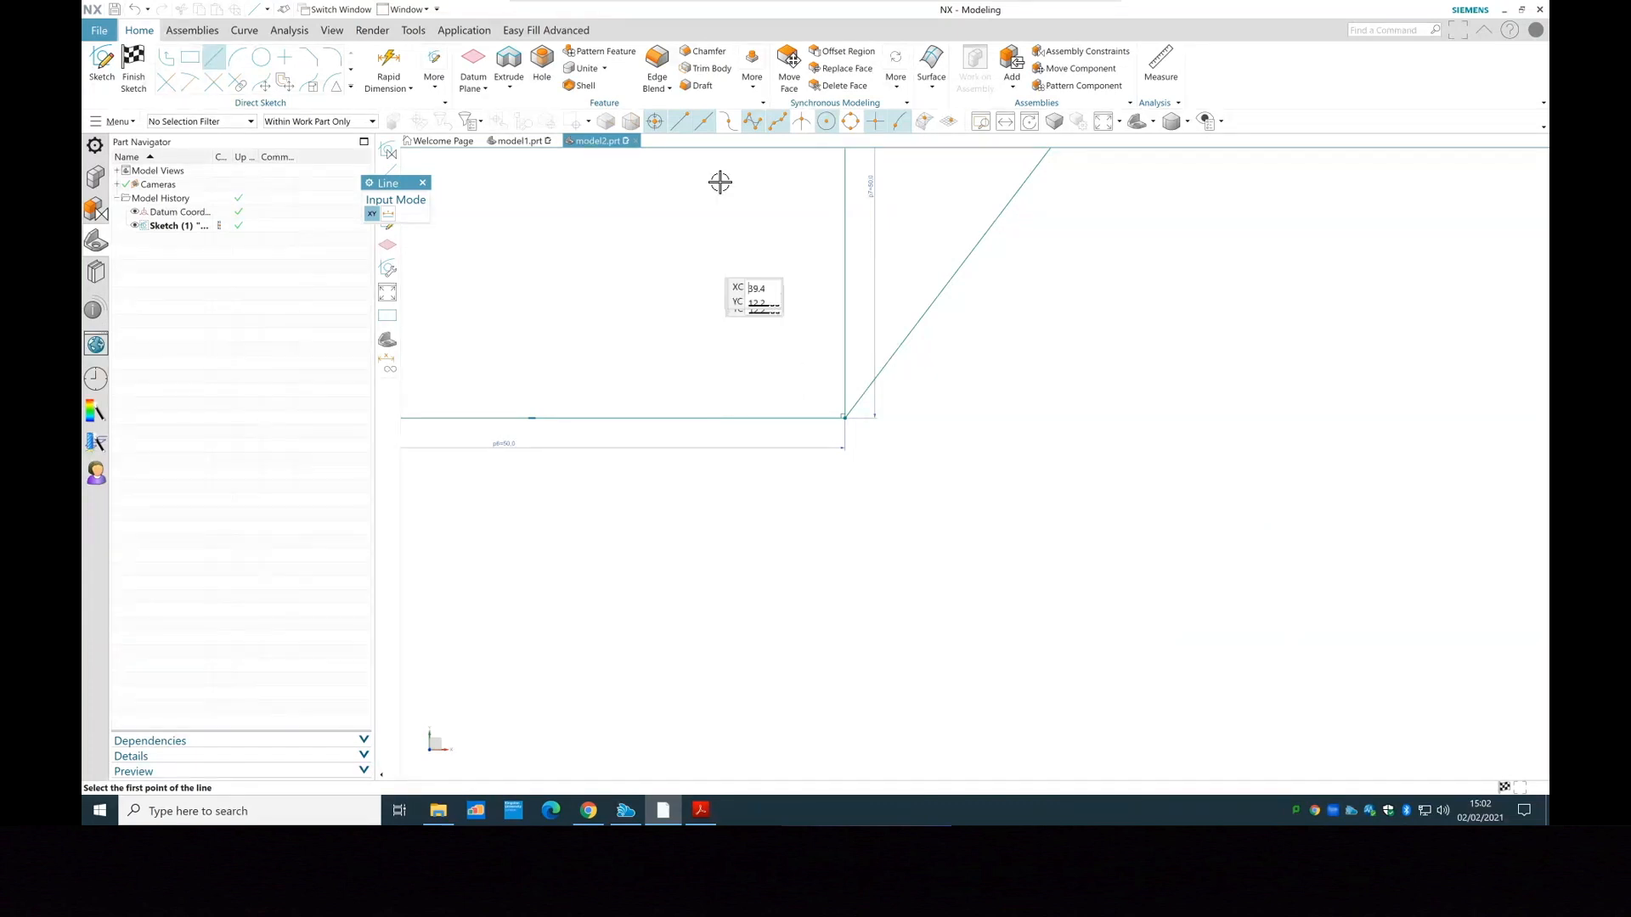
click(1106, 123)
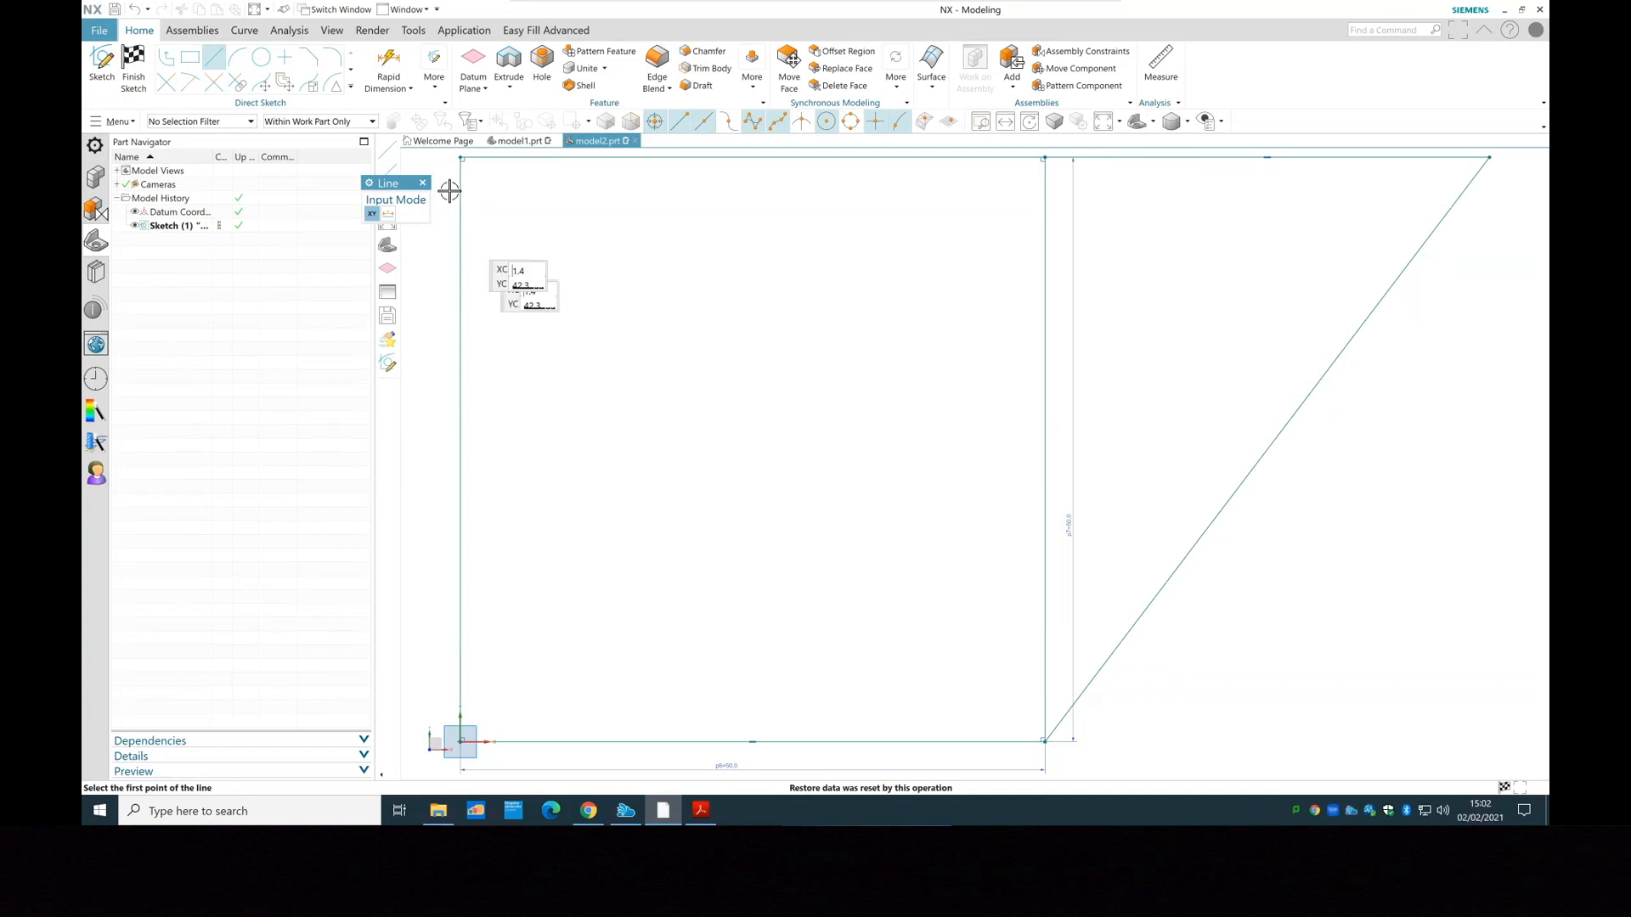
key(Escape)
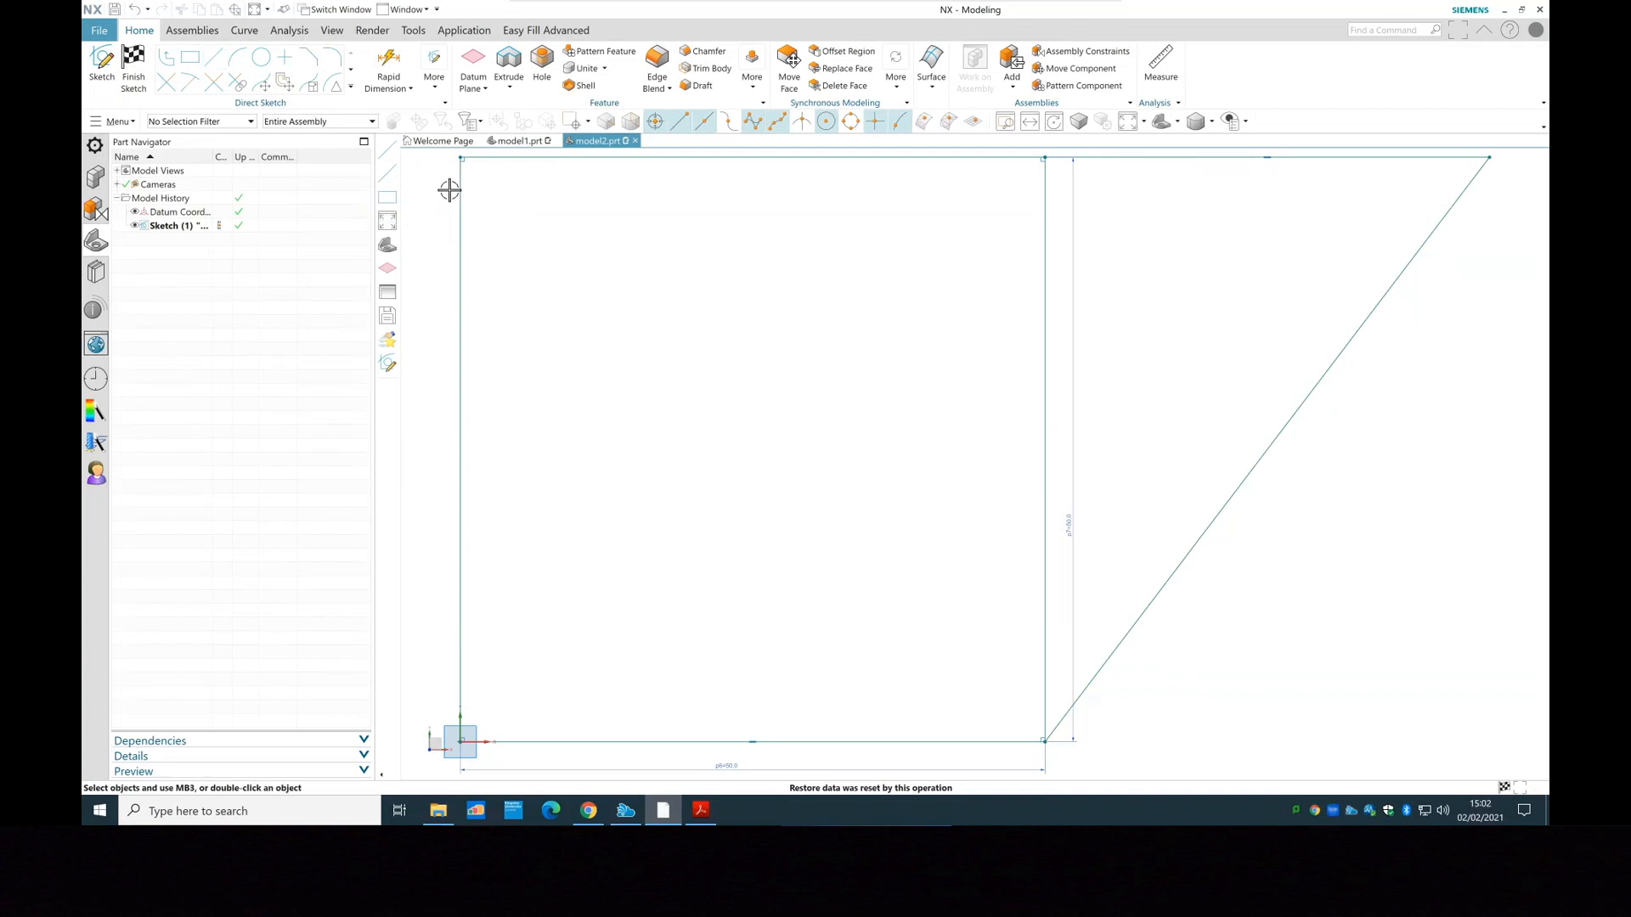
click(436, 90)
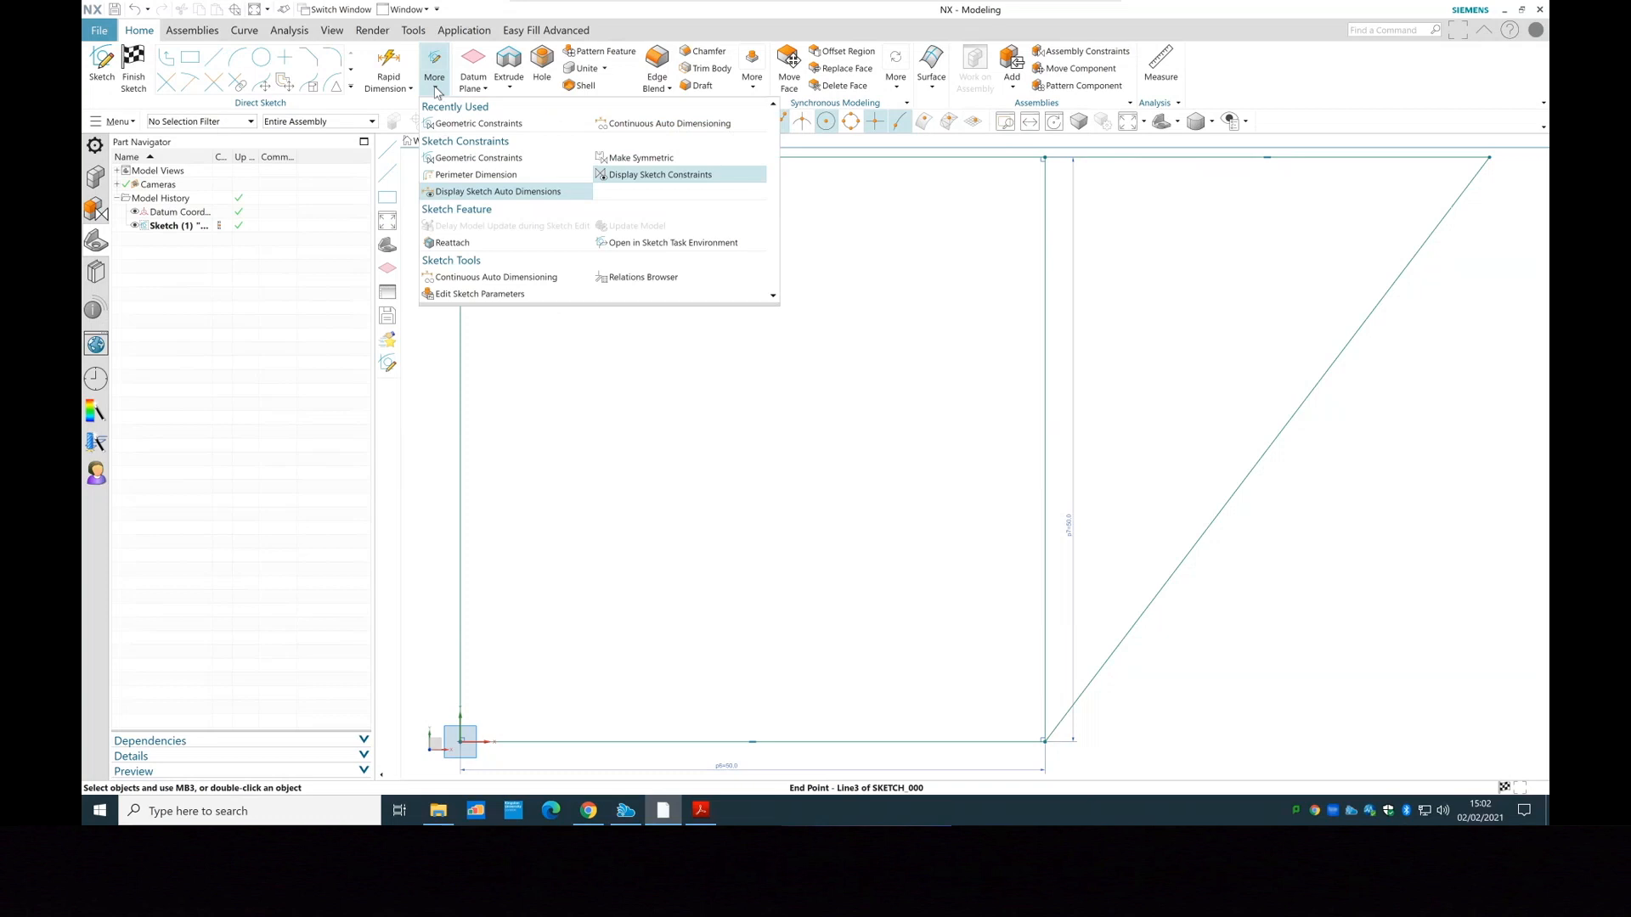
click(481, 158)
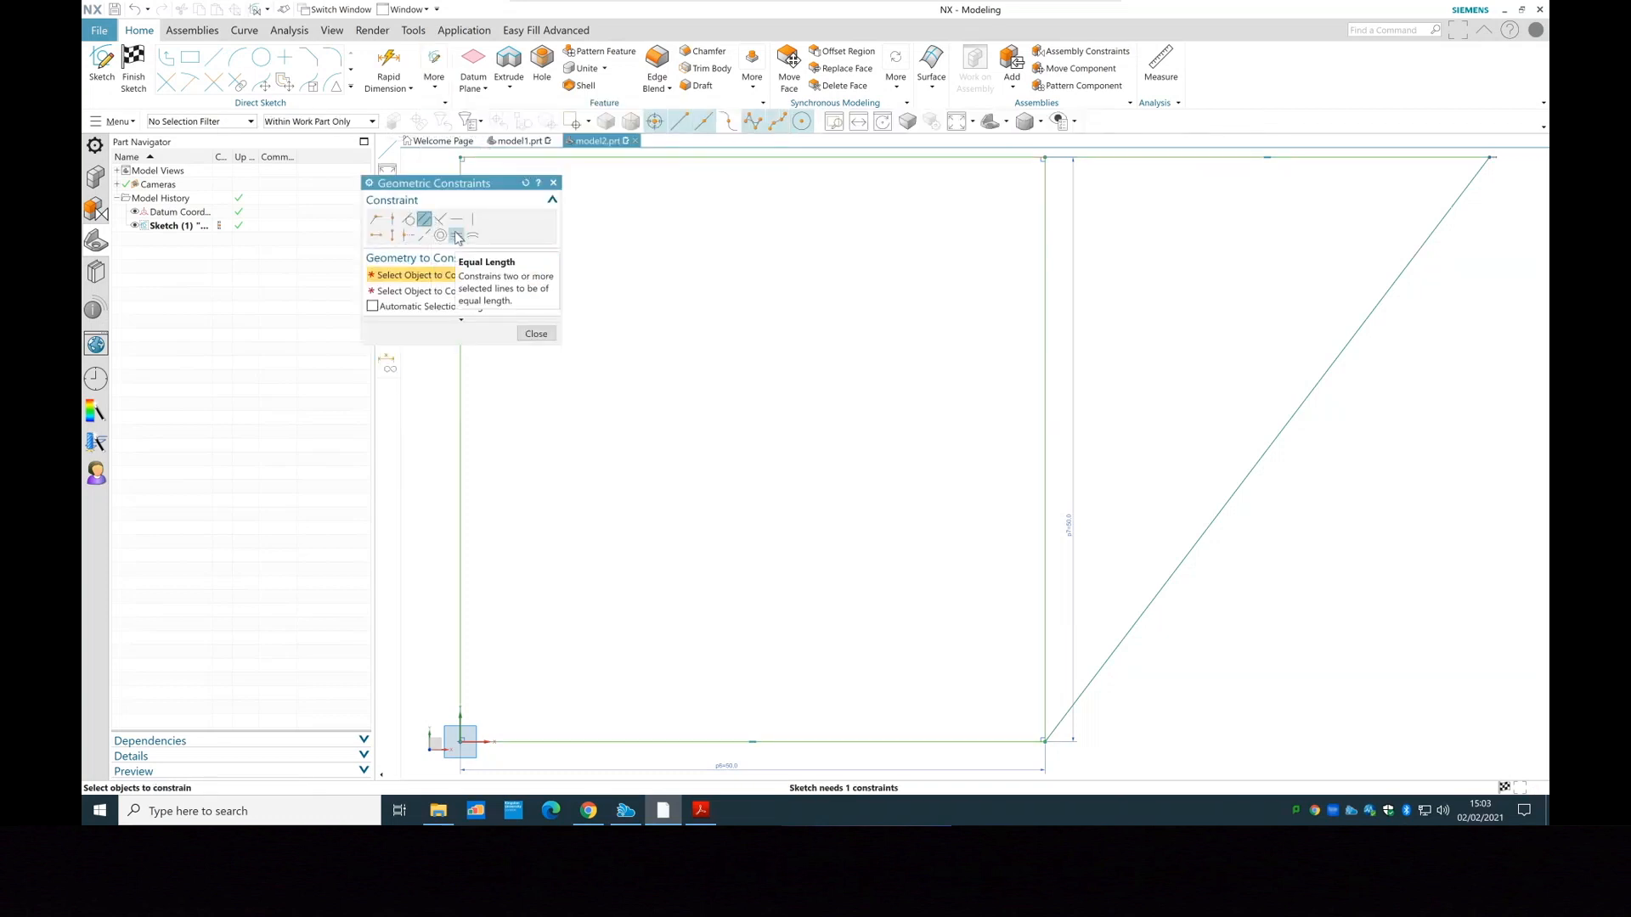
click(457, 236)
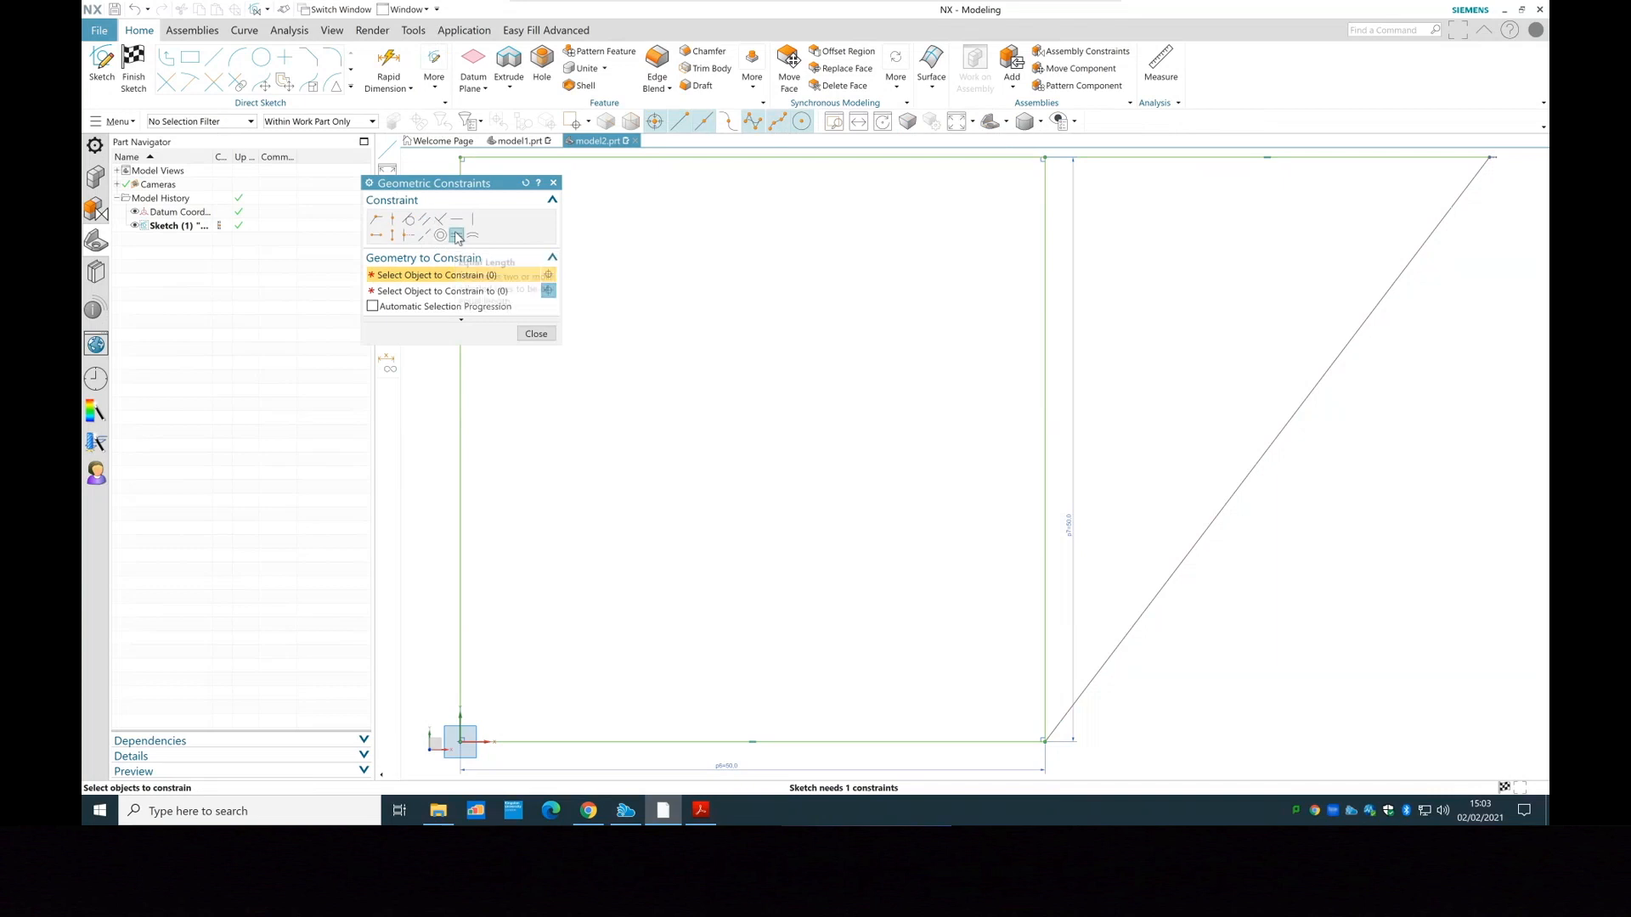
click(754, 160)
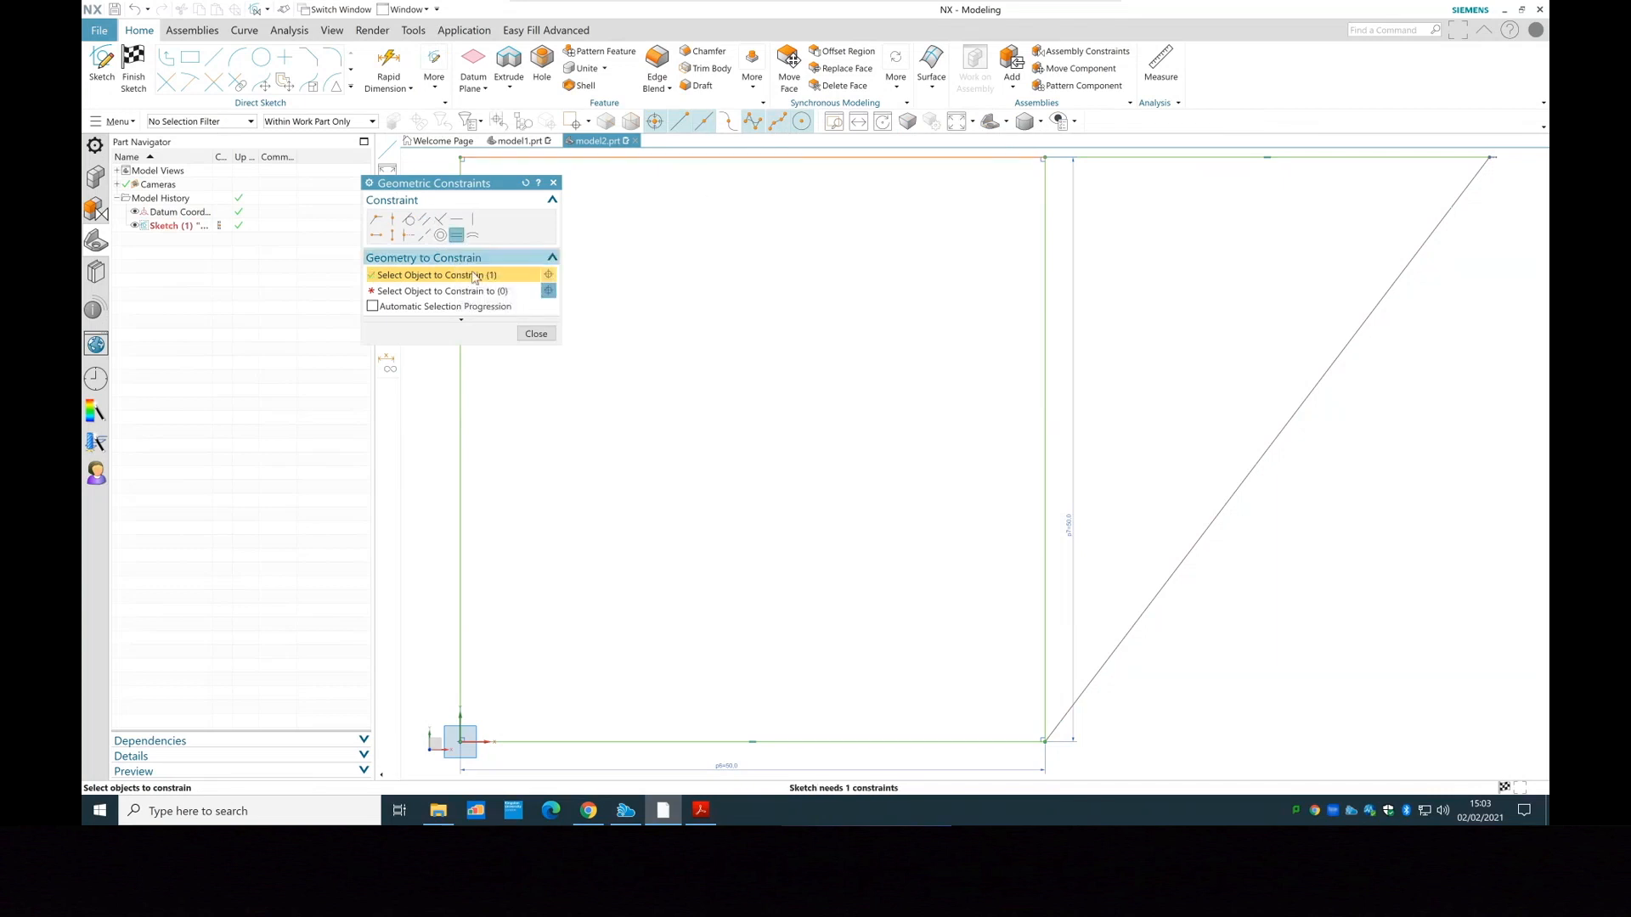
click(1207, 157)
click(536, 332)
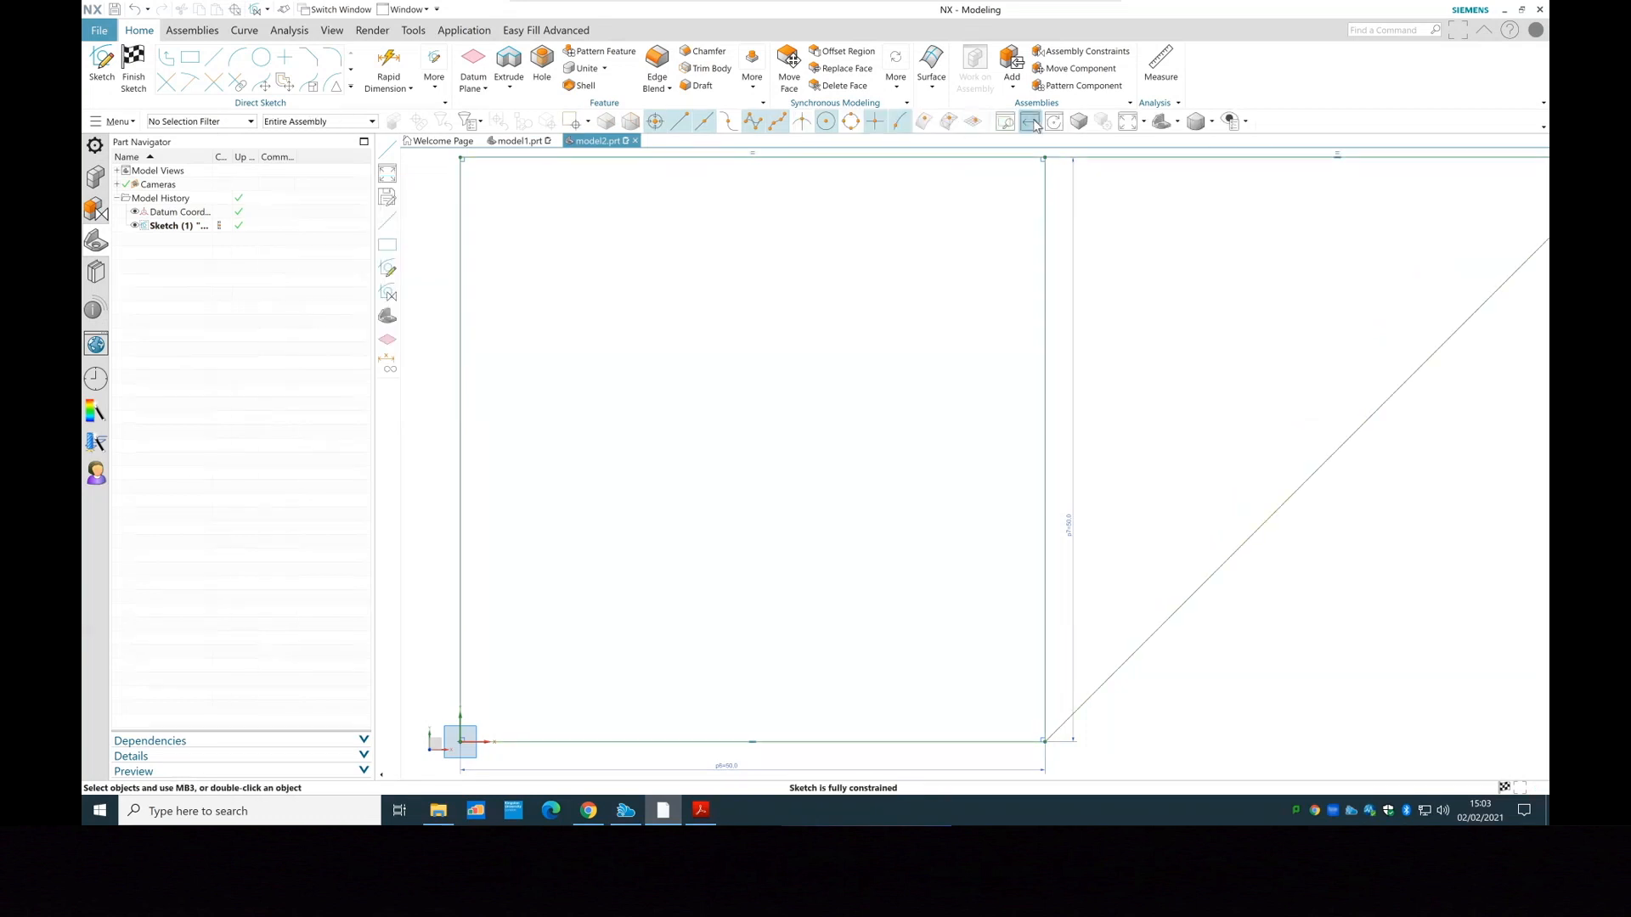
Move the height dimension to the square's left side and the width dimension farther below its lower edge
click(1128, 121)
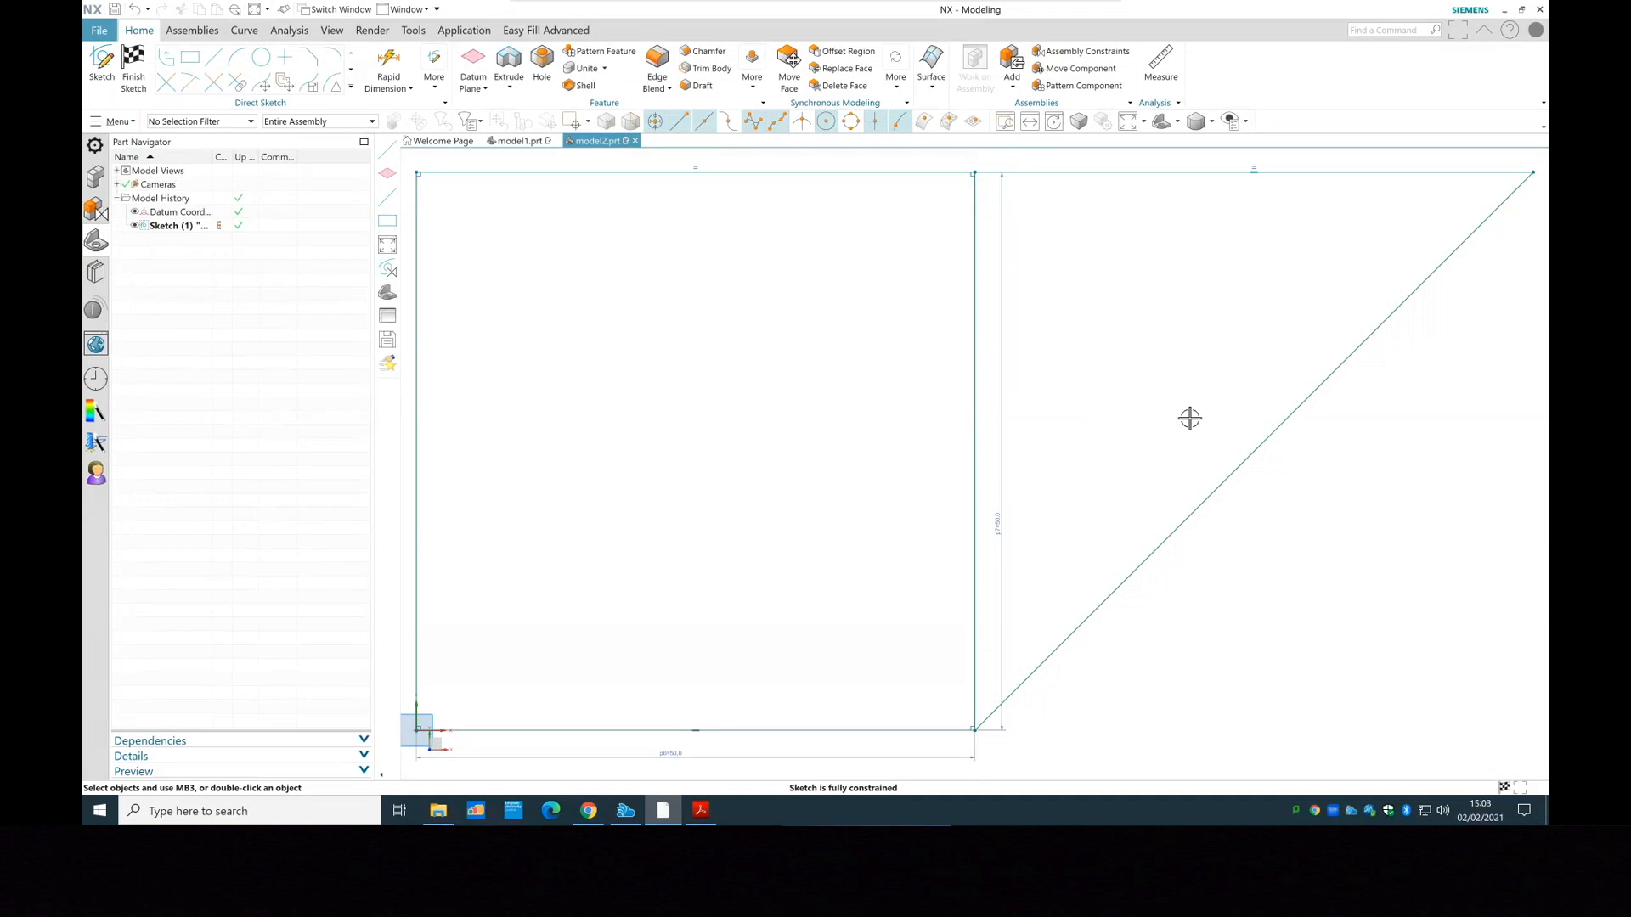
scroll(1164, 470, down, 3)
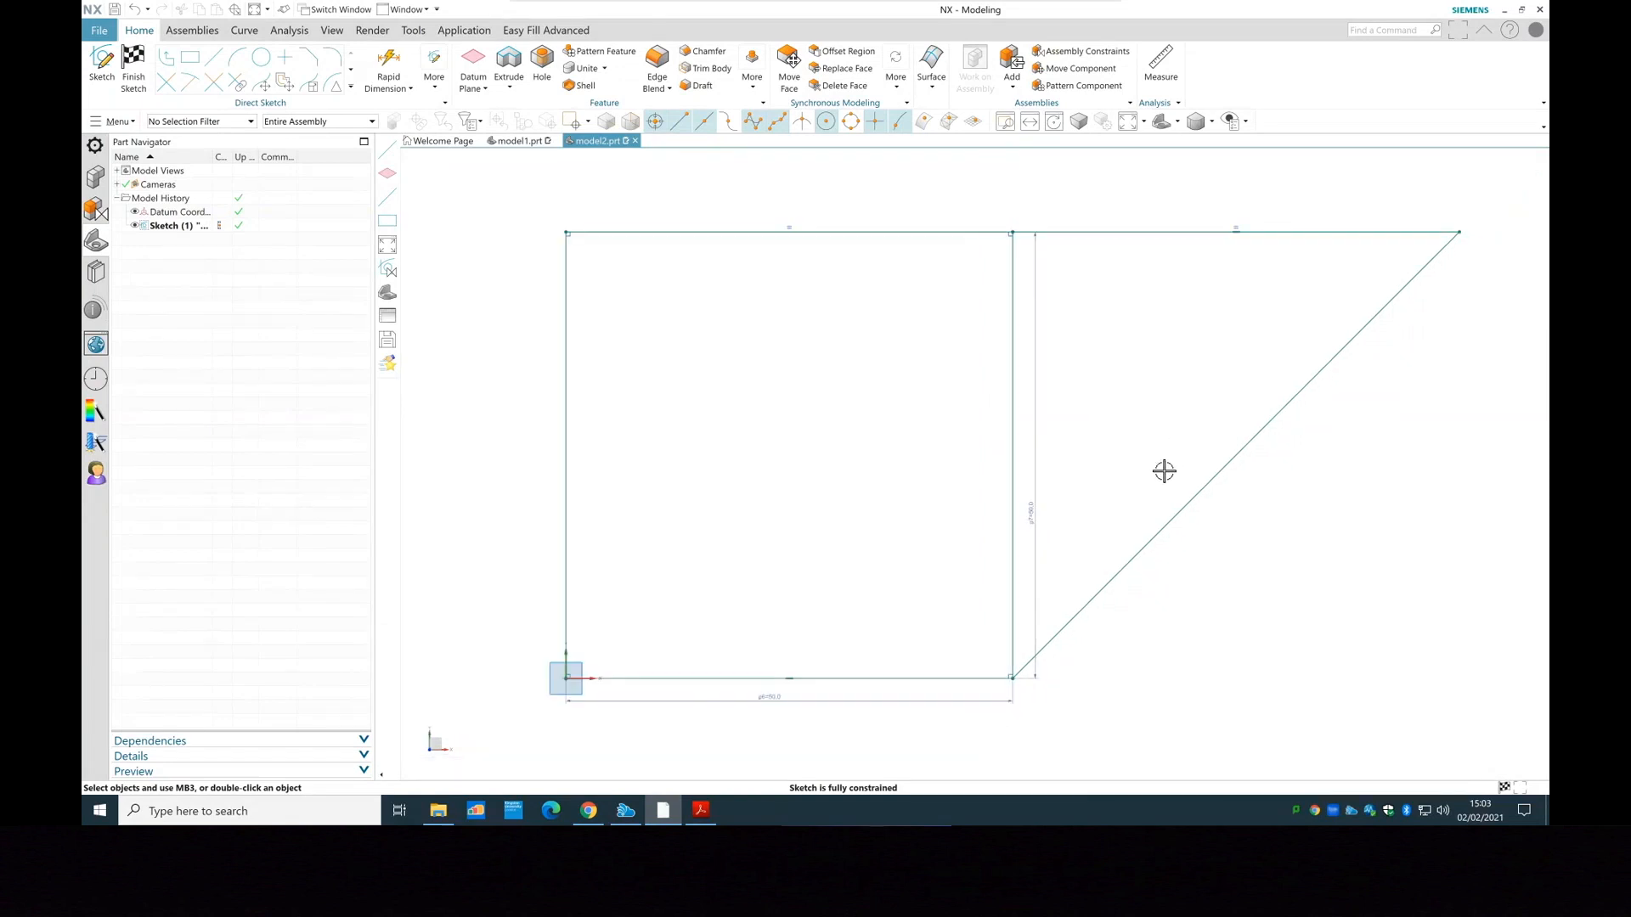
drag(745, 485, 643, 458)
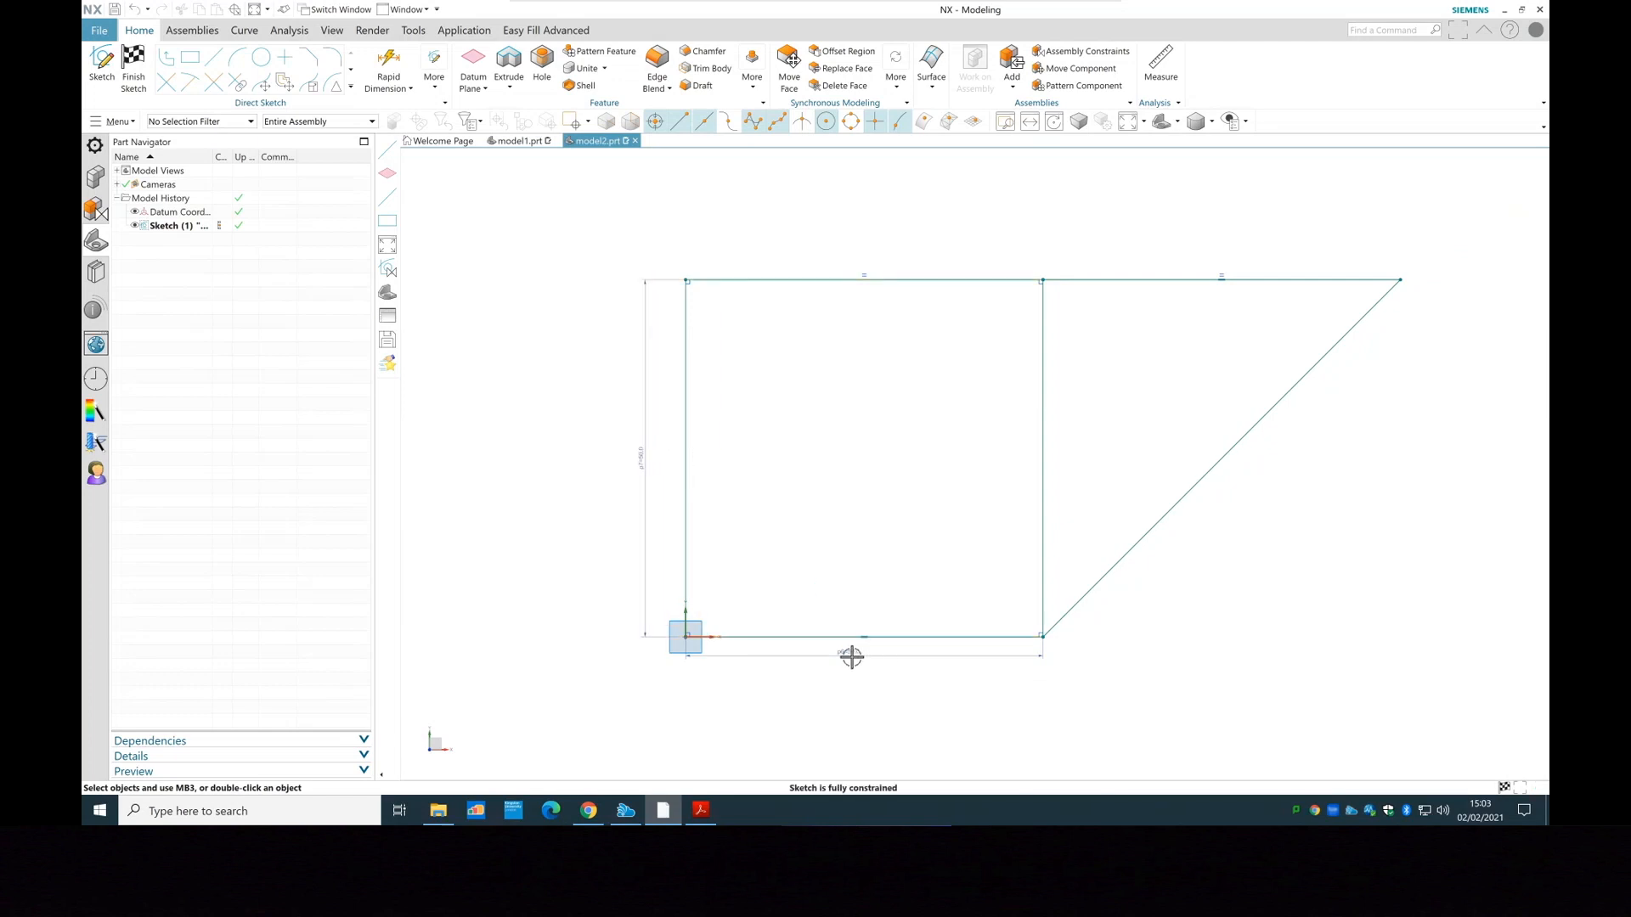
drag(852, 655, 853, 675)
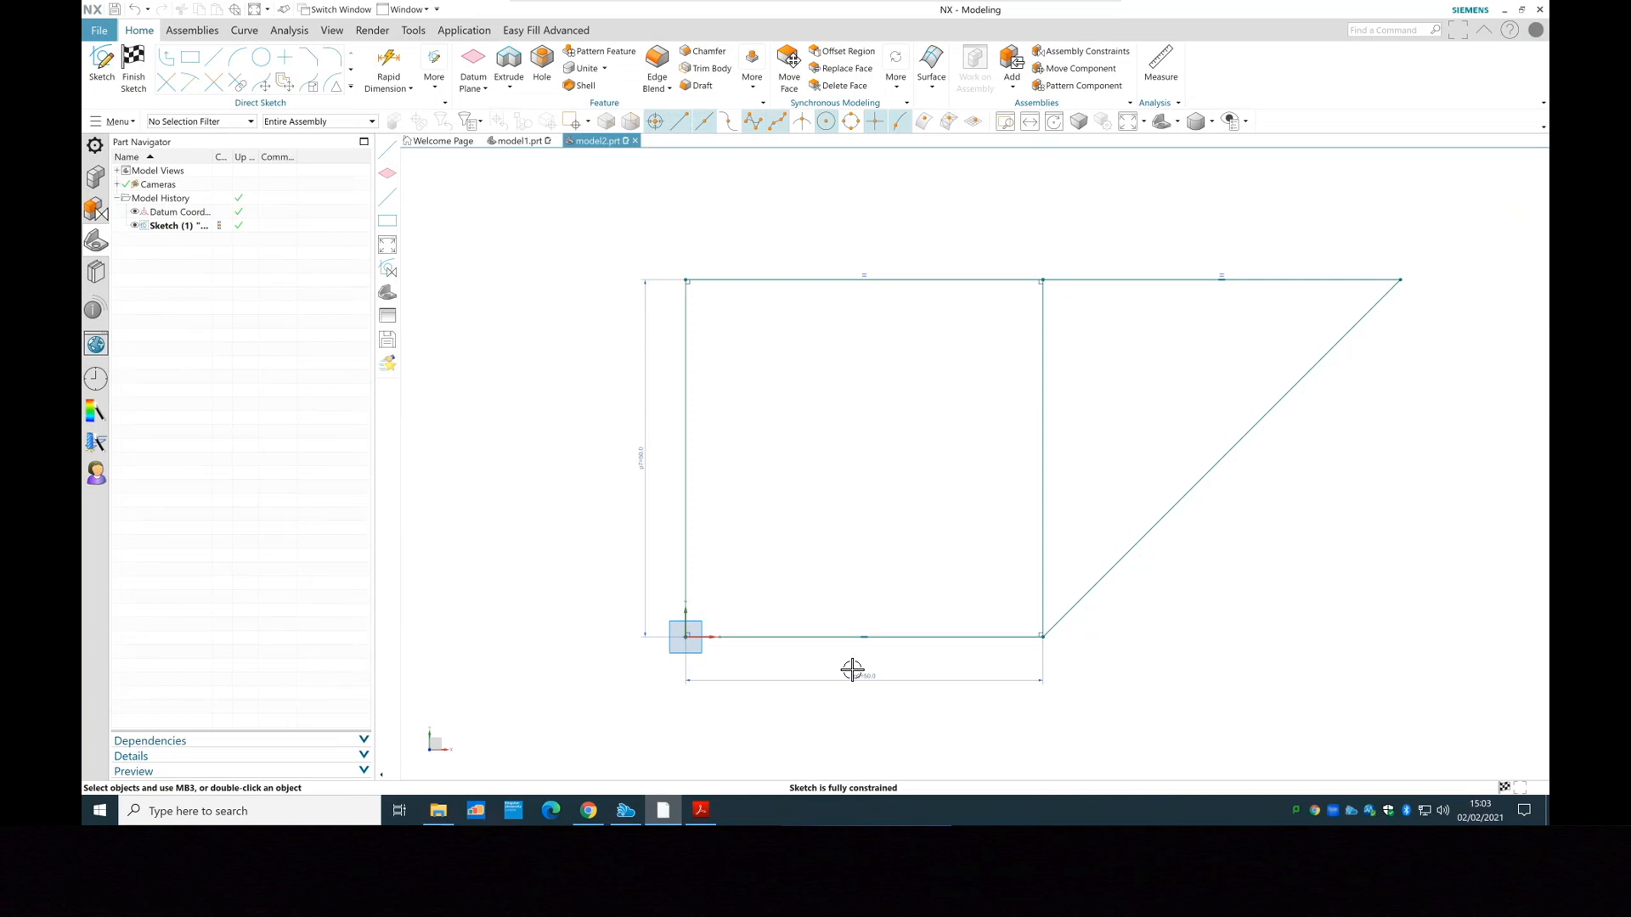
Draw a diagonal line from the sketch origin to the square's upper-right corner
click(214, 57)
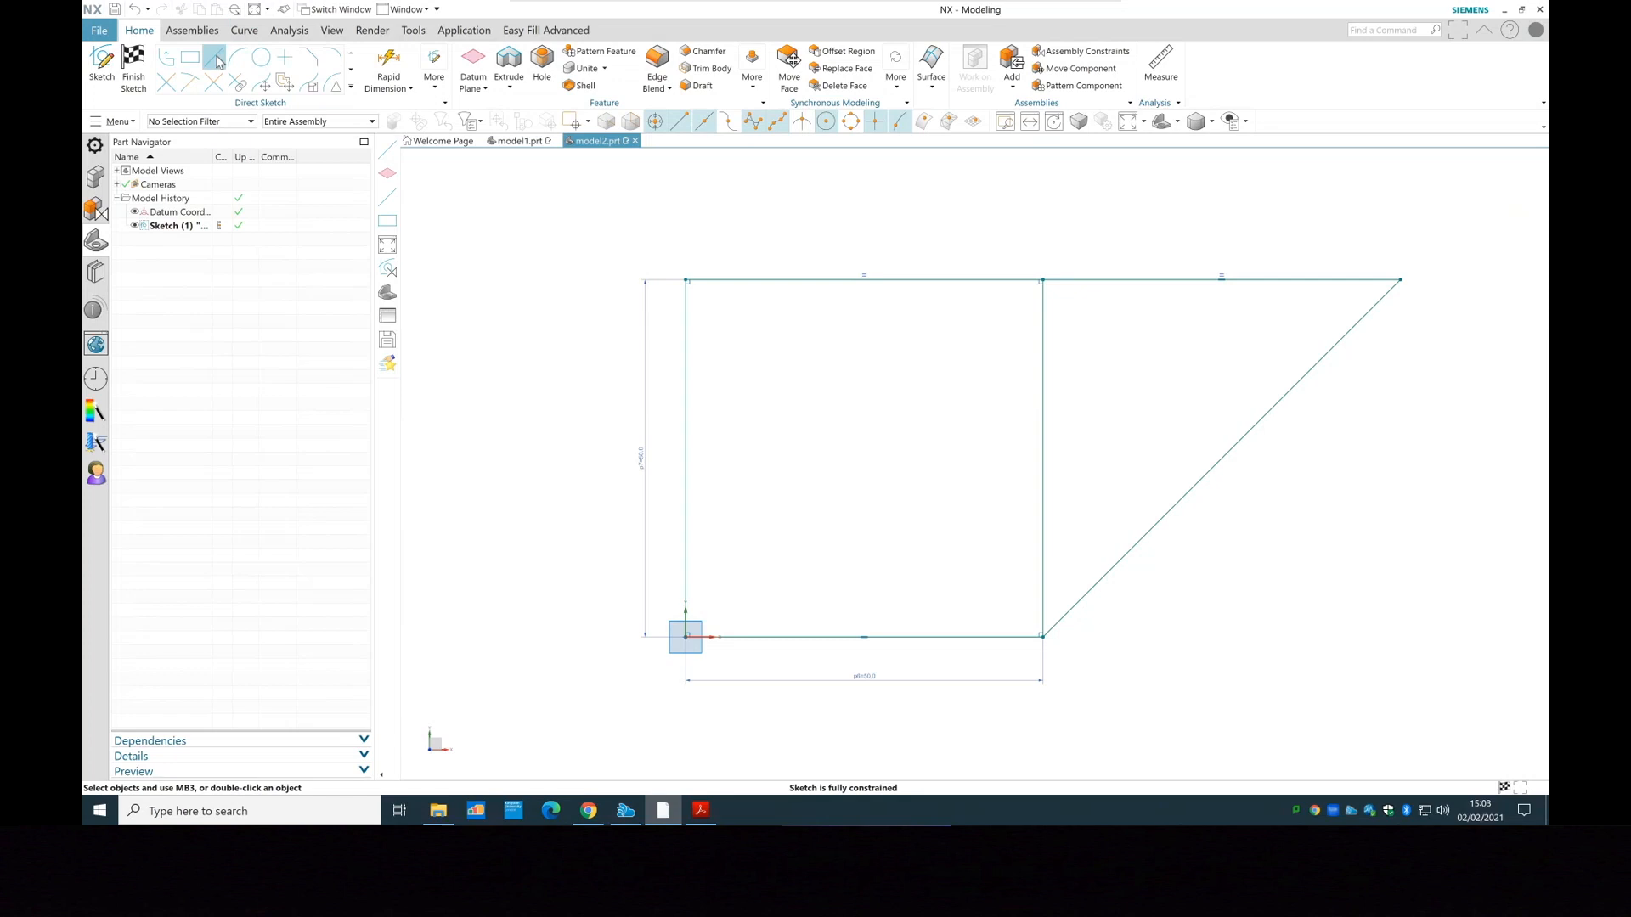
click(684, 637)
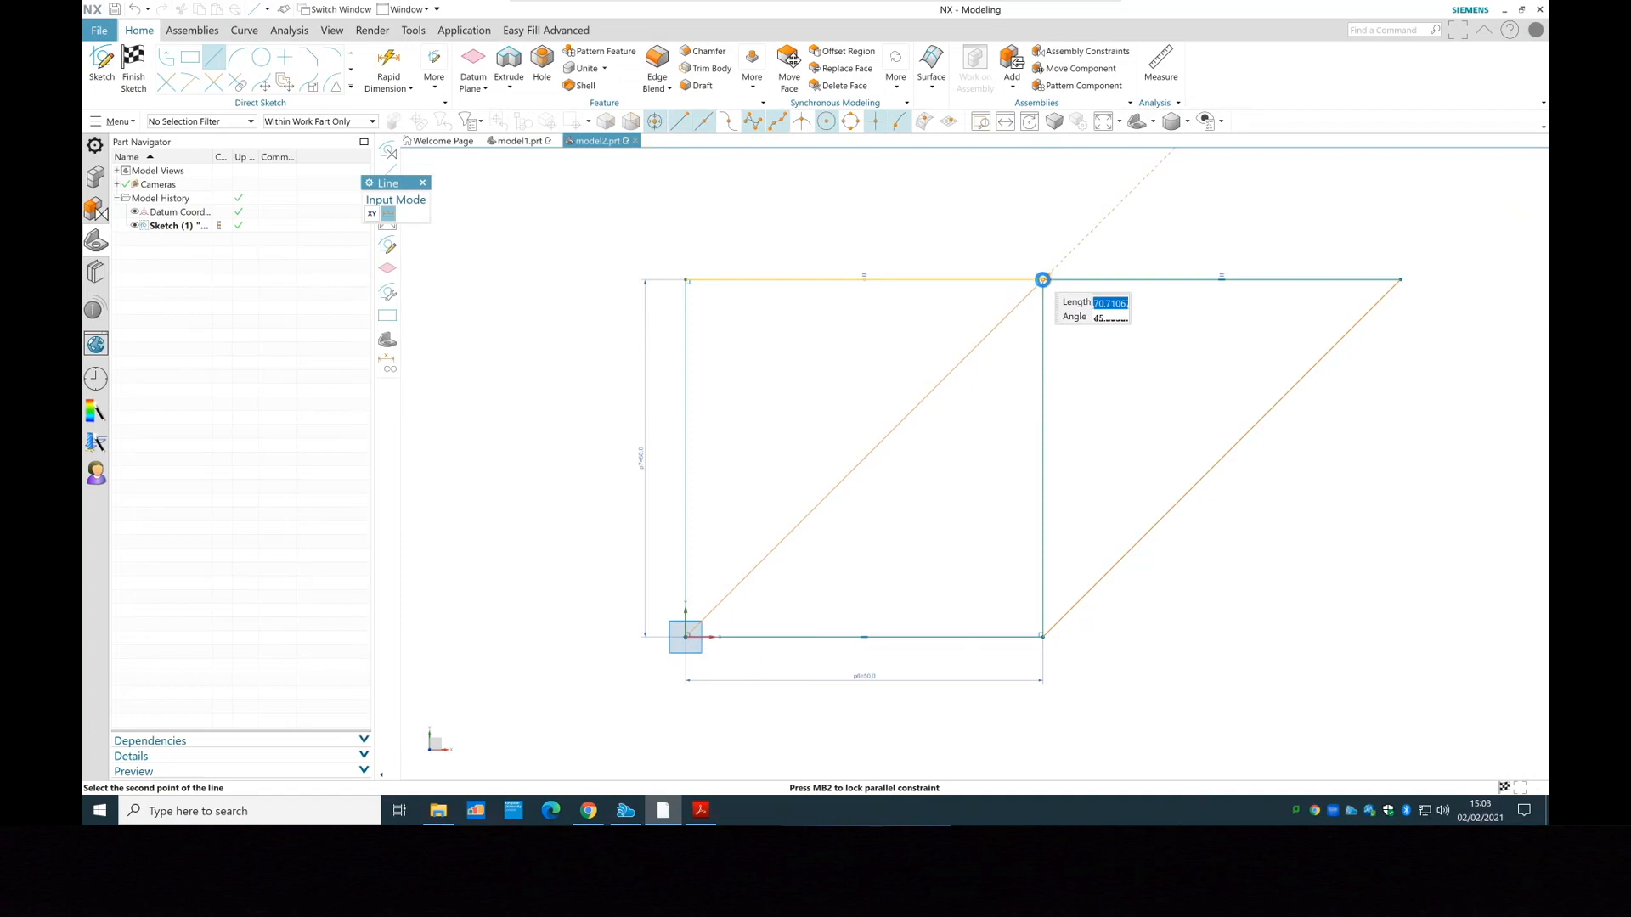
click(1043, 280)
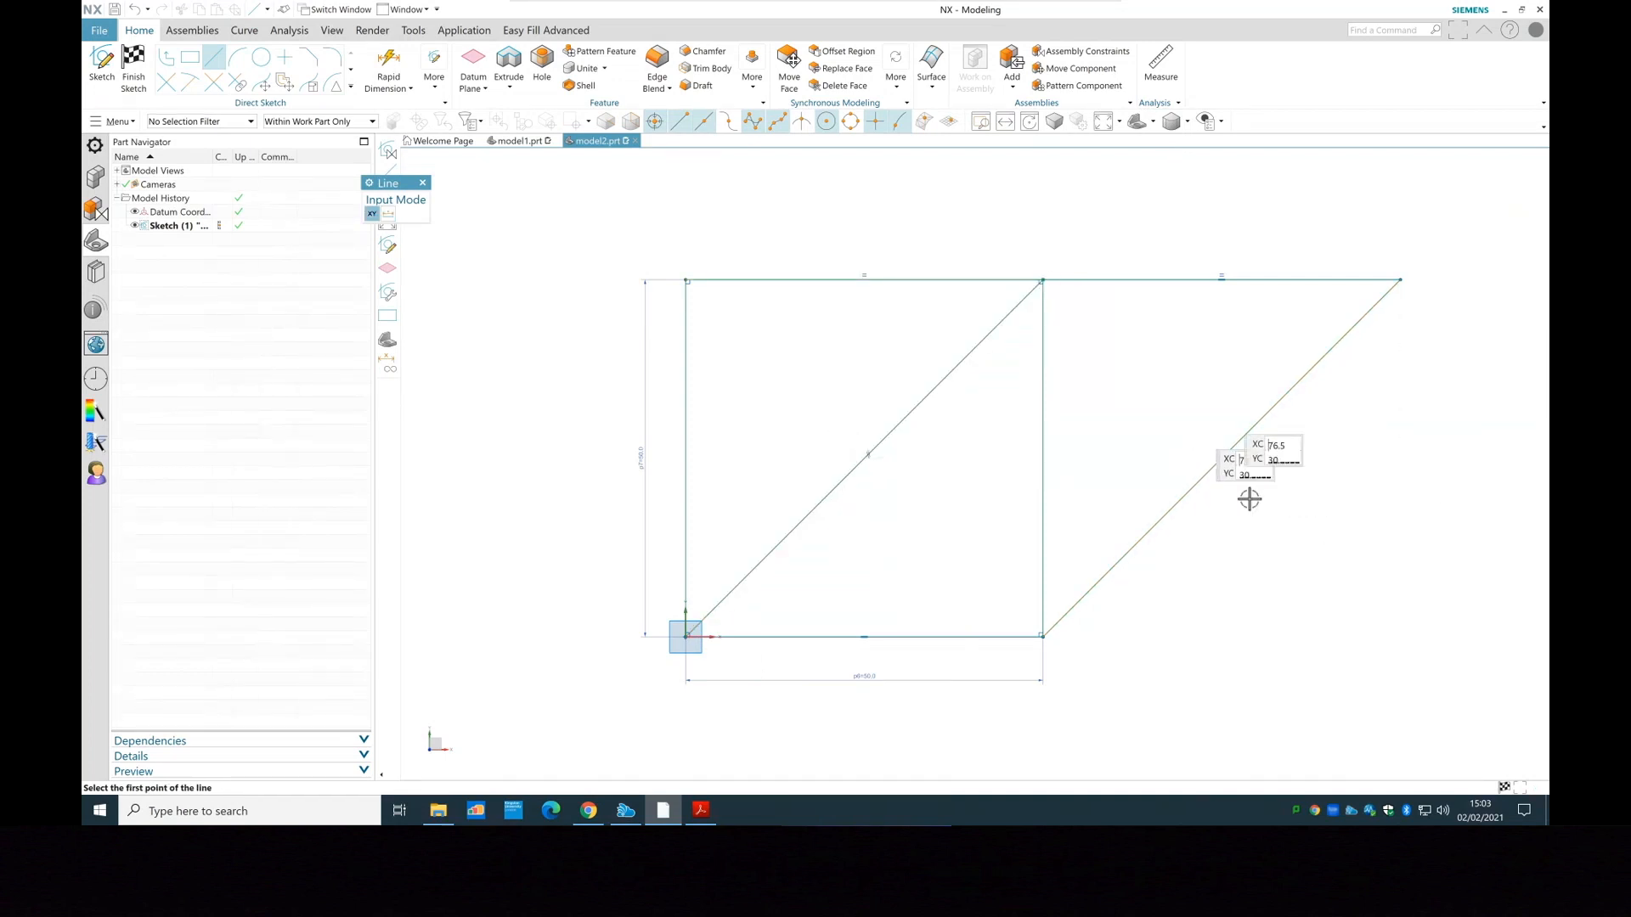
click(444, 90)
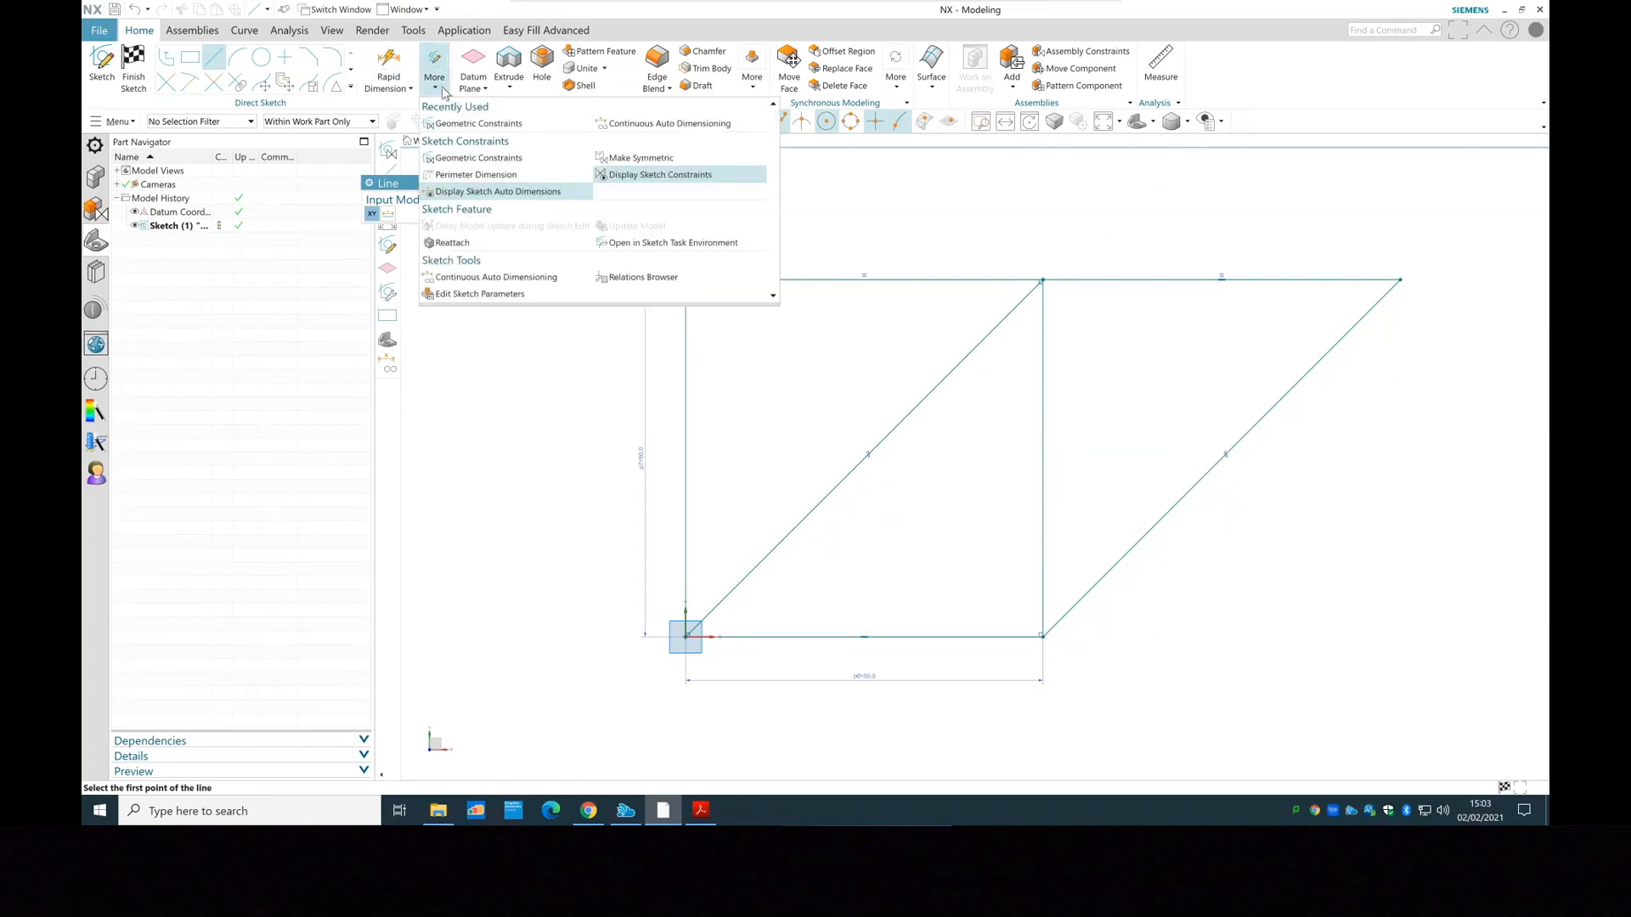
click(484, 156)
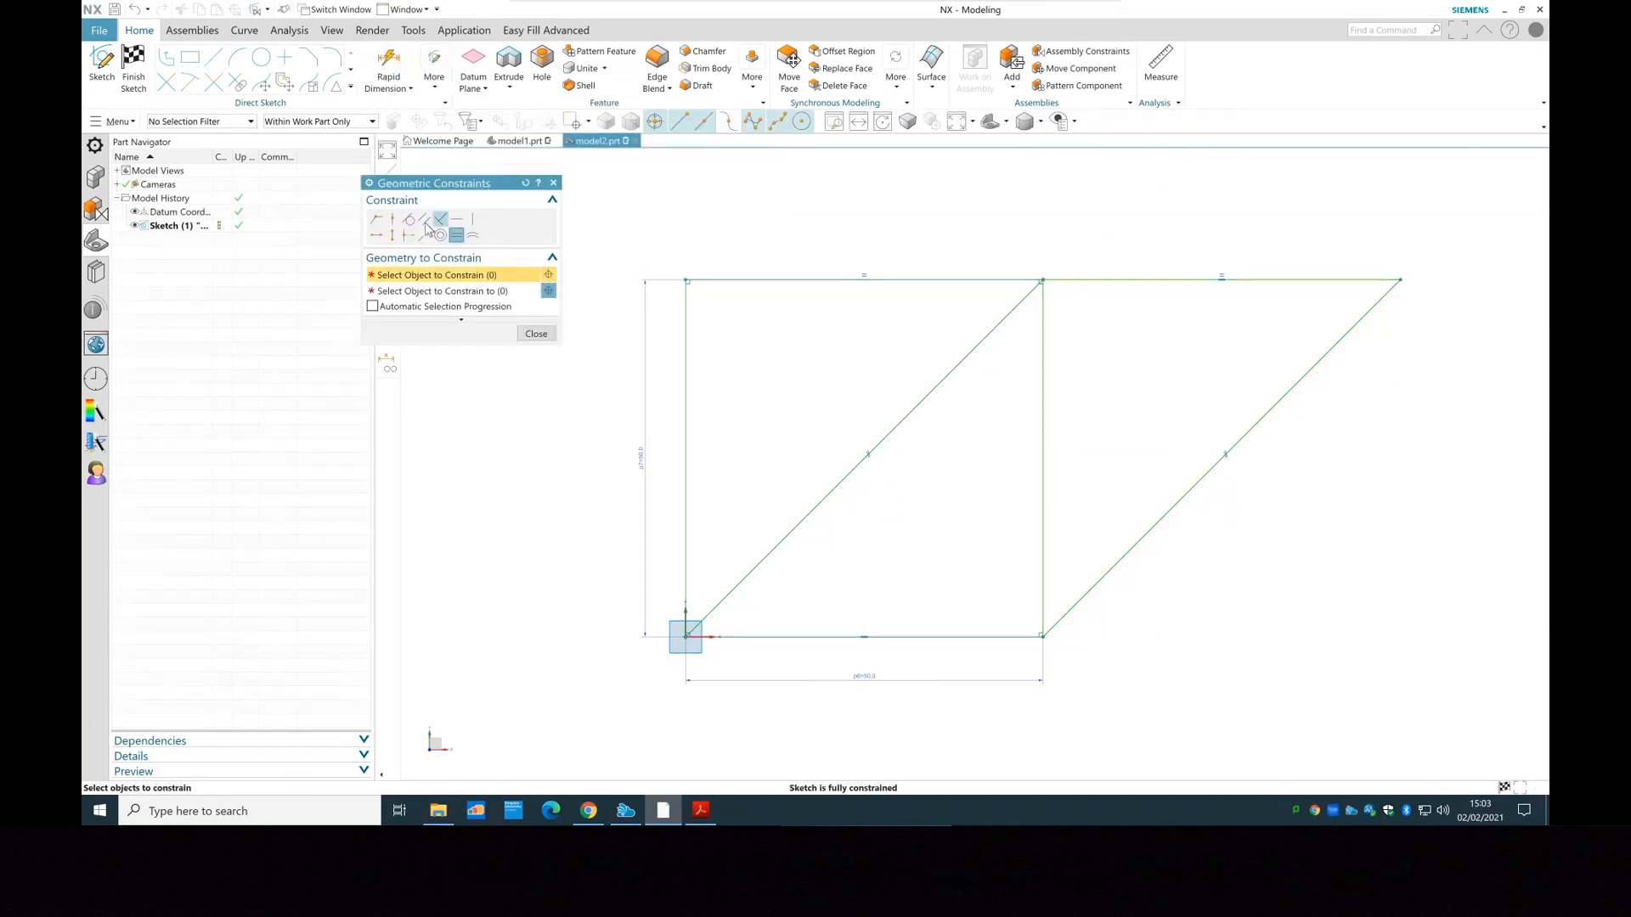
click(533, 332)
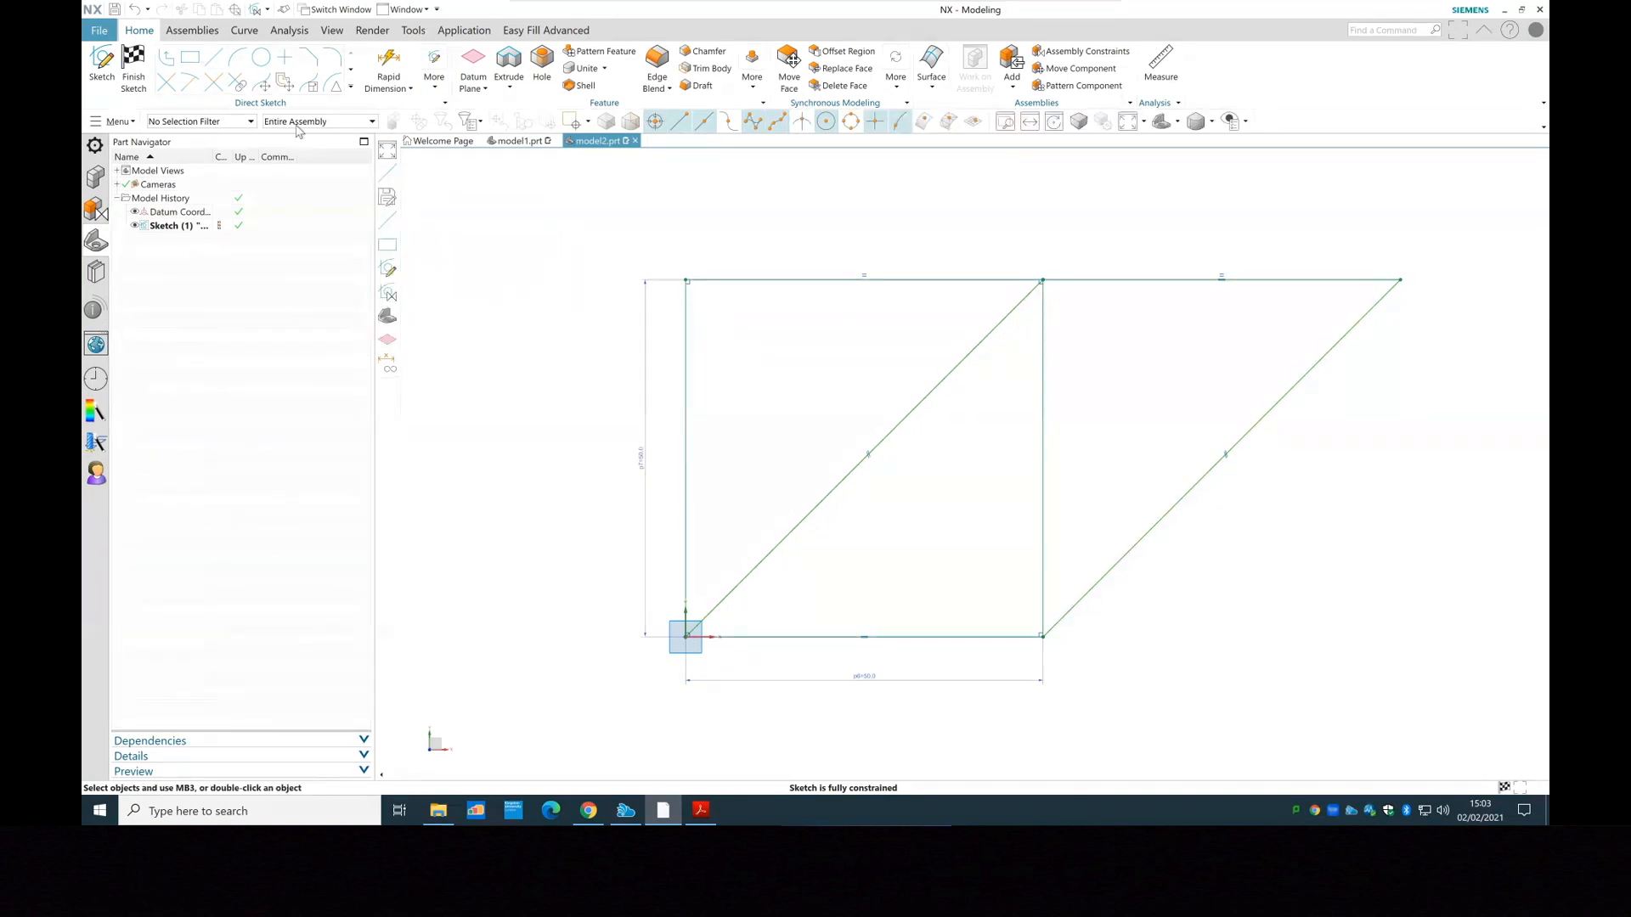
Finish the sketch and create an At Distance datum plane offset 50 mm from the XY plane of the datum coordinate system
click(134, 61)
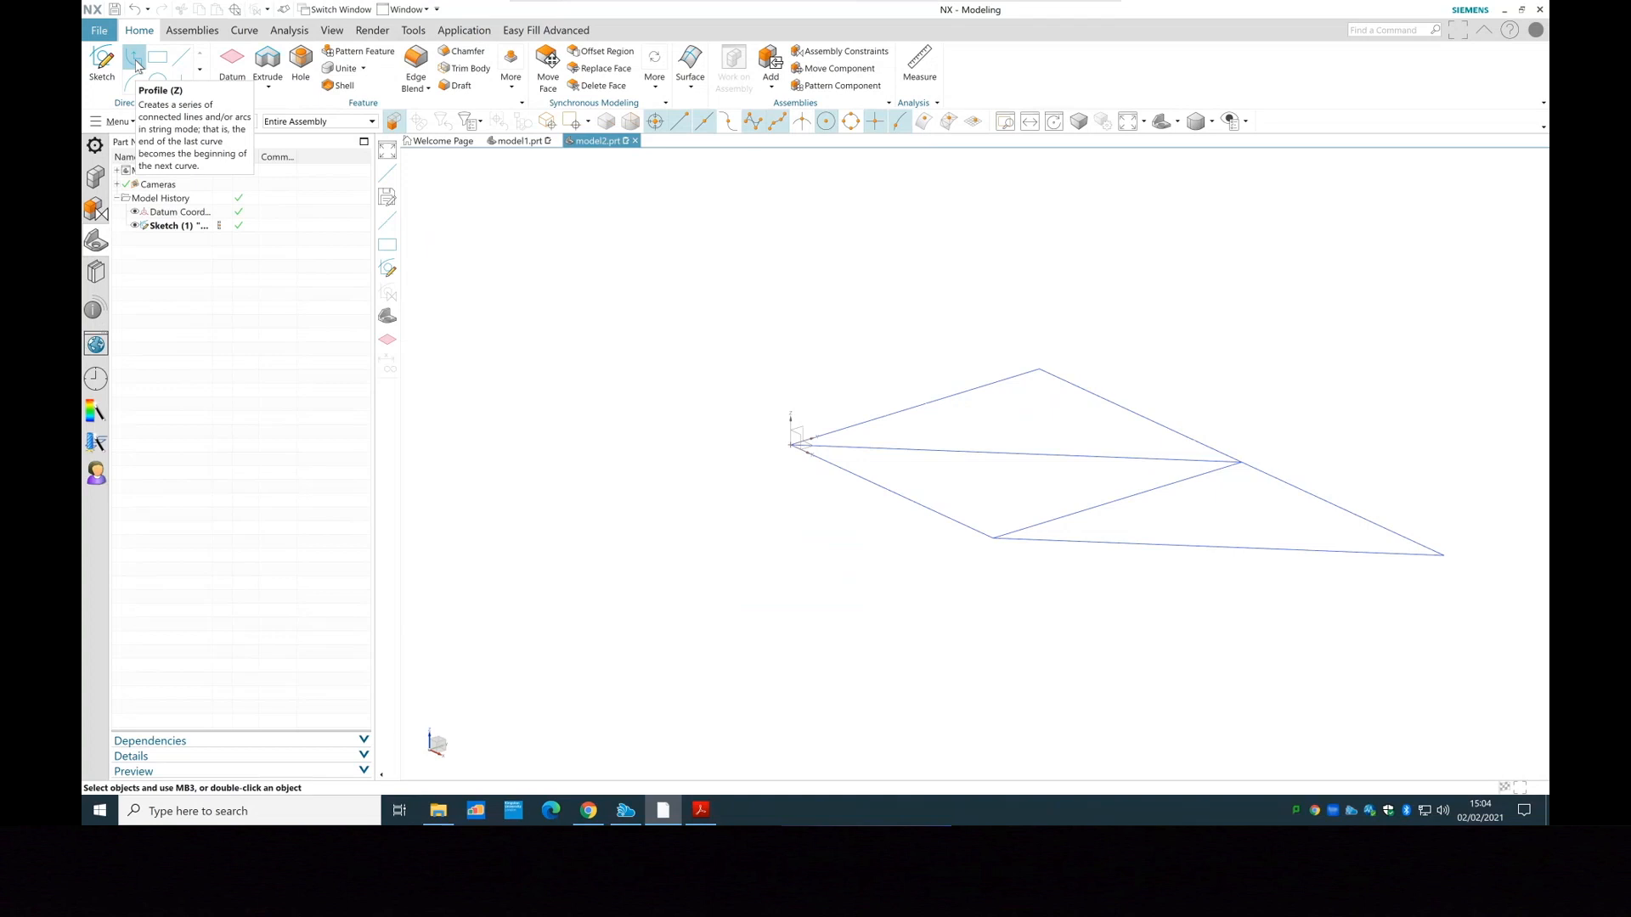
click(240, 86)
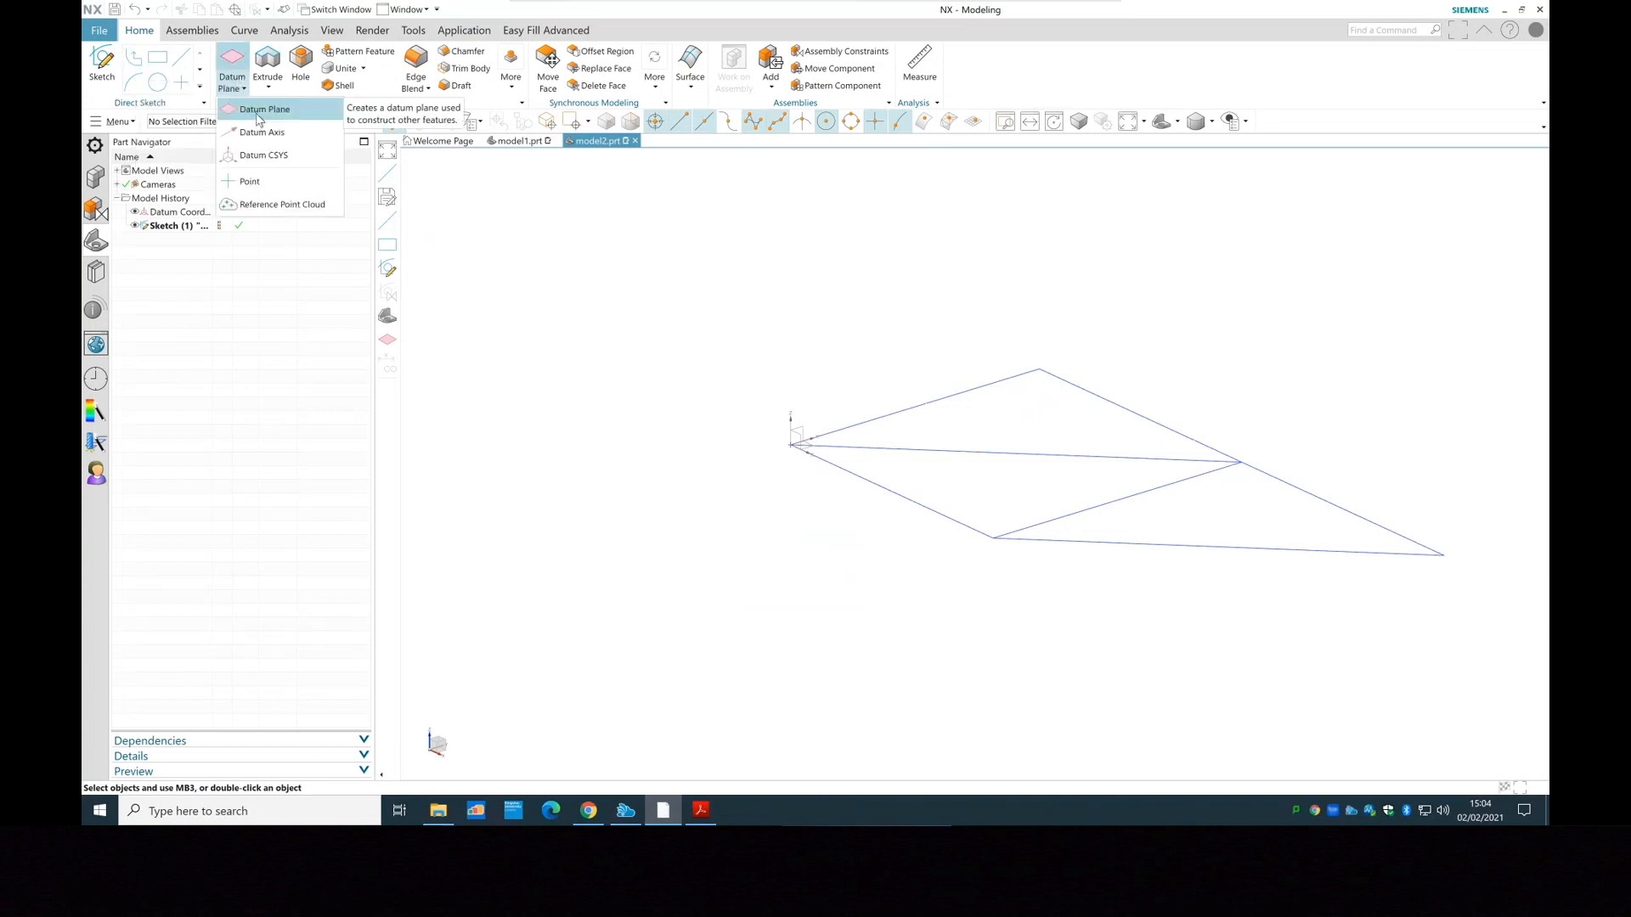
click(255, 111)
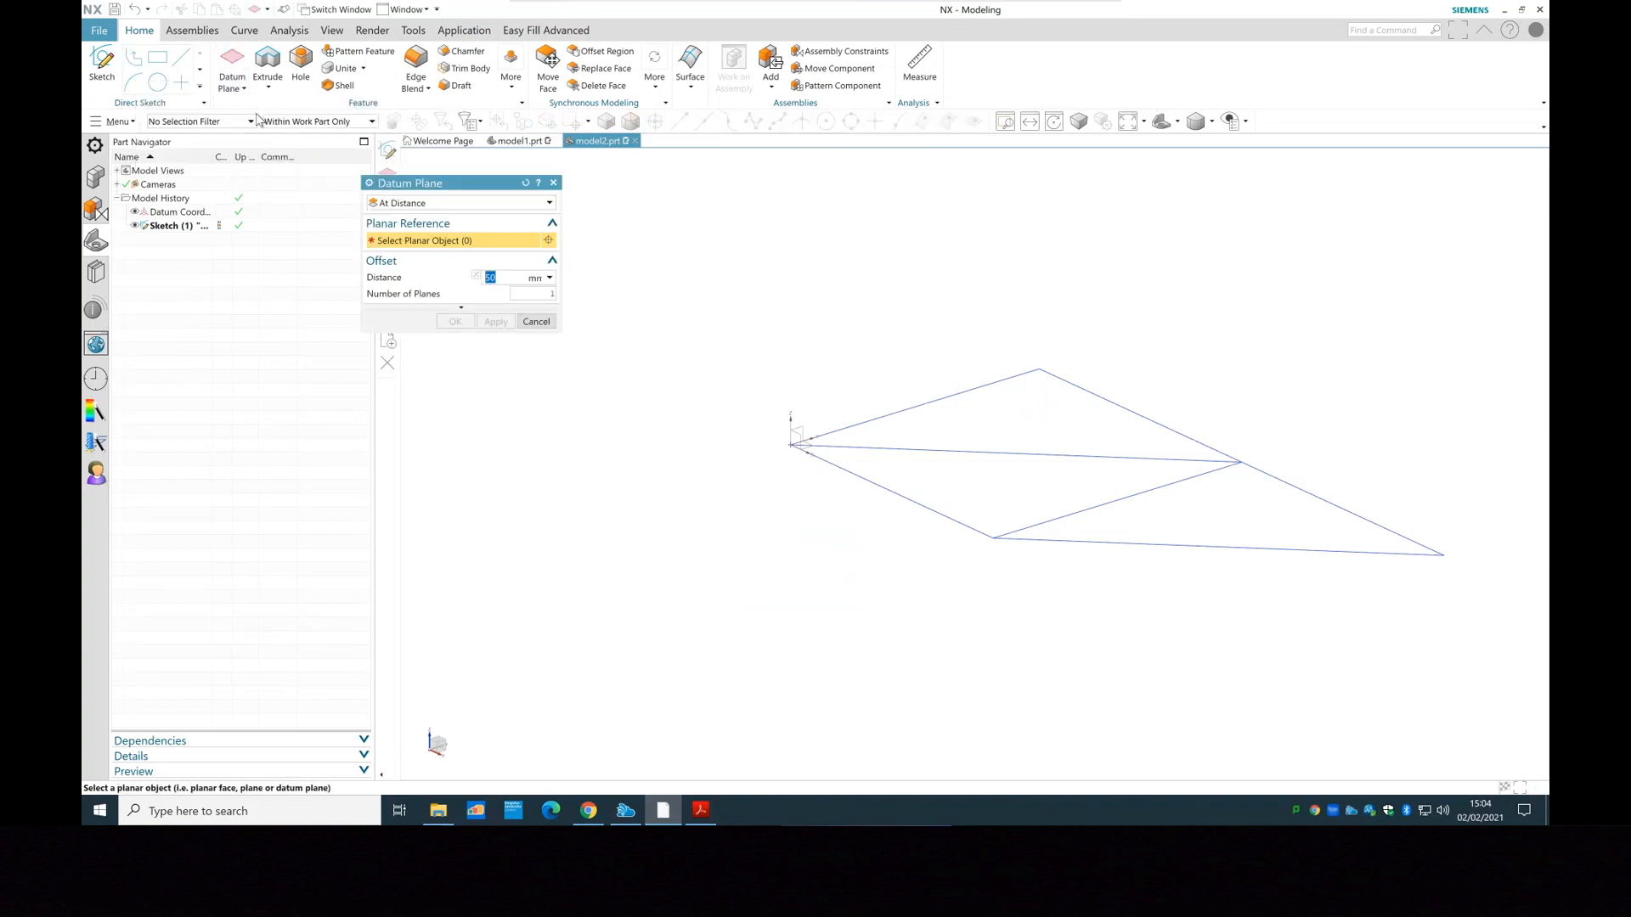
click(480, 203)
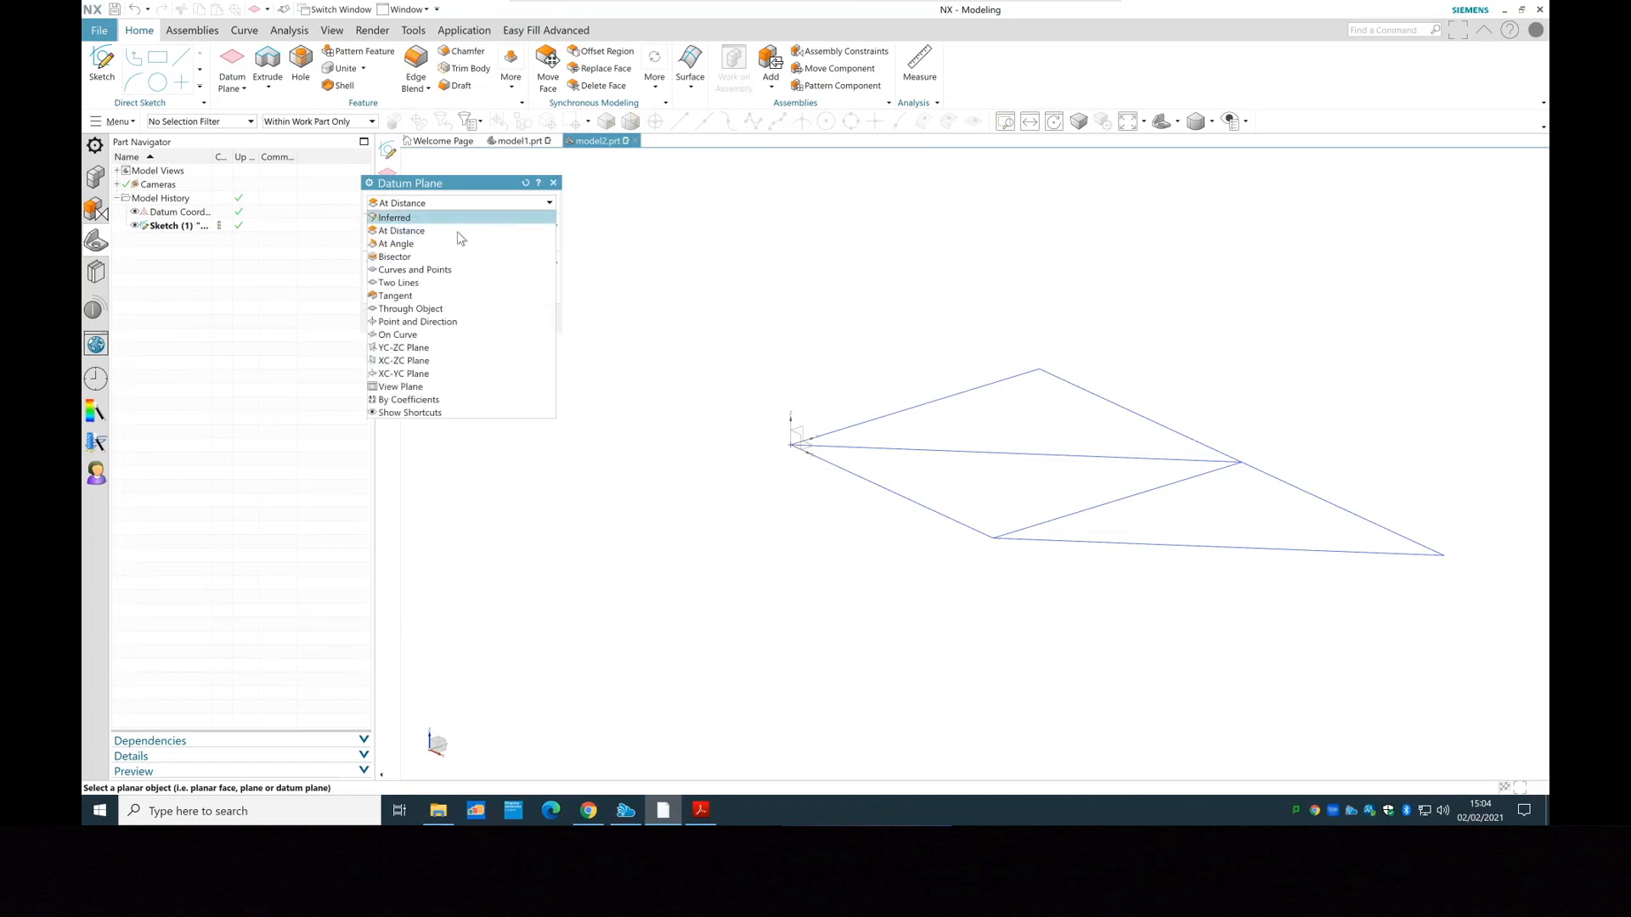
click(457, 231)
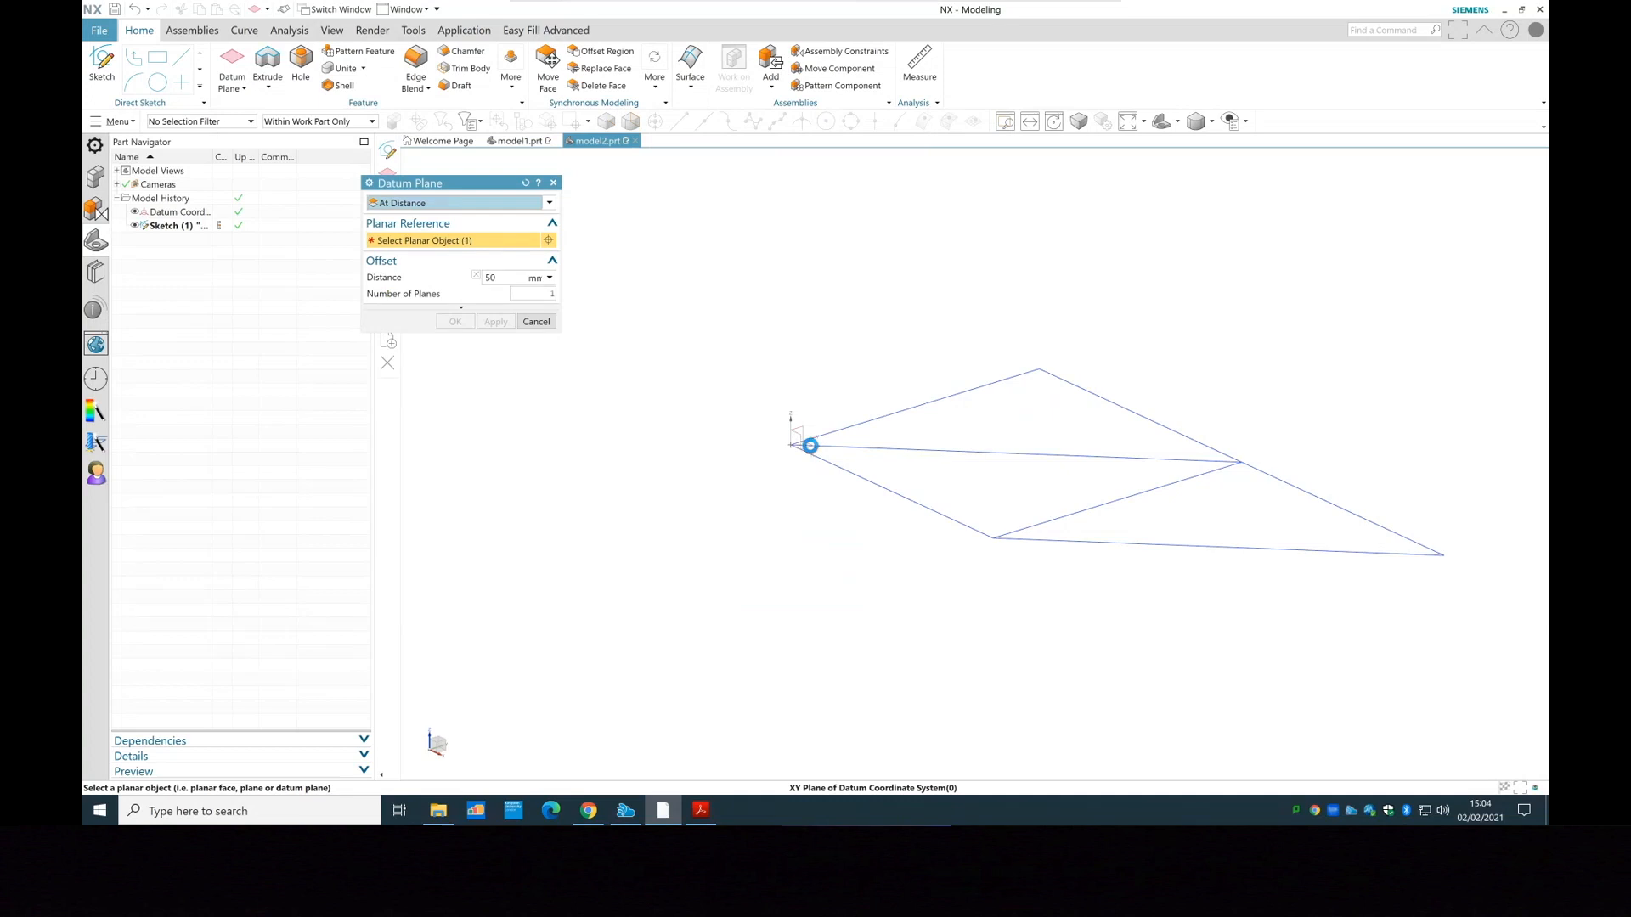
click(810, 445)
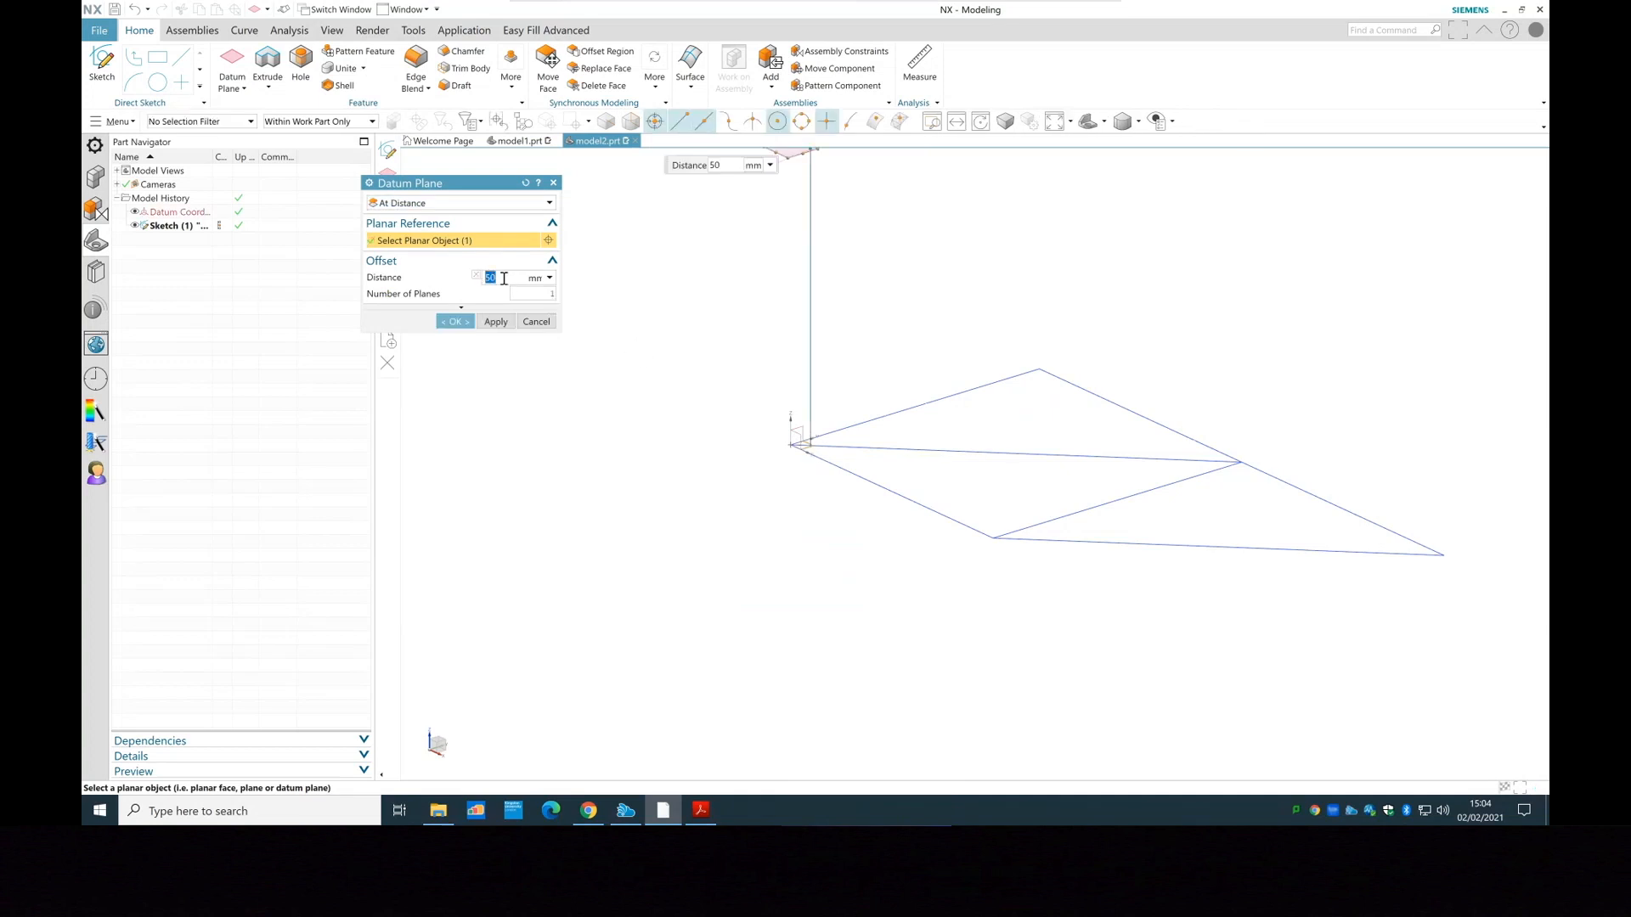
click(455, 321)
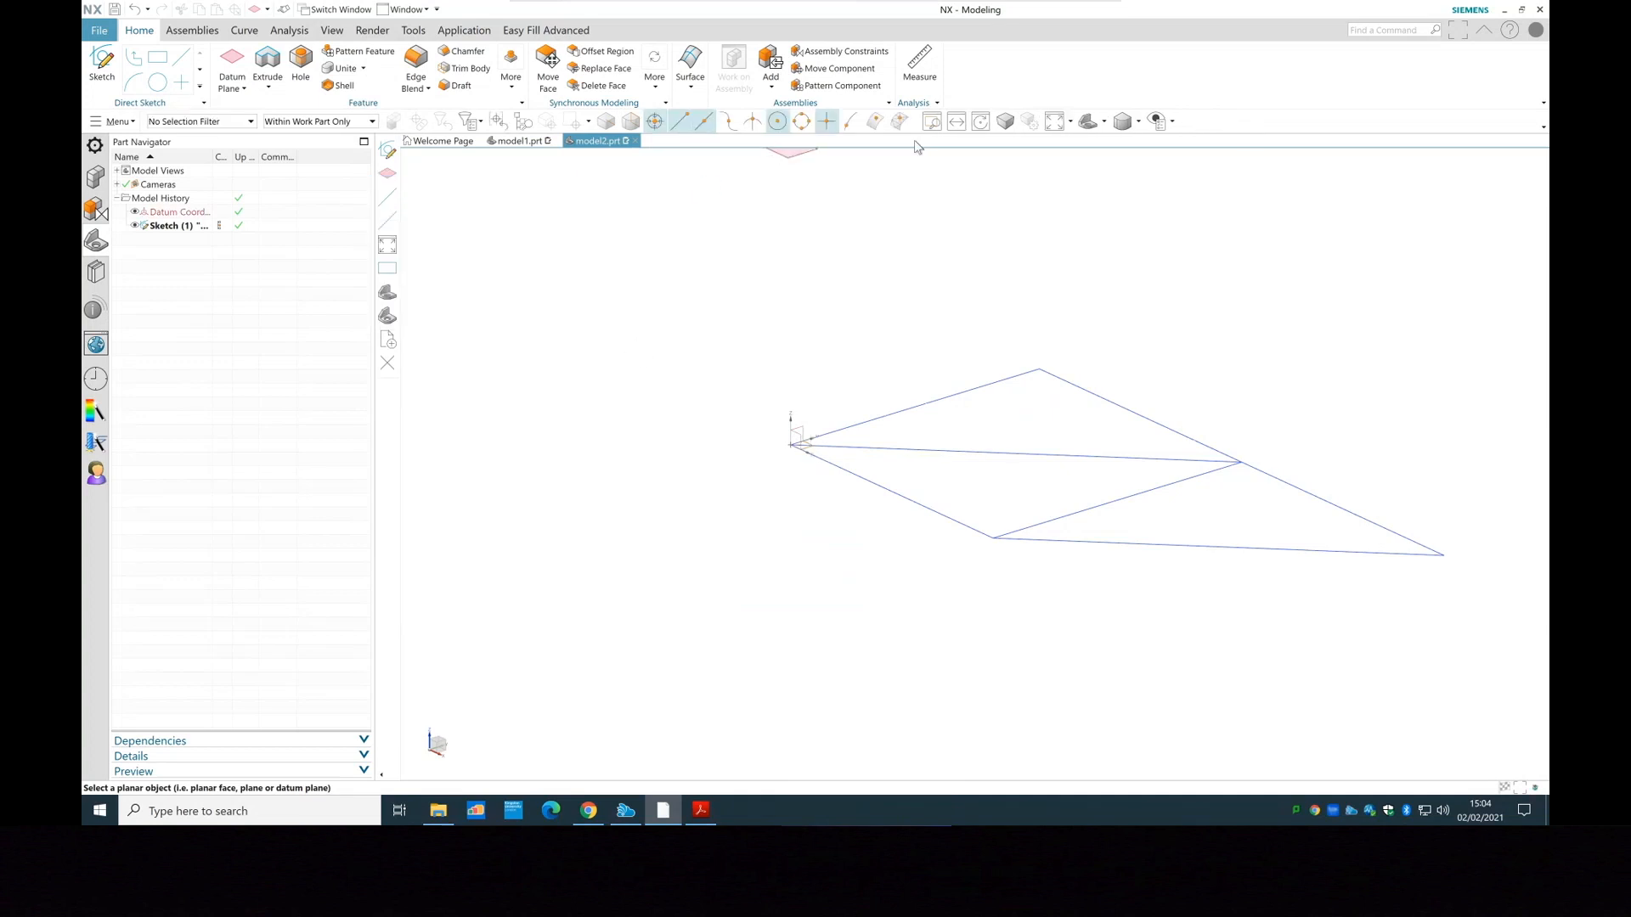
Start a new sketch on the offset datum plane
click(1127, 121)
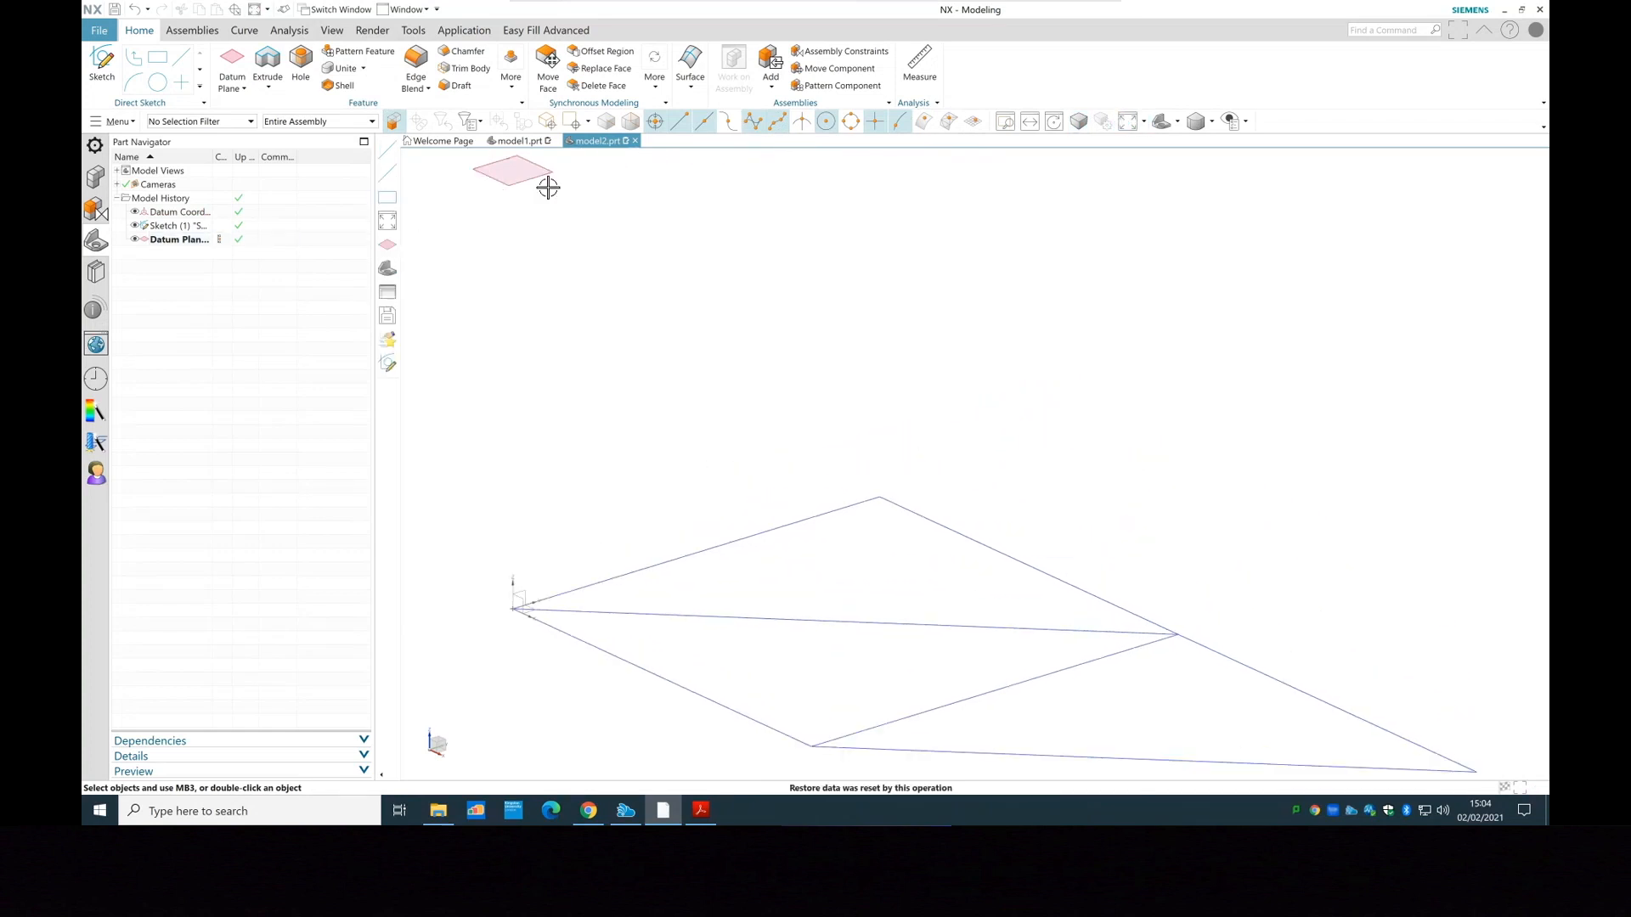
click(102, 61)
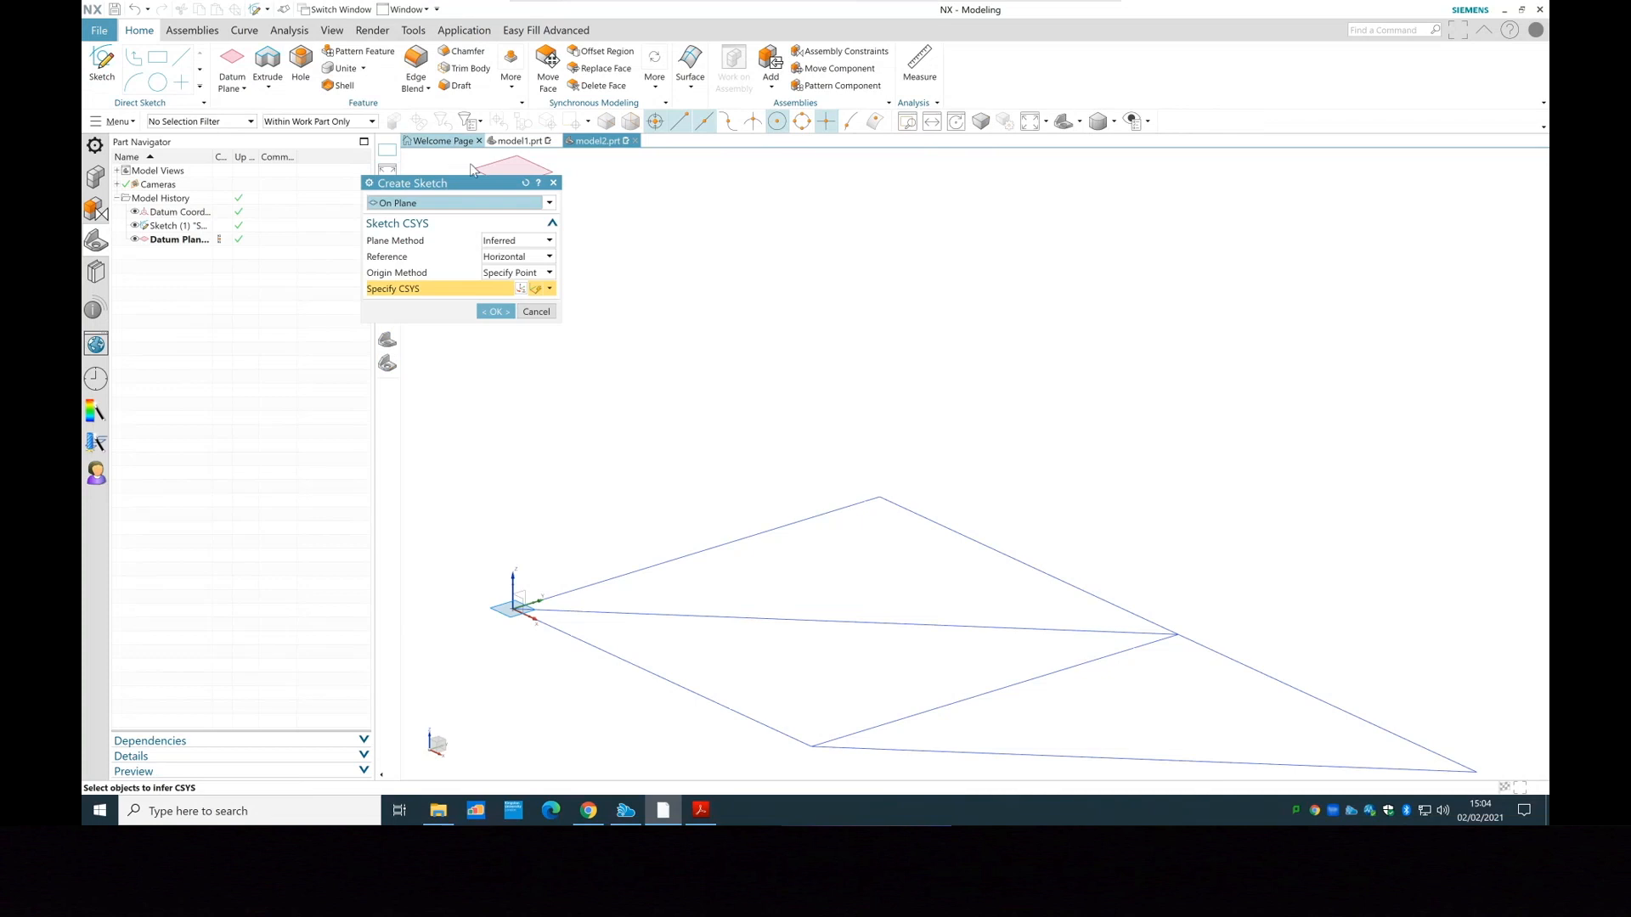
drag(425, 189, 343, 219)
click(182, 240)
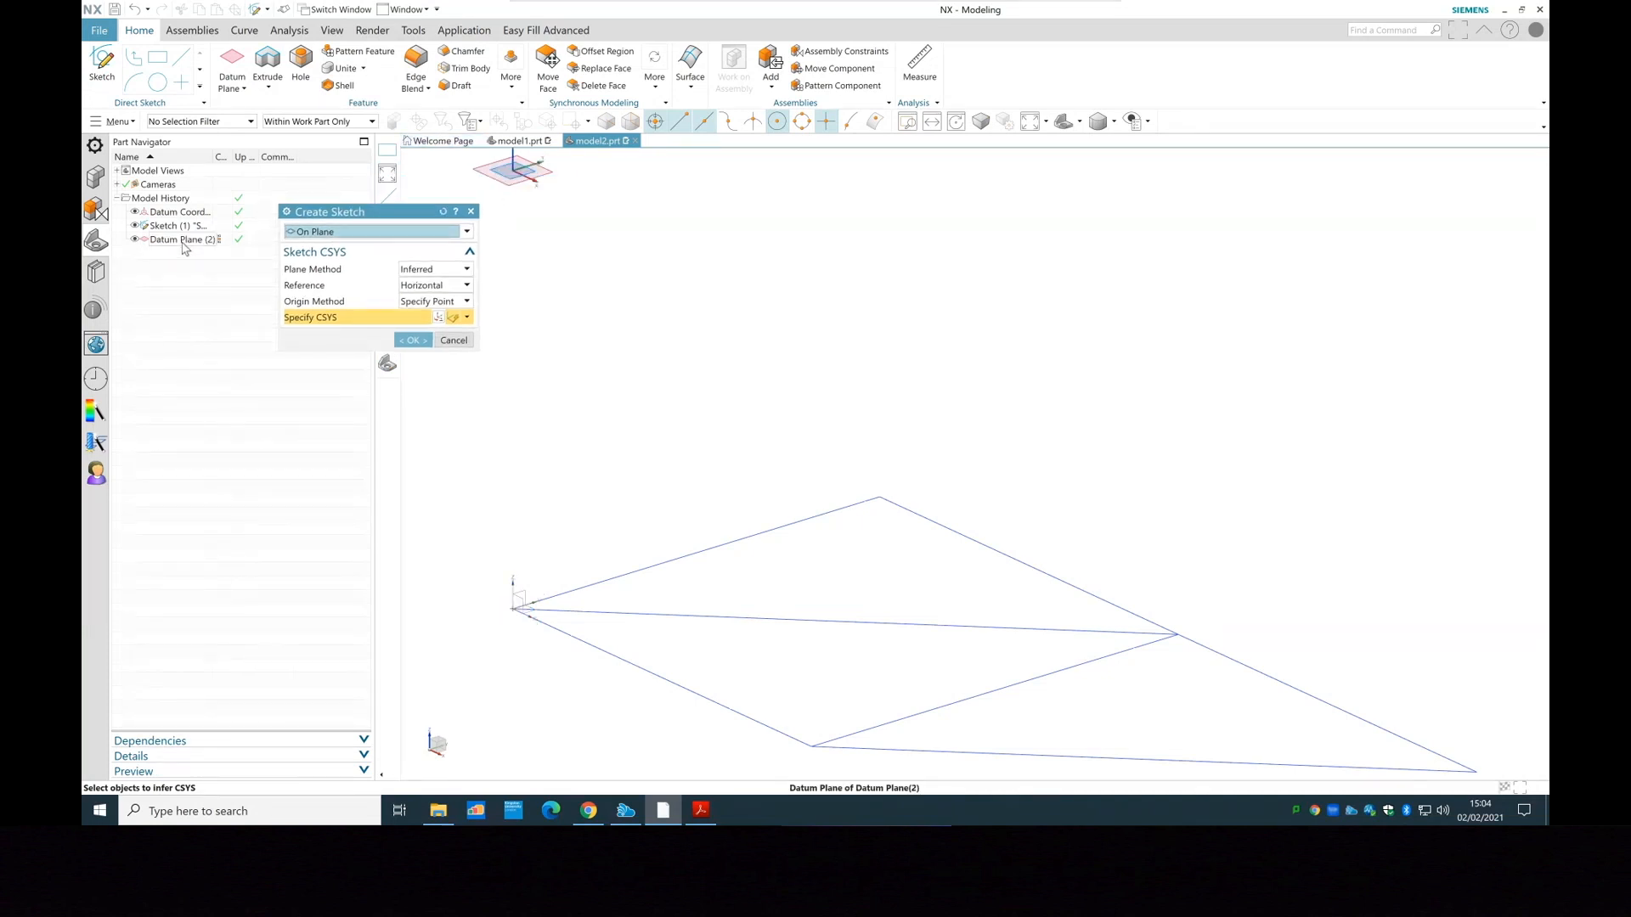
click(413, 340)
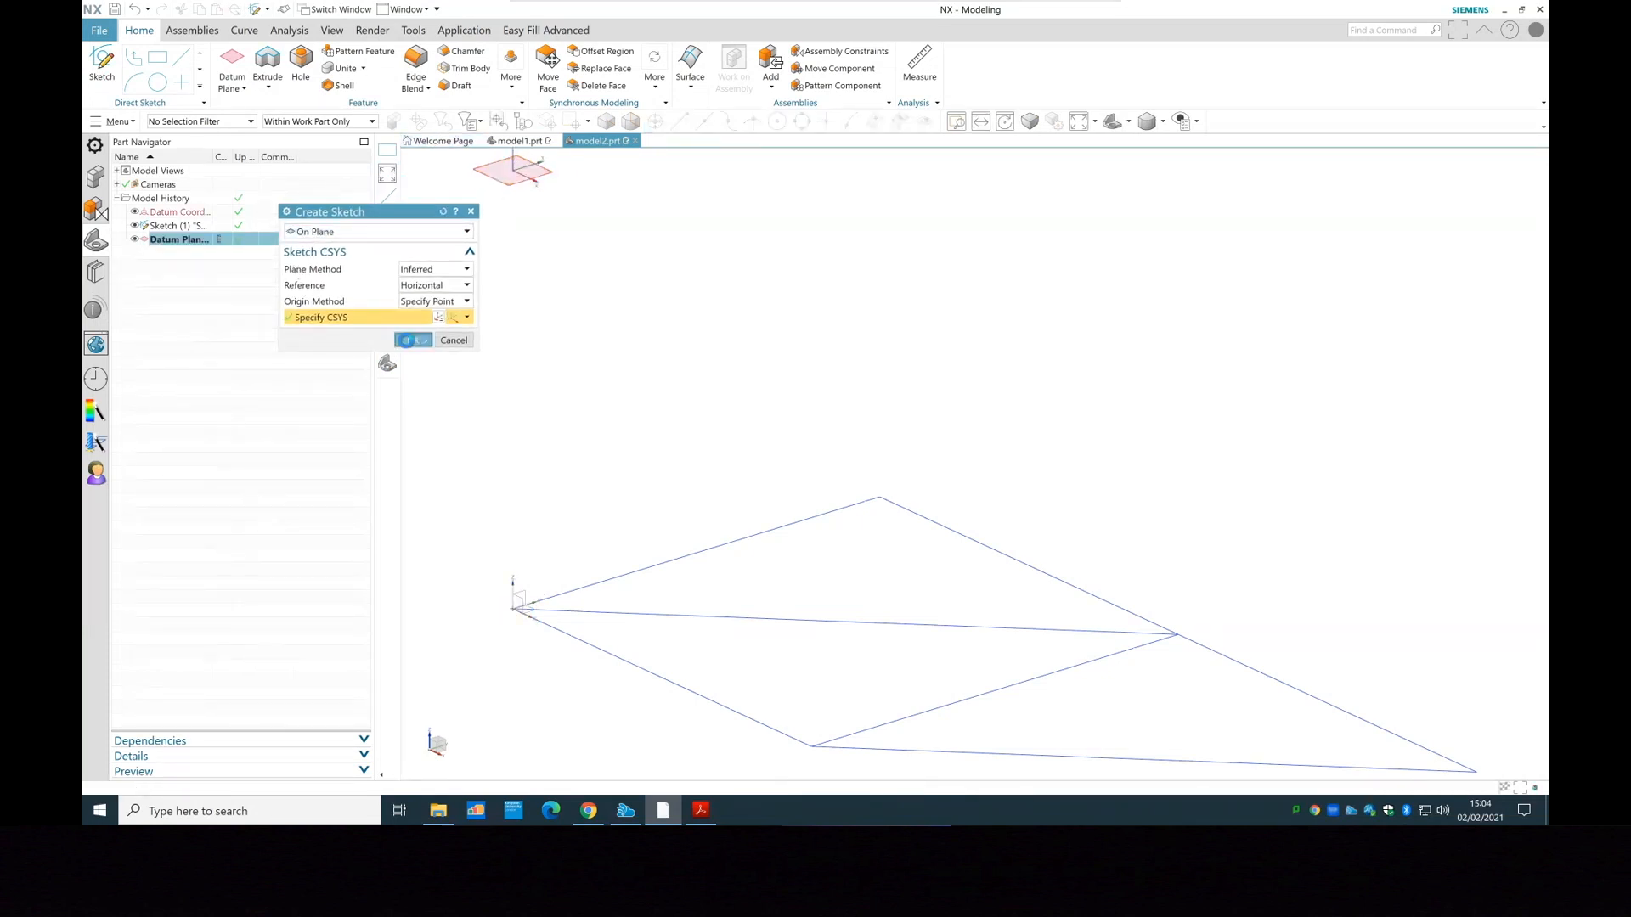
Draw a rectangle from the sketch origin to the opposite corner of the underlying square
click(1128, 124)
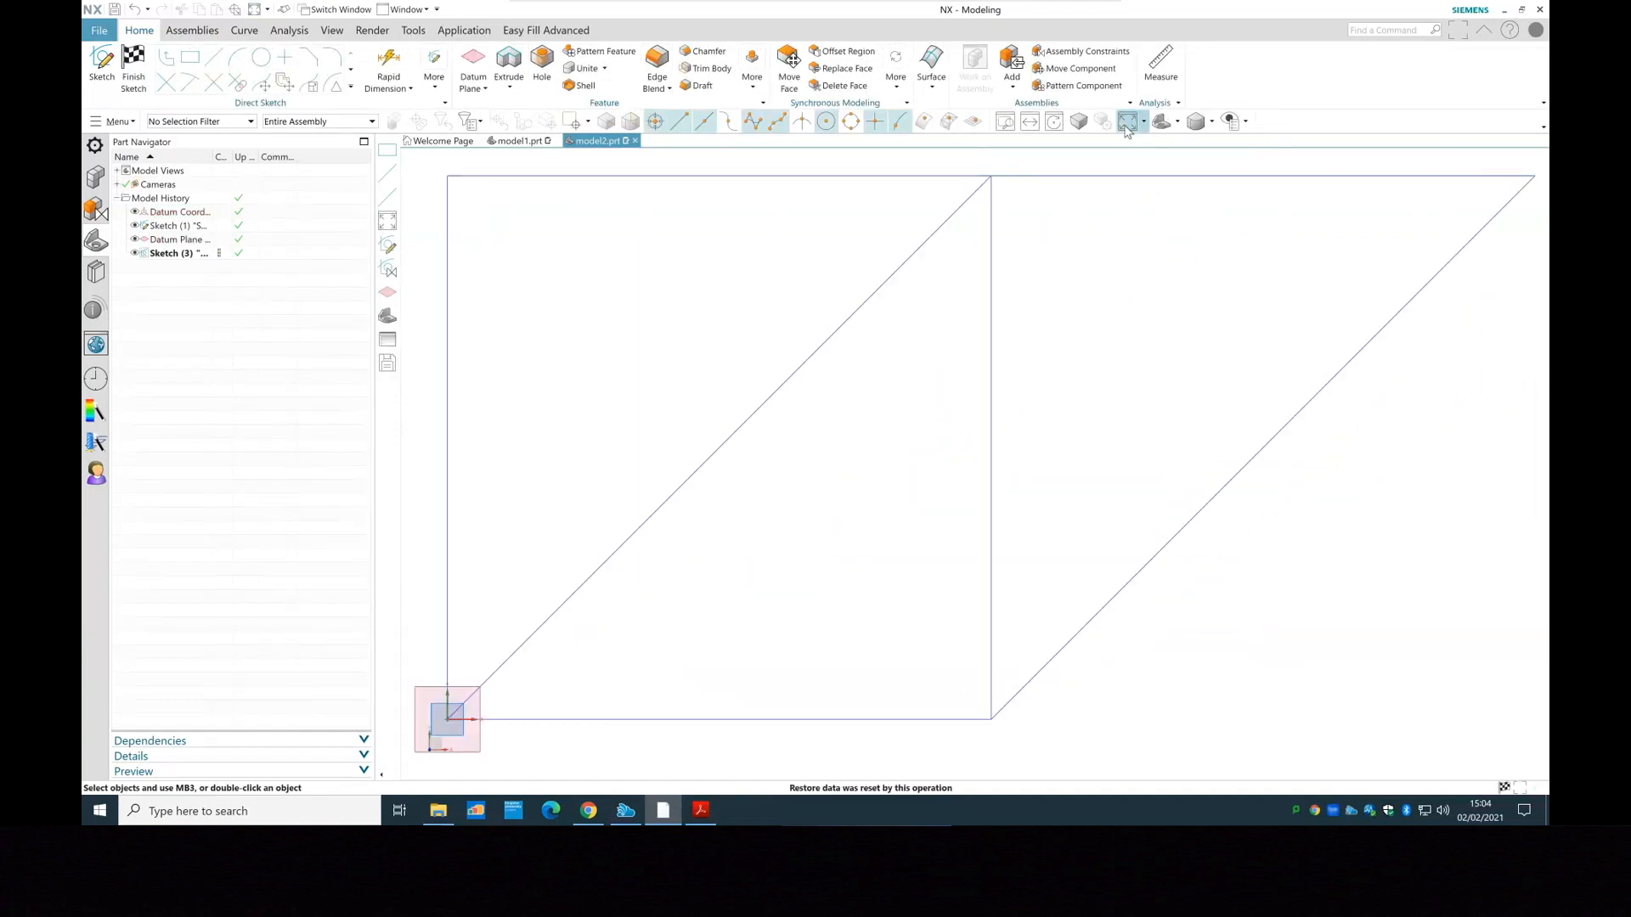
click(188, 64)
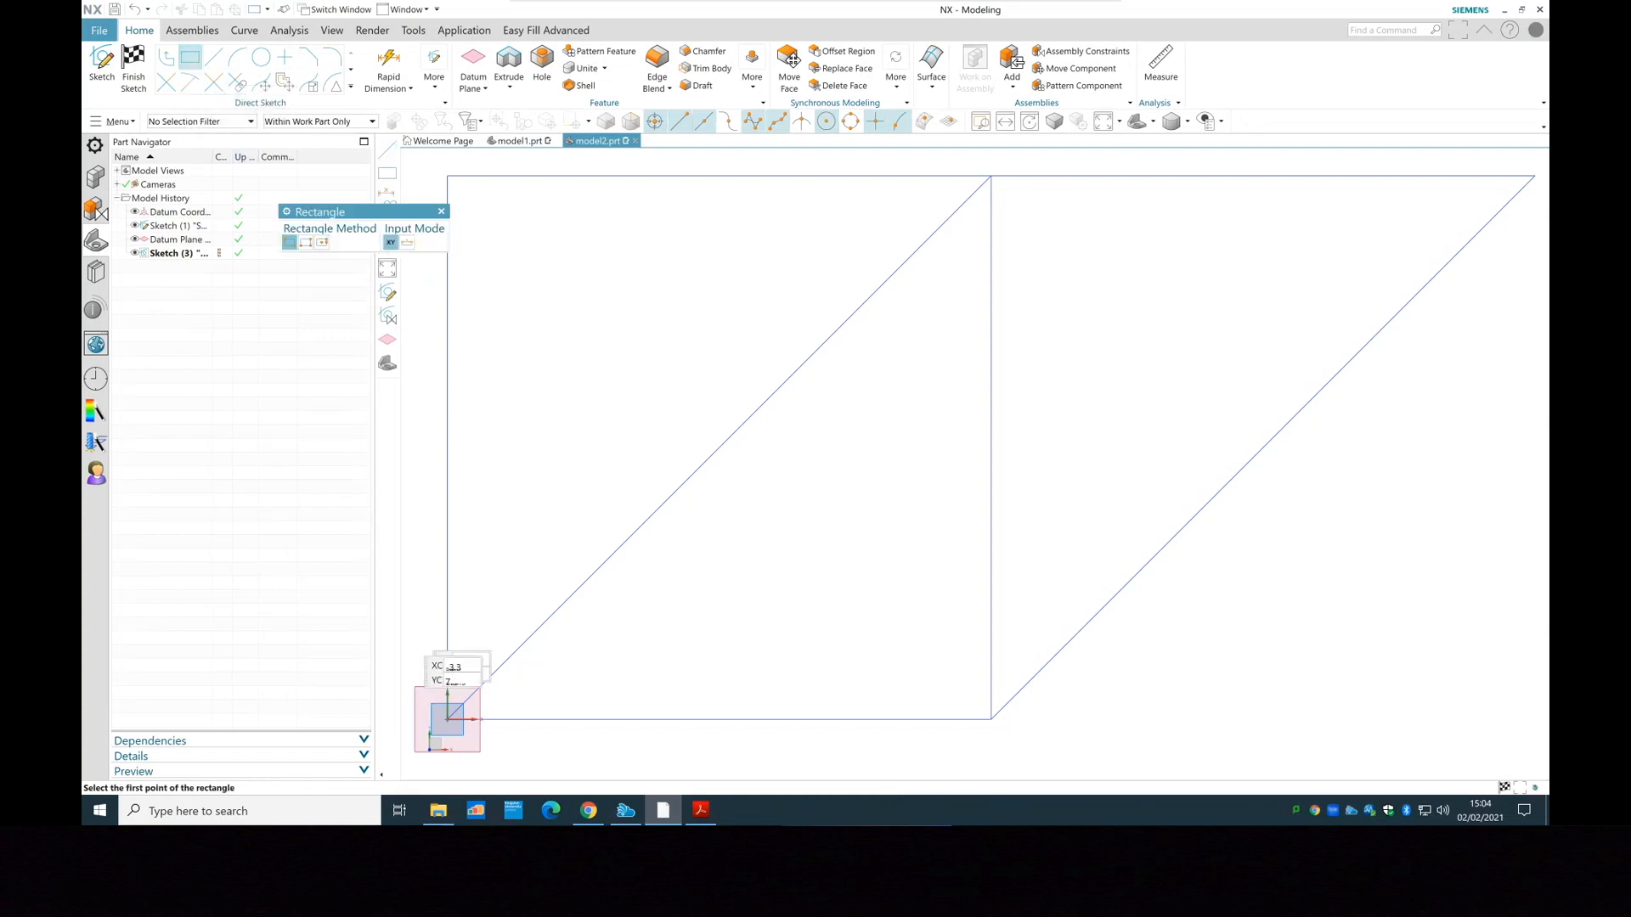
click(448, 720)
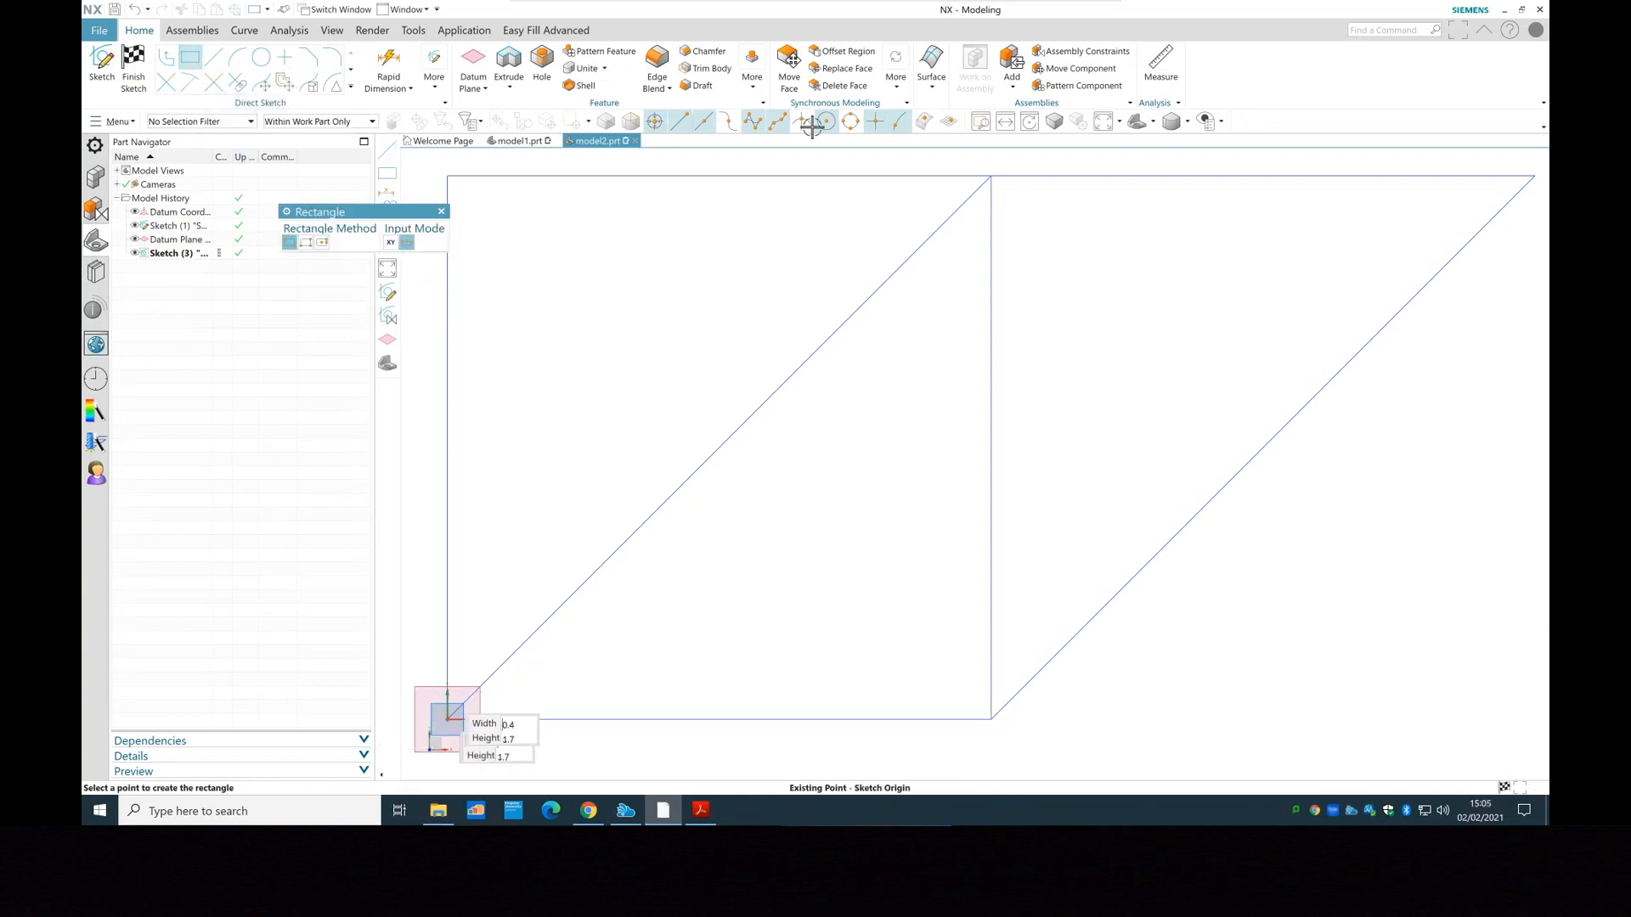
click(992, 176)
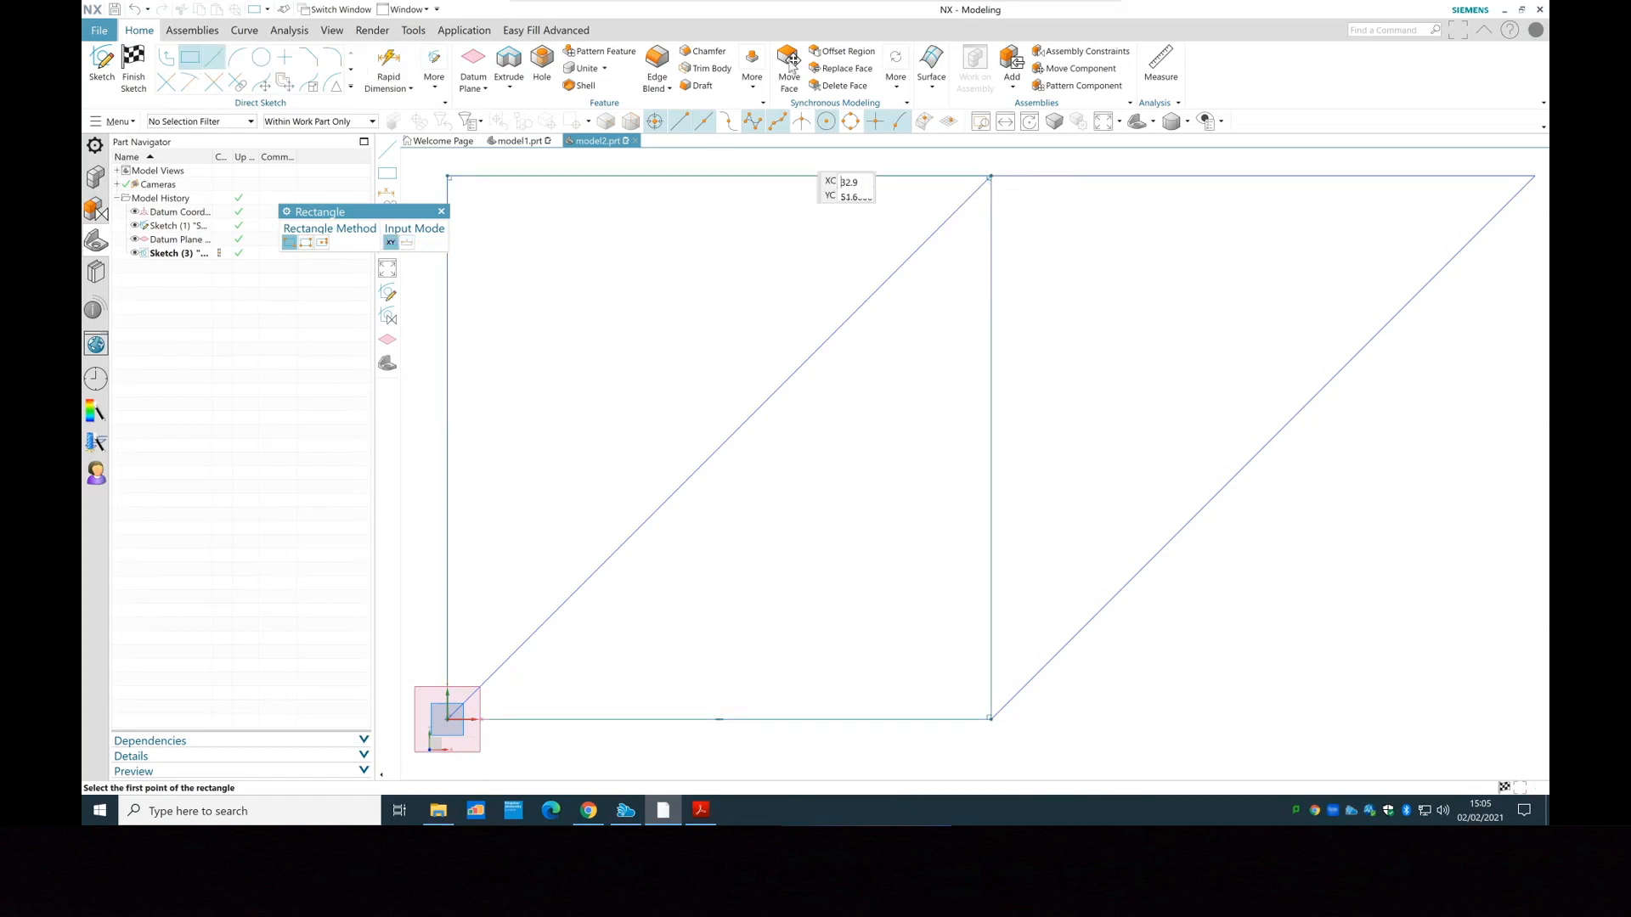
Draw a 50 mm horizontal line extending the square's upper edge and a diagonal from its end to the square's lower-right corner
key(l)
click(991, 176)
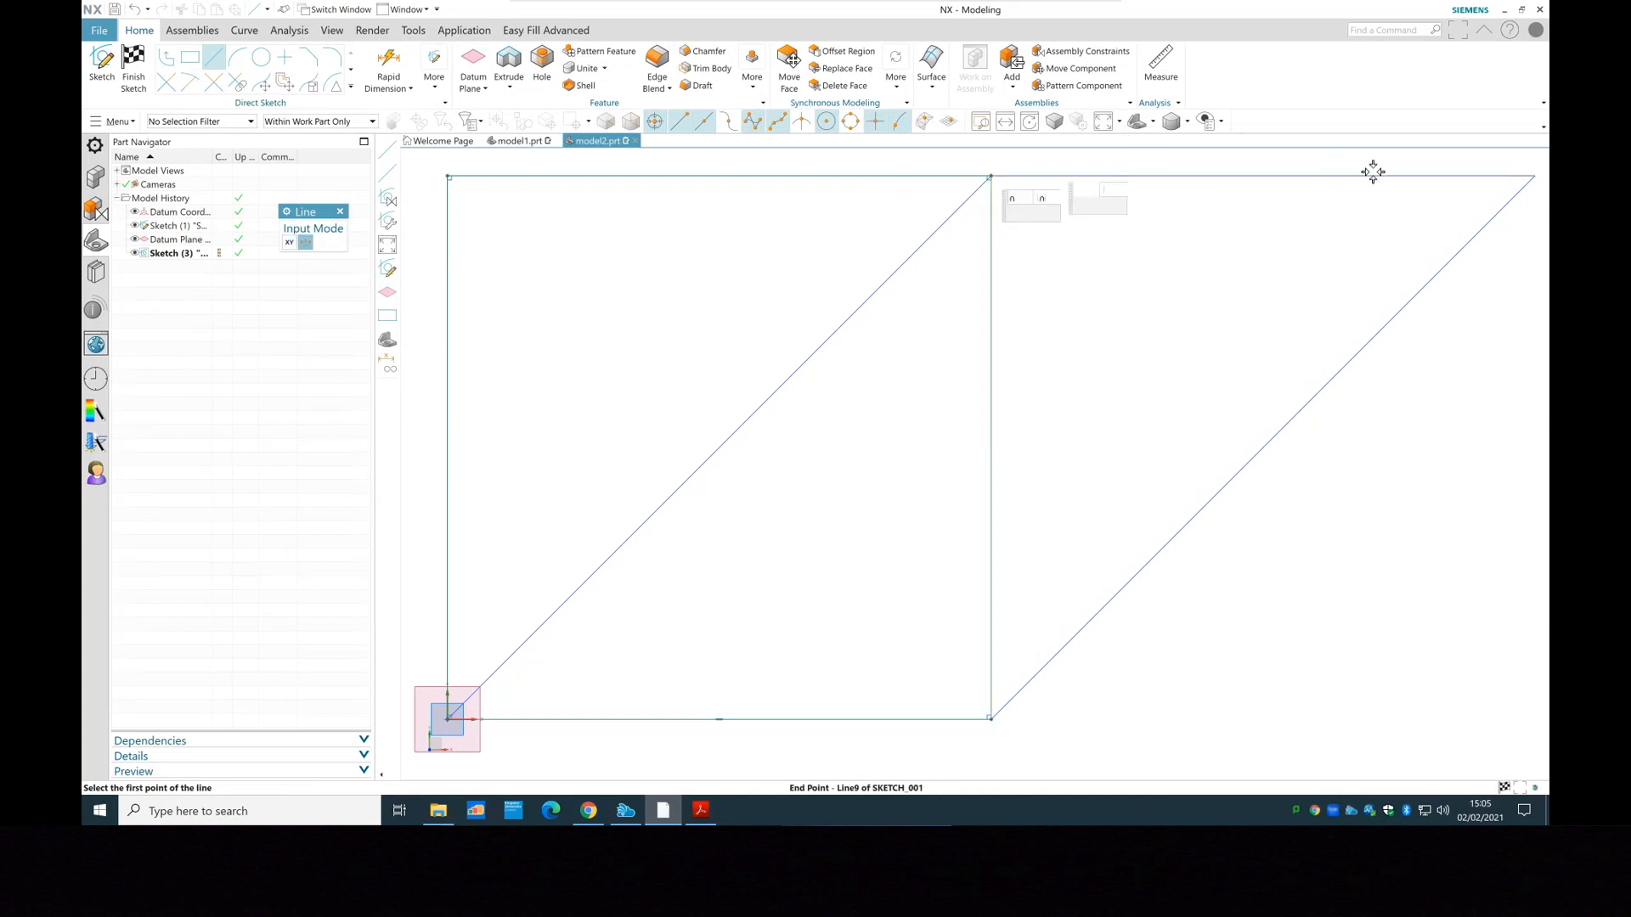
click(1532, 175)
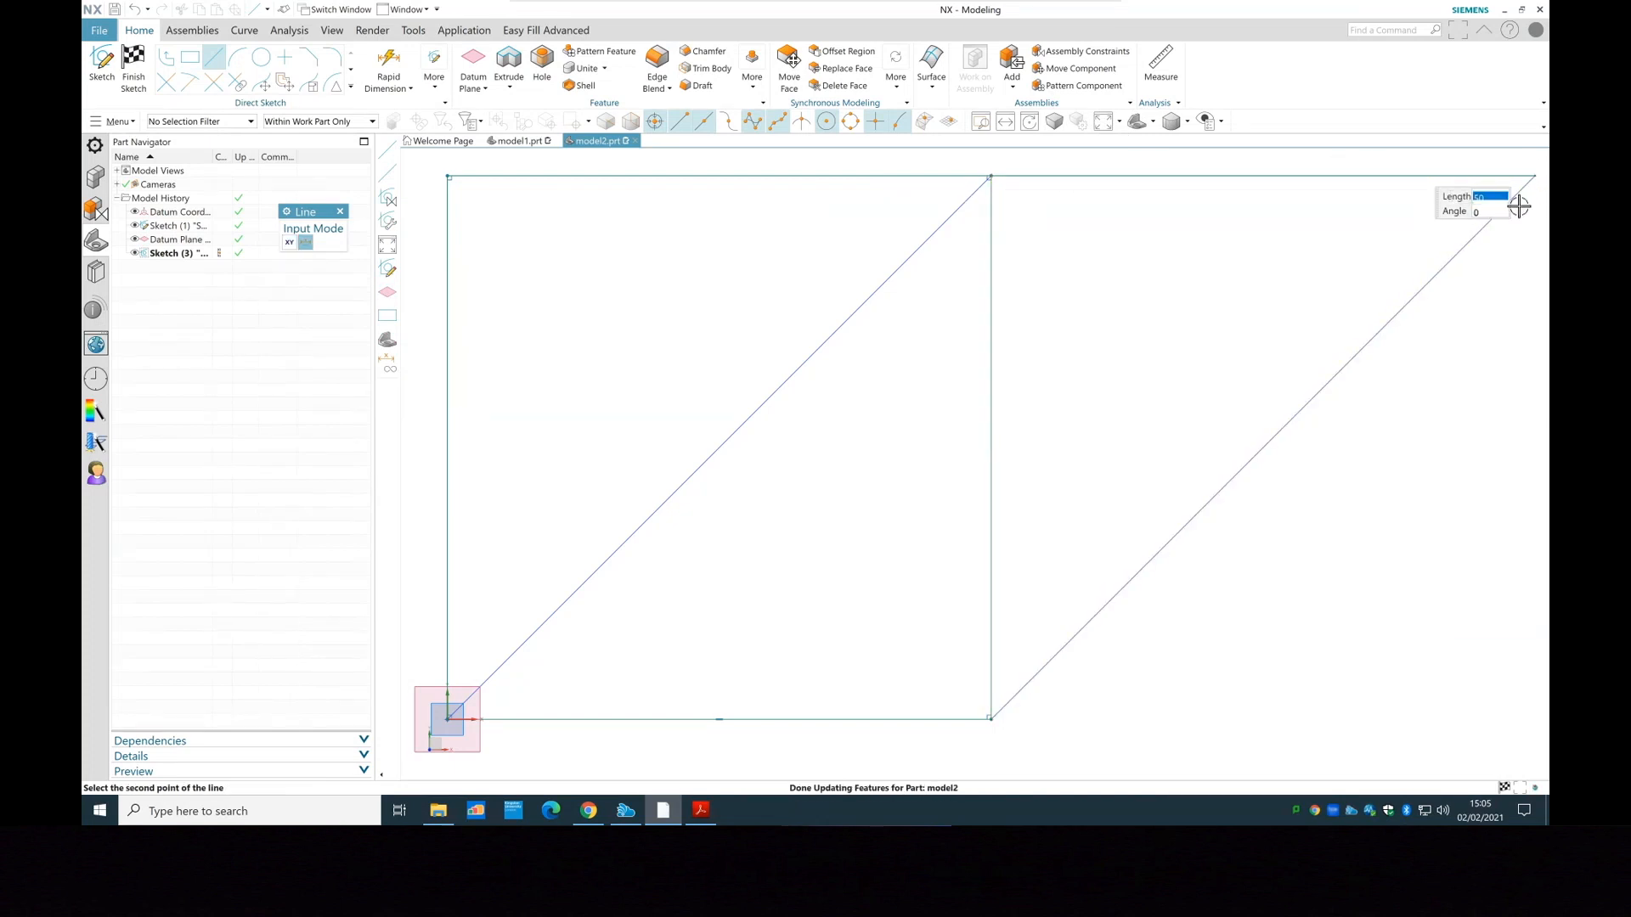
click(1532, 175)
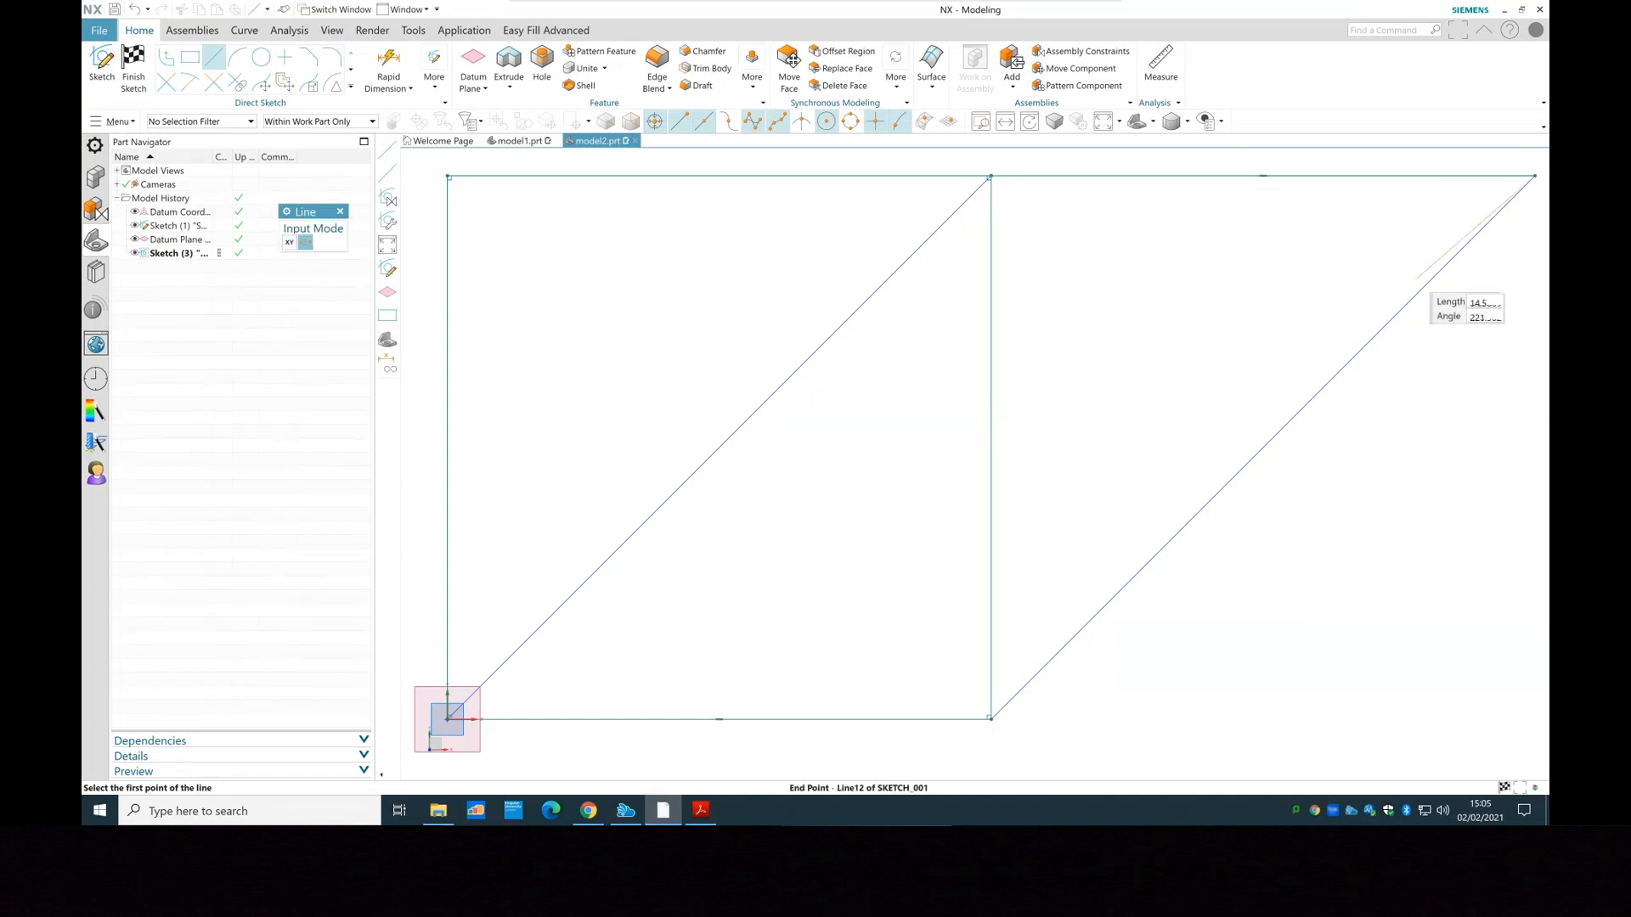
click(992, 719)
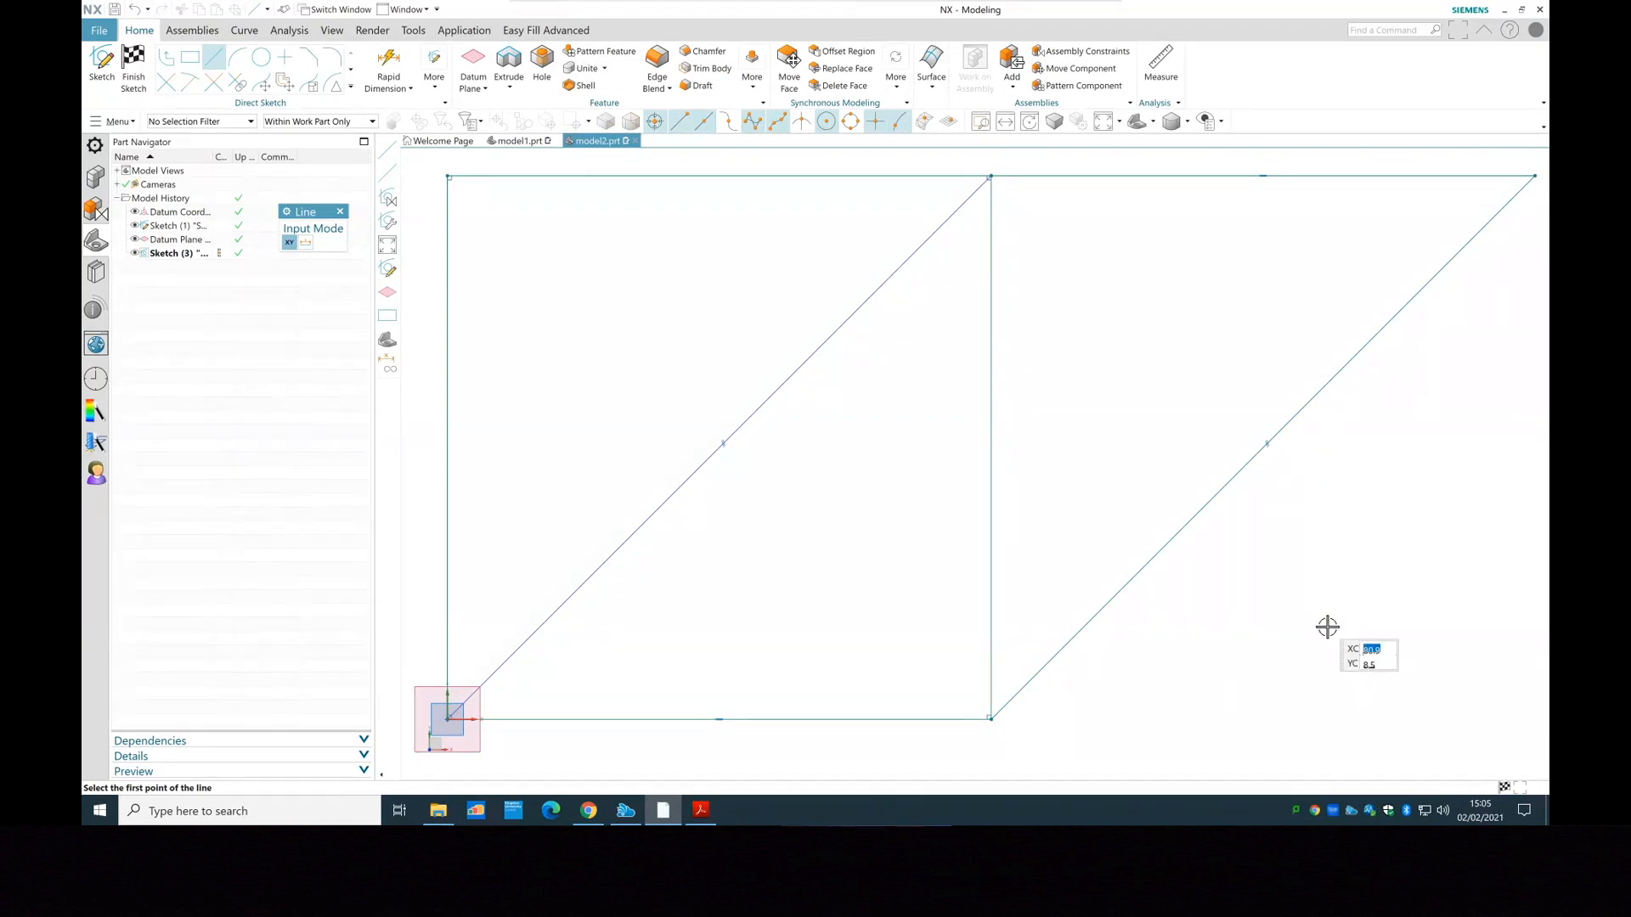
Draw a diagonal from the square's upper-left corner to its lower-right corner and finish the sketch
click(449, 176)
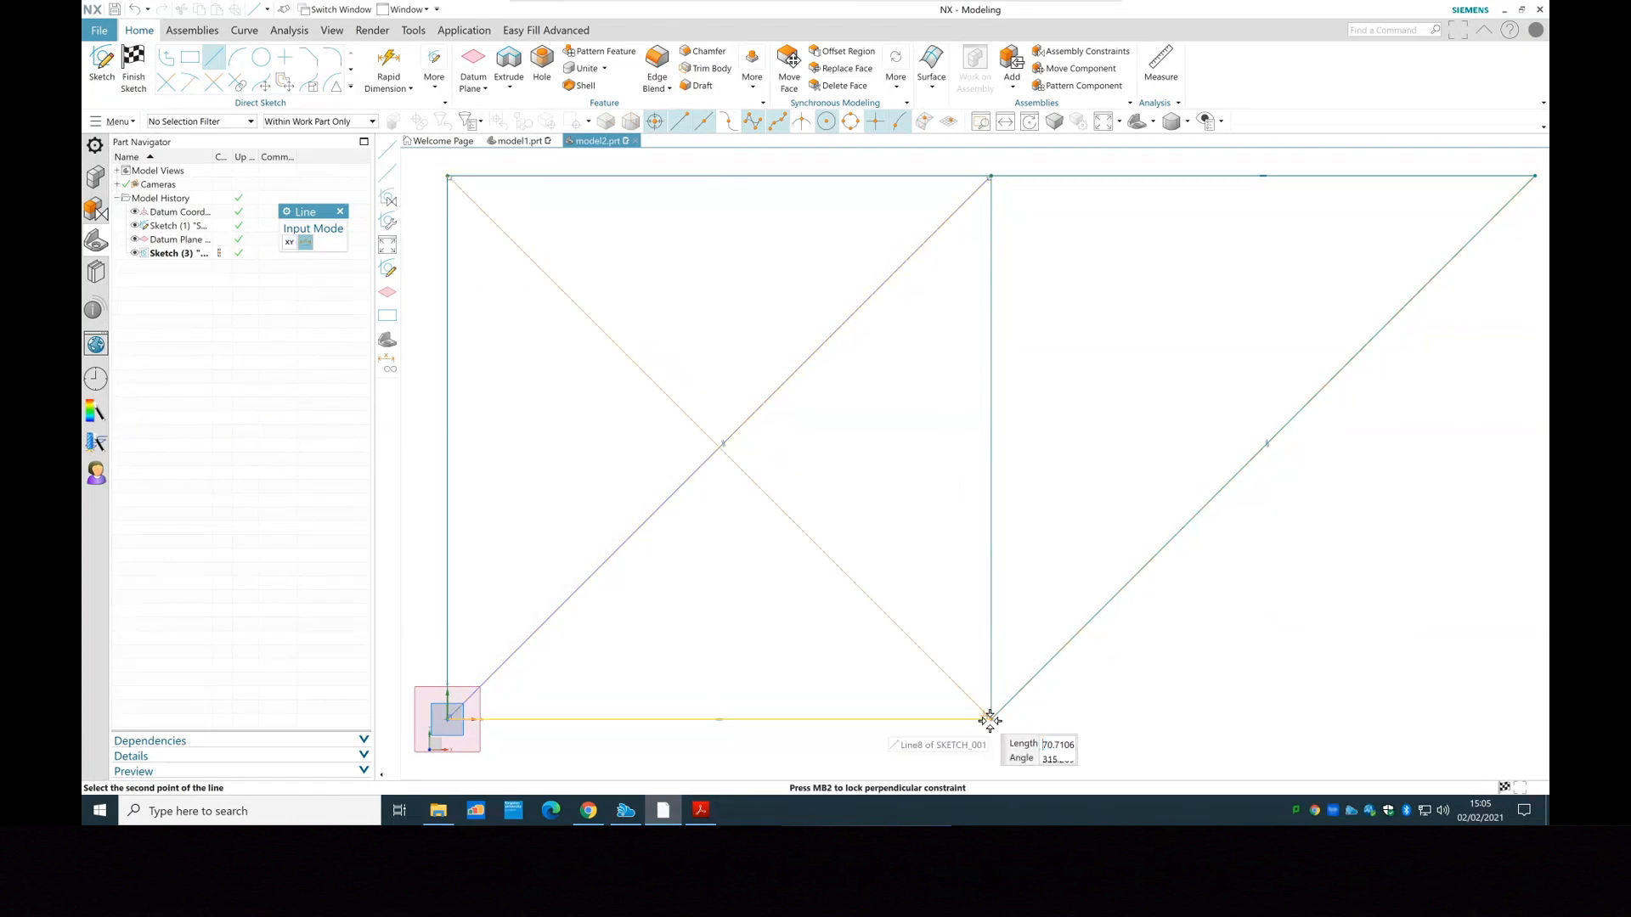
click(990, 721)
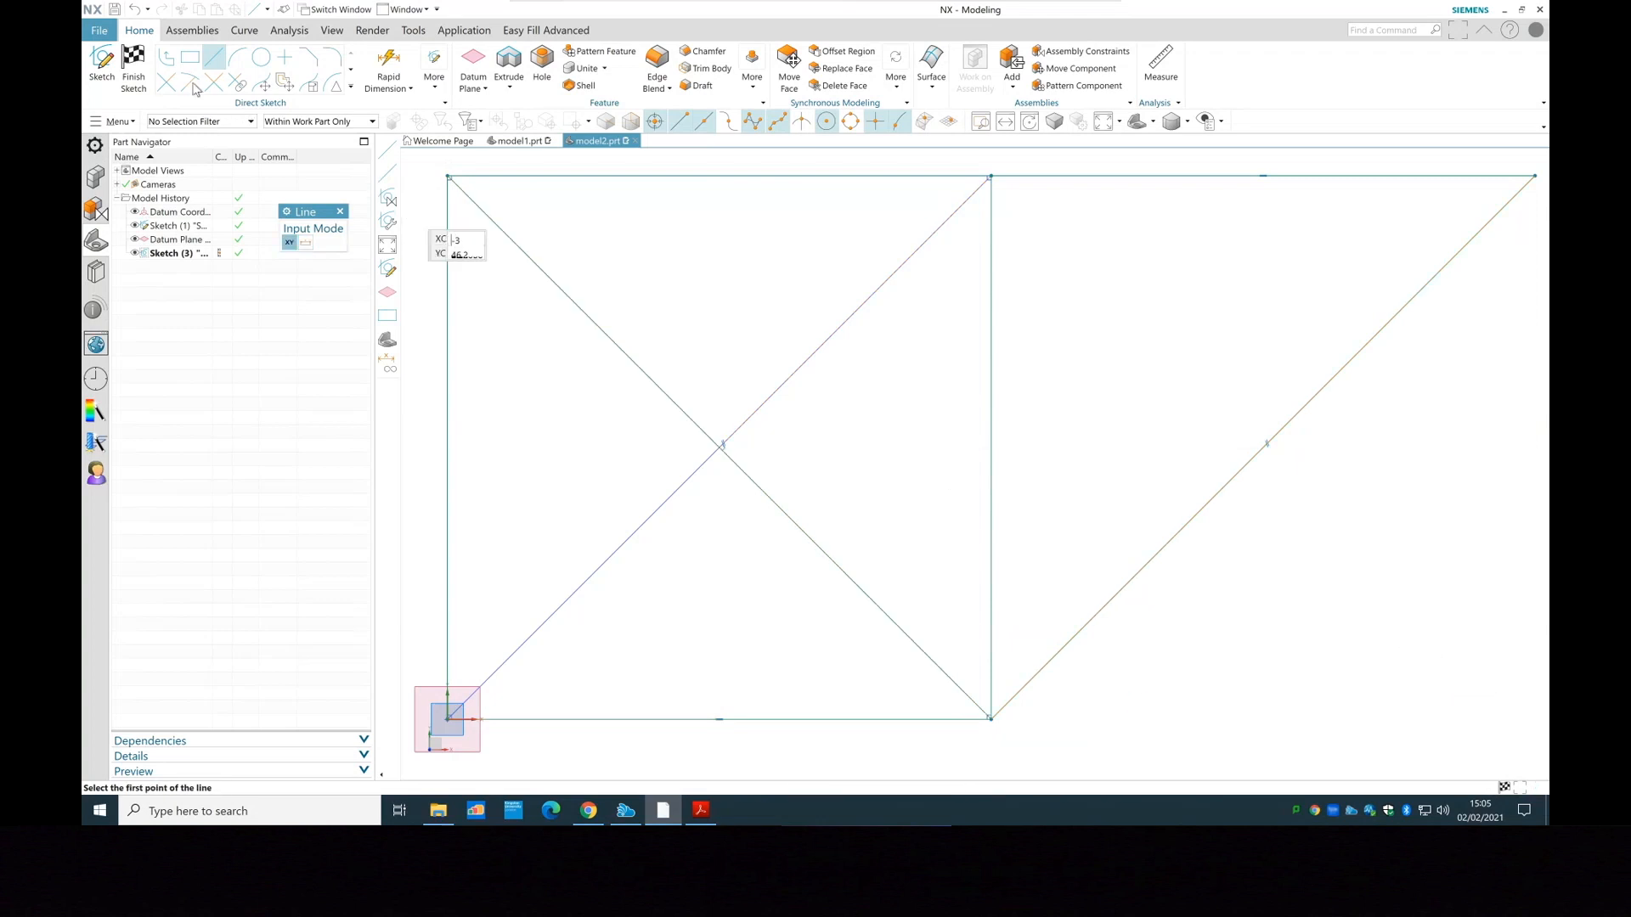
click(129, 60)
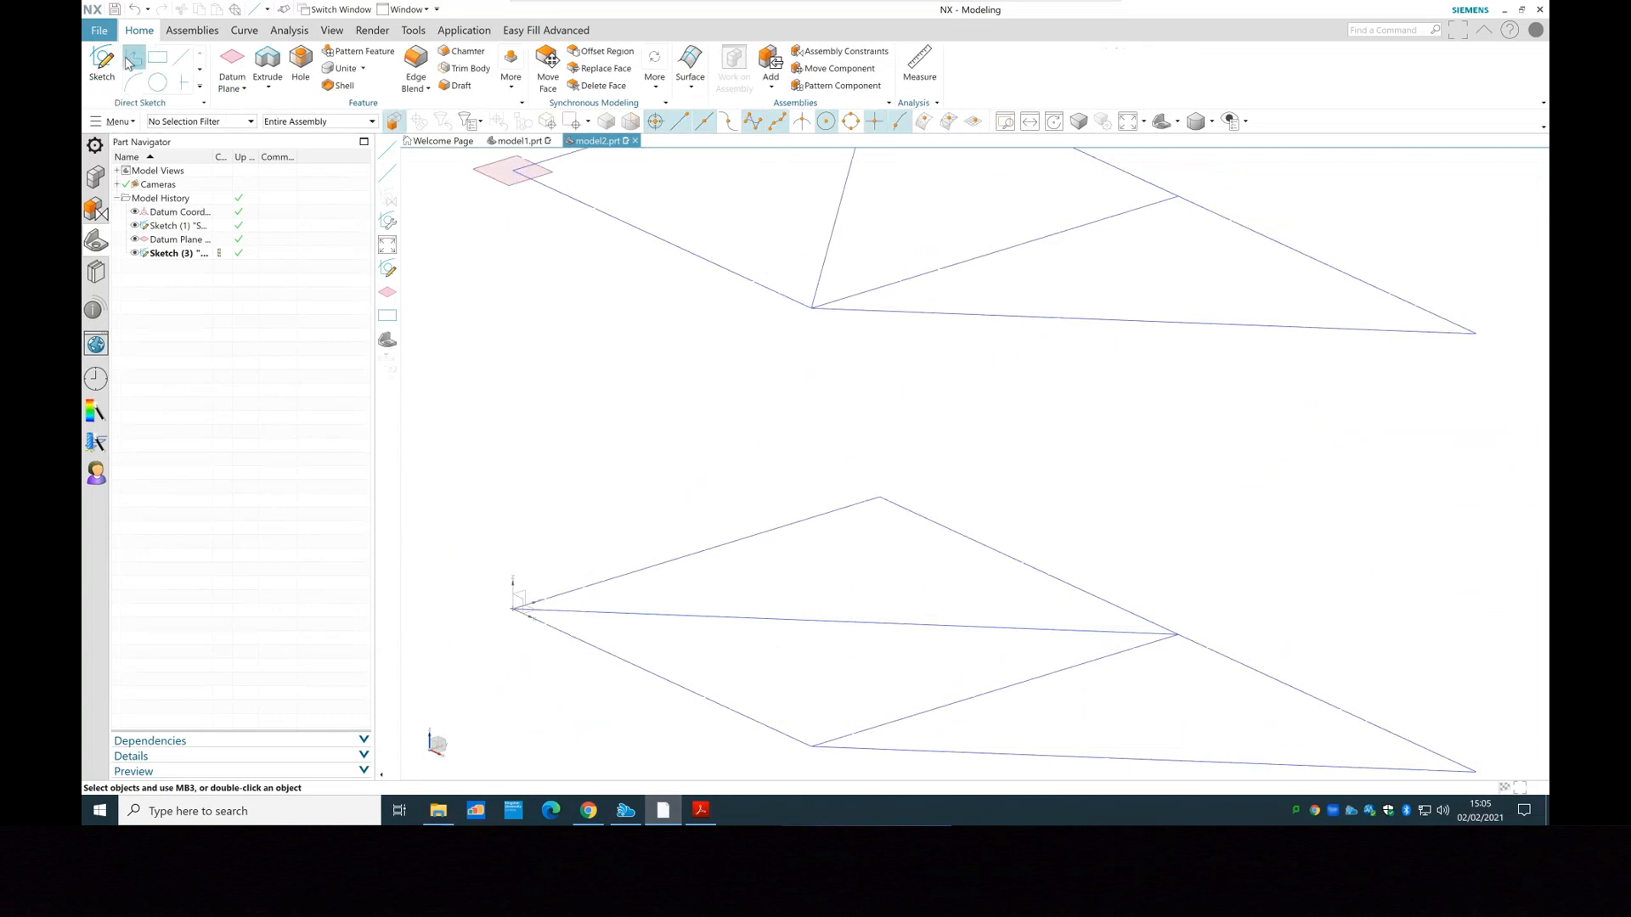
Connect the origin corner of the offset-plane square to the datum coordinate system's origin with a 3D line
scroll(745, 504, down, 2)
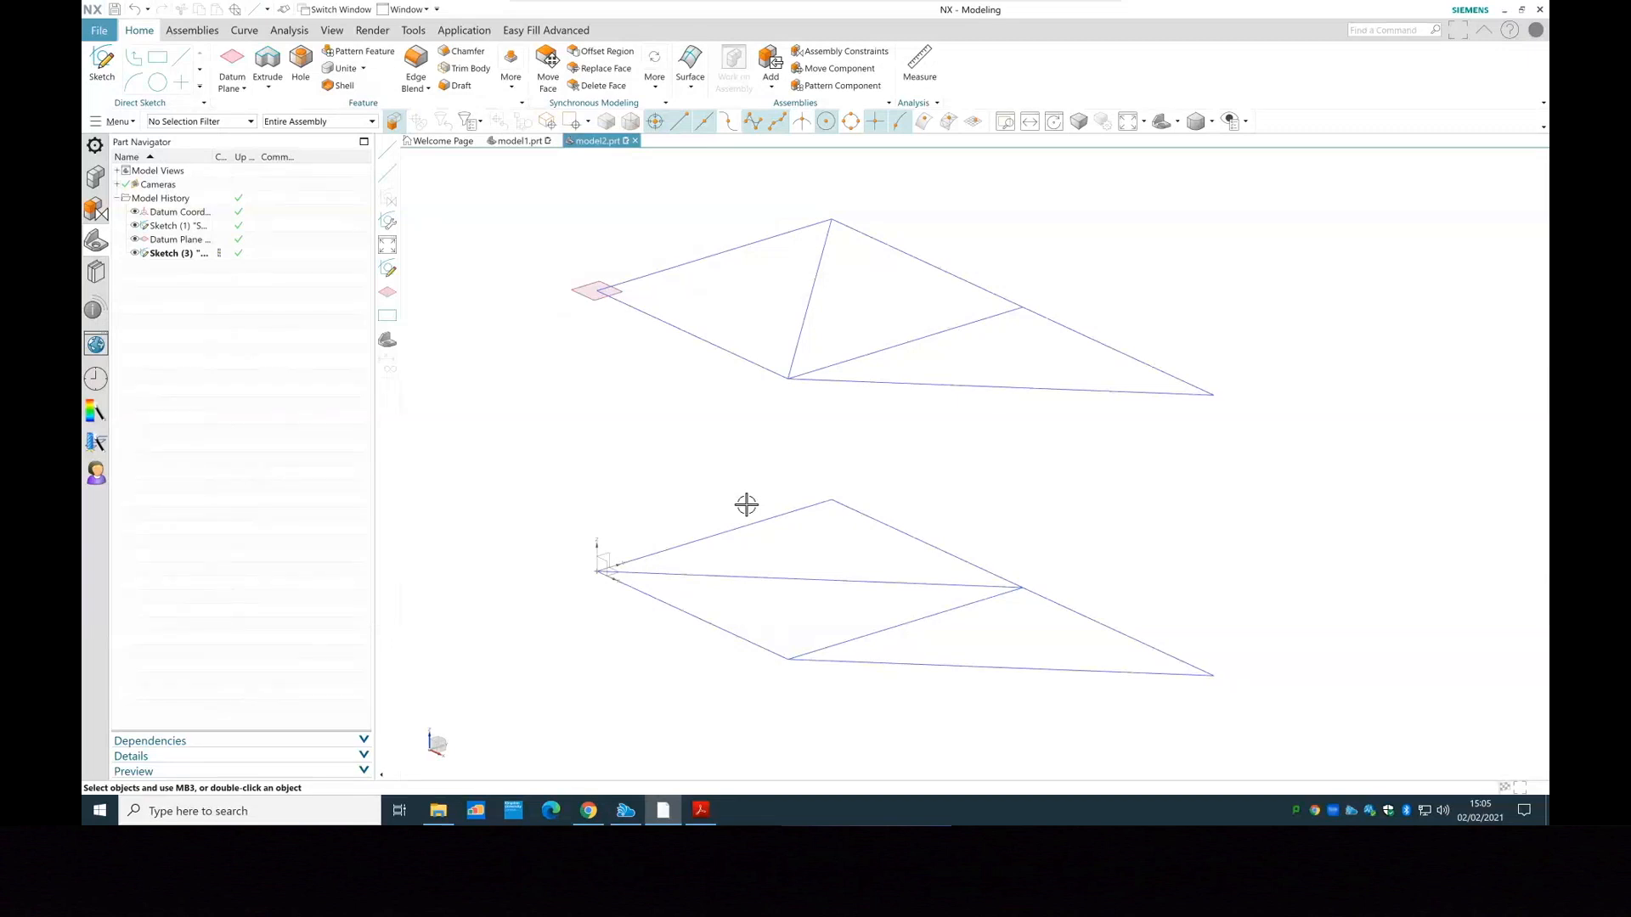
mouse_move(601, 472)
middle_down()
mouse_move(637, 437)
mouse_move(699, 426)
mouse_move(739, 440)
mouse_move(694, 479)
mouse_move(620, 459)
mouse_move(675, 483)
middle_up()
scroll(675, 482, down, 1)
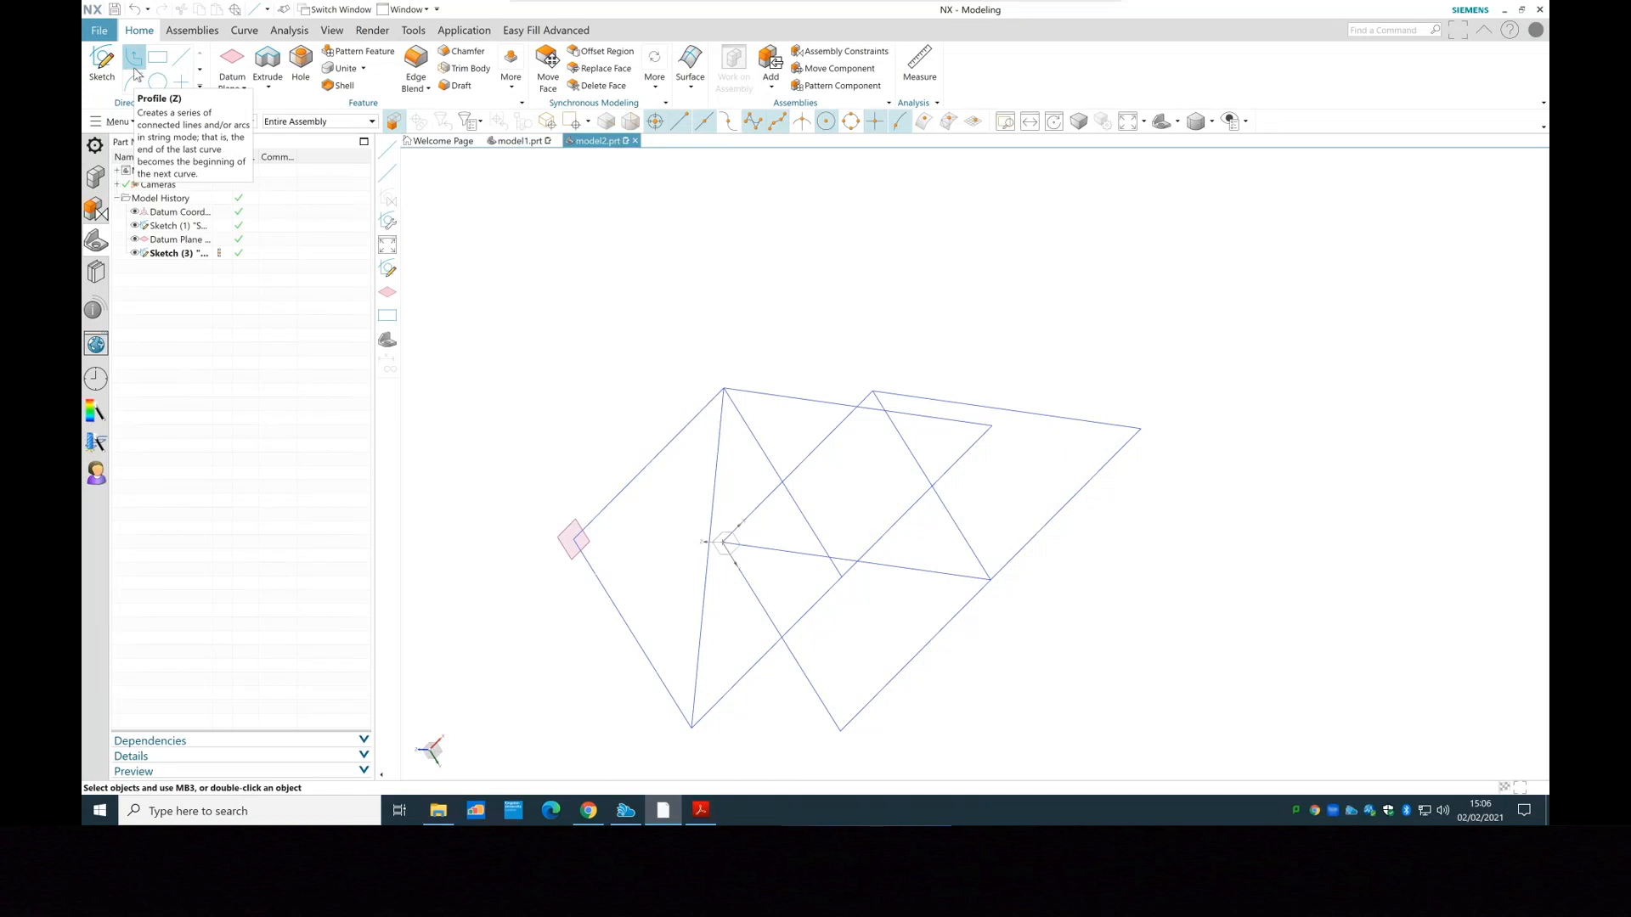
click(245, 32)
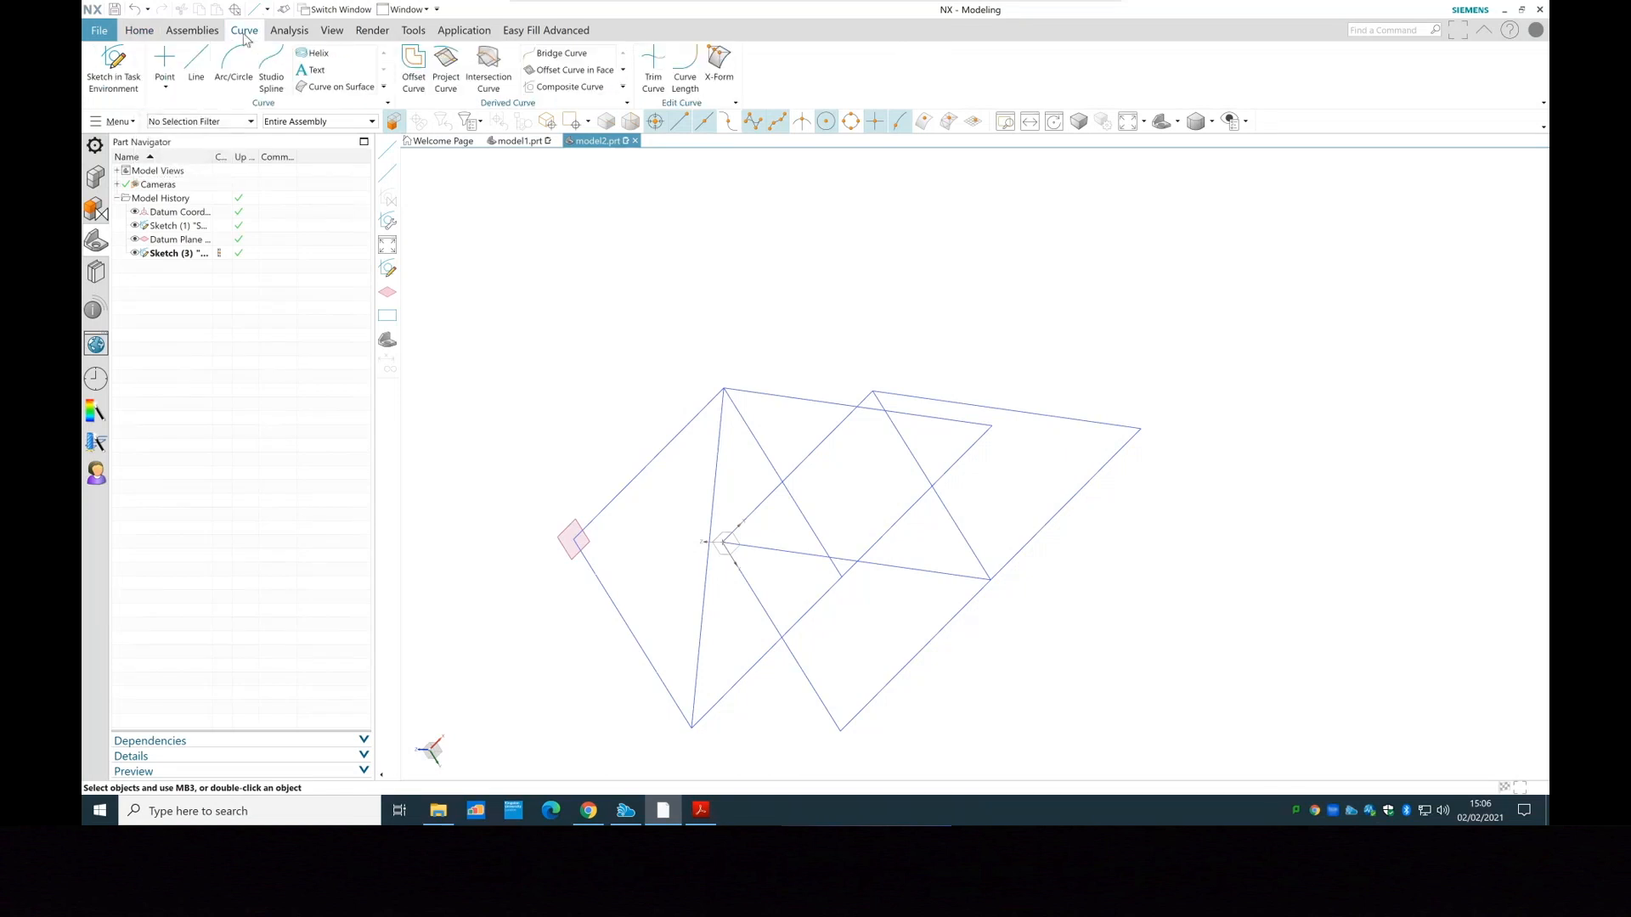
click(199, 68)
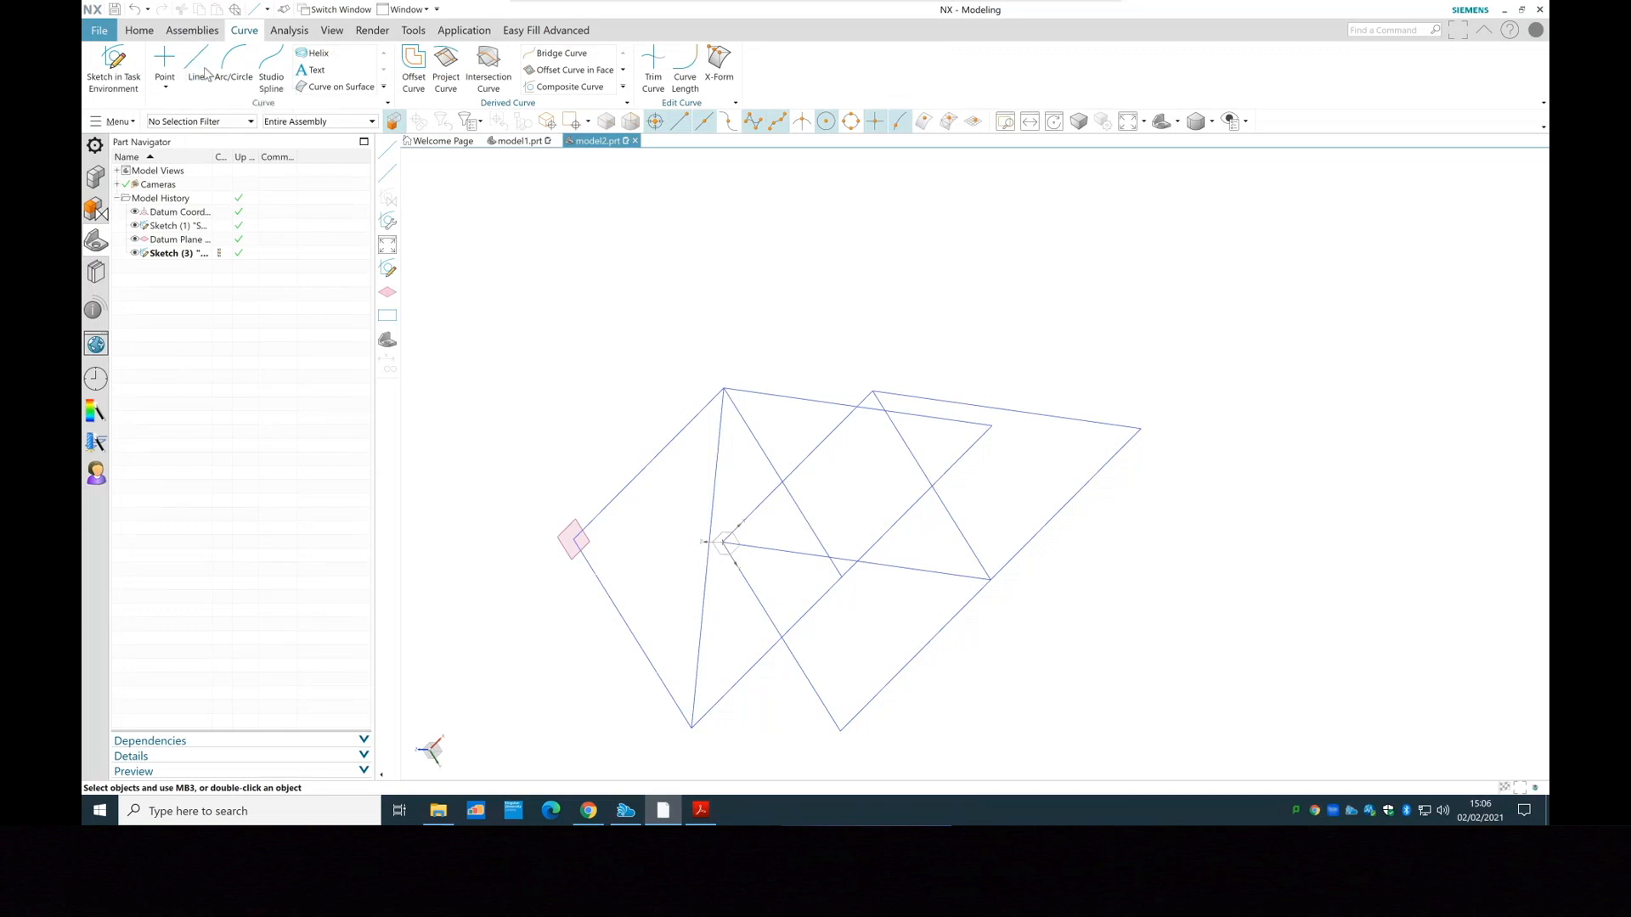
click(577, 542)
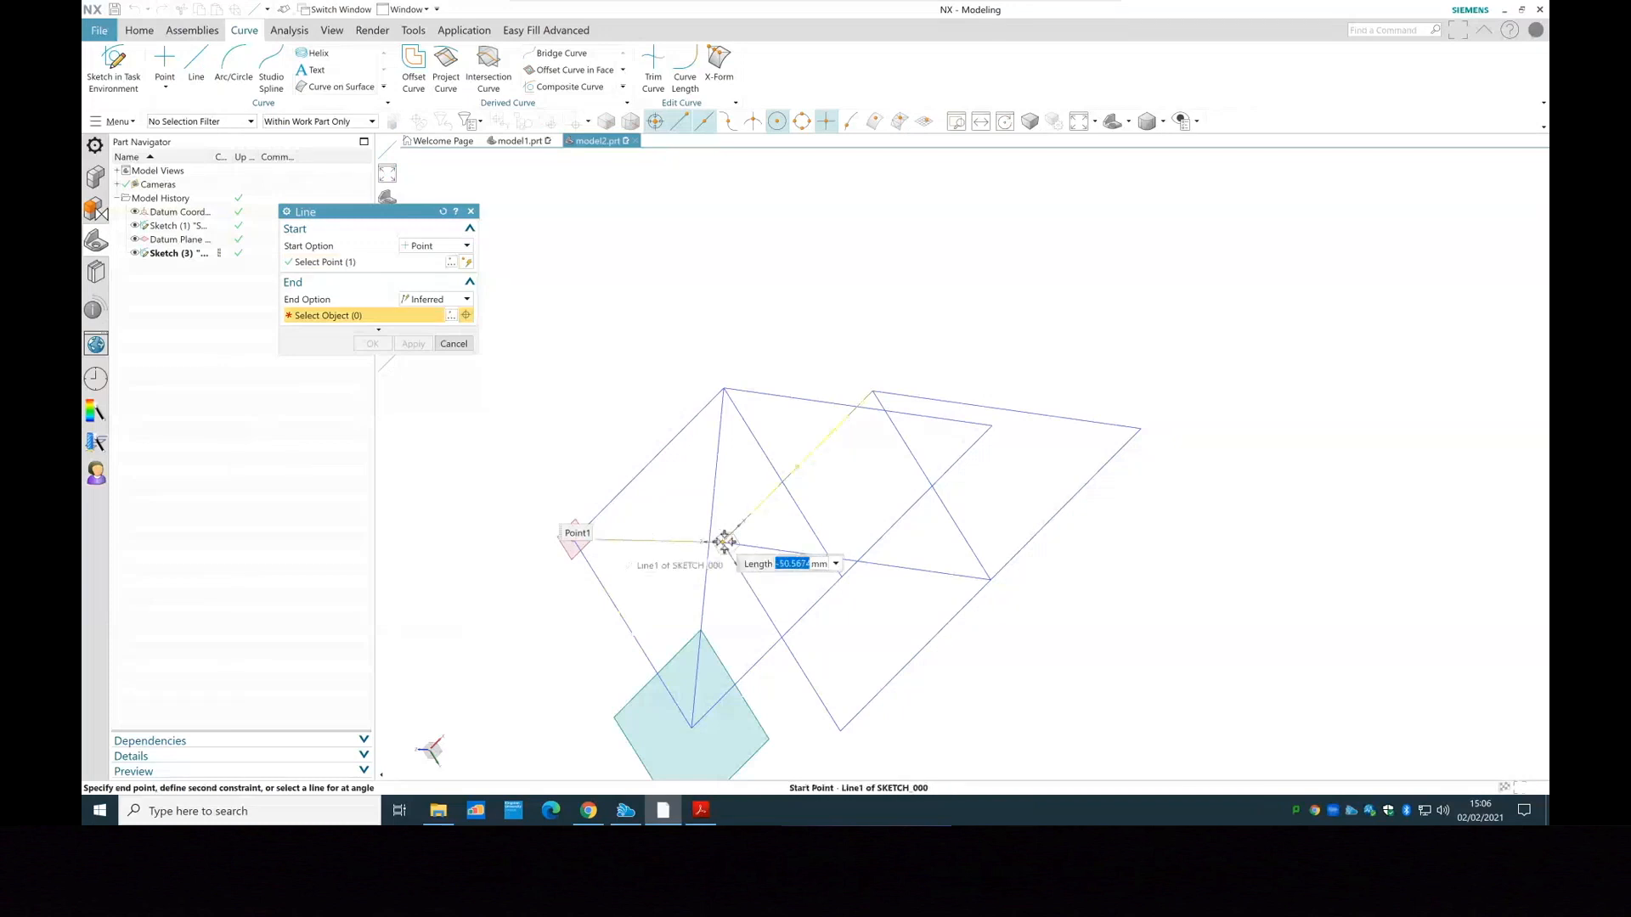
scroll(720, 544, up, 3)
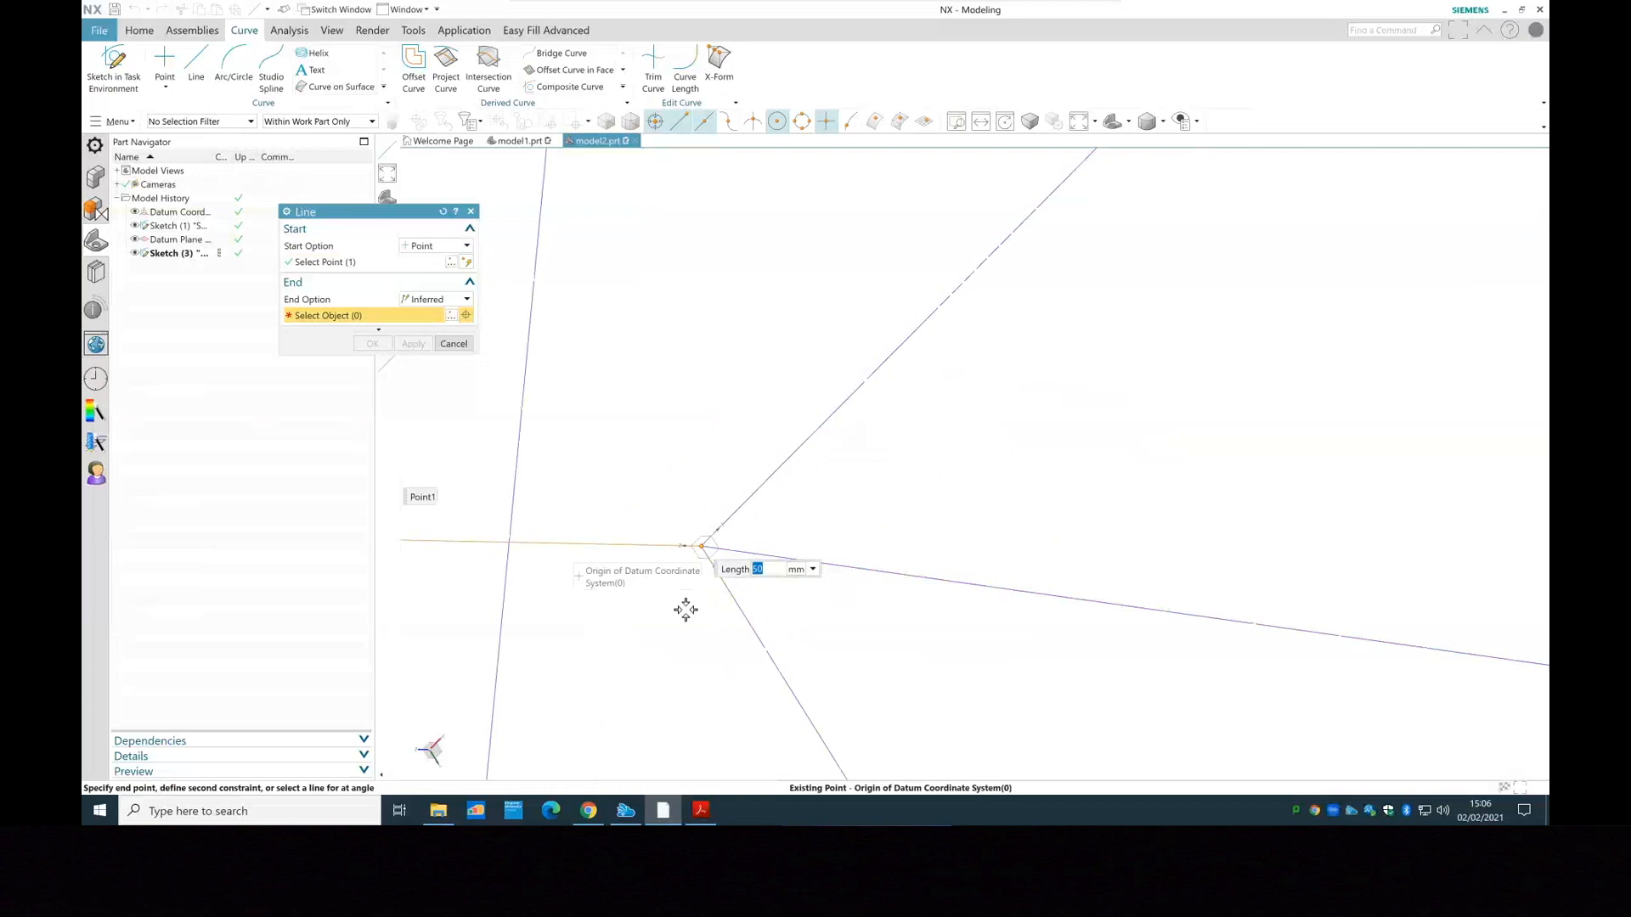
click(685, 610)
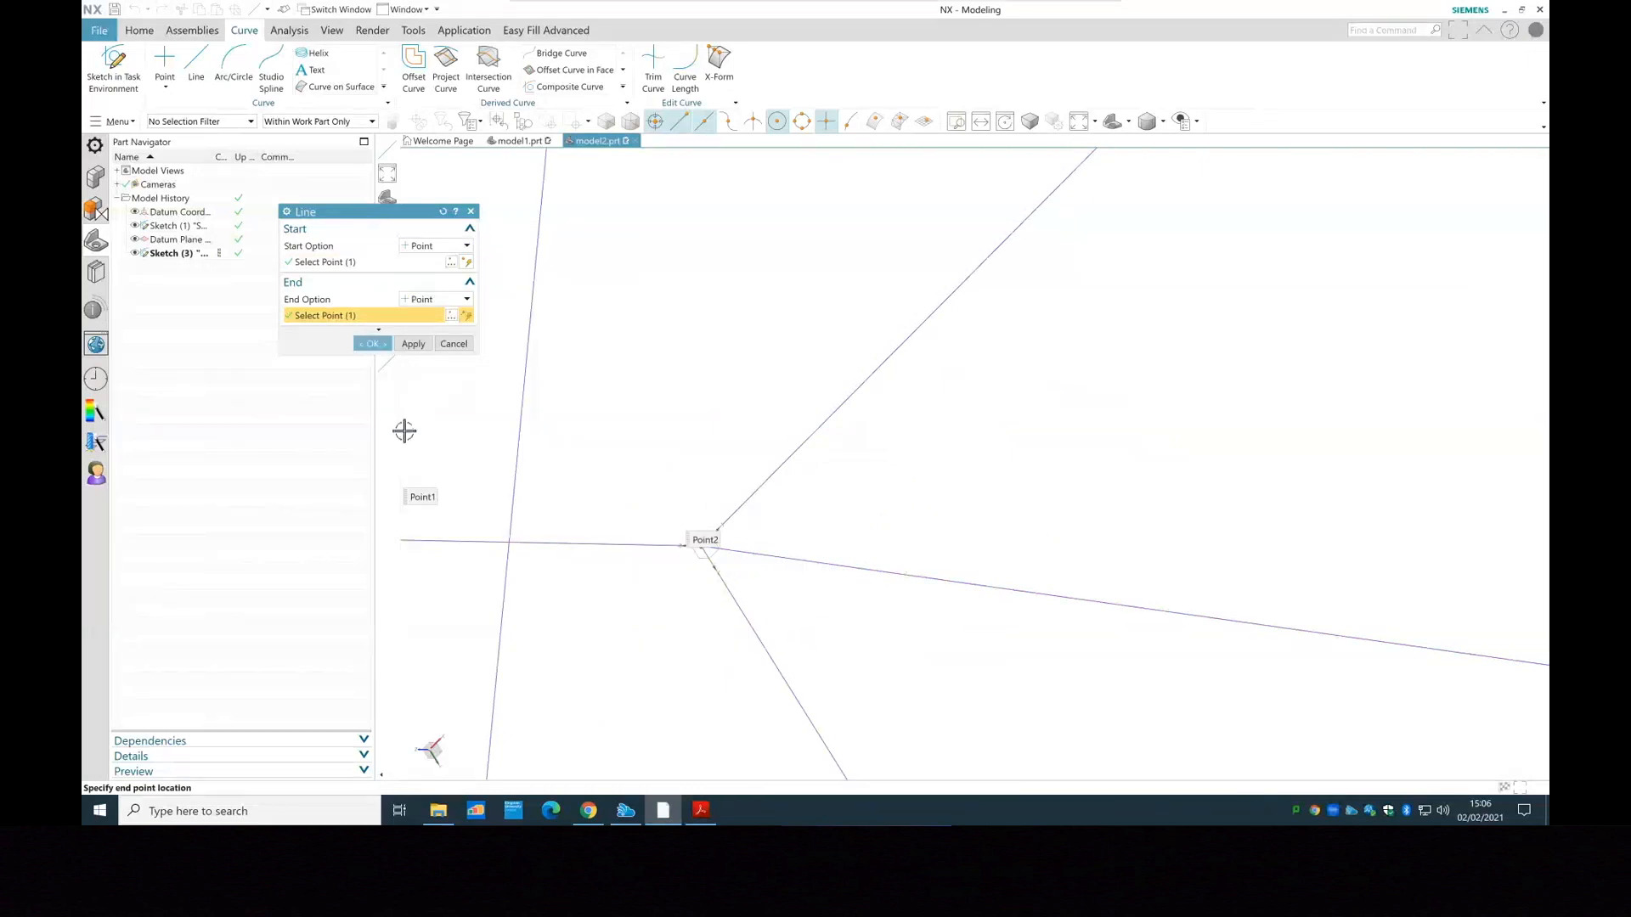
click(372, 343)
Draw a 3D line joining the upper-left square corner of the offset sketch to the matching corner of the base sketch
middle_drag(626, 445, 555, 584)
middle_drag(572, 662, 628, 642)
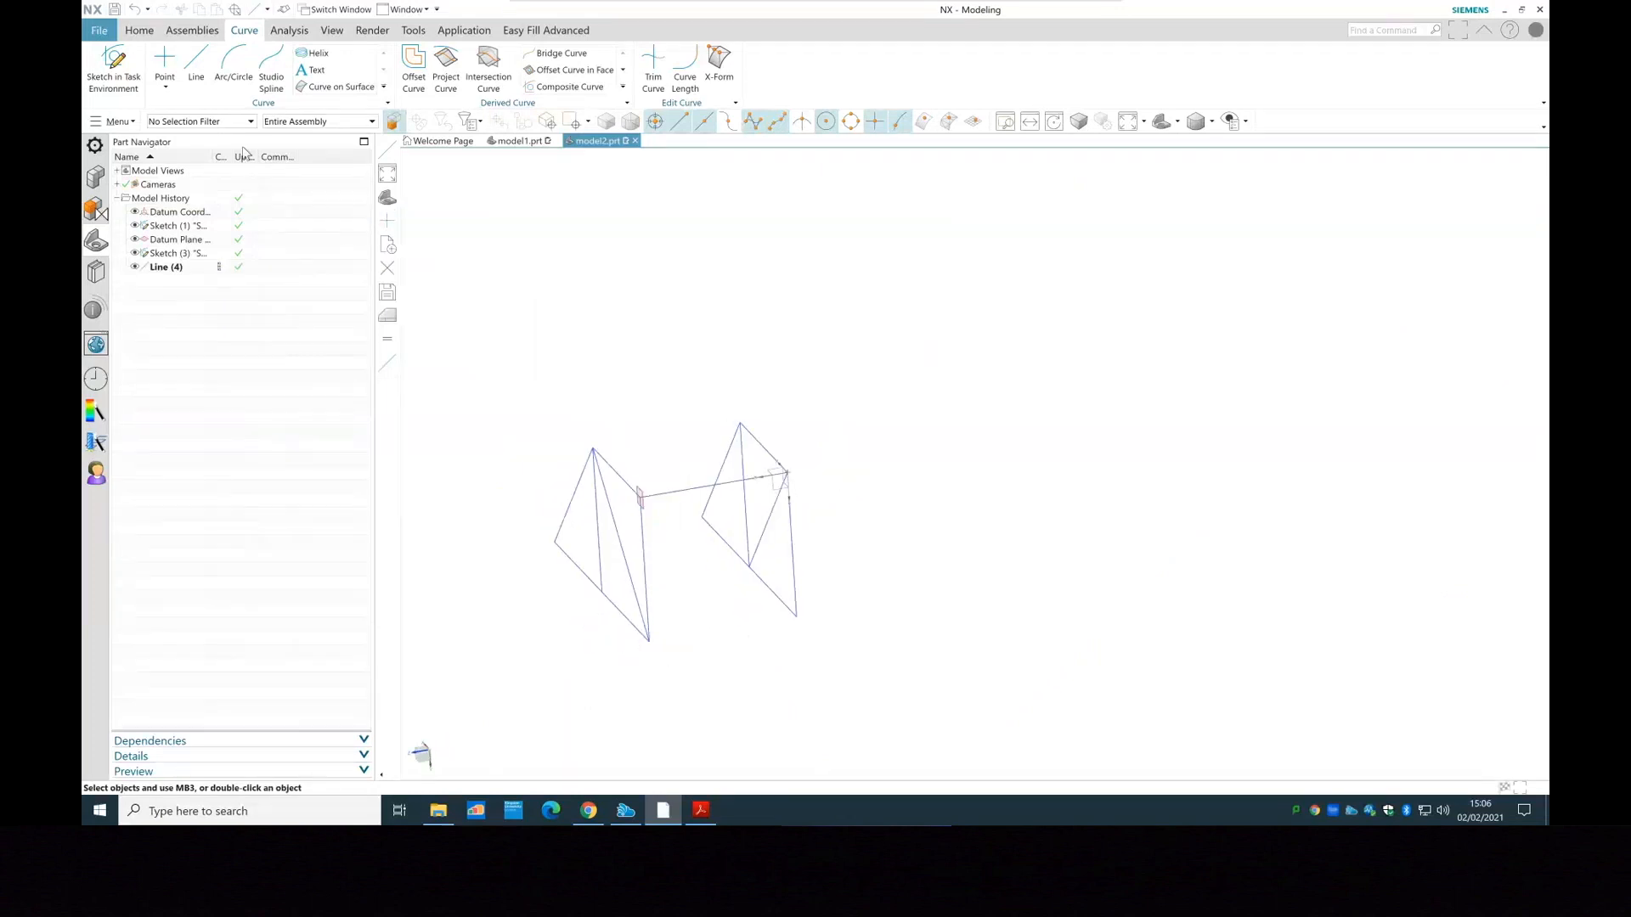
click(198, 75)
scroll(673, 714, up, 3)
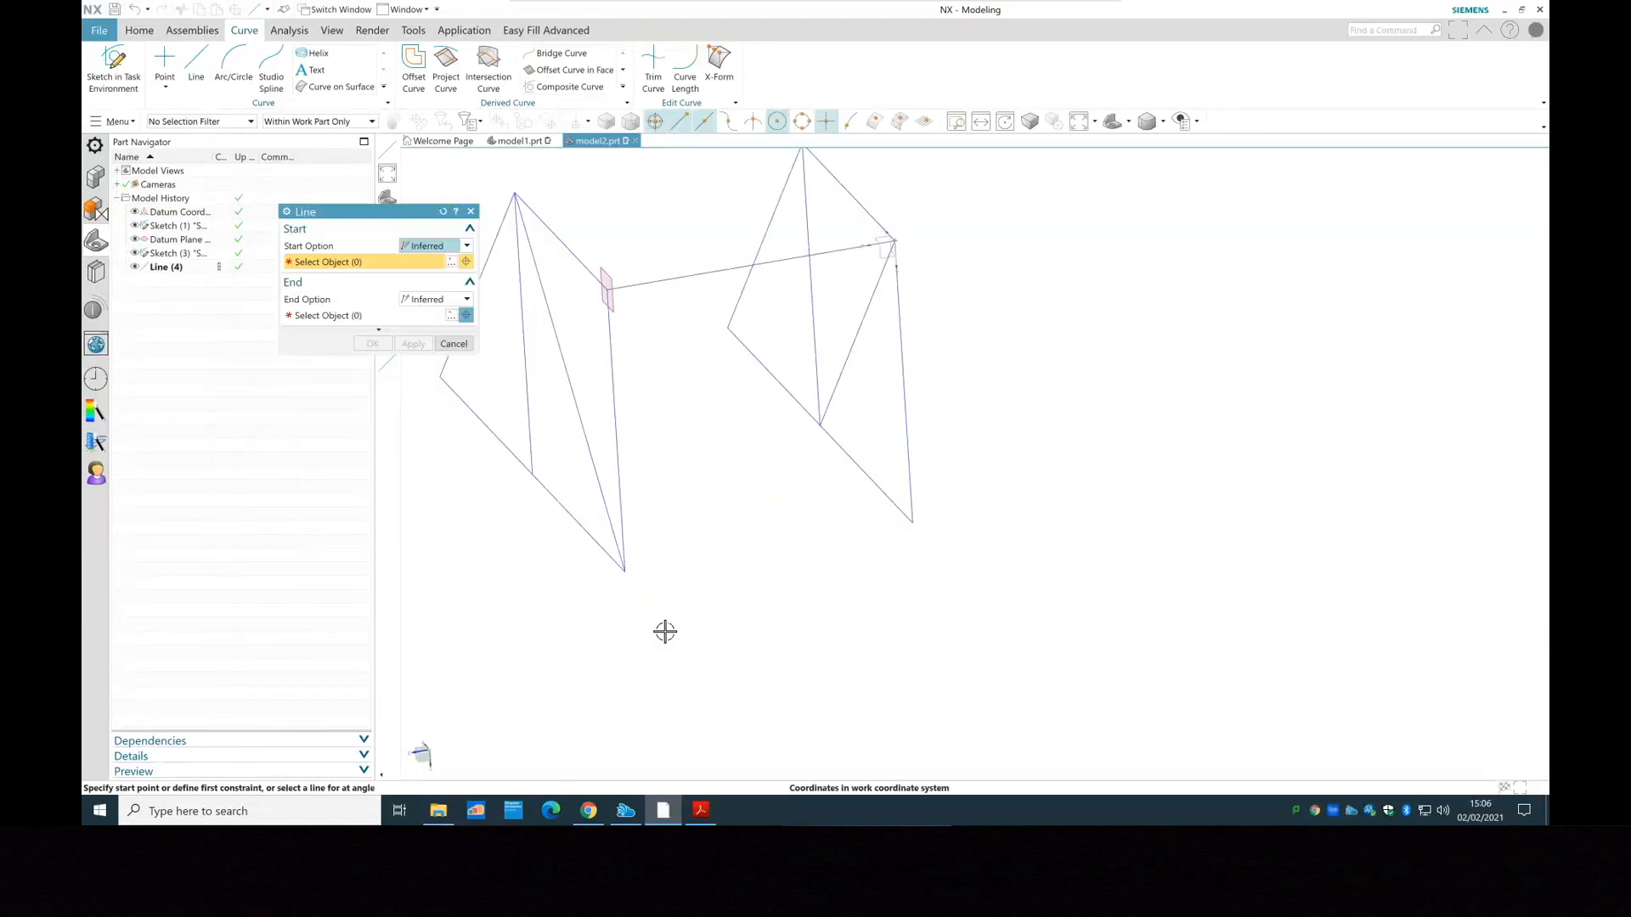
click(627, 571)
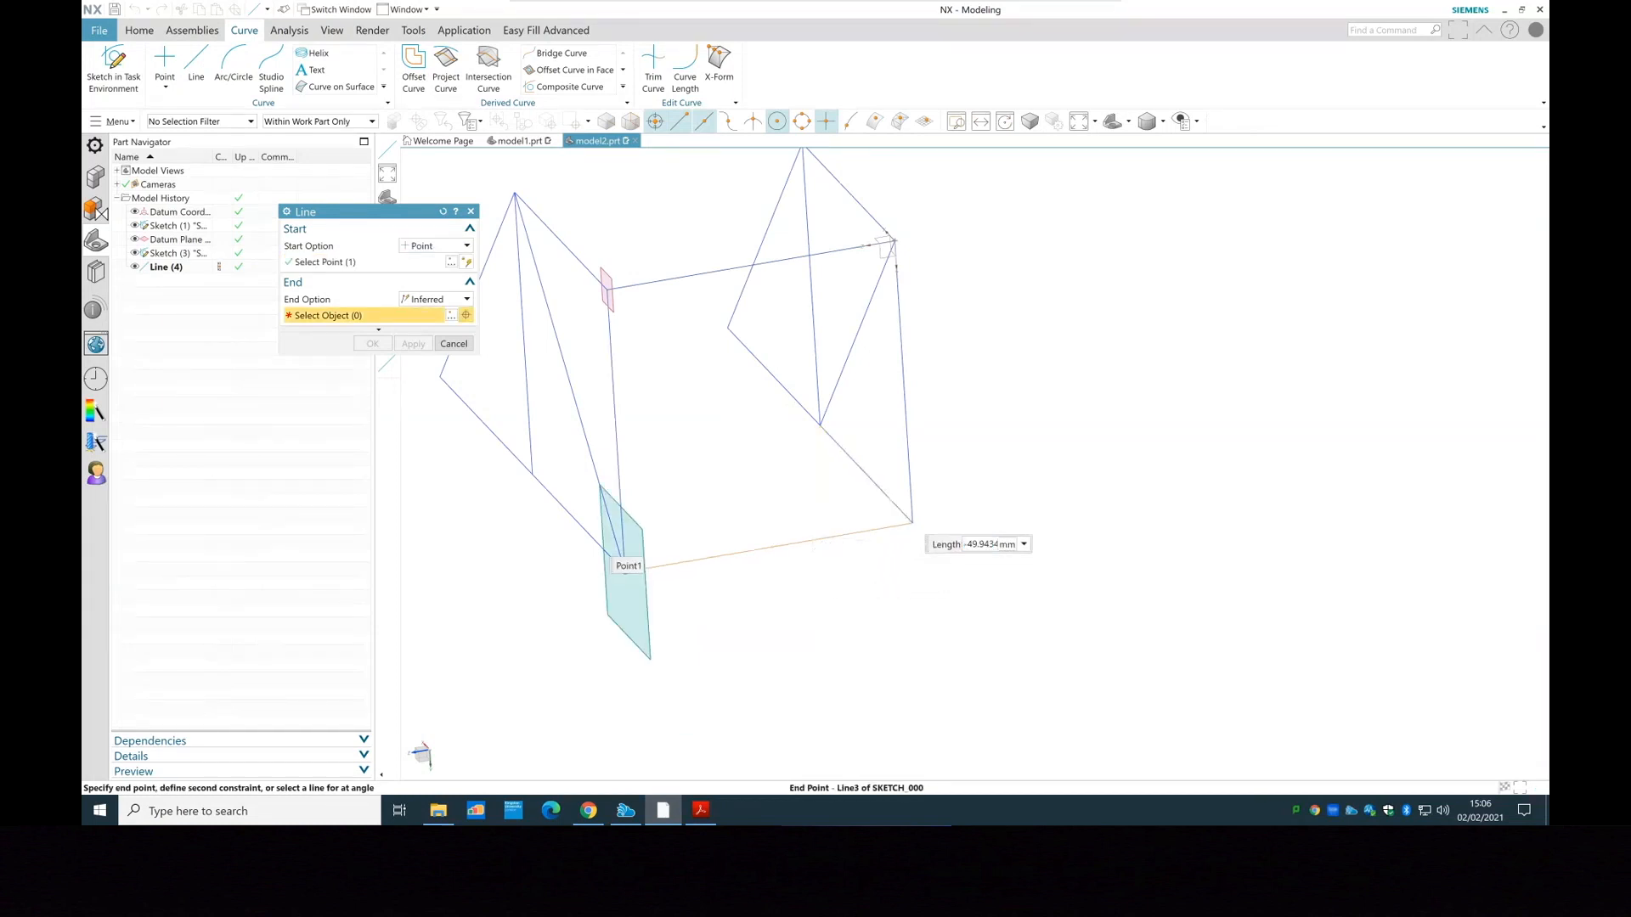
click(912, 522)
click(372, 344)
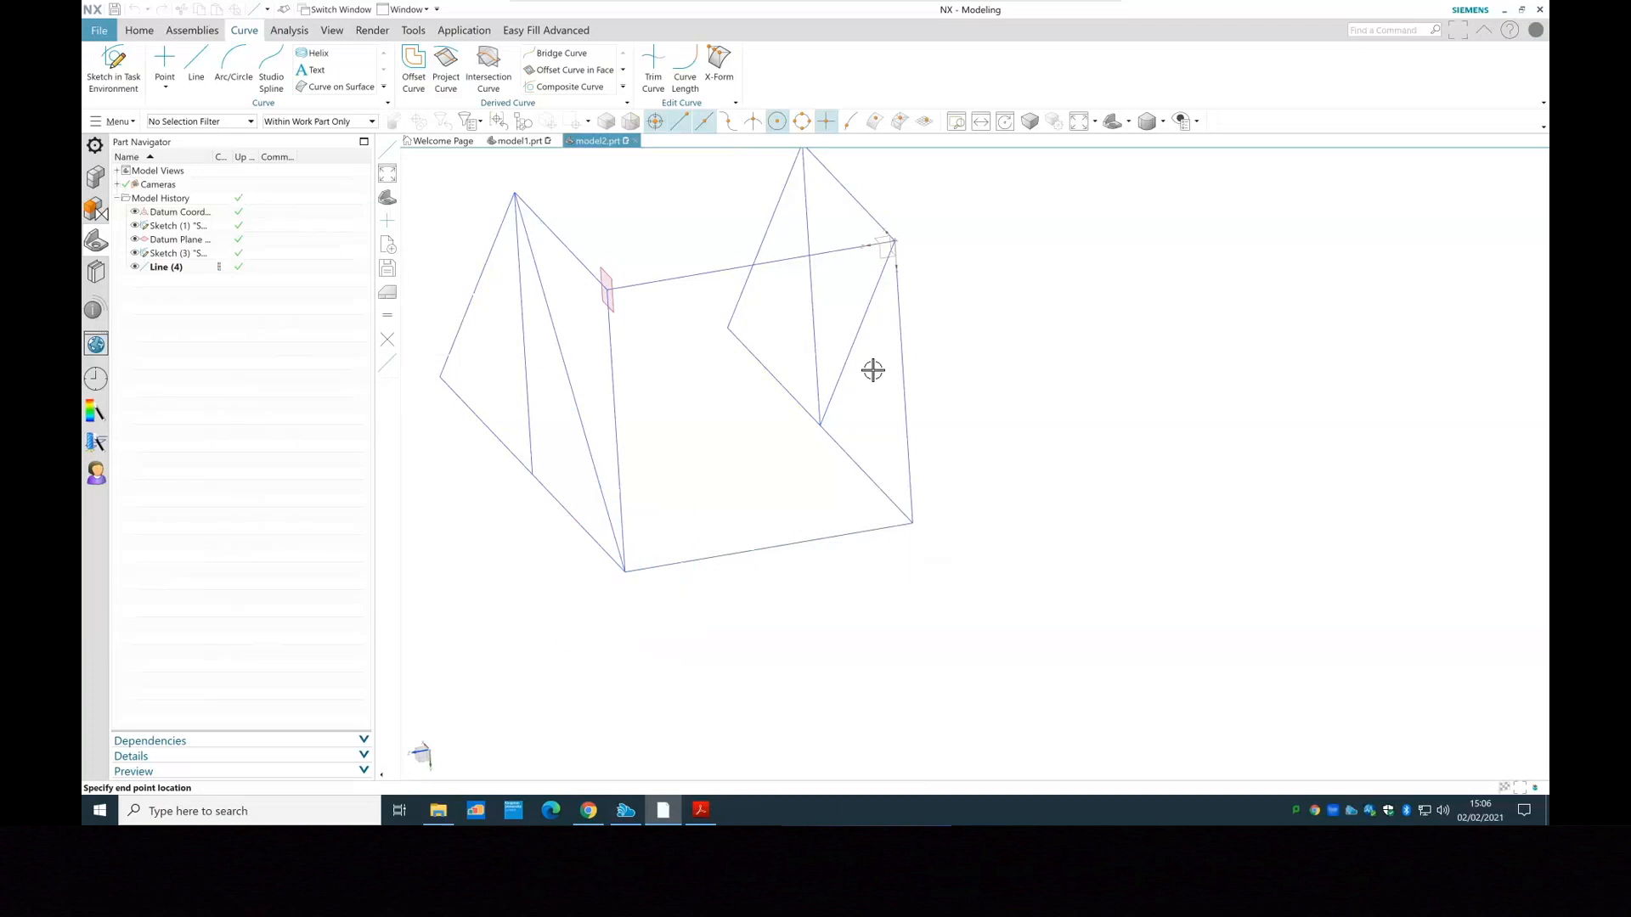
Draw a 3D line joining the lower-right square corners of the base and offset sketches, where the slanted triangle side starts
middle_drag(558, 564, 615, 616)
scroll(842, 284, down, 2)
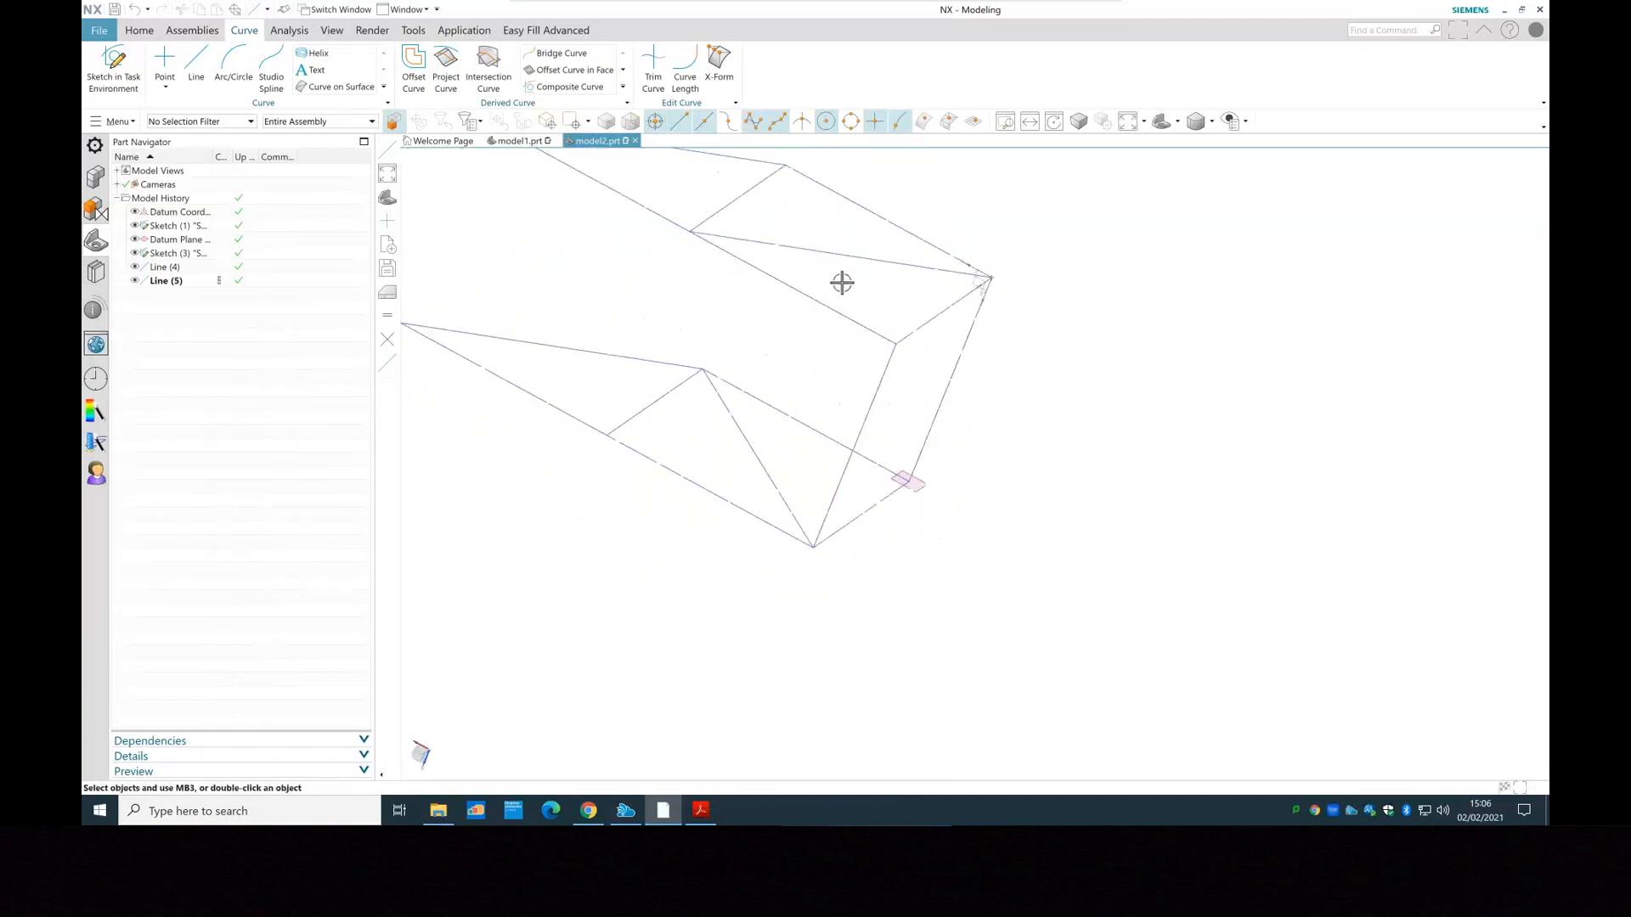
click(195, 61)
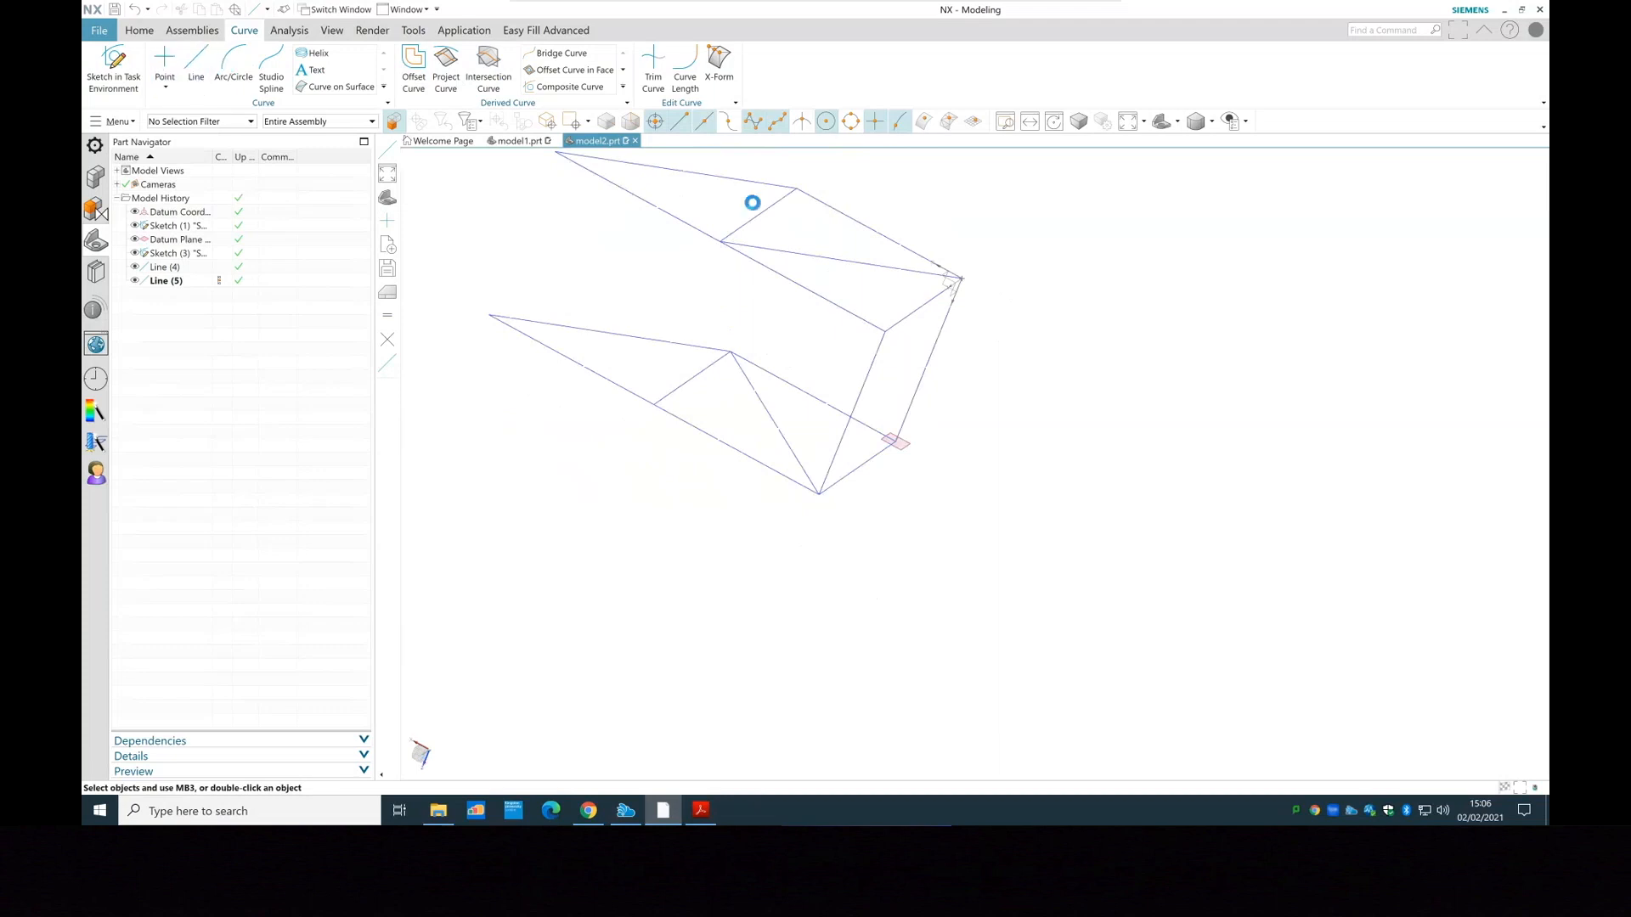
click(795, 189)
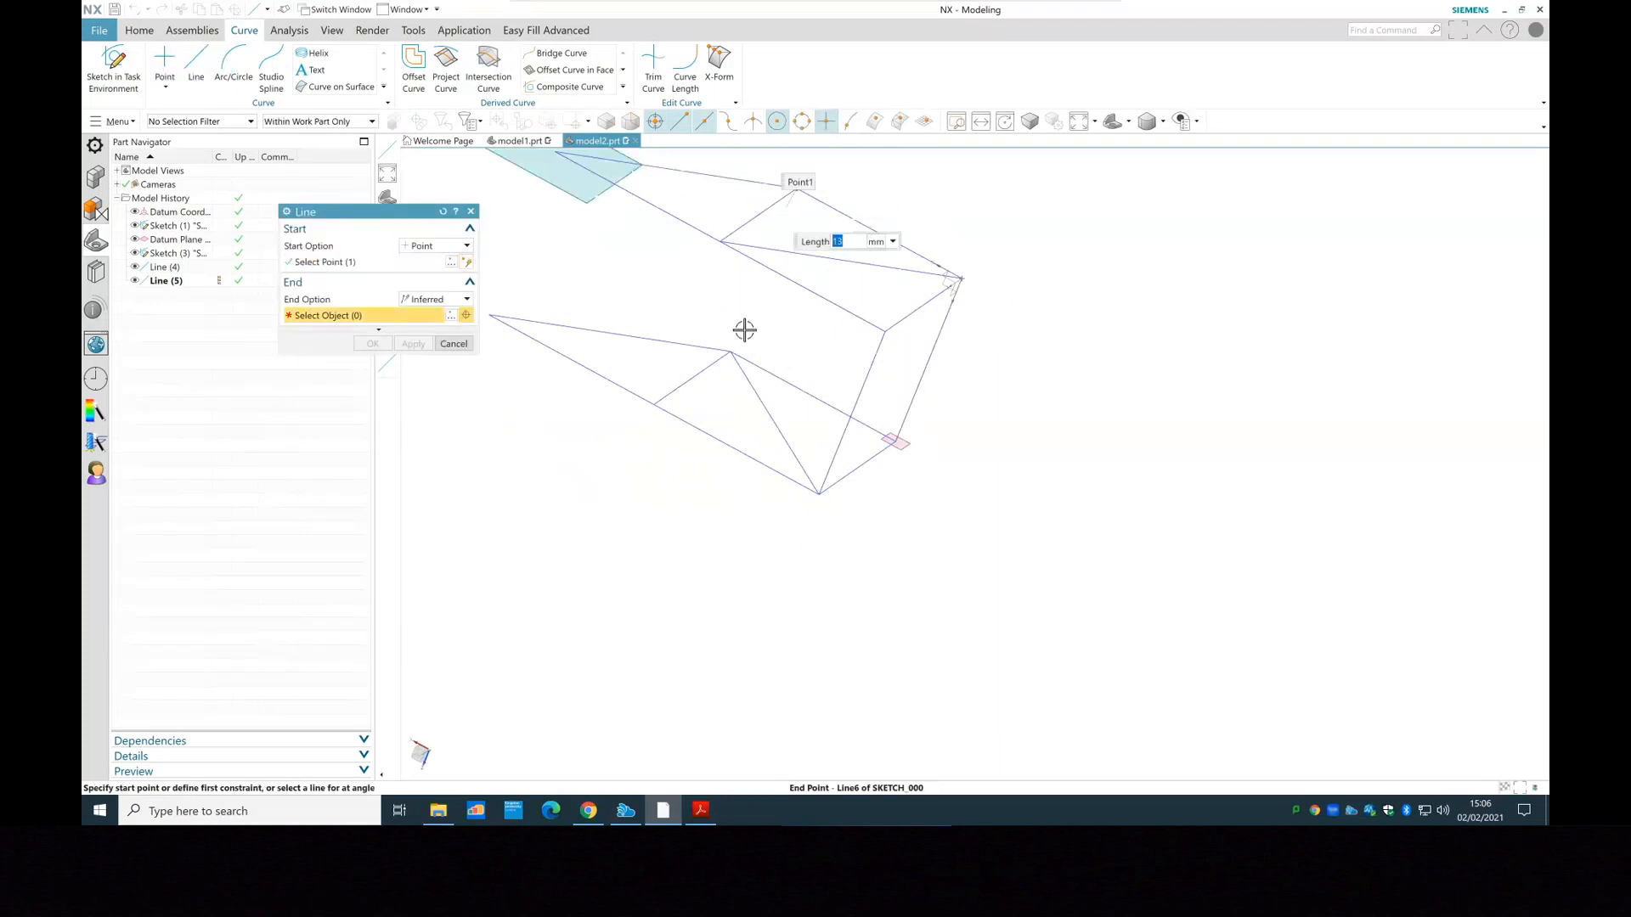
click(729, 354)
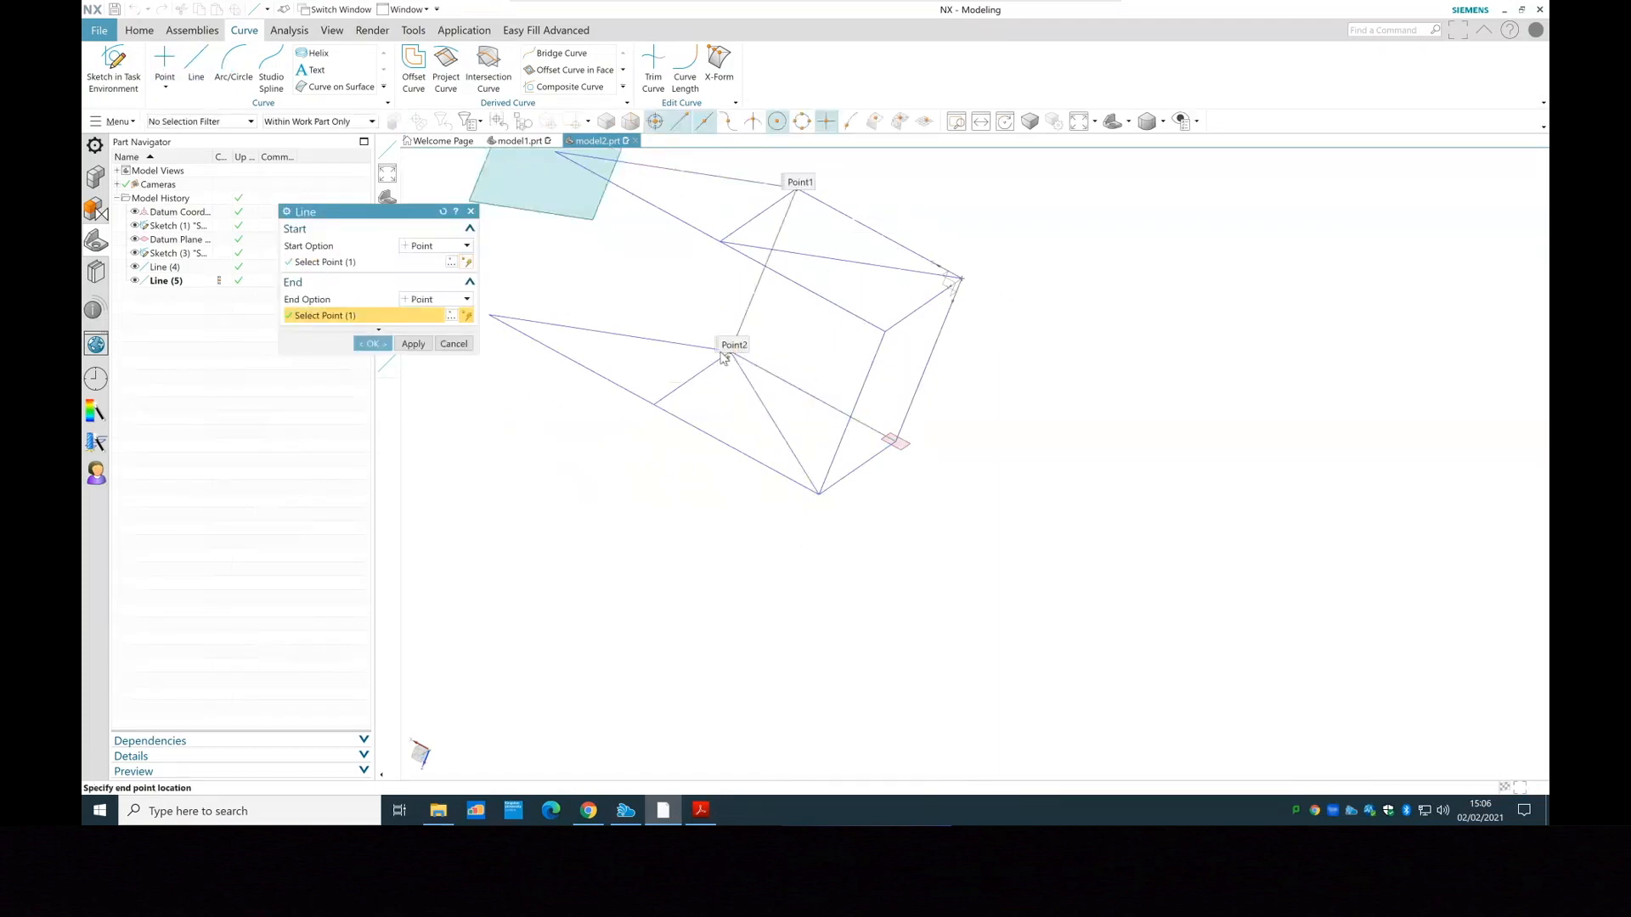
click(372, 344)
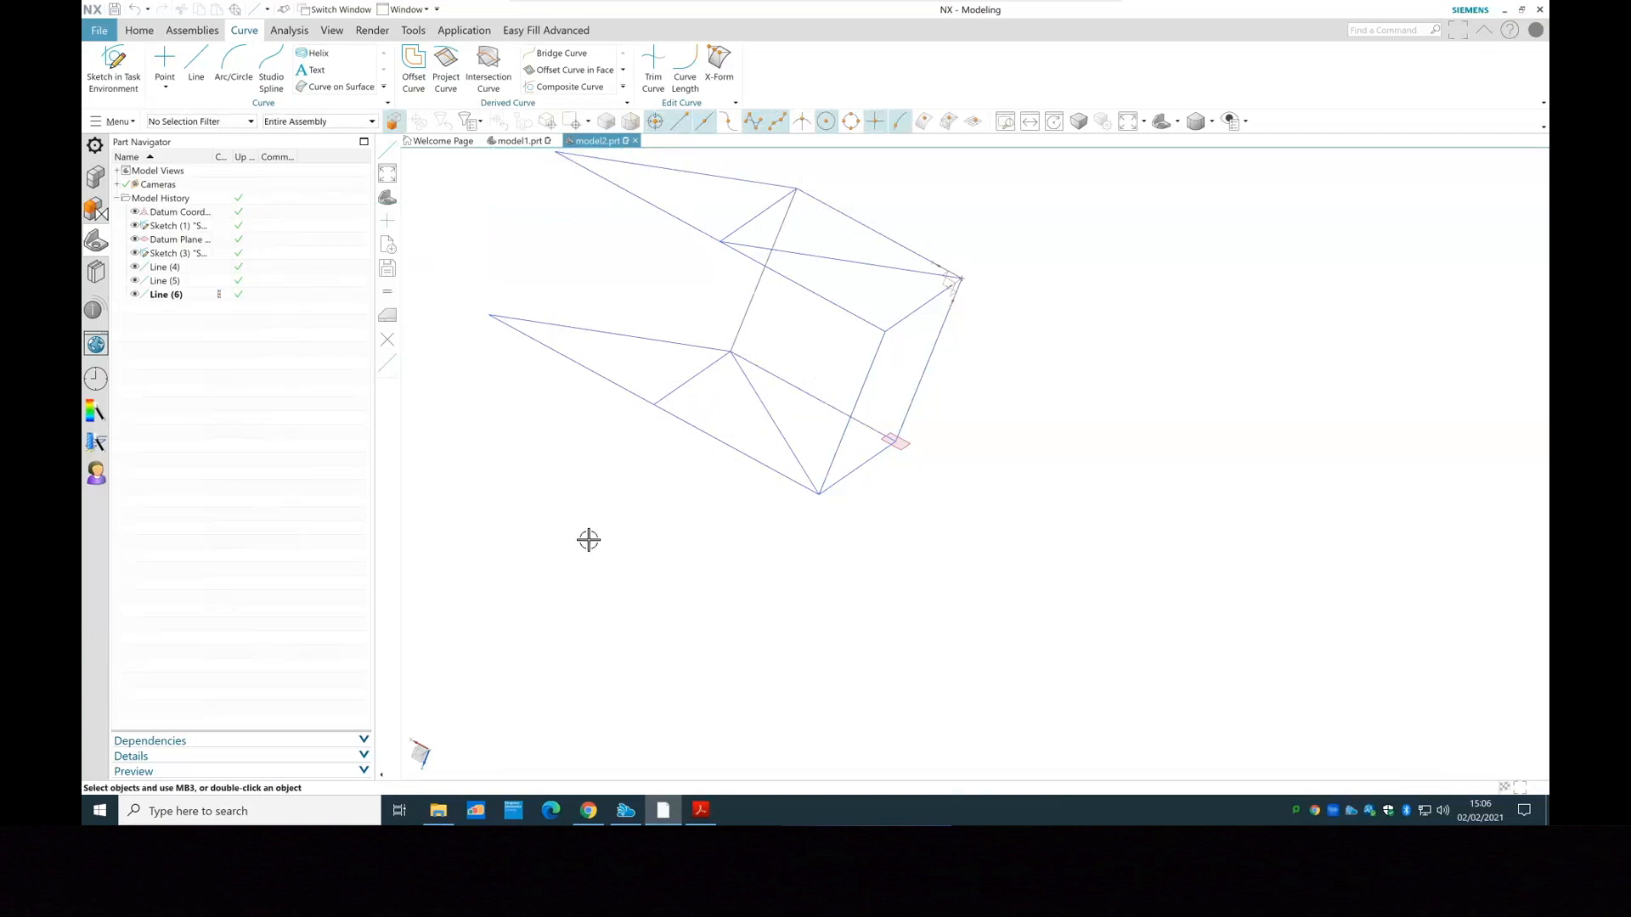
Draw a 3D line joining the outer triangle tips, from the base sketch to the offset sketch
mouse_move(627, 554)
middle_down()
mouse_move(645, 583)
mouse_move(623, 557)
middle_up()
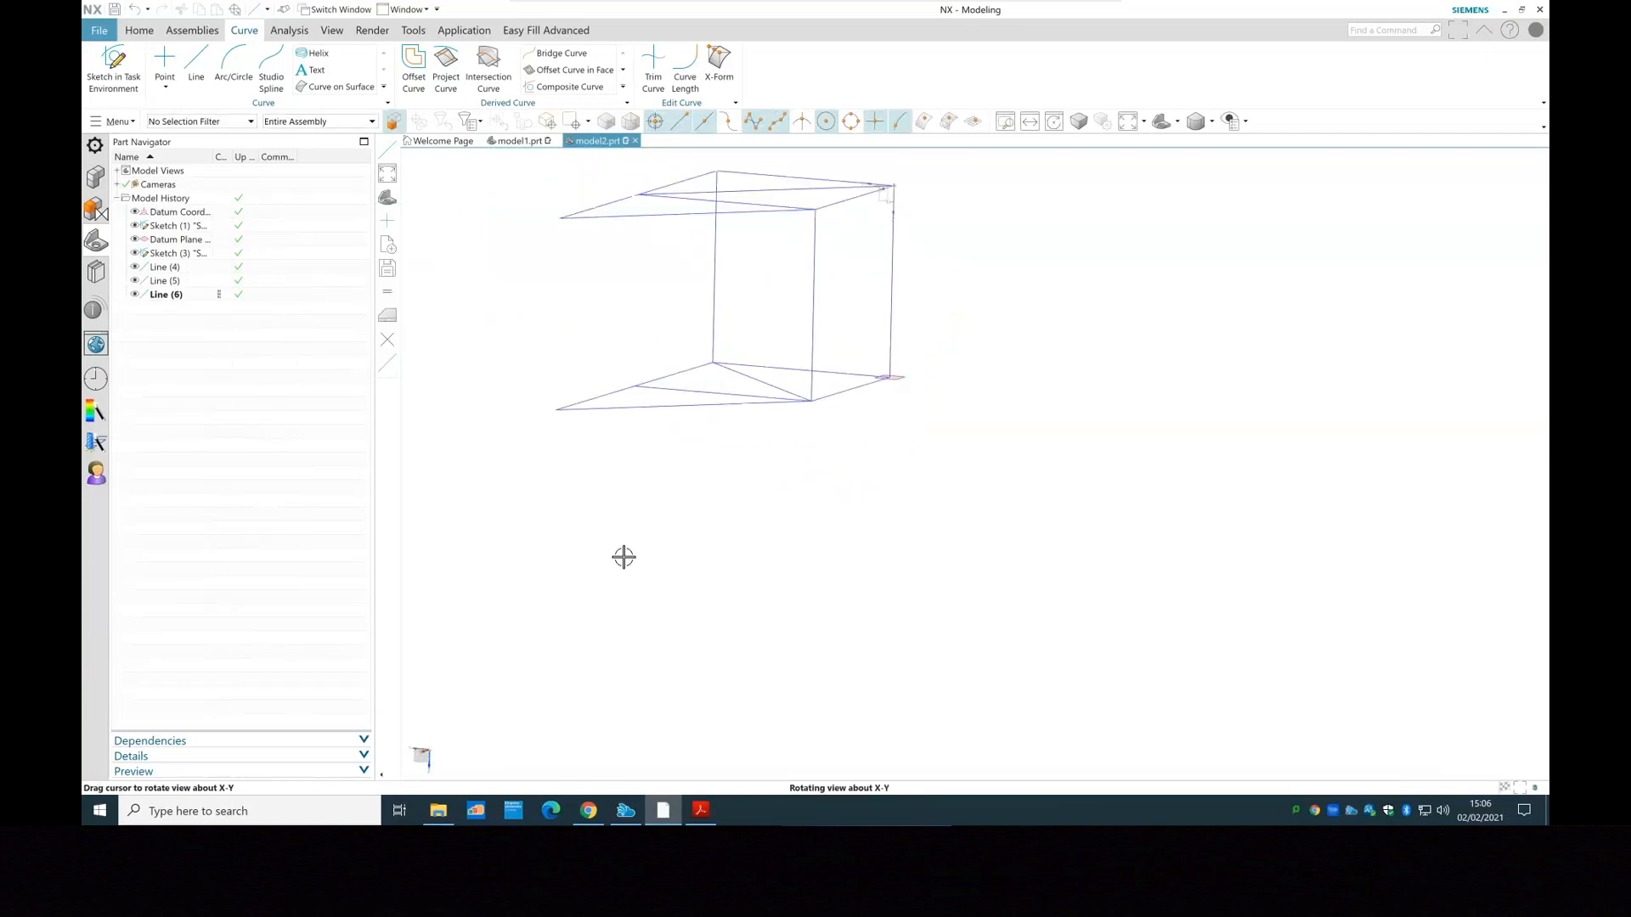
click(196, 59)
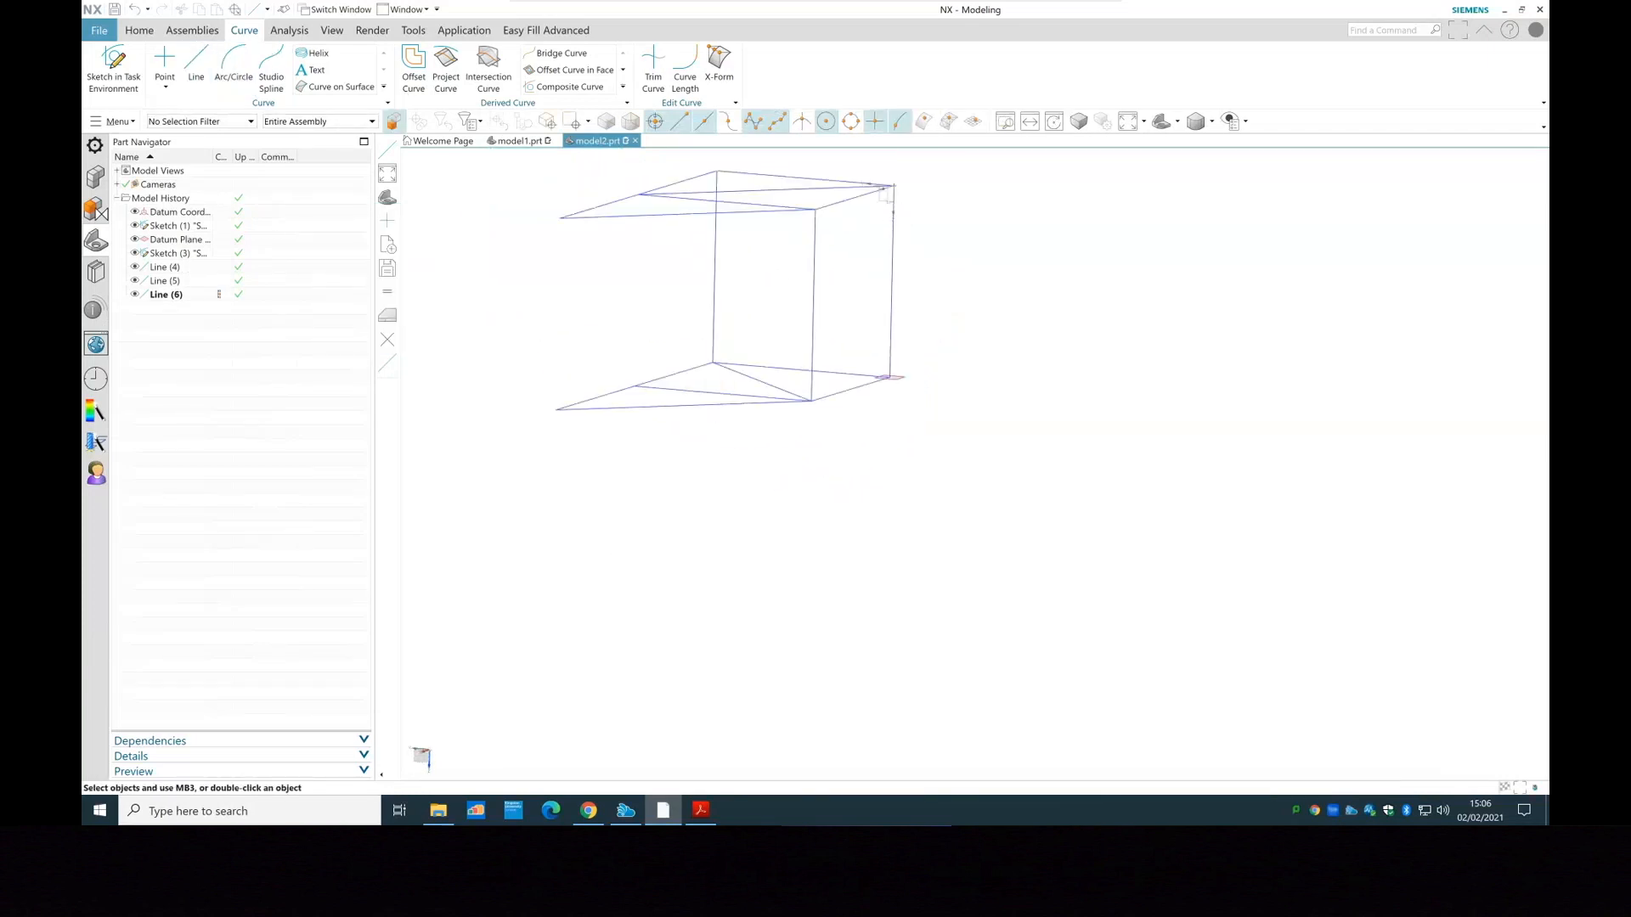
click(560, 219)
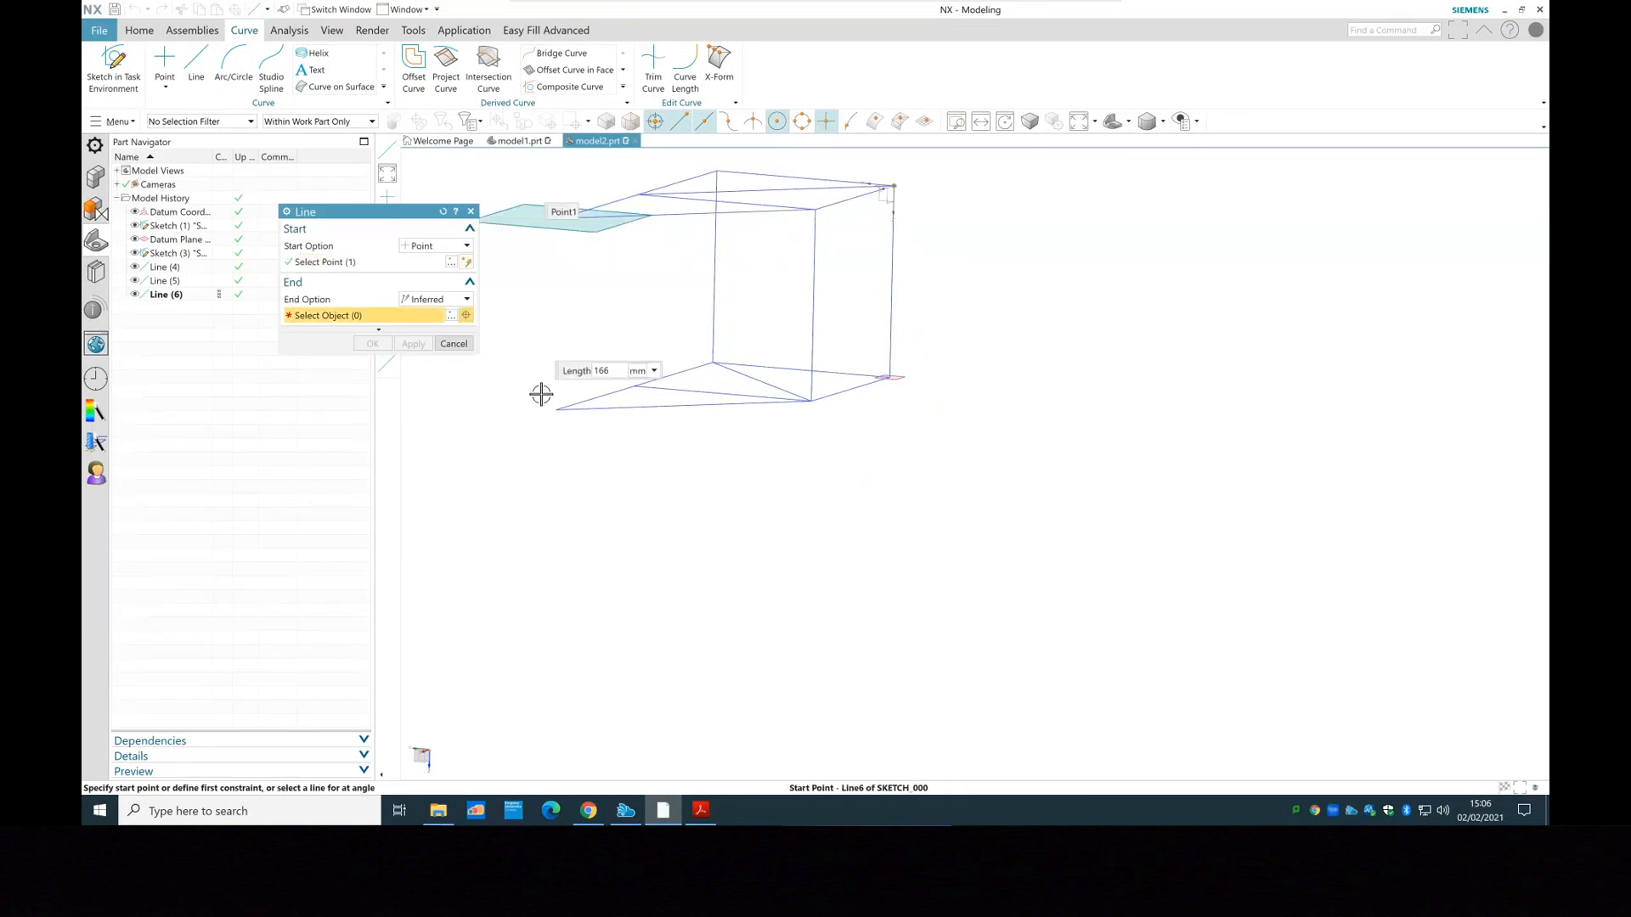
click(558, 410)
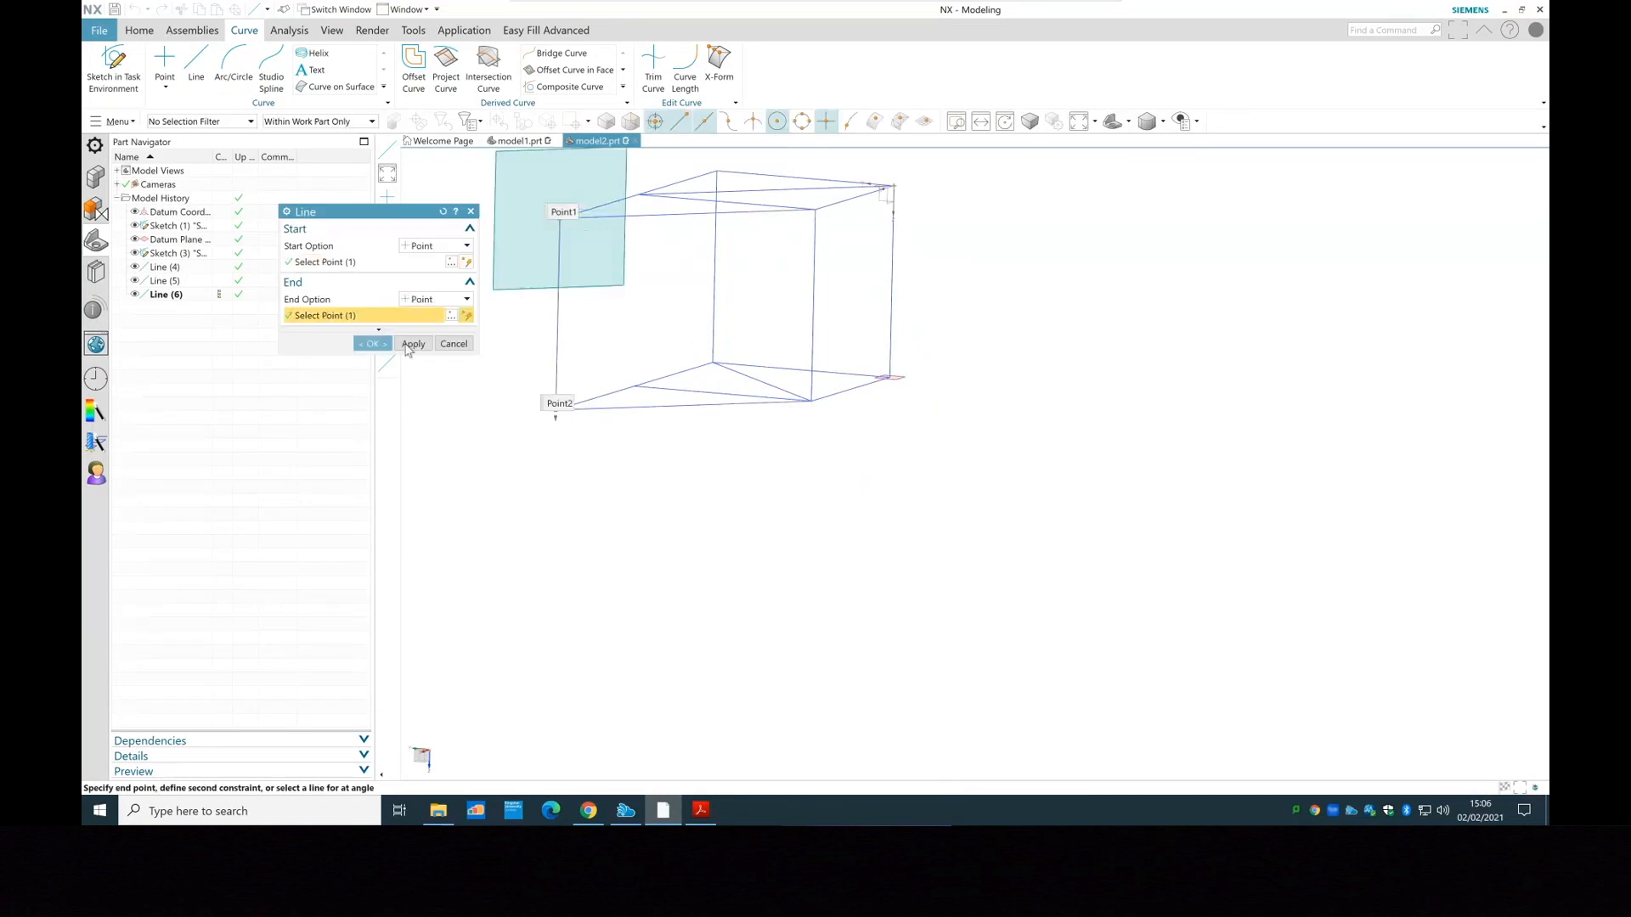
middle_drag(819, 594, 652, 374)
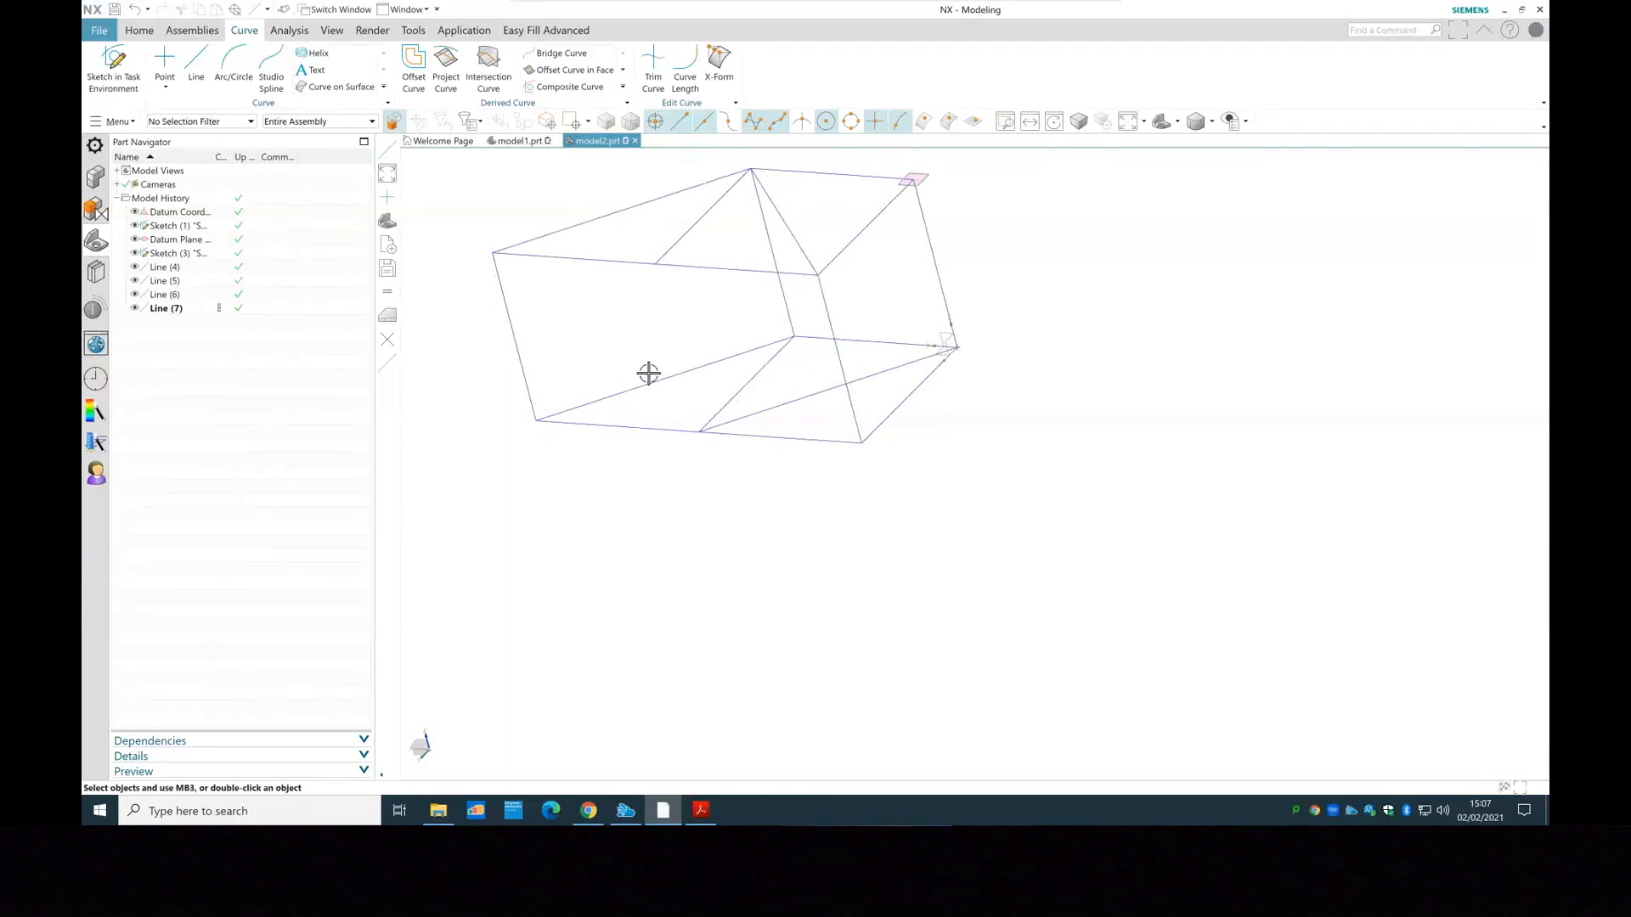
click(198, 67)
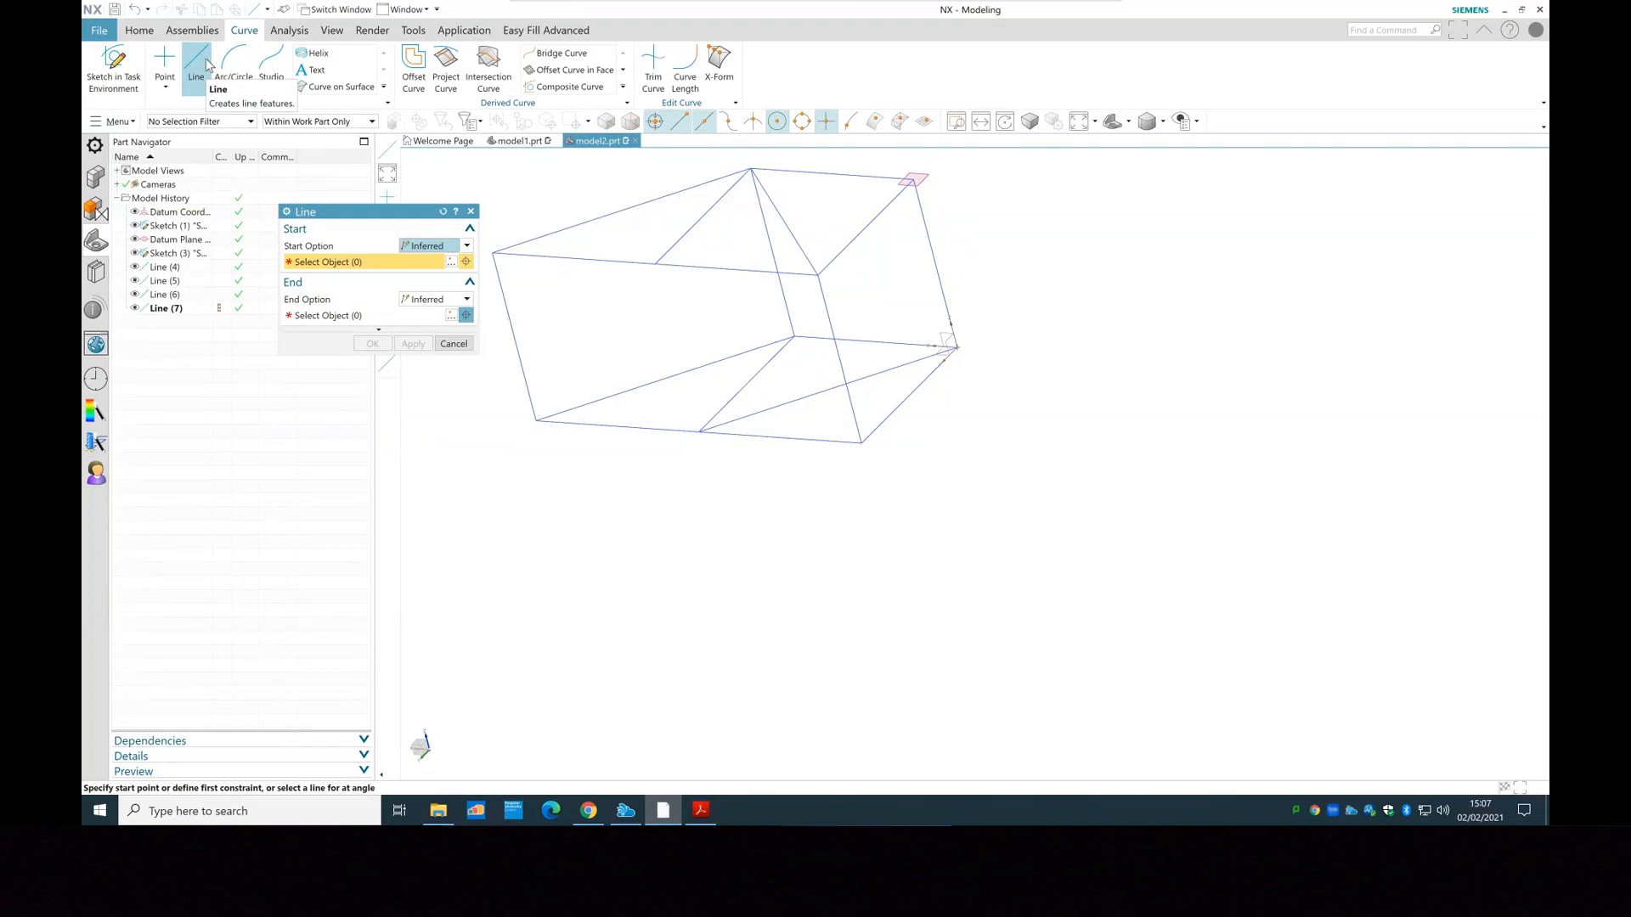
click(455, 343)
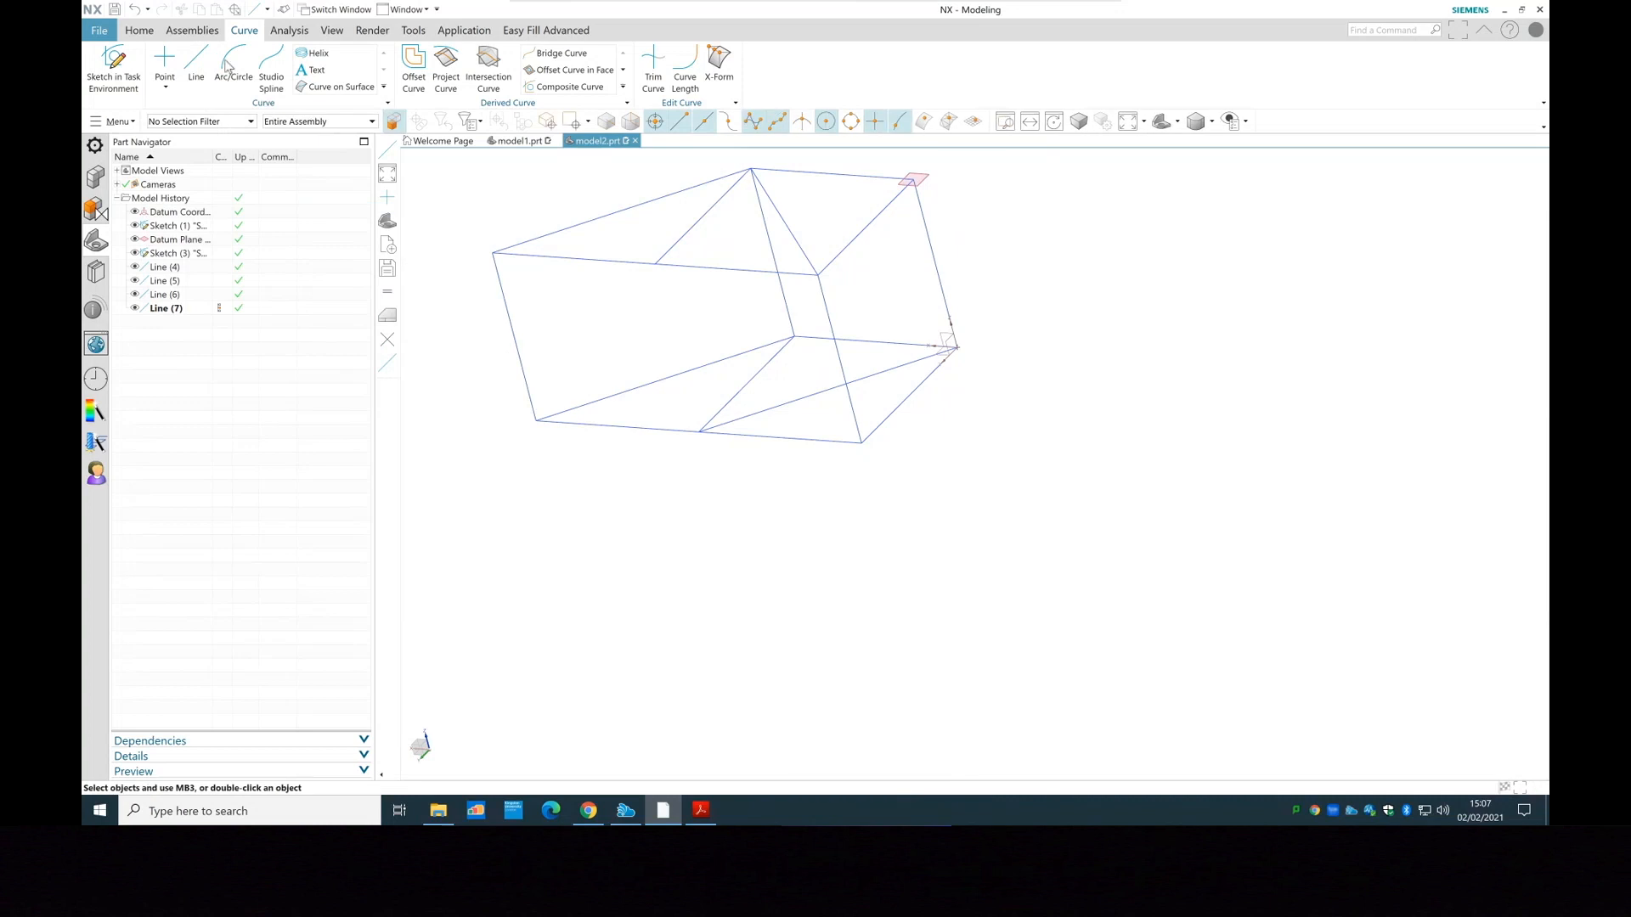
click(141, 31)
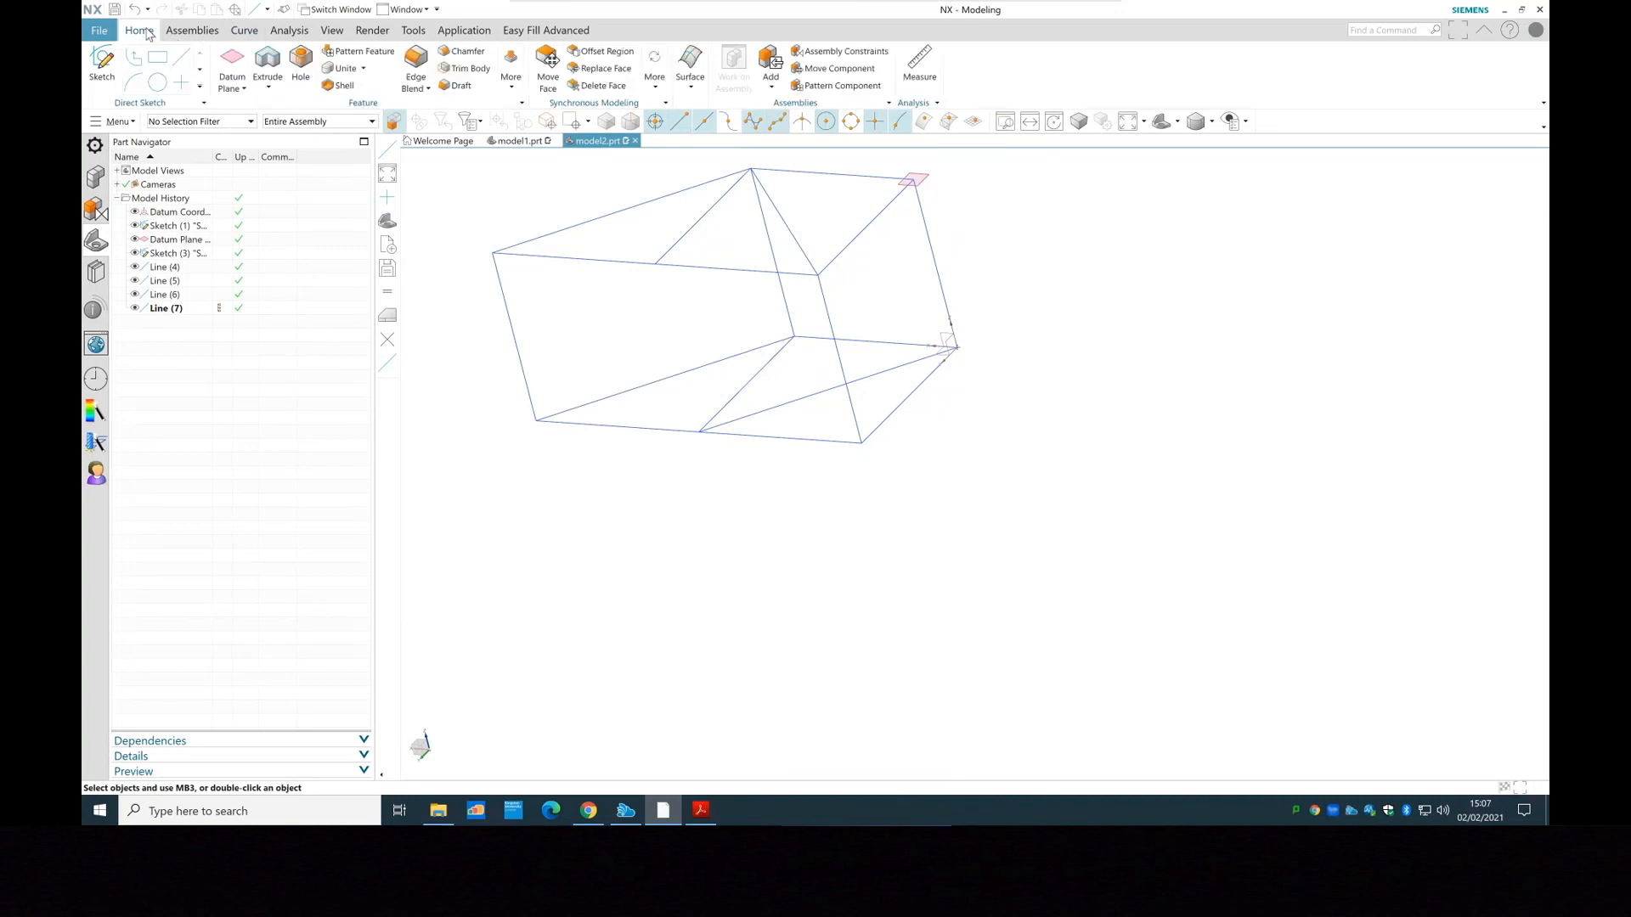
click(245, 32)
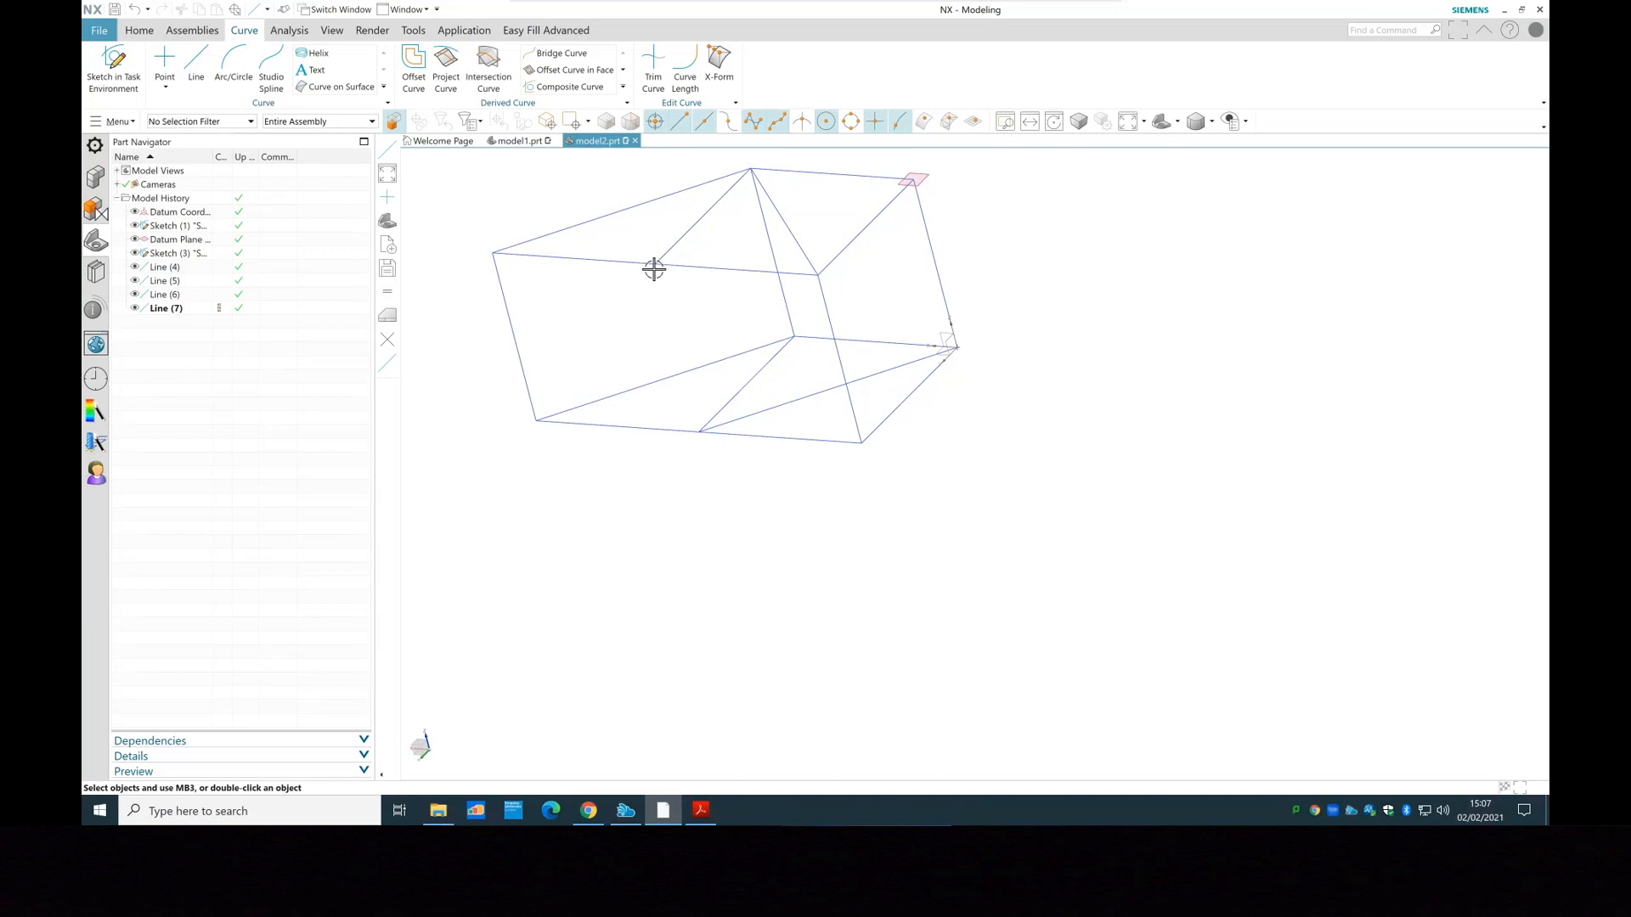
Draw a 3D line from the offset sketch's junction of square and triangle to the matching junction in the base sketch
click(198, 61)
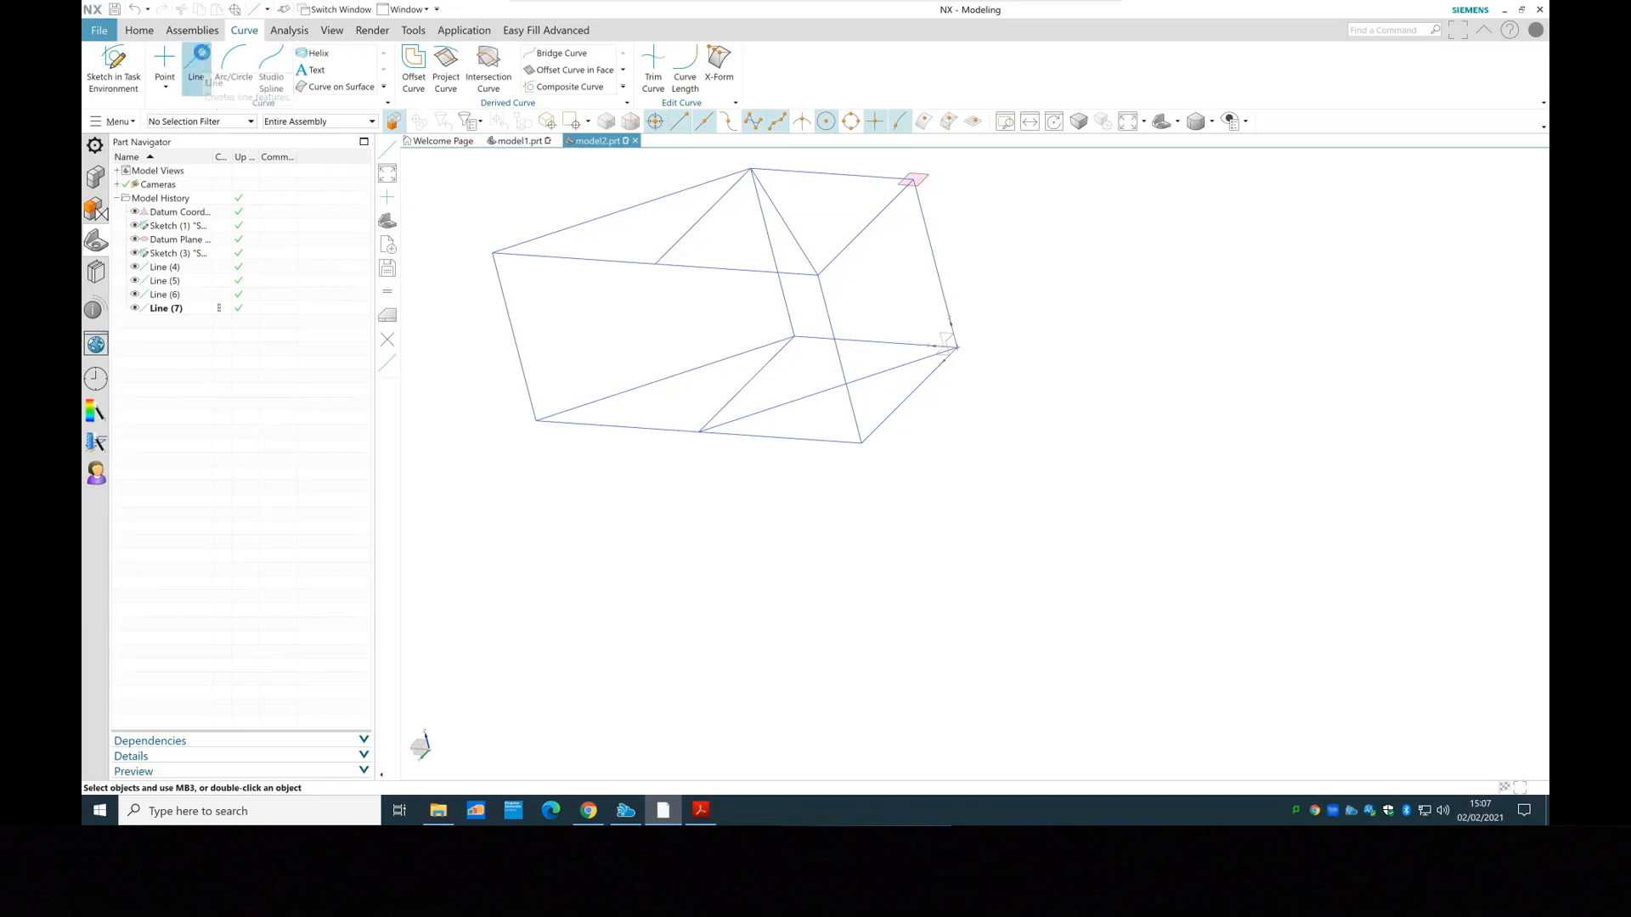
click(656, 263)
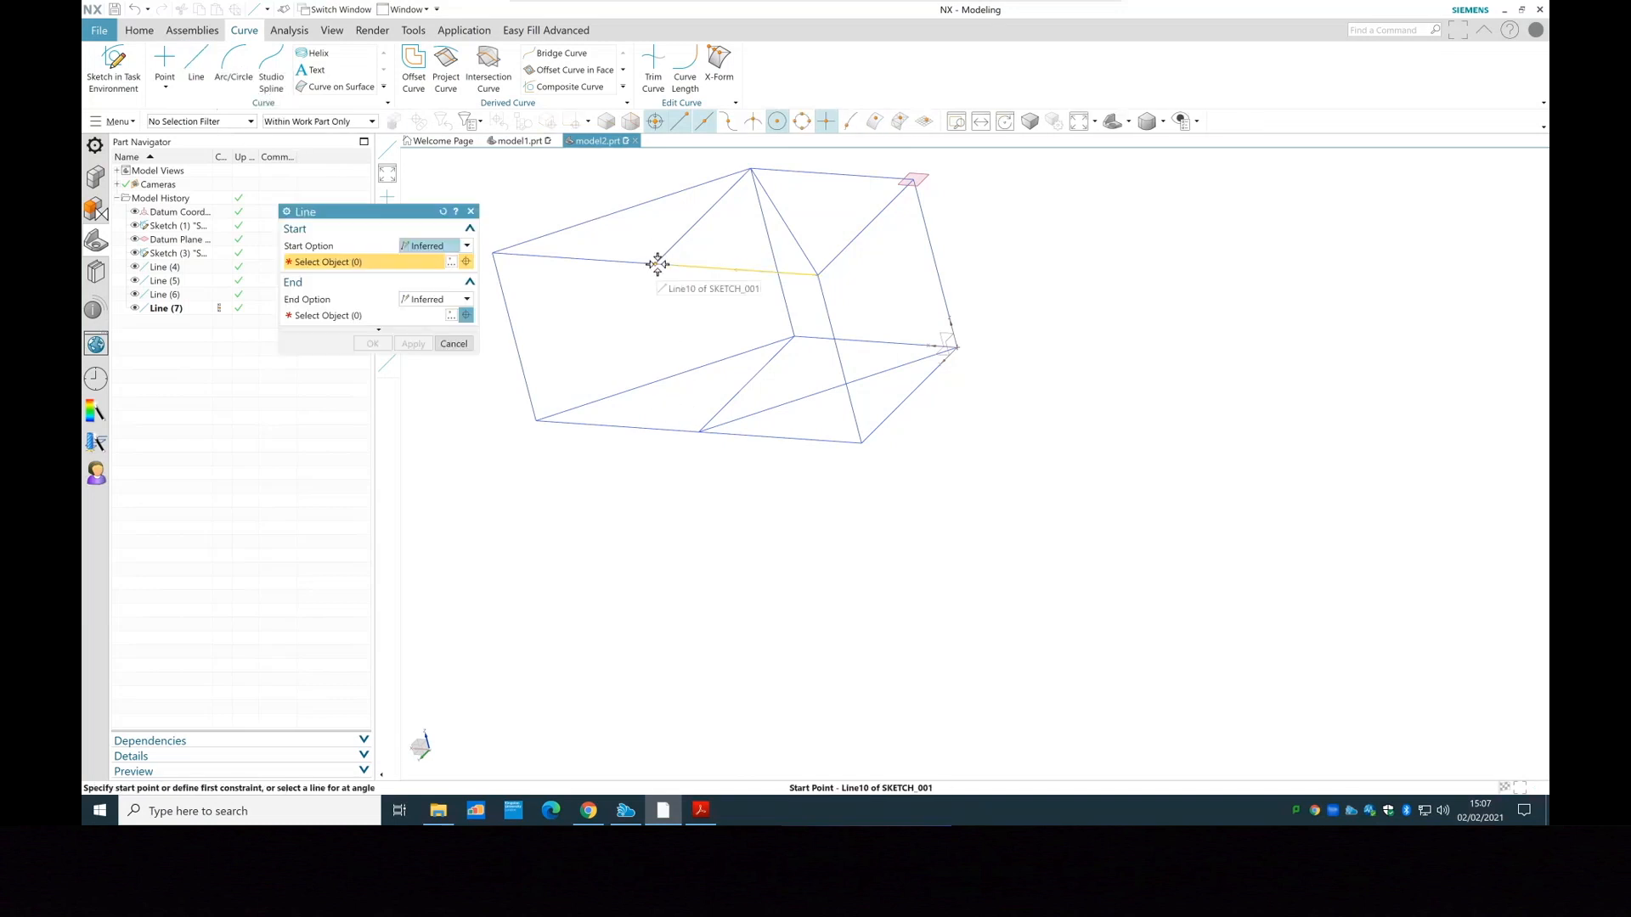
click(699, 434)
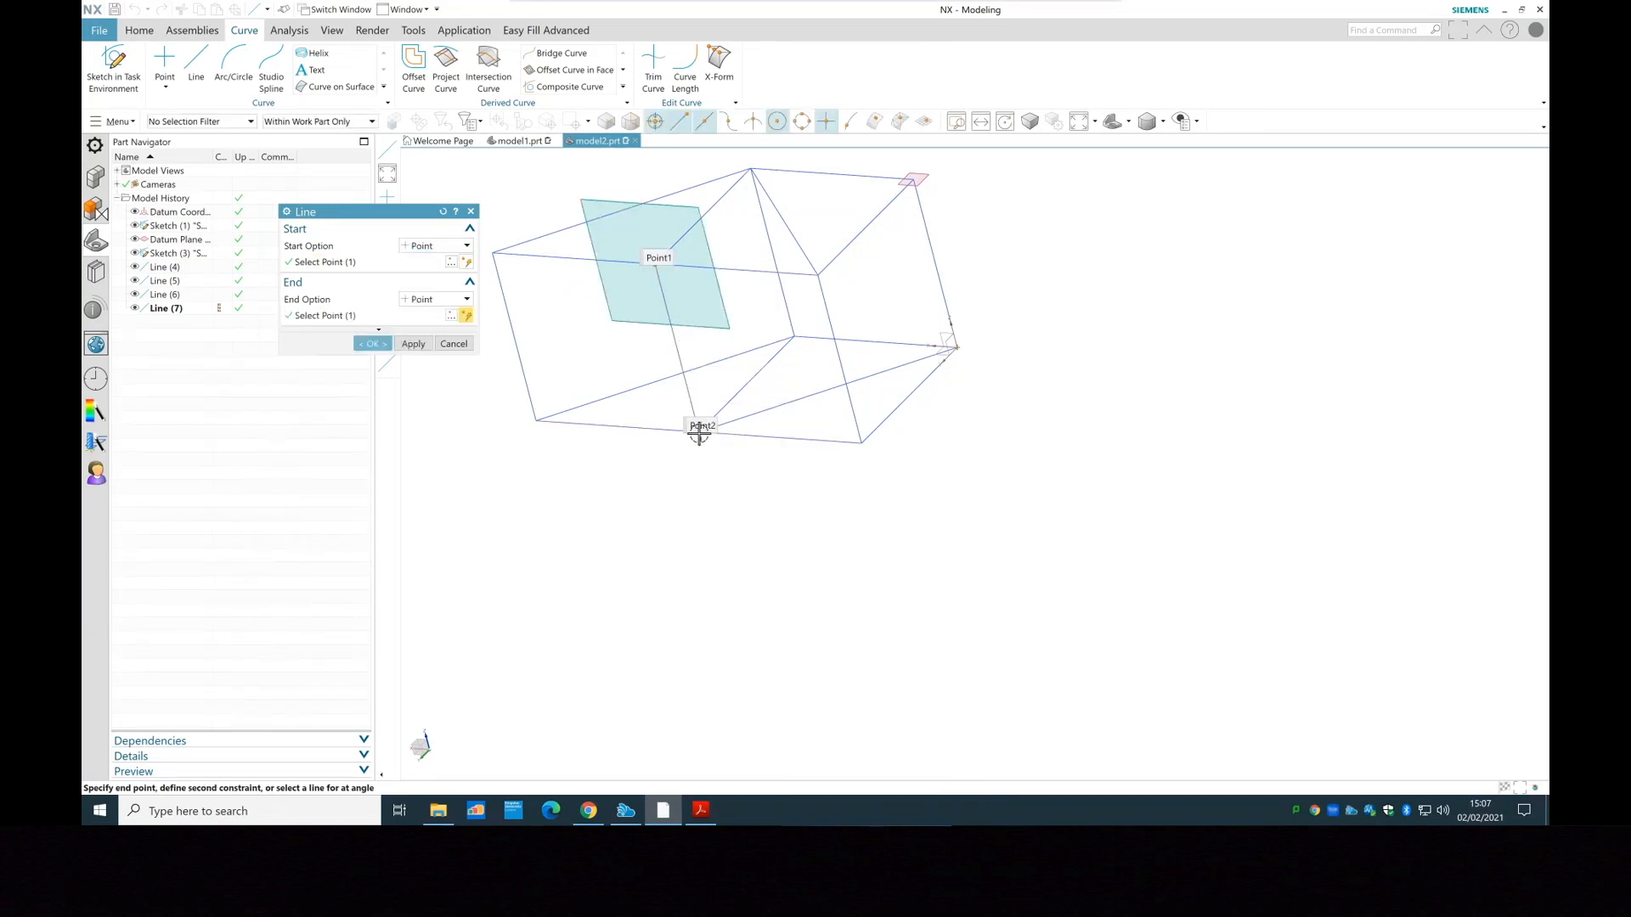
click(373, 344)
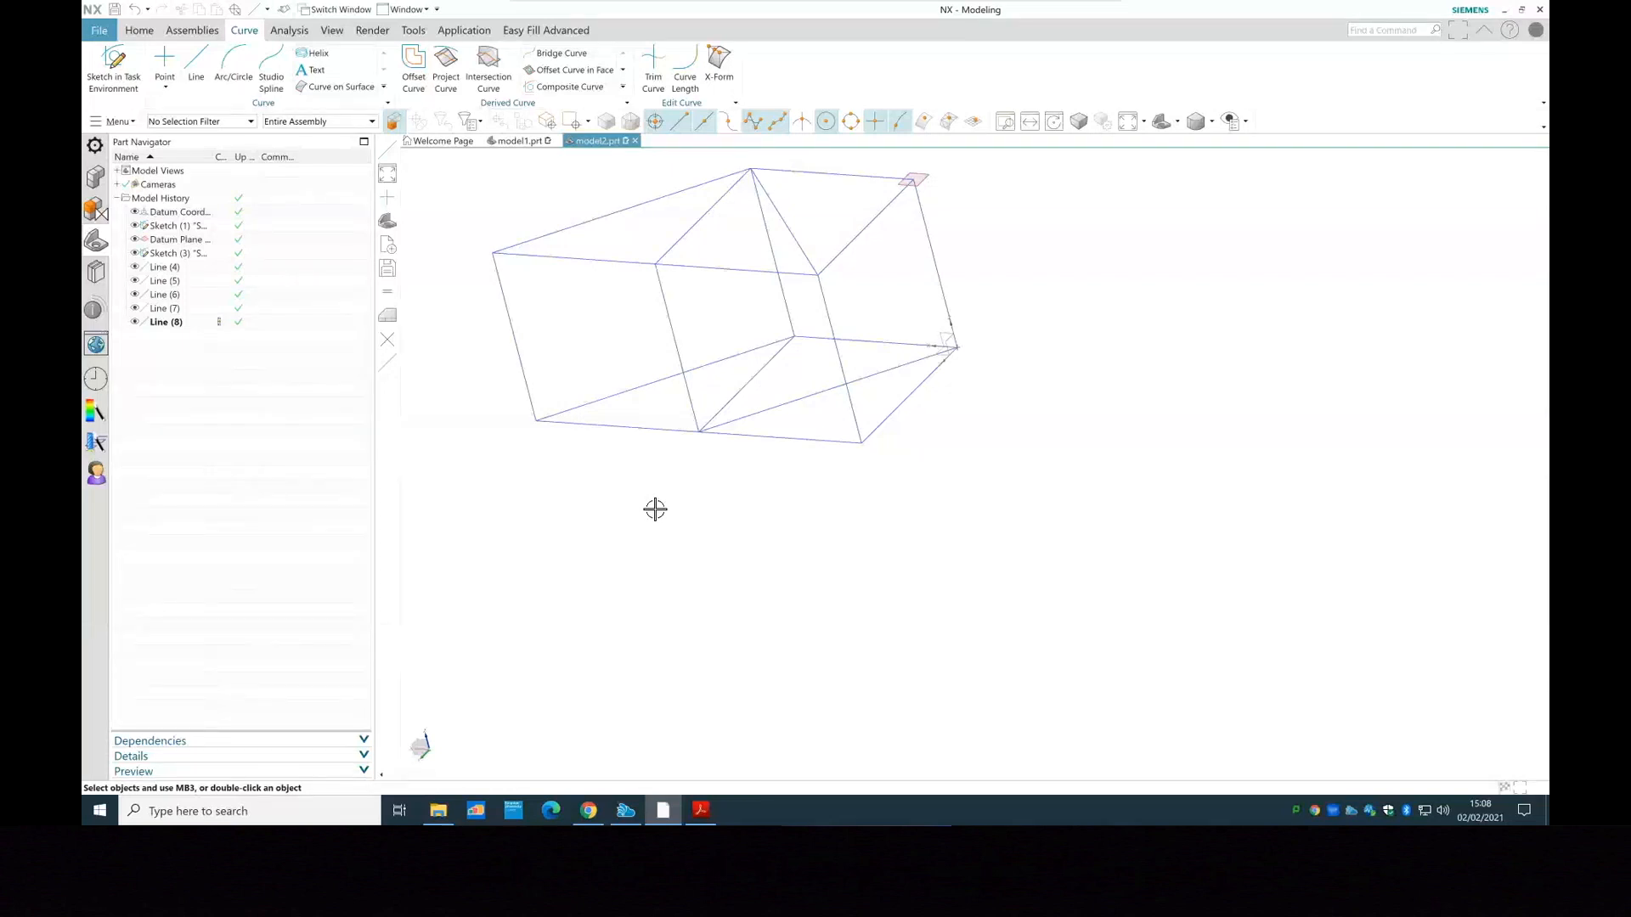
Draw a diagonal 3D line from the base sketch's outer triangle tip to the offset sketch's square-triangle junction
middle_drag(1013, 507, 1079, 501)
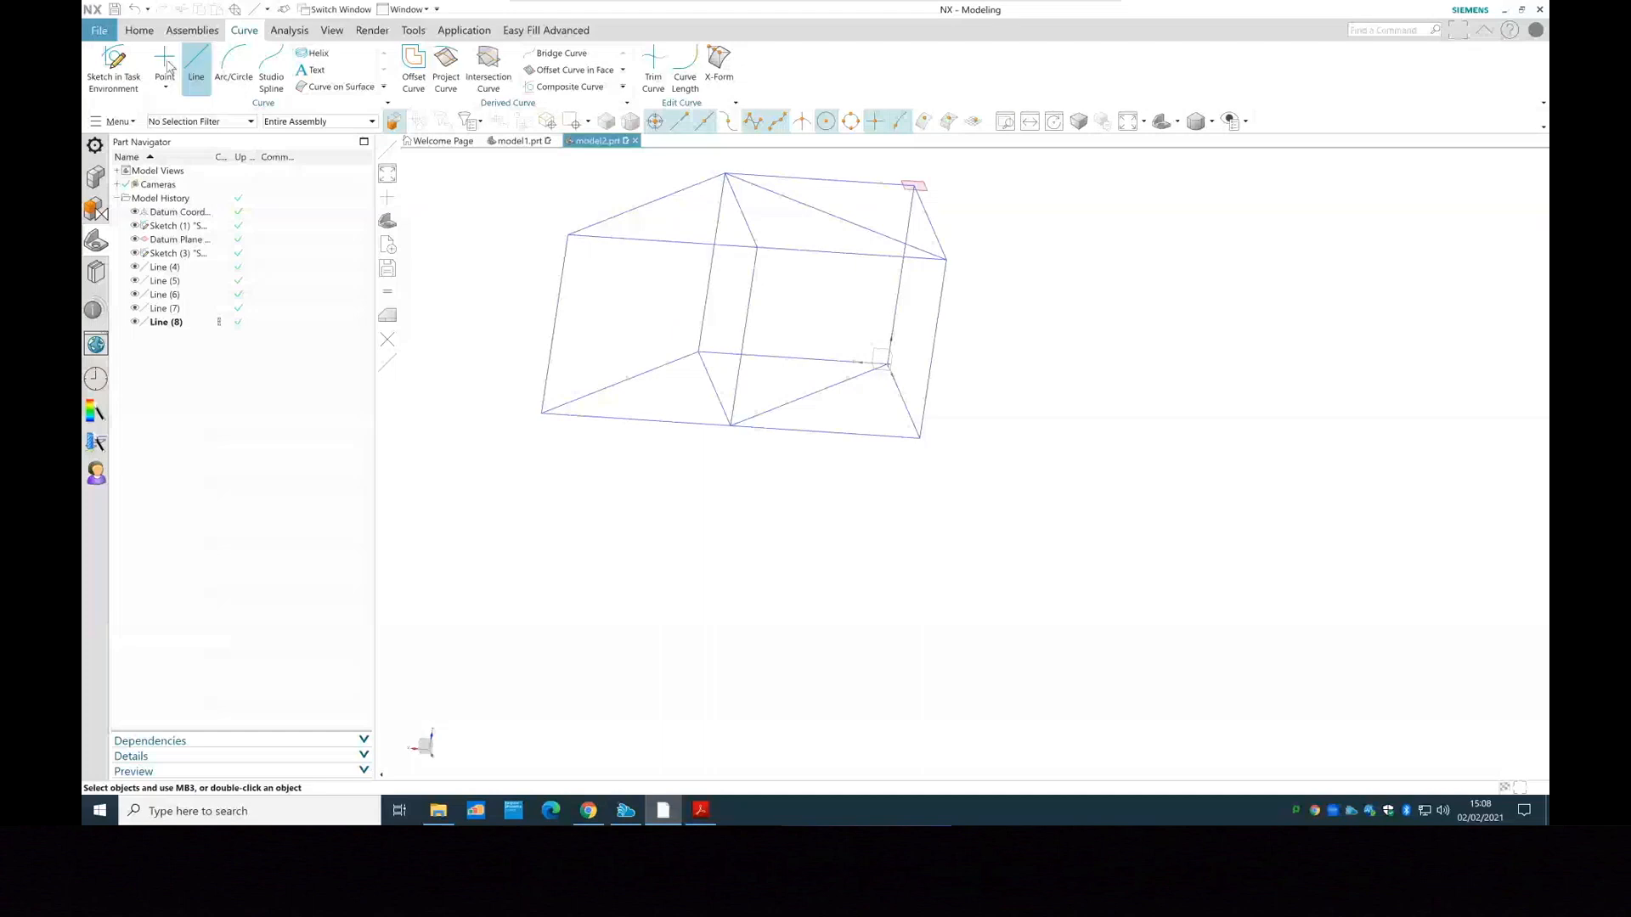
click(197, 75)
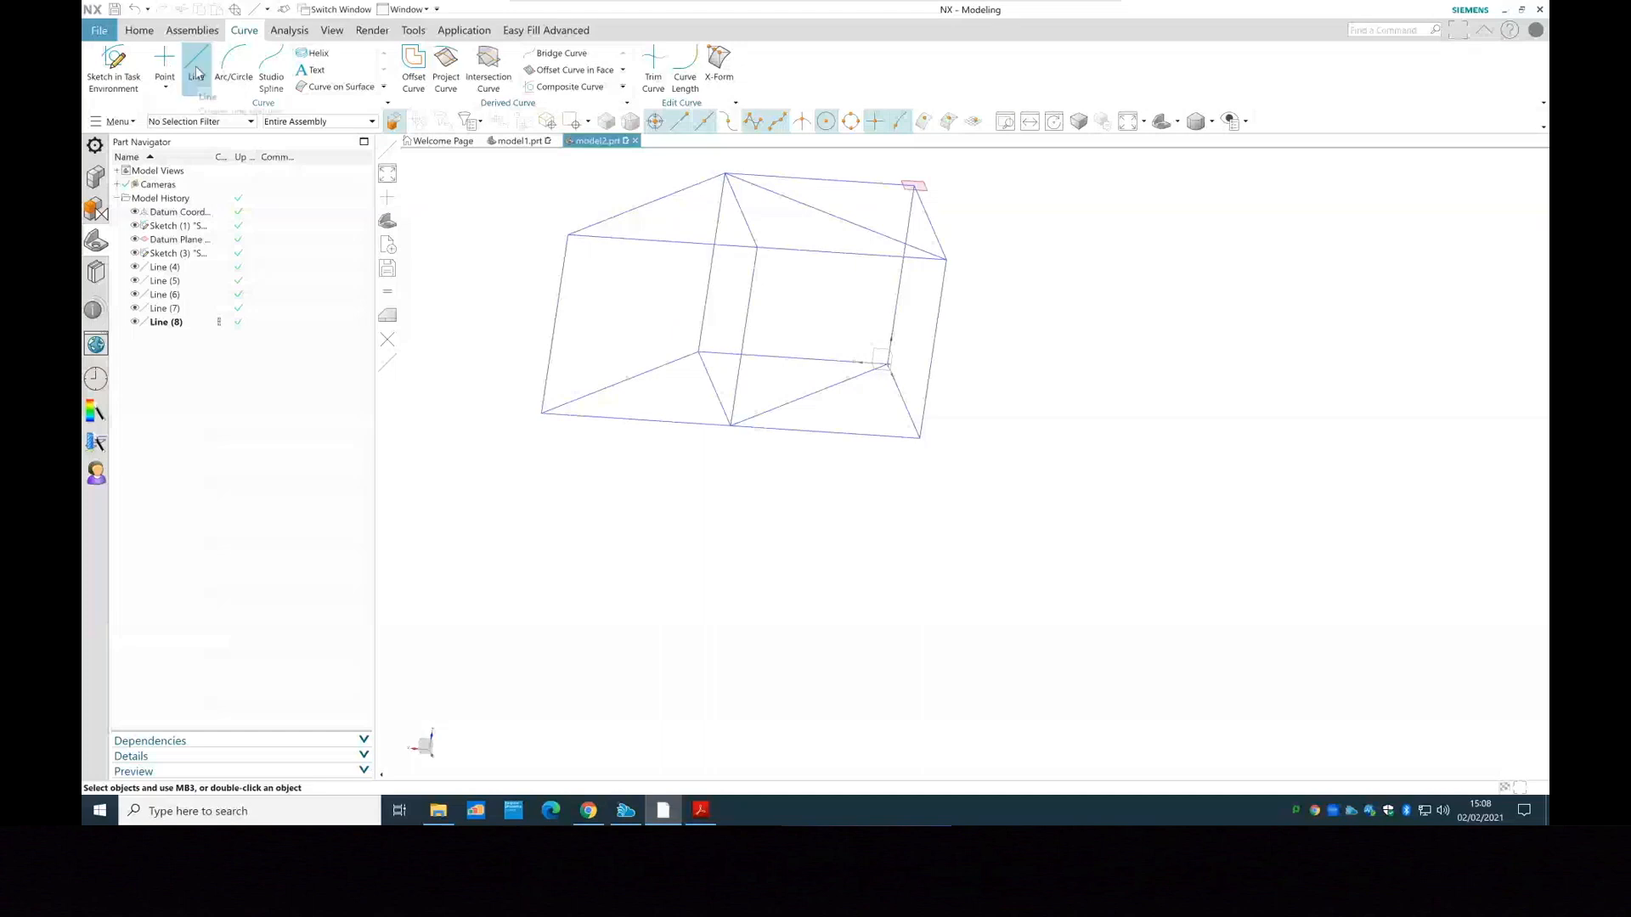
click(541, 413)
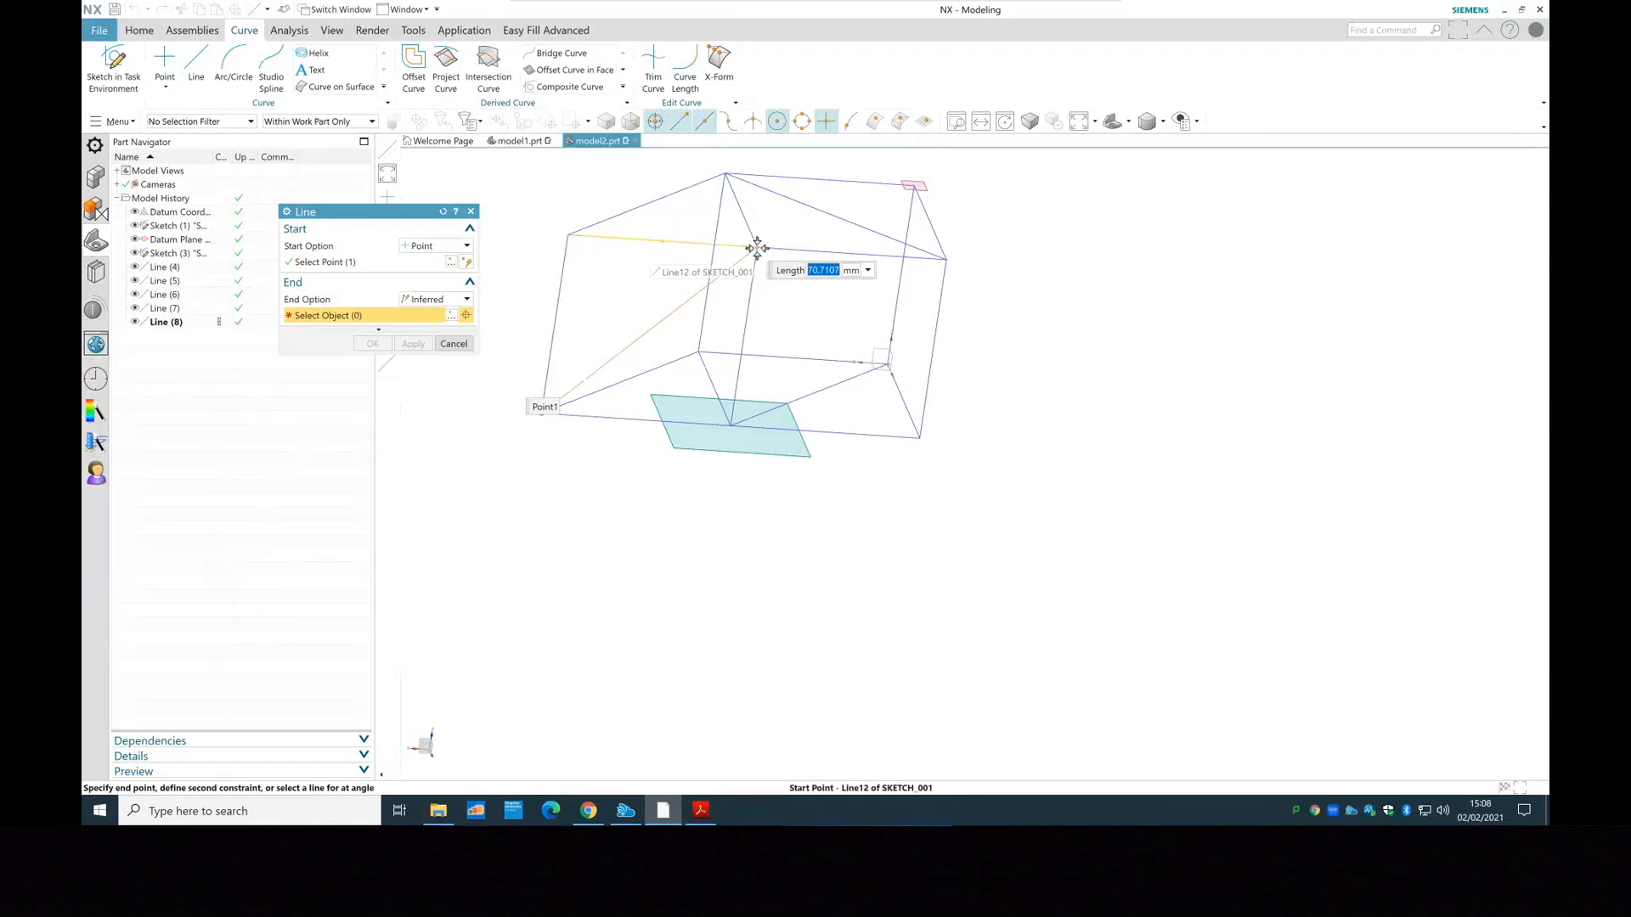
click(758, 249)
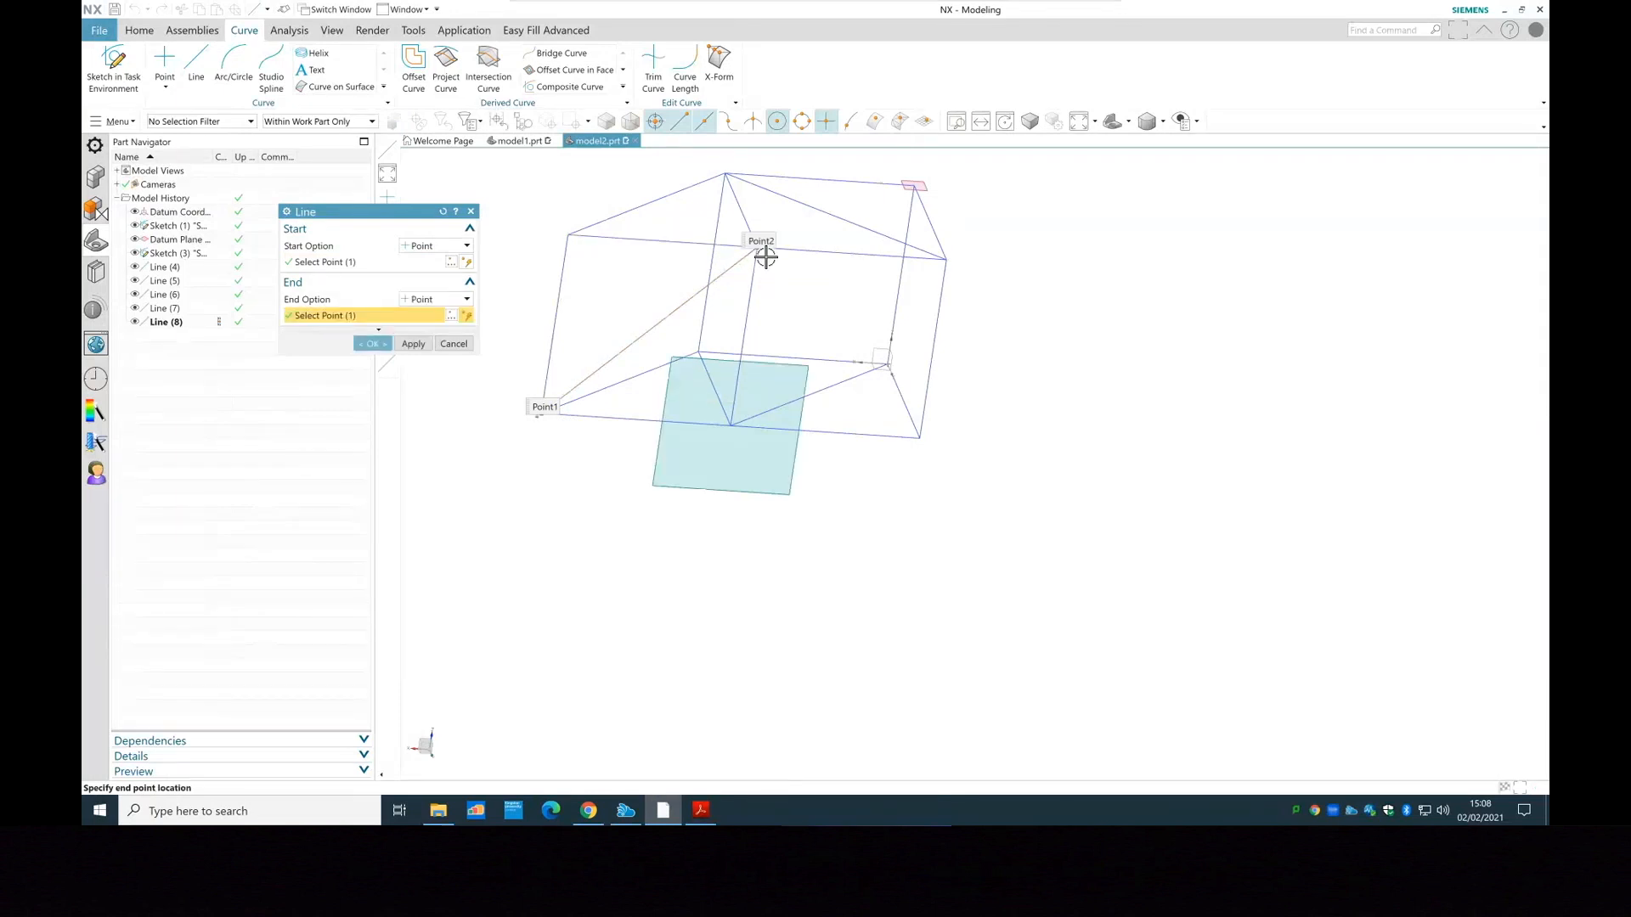
click(378, 344)
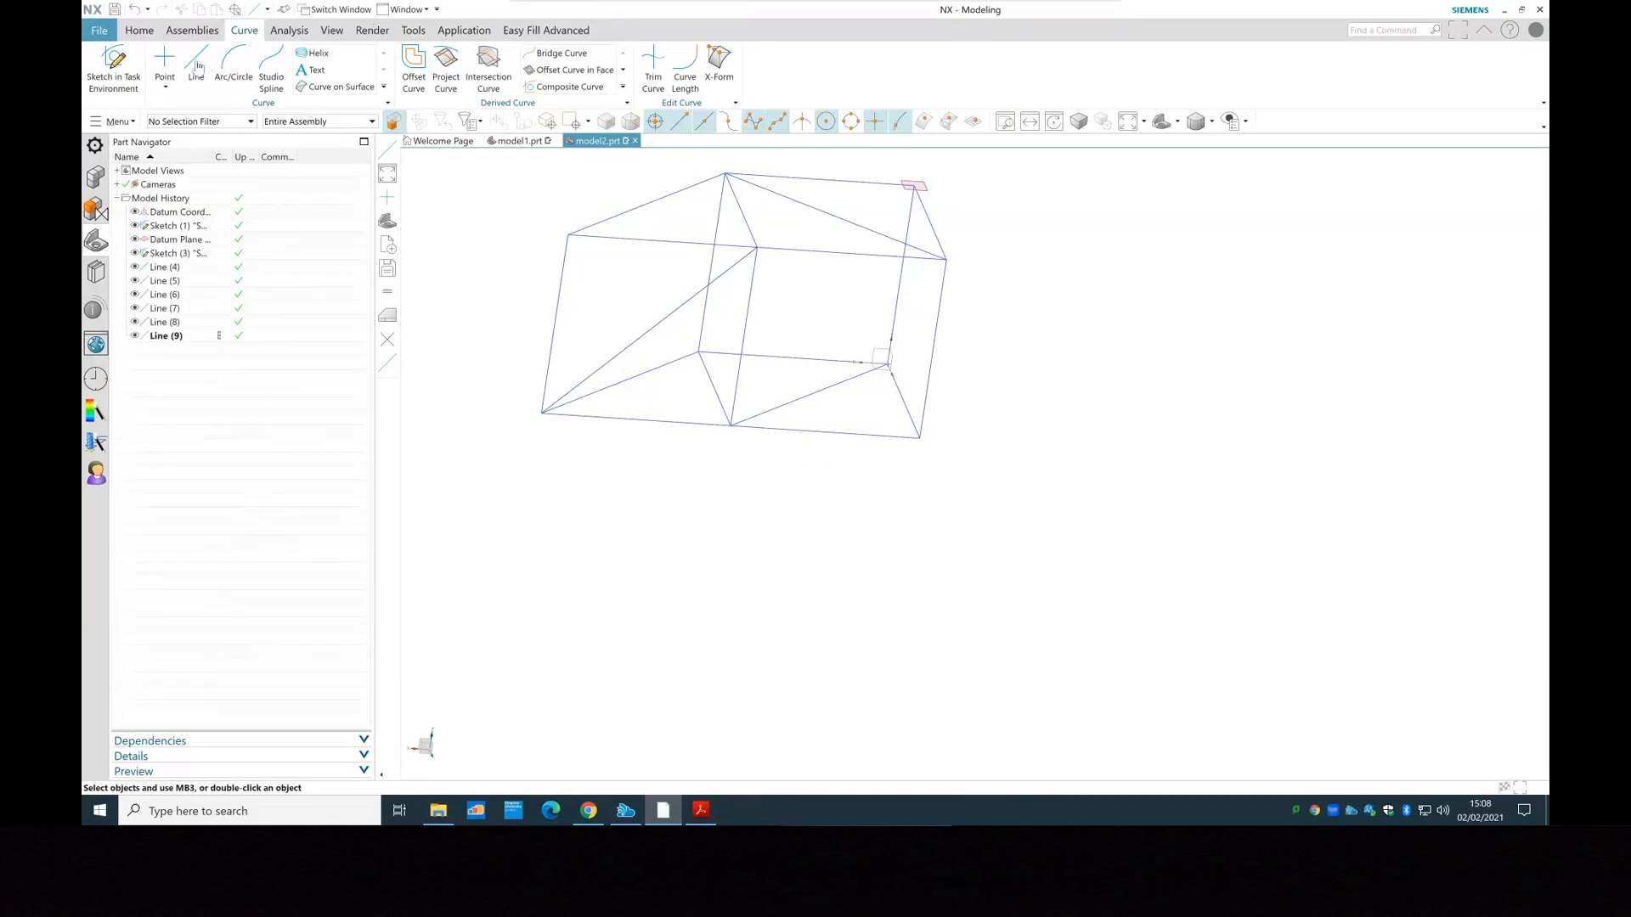
Draw a diagonal 3D line from the offset sketch's square-triangle junction to the base sketch's outer square corner on the same side face
click(757, 248)
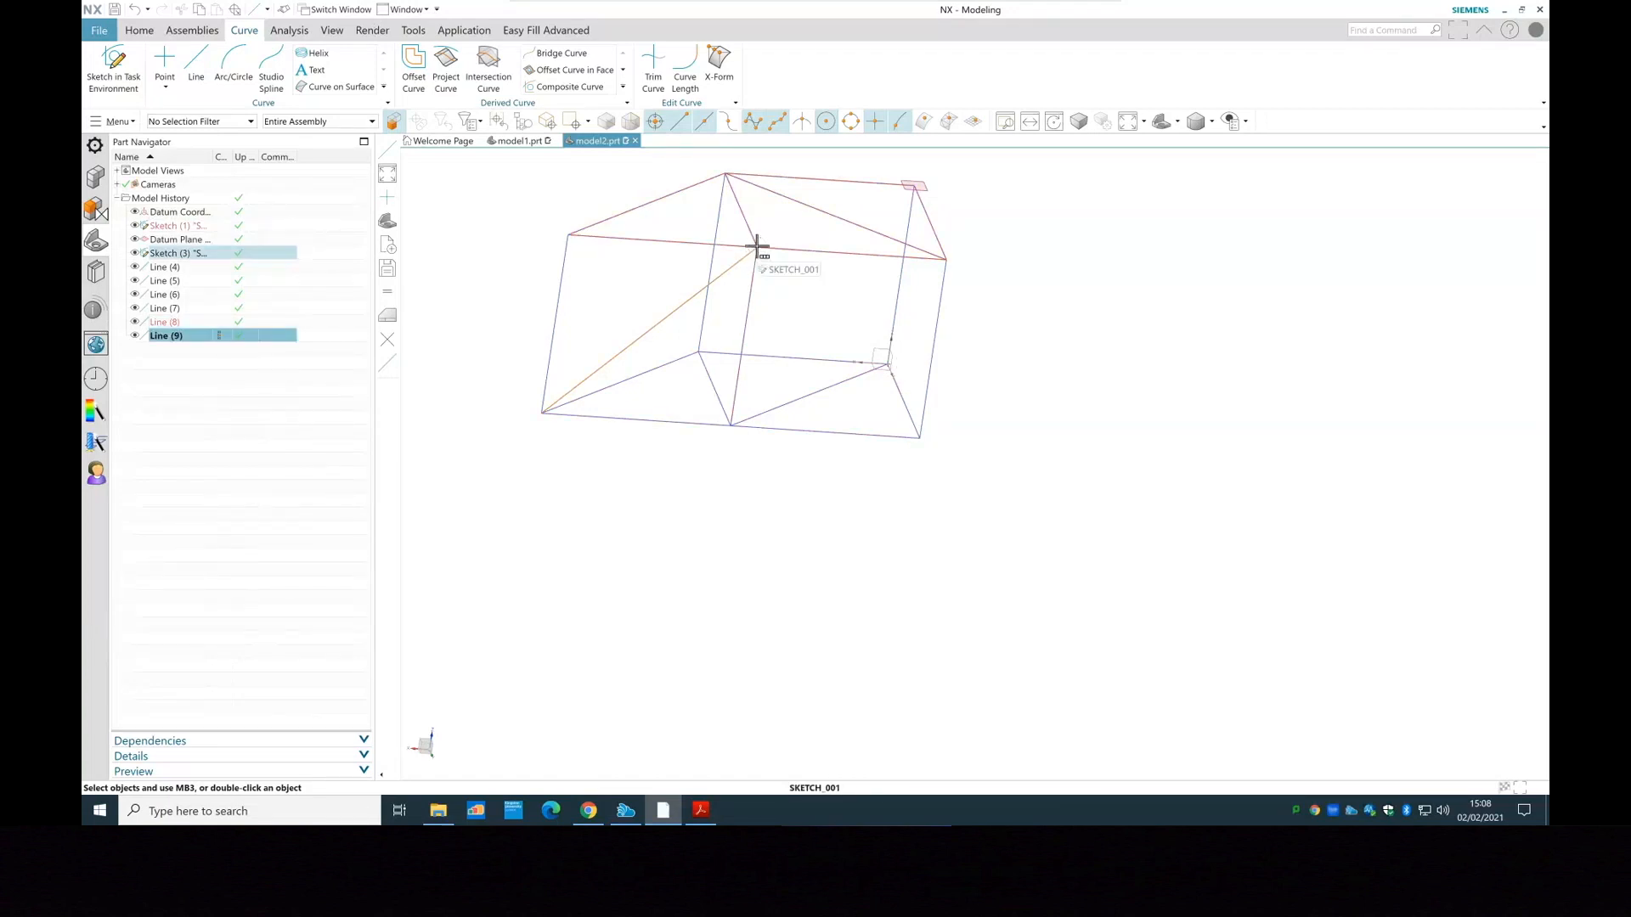
key(Escape)
click(195, 67)
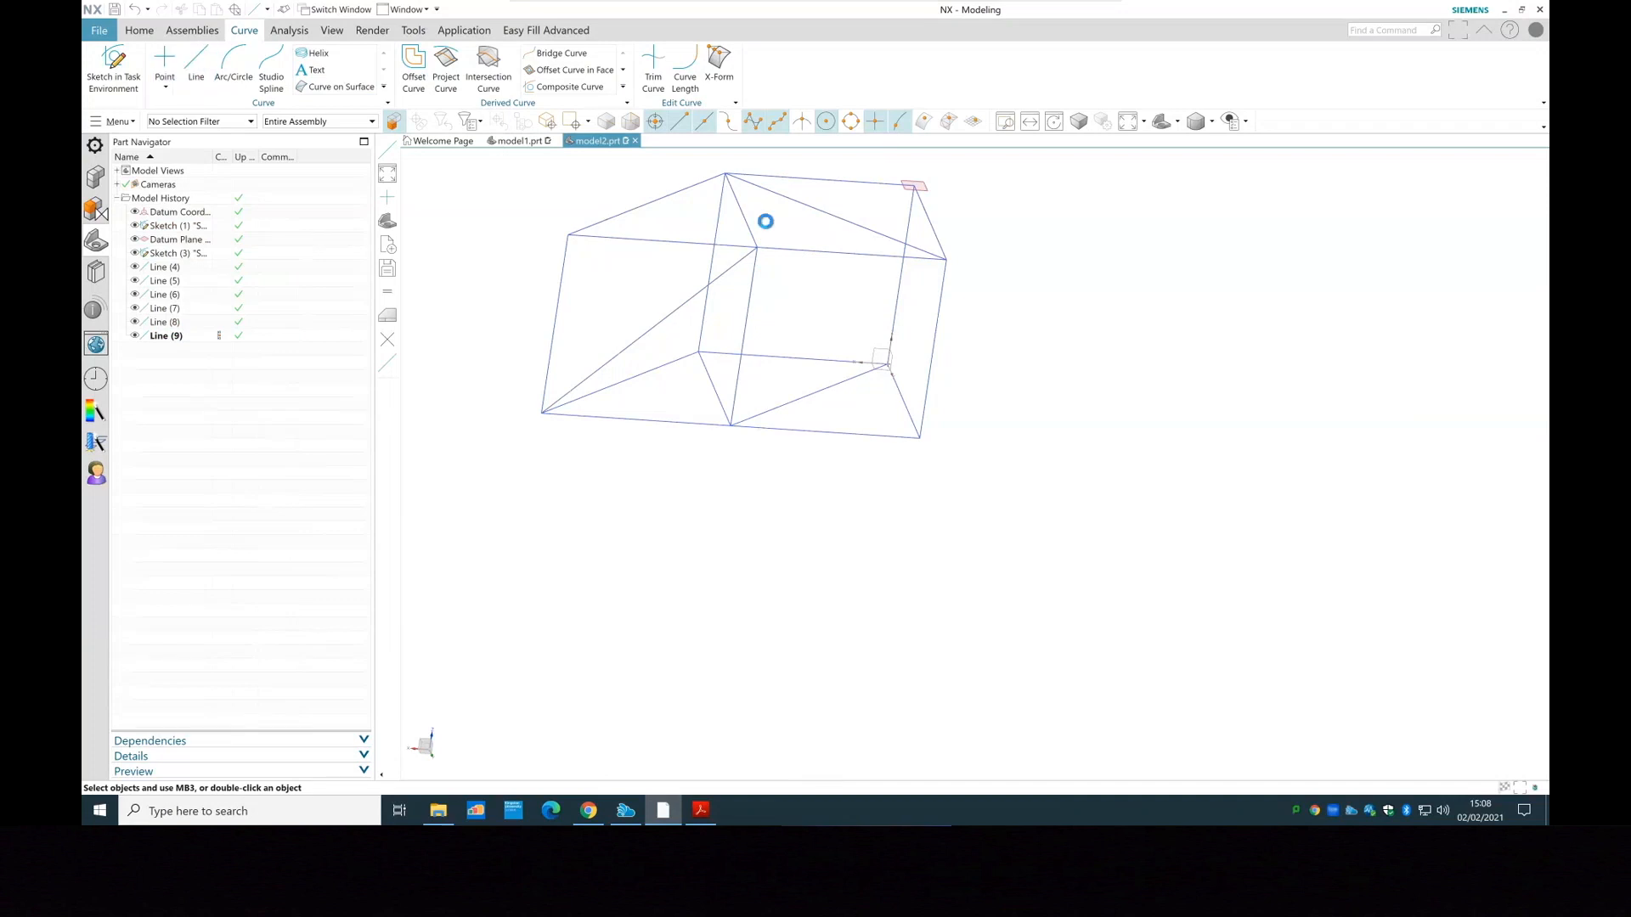
click(857, 330)
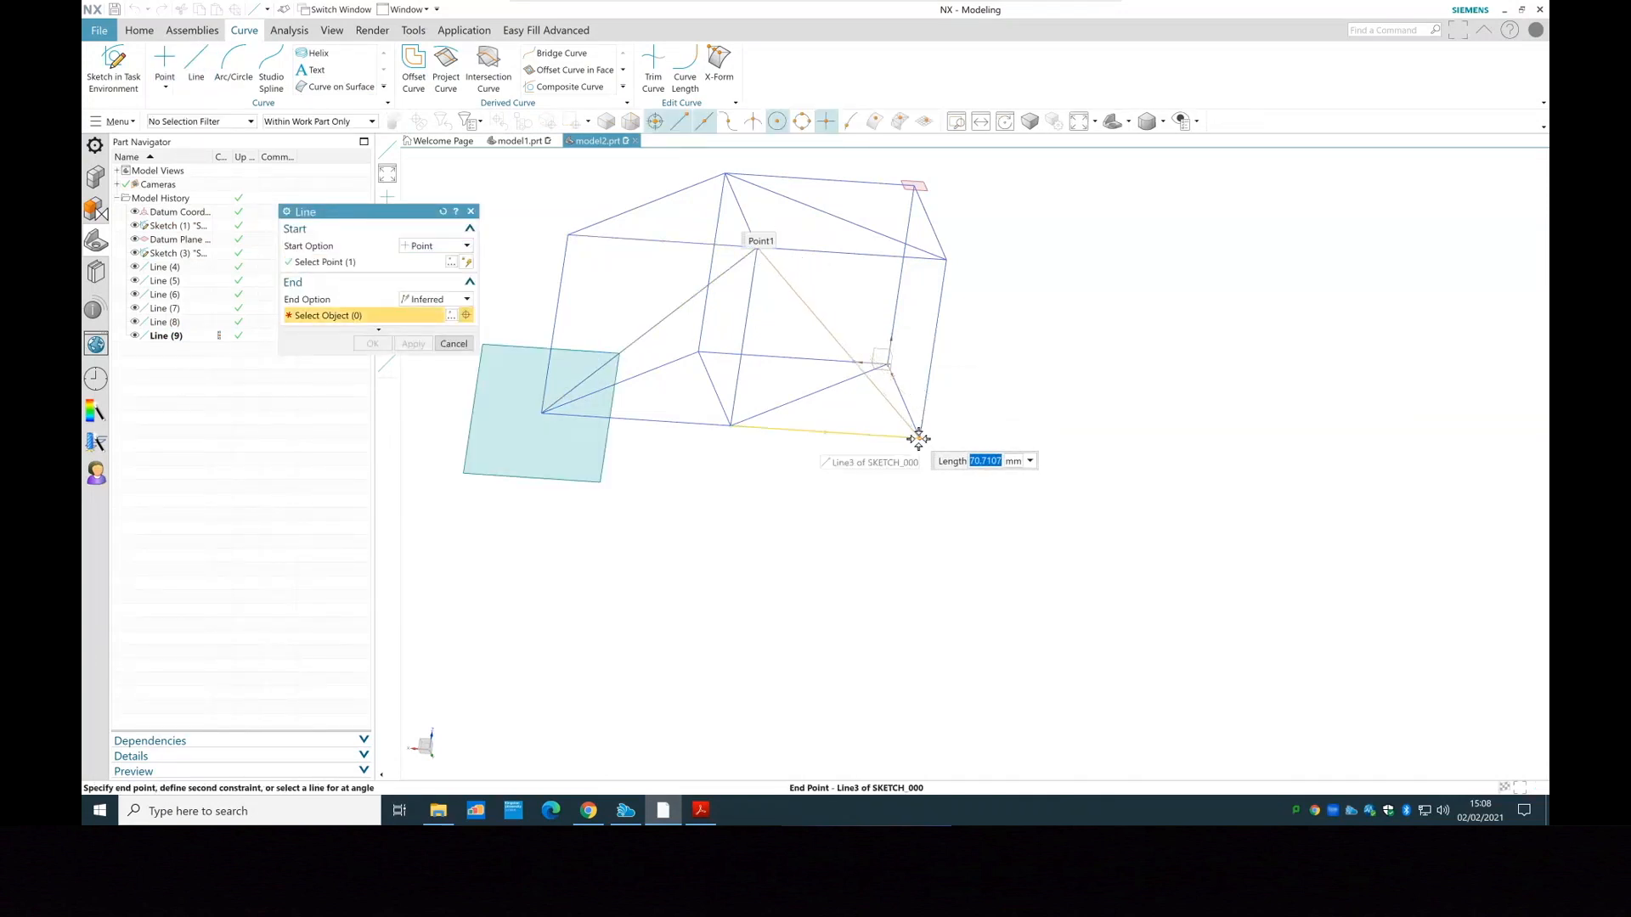
click(919, 439)
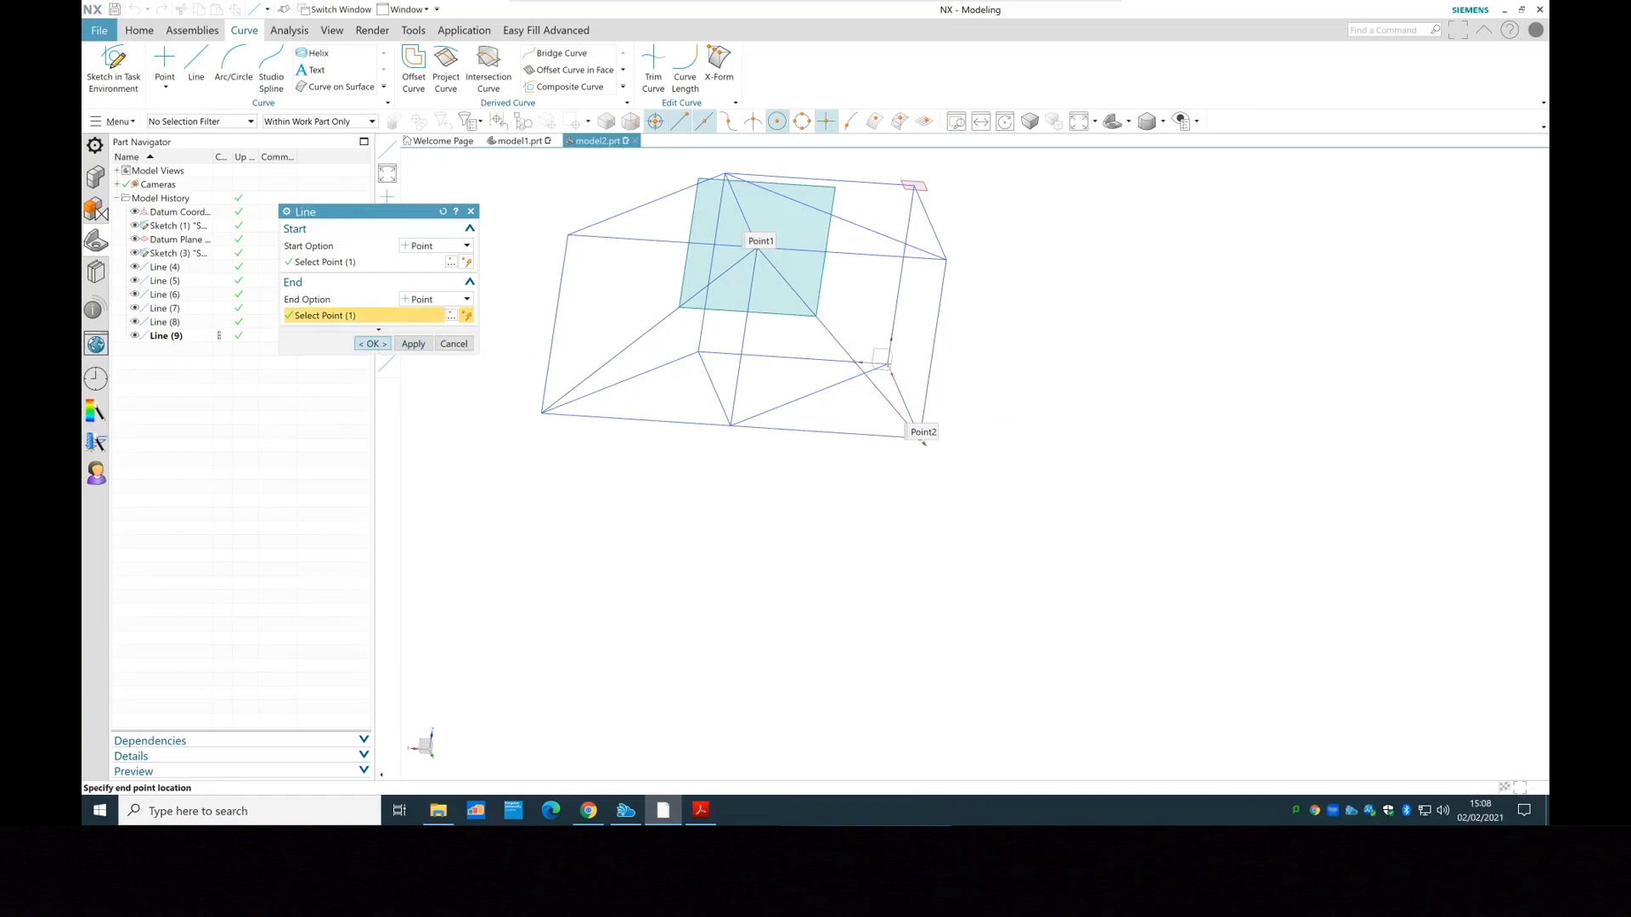
middle_click(1135, 390)
Draw a diagonal 3D line across the square's end face, from the offset sketch's outer corner to the base sketch's corner at the origin
middle_drag(1136, 459, 983, 582)
click(196, 64)
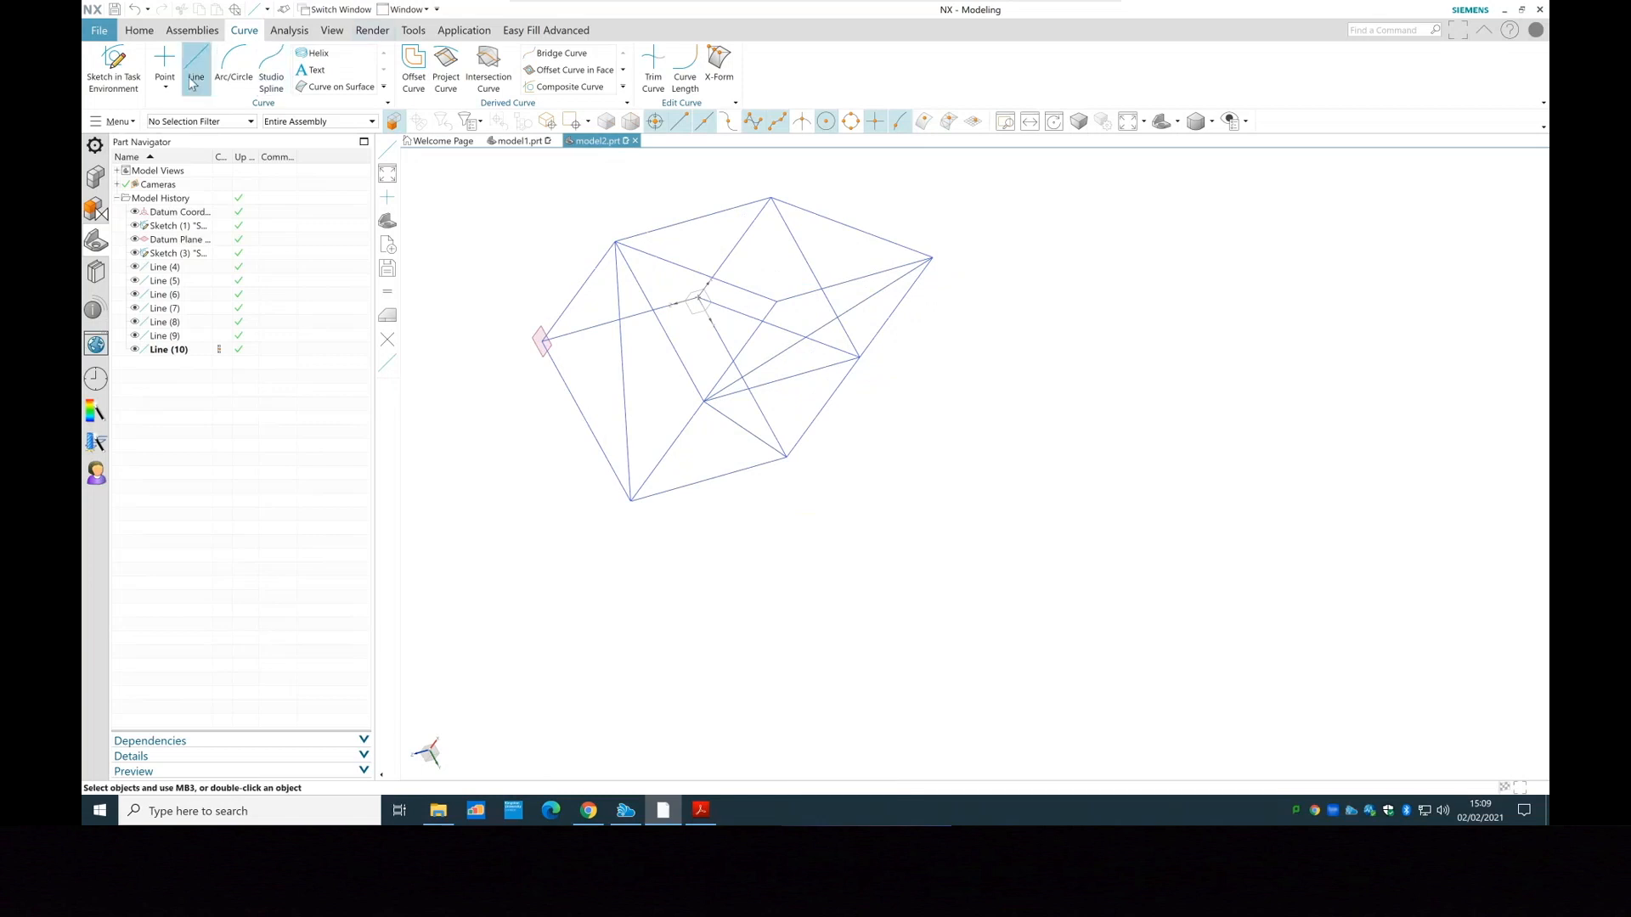
click(631, 503)
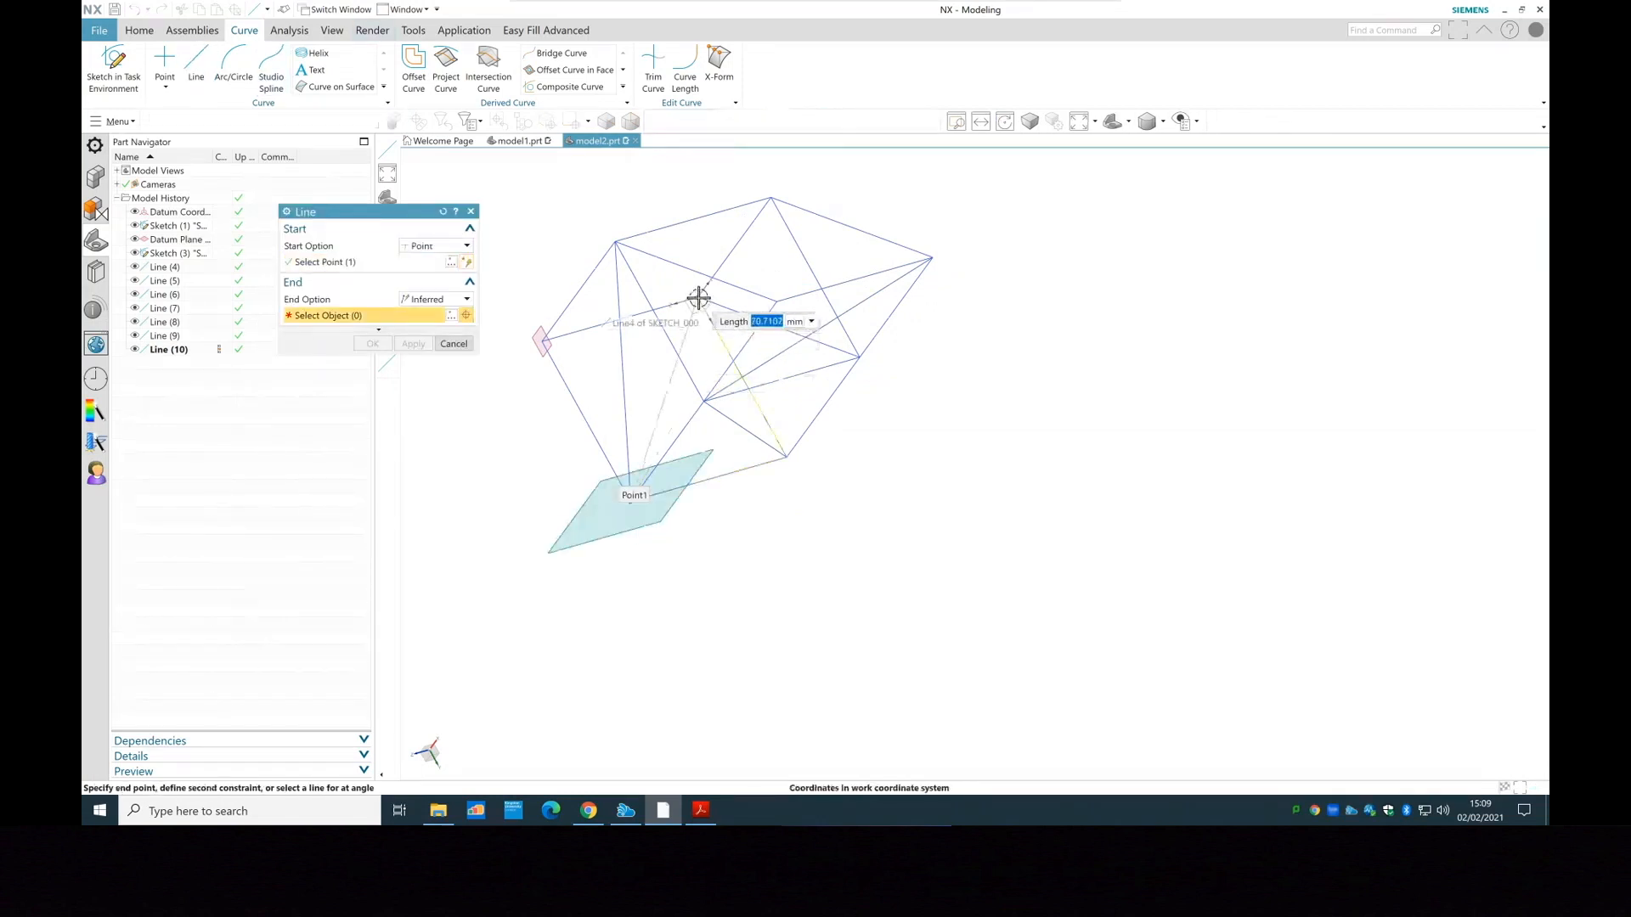
click(699, 297)
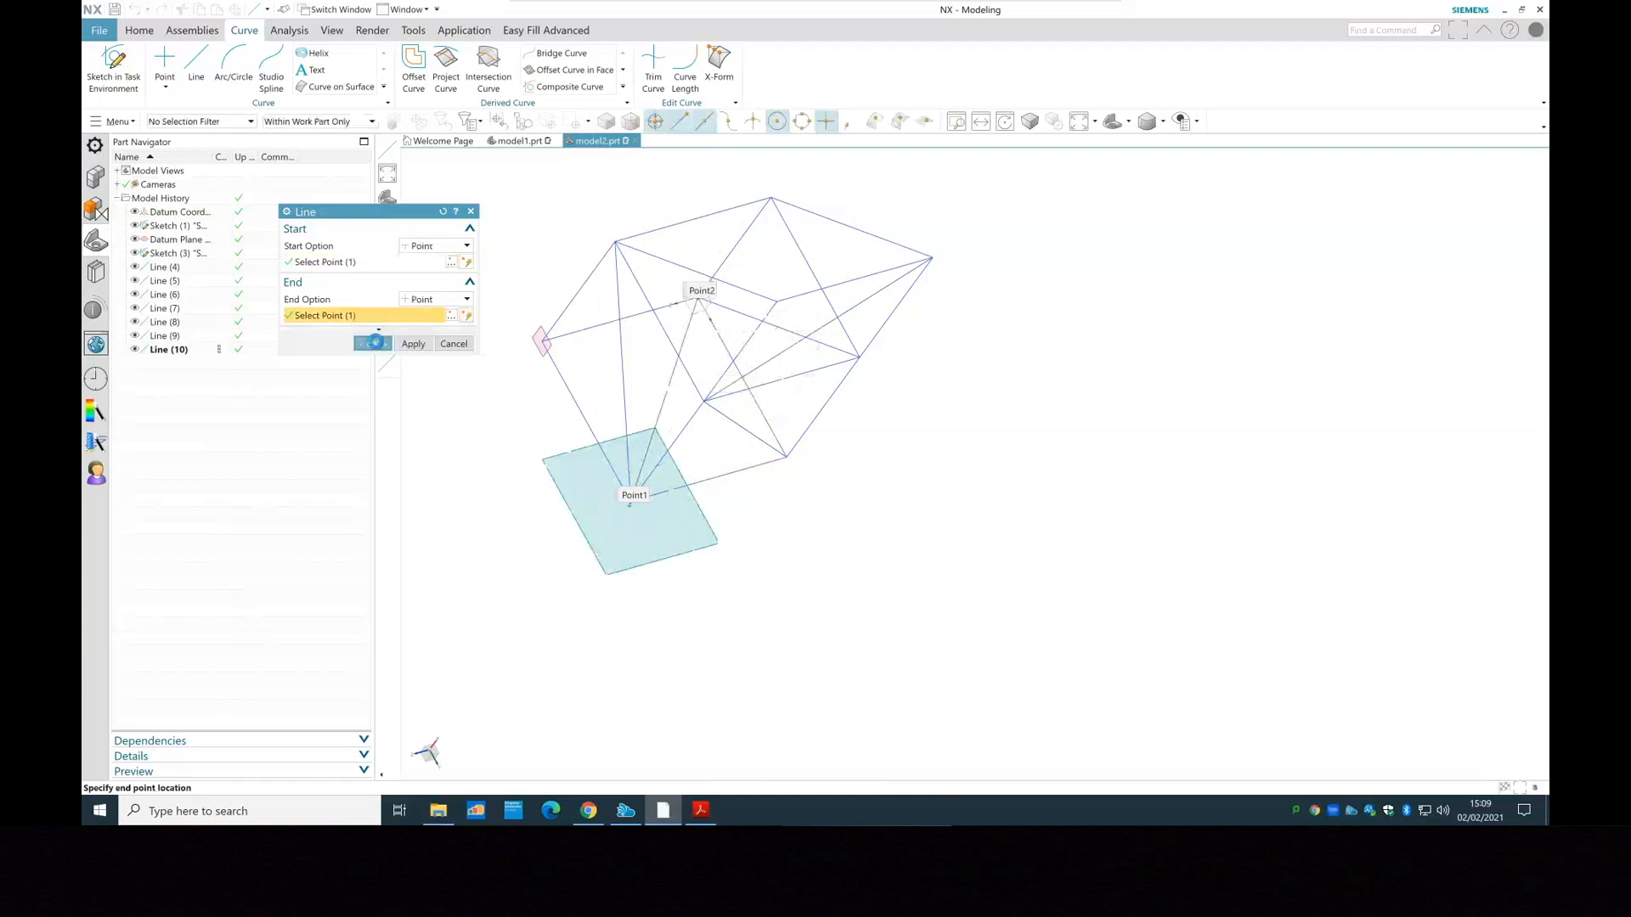
click(375, 342)
Draw a diagonal 3D line from the offset sketch's corner at the datum plane to the base sketch's square-triangle junction on the origin side
middle_drag(1031, 307, 1037, 382)
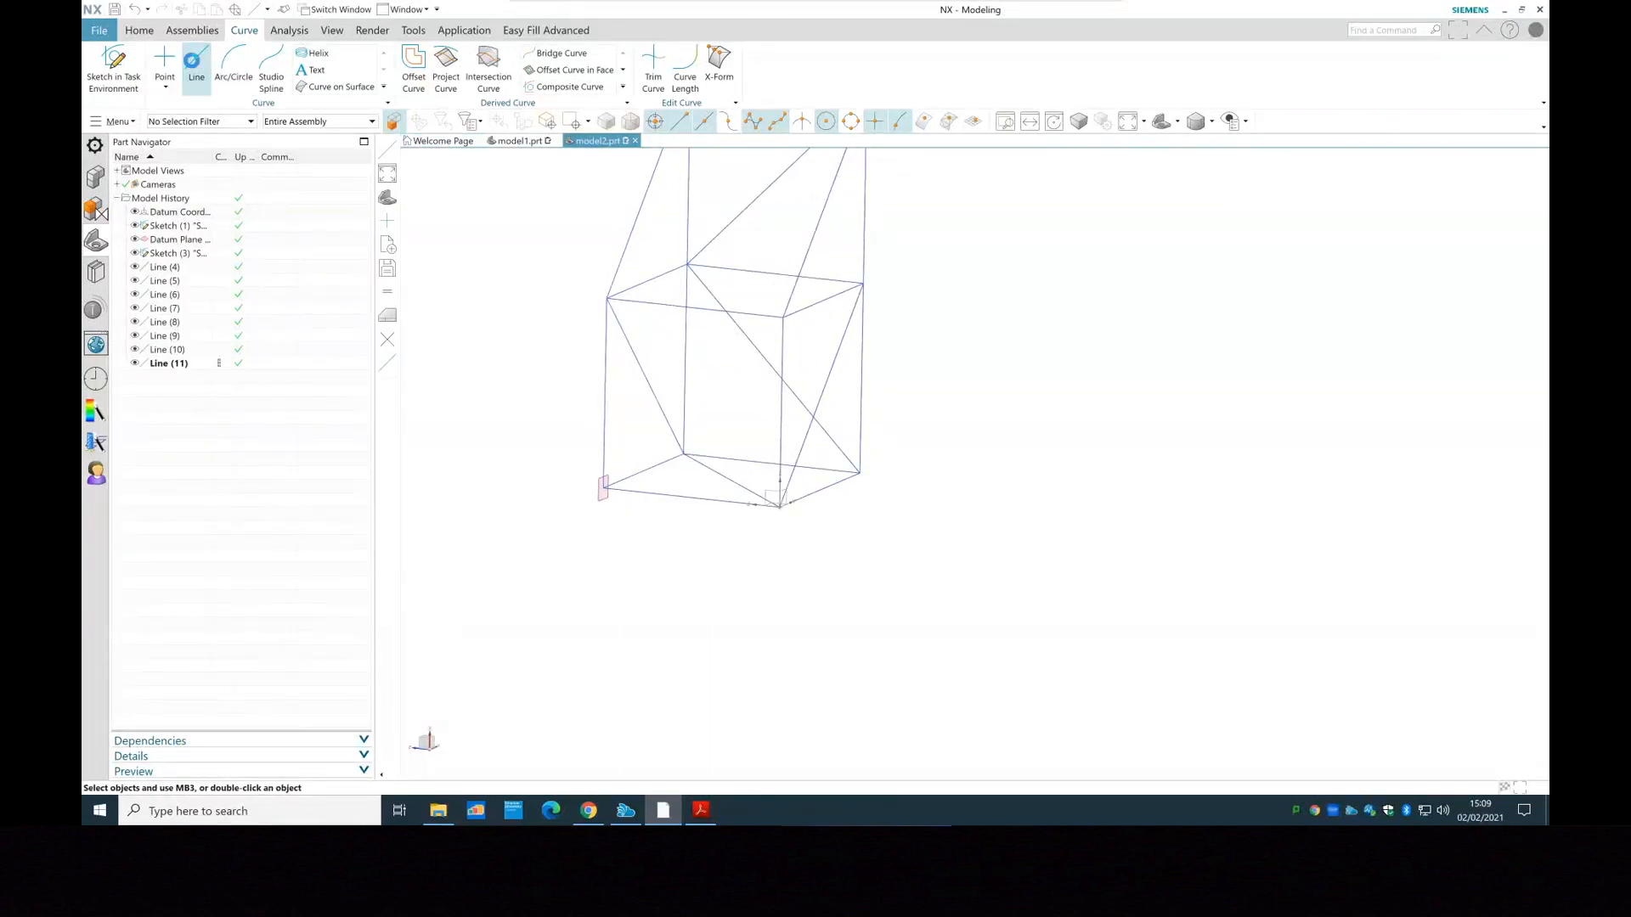
click(195, 63)
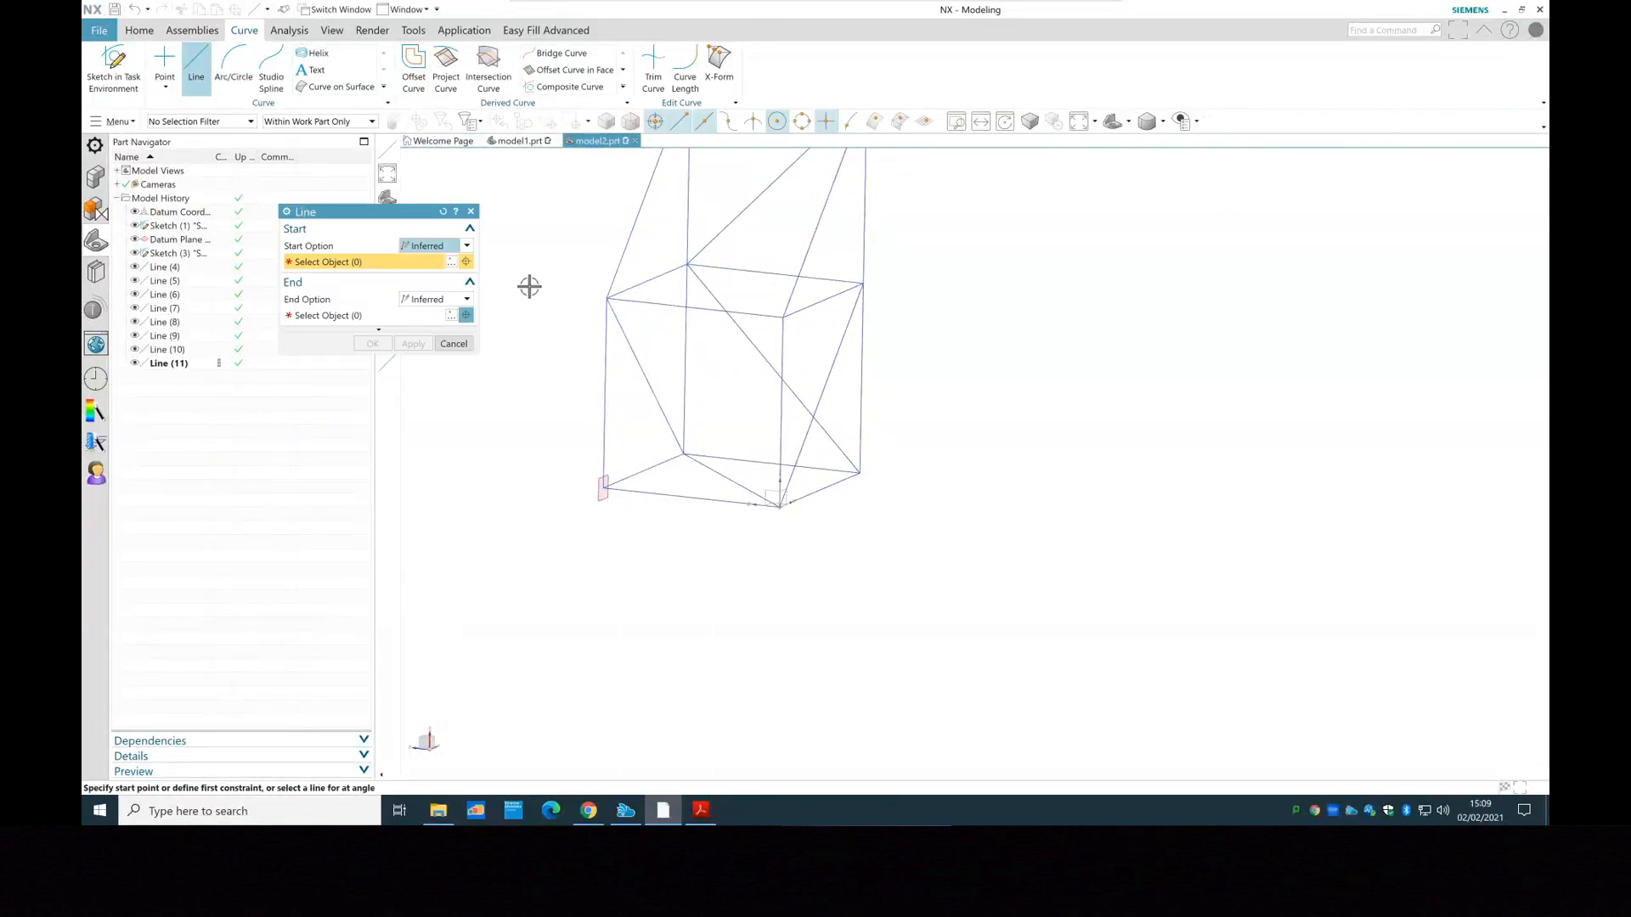
click(603, 489)
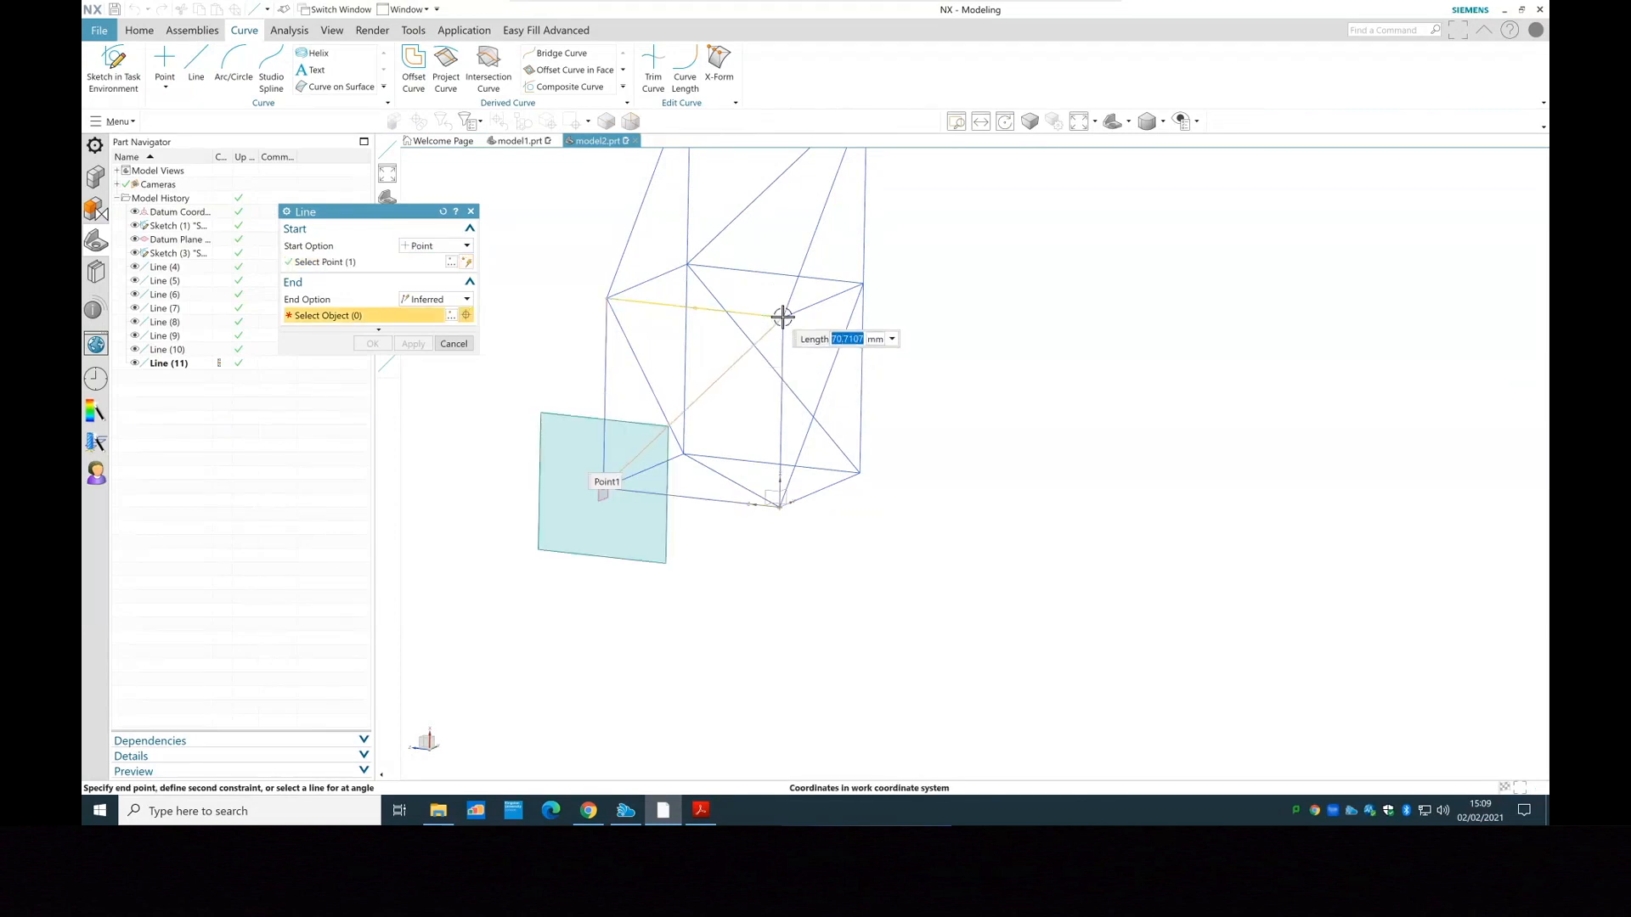
click(782, 316)
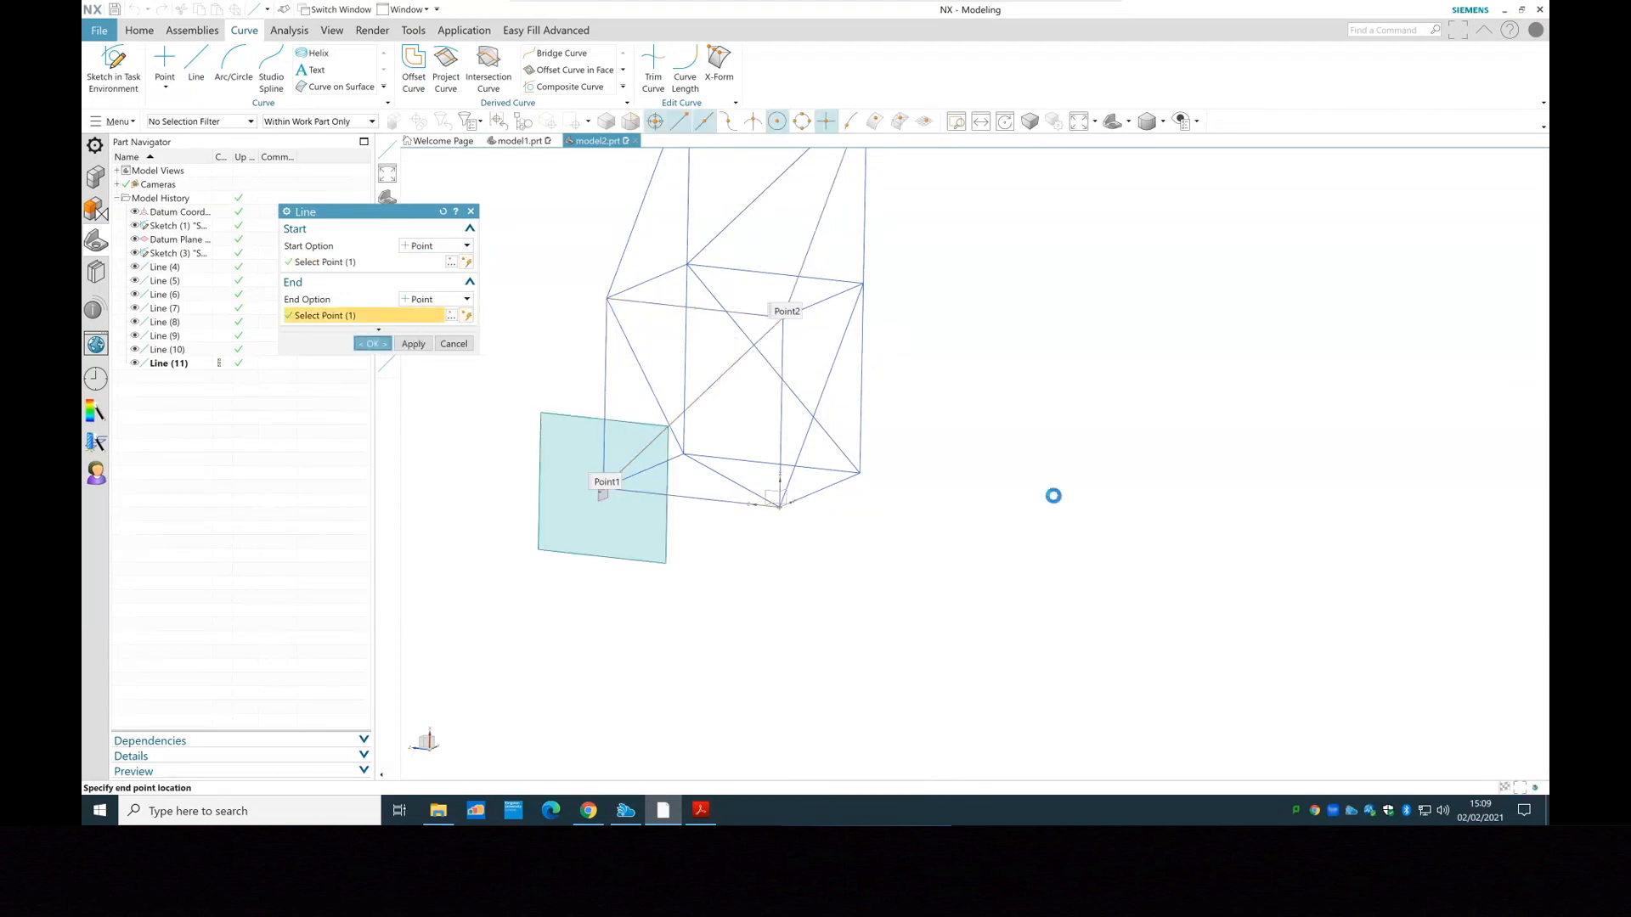
middle_click(1053, 495)
Step through the 3D lines in the model history, from Line (4) to Line (12), to examine each one in the wireframe
middle_drag(1067, 553, 841, 408)
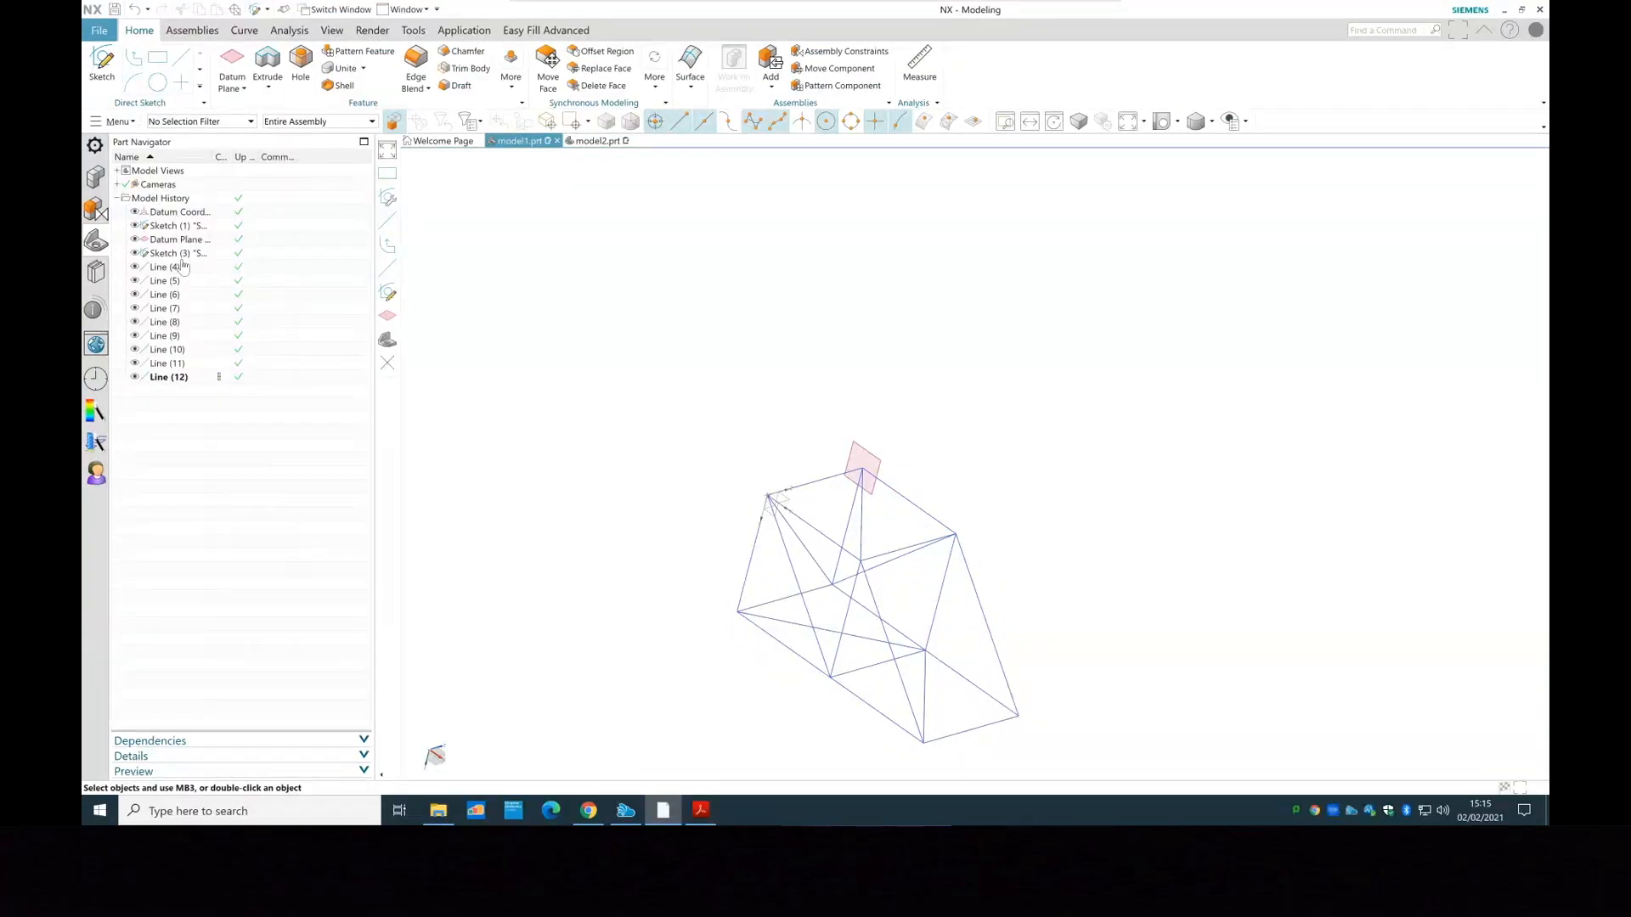
click(186, 270)
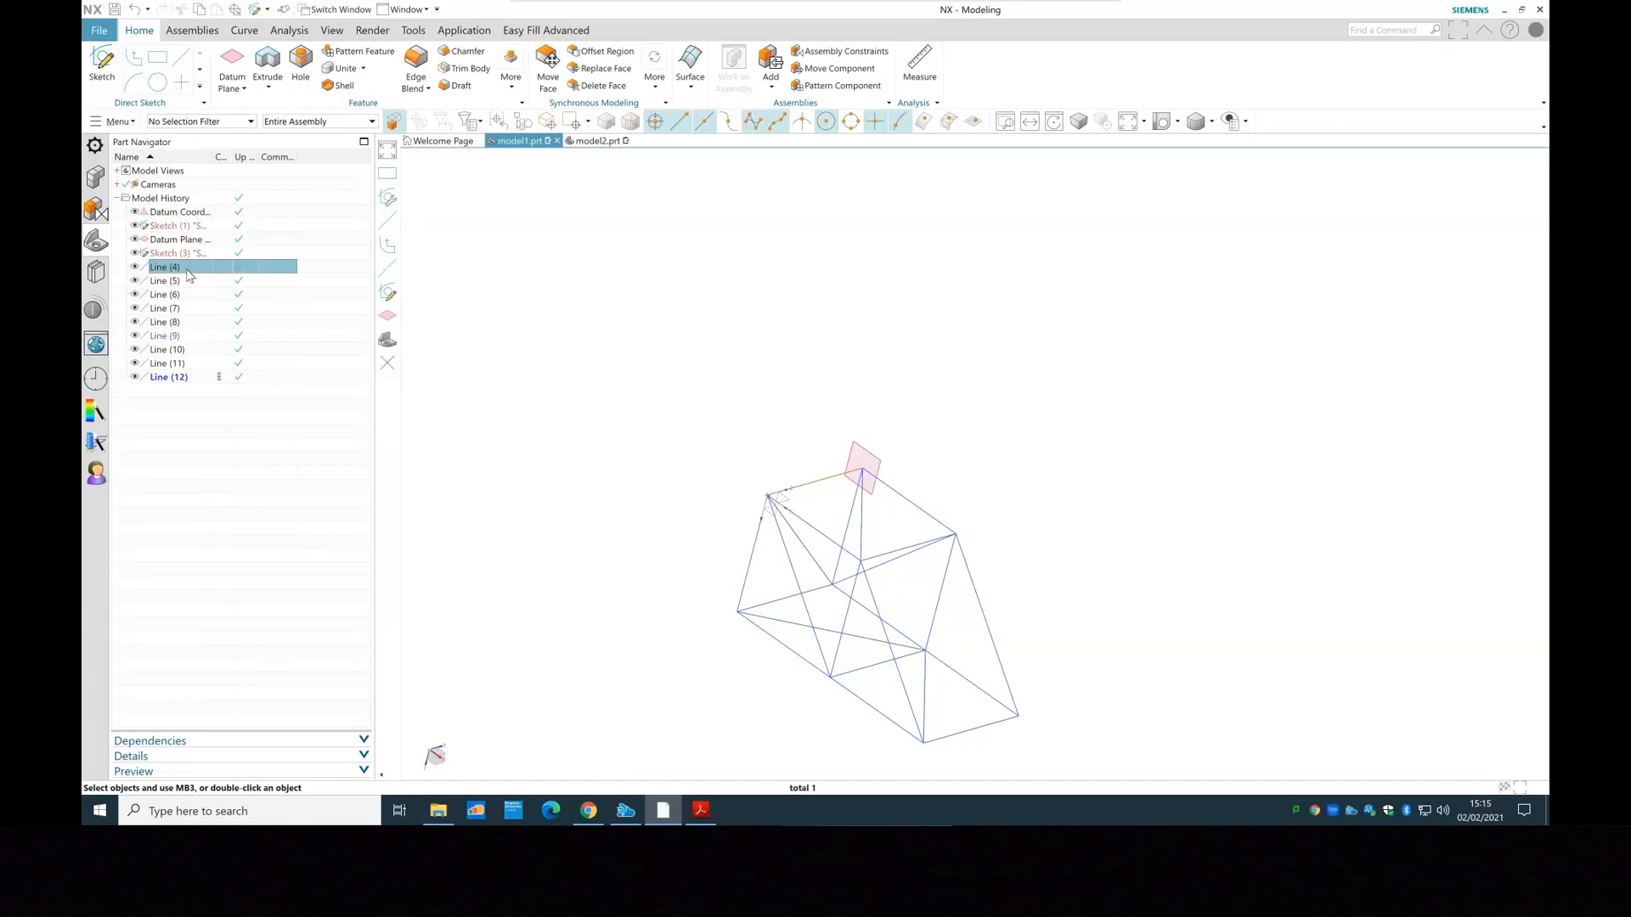
key(Down)
key(Down)
key(Down)
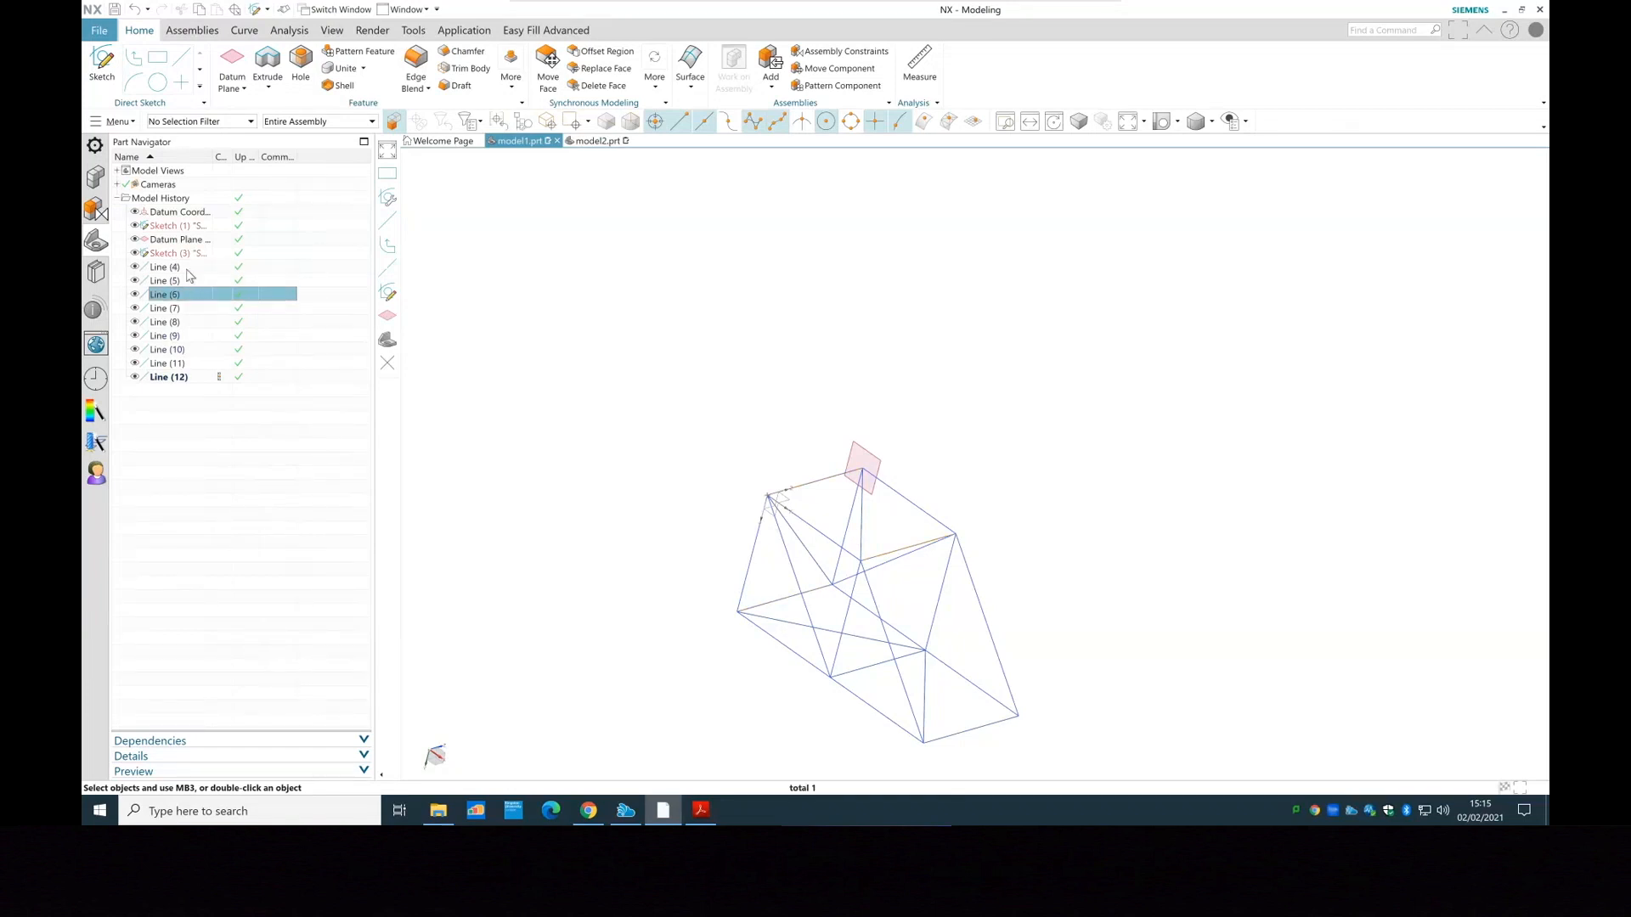
key(Down)
key(Down)
key(Down)
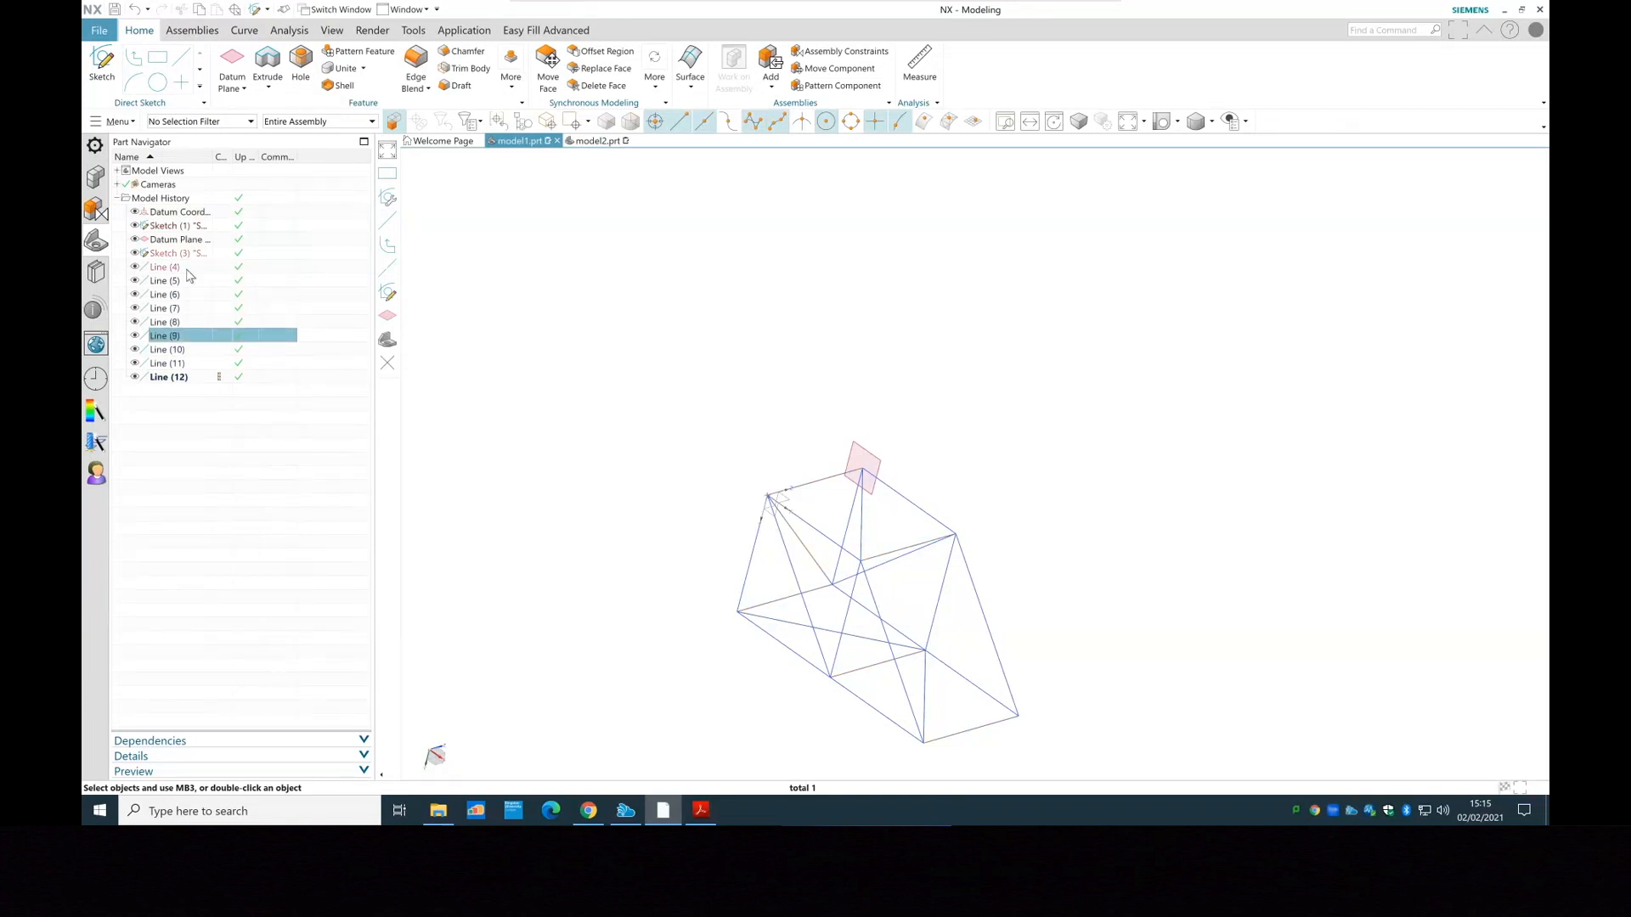
key(Down)
key(Down)
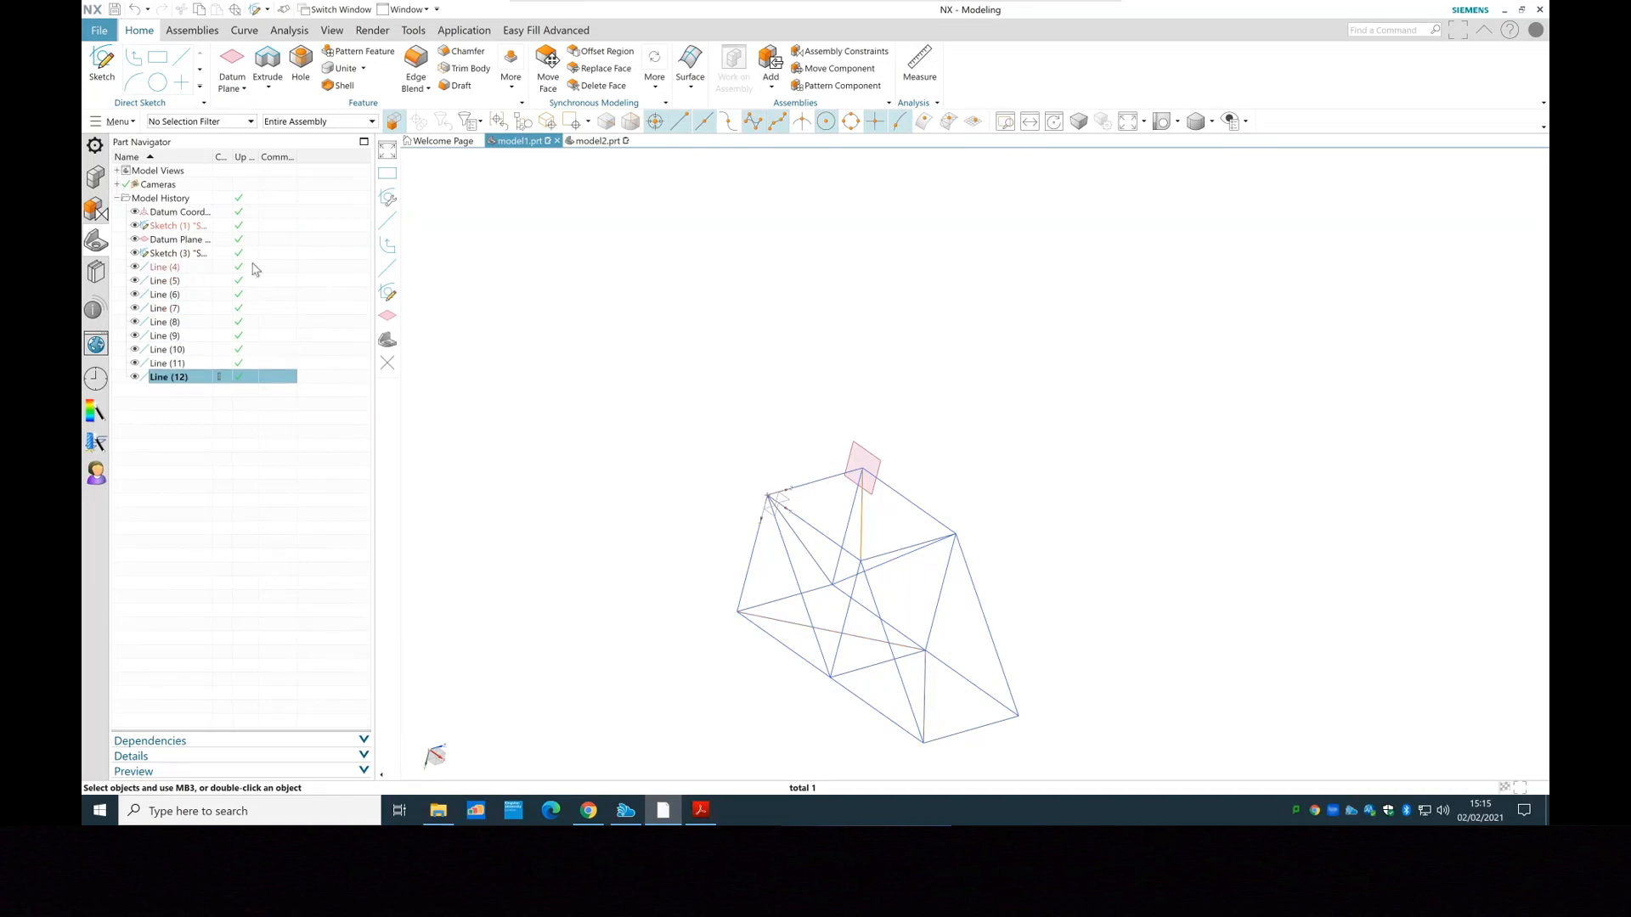
Start saving the part under a different name and browse to the Teaching folder inside My Files on the Desktop
click(102, 30)
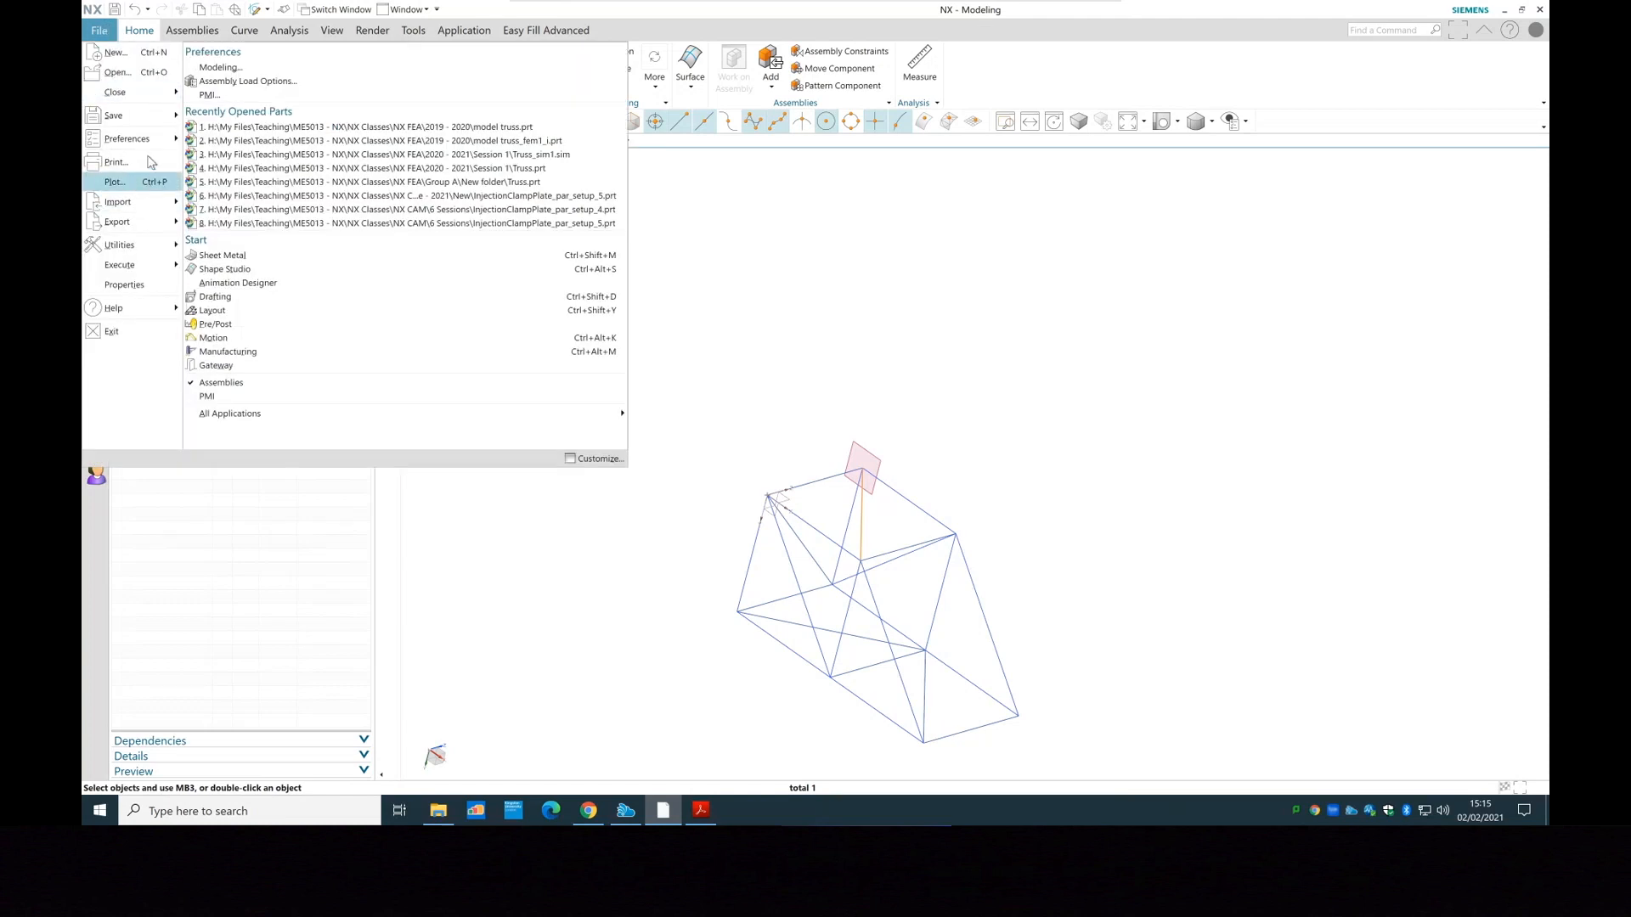
mouse_move(164, 112)
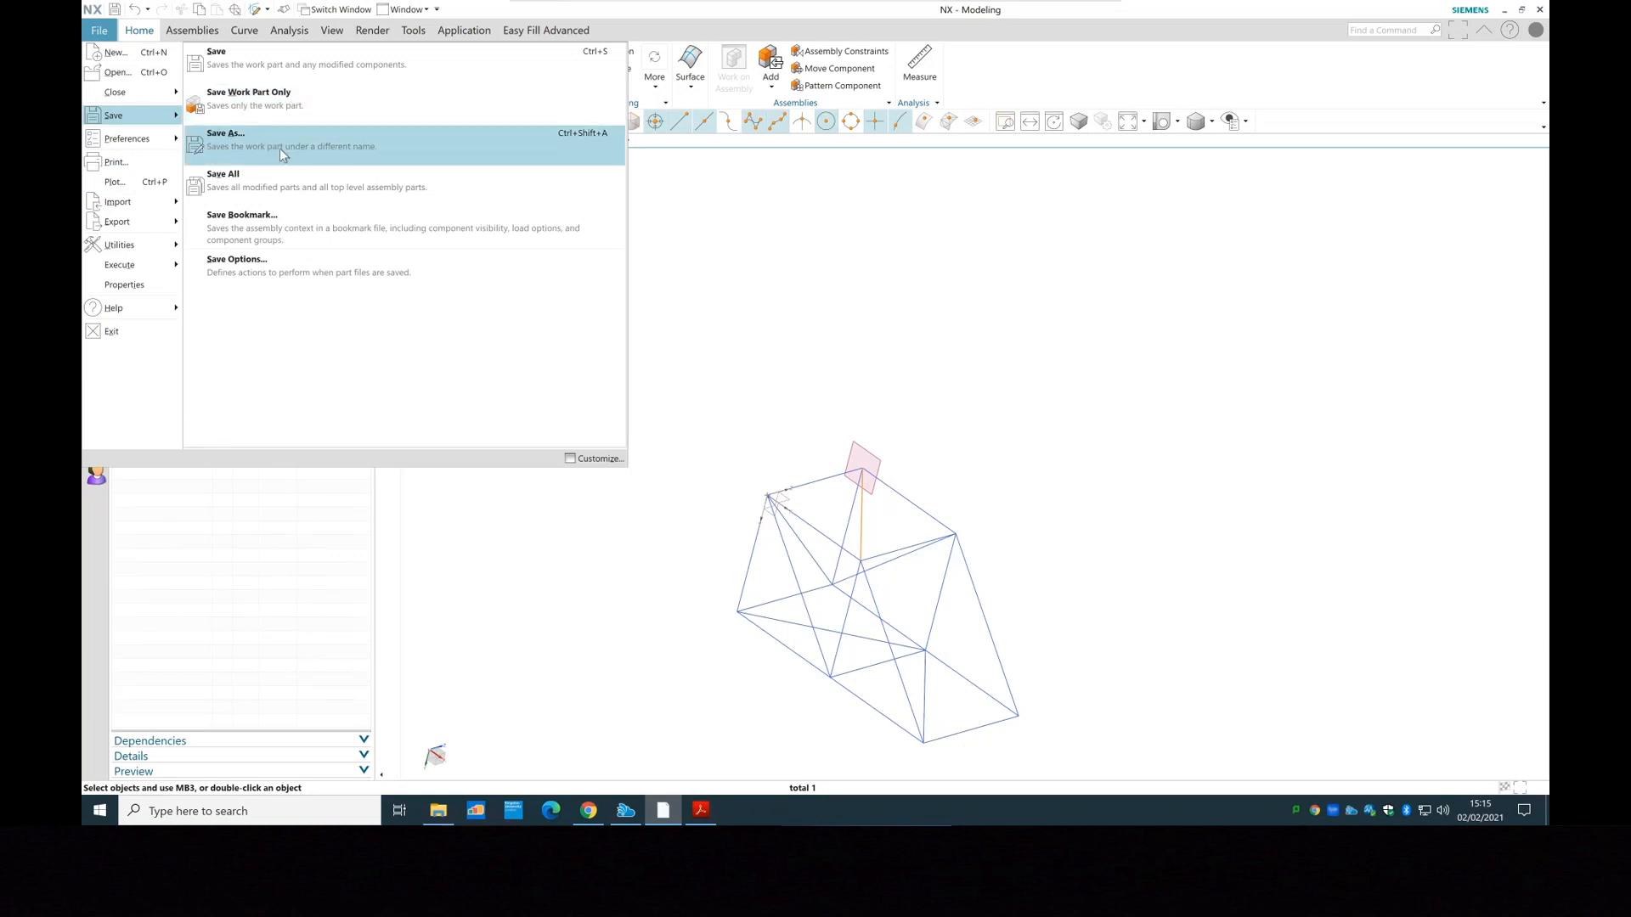
click(279, 146)
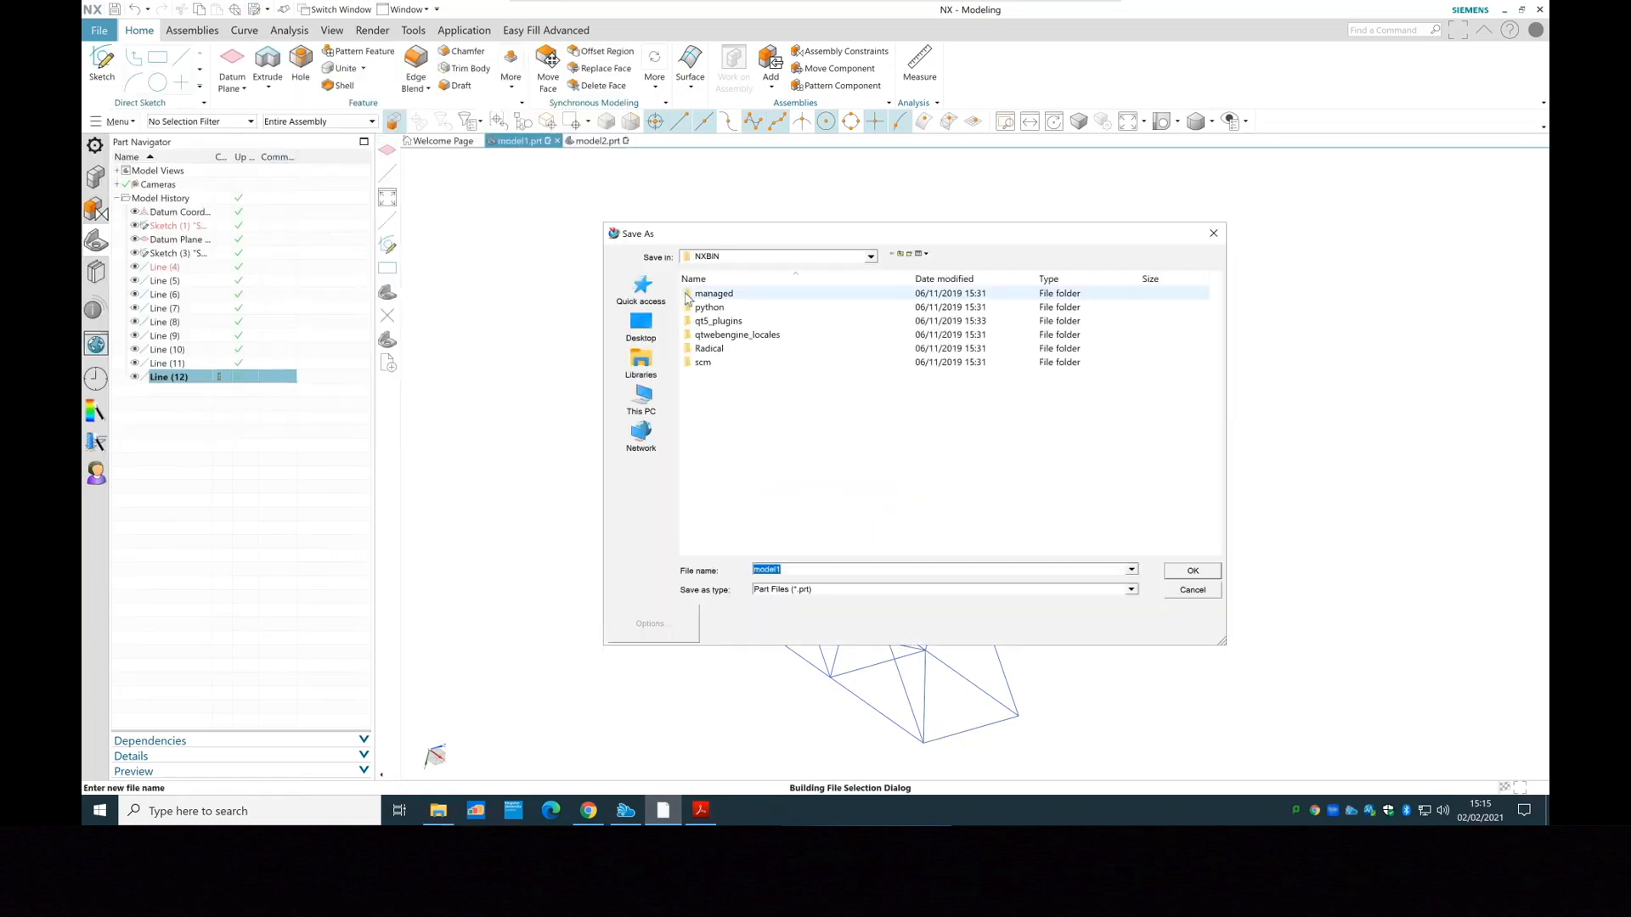
click(649, 339)
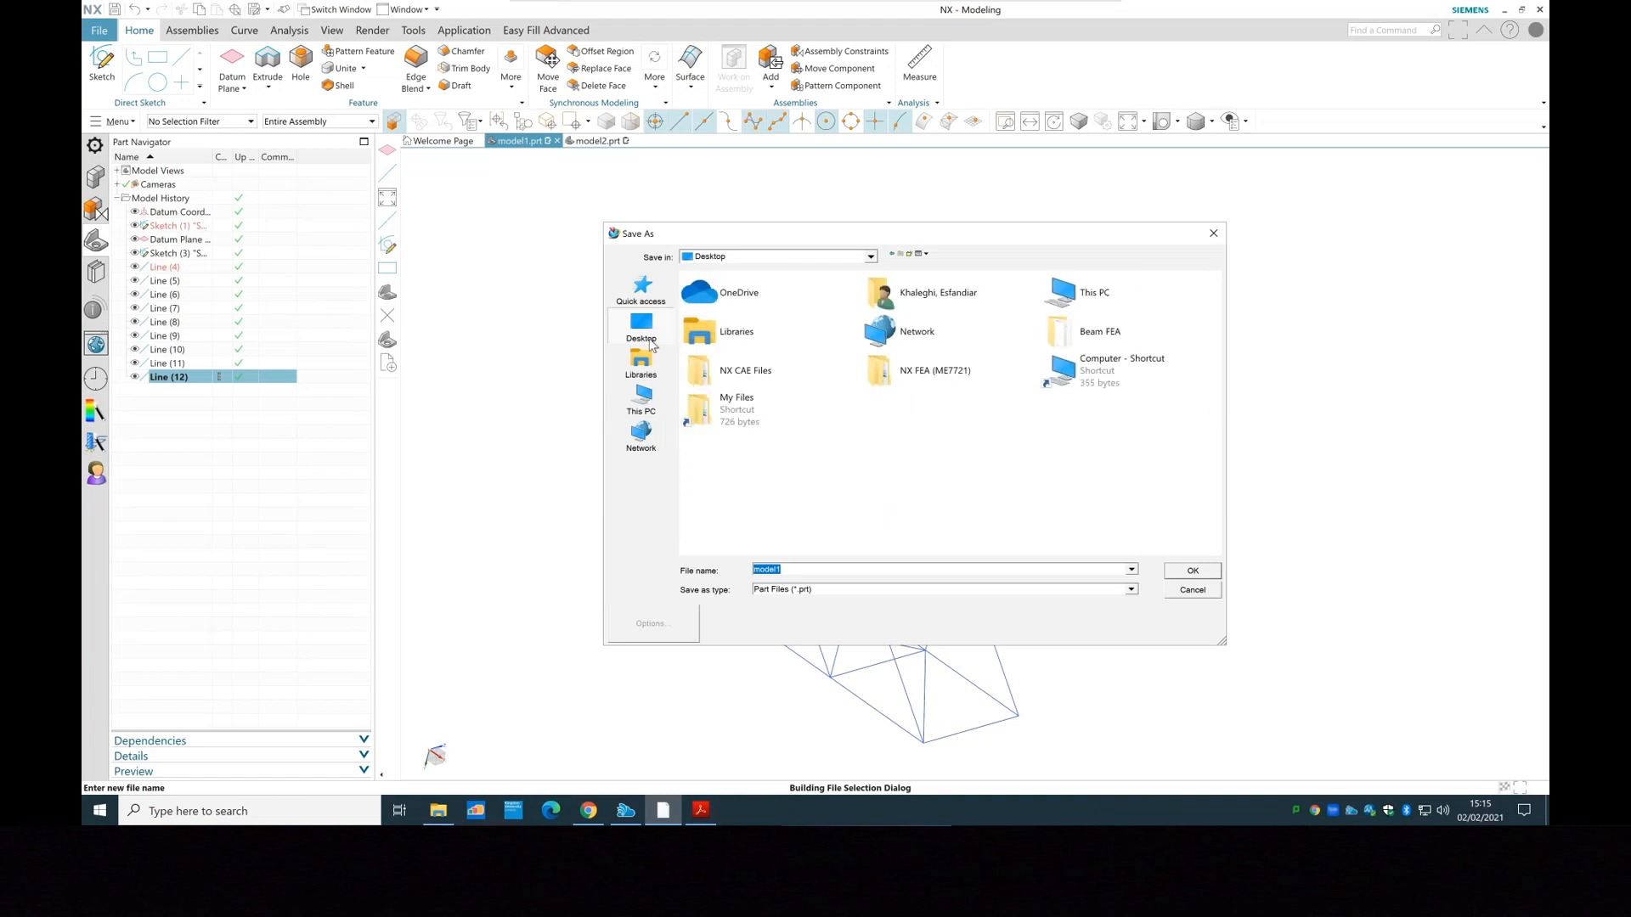
double_click(821, 423)
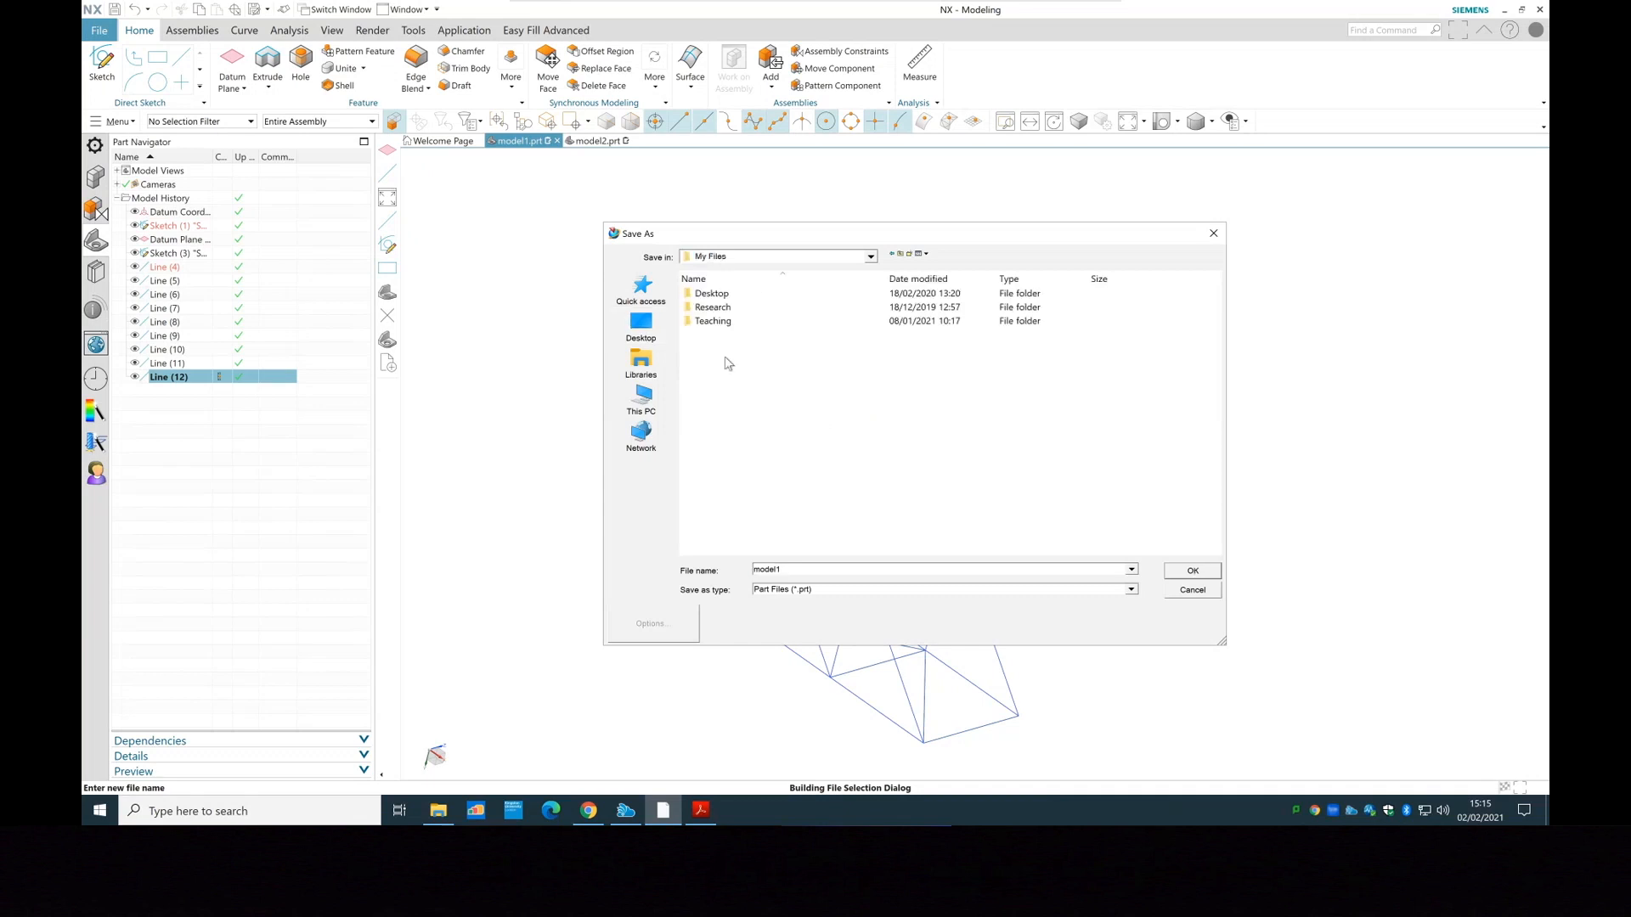
click(732, 322)
double_click(734, 322)
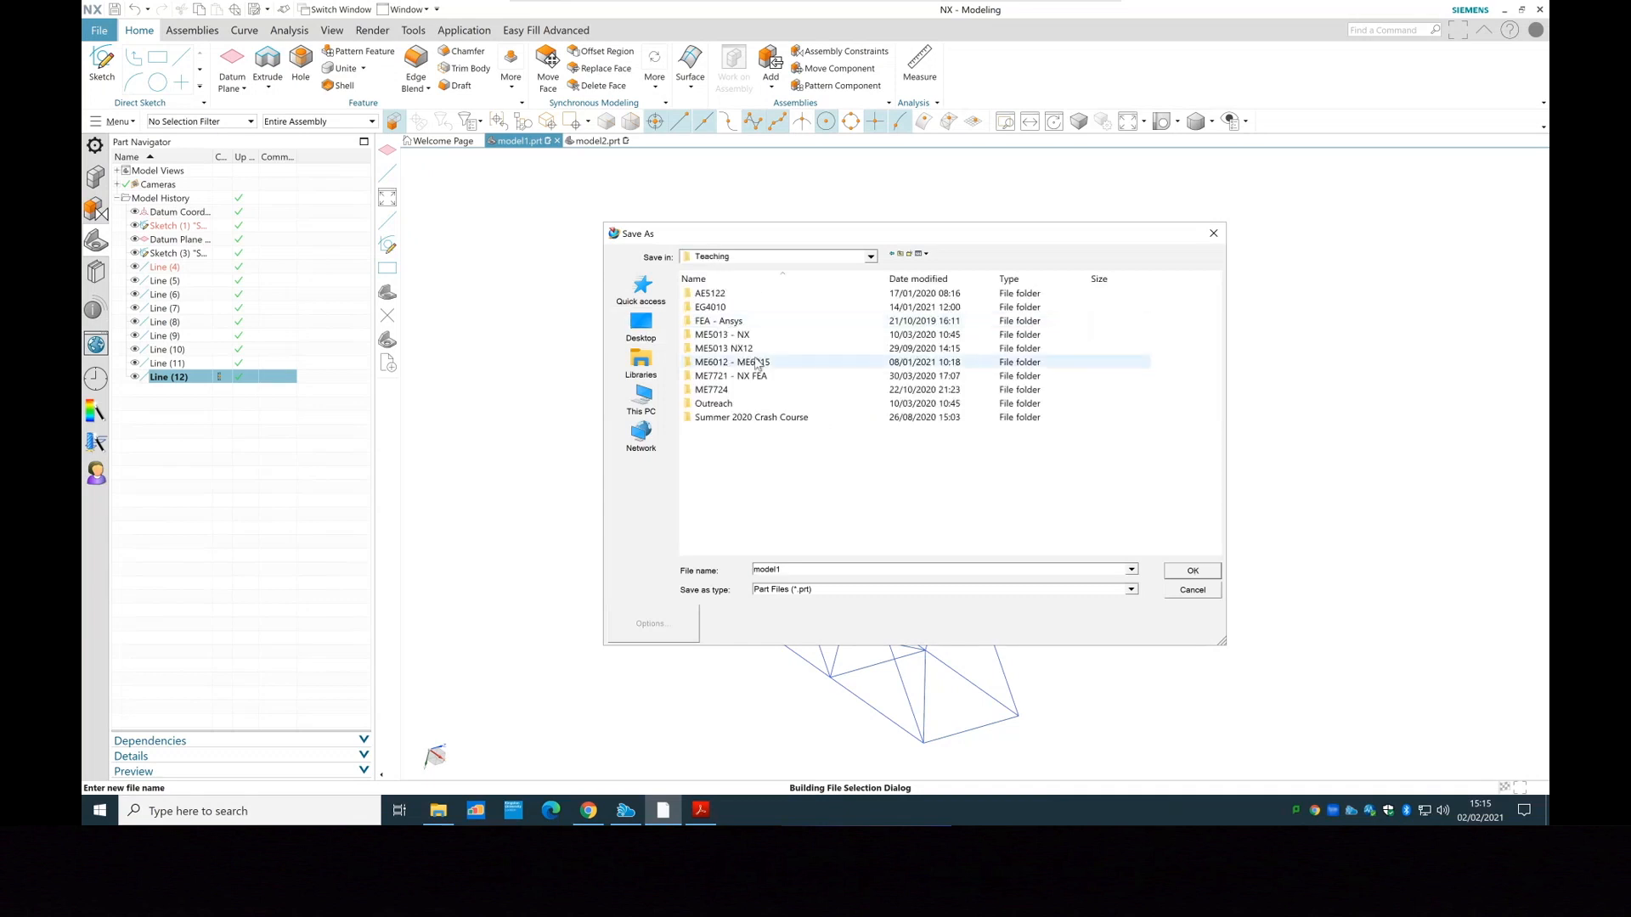
click(761, 349)
double_click(760, 349)
click(729, 293)
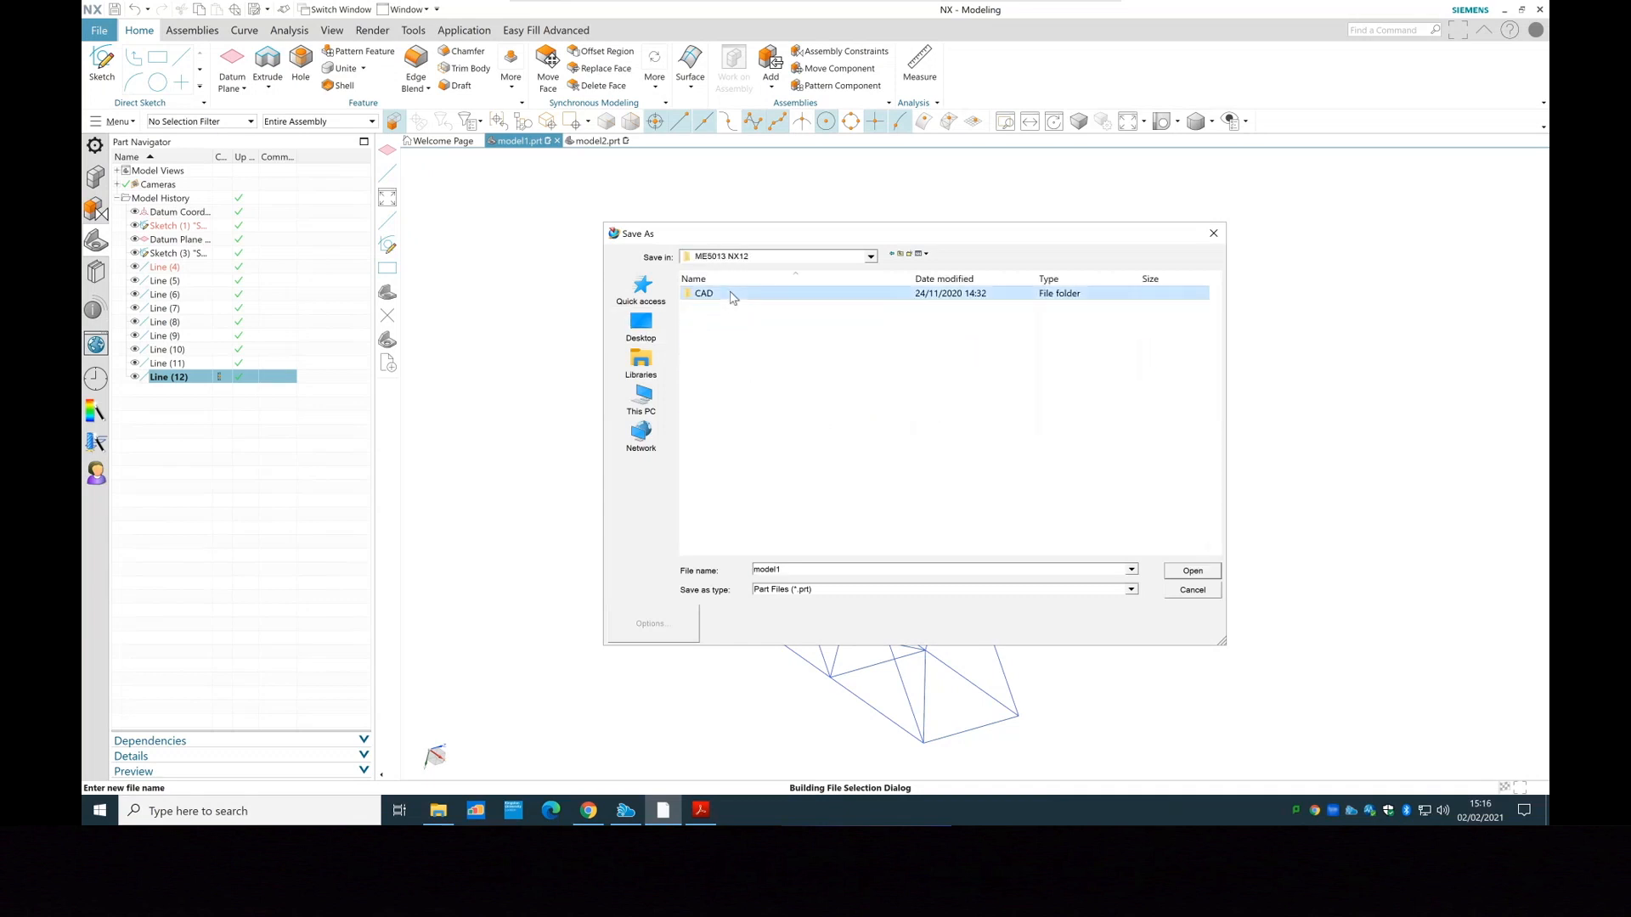
double_click(729, 294)
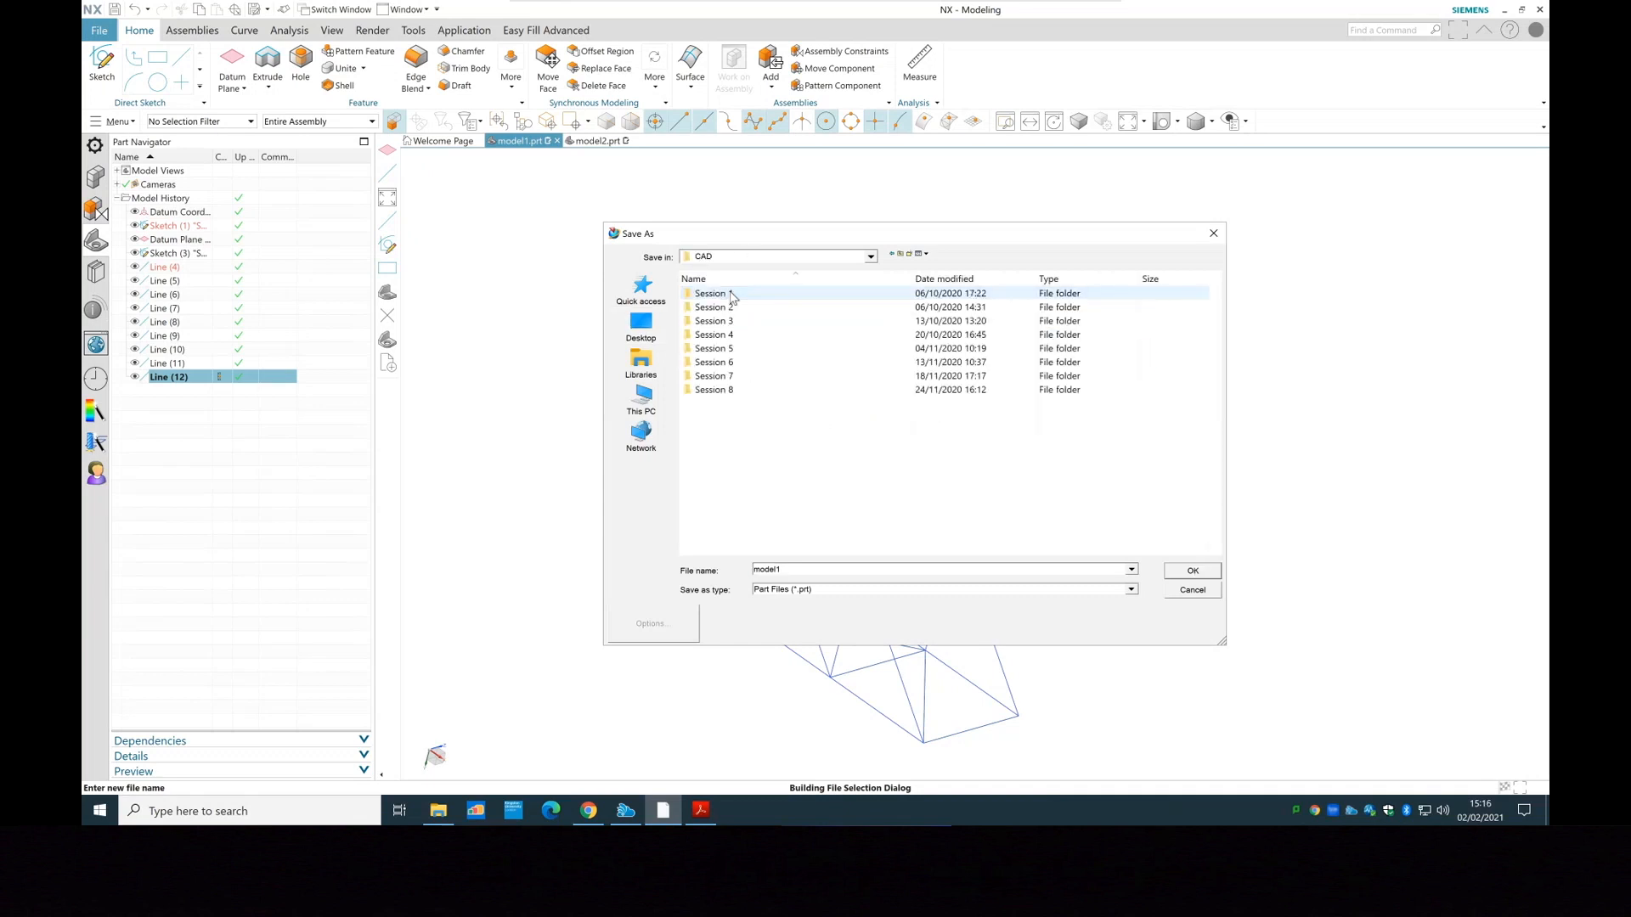
click(900, 254)
click(900, 255)
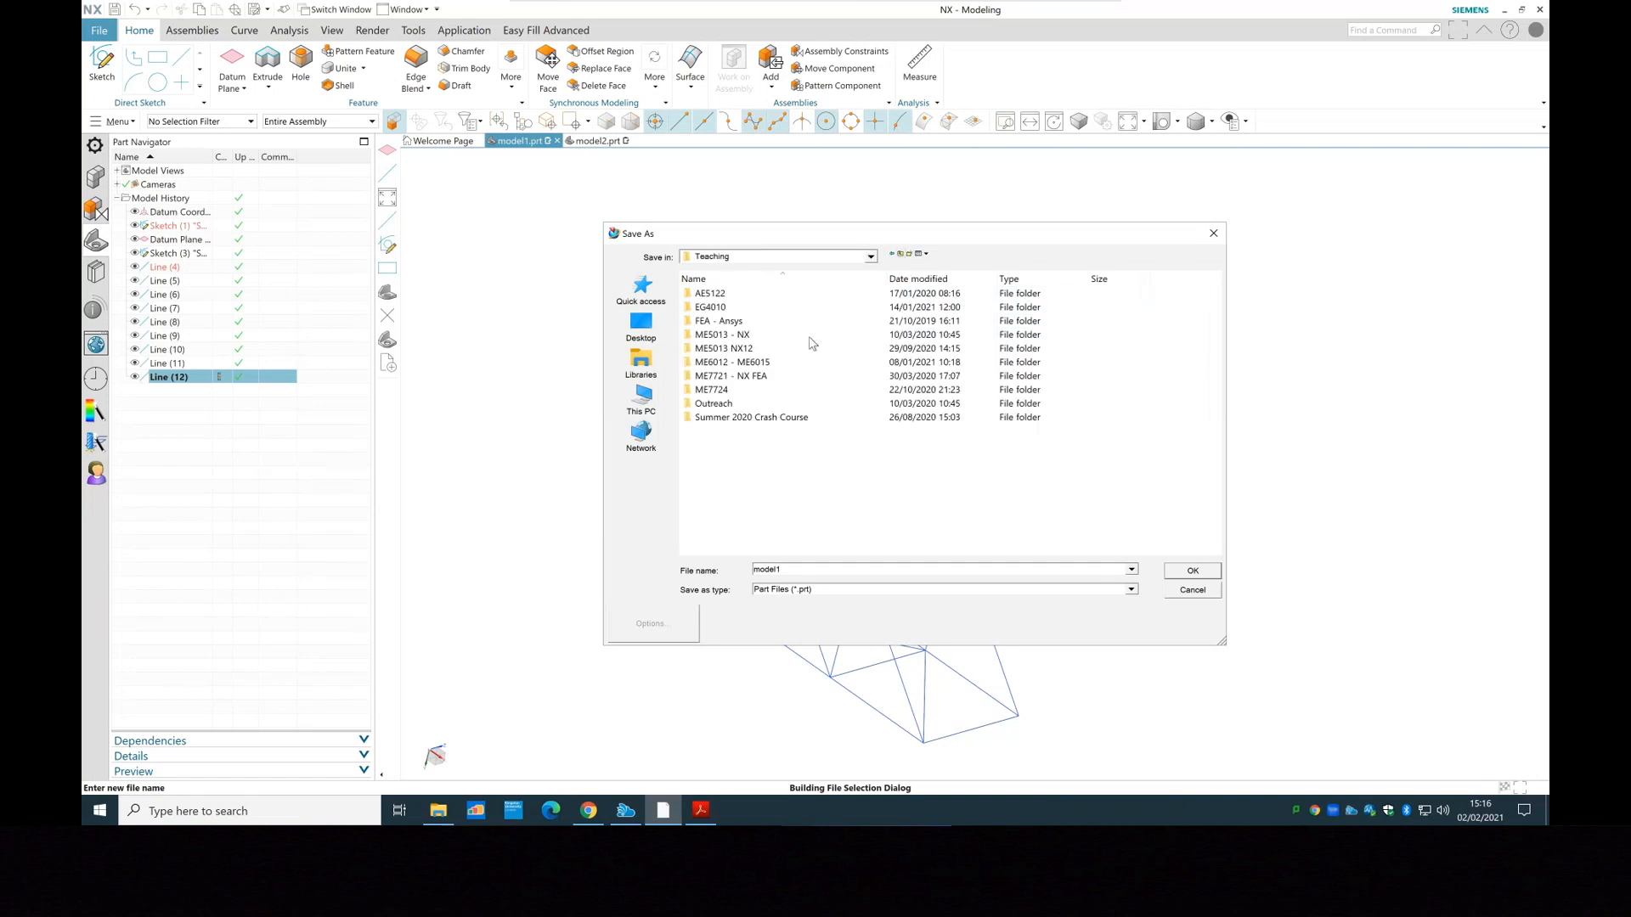
Browse the save location to ME5013 - NX, NX Classes, NX FEA, 2020 - 2021
click(730, 337)
double_click(729, 336)
double_click(722, 294)
double_click(720, 320)
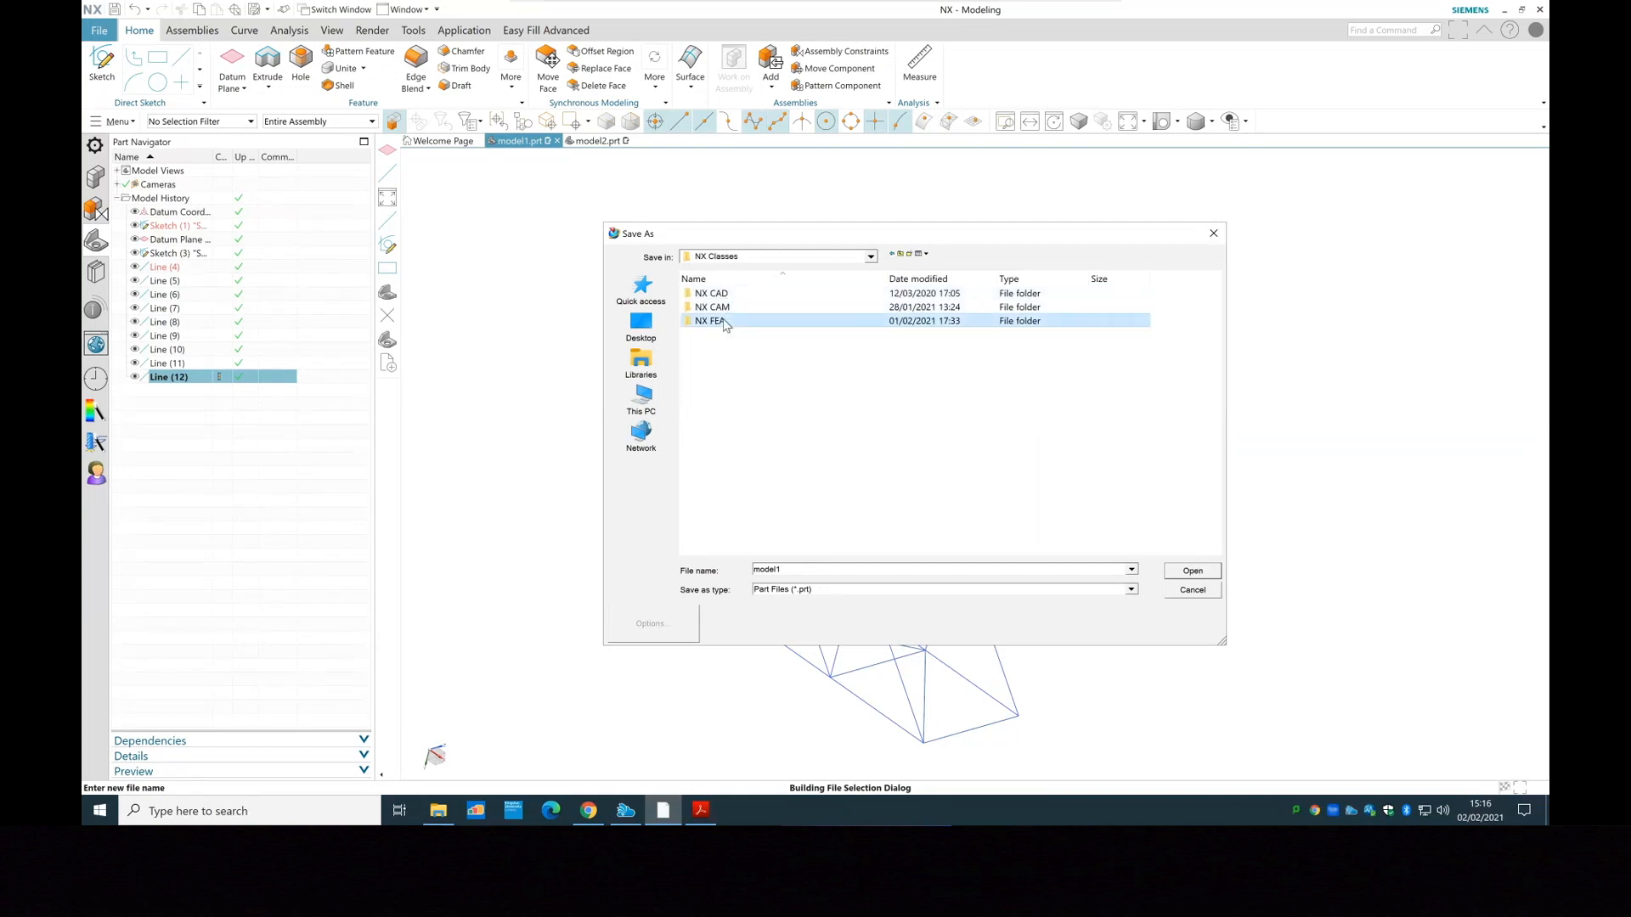
click(725, 308)
double_click(724, 309)
Create a new folder named Tutorial 1 inside 2020 - 2021 and open it as the save location
right_click(728, 316)
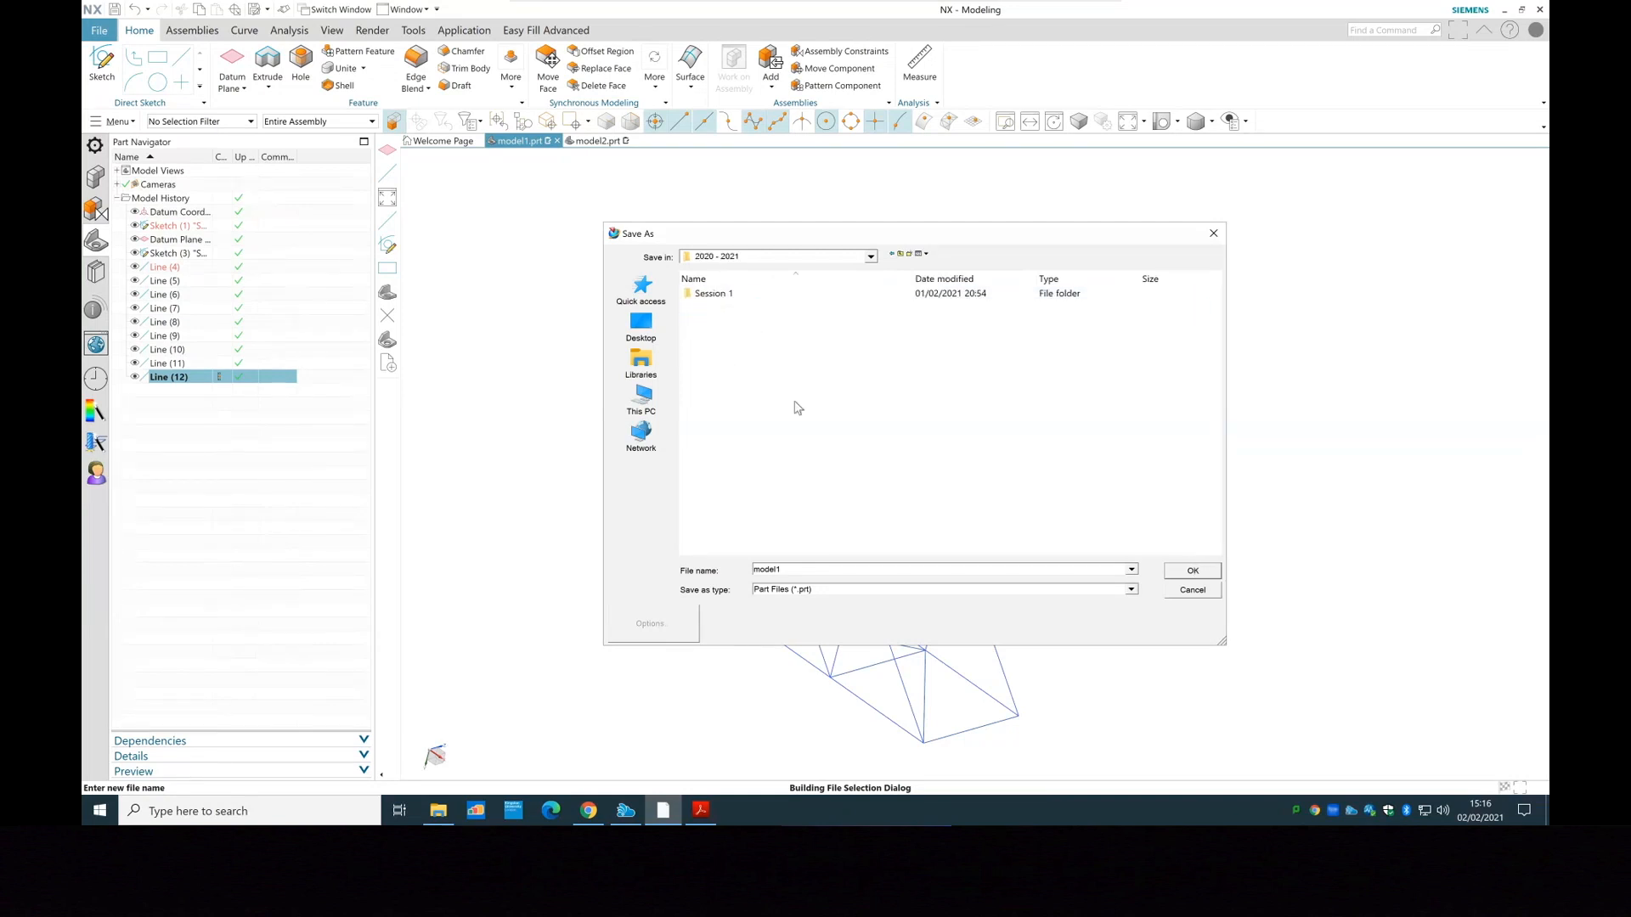
click(907, 450)
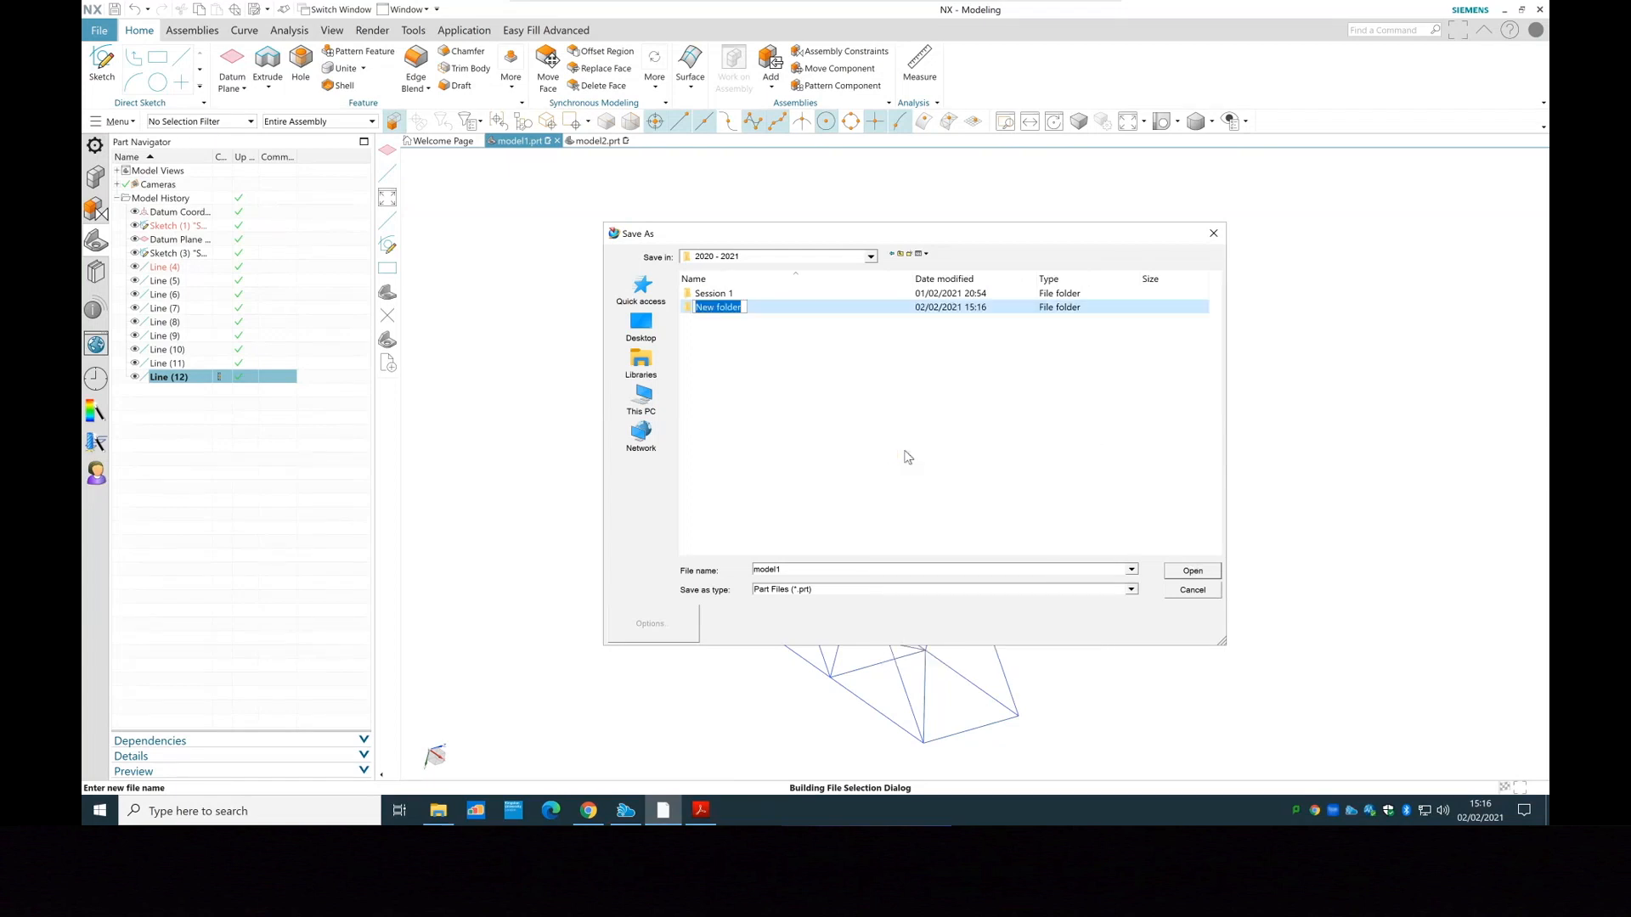
text(Tutorial 1)
key(Return)
double_click(734, 309)
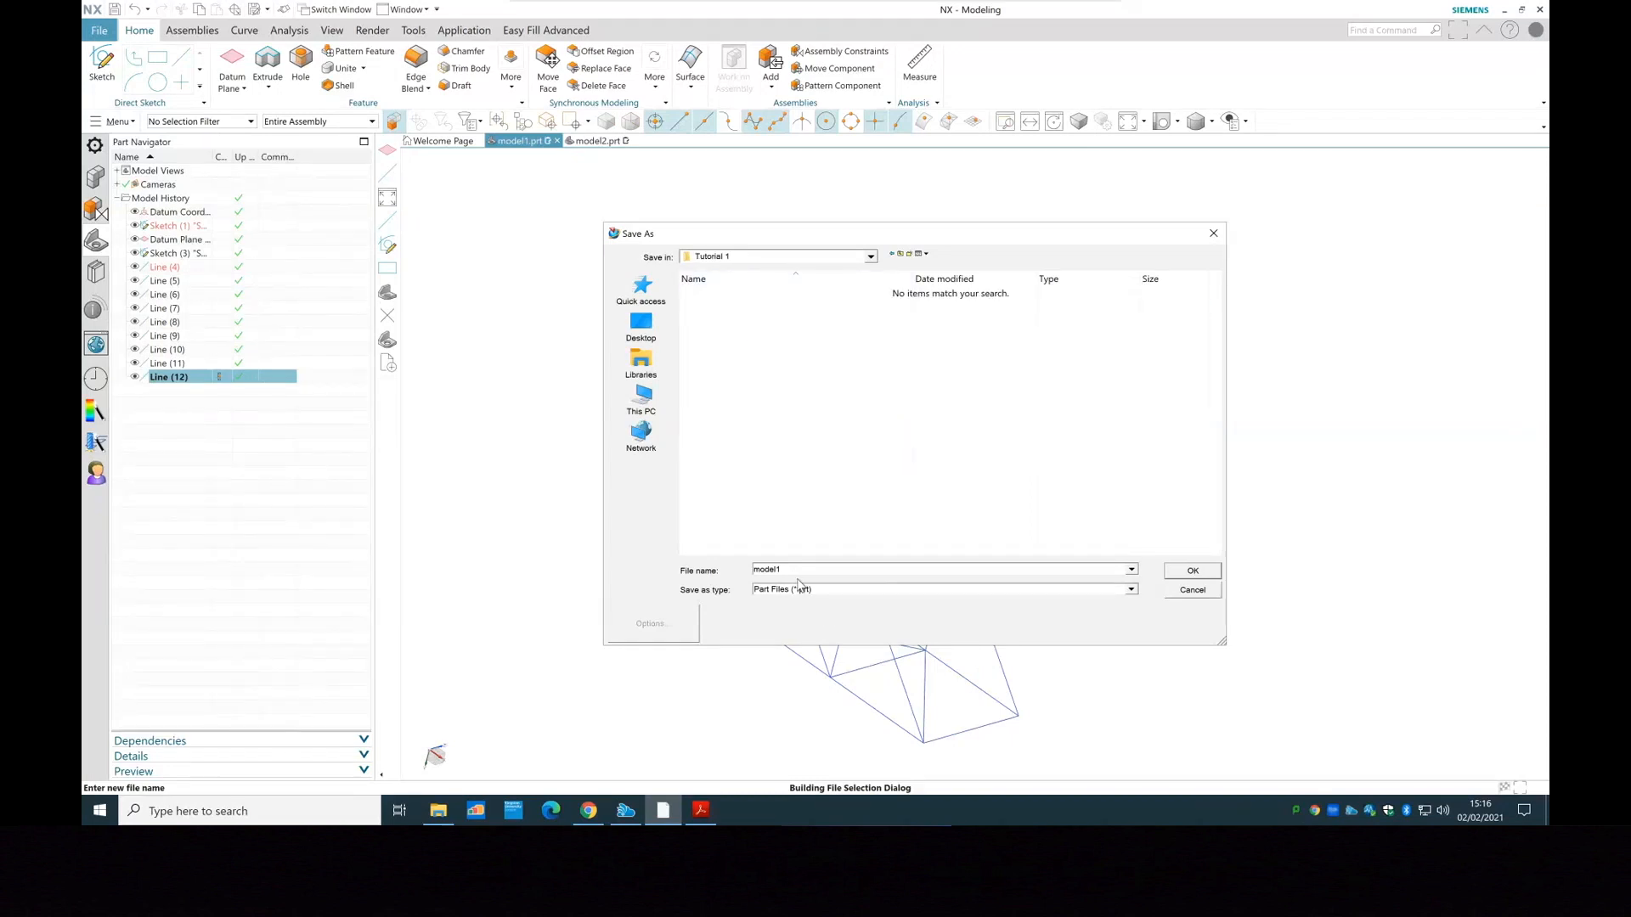
Name the part file Truss and save it in the Tutorial 1 folder
drag(789, 567, 689, 564)
text(T)
click(1202, 575)
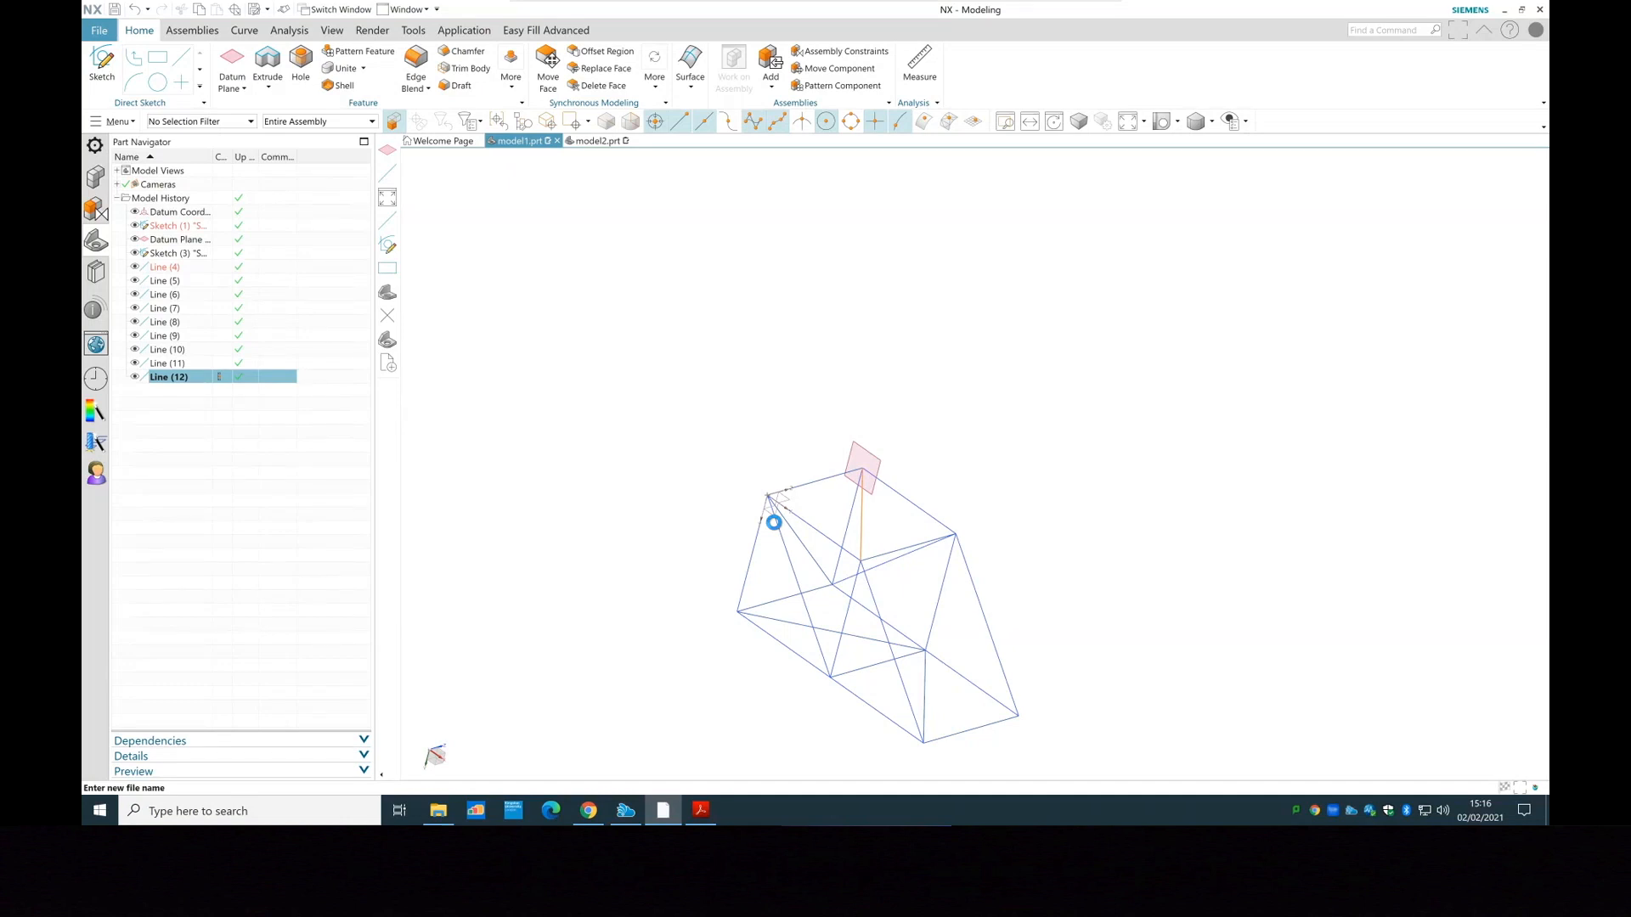
Switch to File Explorer, check the Tutorial 1 folder for the saved Truss part, and return to NX
click(436, 811)
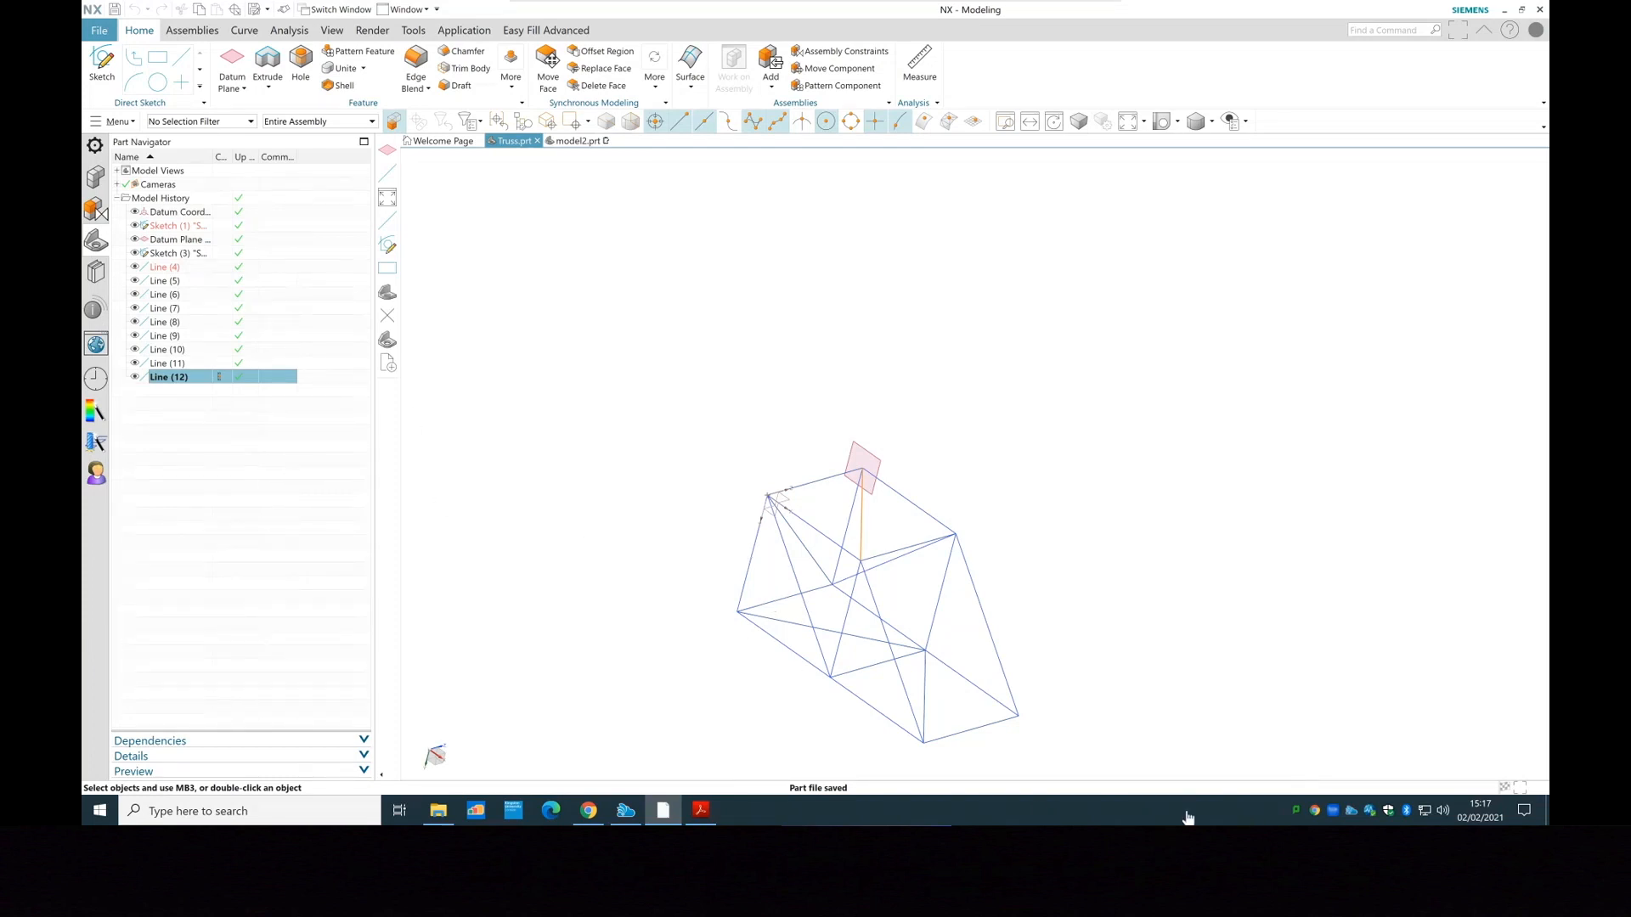
click(441, 811)
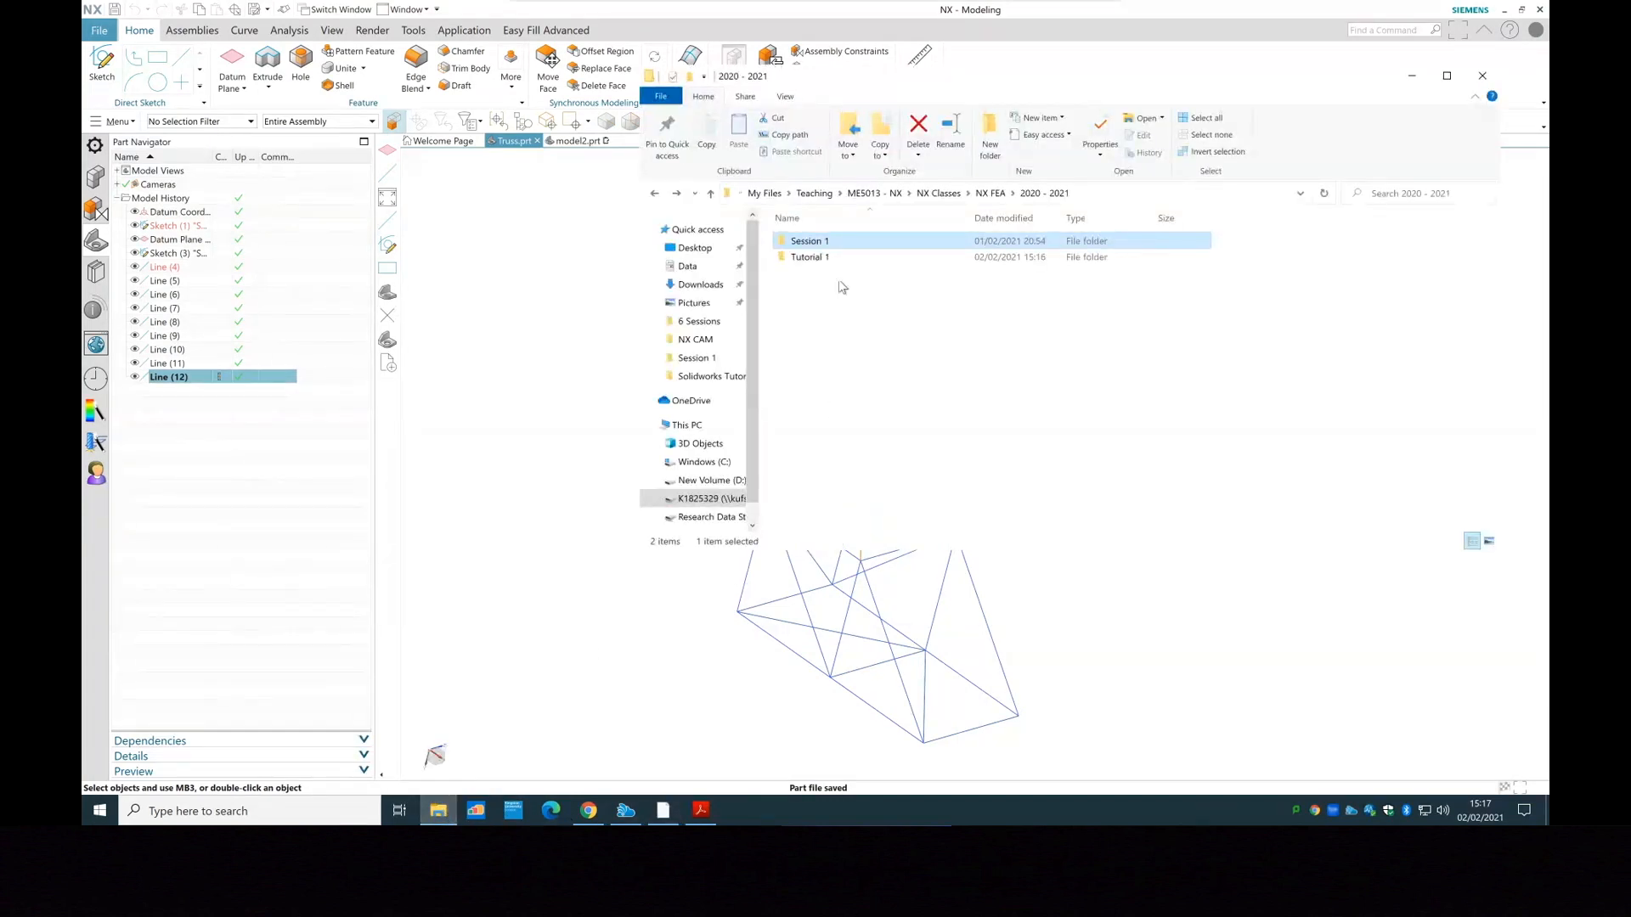
double_click(824, 256)
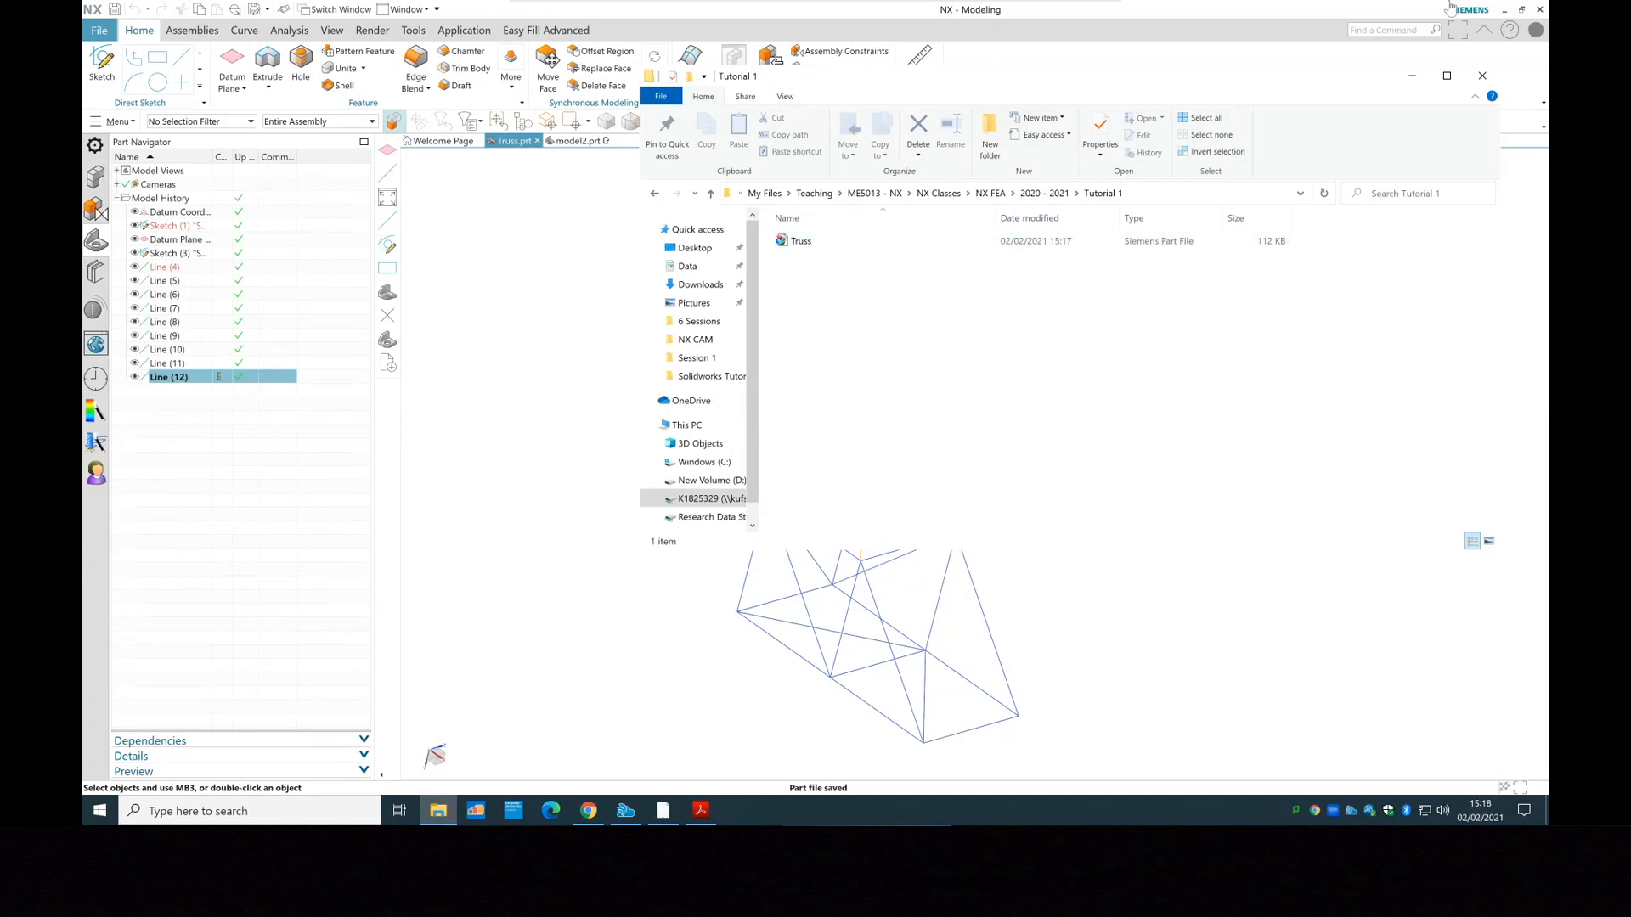
click(1417, 77)
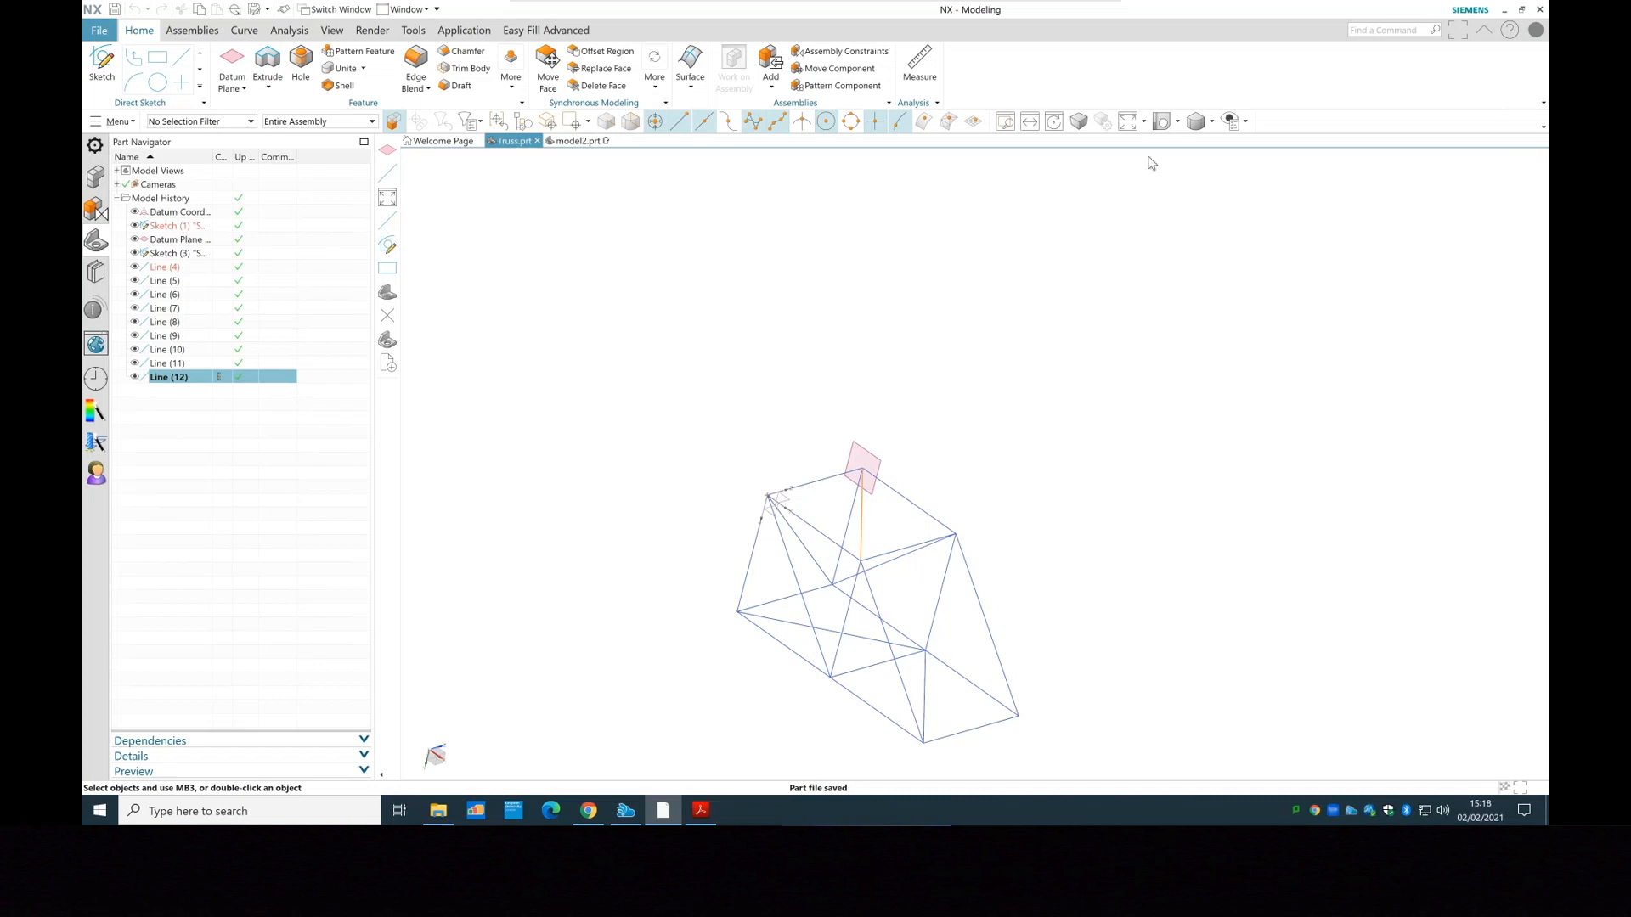
Switch the Truss part from Modeling to the Pre/Post application
click(100, 31)
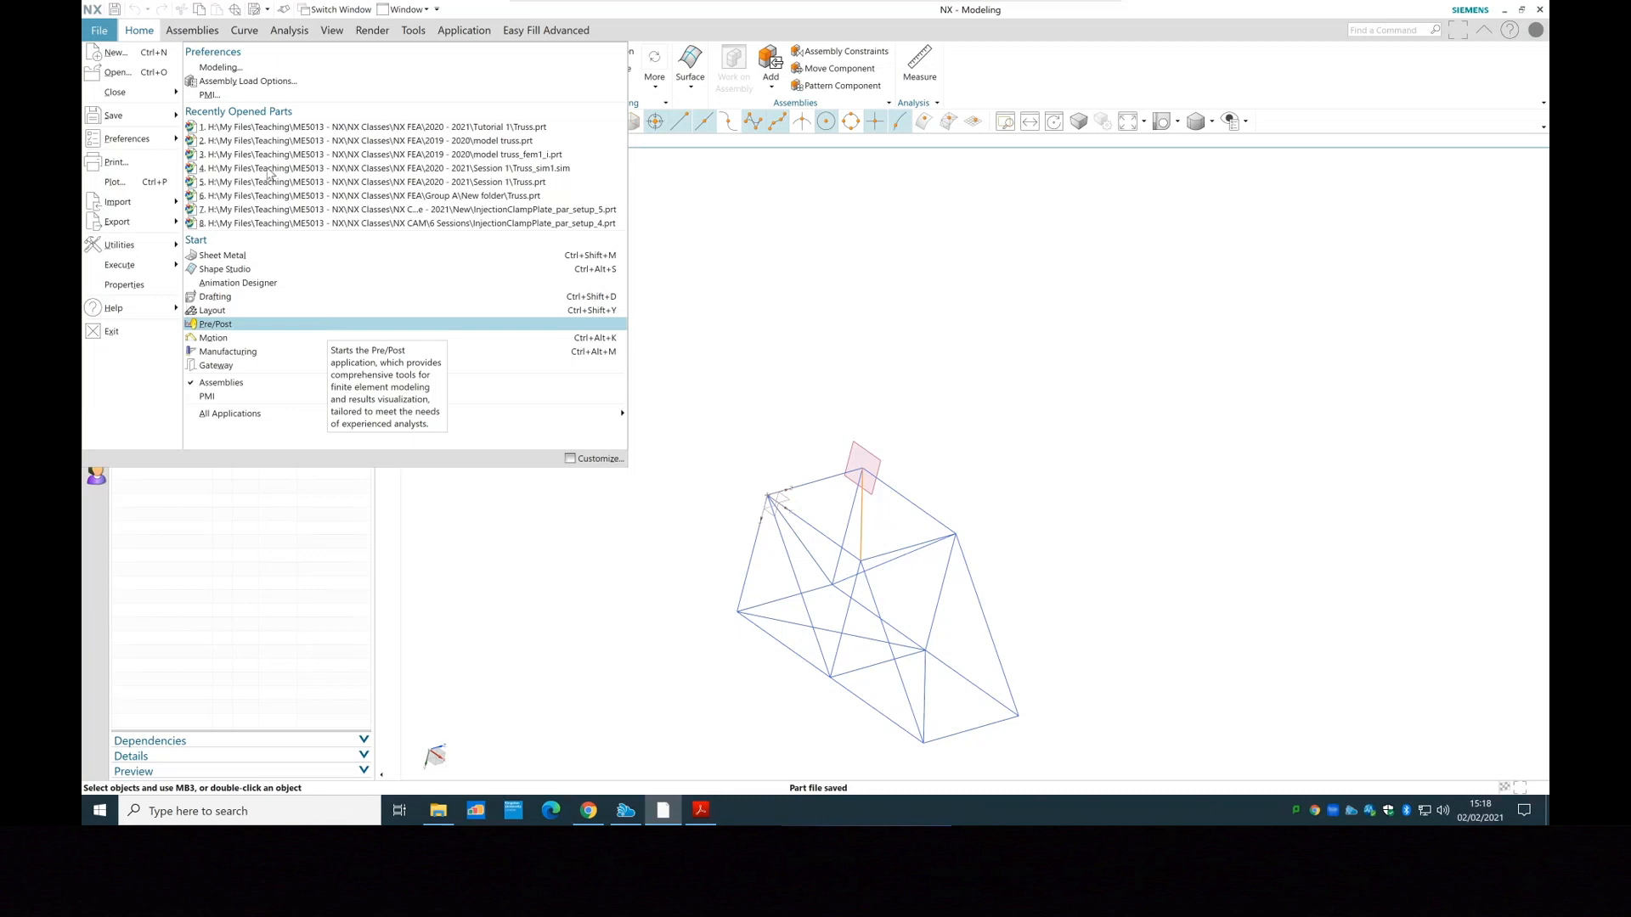
click(99, 31)
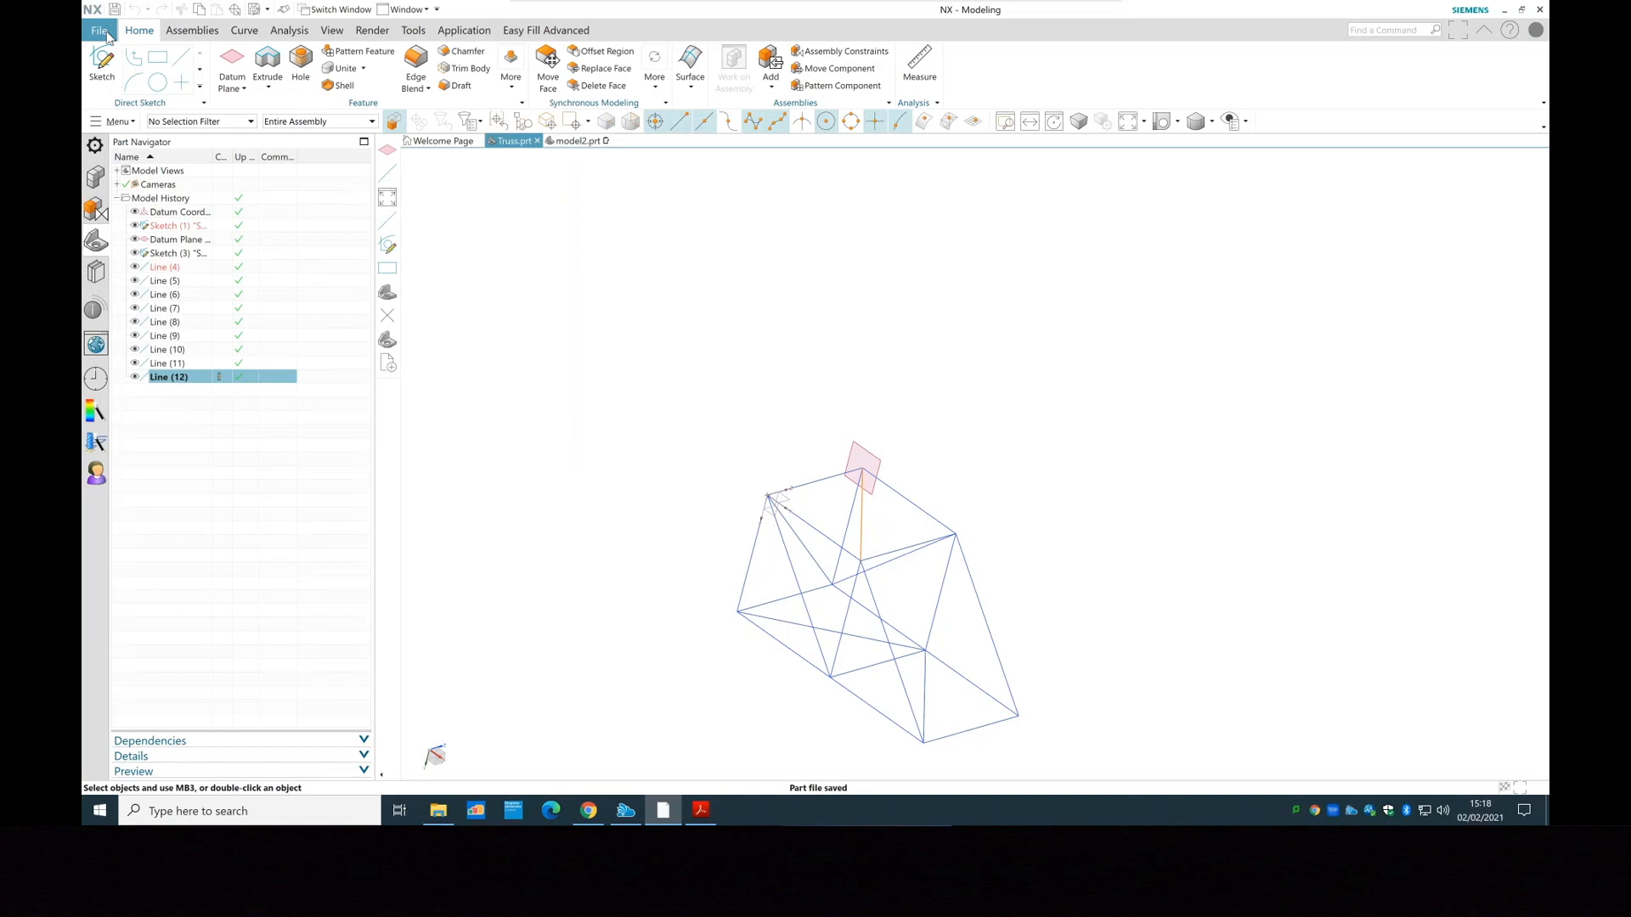
click(108, 34)
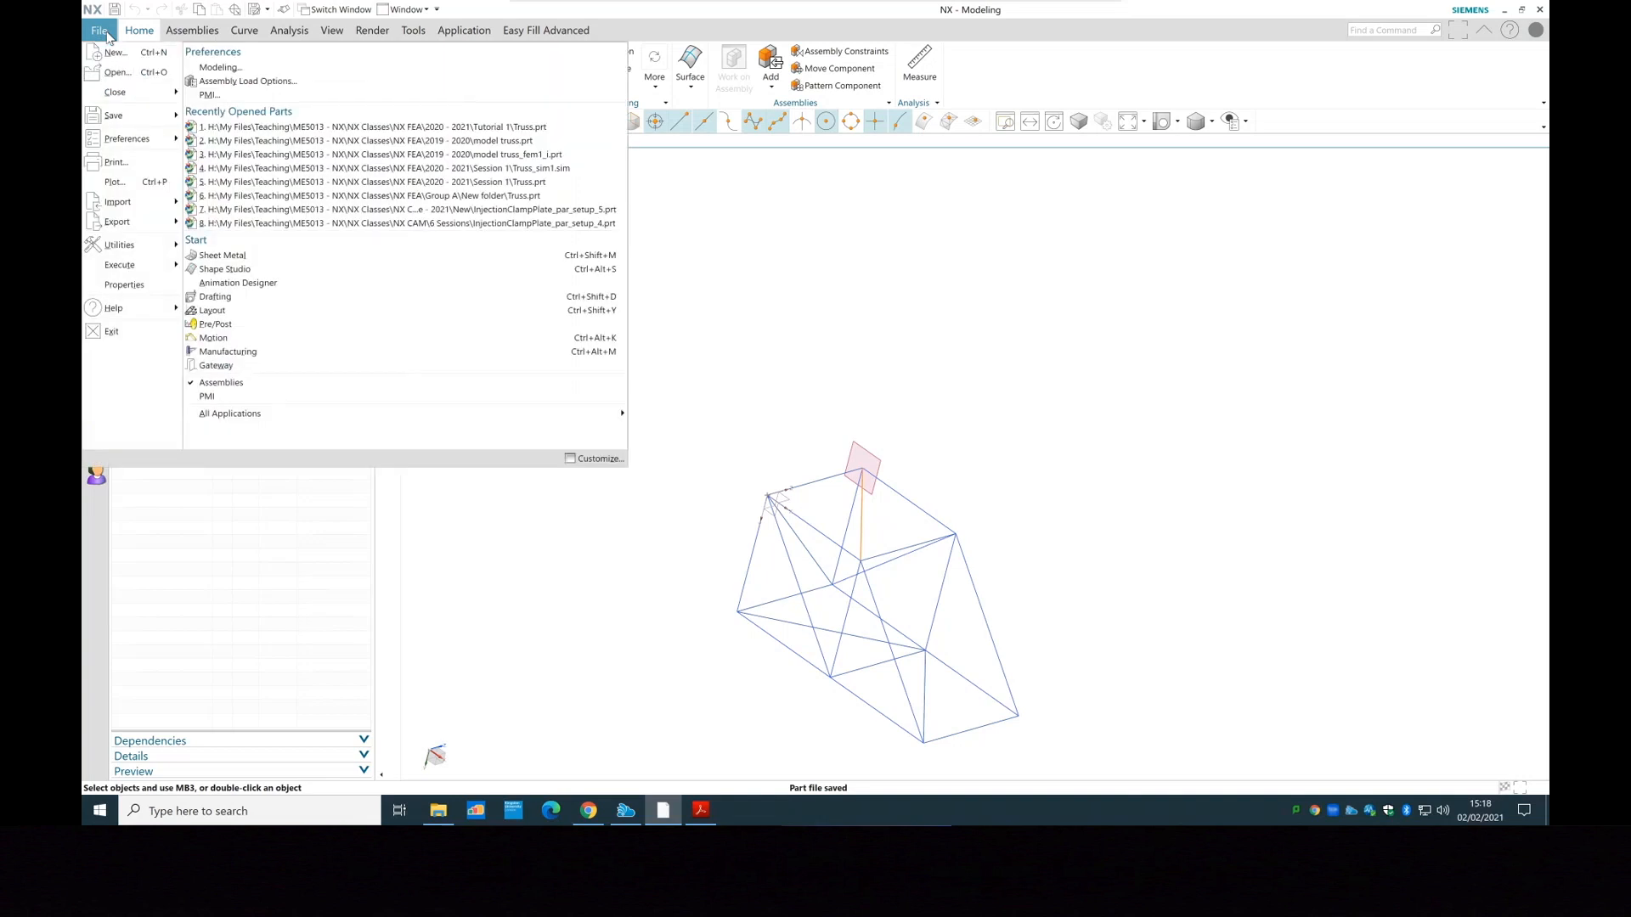
click(294, 325)
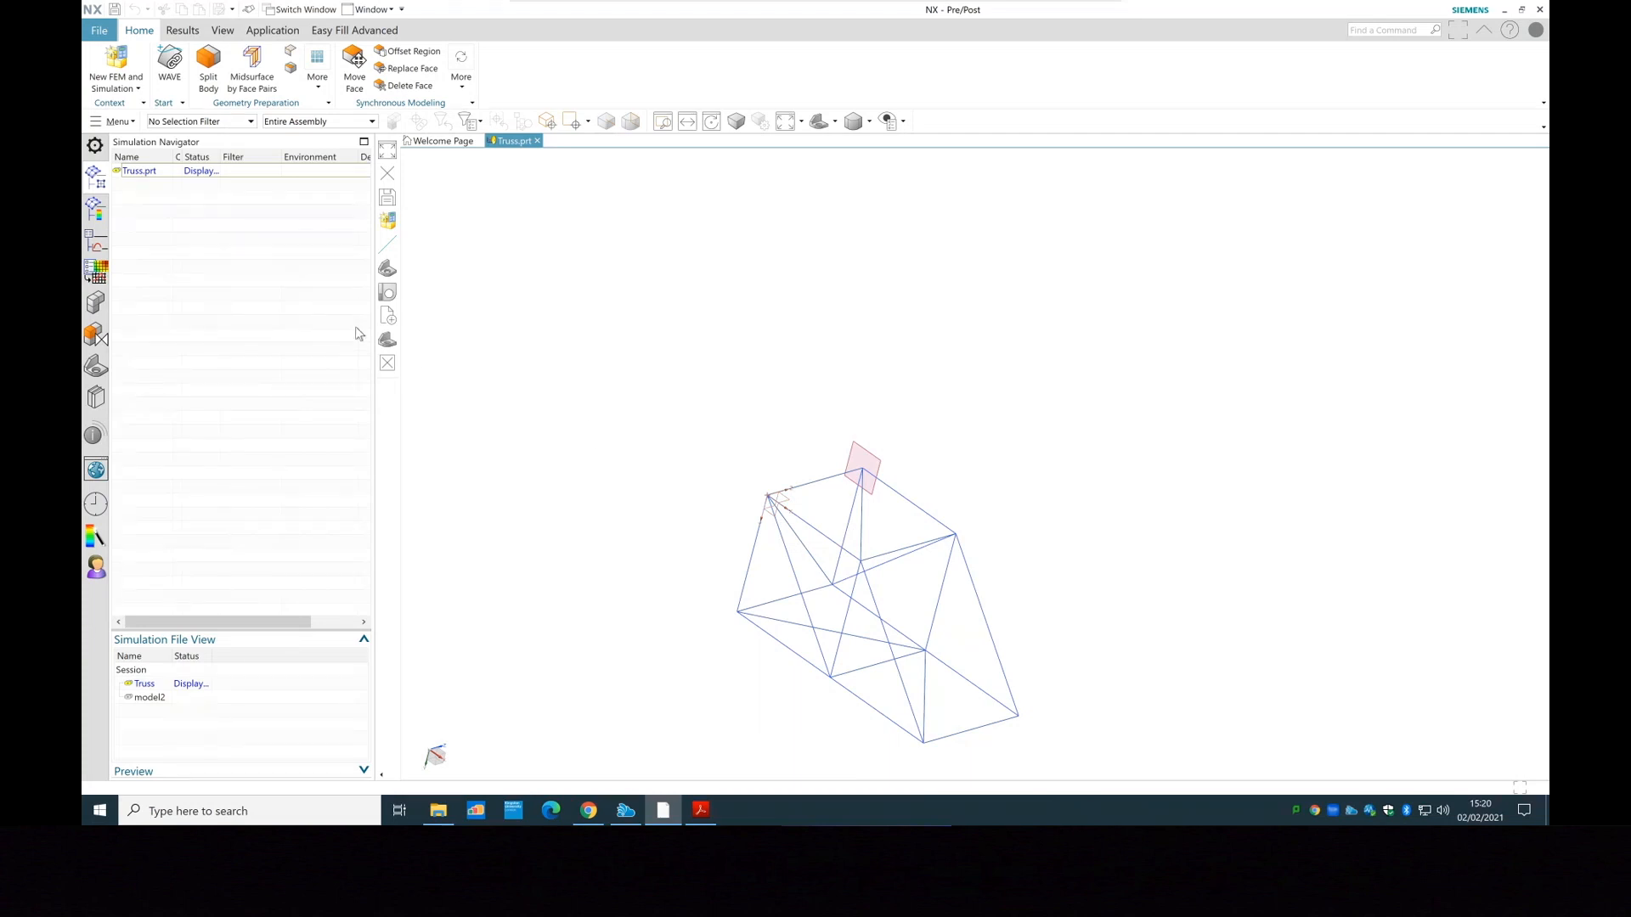
Start a new FEM and simulation for the Truss part and include lines in the CAD geometry
click(127, 90)
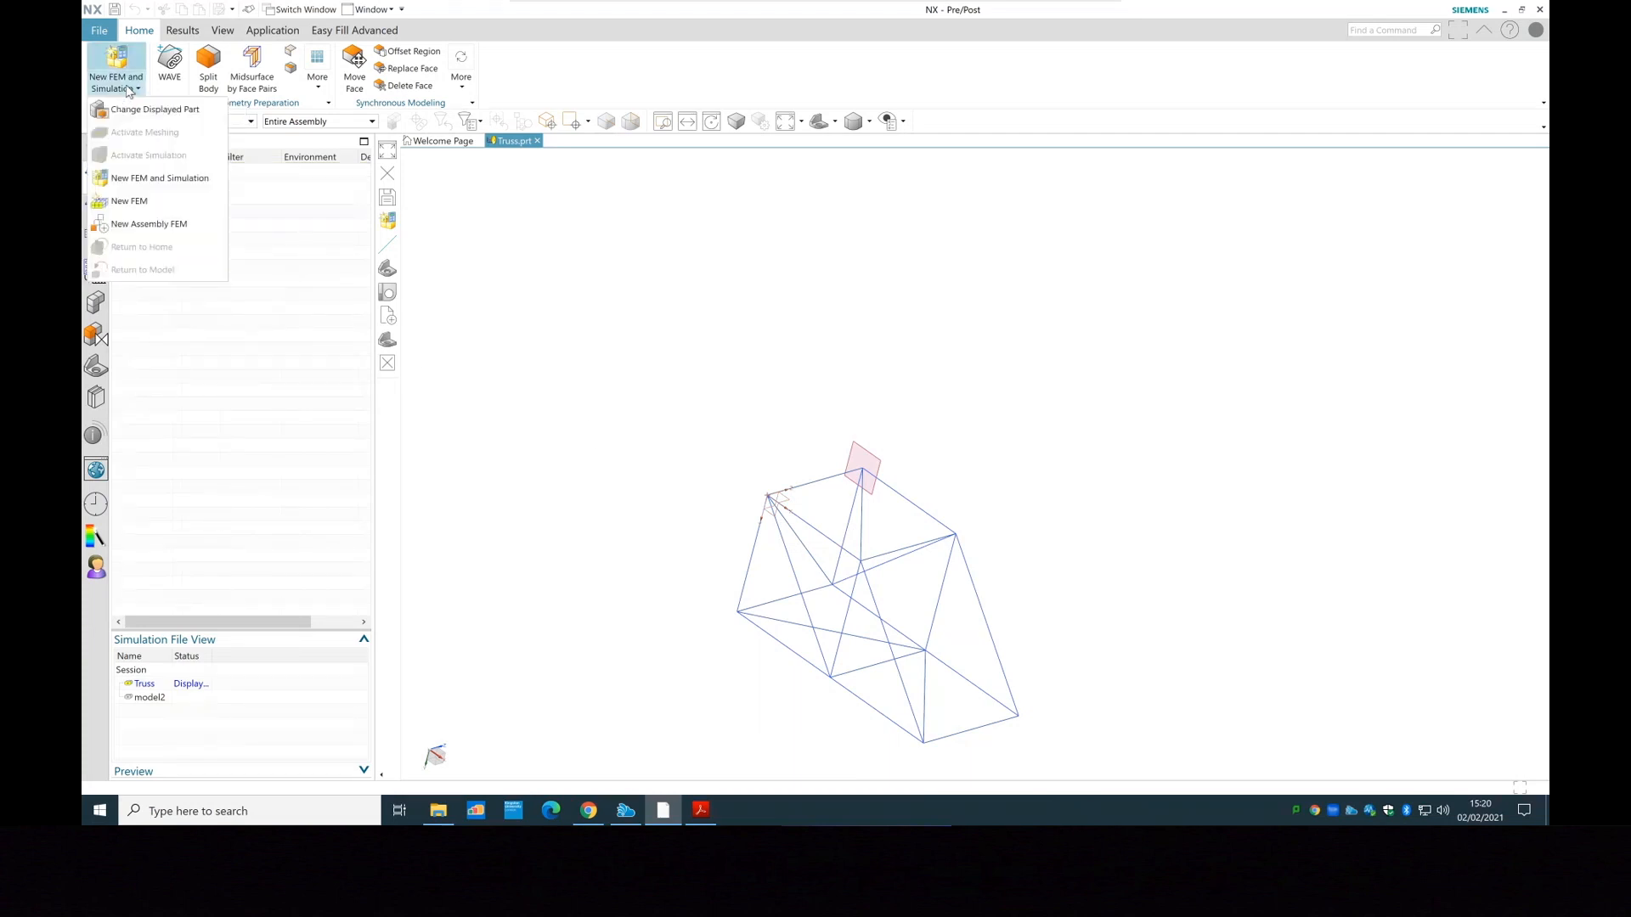
click(189, 175)
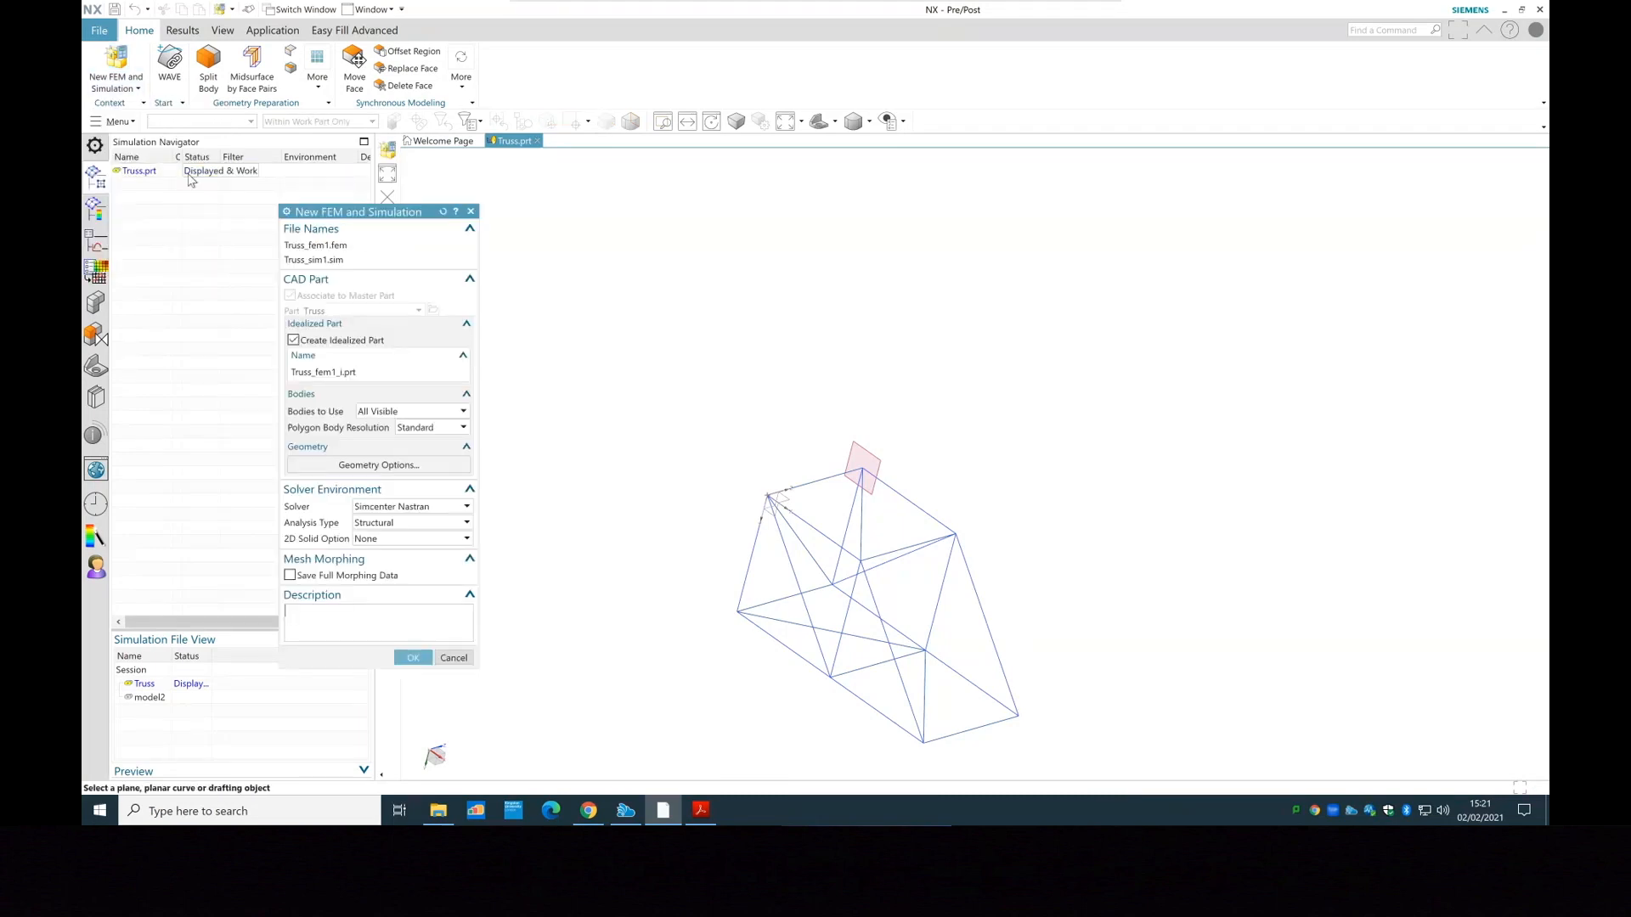
drag(394, 209, 572, 173)
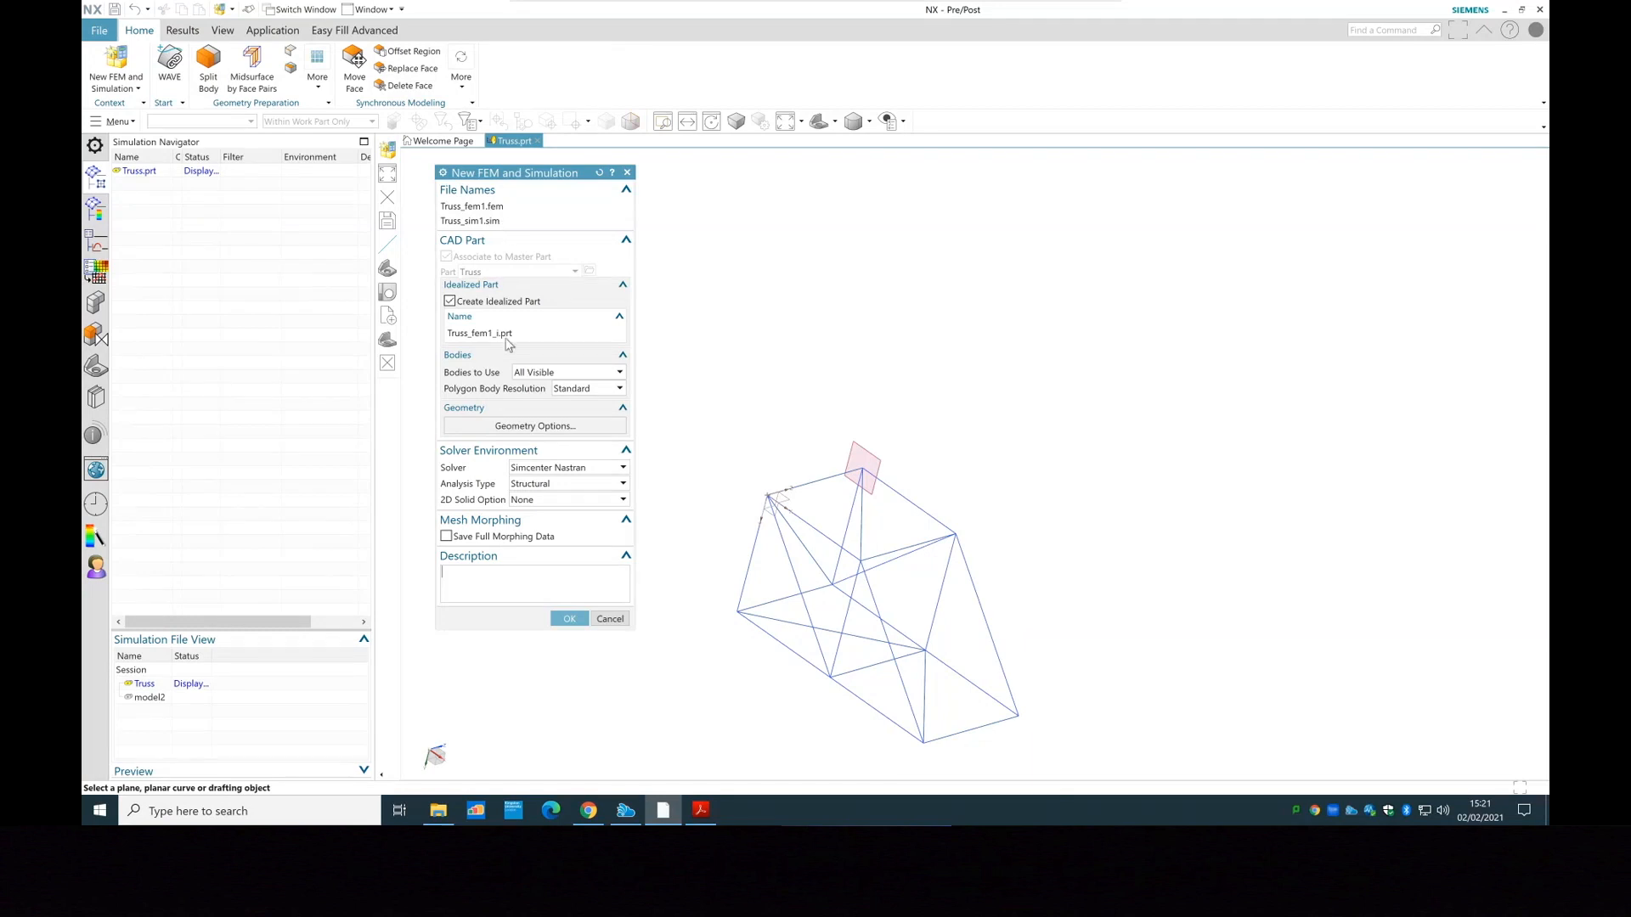
click(536, 432)
click(446, 250)
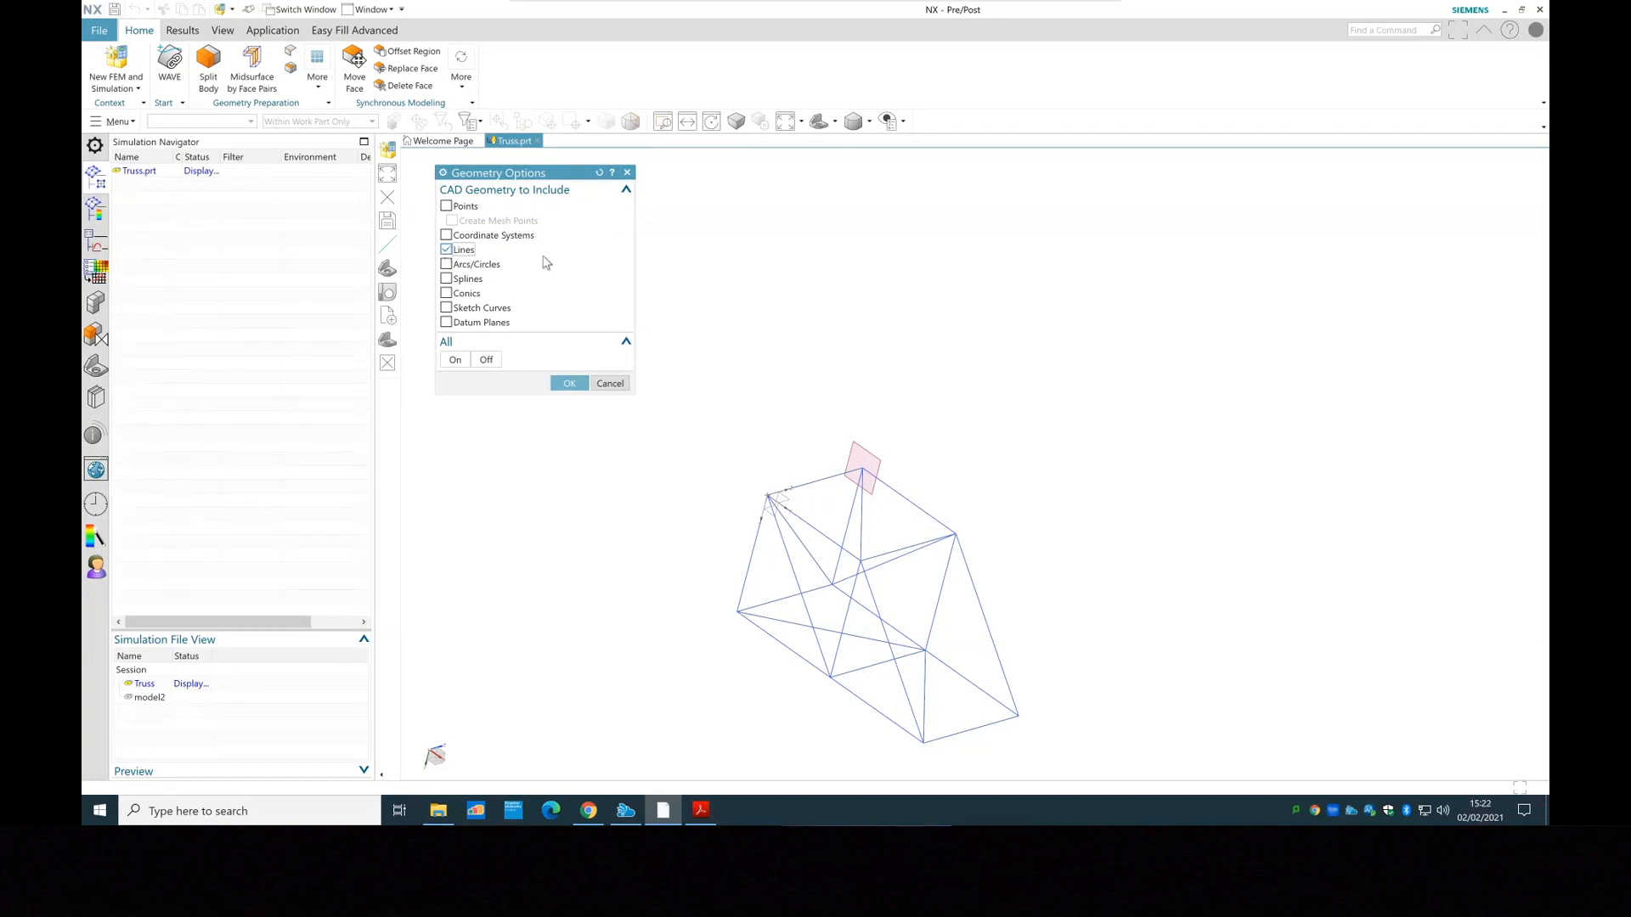
click(569, 383)
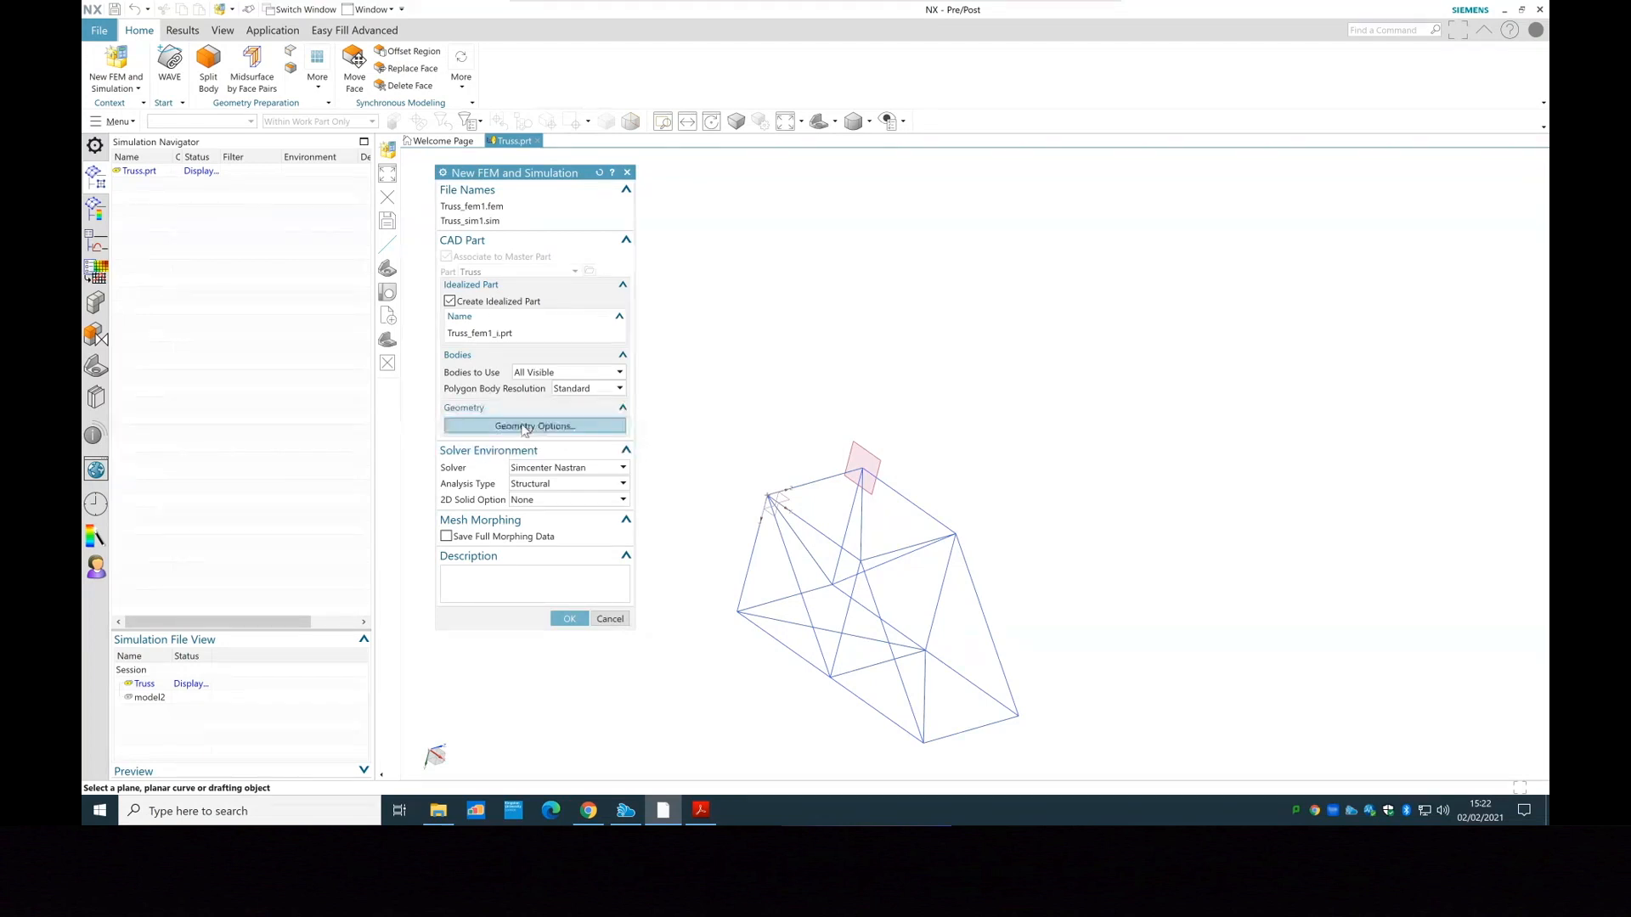
click(523, 426)
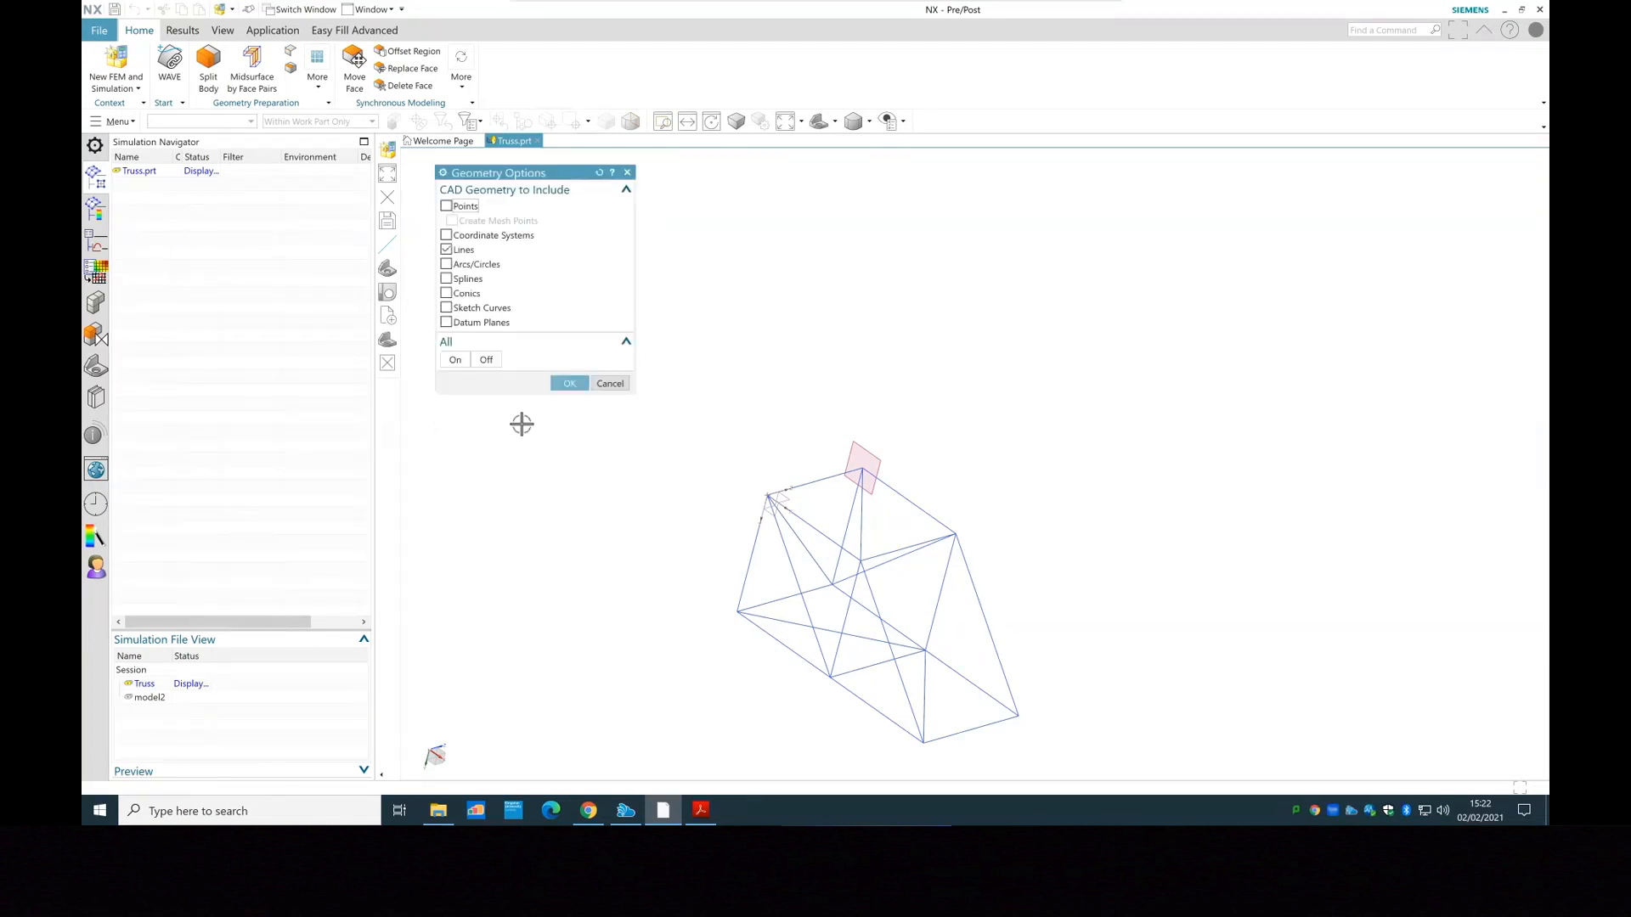
click(562, 384)
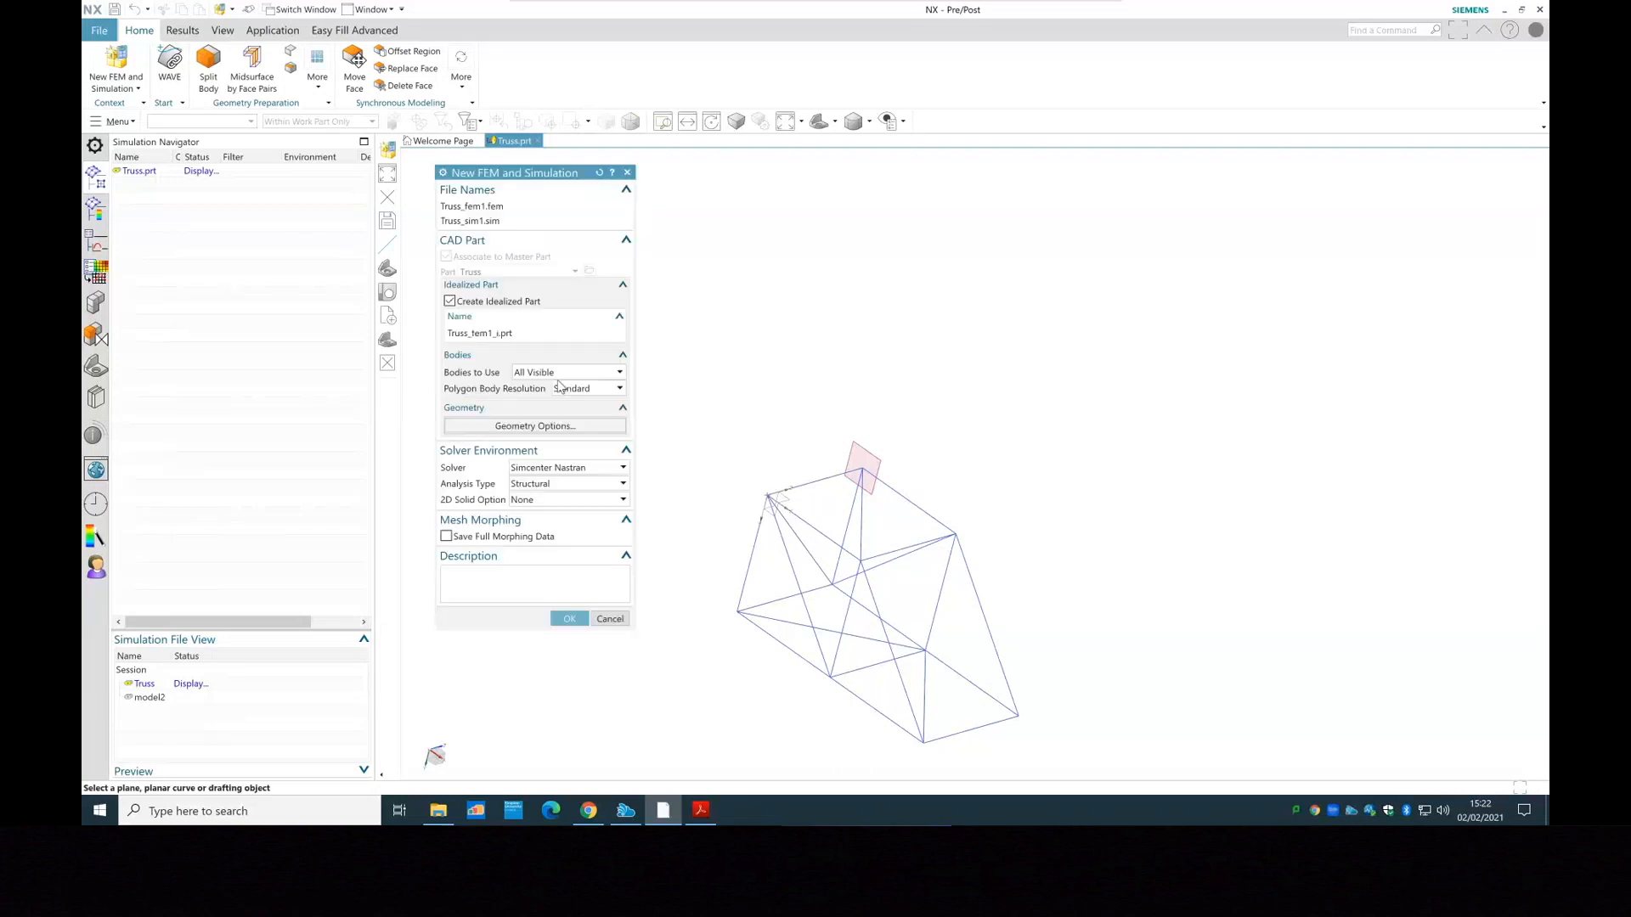
Choose Simcenter Nastran as the solver with Structural analysis and create the FEM and simulation files
click(544, 472)
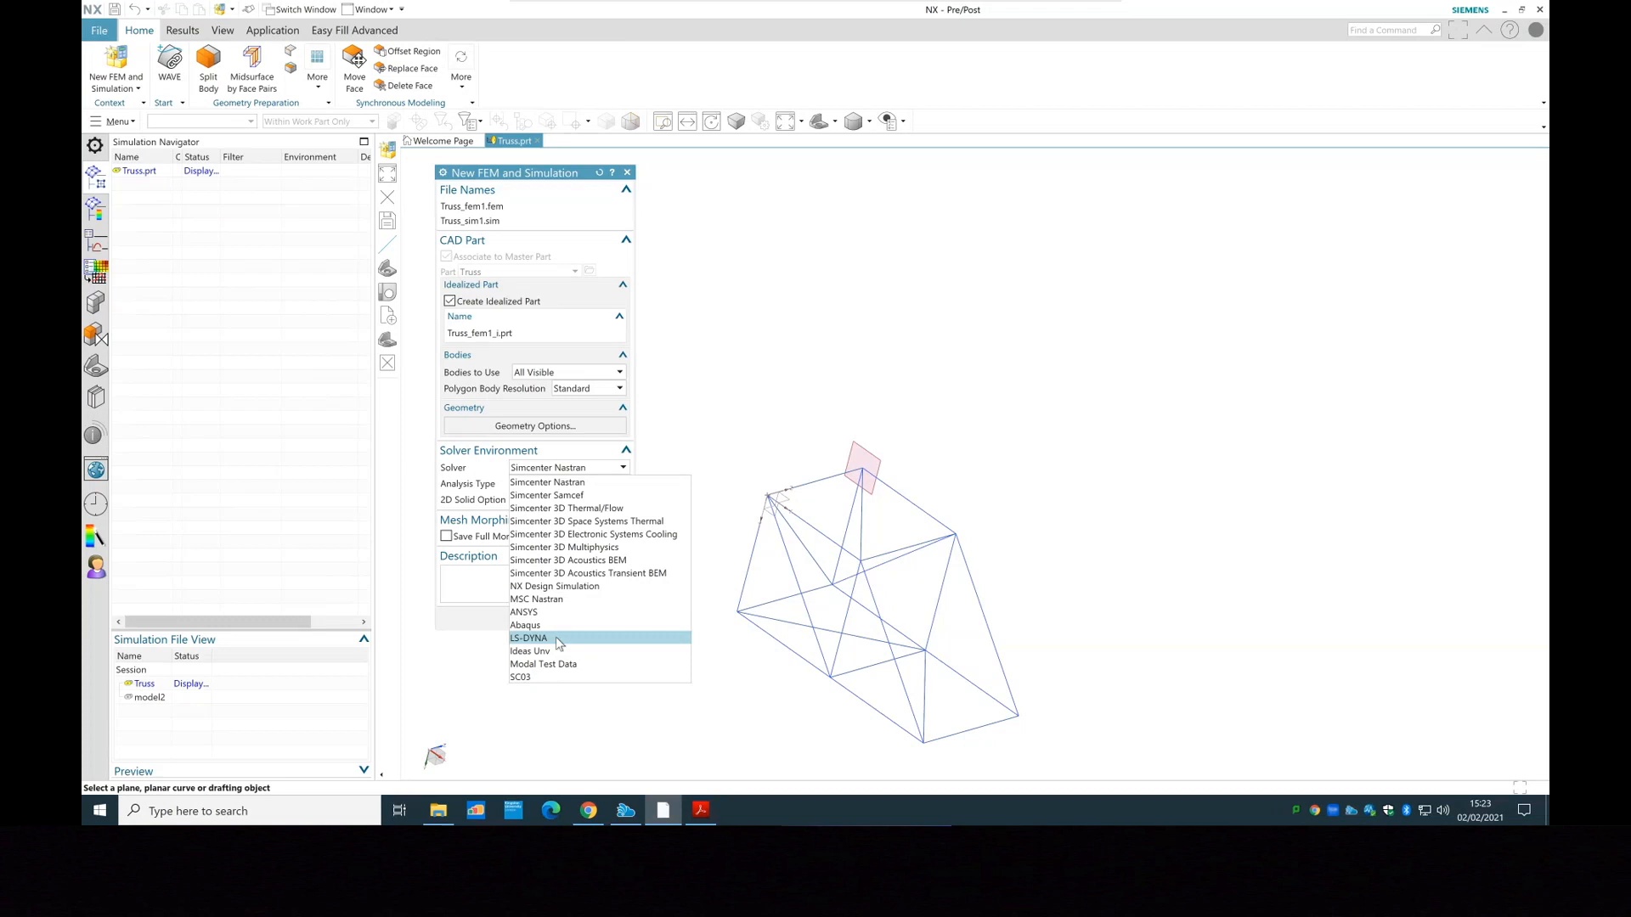
click(587, 481)
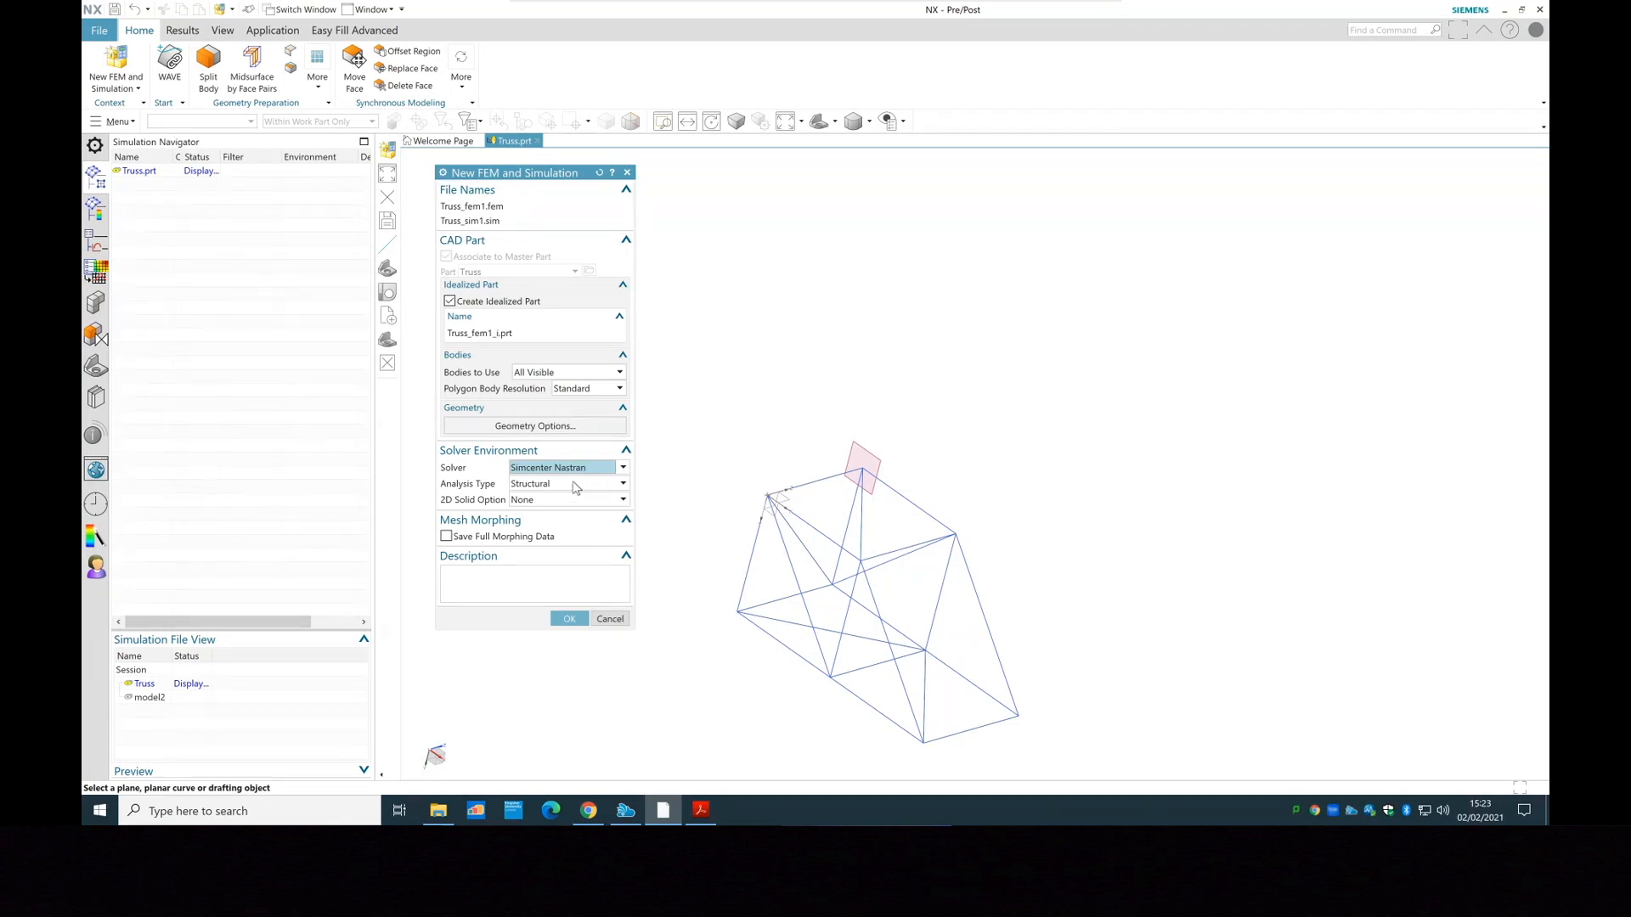
click(568, 618)
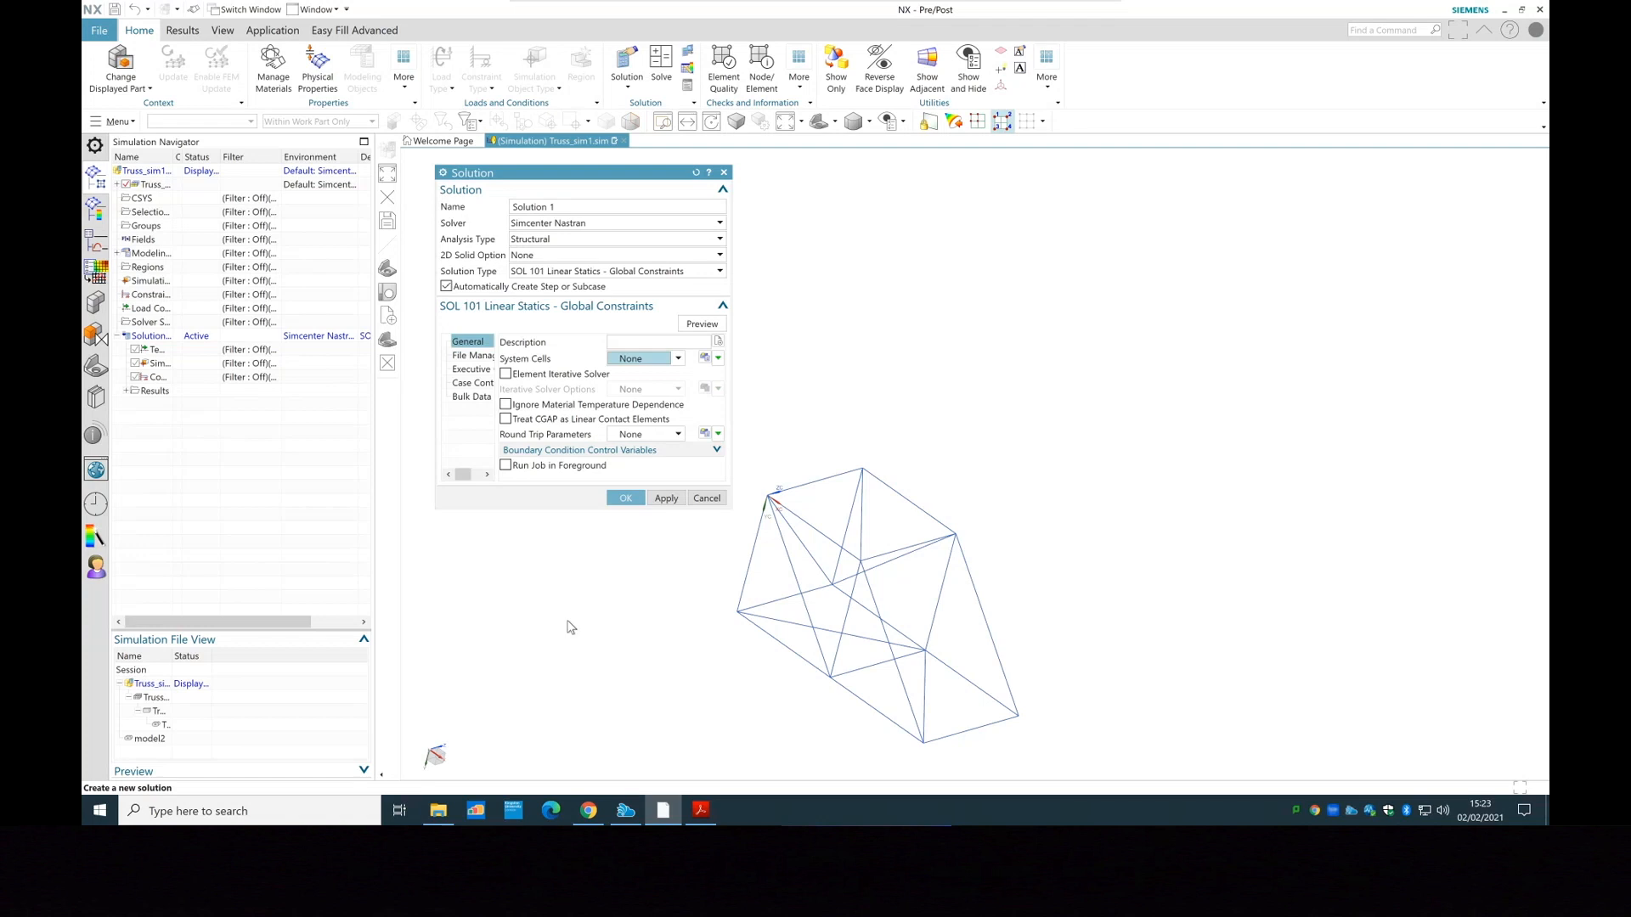
Create Solution 1 with the Simcenter Nastran solver and solution type SOL 101 Linear Statics - Global Constraints
click(551, 224)
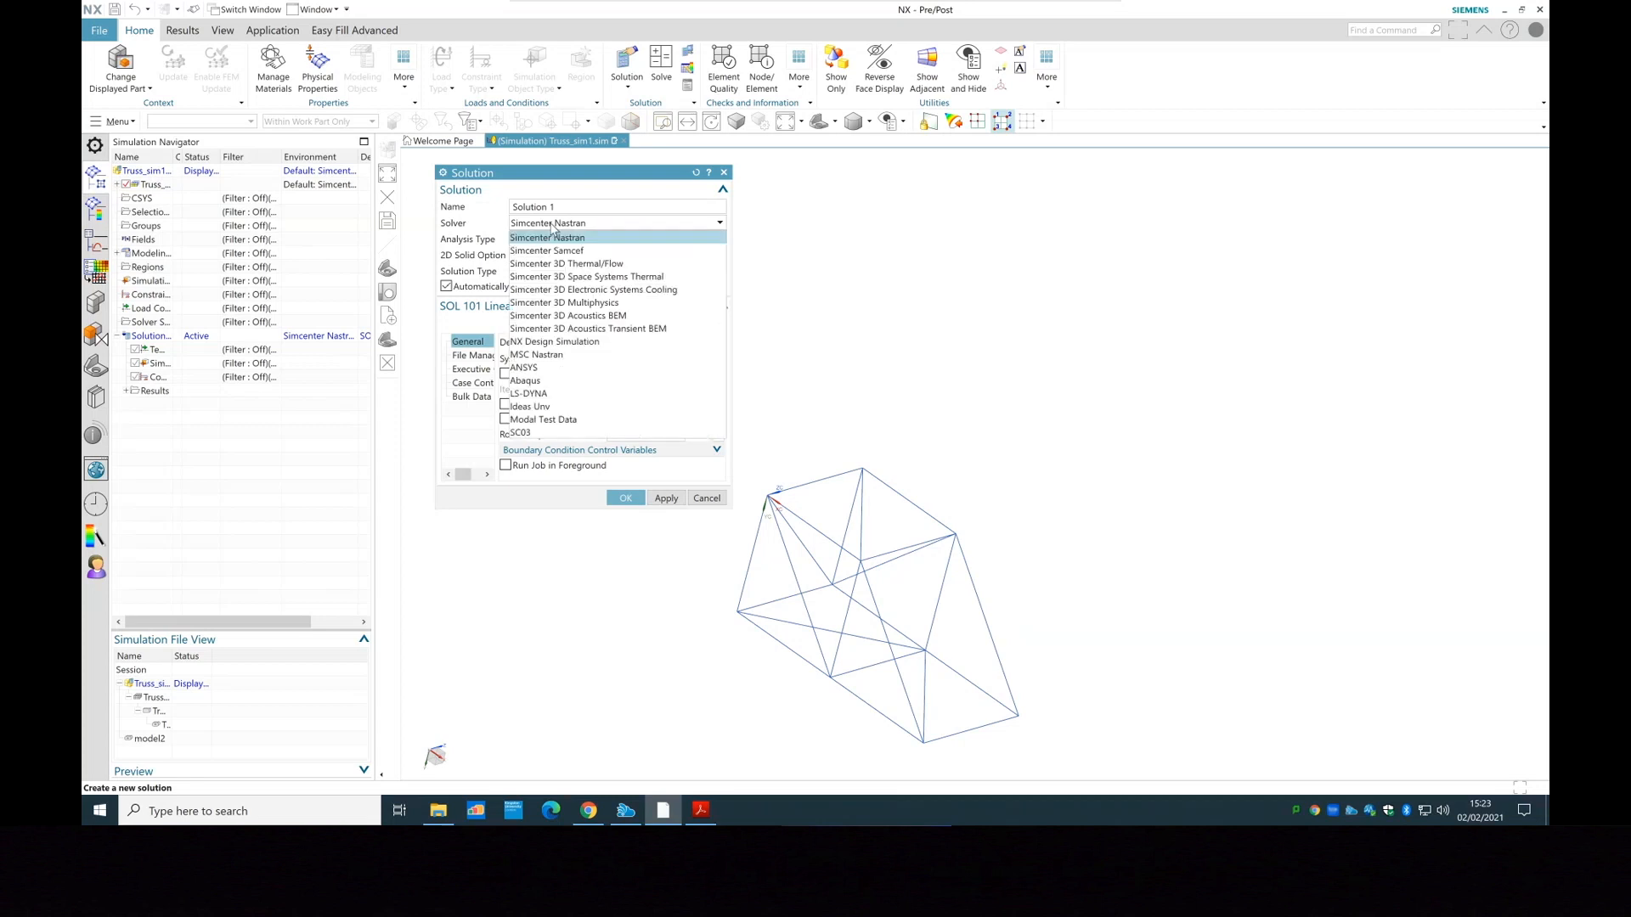
click(552, 226)
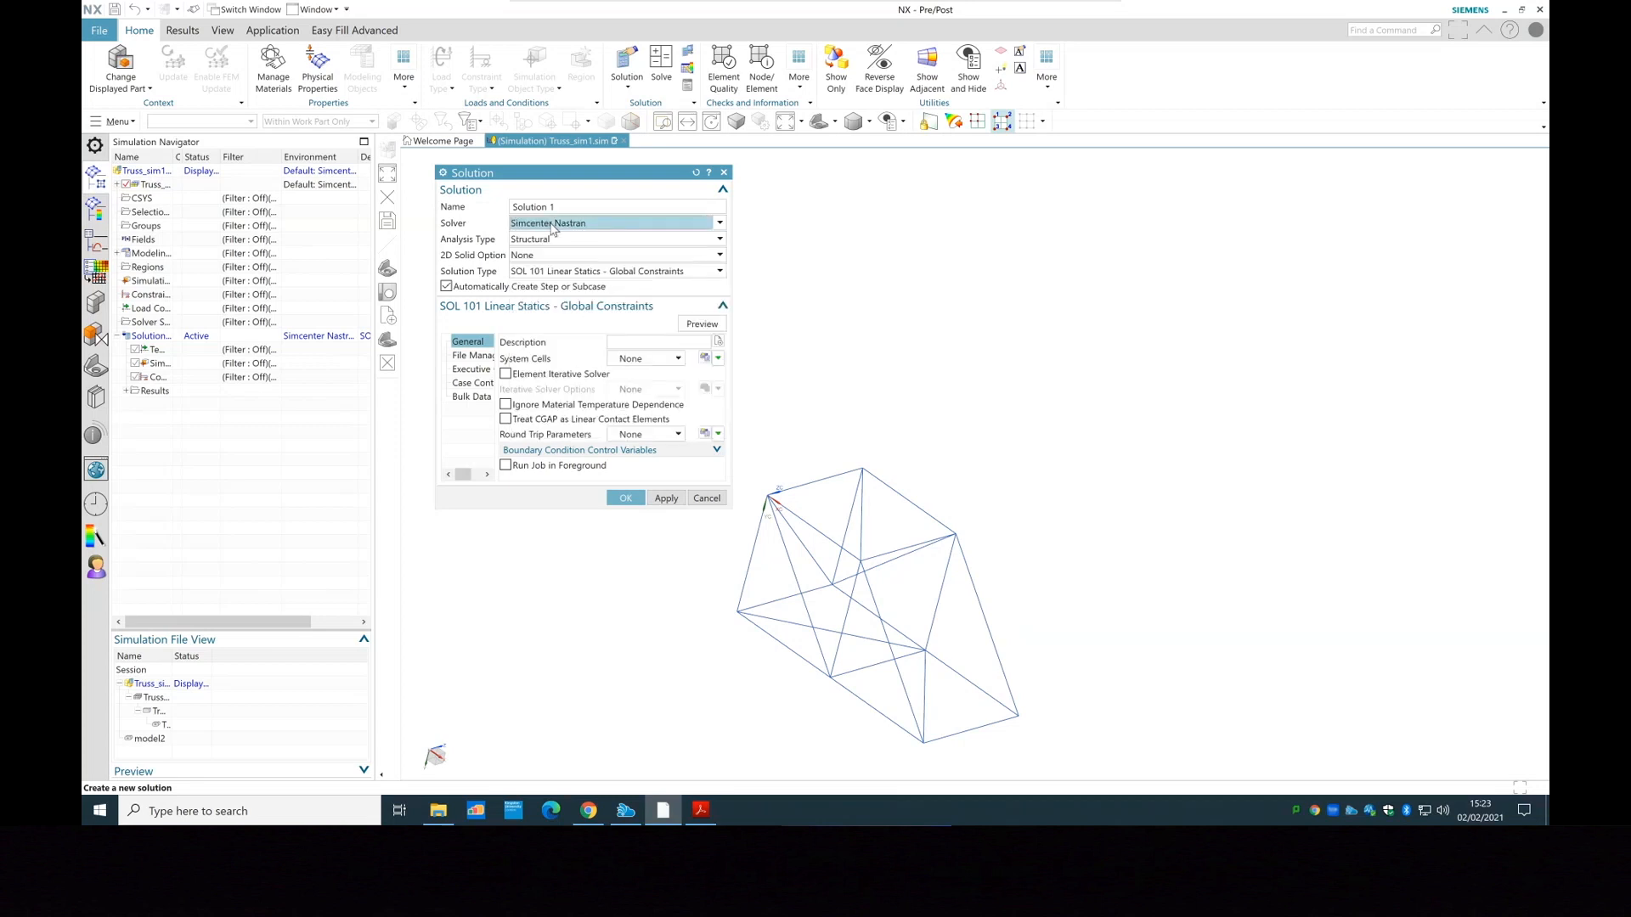
click(544, 273)
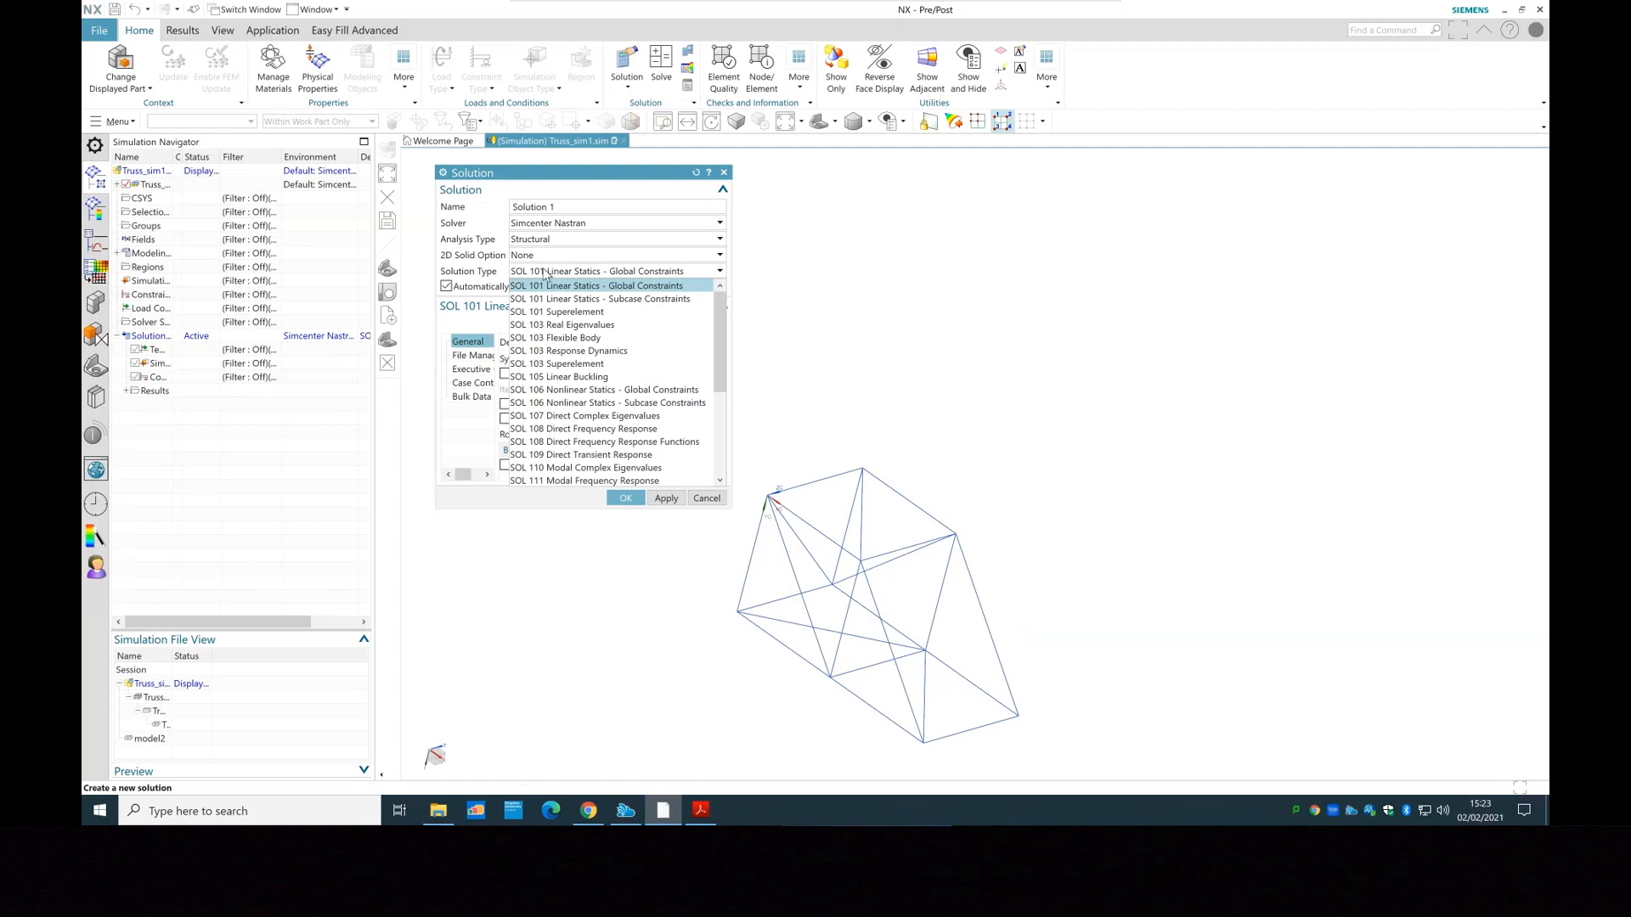
click(545, 272)
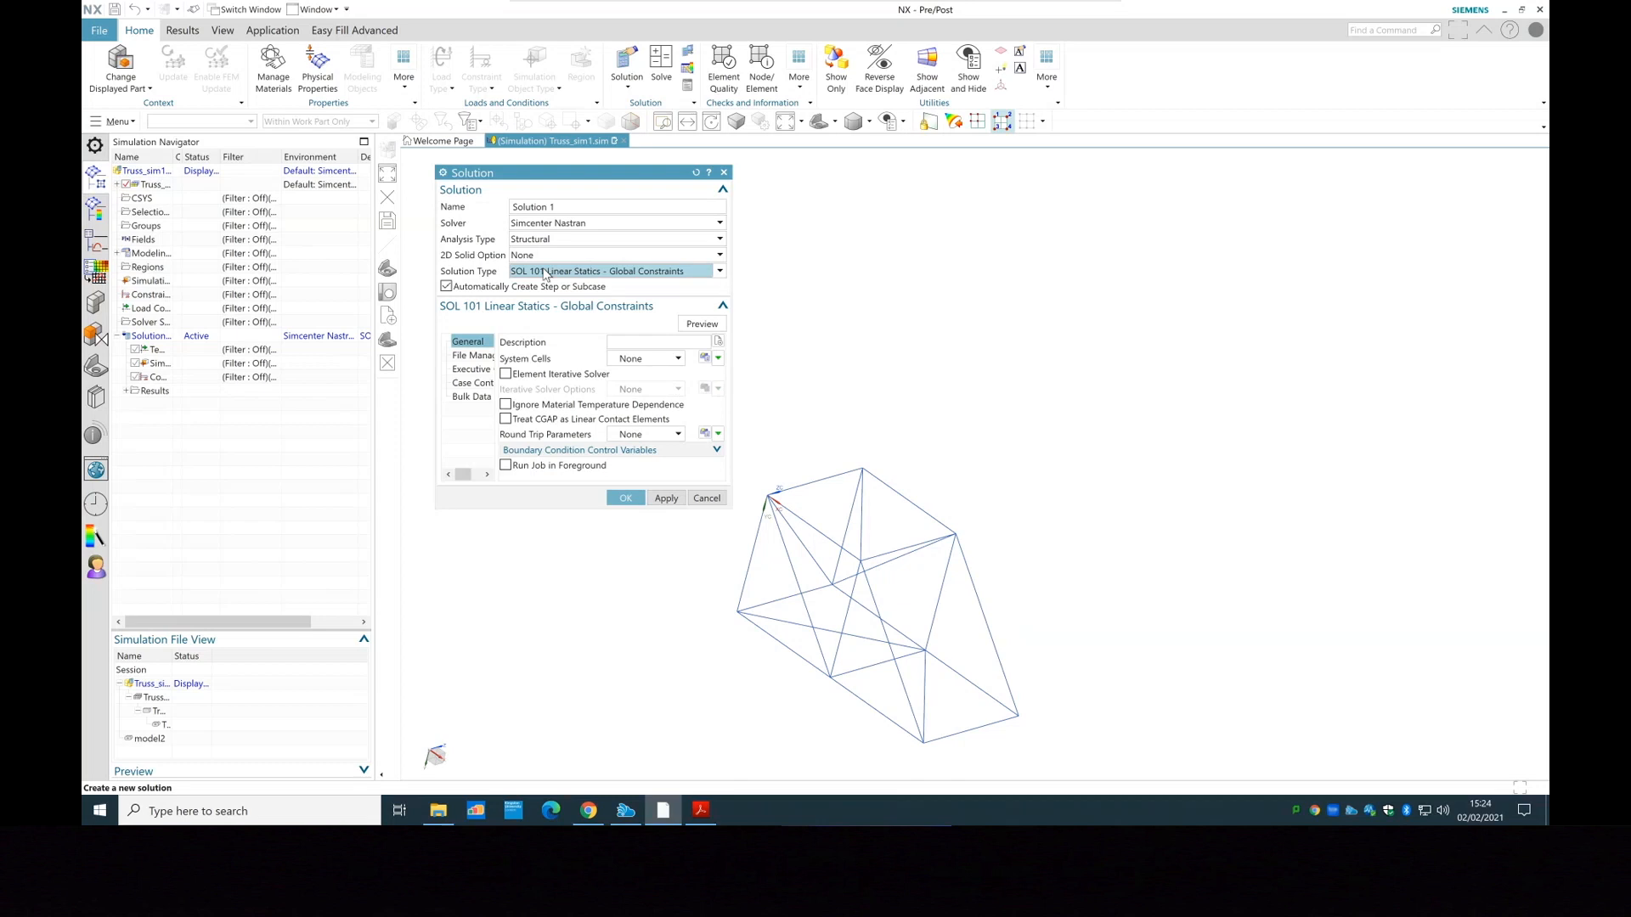
click(624, 498)
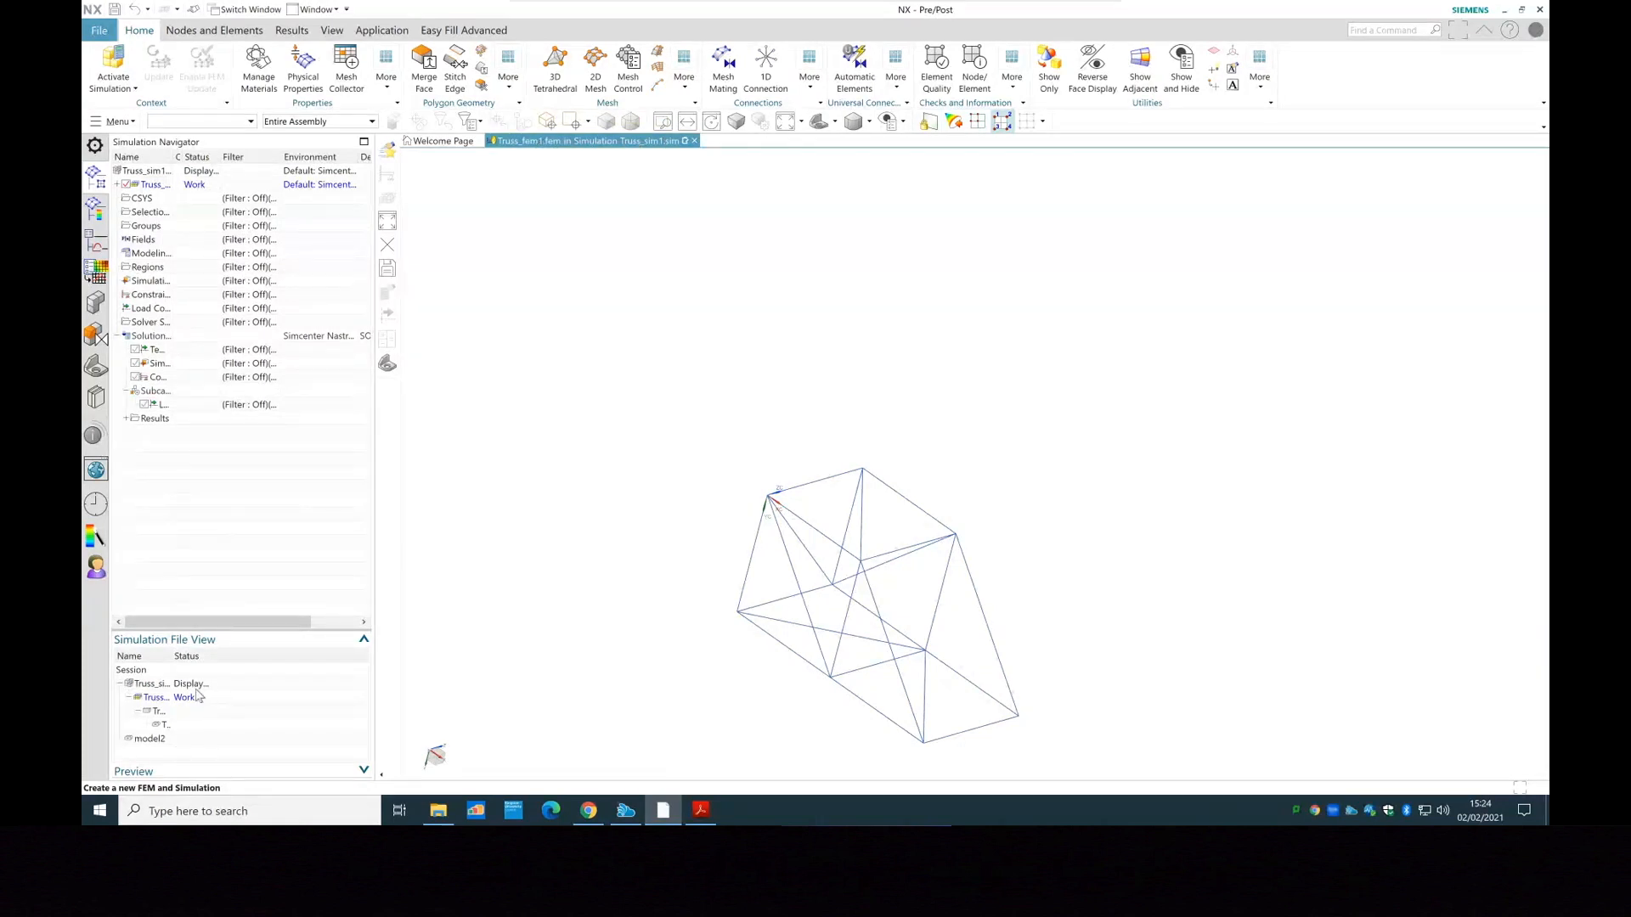
Widen the Name column of the Simulation File View to fit the full file names
click(364, 640)
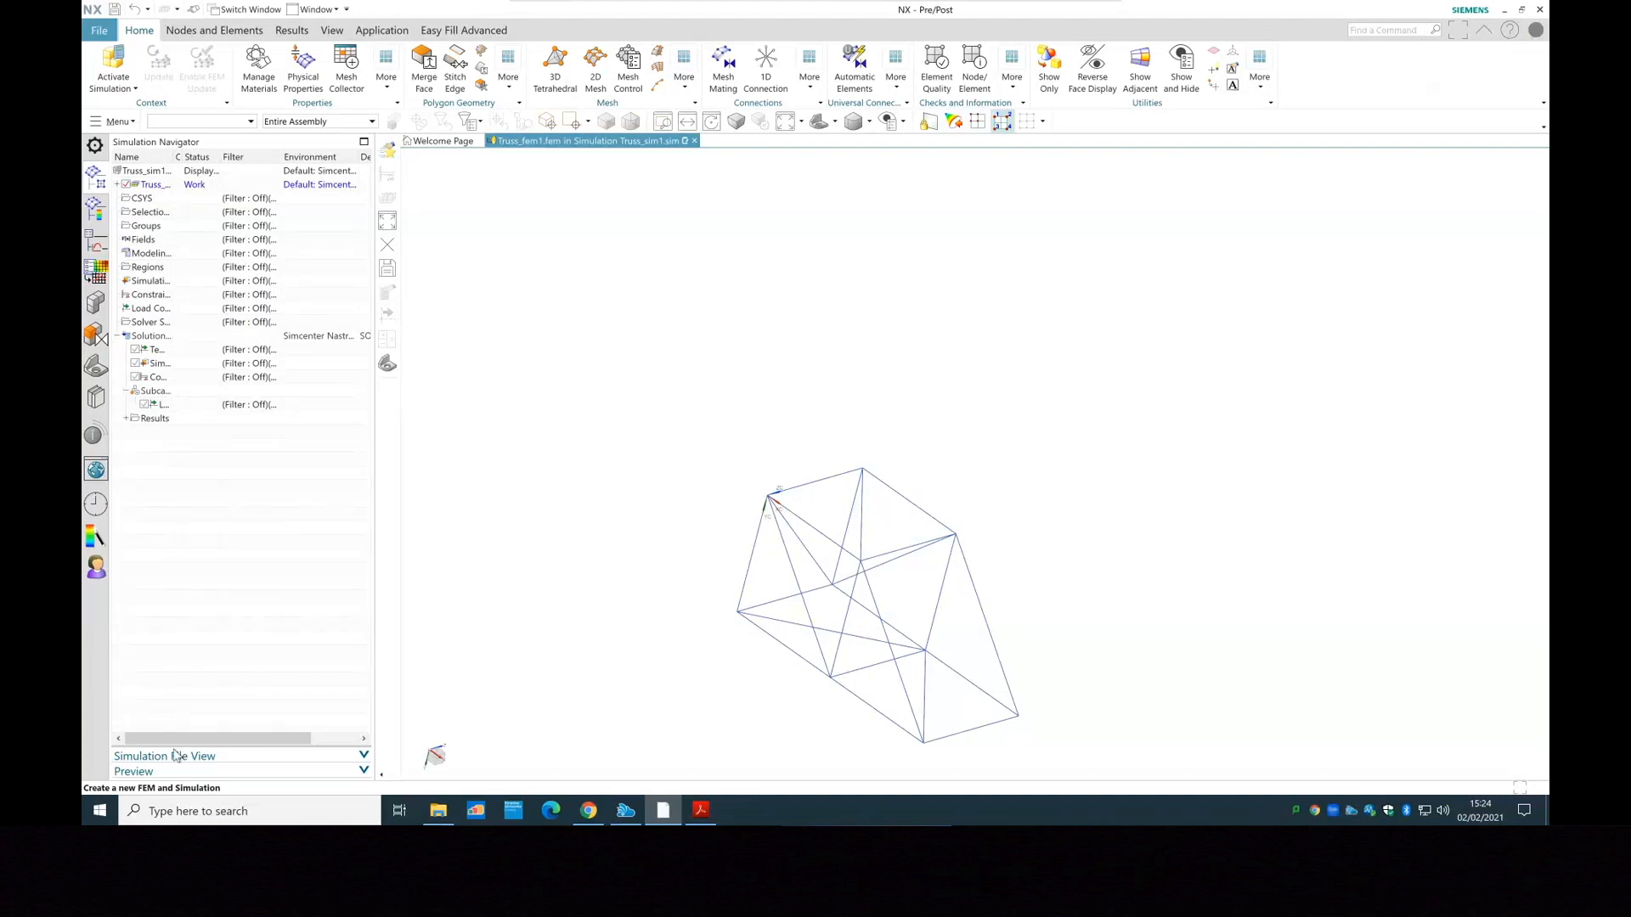
click(360, 756)
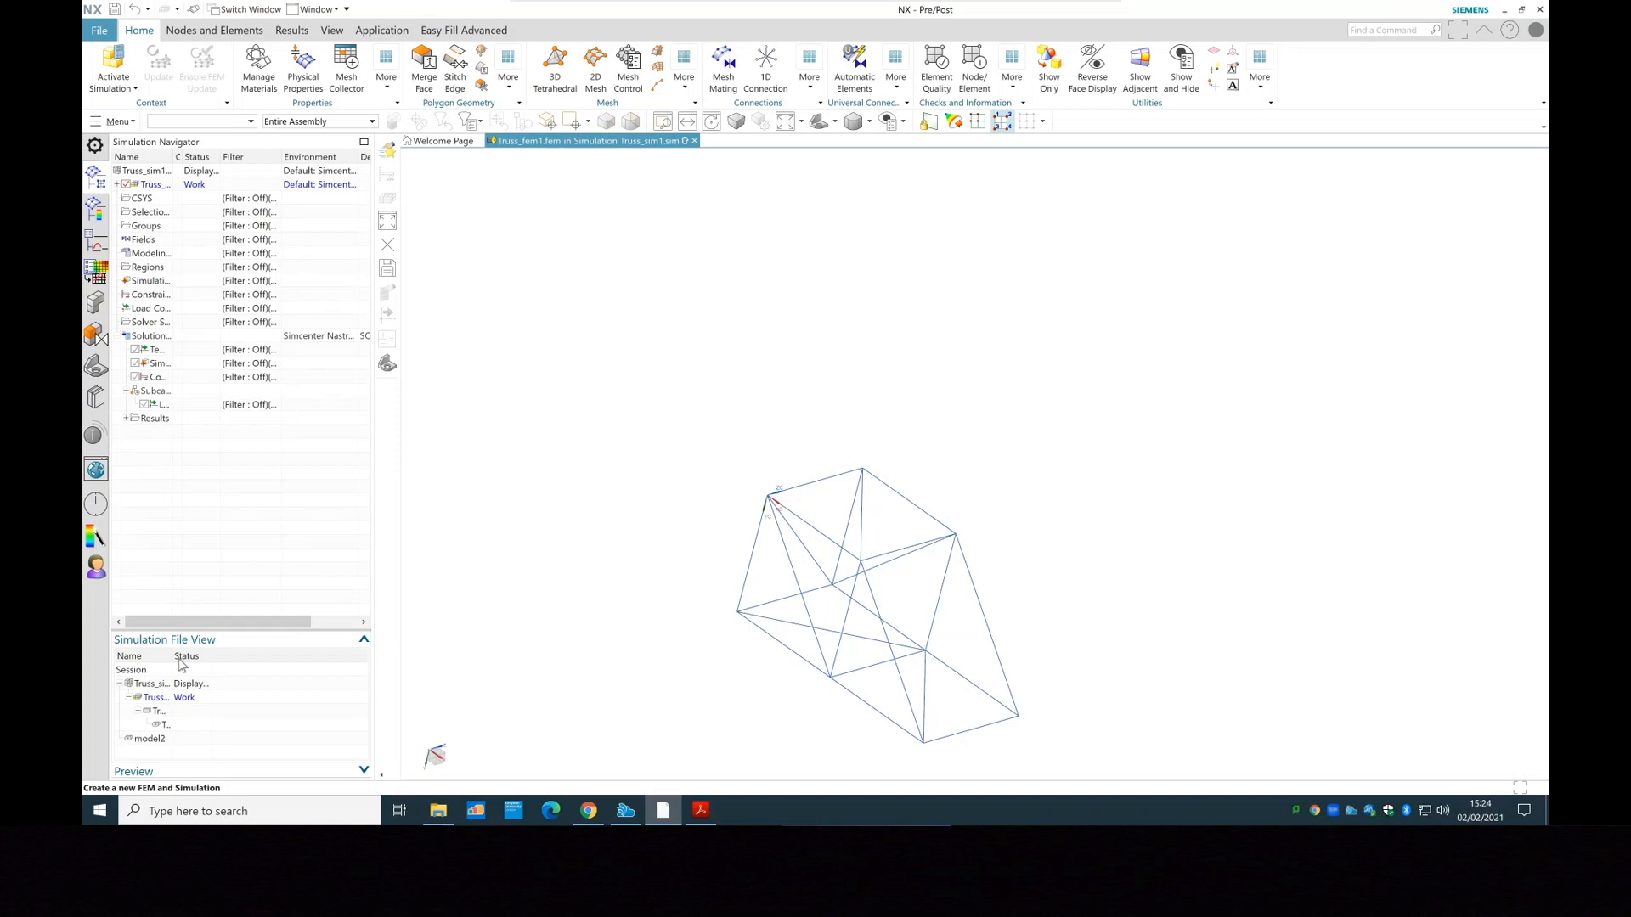
drag(173, 655, 289, 652)
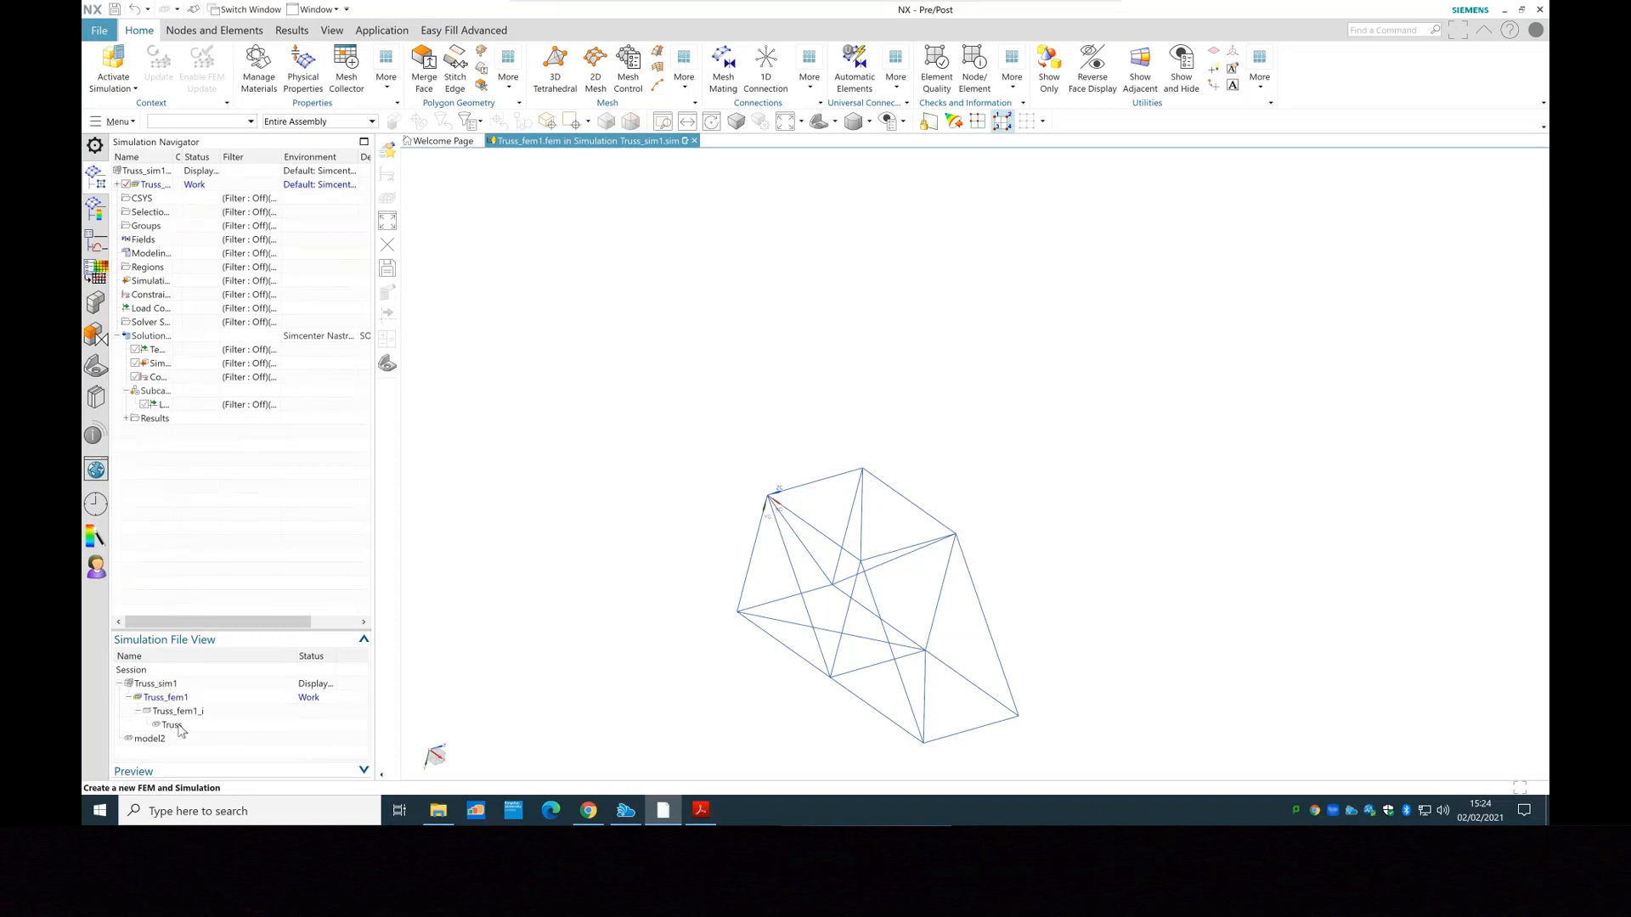
Display the Truss part, the idealized part Truss_fem1_i and the Truss_fem1 file in turn to examine each one
double_click(172, 725)
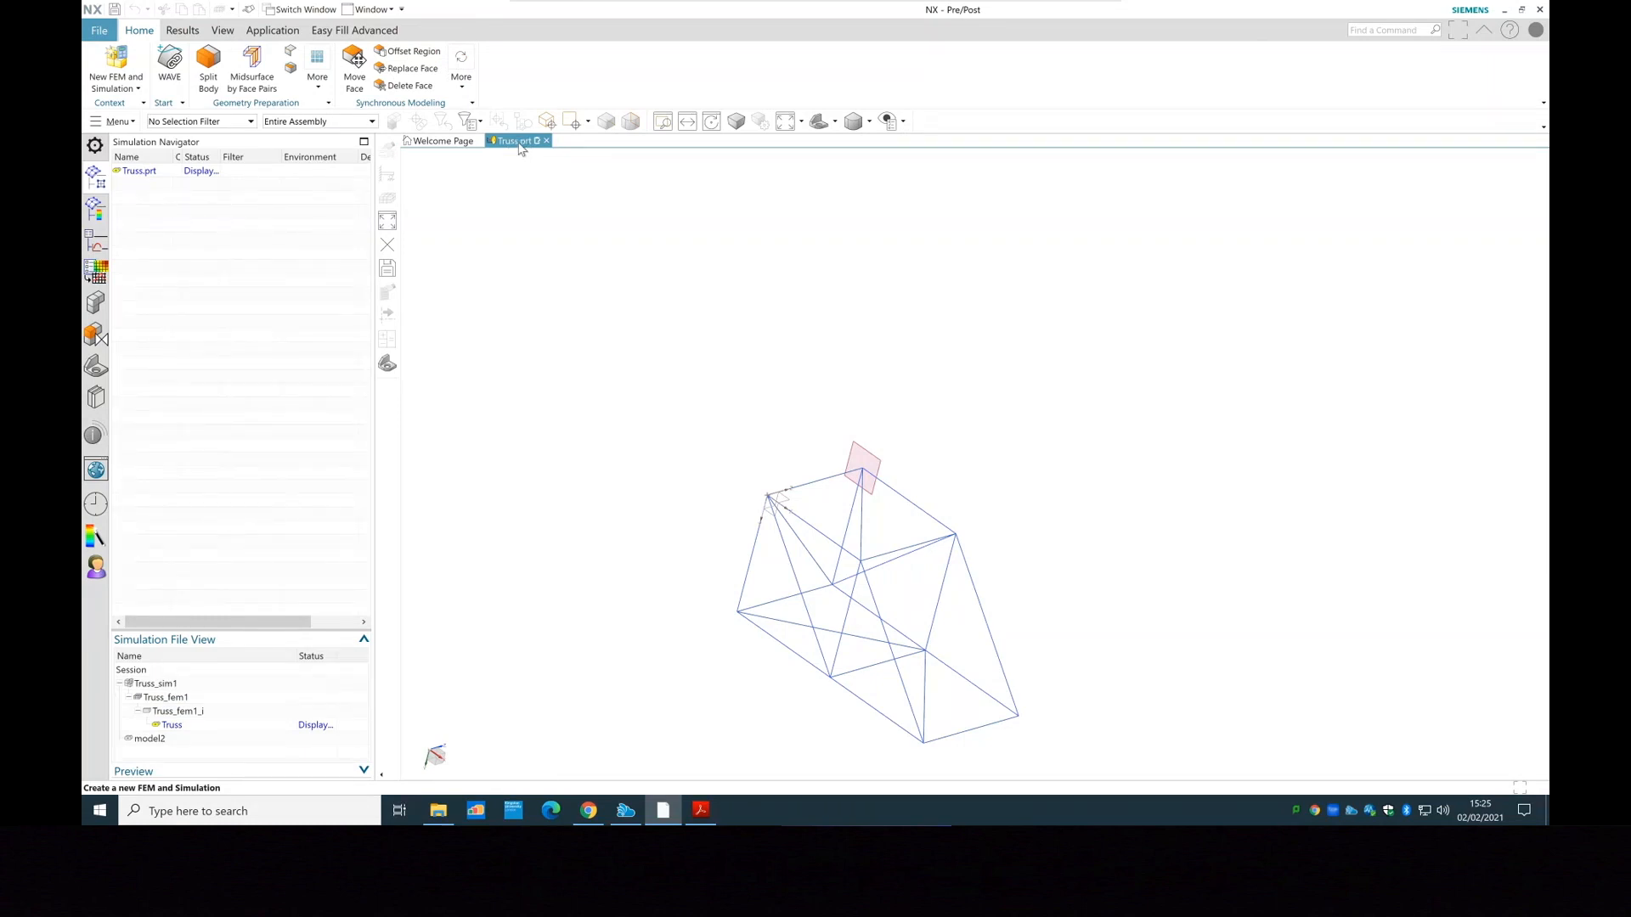
click(191, 713)
double_click(191, 713)
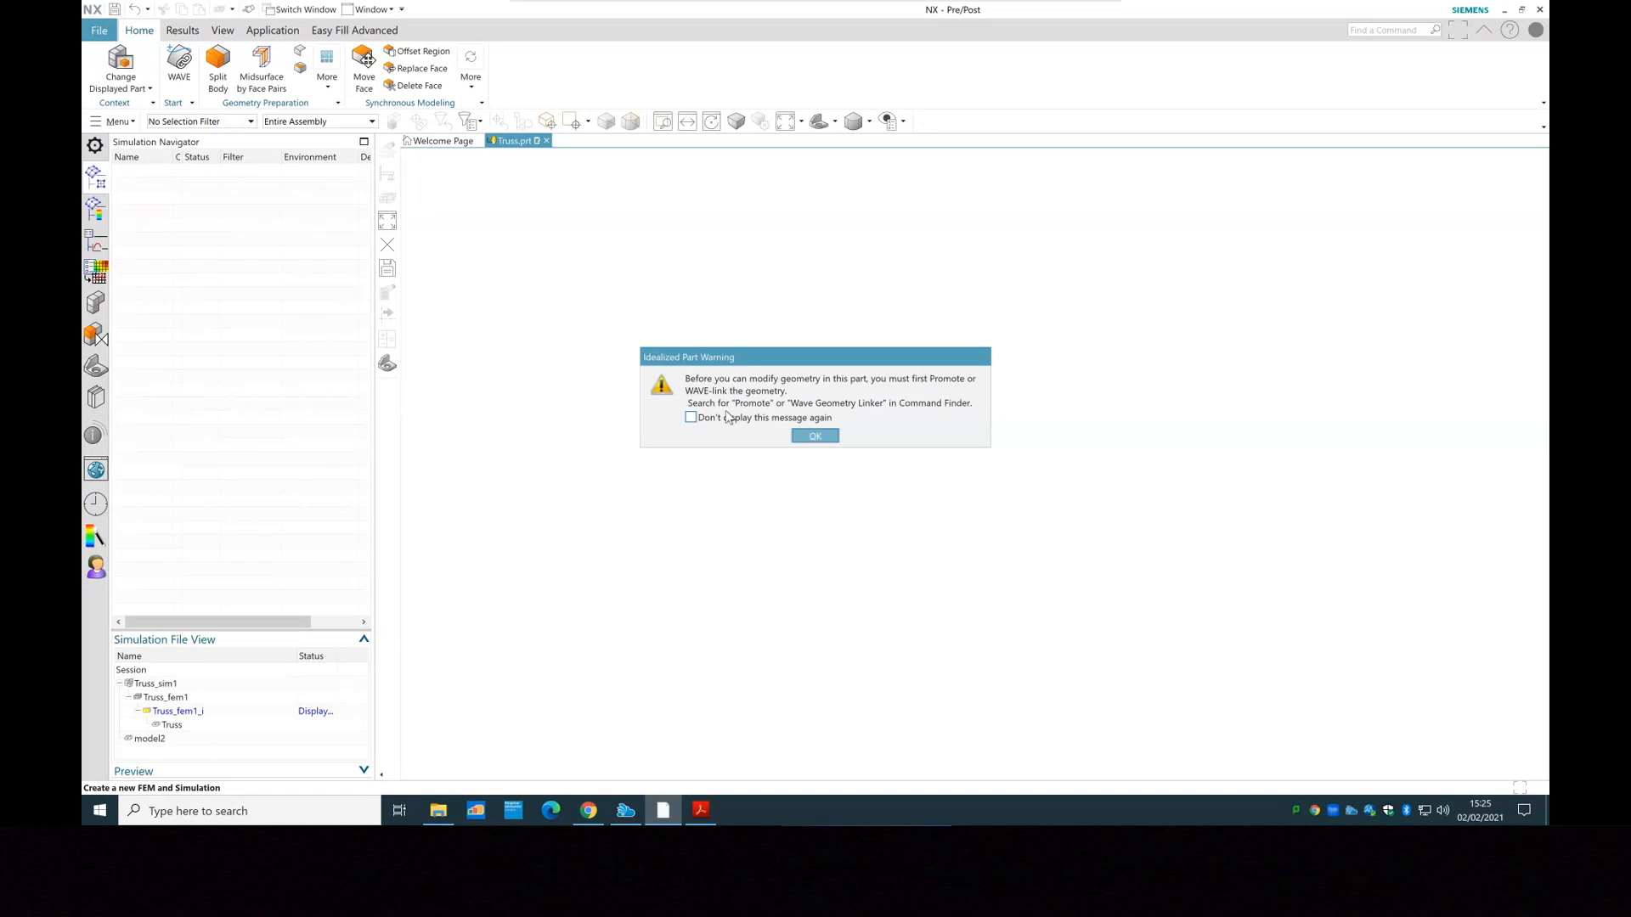
click(815, 436)
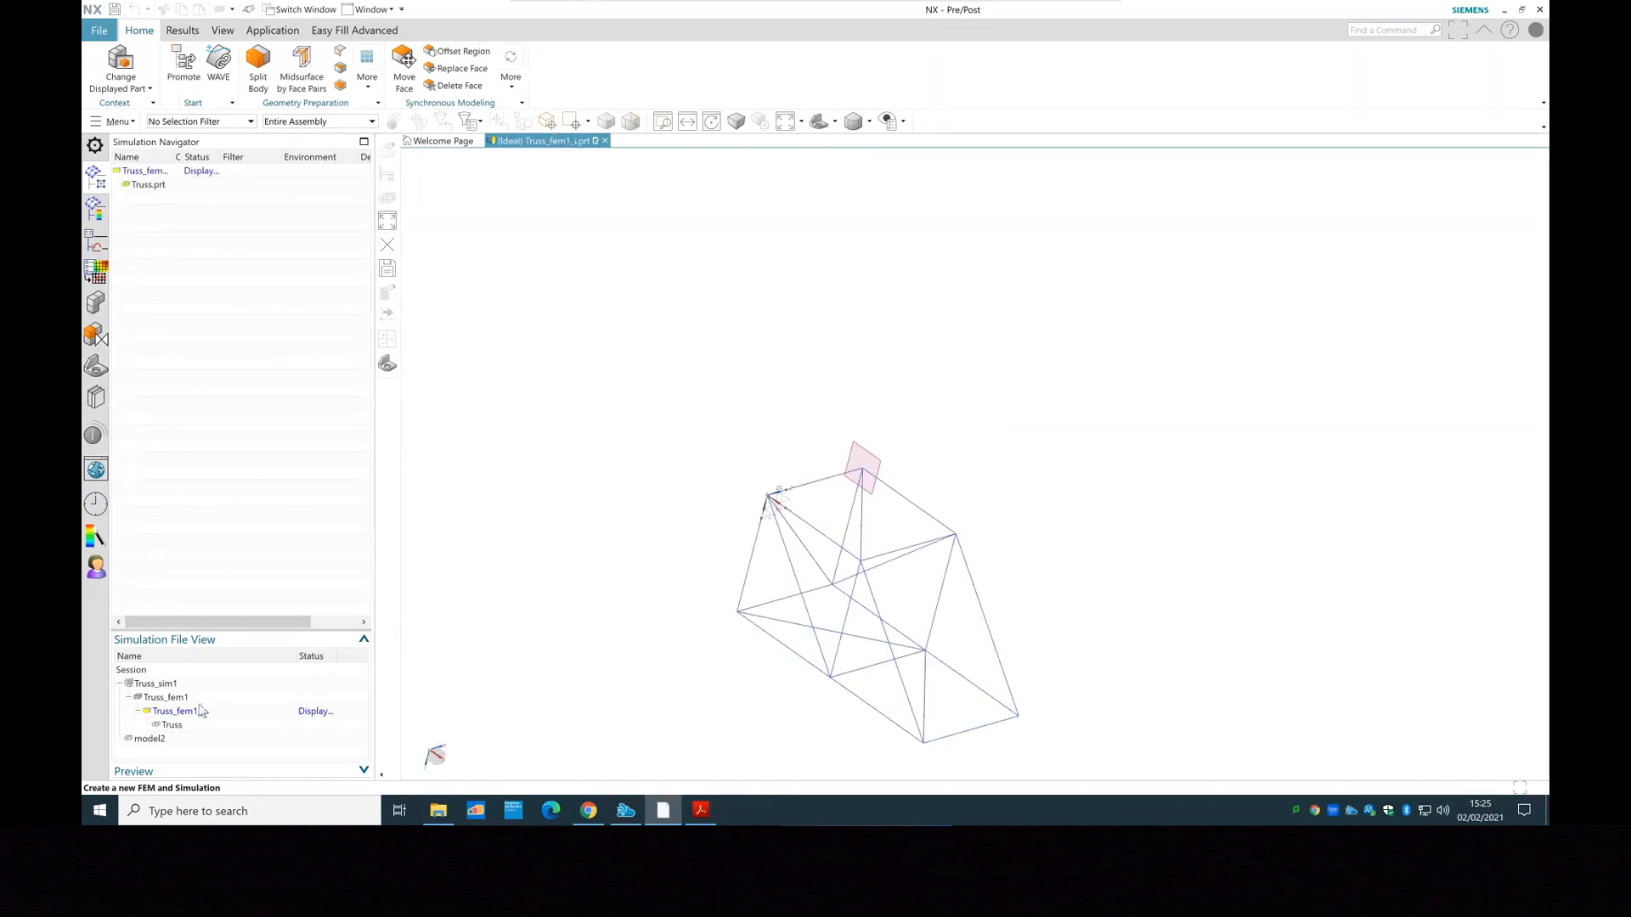
double_click(168, 697)
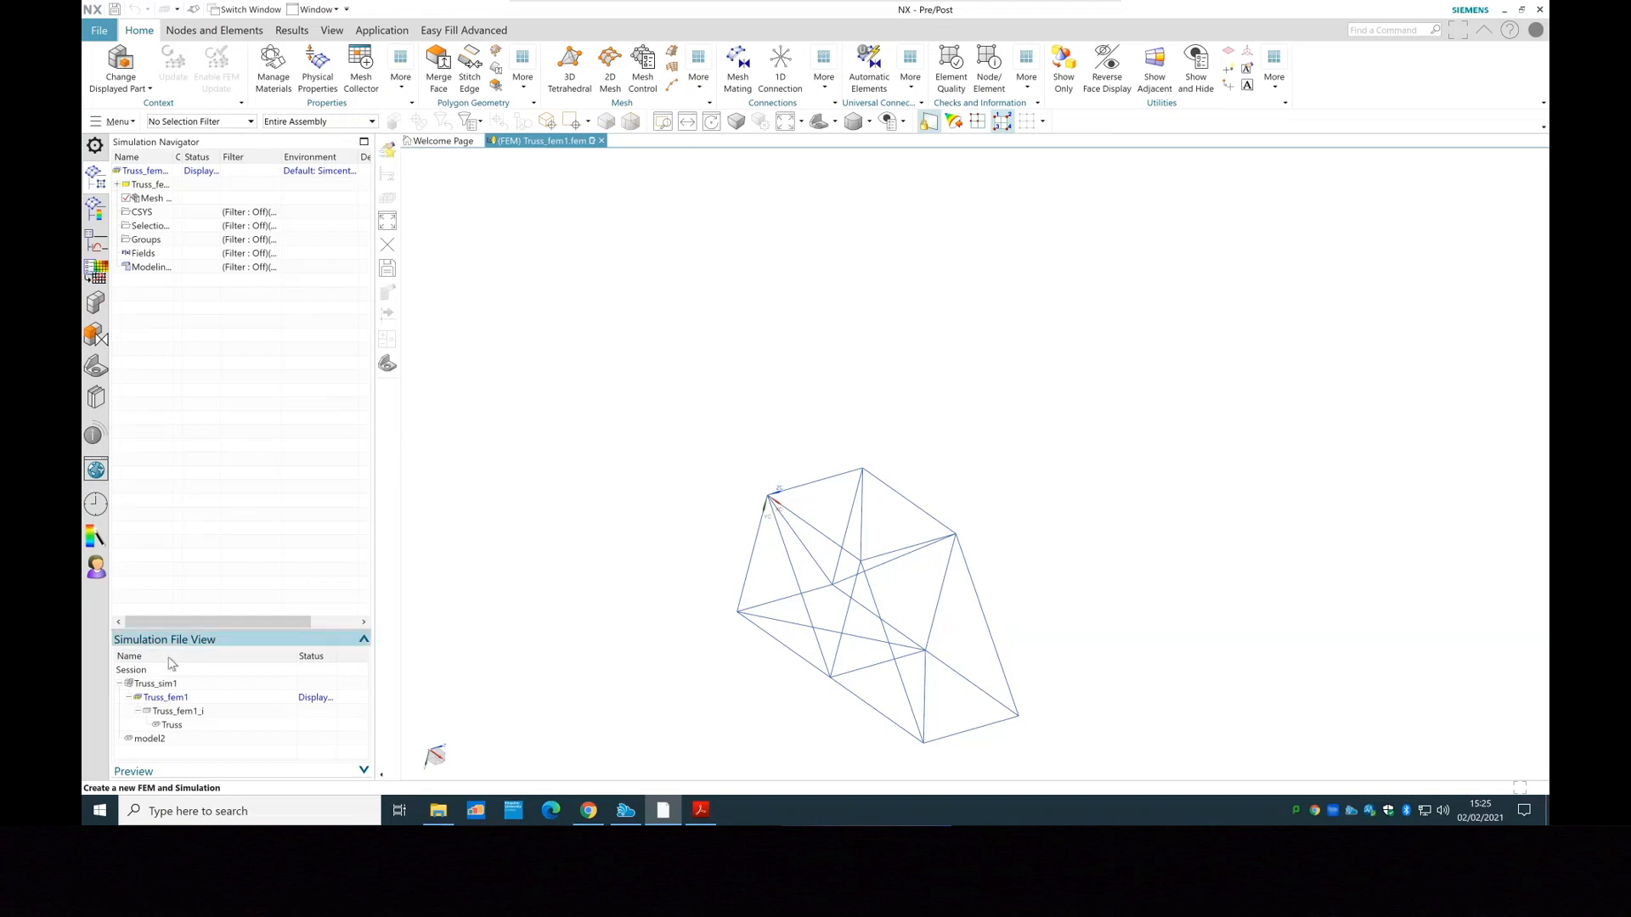
Make the Truss_sim1 simulation the displayed file and save it
double_click(158, 686)
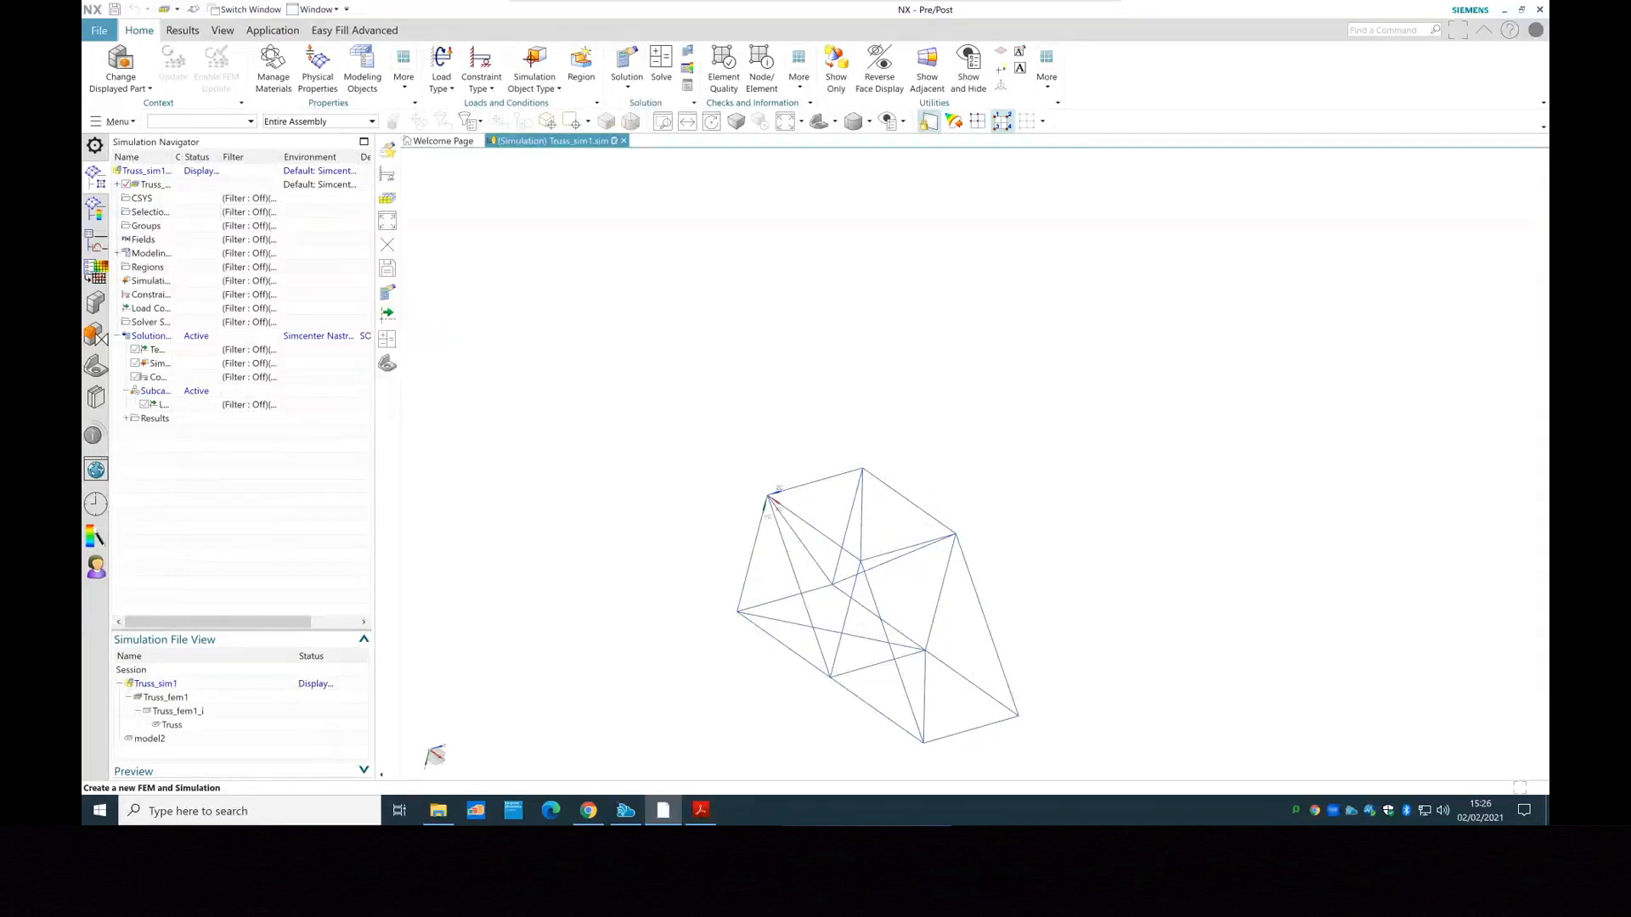
click(115, 12)
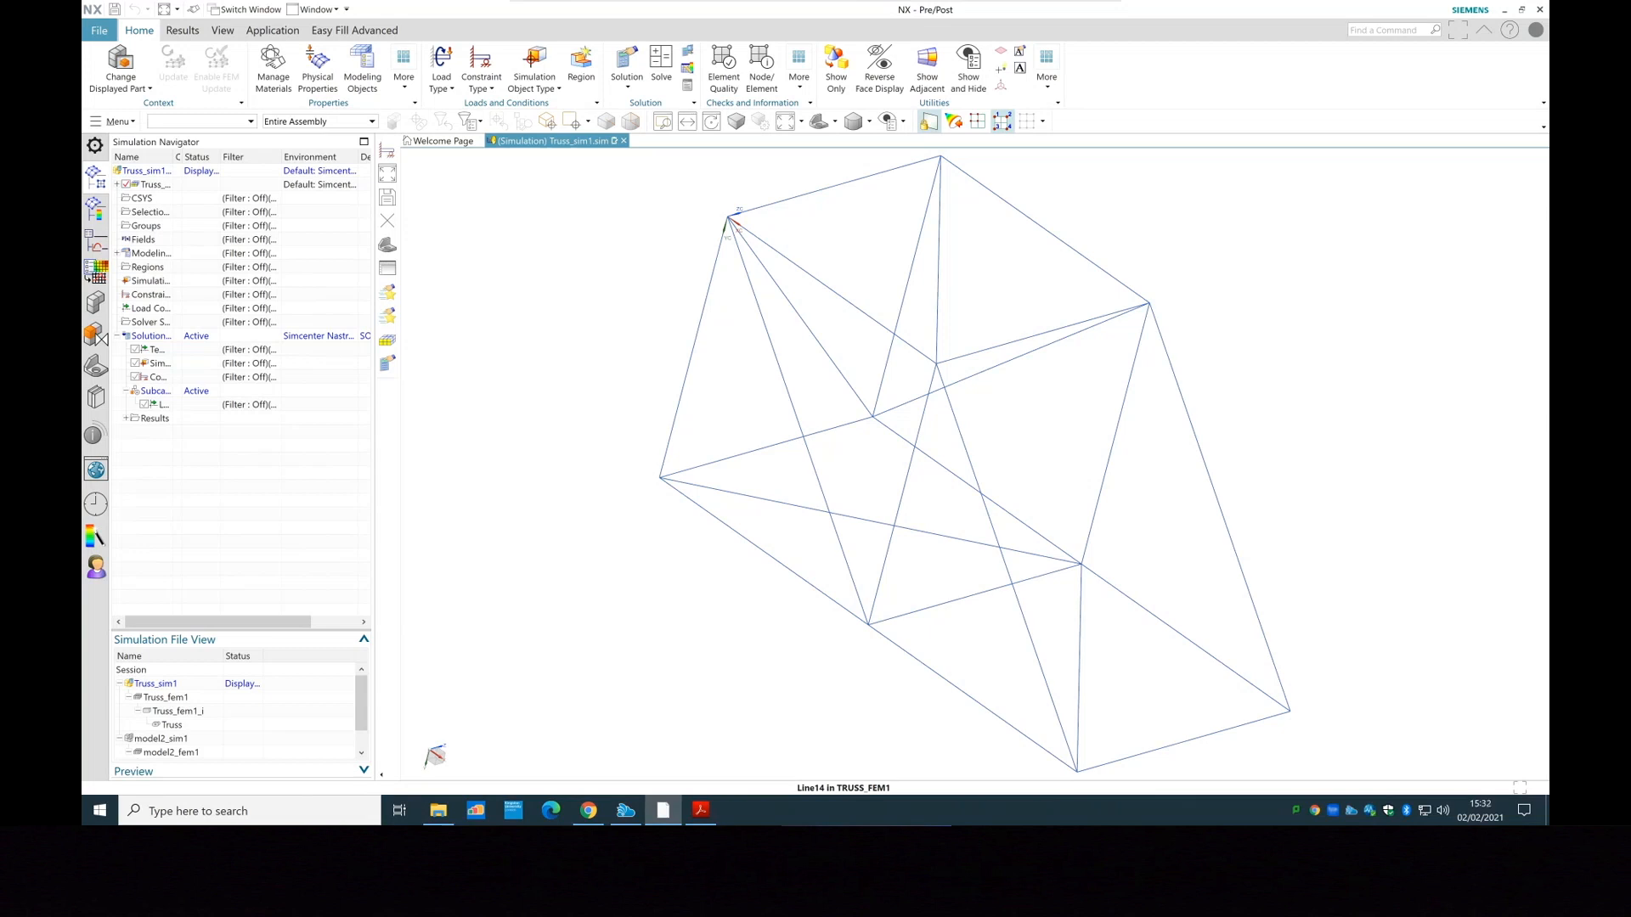
Make Truss_fem1 the displayed file and select all the truss lines as the objects for a new 1D mesh
click(173, 699)
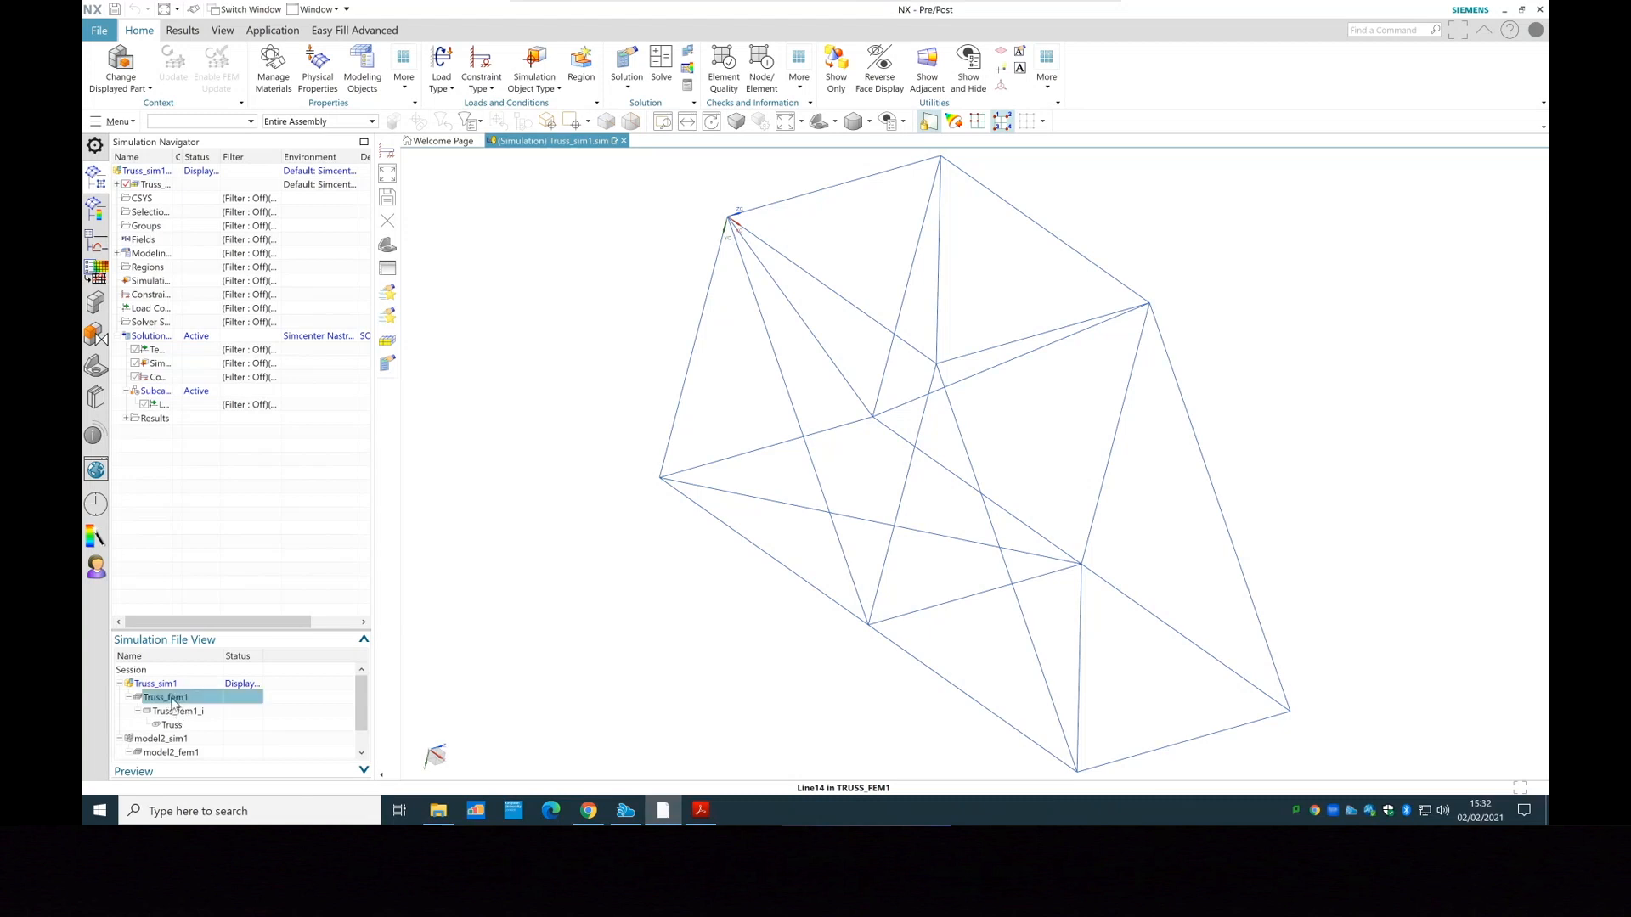
double_click(173, 699)
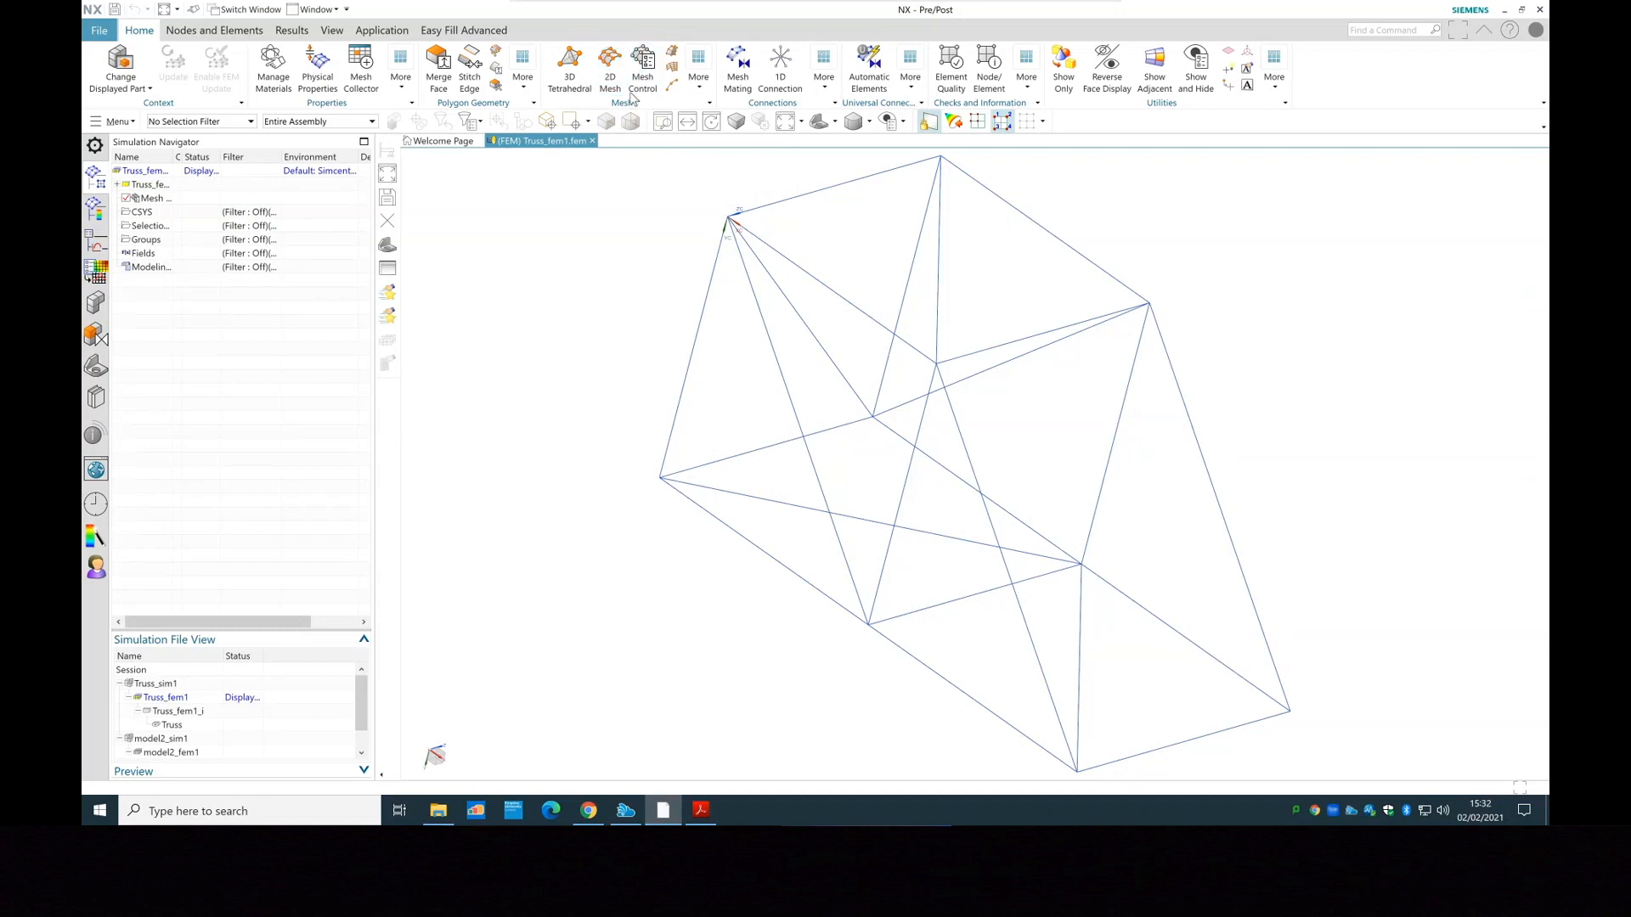
click(699, 85)
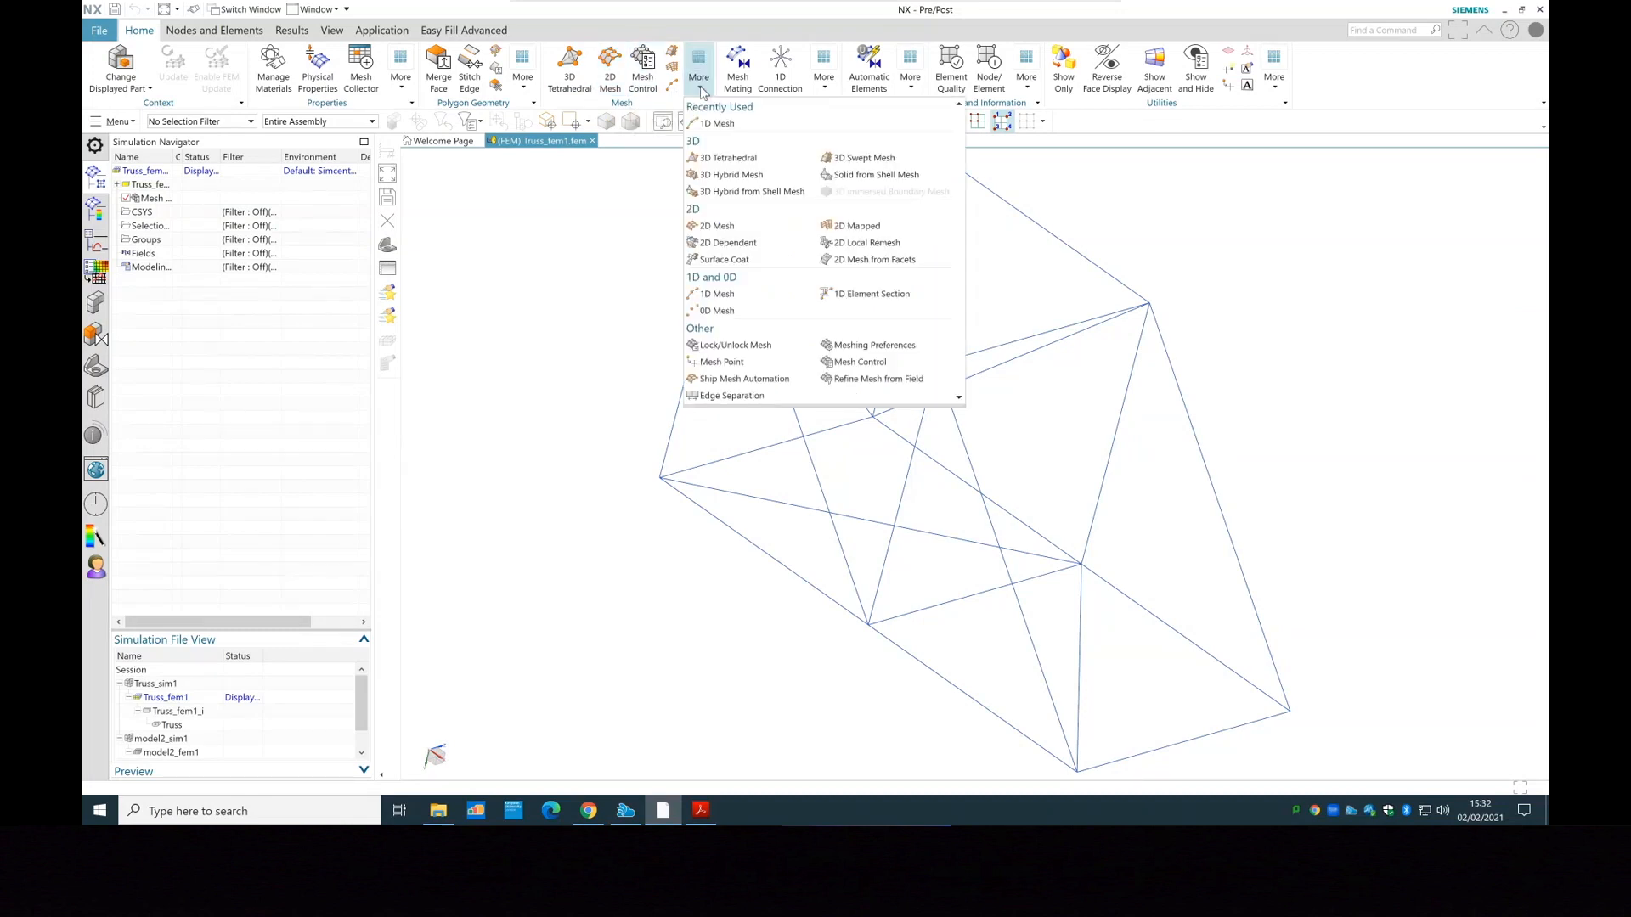
click(747, 297)
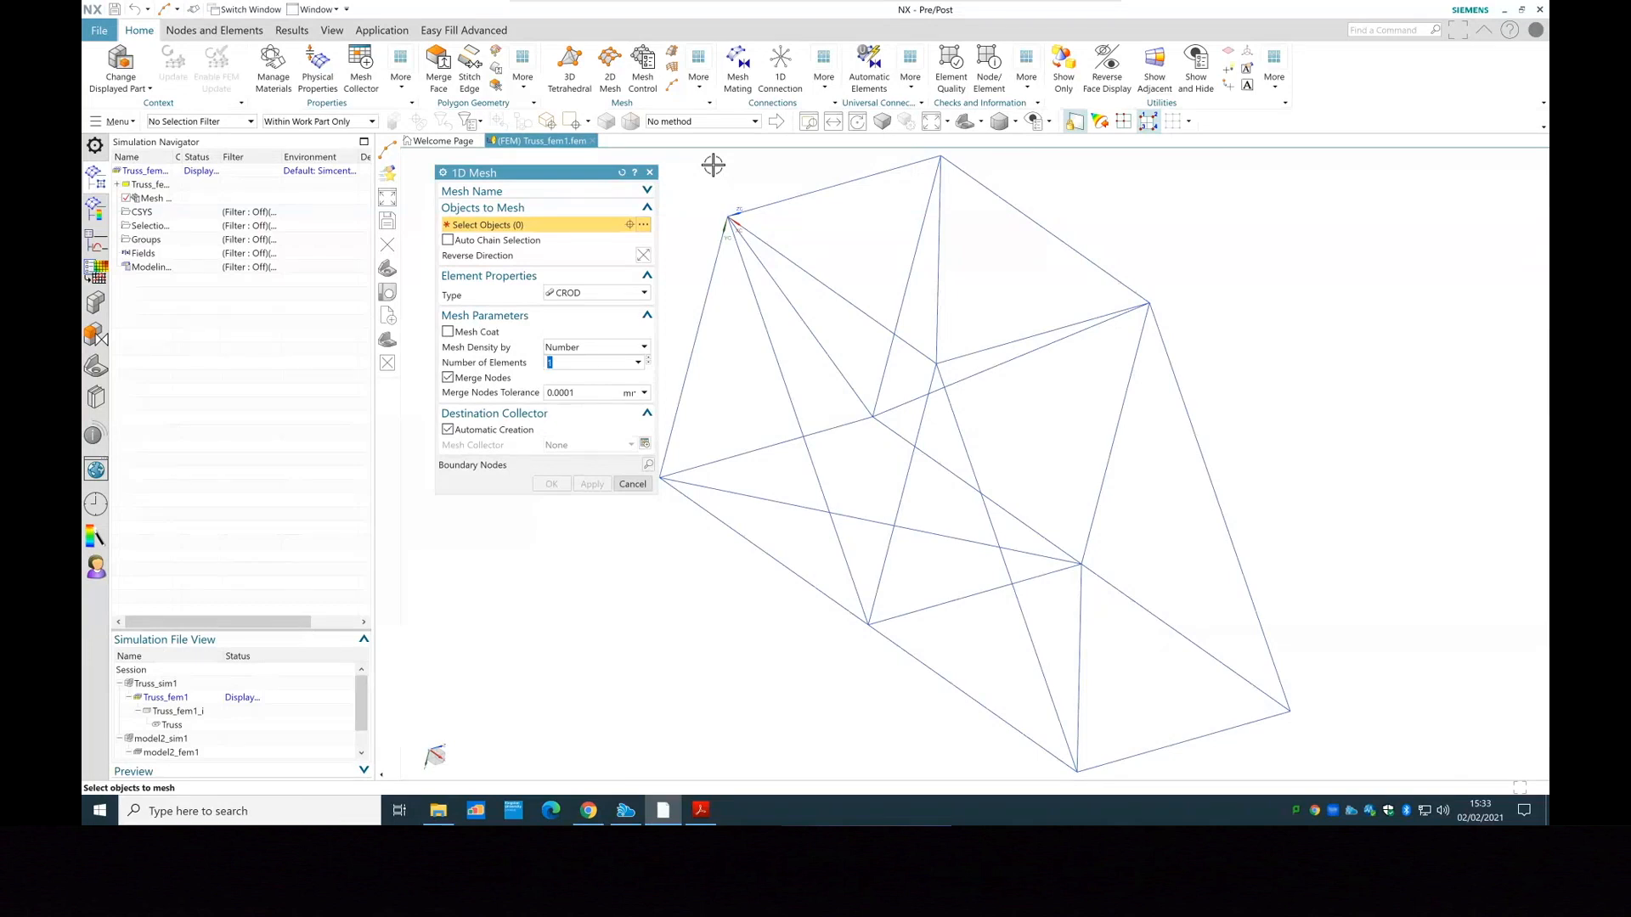
drag(547, 767, 1278, 196)
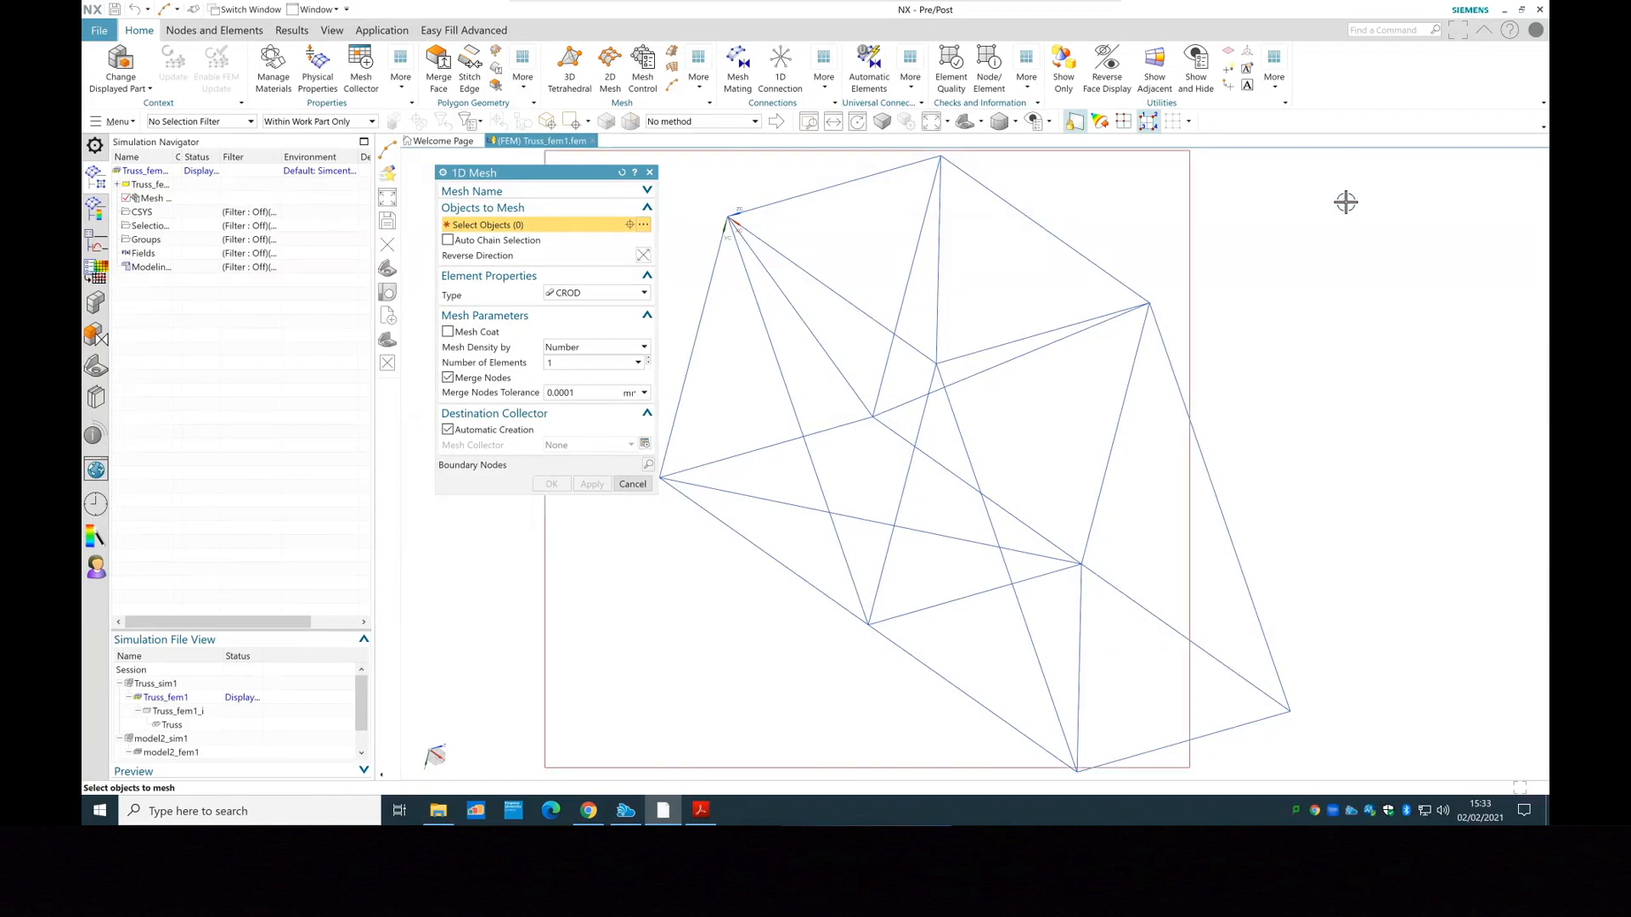
drag(1396, 209, 1447, 132)
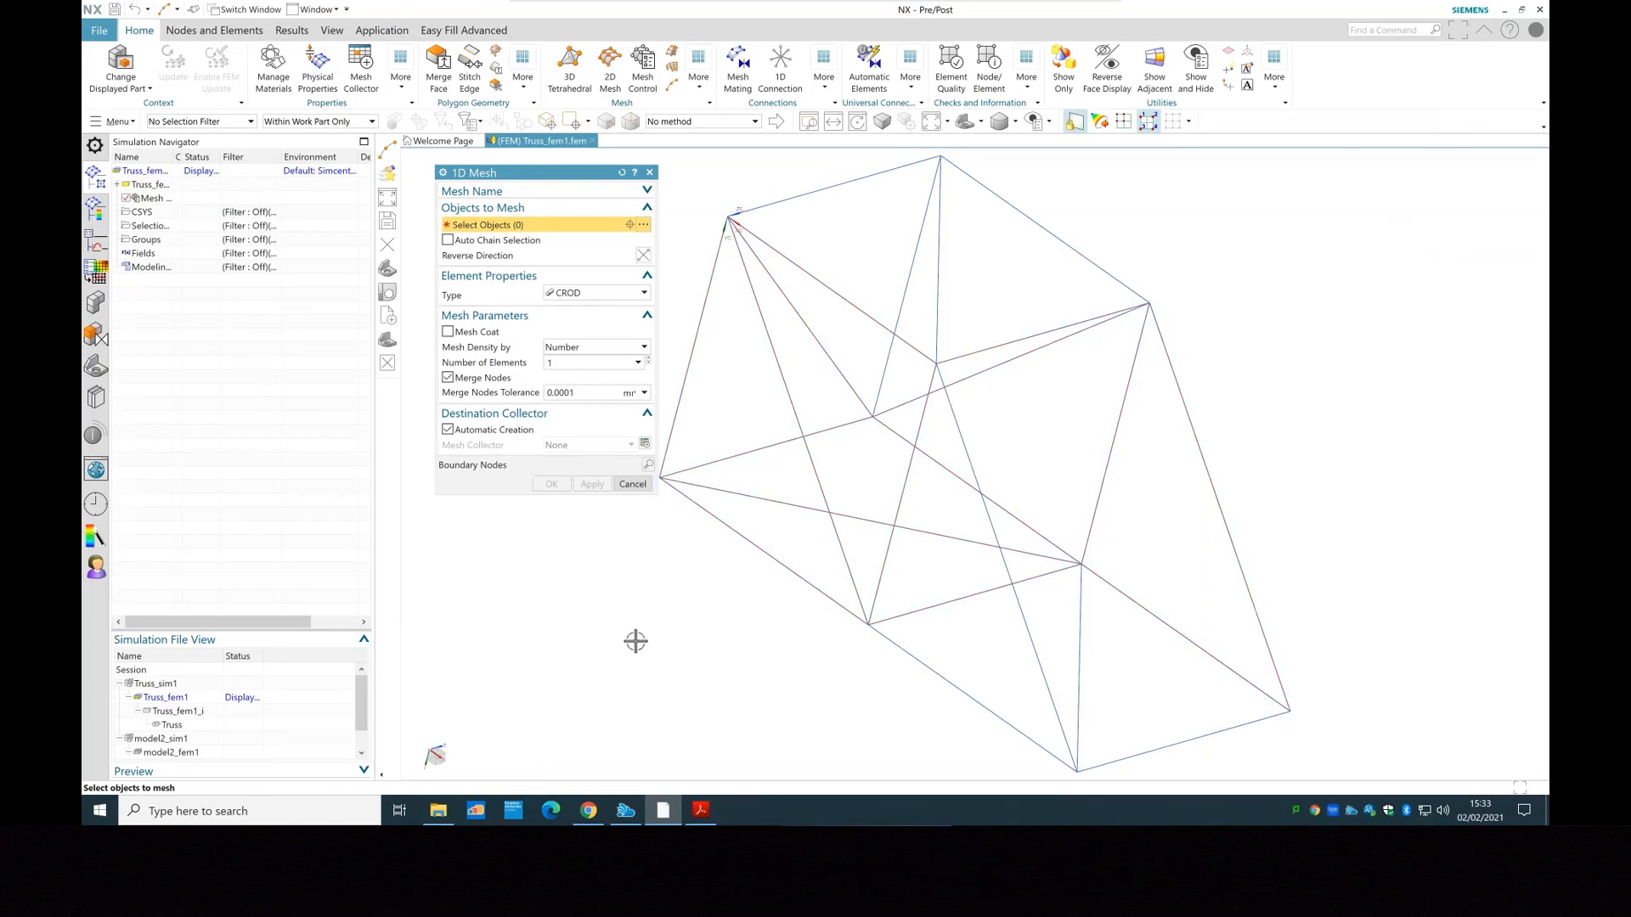
key(ctrl+a)
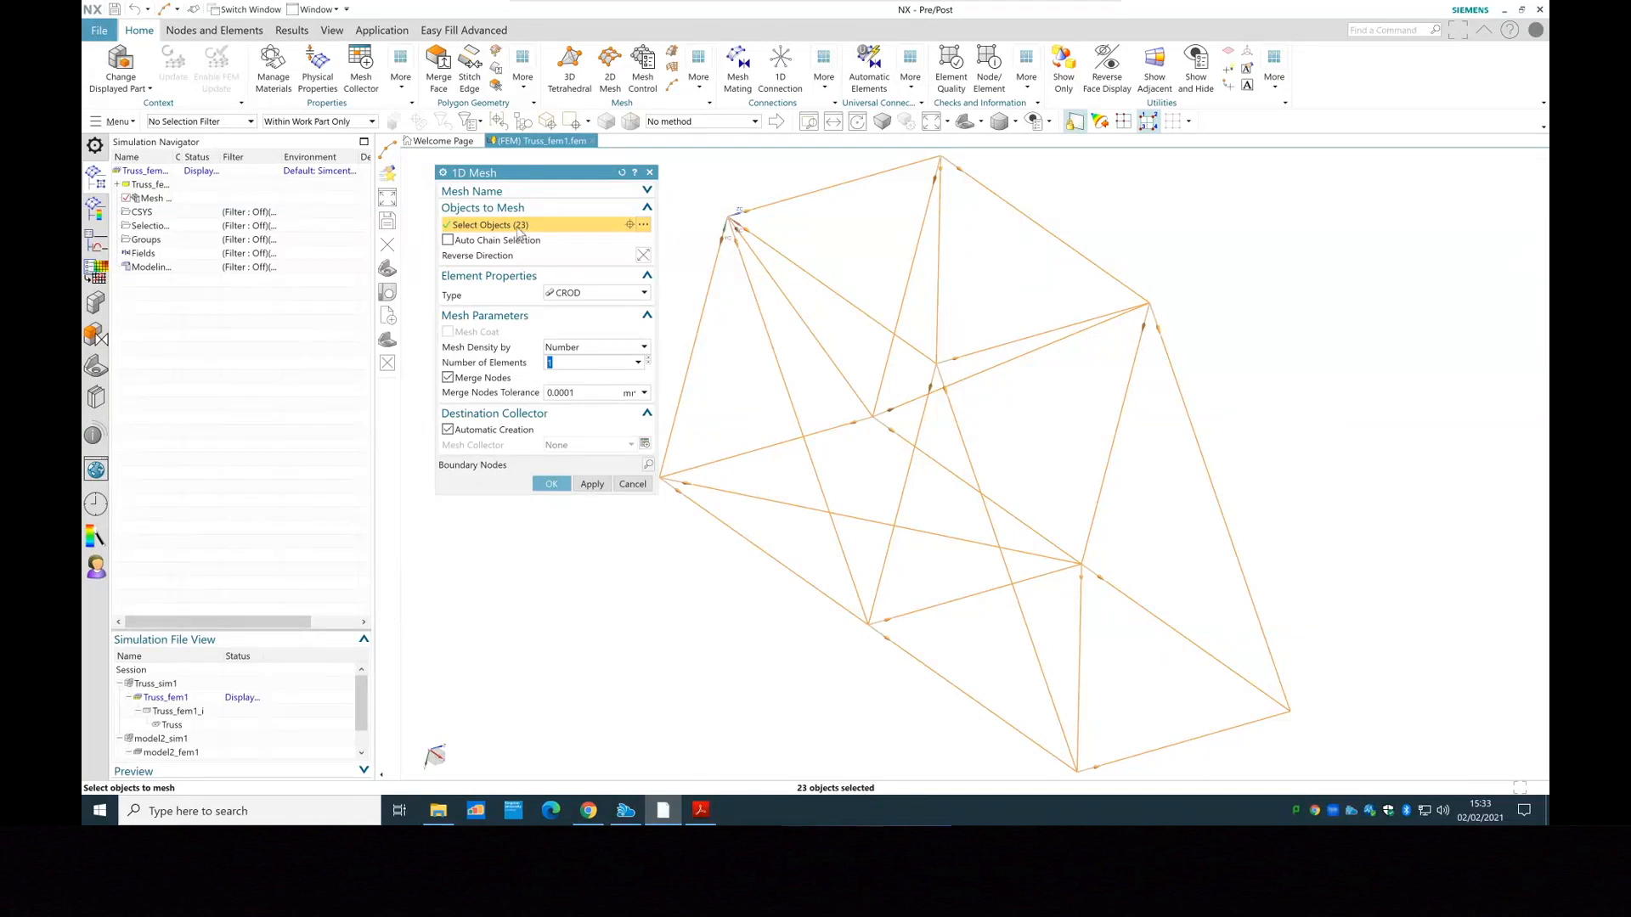
Mesh the selected lines with CROD elements, using a density of 1 element per line
click(590, 292)
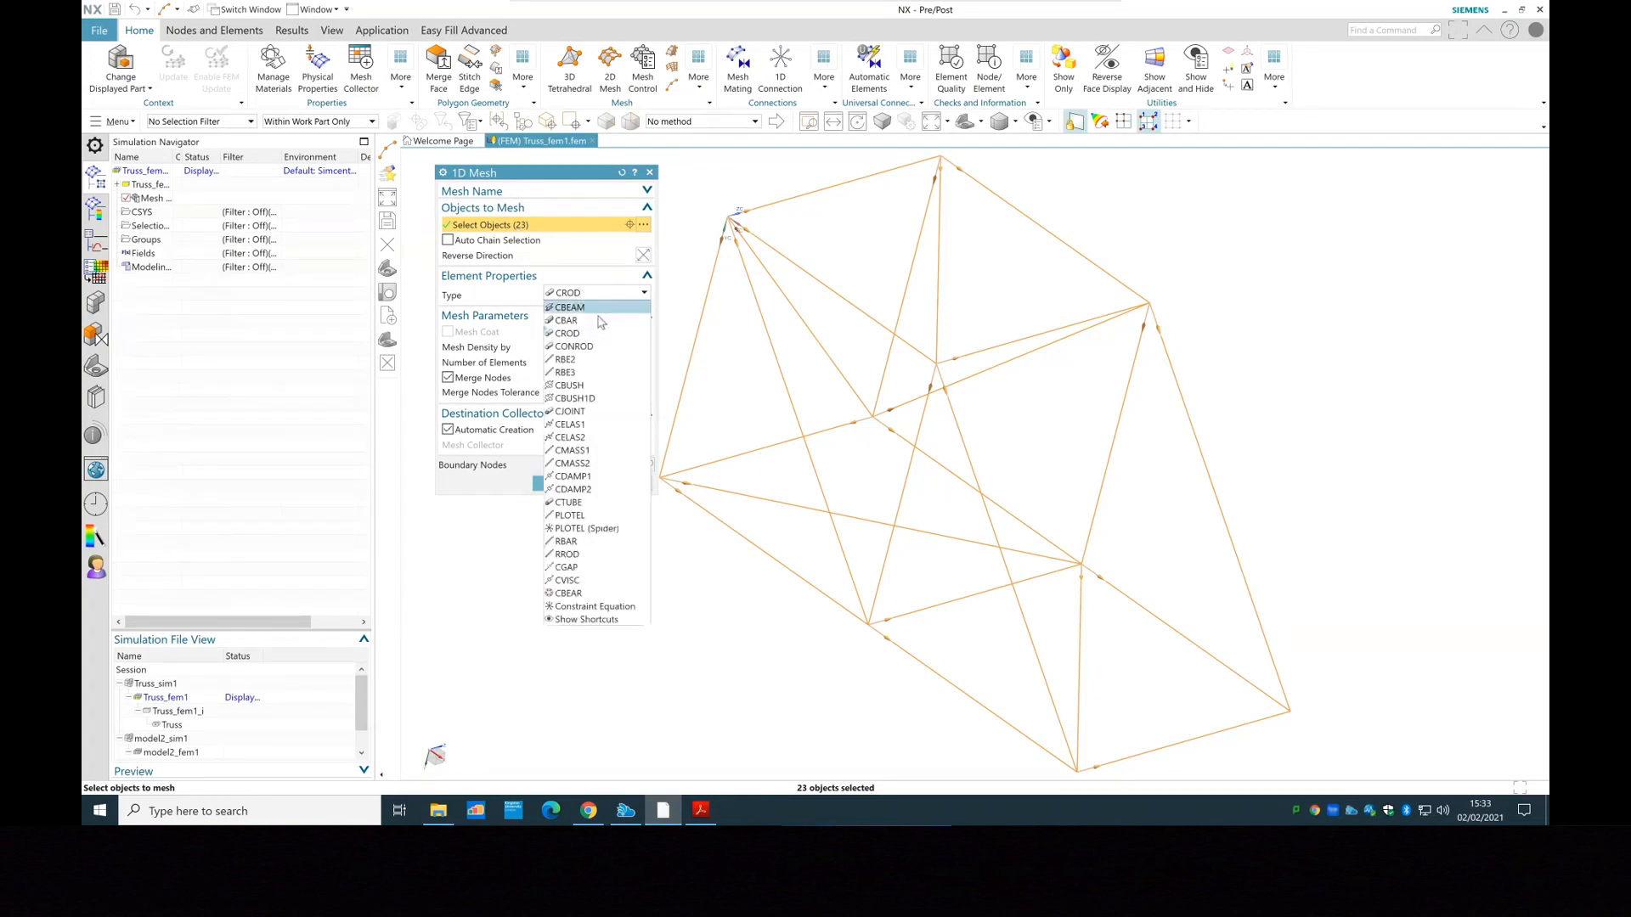
click(599, 321)
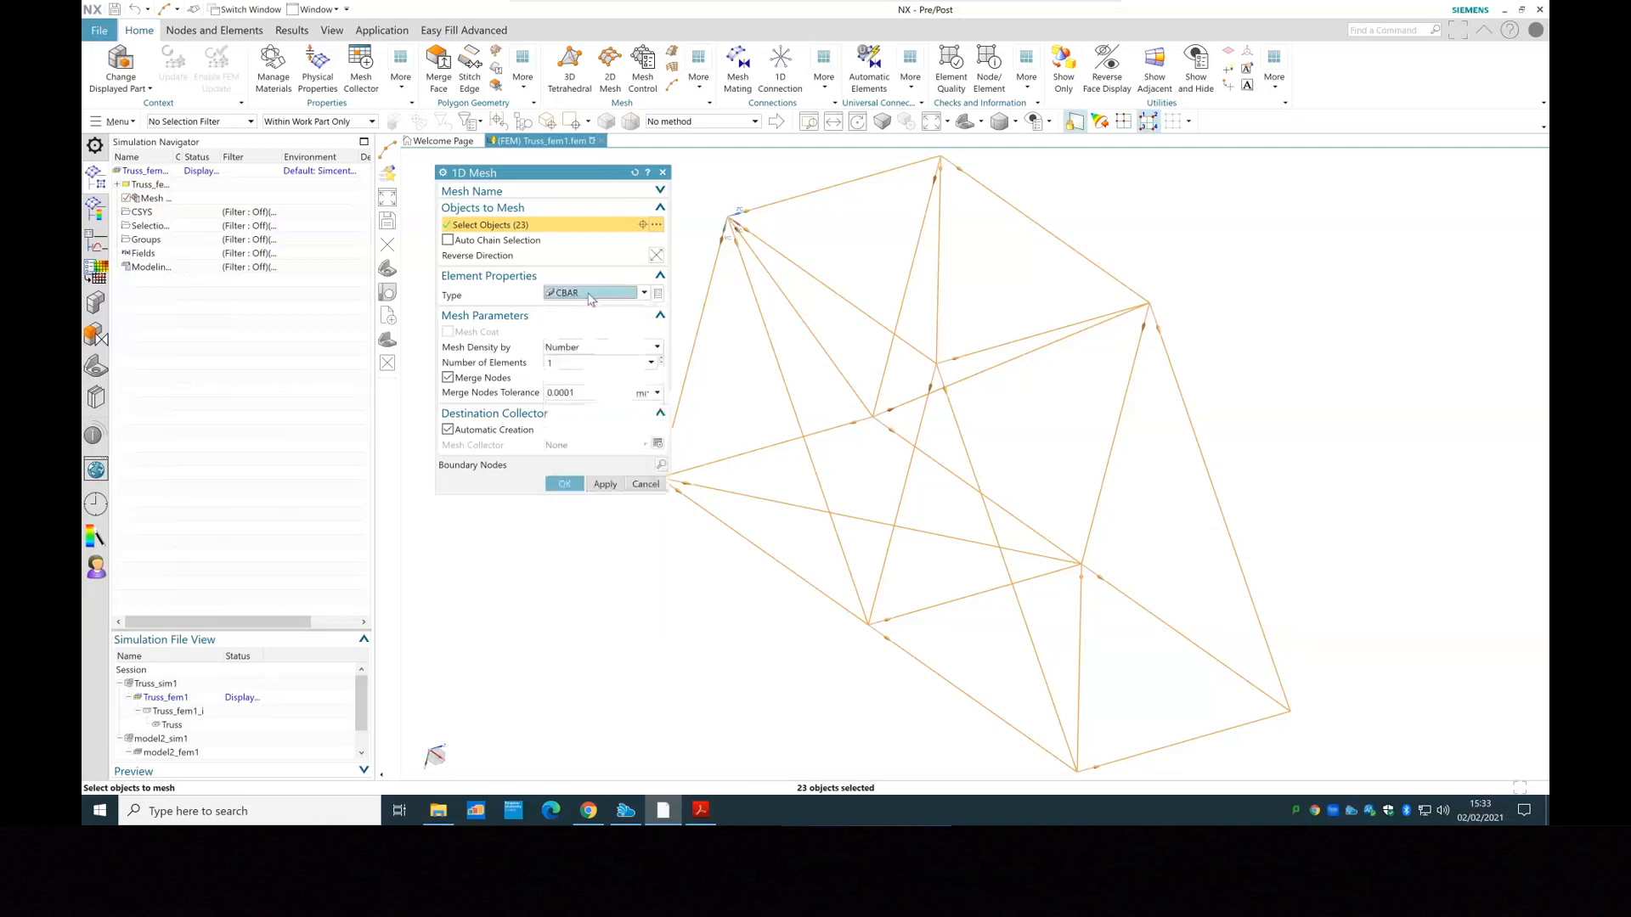
click(590, 296)
click(554, 332)
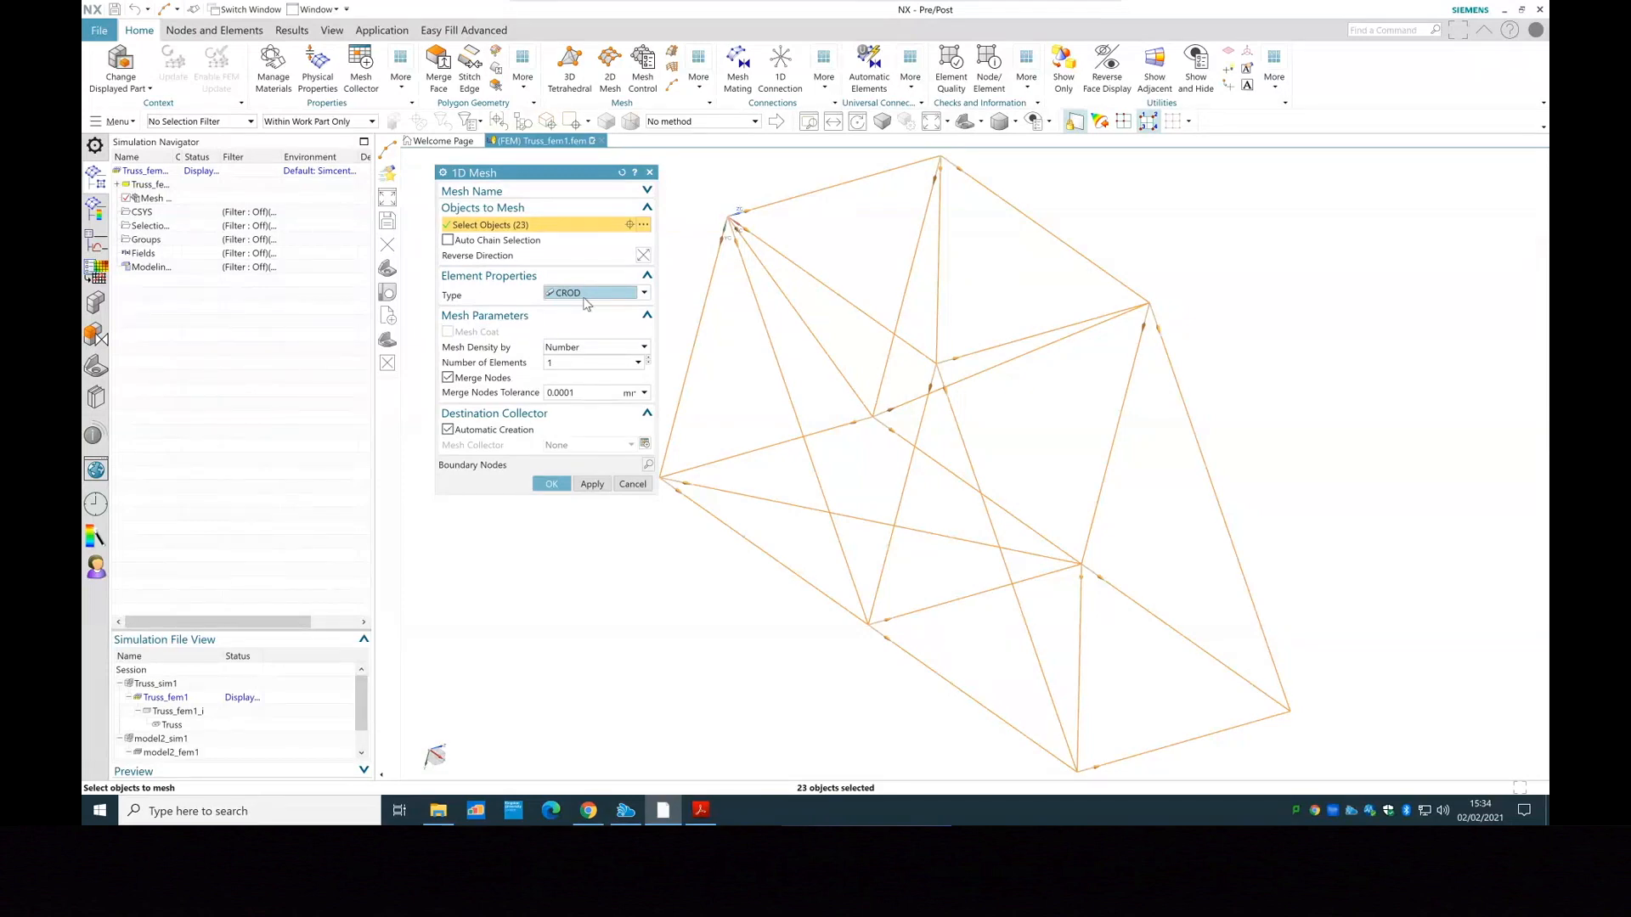
click(580, 362)
click(554, 485)
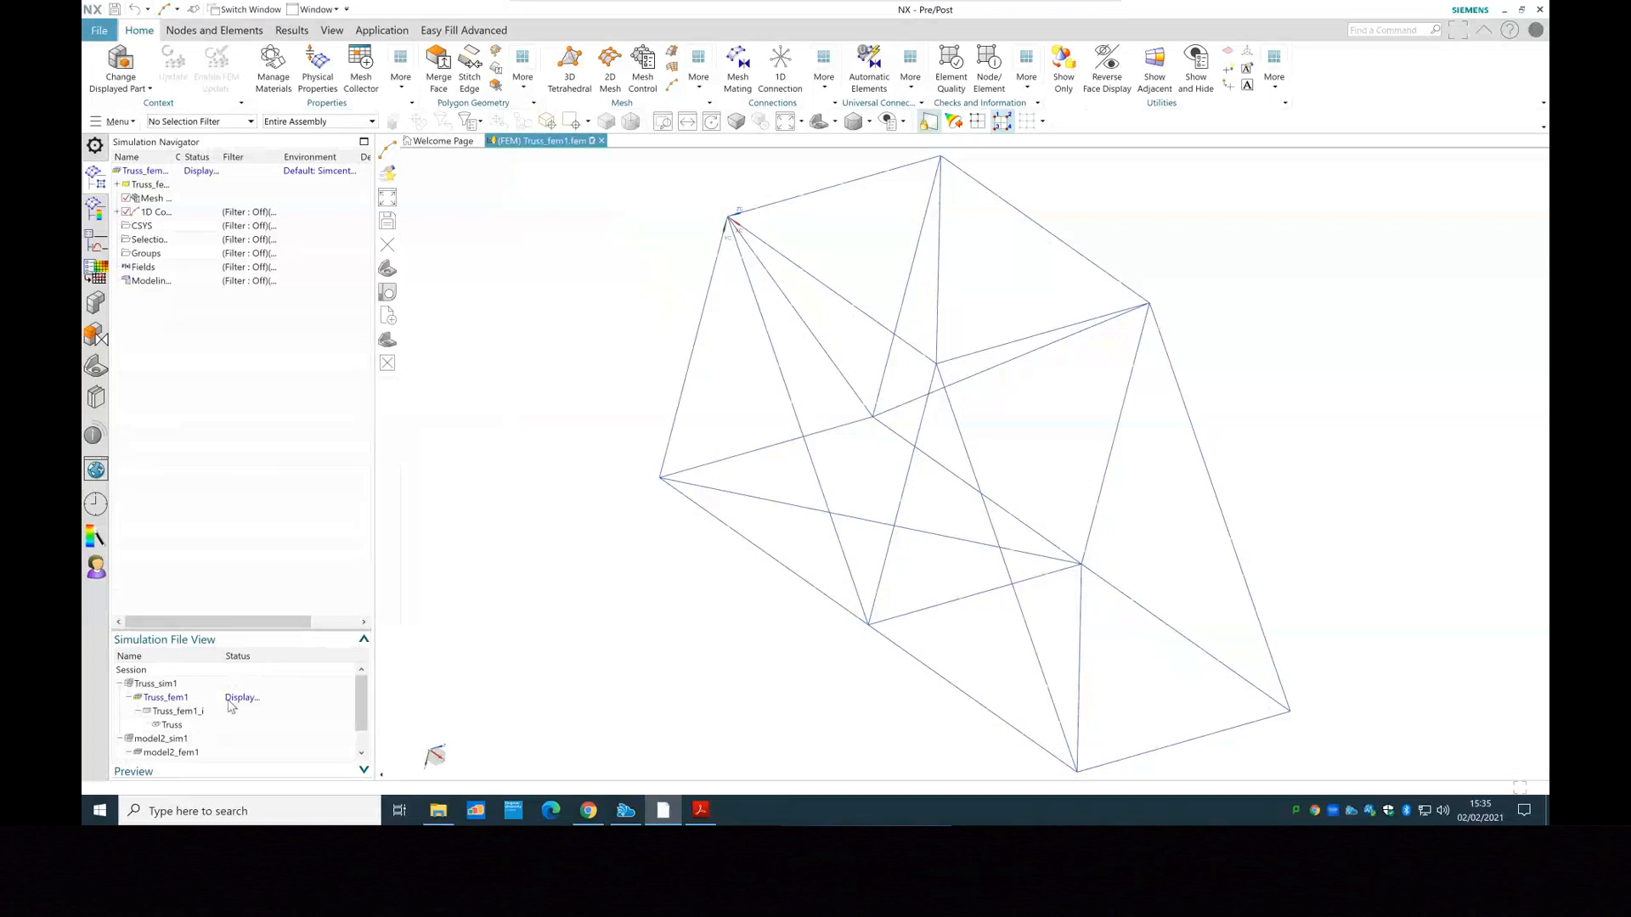
Expand the 1D Collectors down to the new mesh and widen the Simulation Navigator columns to read the names and status
click(118, 212)
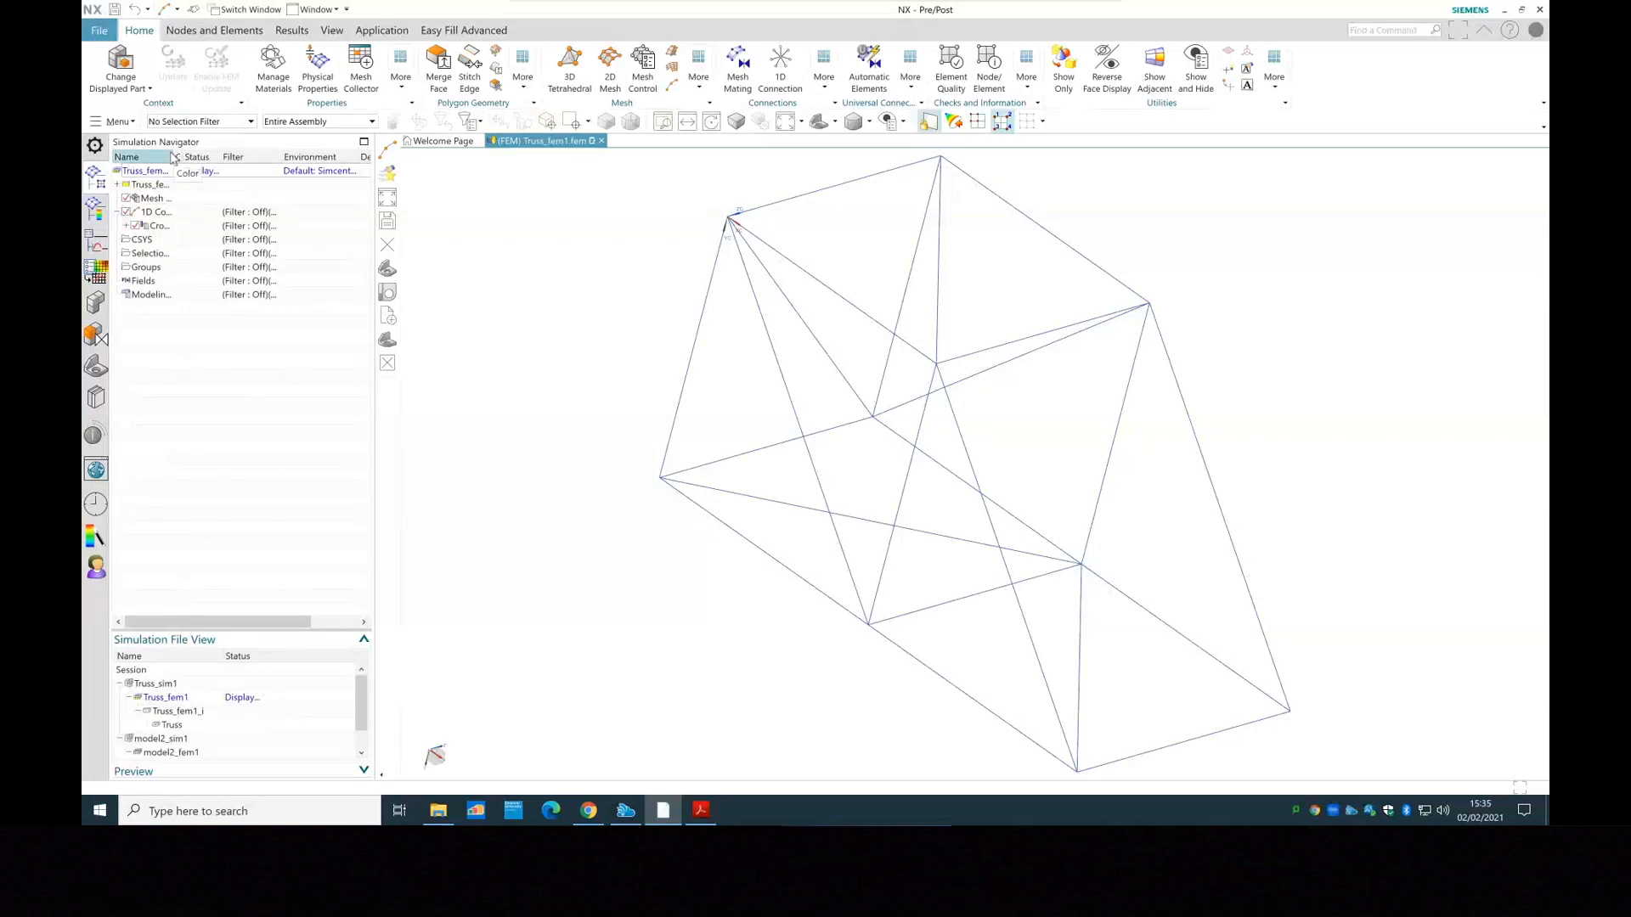
drag(172, 158, 281, 157)
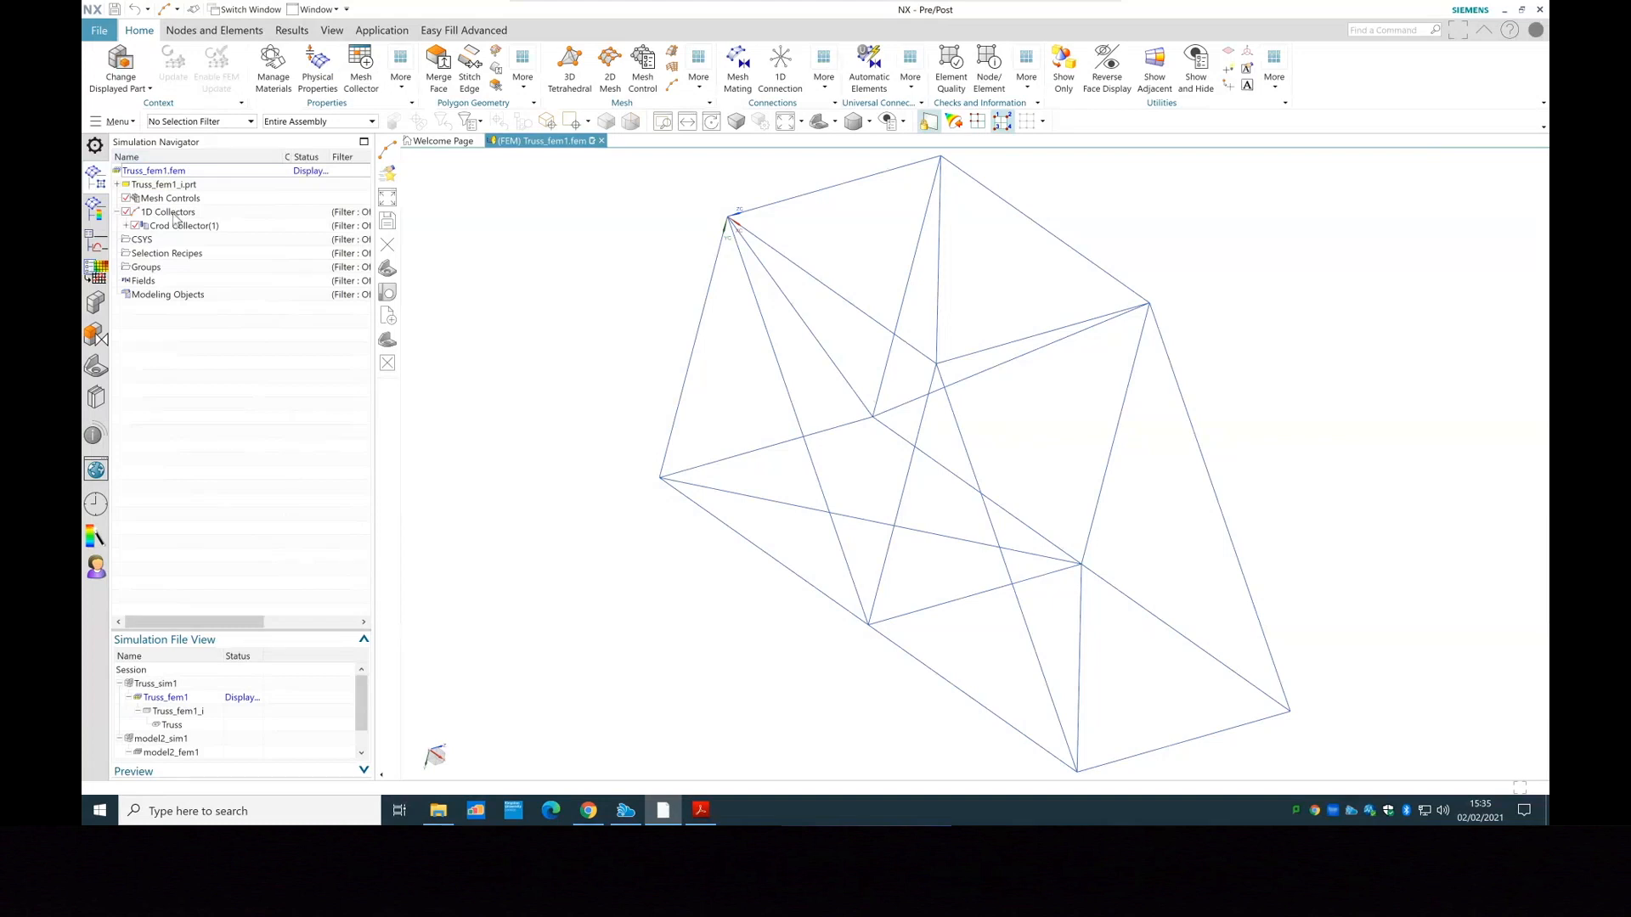
click(126, 226)
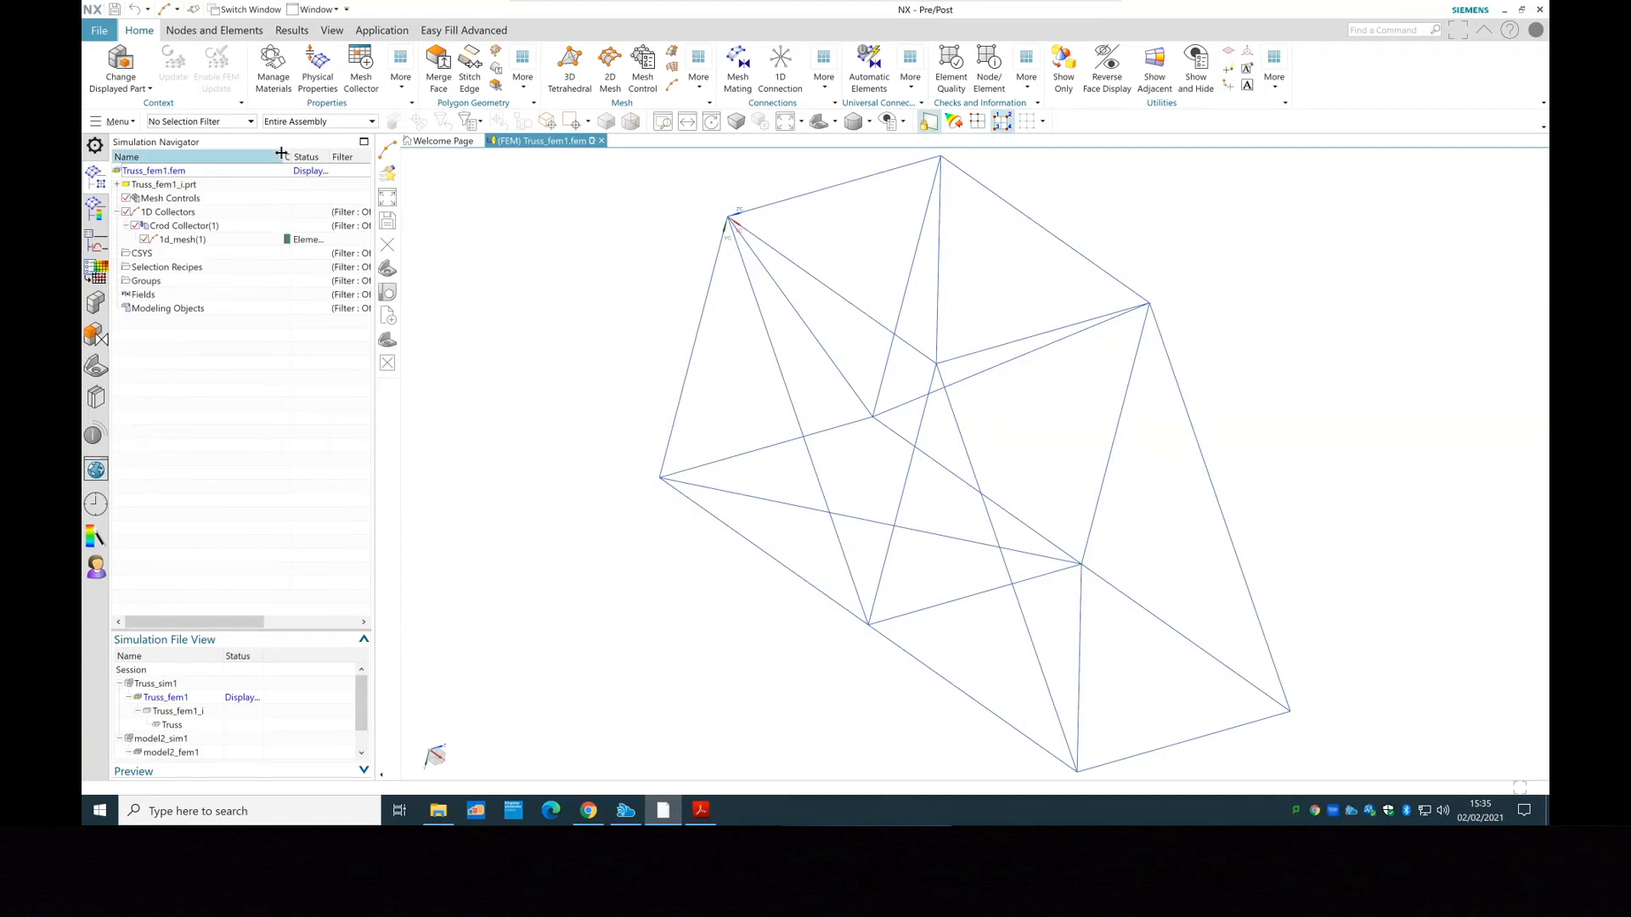
drag(282, 154, 357, 151)
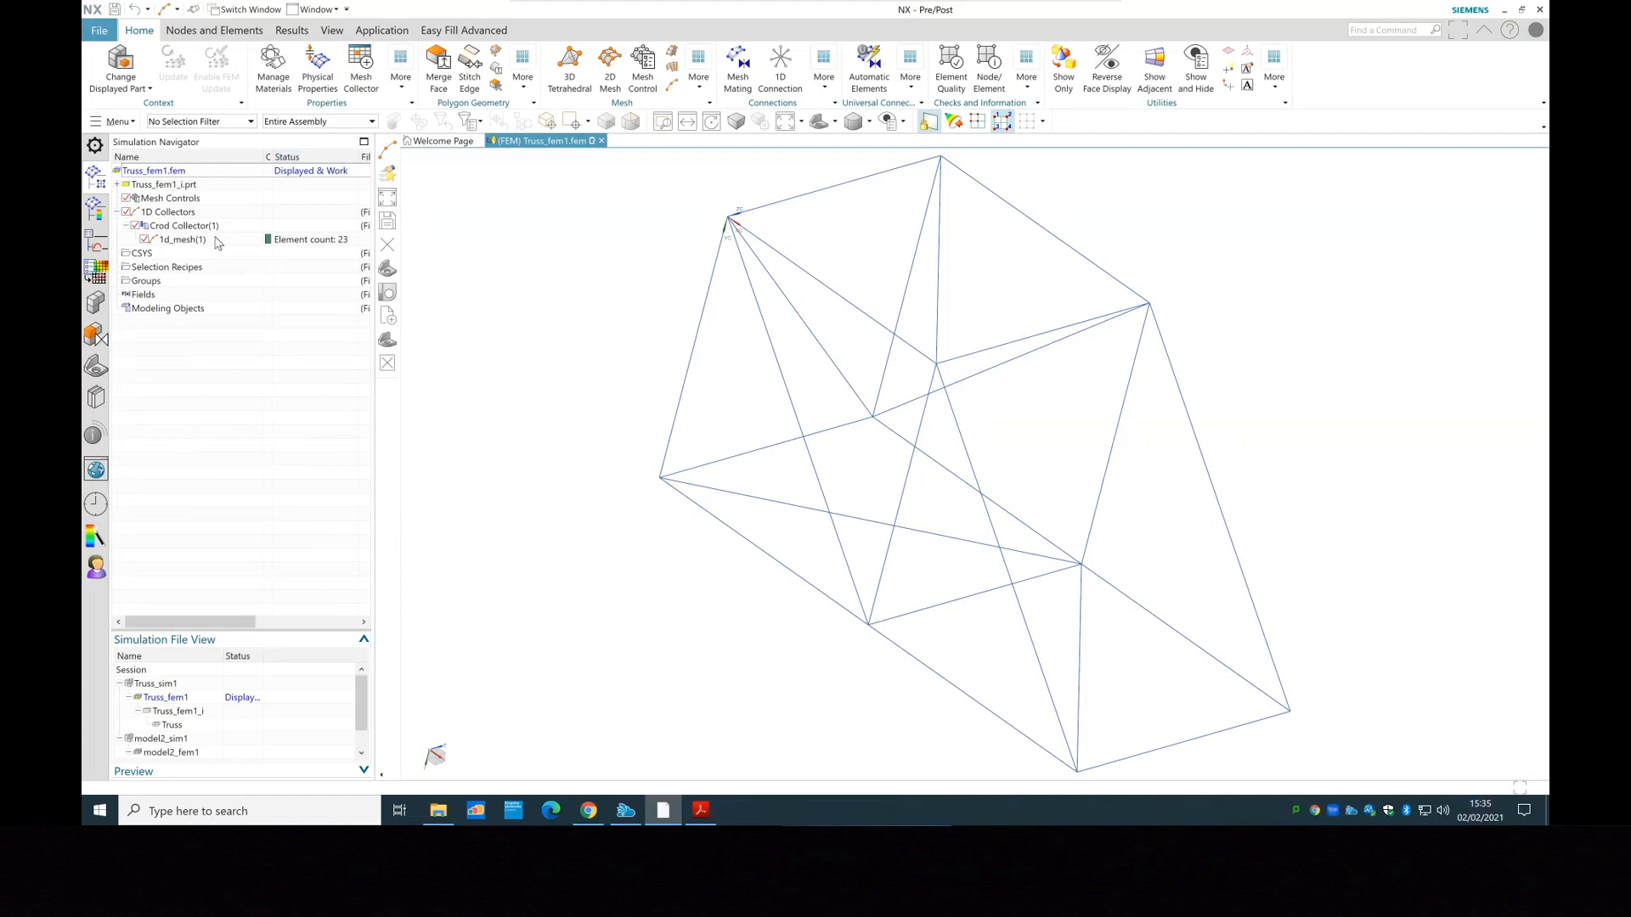
Review the settings of the 1D mesh without changing them
double_click(183, 239)
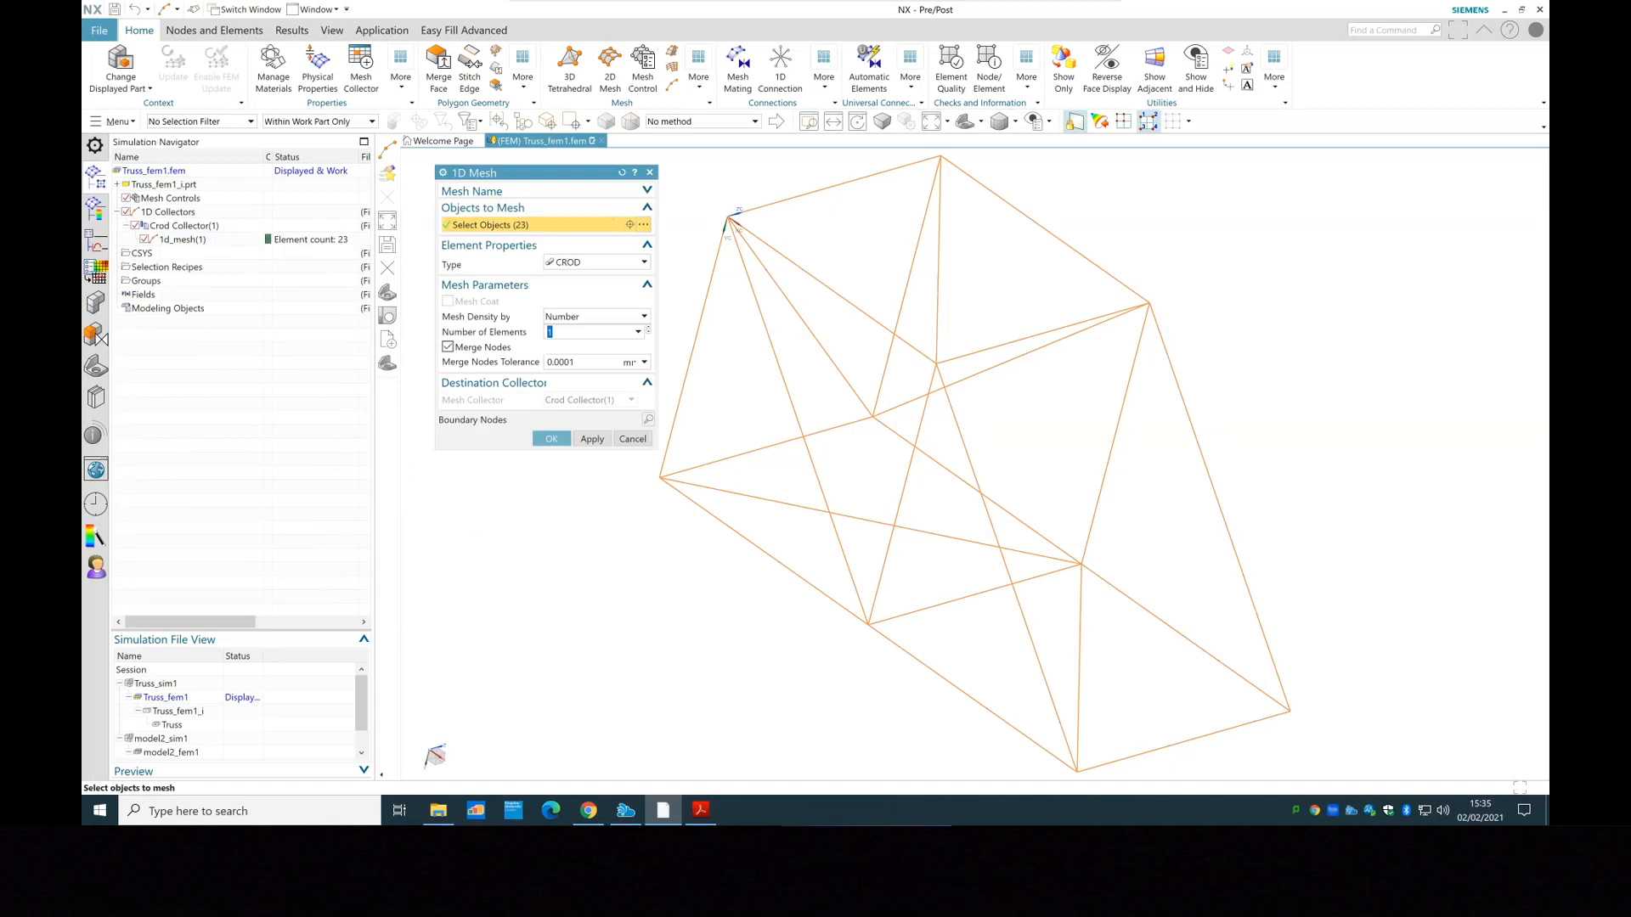
click(627, 439)
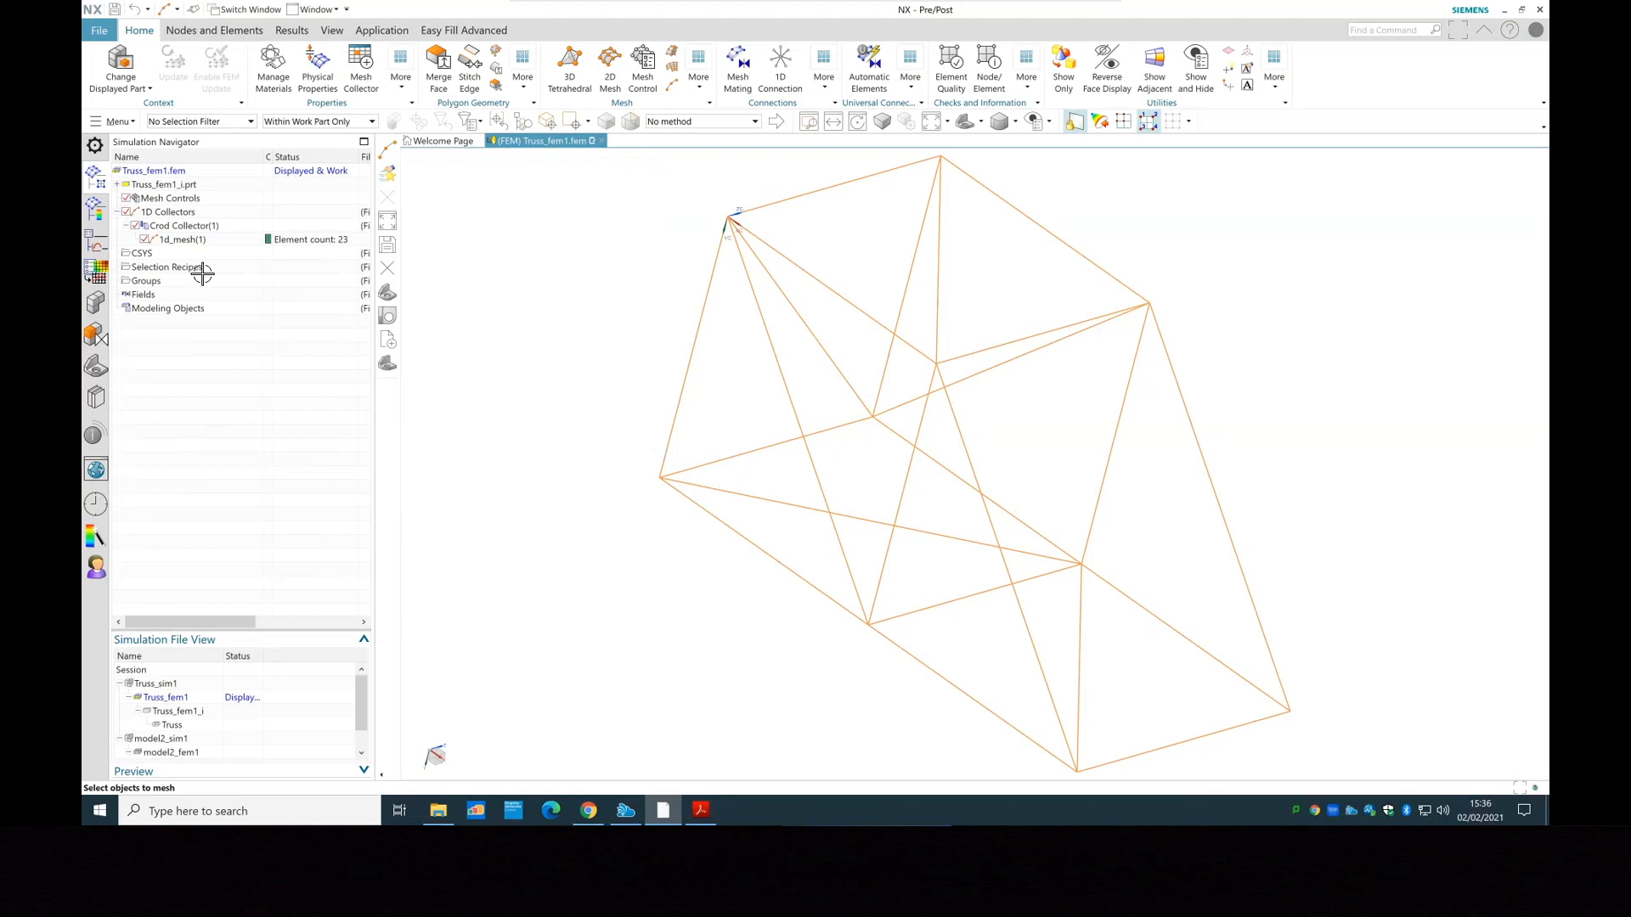
right_click(178, 240)
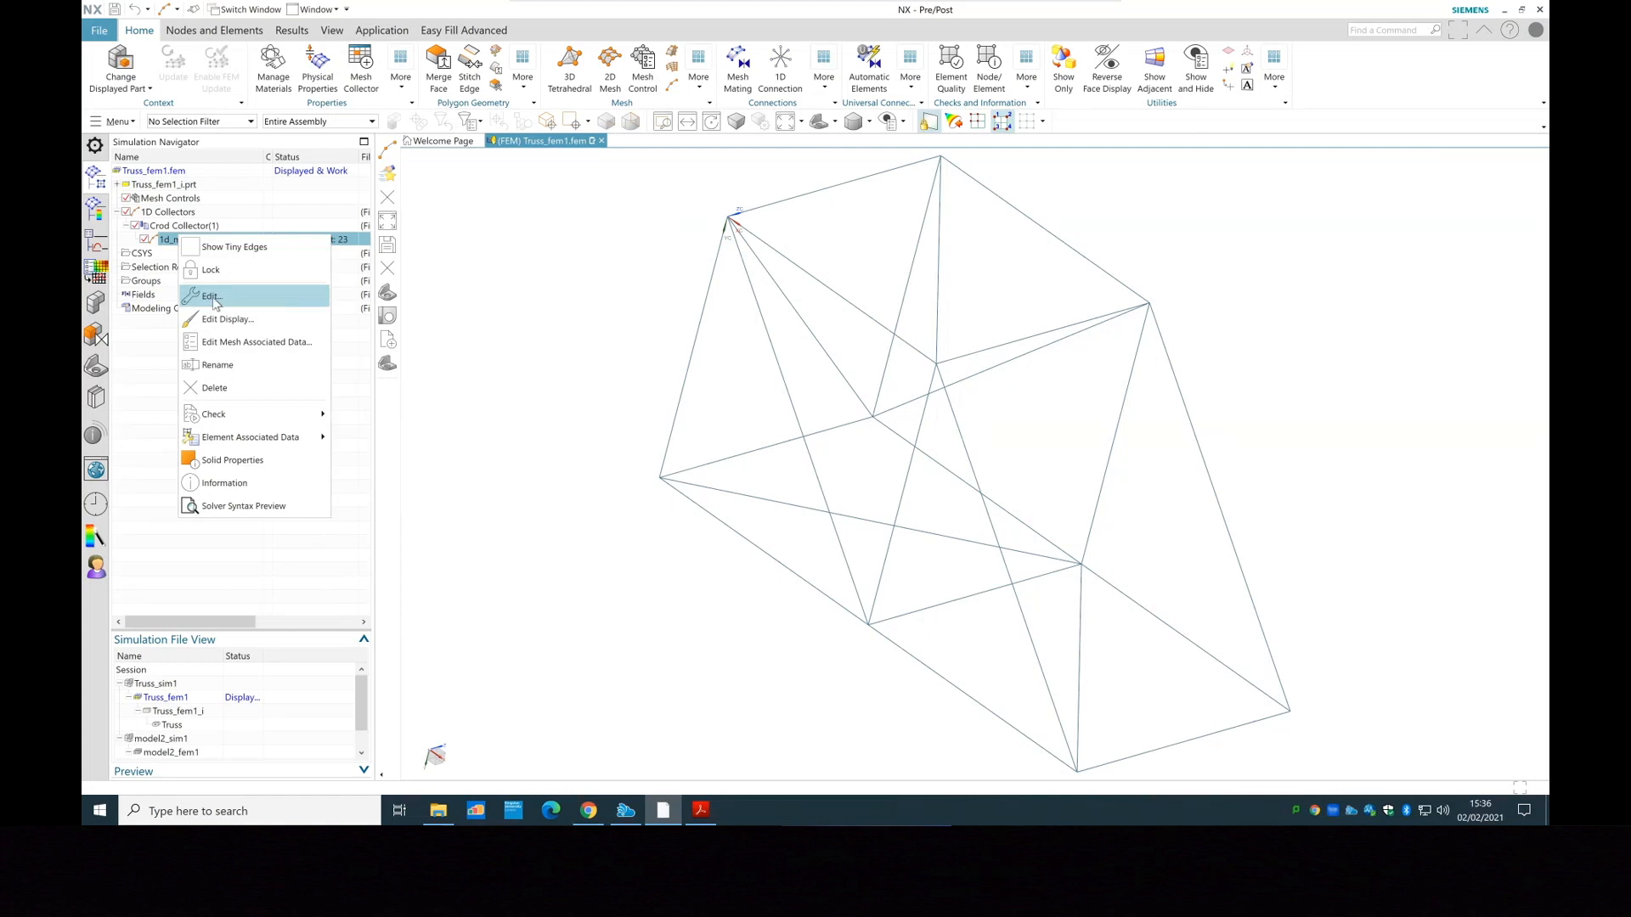
Edit the Crod Collector's PROD1 physical property to use the library material Steel and an area of 12.567 mm²
click(162, 227)
right_click(162, 227)
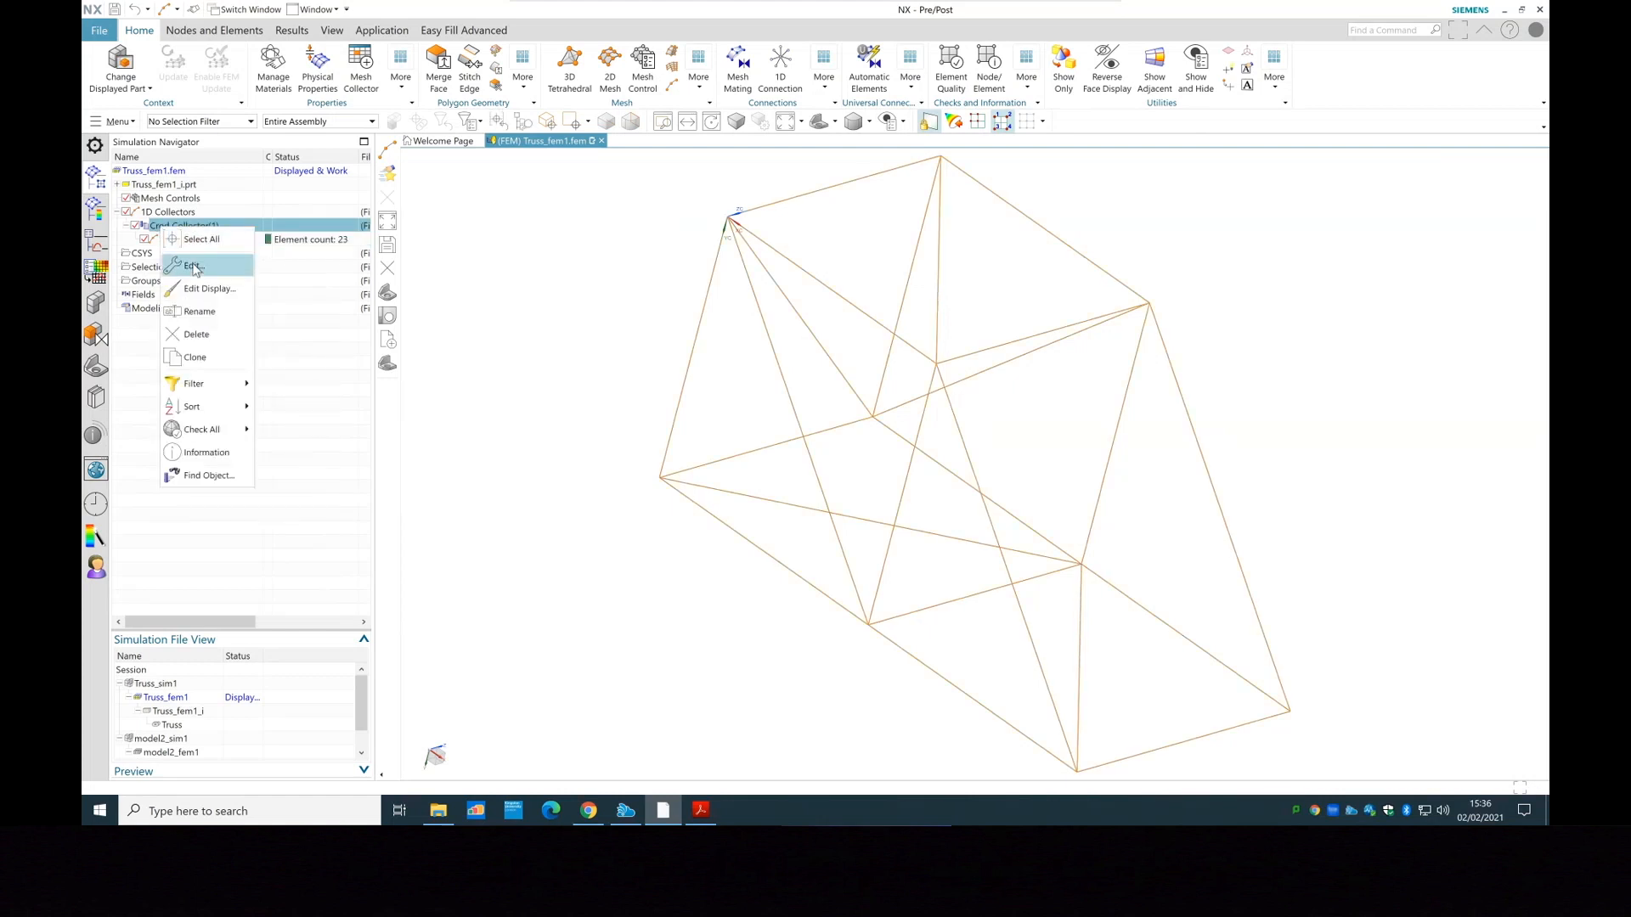
click(194, 266)
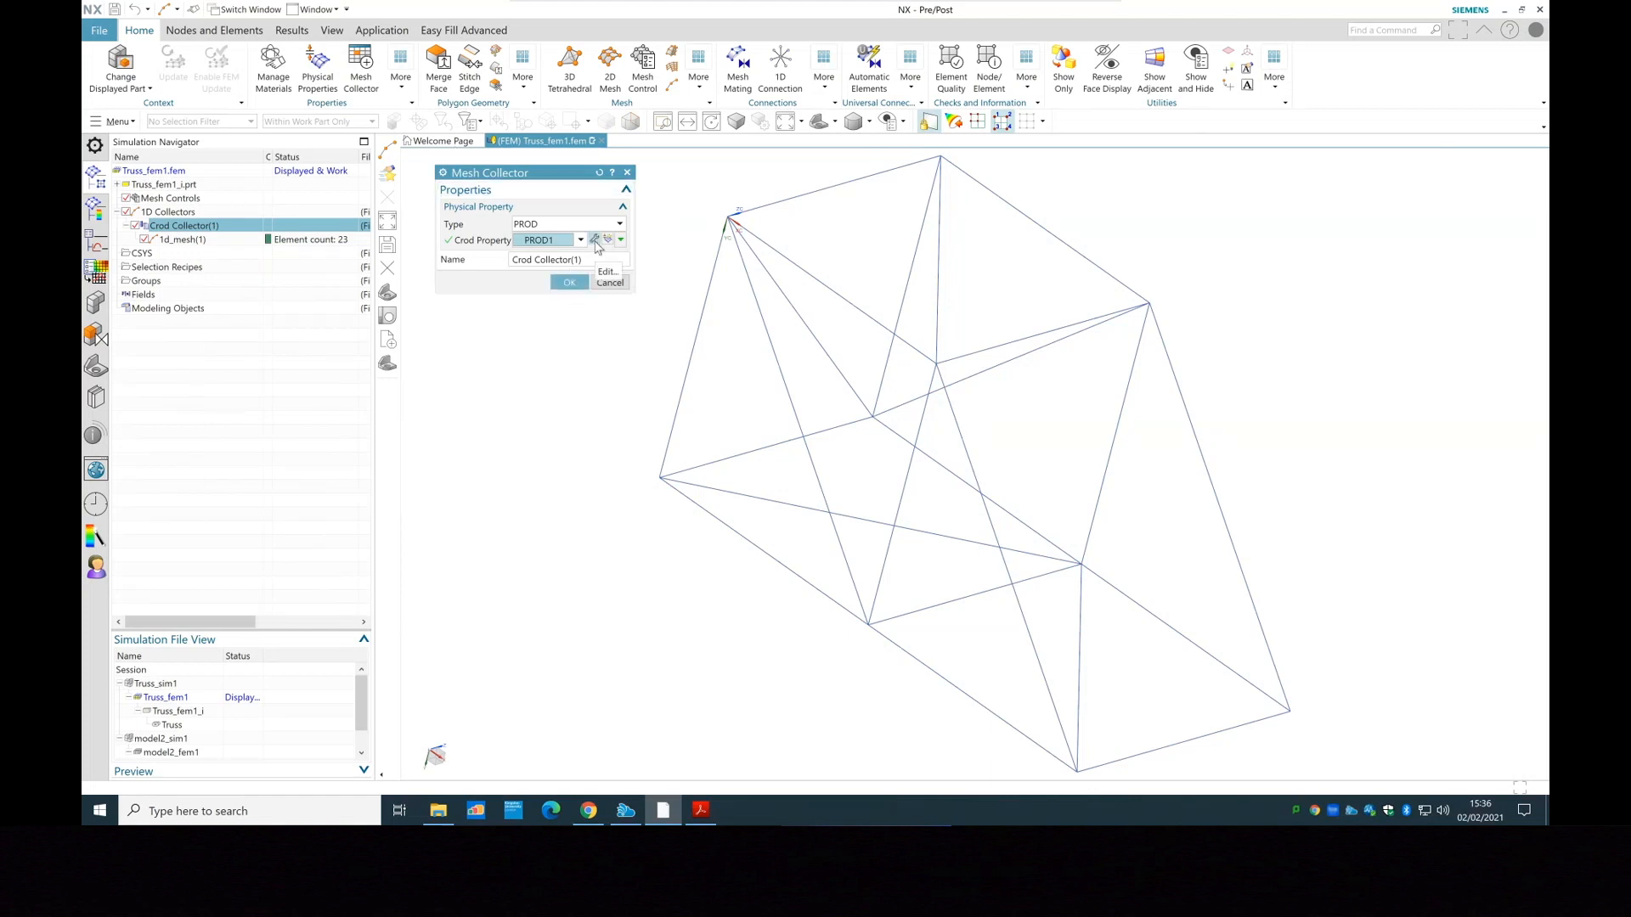
click(596, 240)
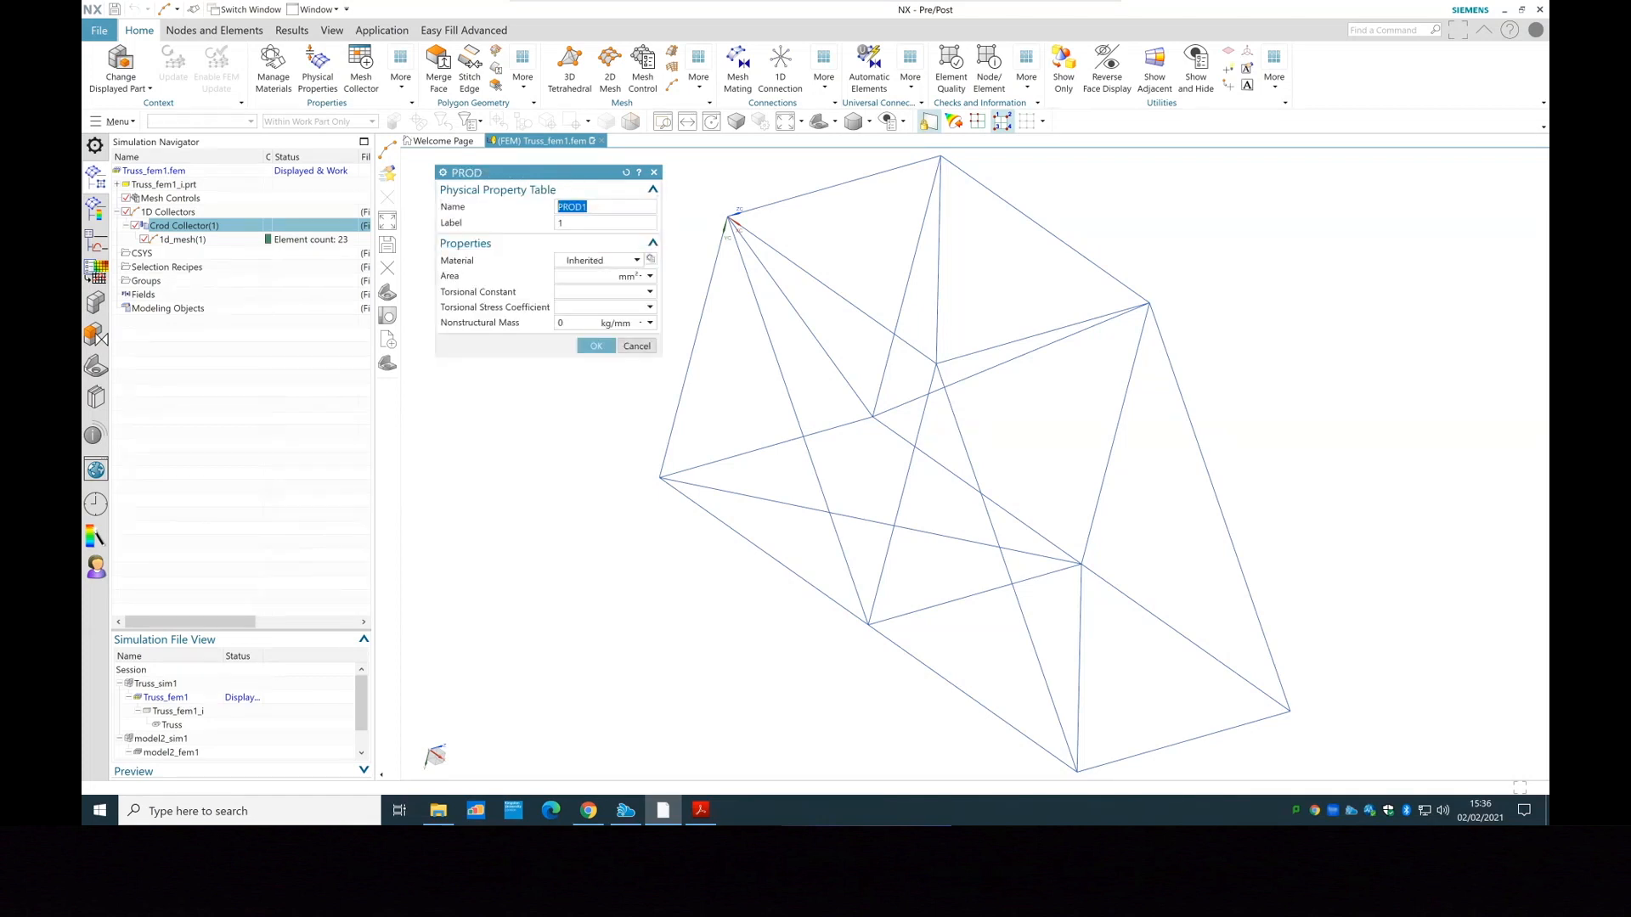
click(650, 260)
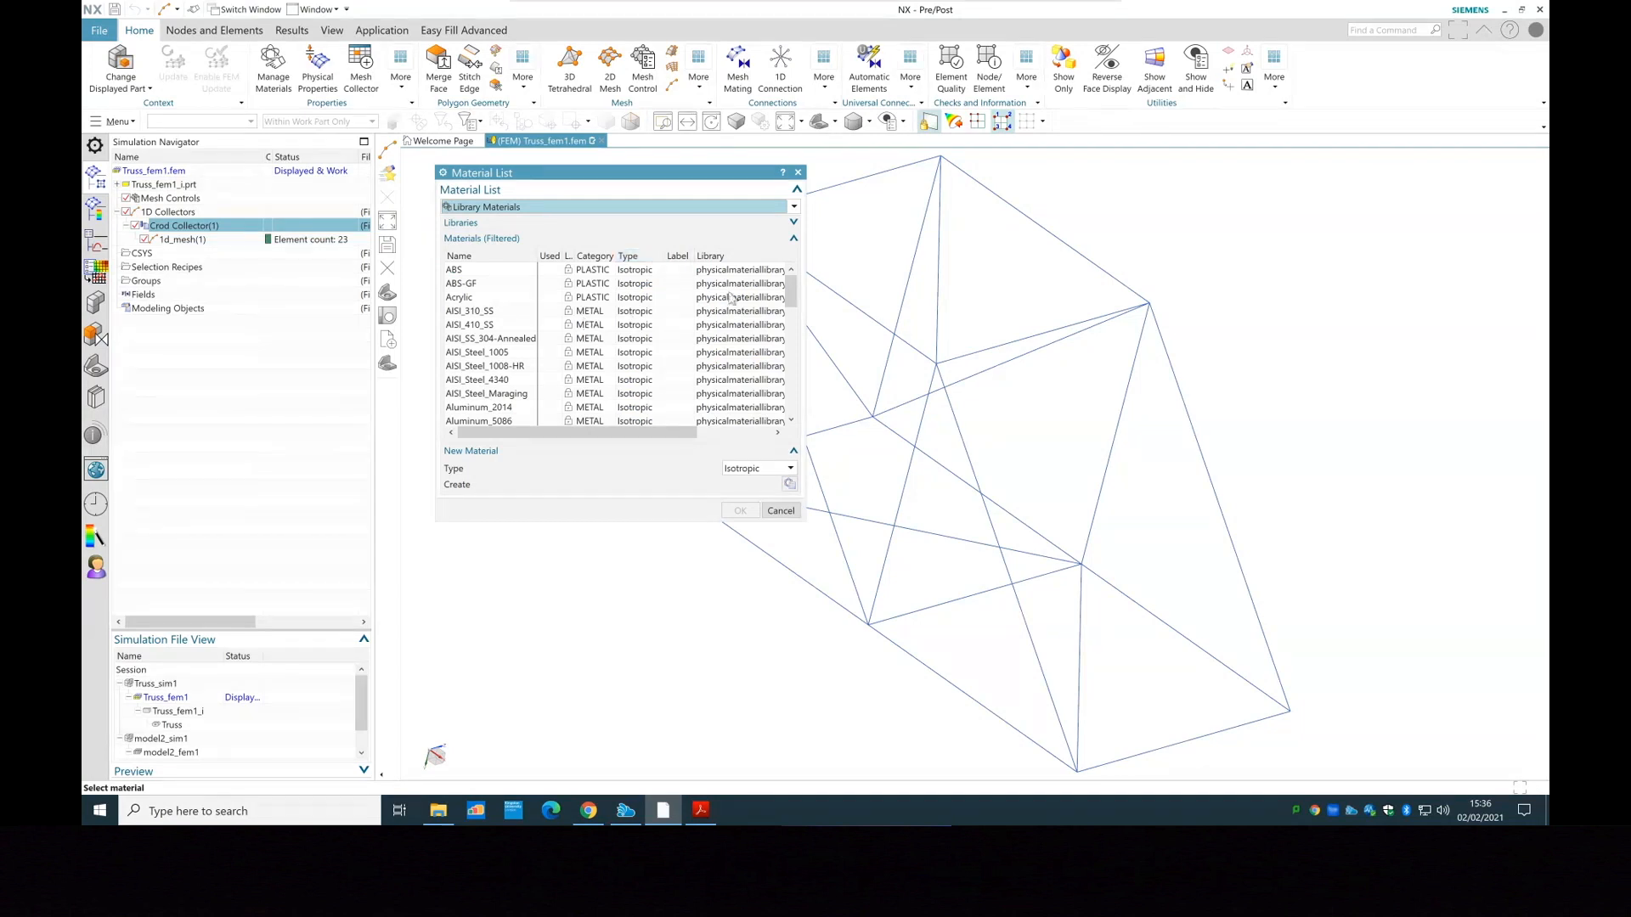
drag(787, 302, 789, 422)
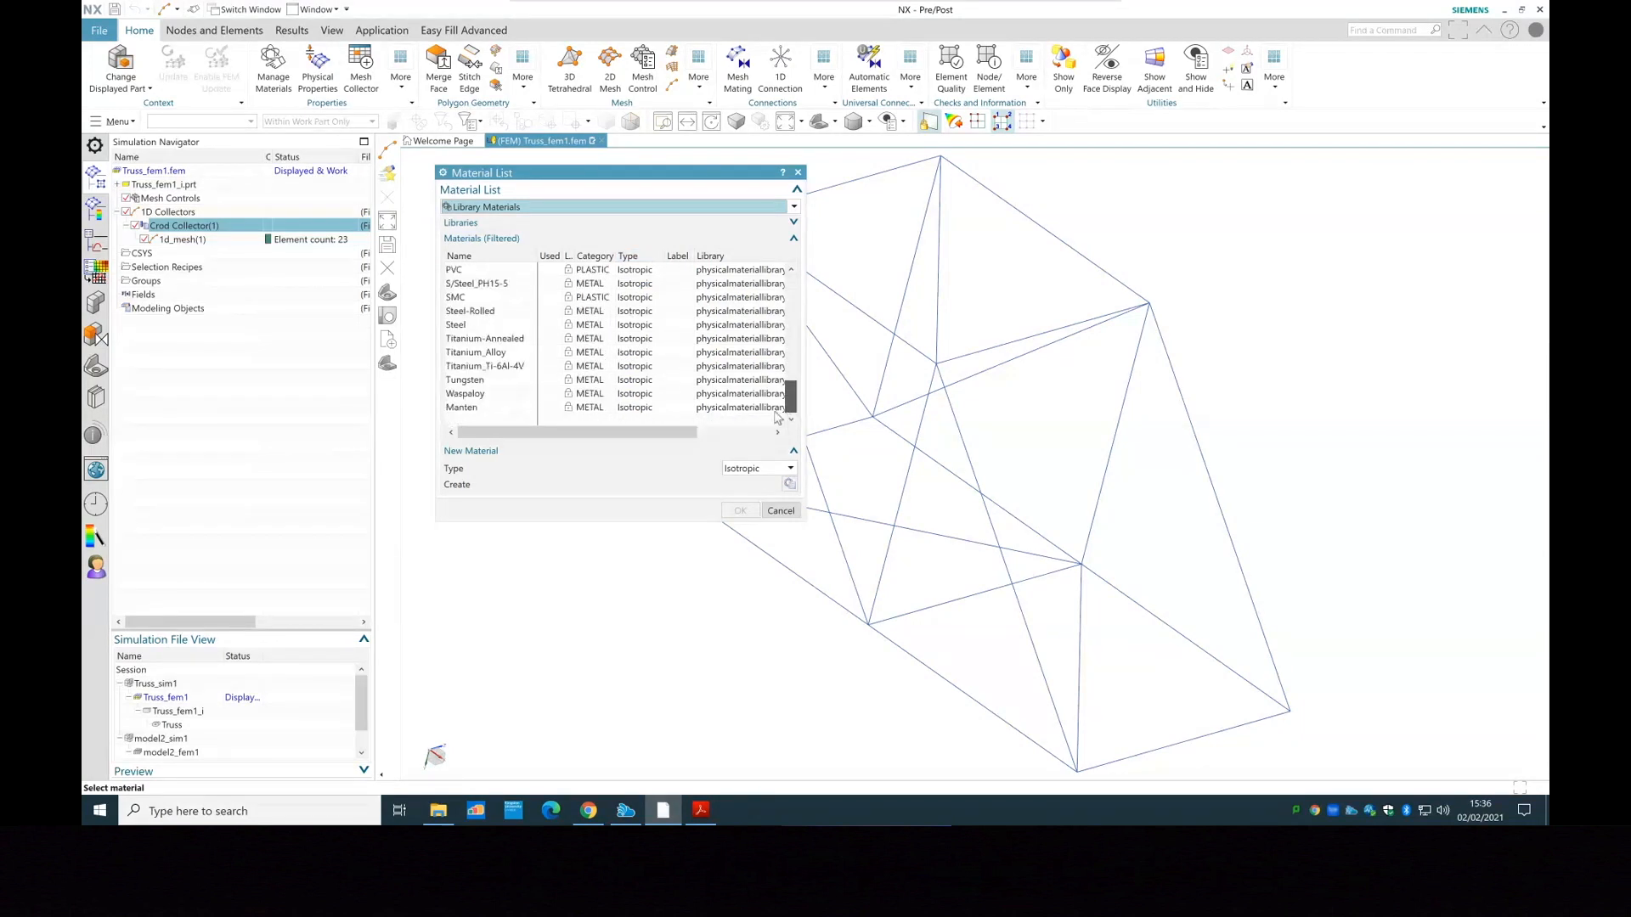
click(466, 326)
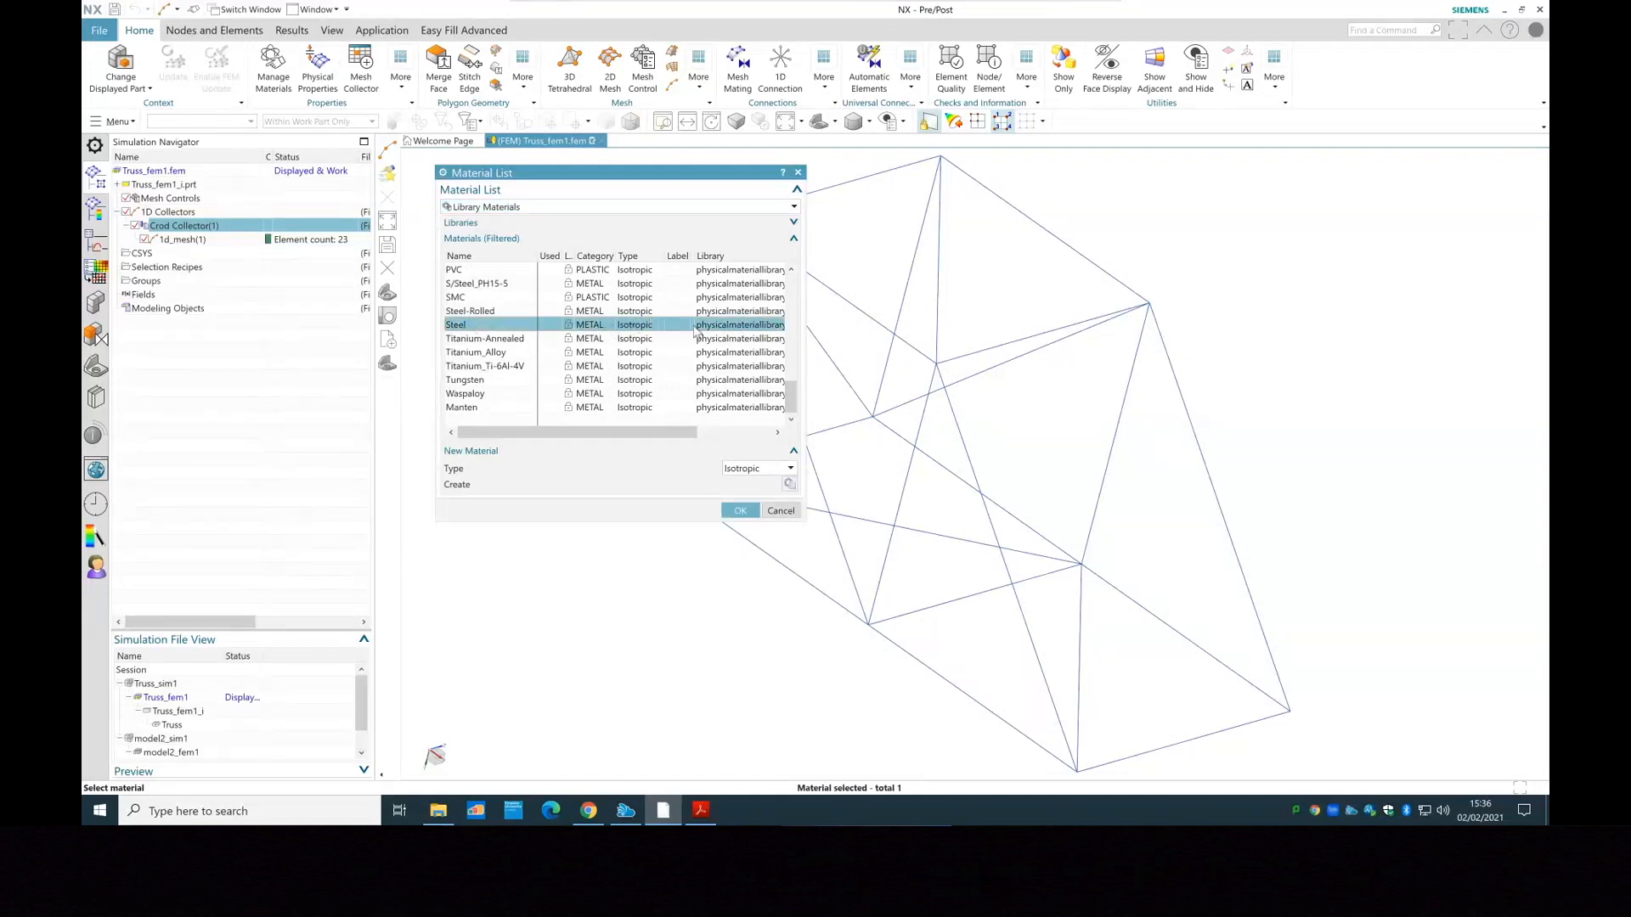
click(739, 511)
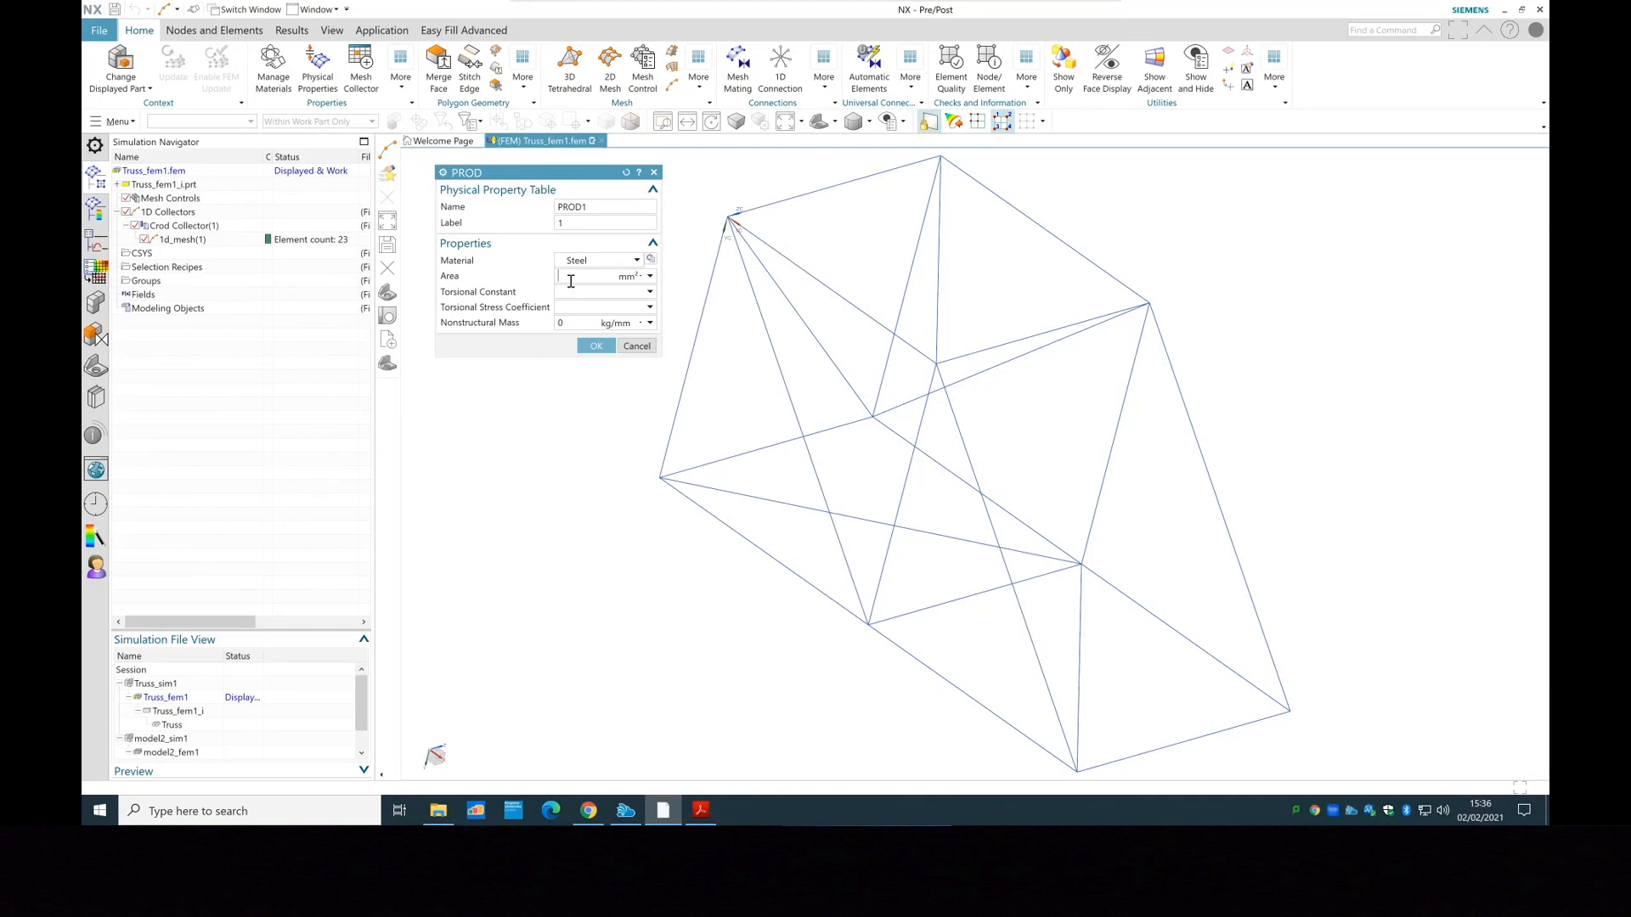
text(12.567)
click(594, 350)
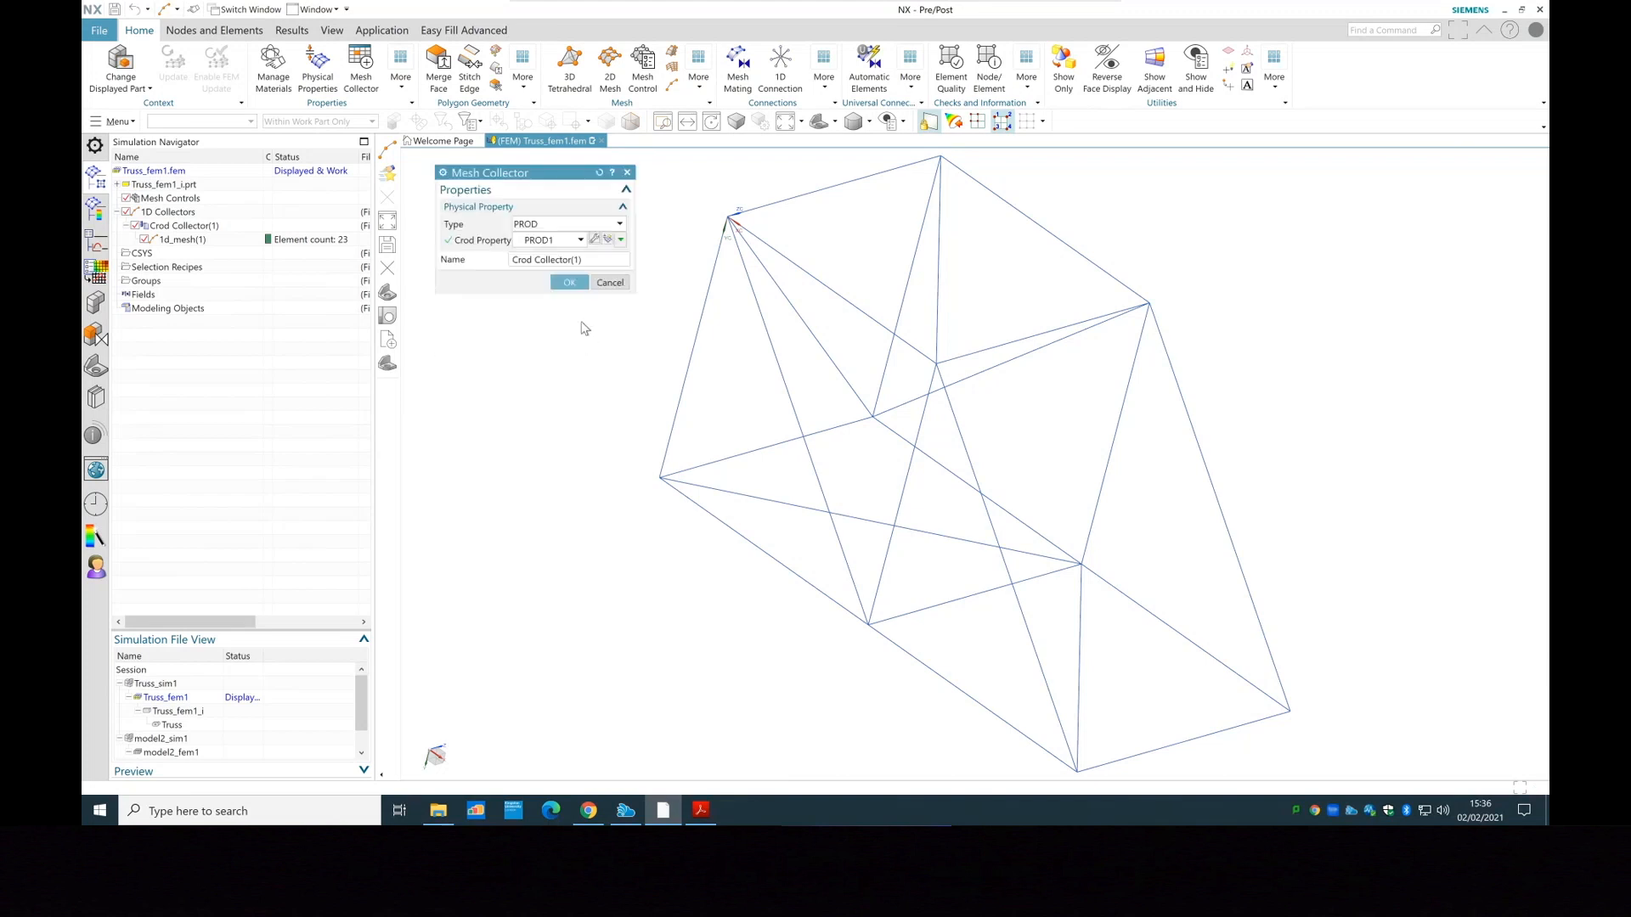
click(568, 282)
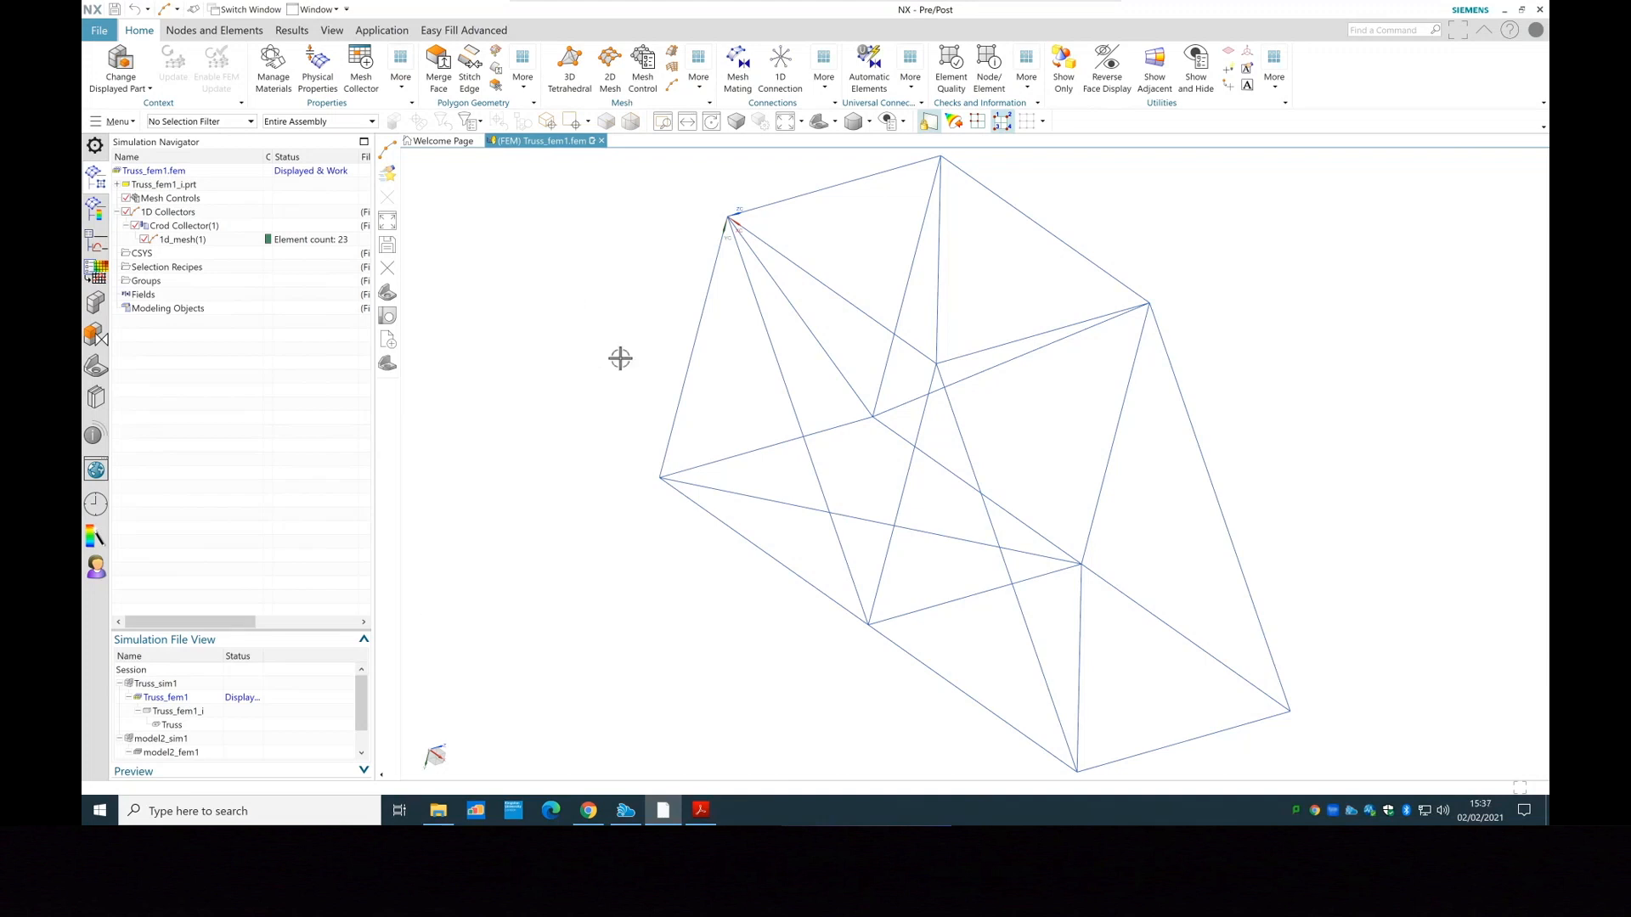
Turn on the beam section display of the Crod Collector so the rods are drawn as solids
right_click(201, 228)
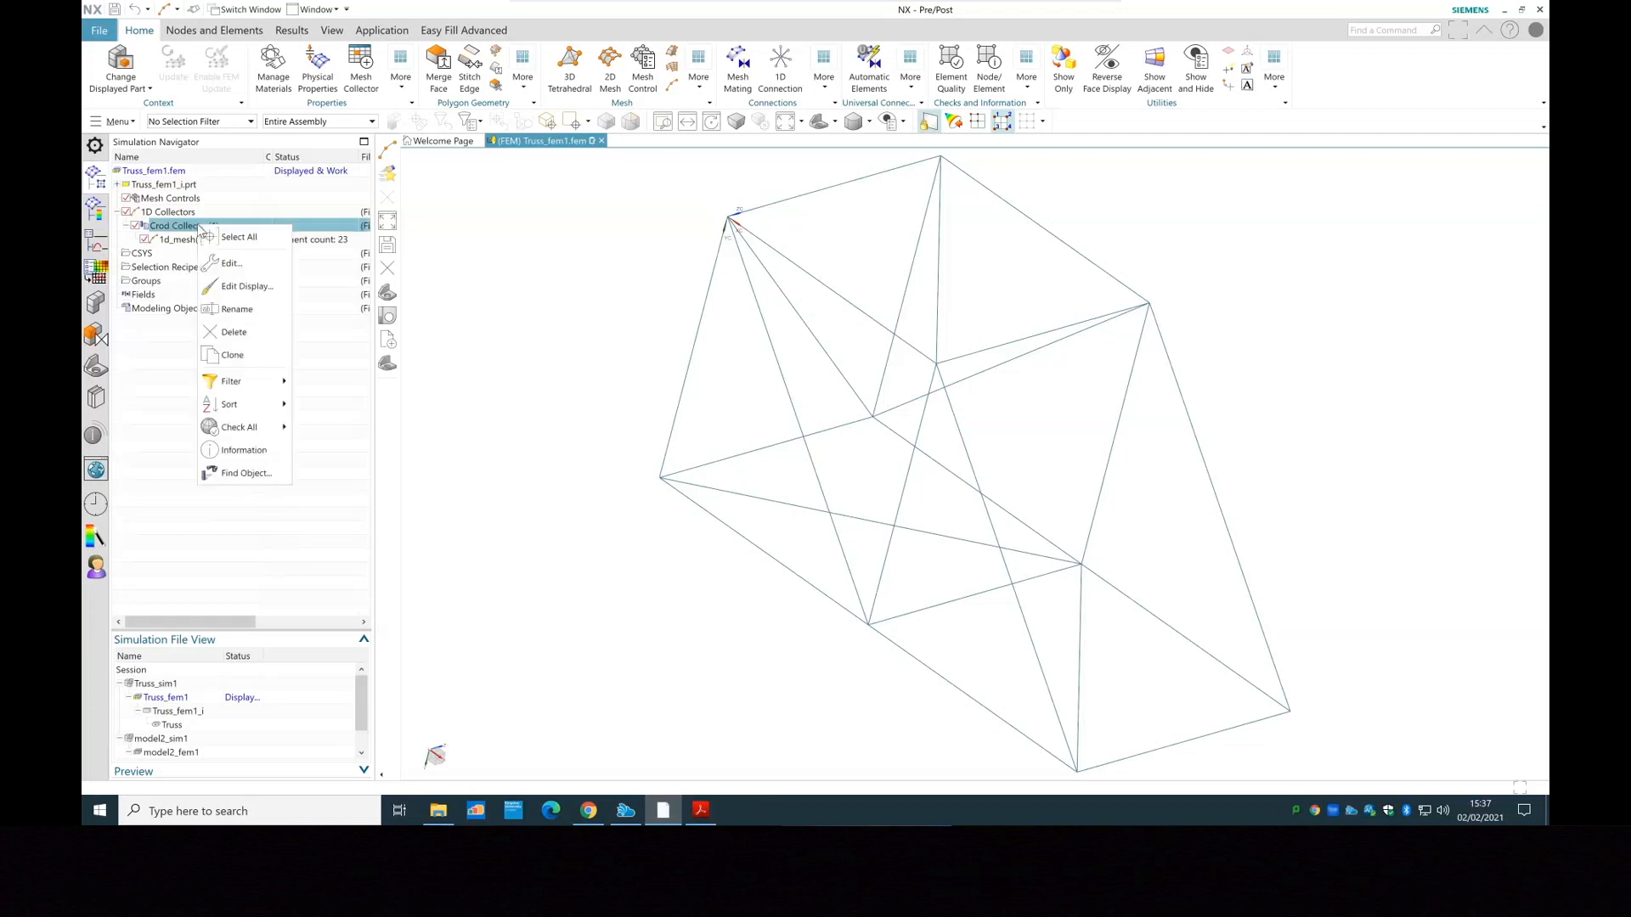
click(257, 293)
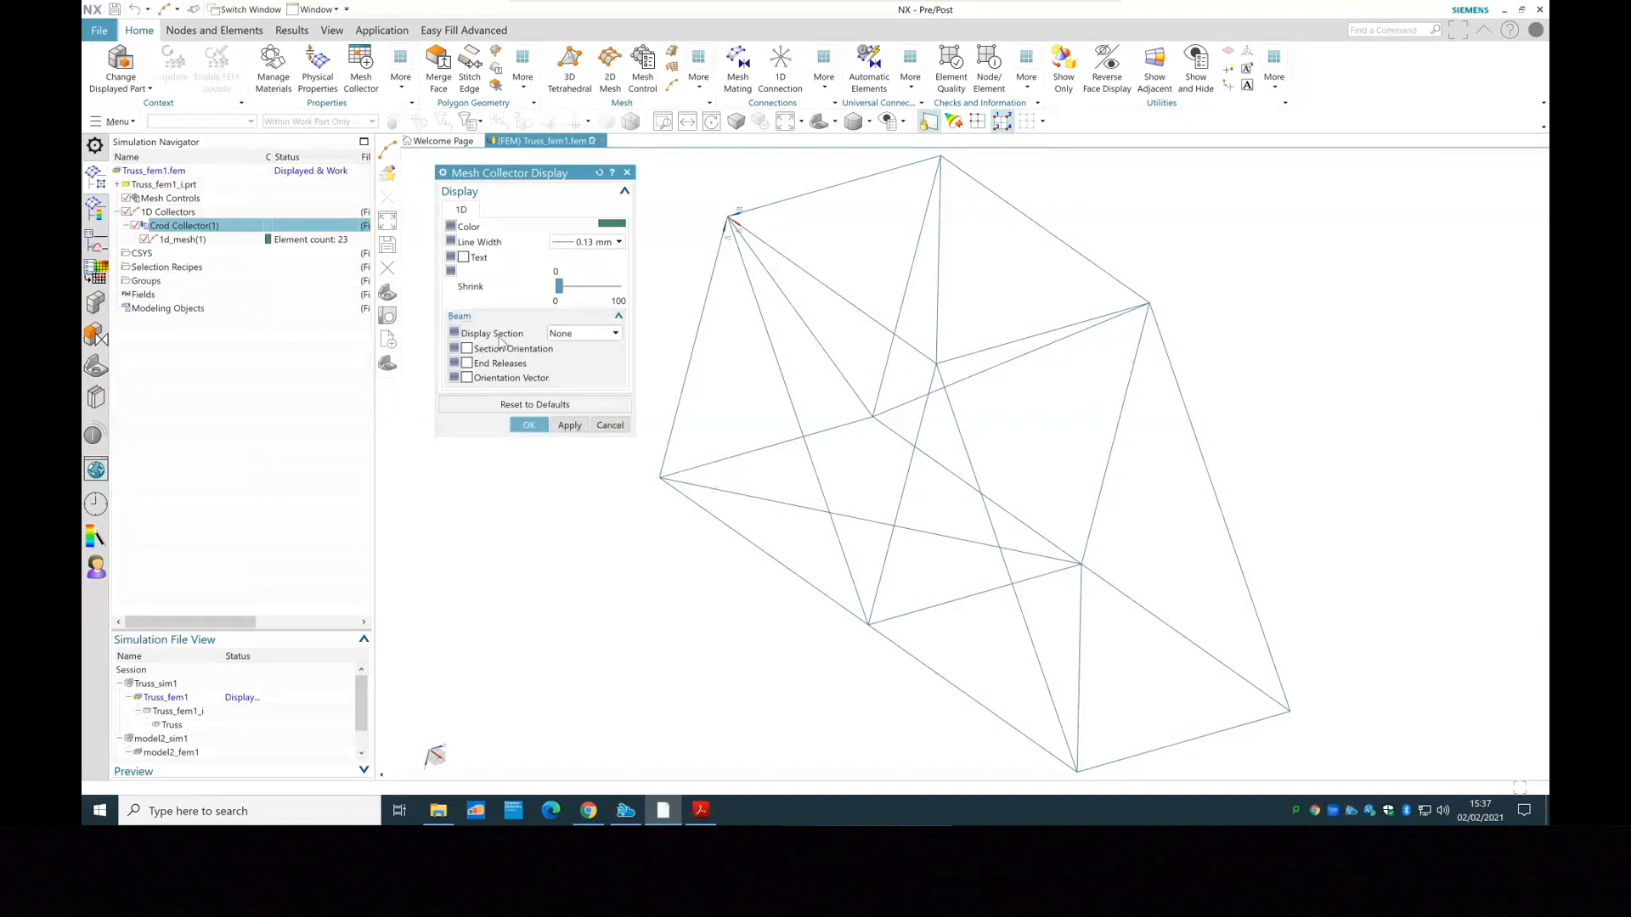
click(561, 334)
click(561, 374)
middle_click(544, 373)
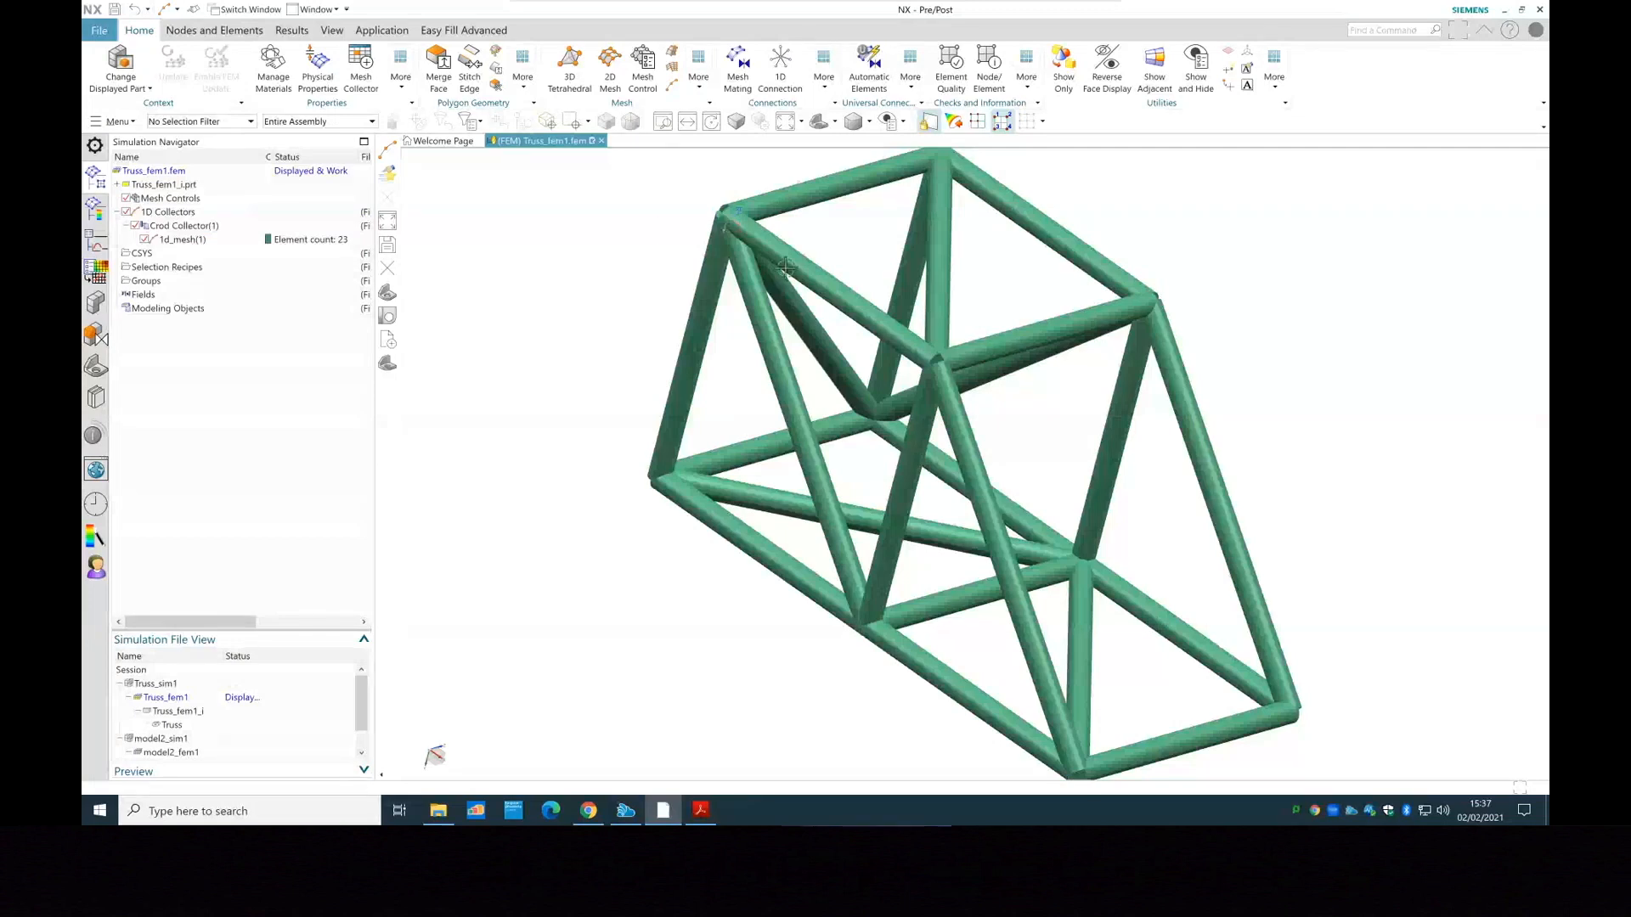
Set the area of the Crod Collector's PROD1 physical property to 50 mm²
right_click(194, 231)
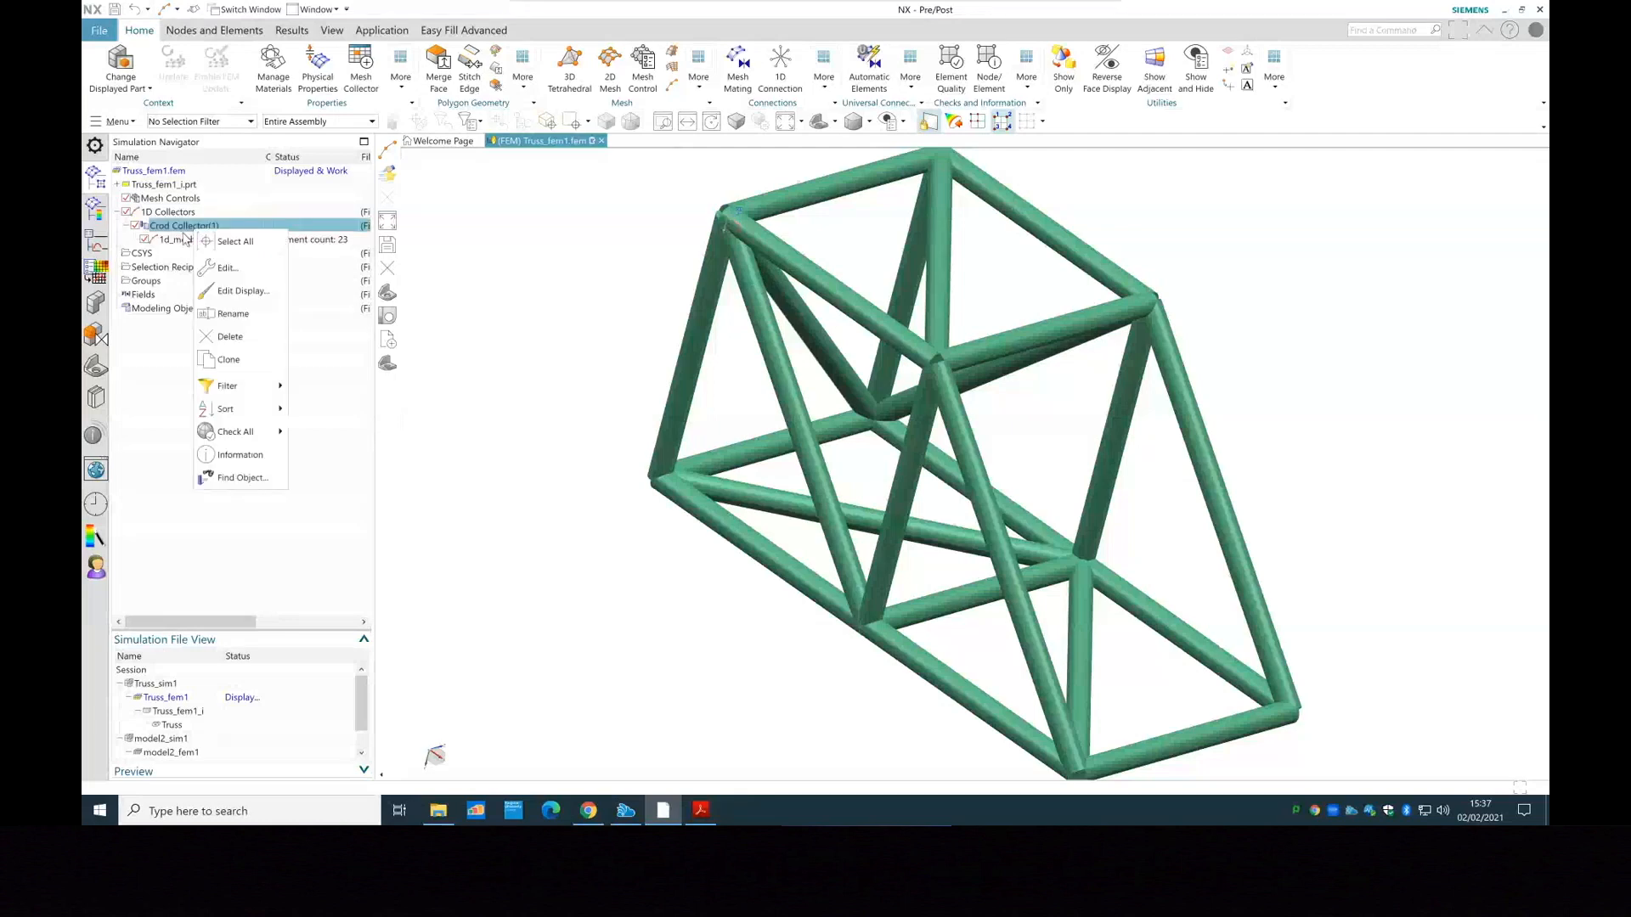
click(223, 269)
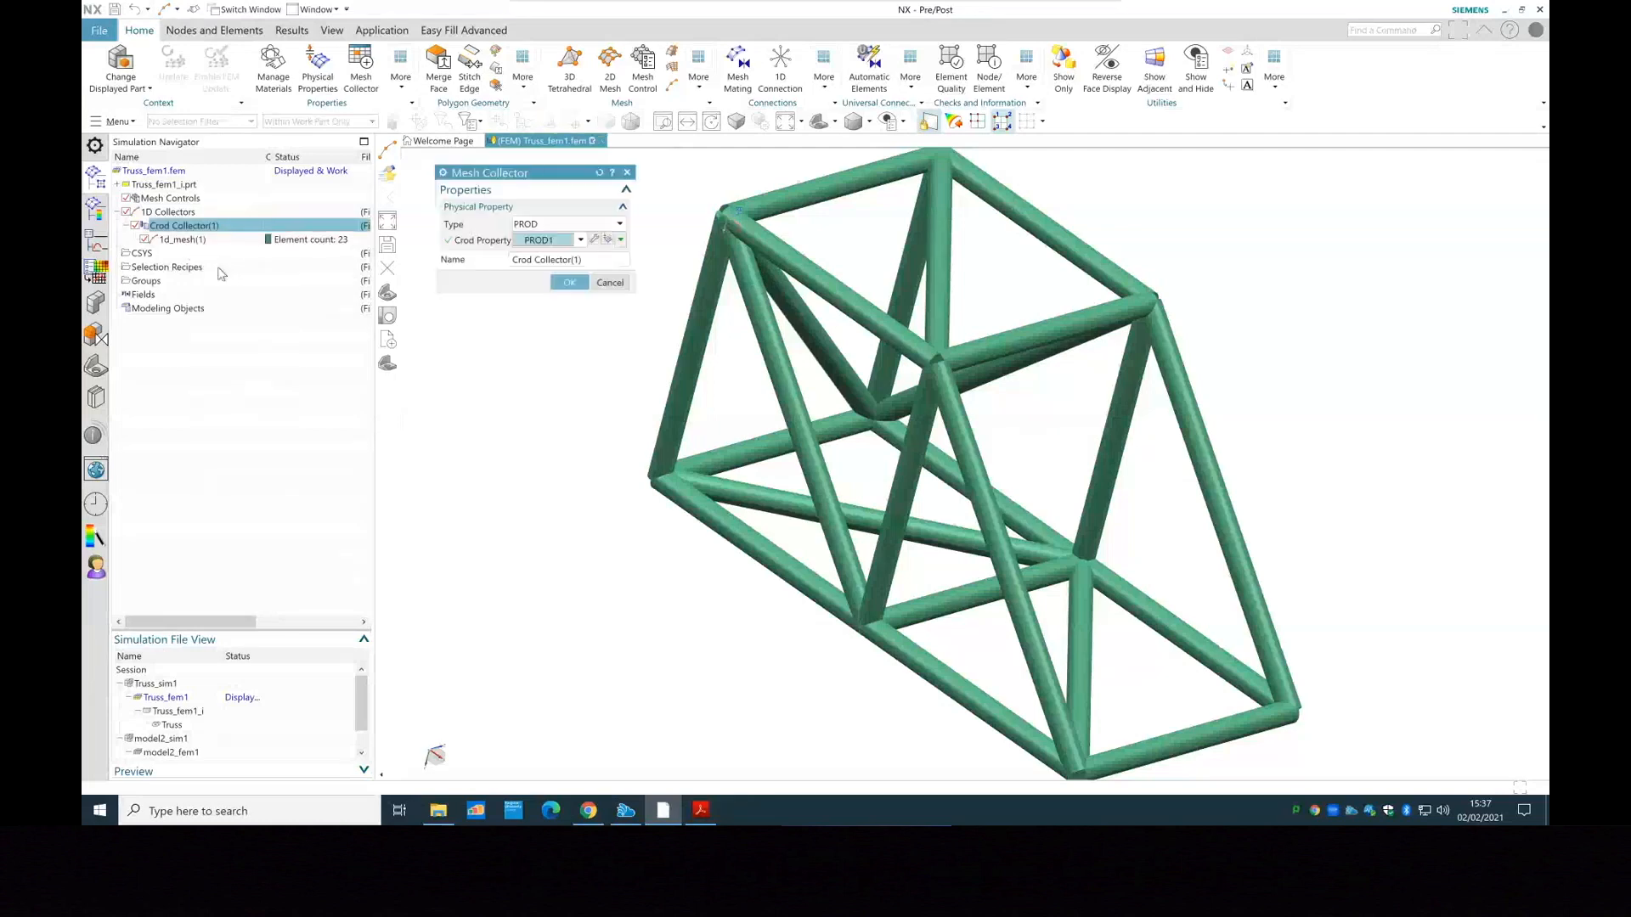
click(593, 240)
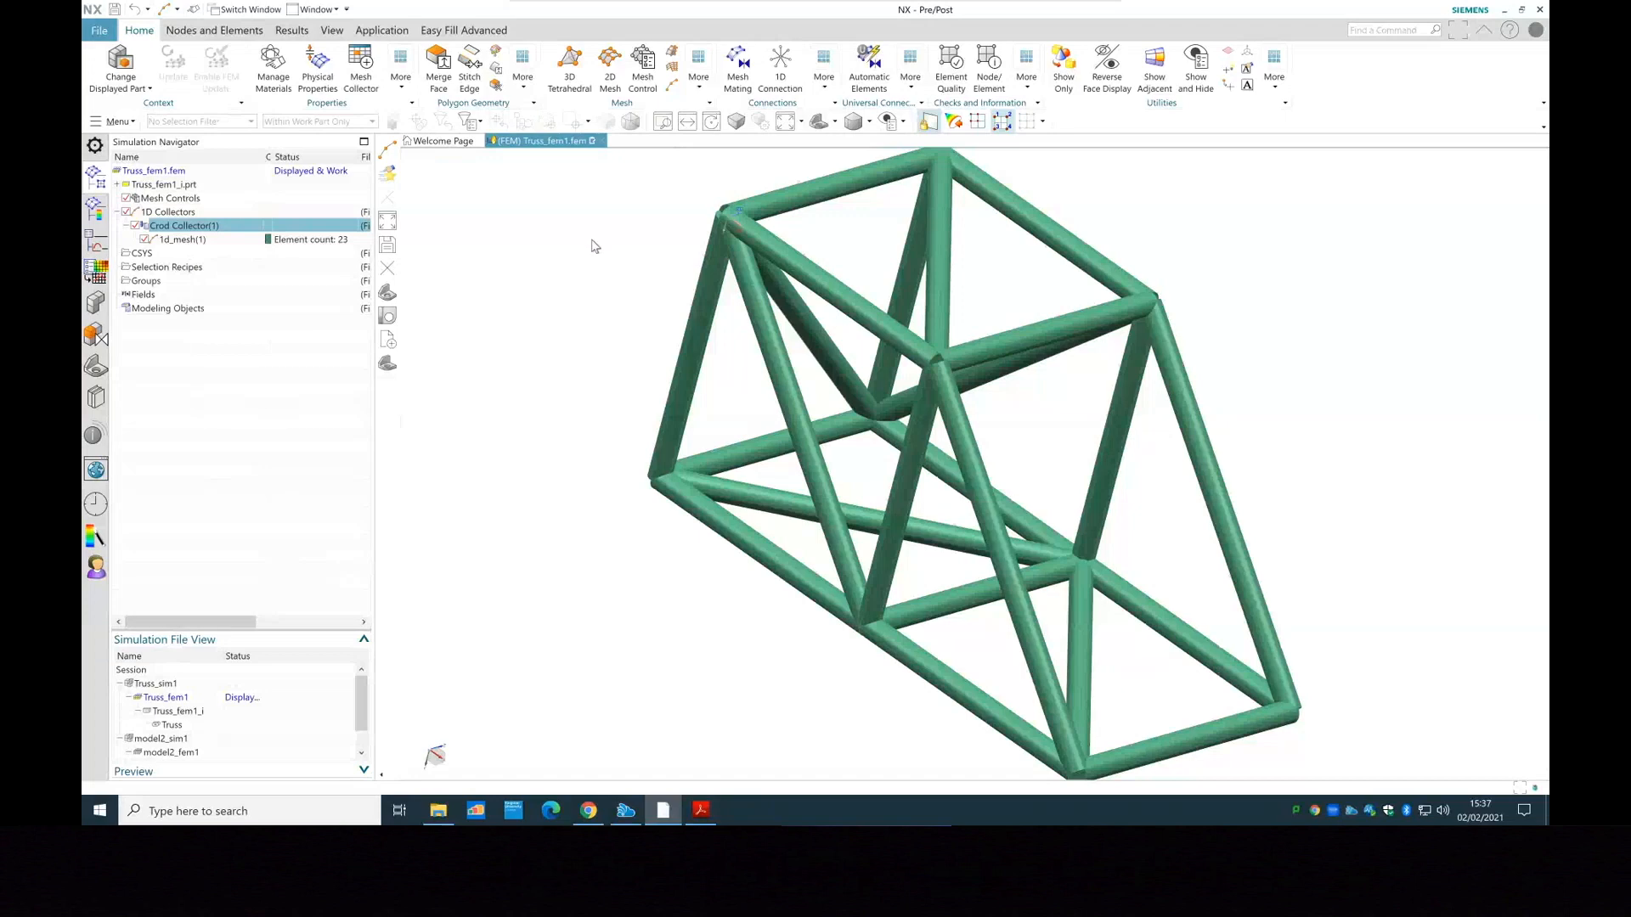
double_click(567, 276)
right_click(568, 277)
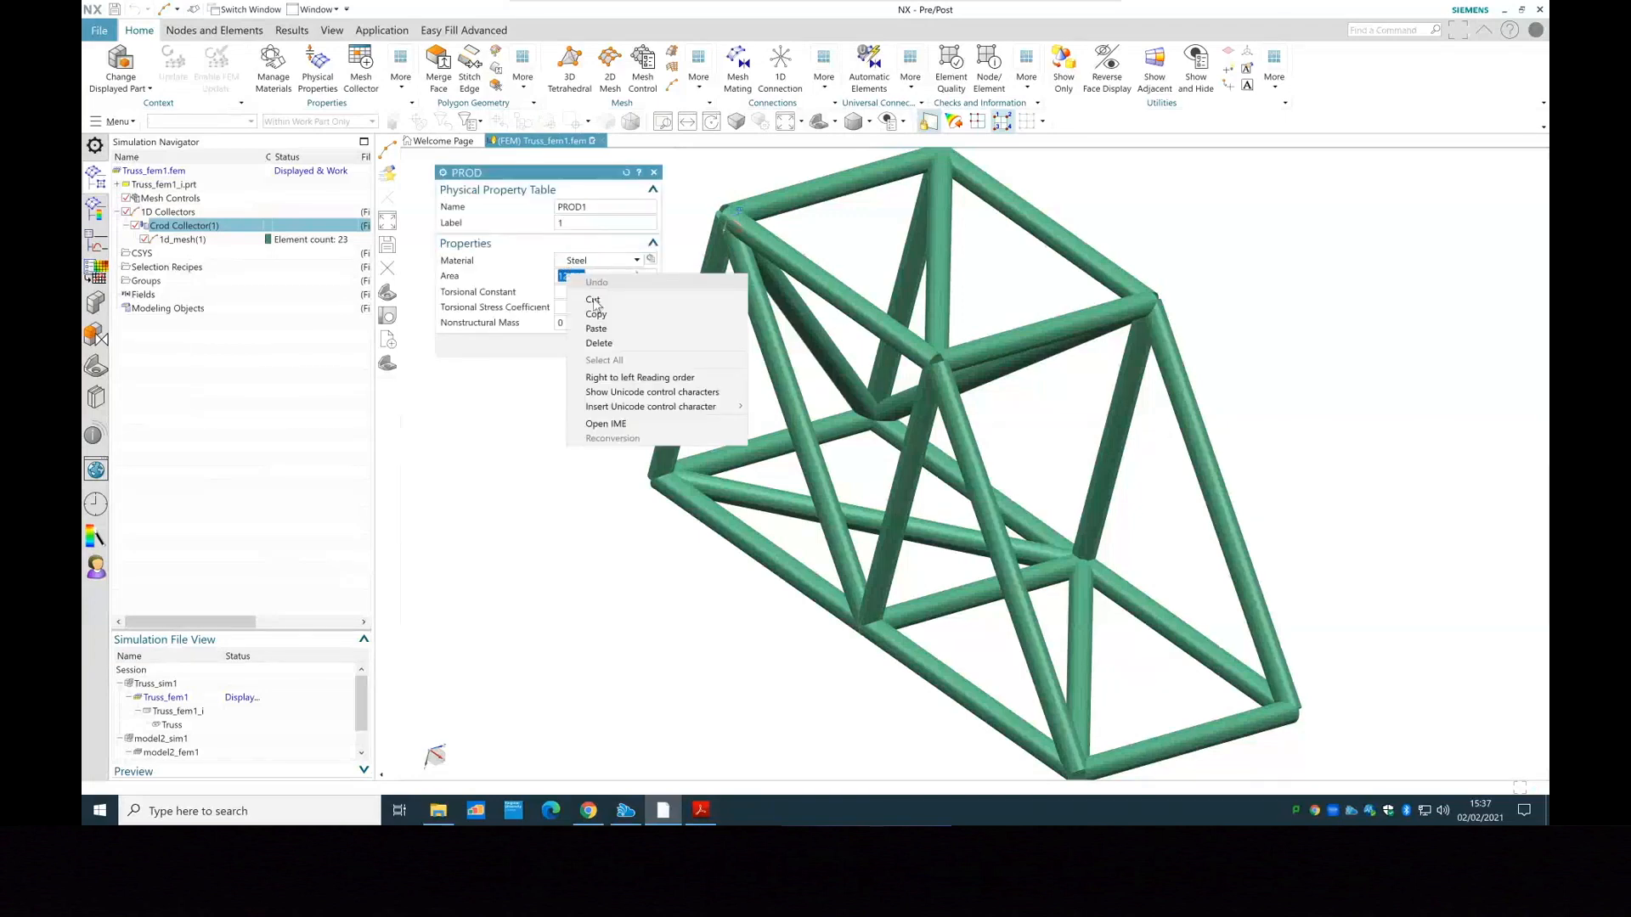
click(594, 302)
text(50)
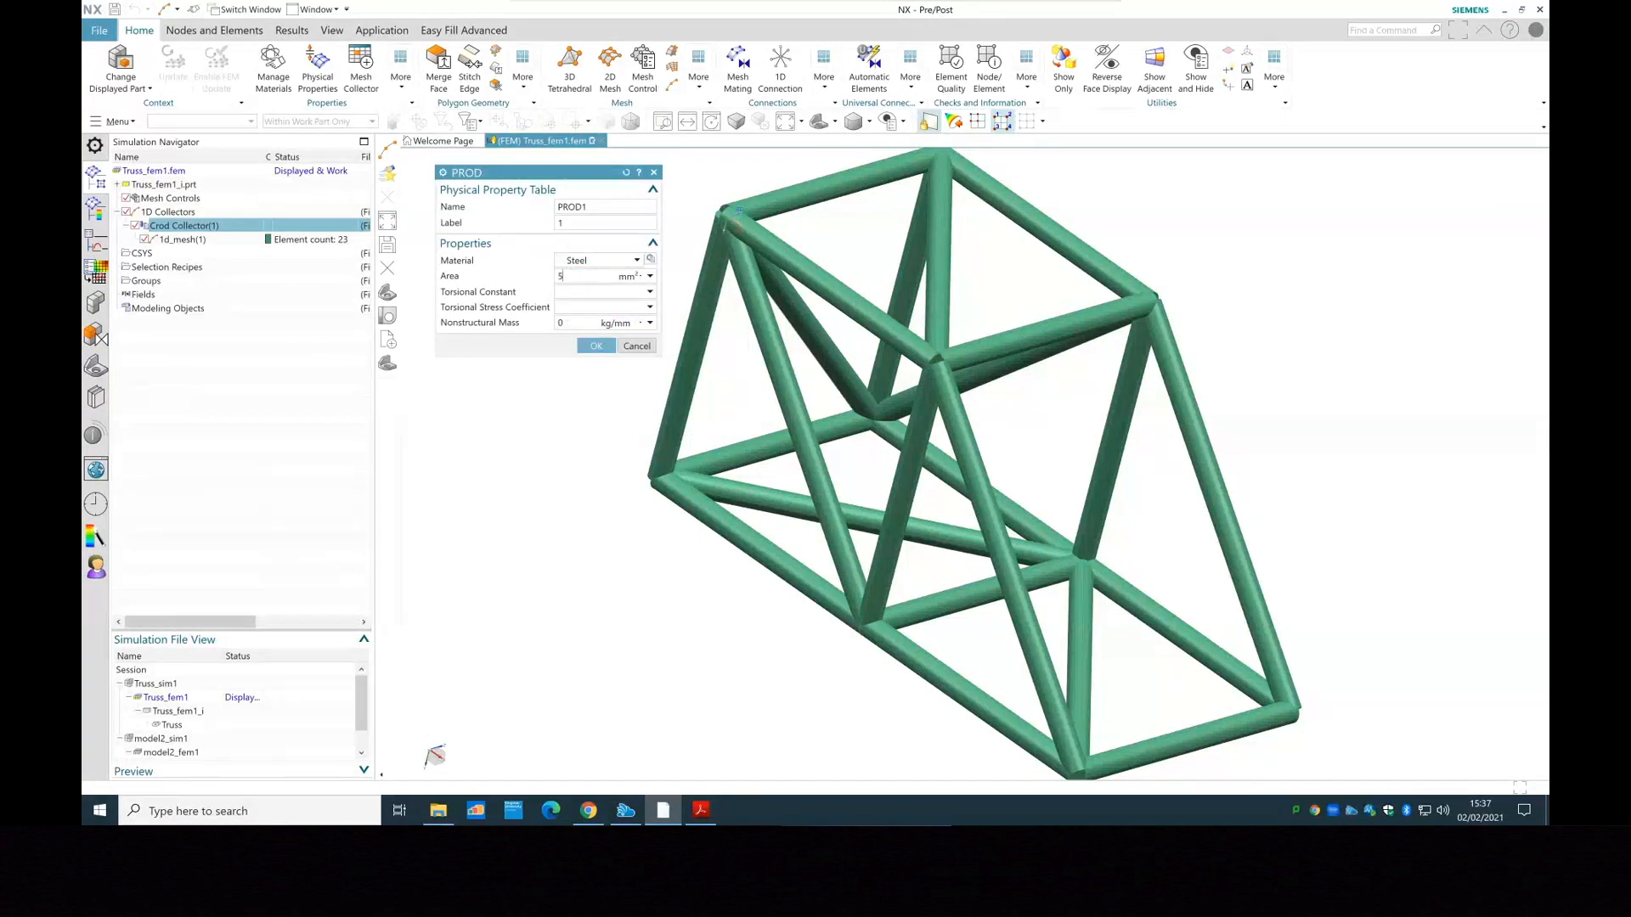
click(594, 345)
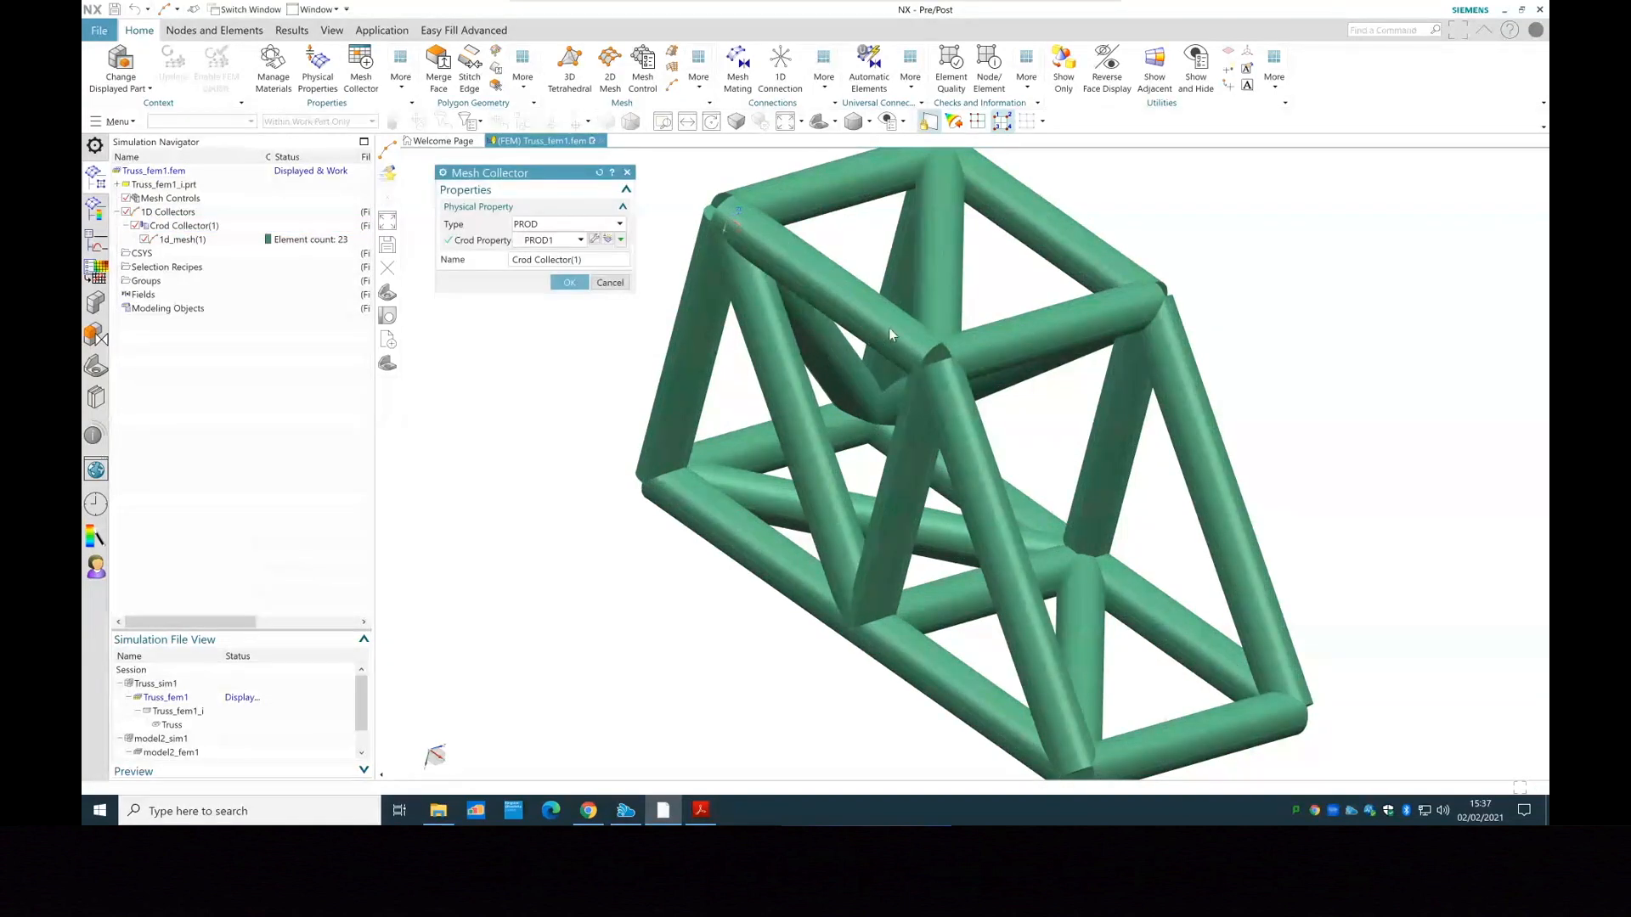
Restore the previous area of 12.567 mm² in the PROD1 property and accept the Crod Collector edit
click(594, 241)
double_click(560, 277)
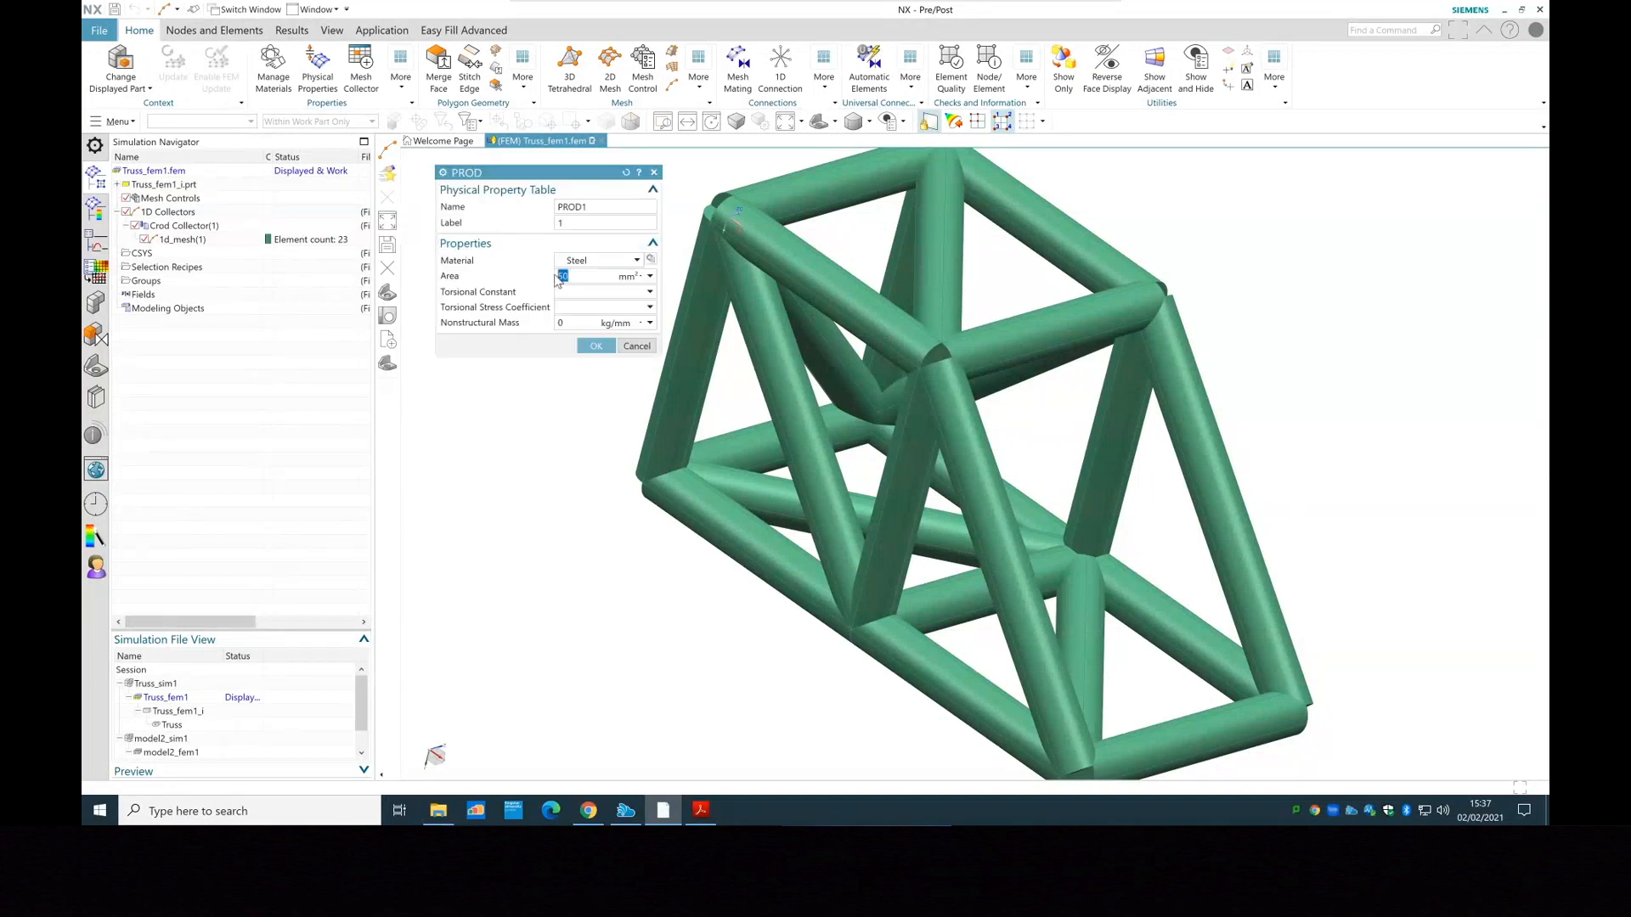
right_click(563, 277)
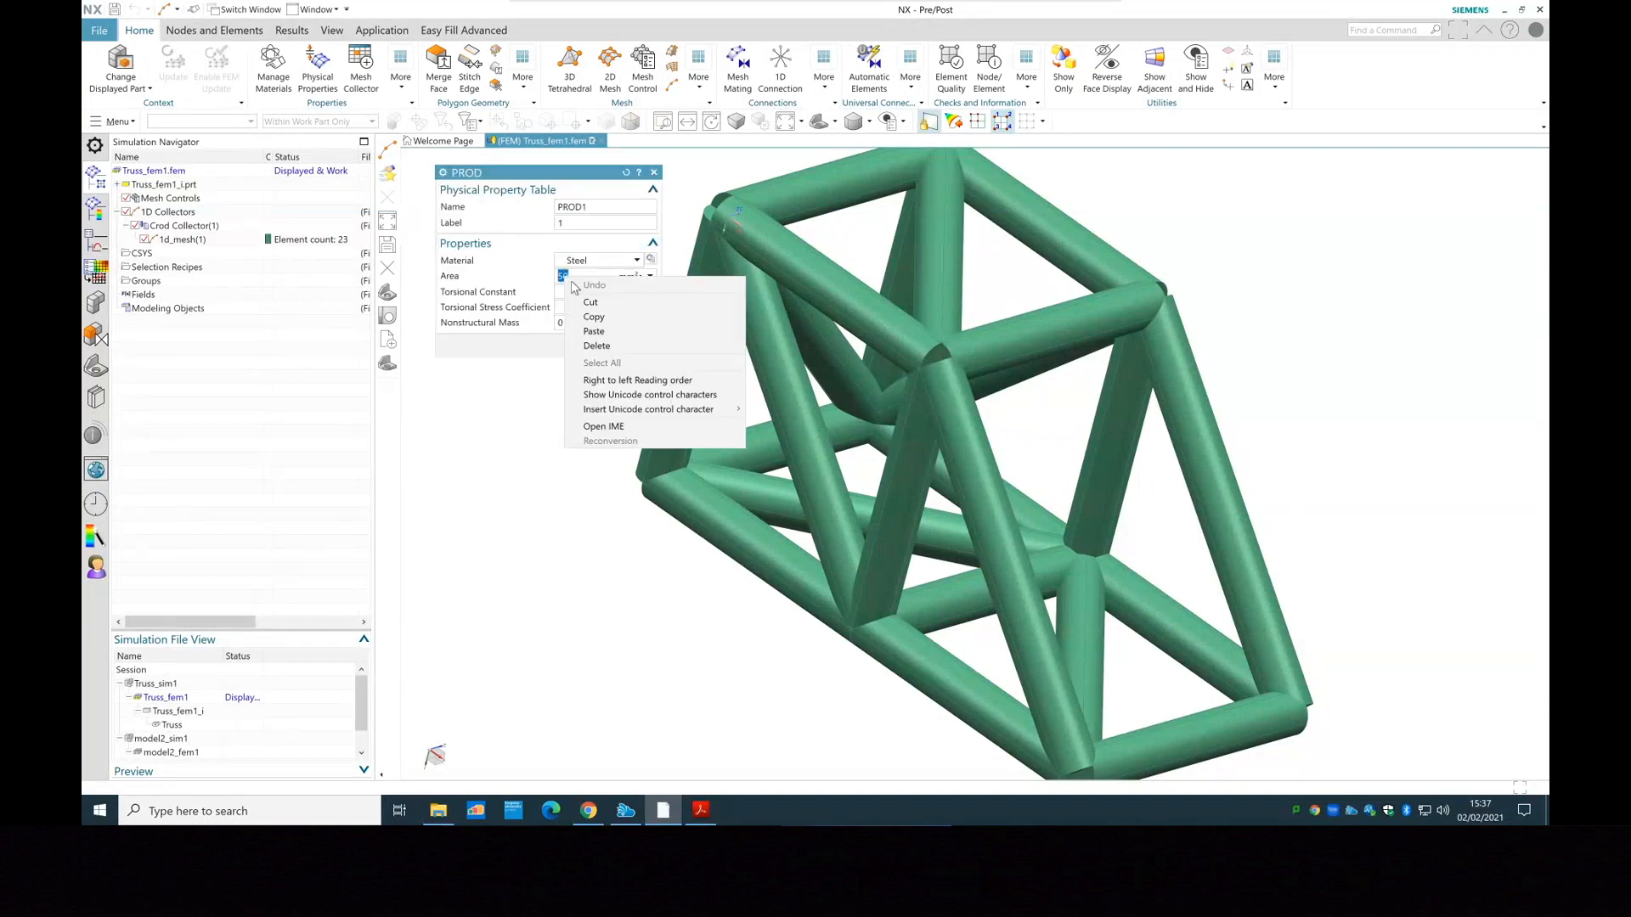
click(608, 340)
click(598, 347)
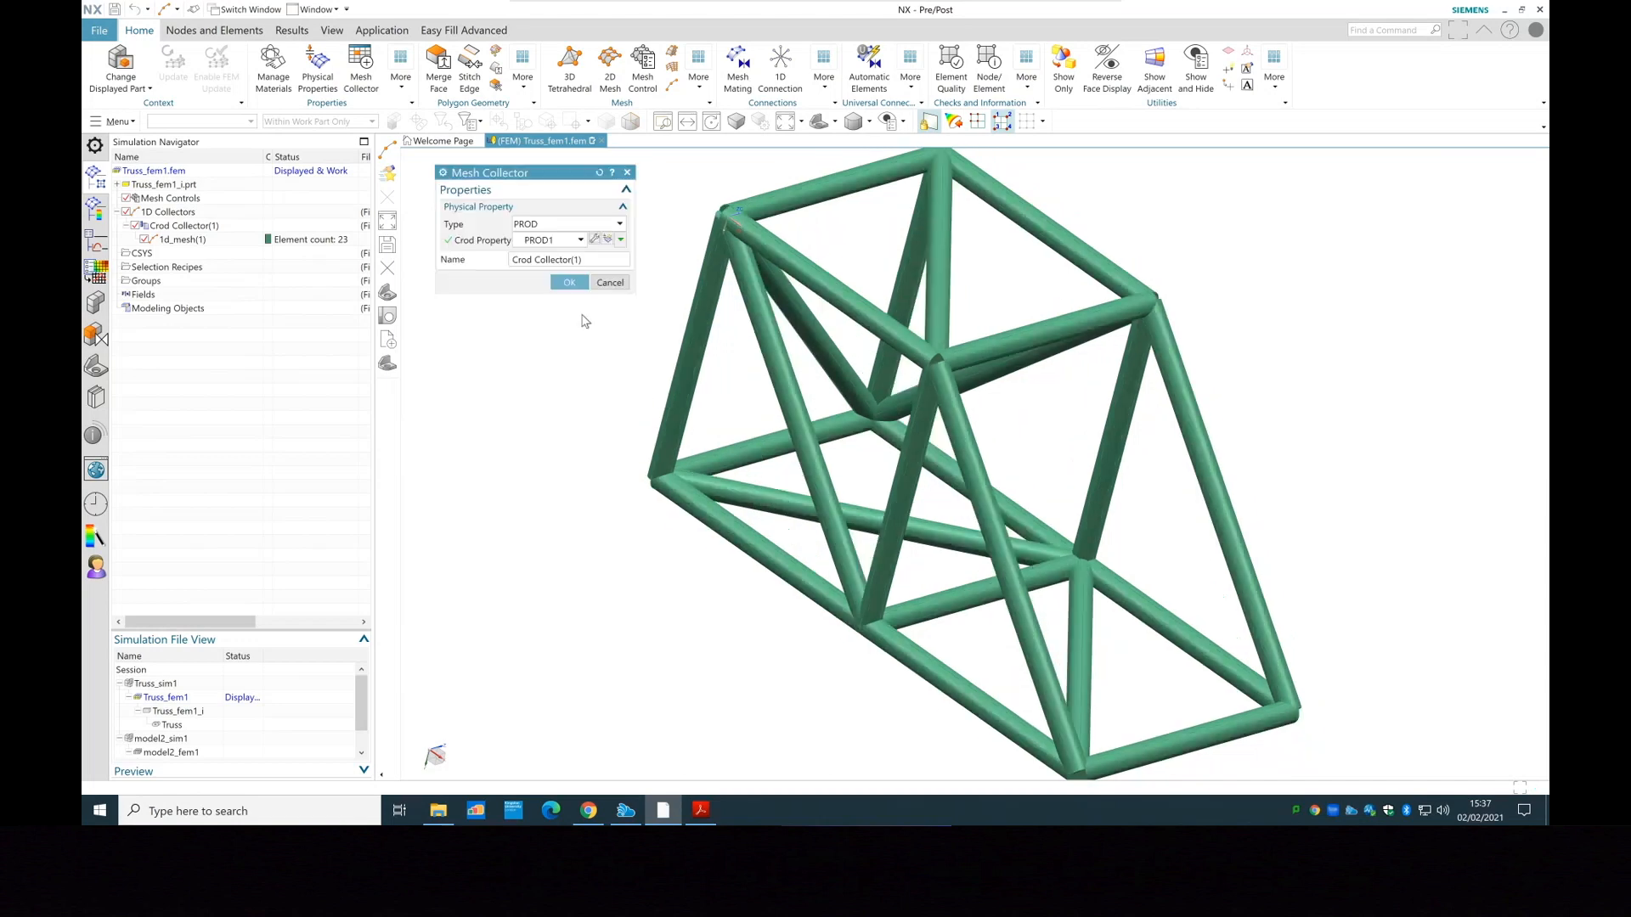
click(569, 282)
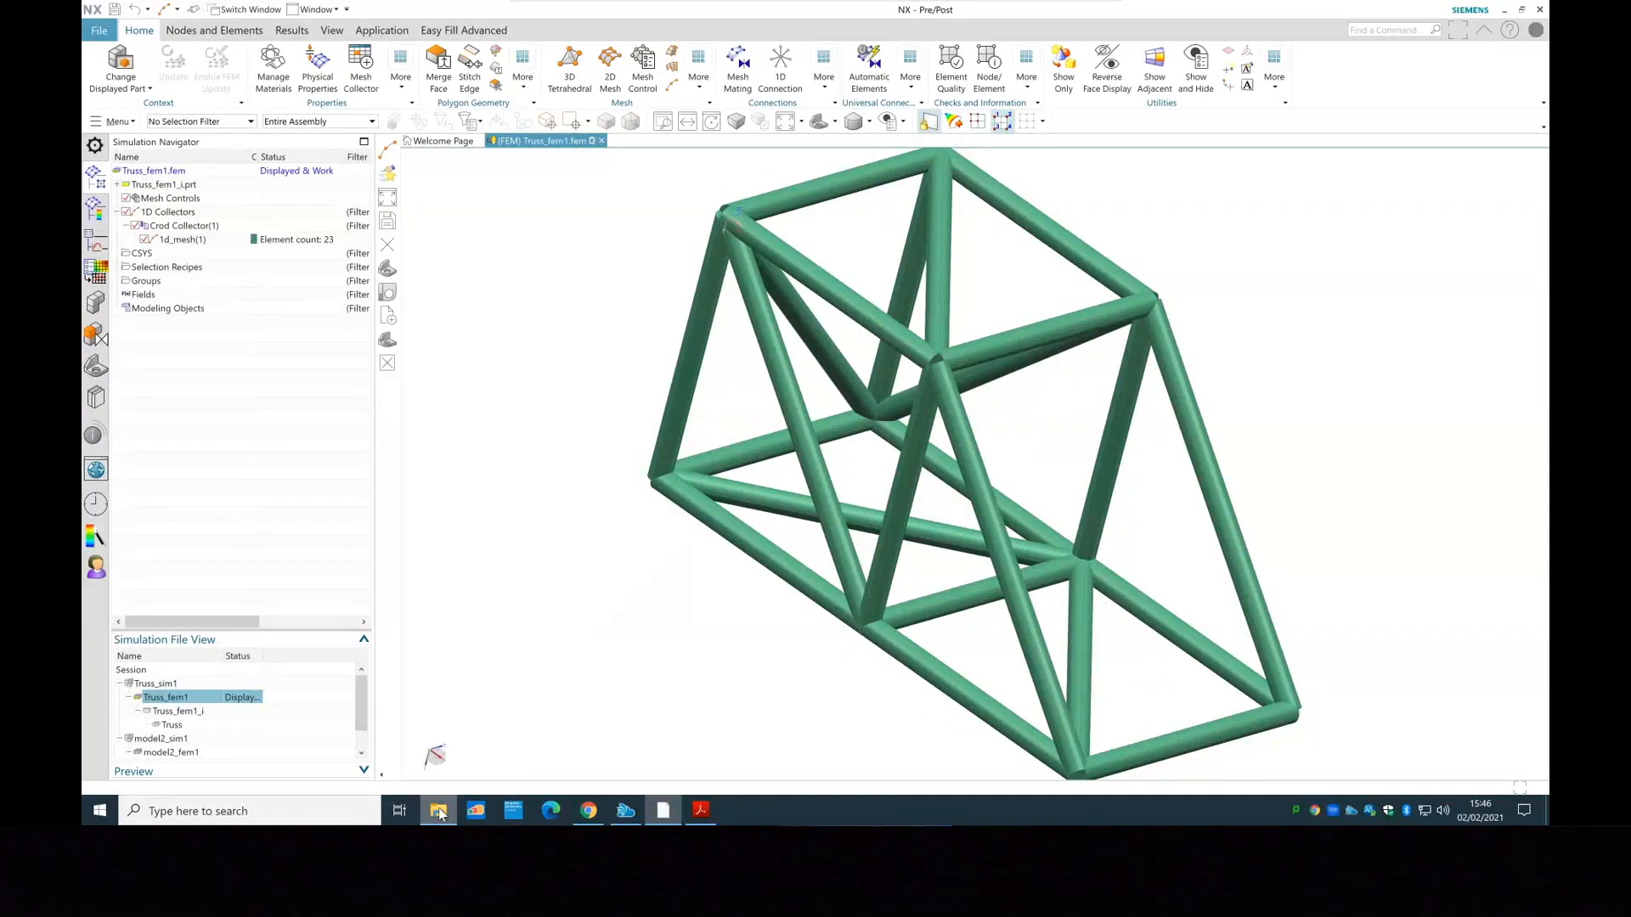
Switch to File Explorer and look through the Truss part, FEM and simulation files in the Tutorial 1 folder
click(440, 812)
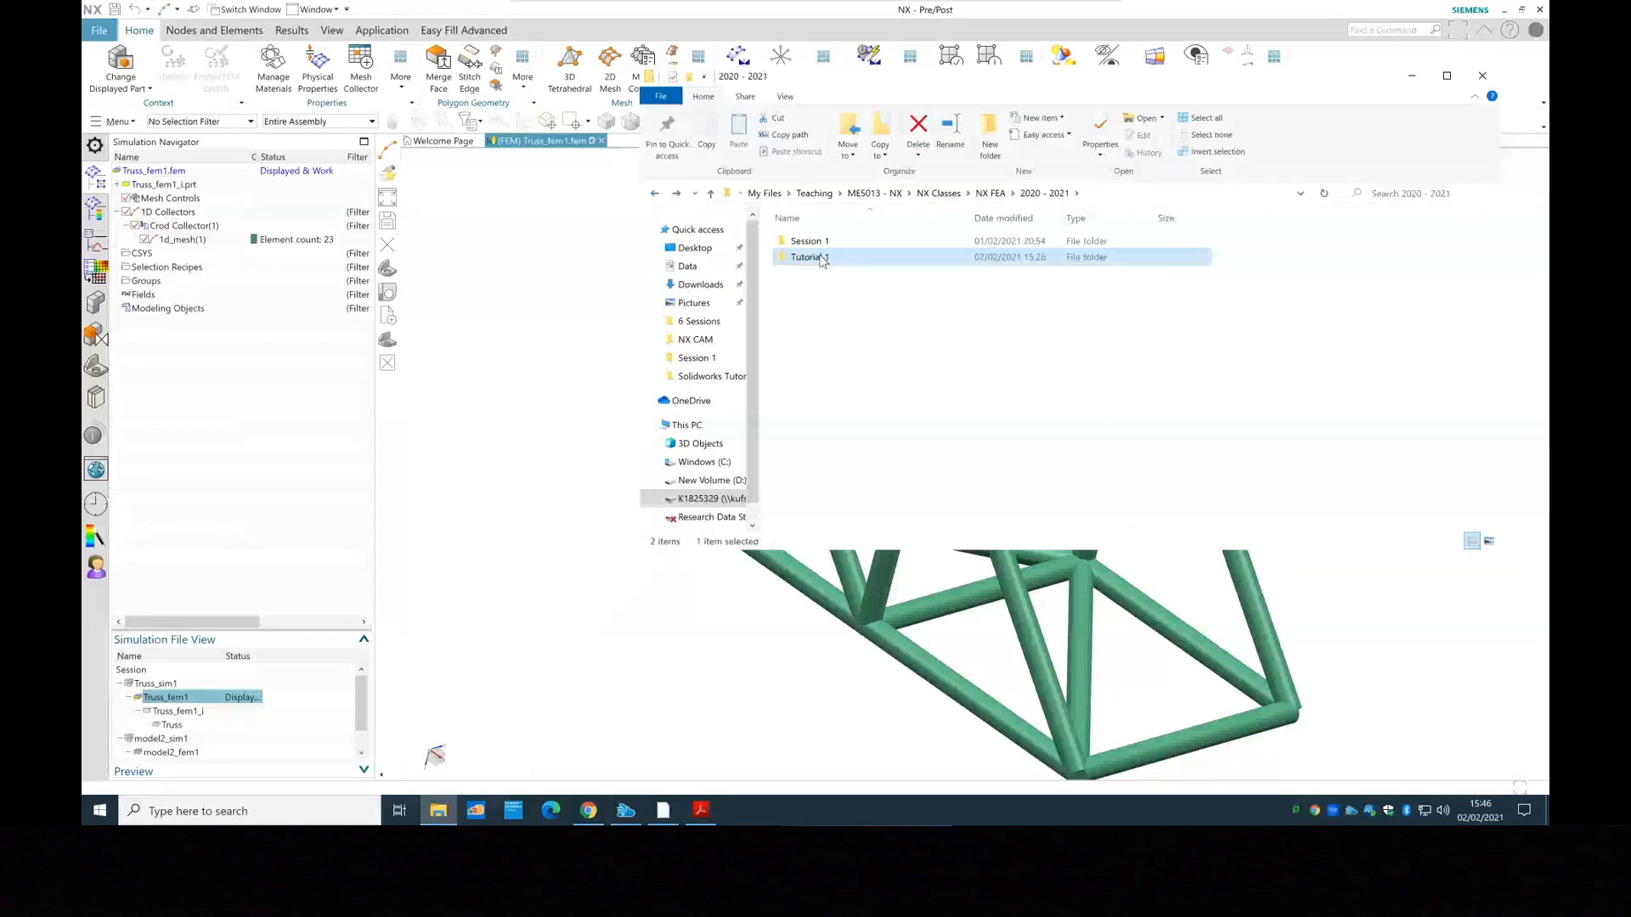
double_click(821, 258)
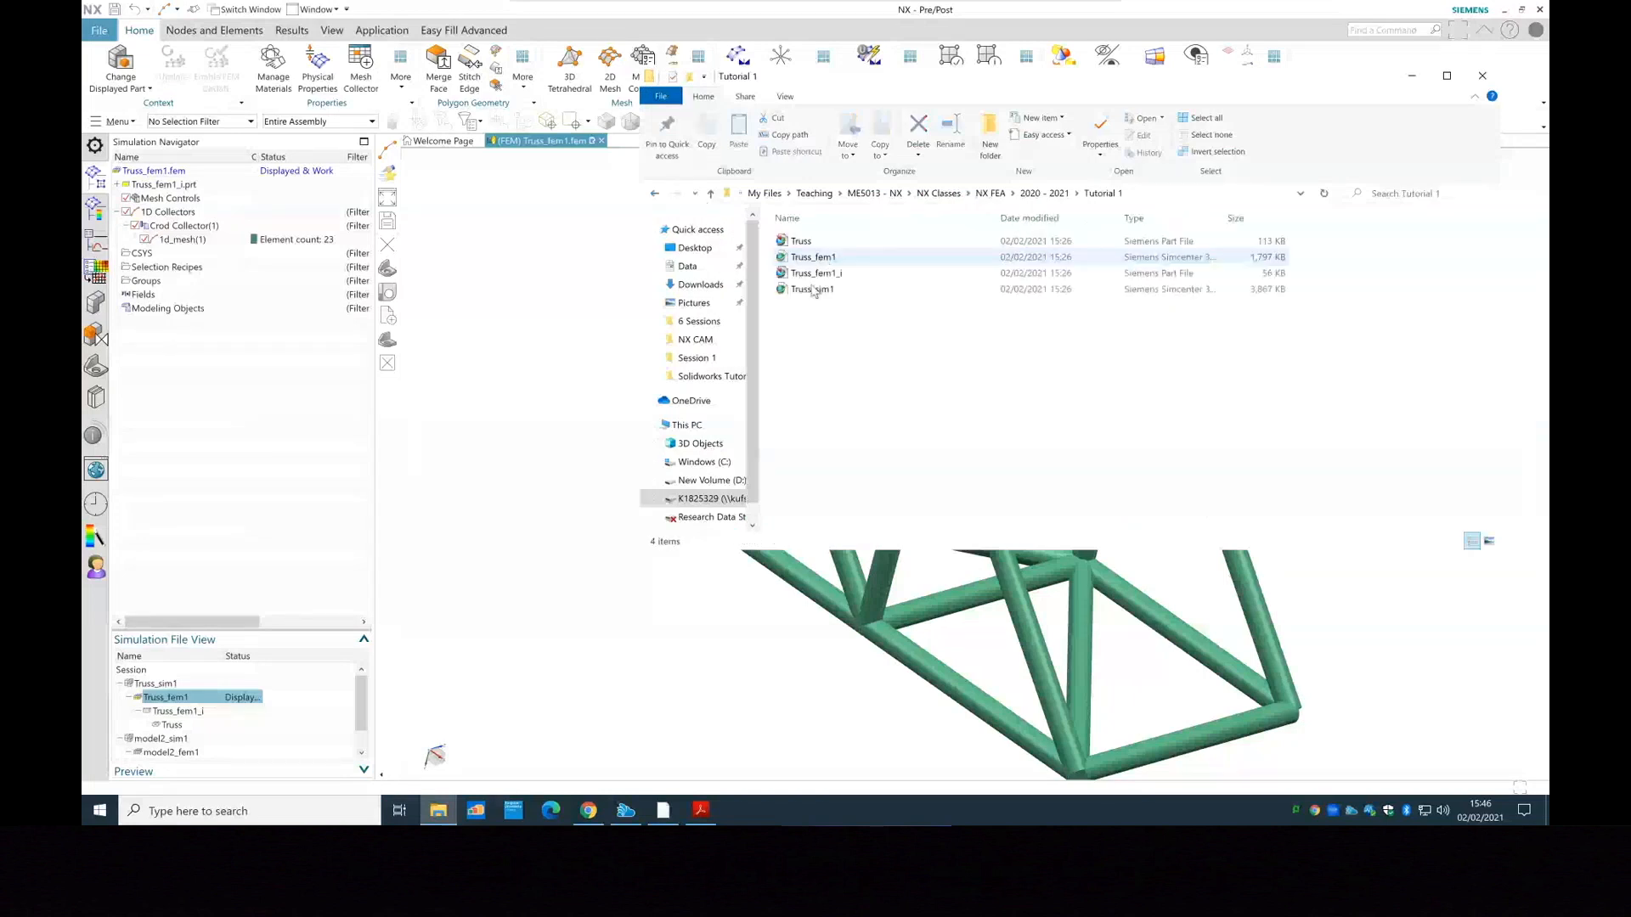
click(812, 243)
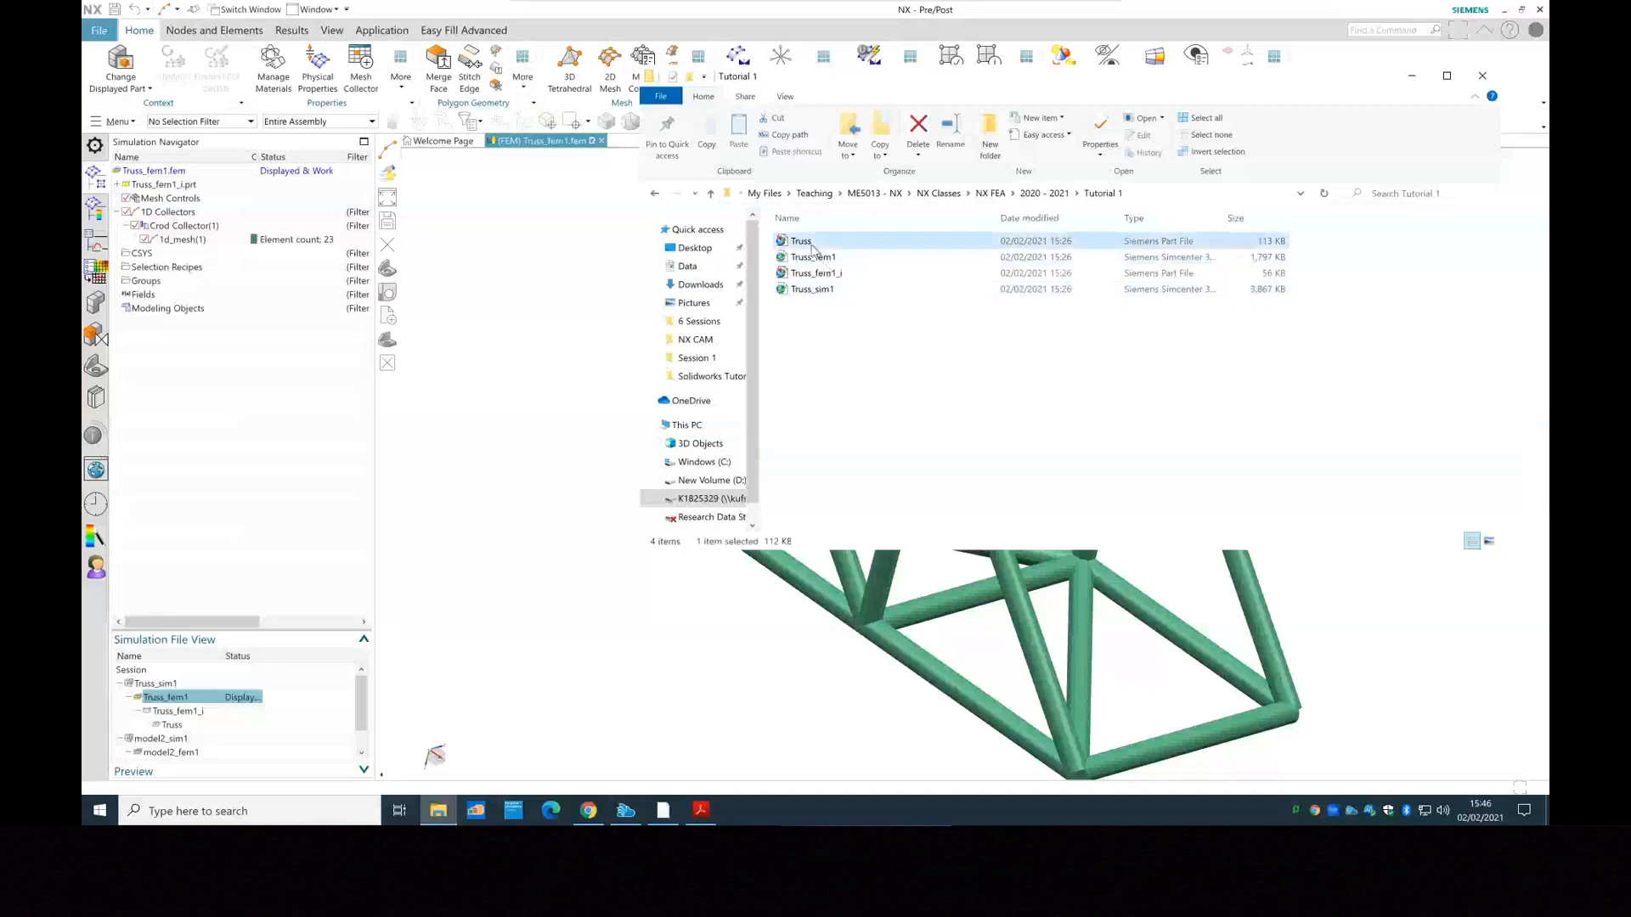
click(846, 261)
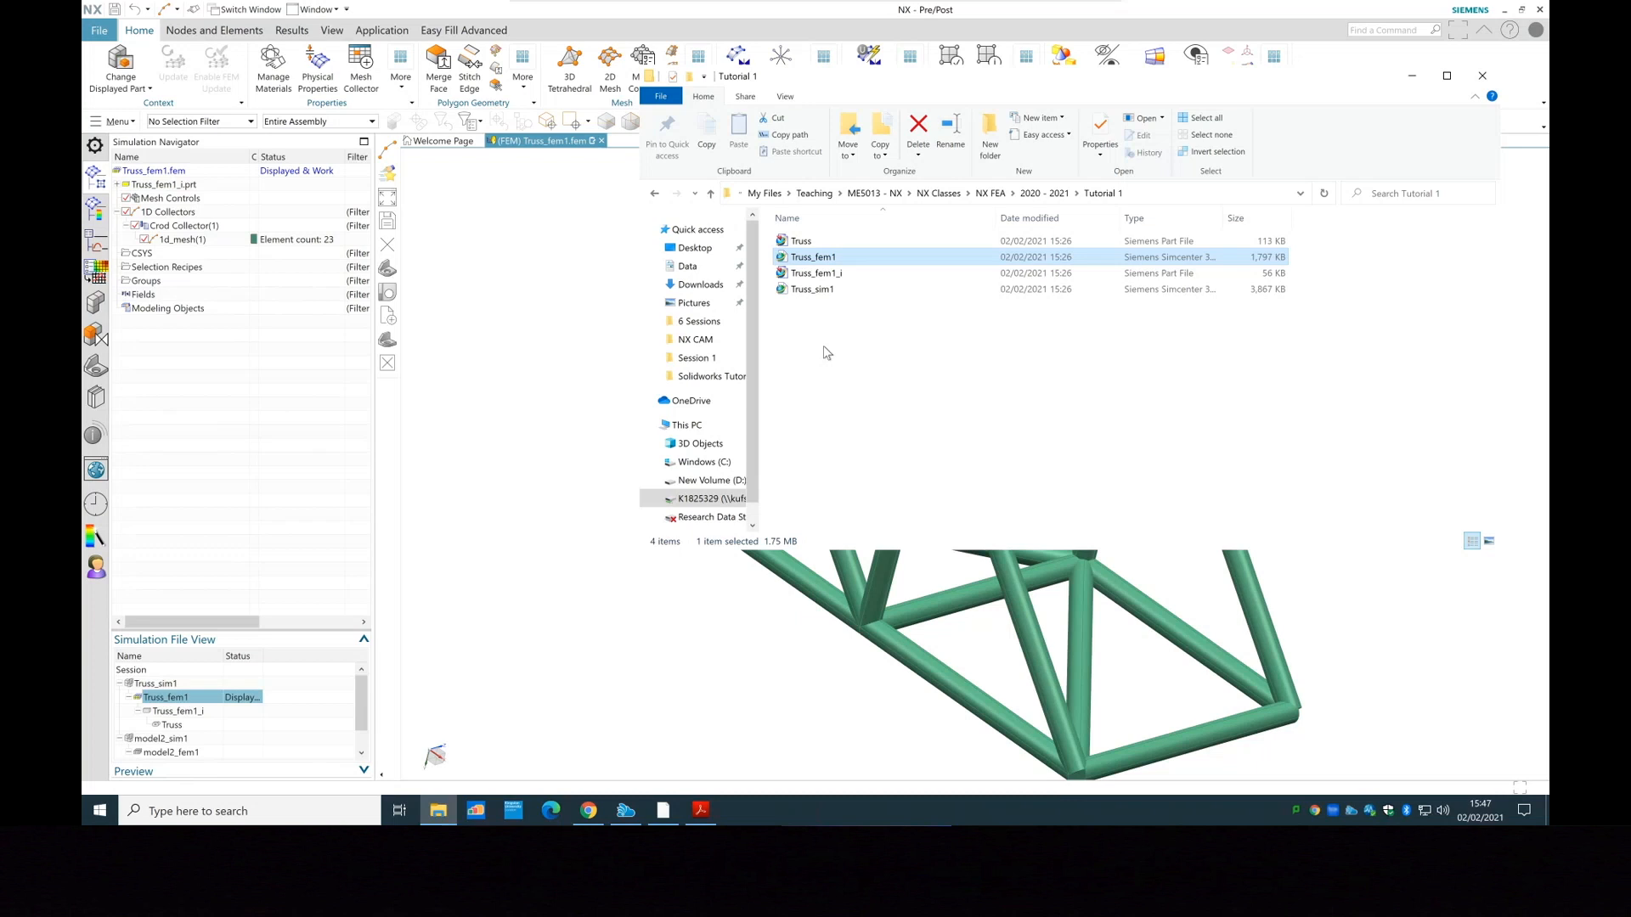
click(1410, 76)
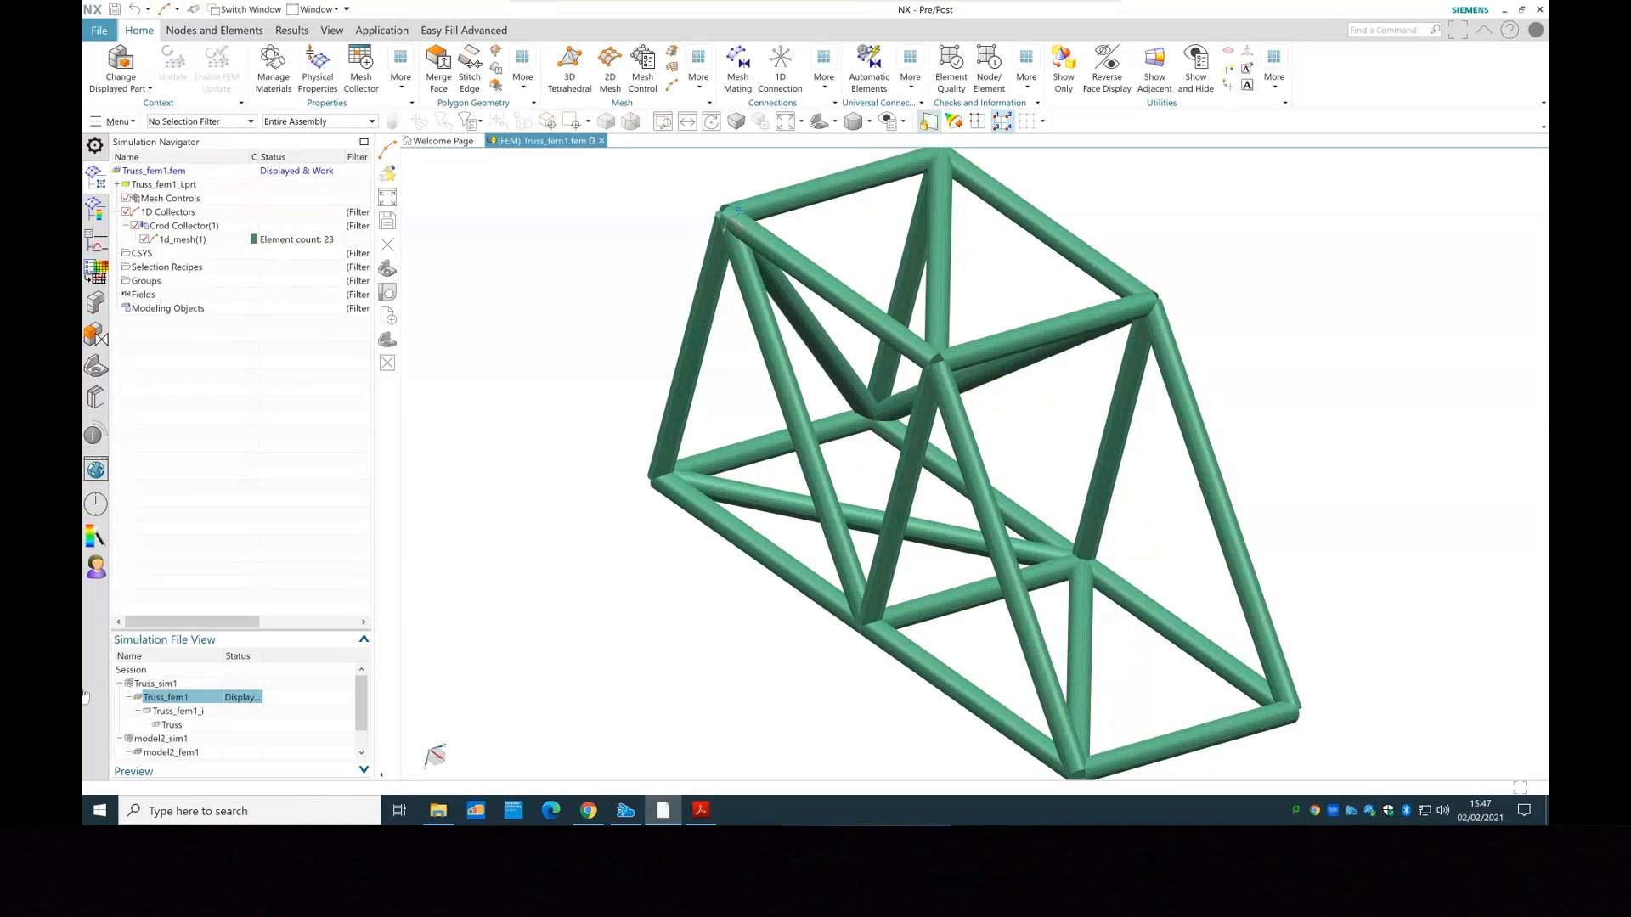
Make Truss_sim1 the displayed simulation and consult the tutorial PDF in Acrobat Reader for the truss supports and load
double_click(161, 684)
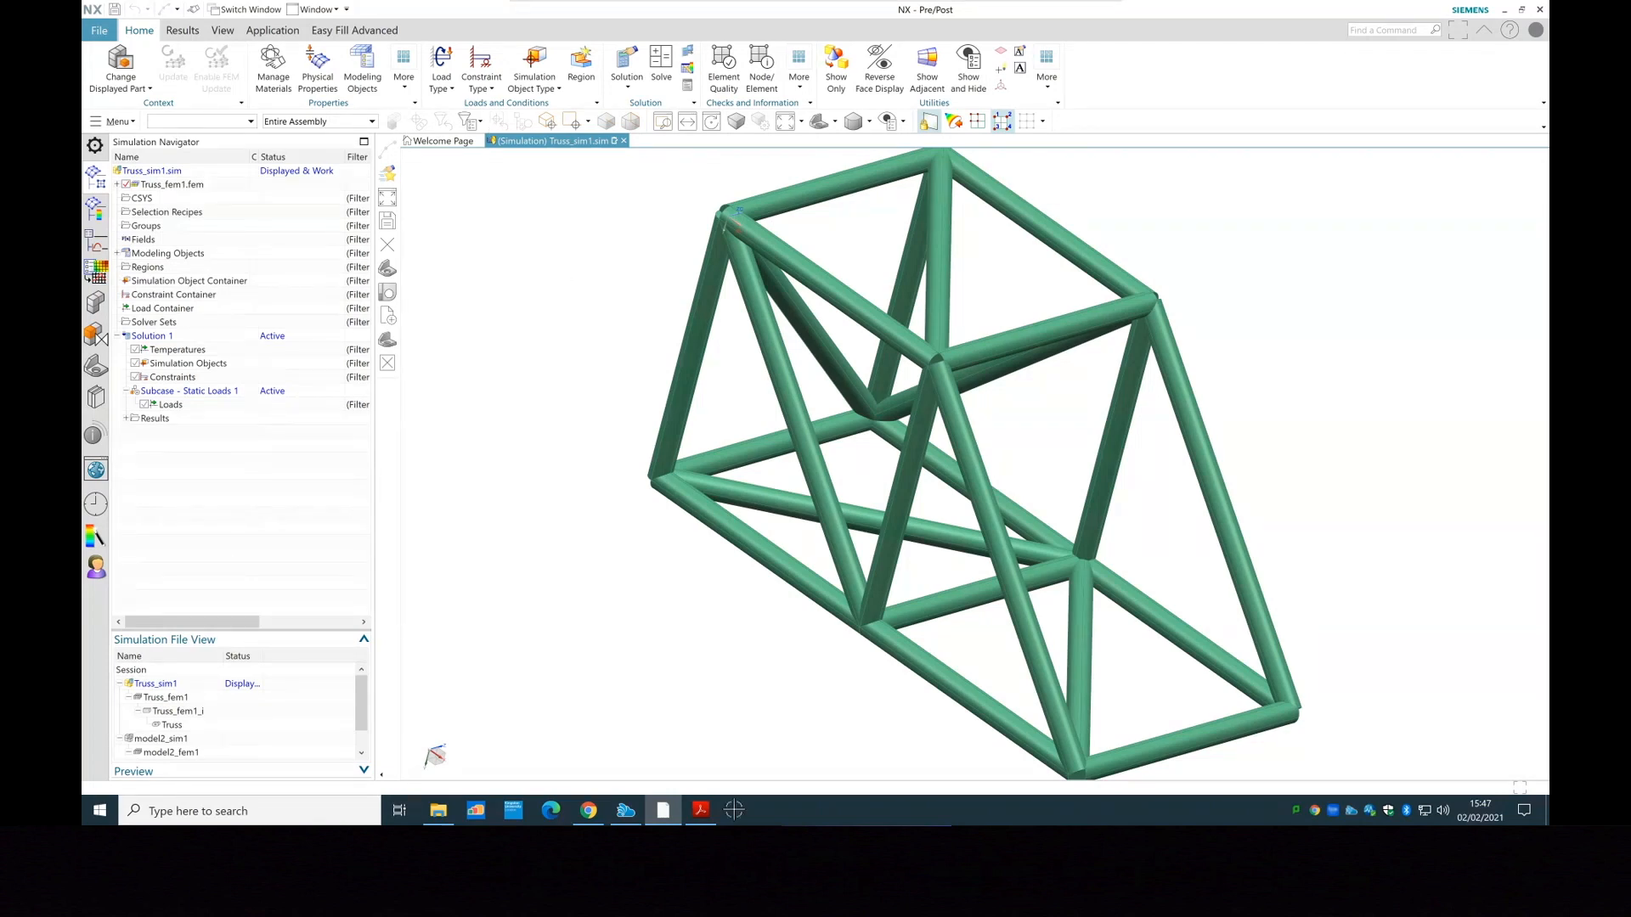
click(701, 814)
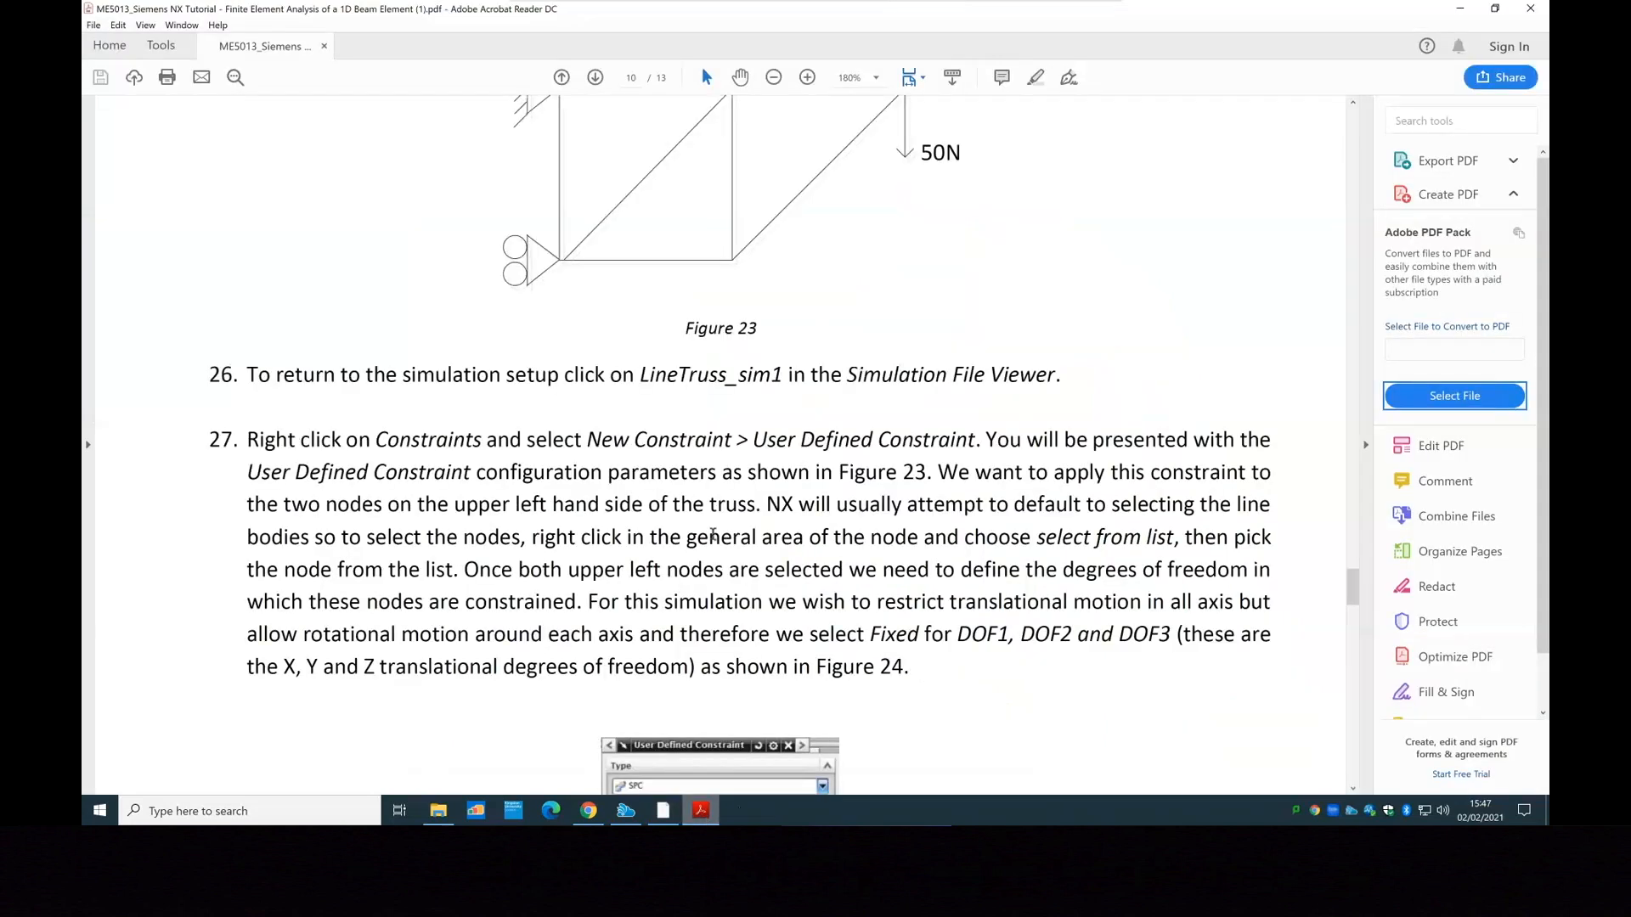
scroll(714, 533, up, 2)
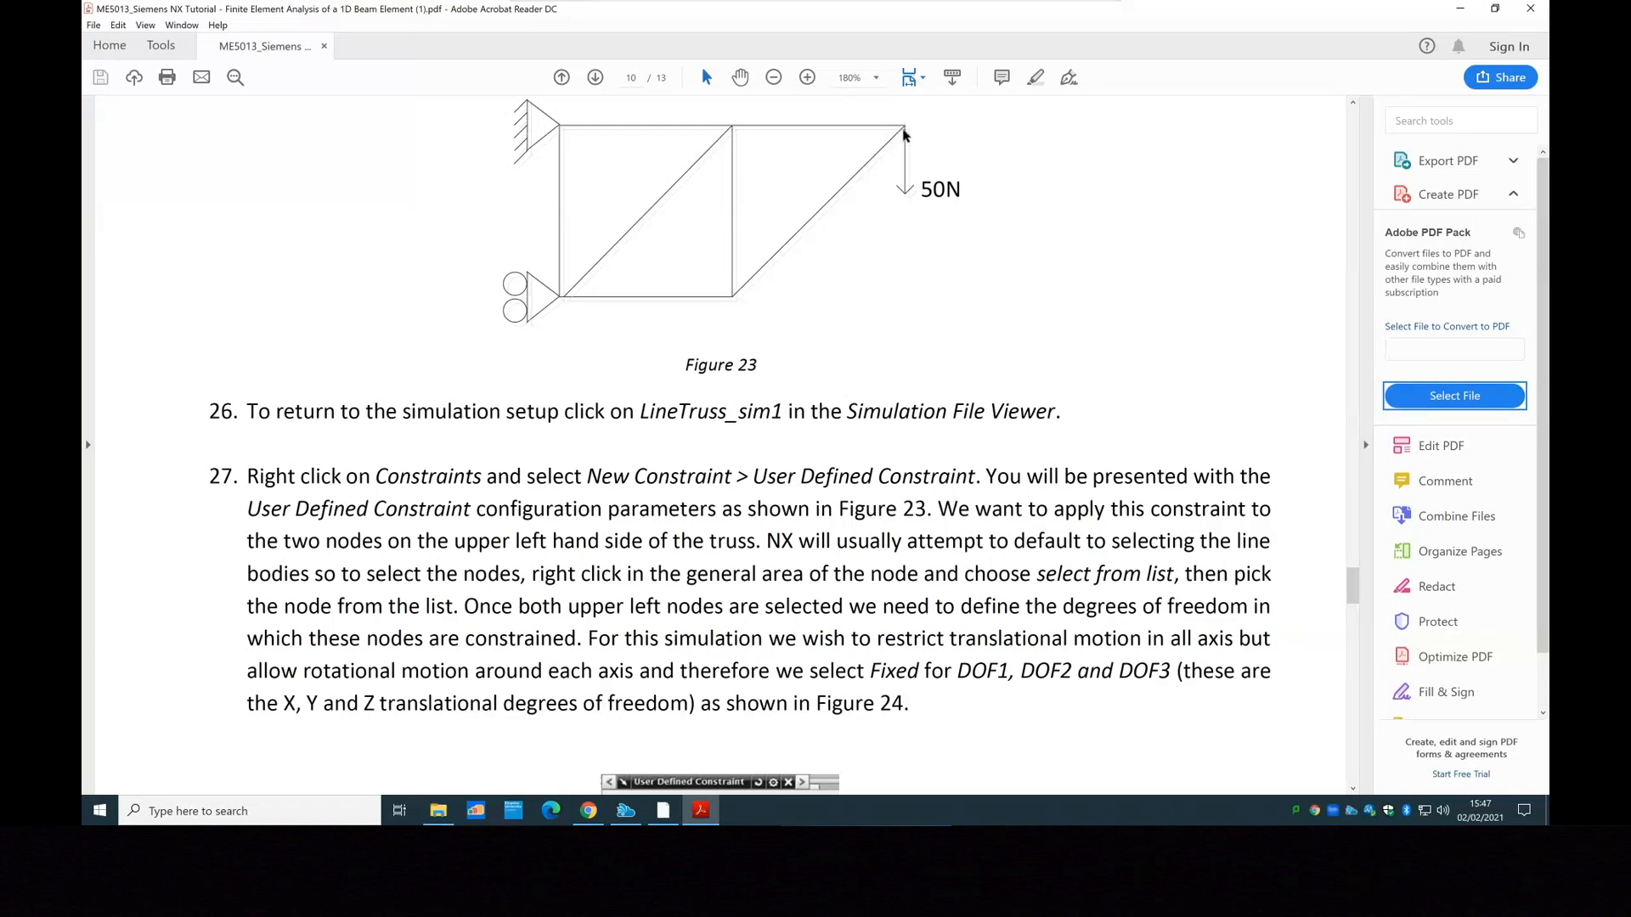
click(668, 816)
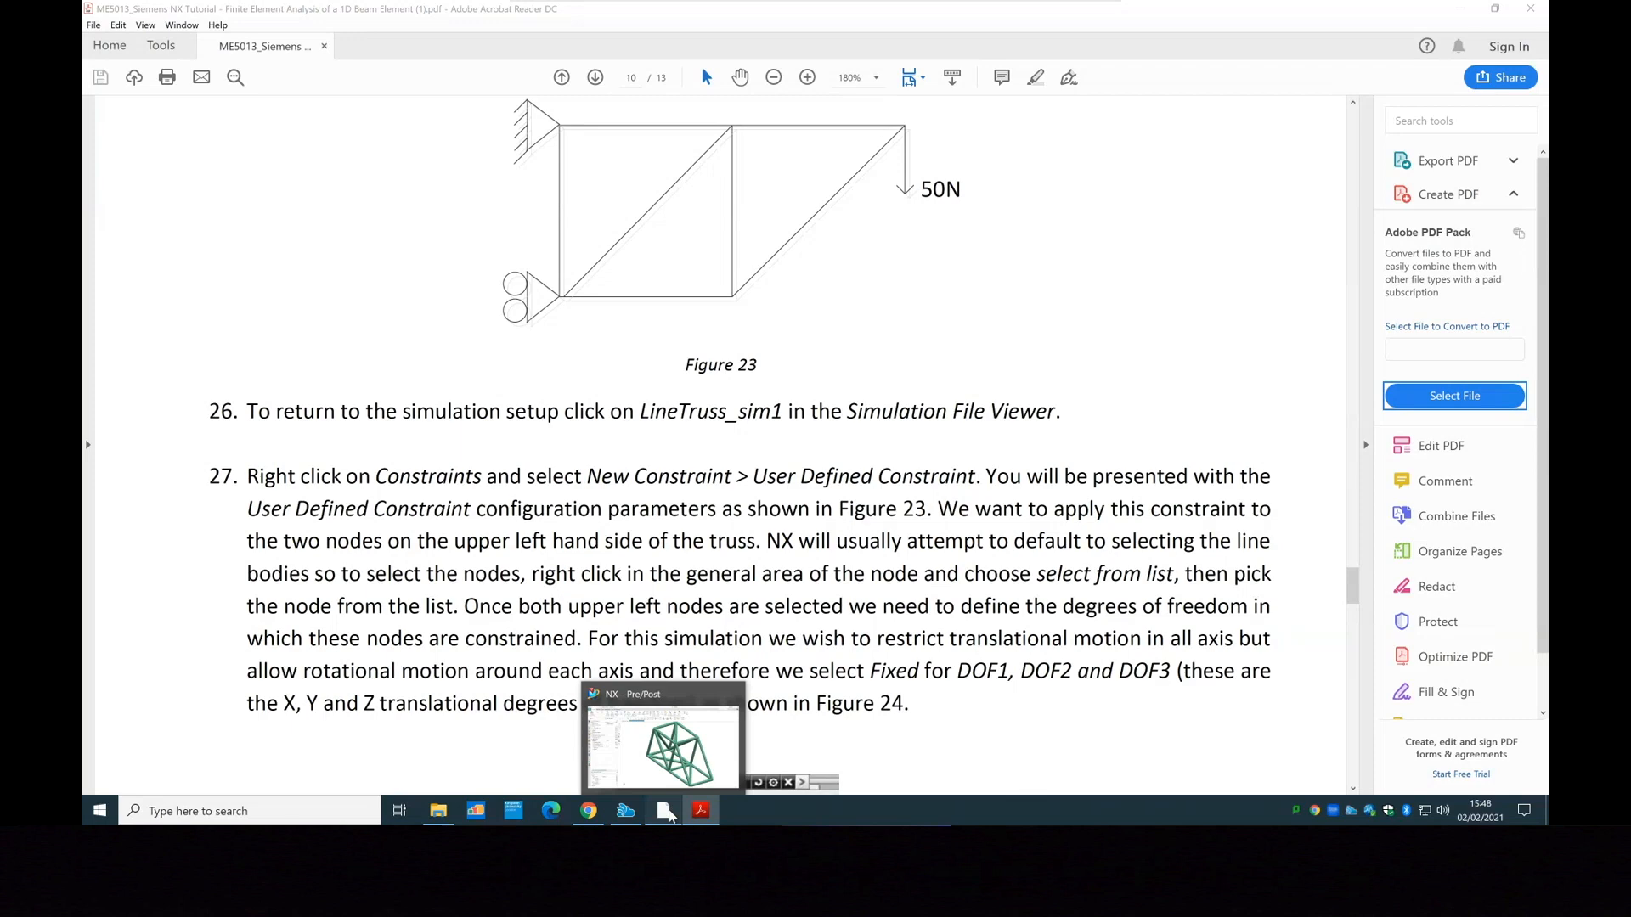
Start an SPC User Defined Constraint, filter the selection to nodes, and pick one upper corner node at the truss's vertical end
middle_drag(714, 656, 714, 655)
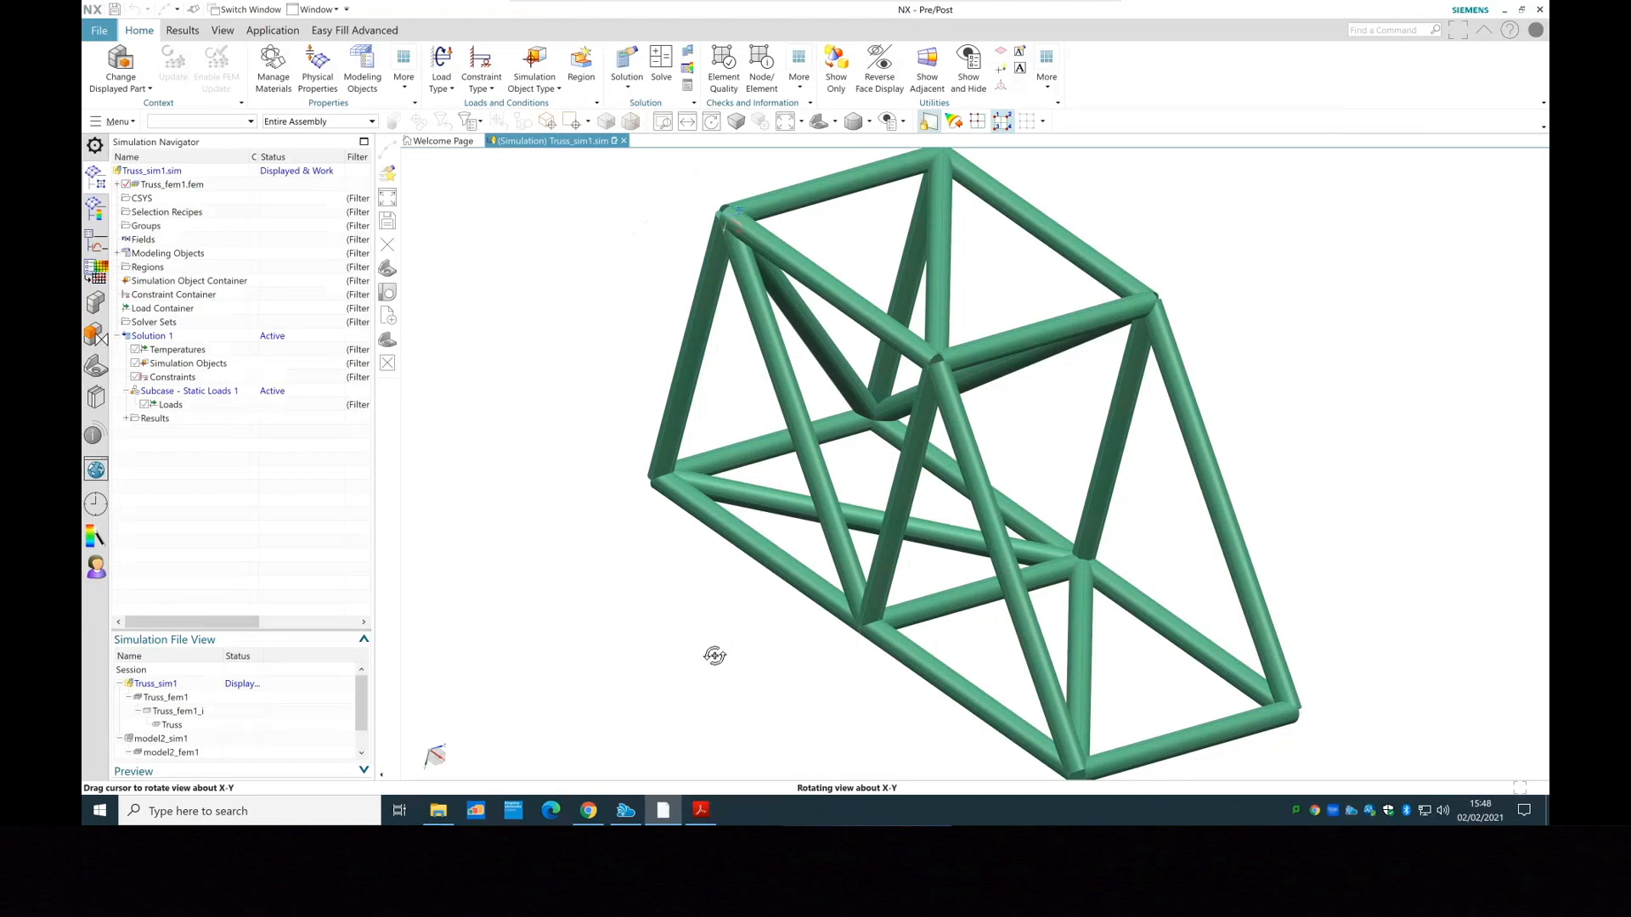
middle_drag(714, 656, 737, 558)
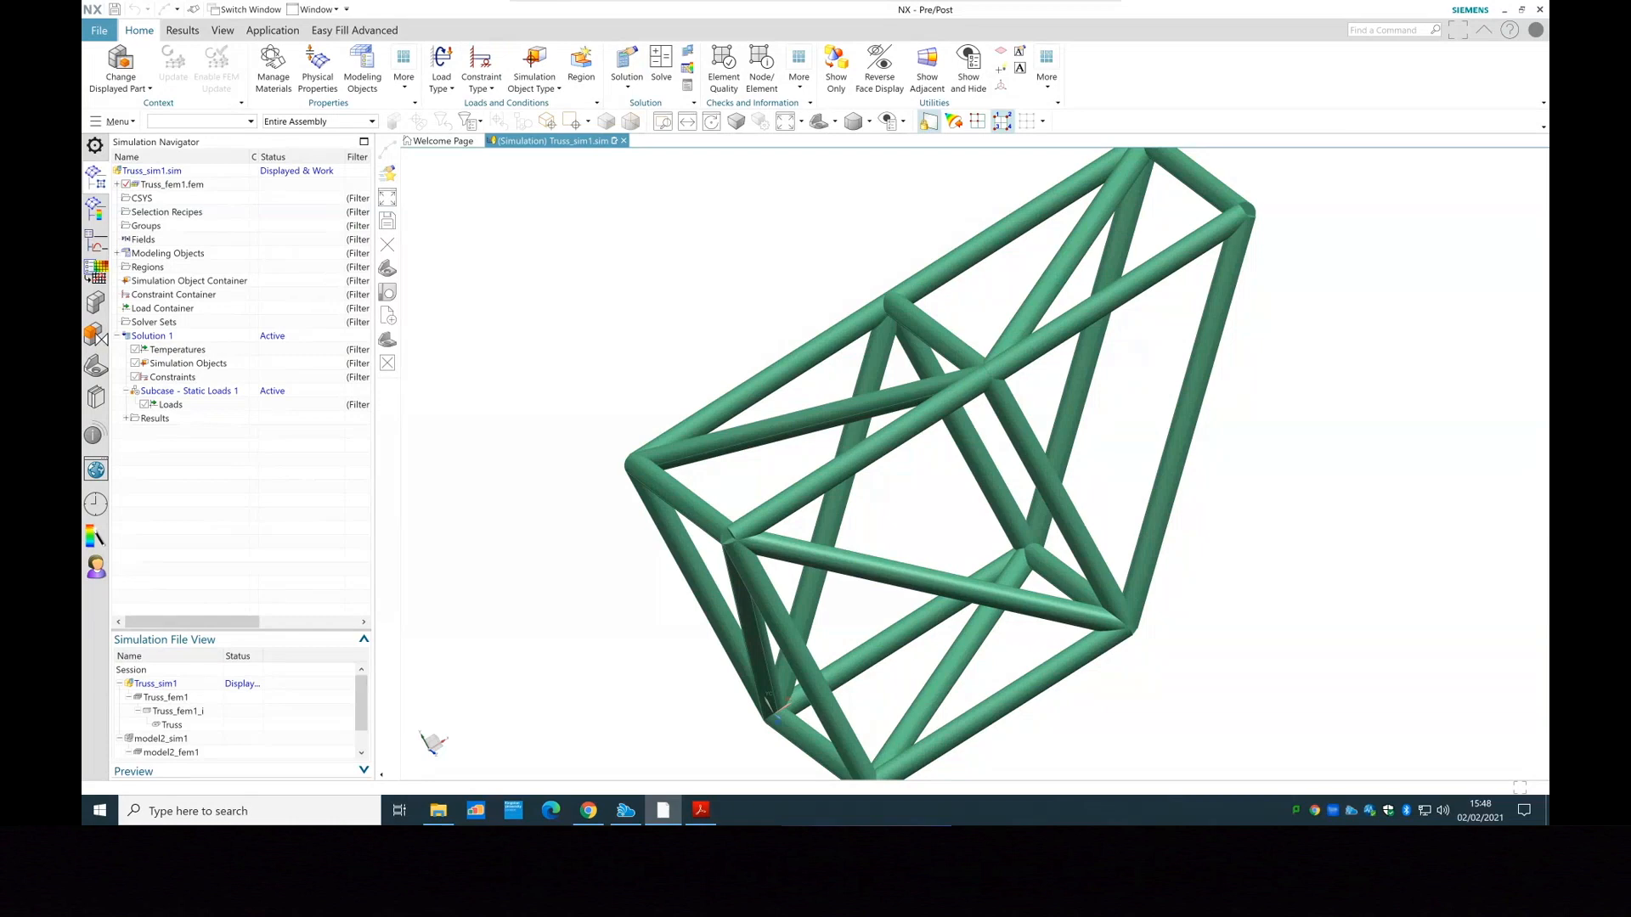
click(492, 89)
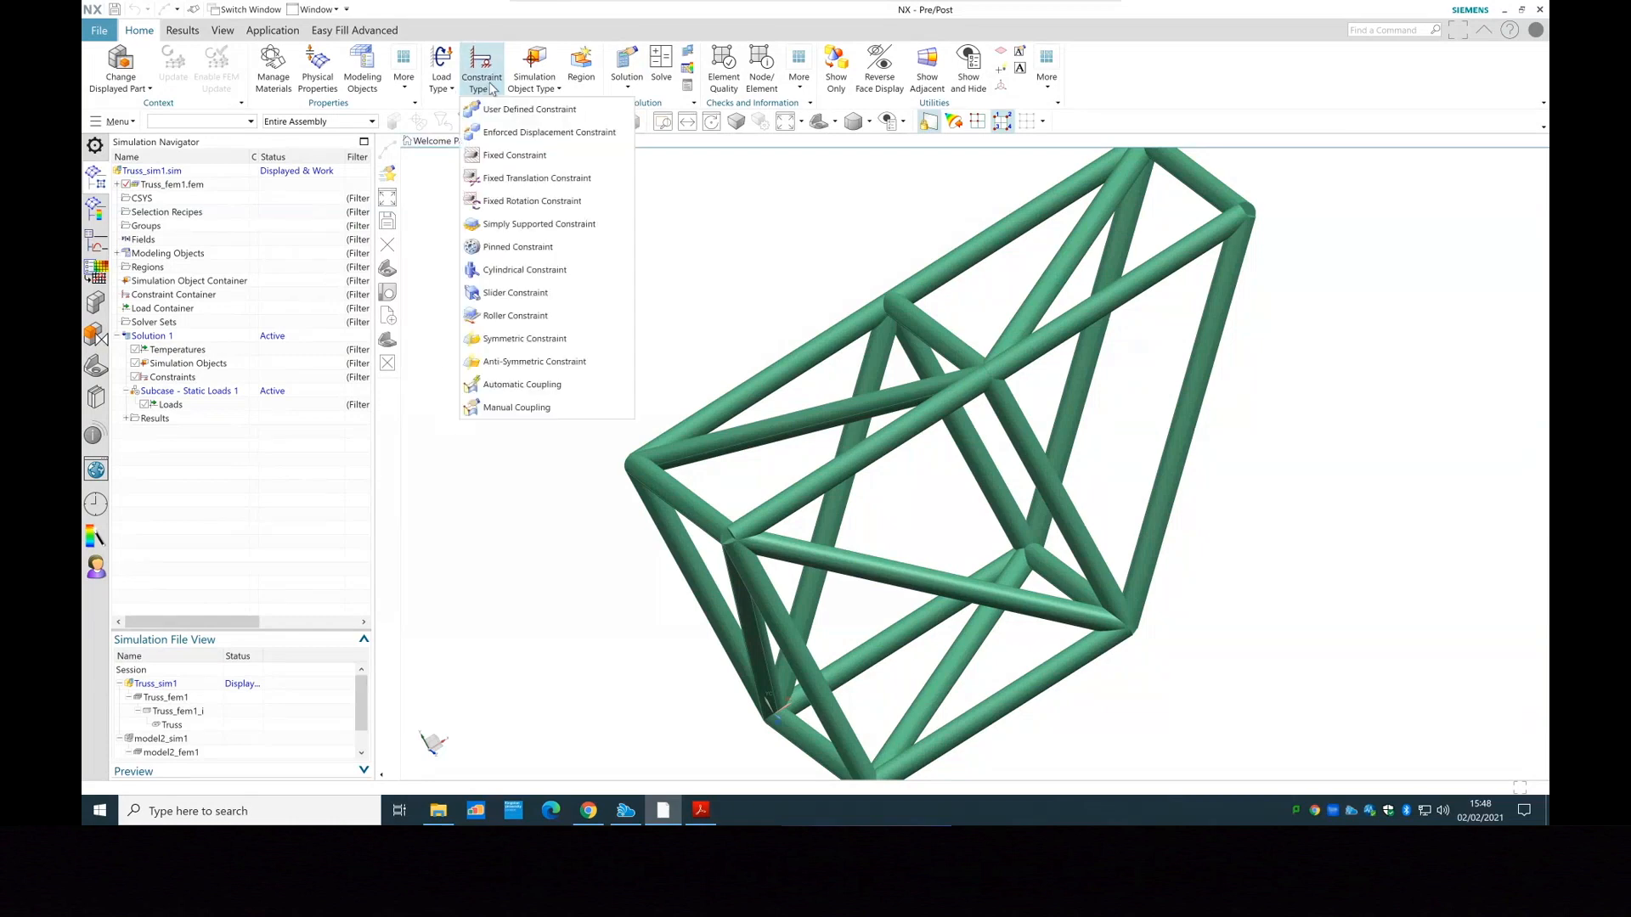
click(545, 115)
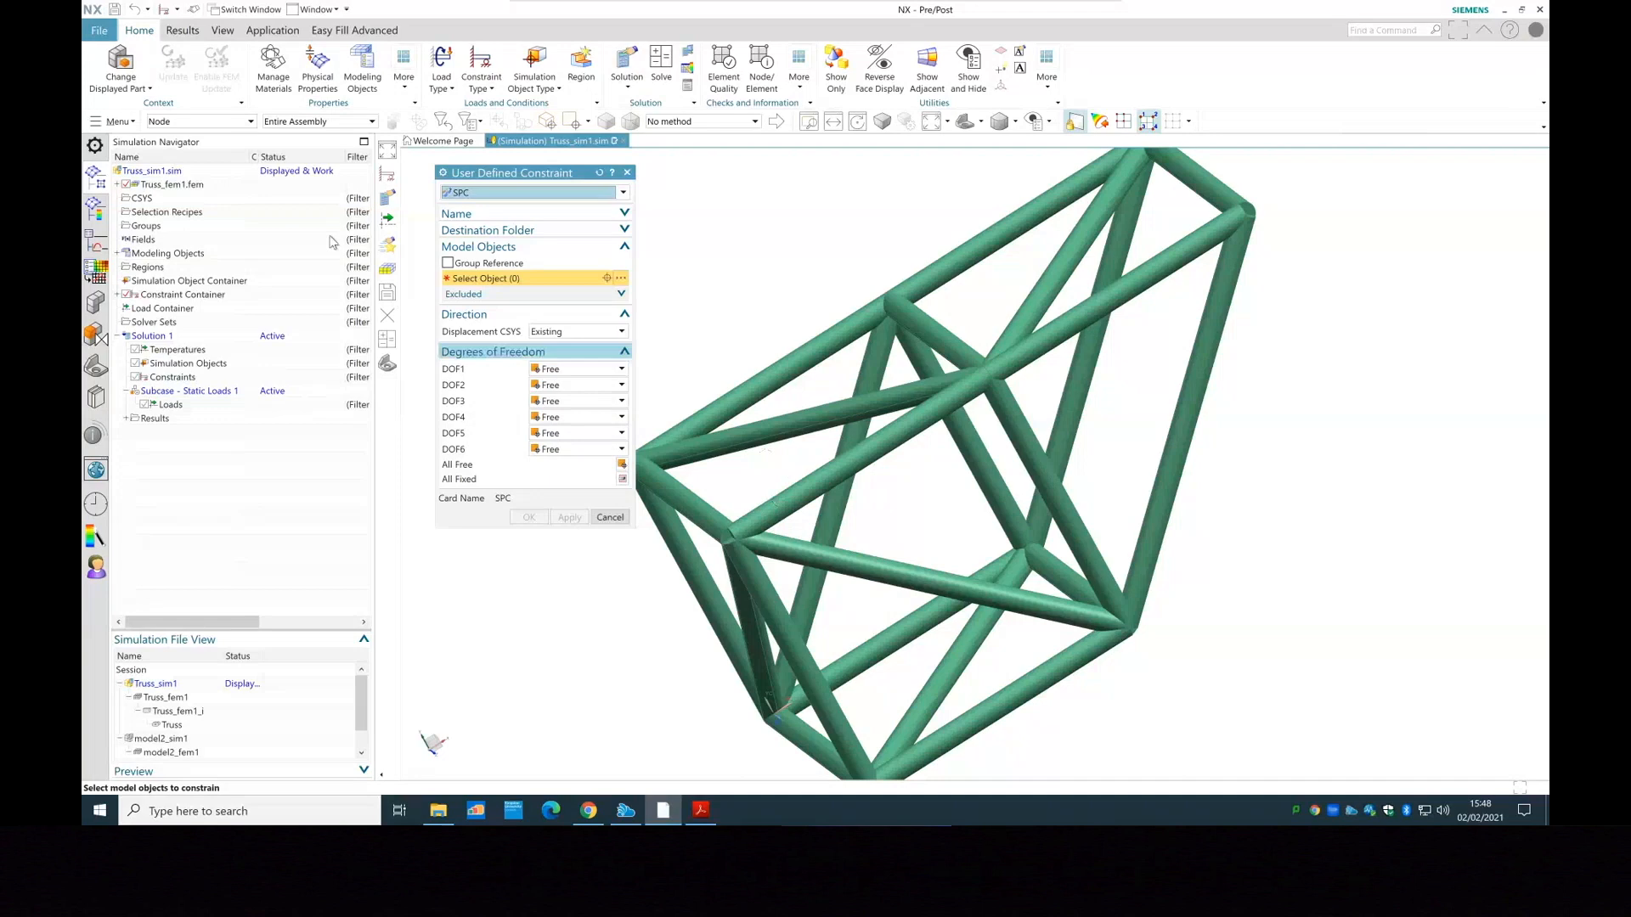
click(207, 122)
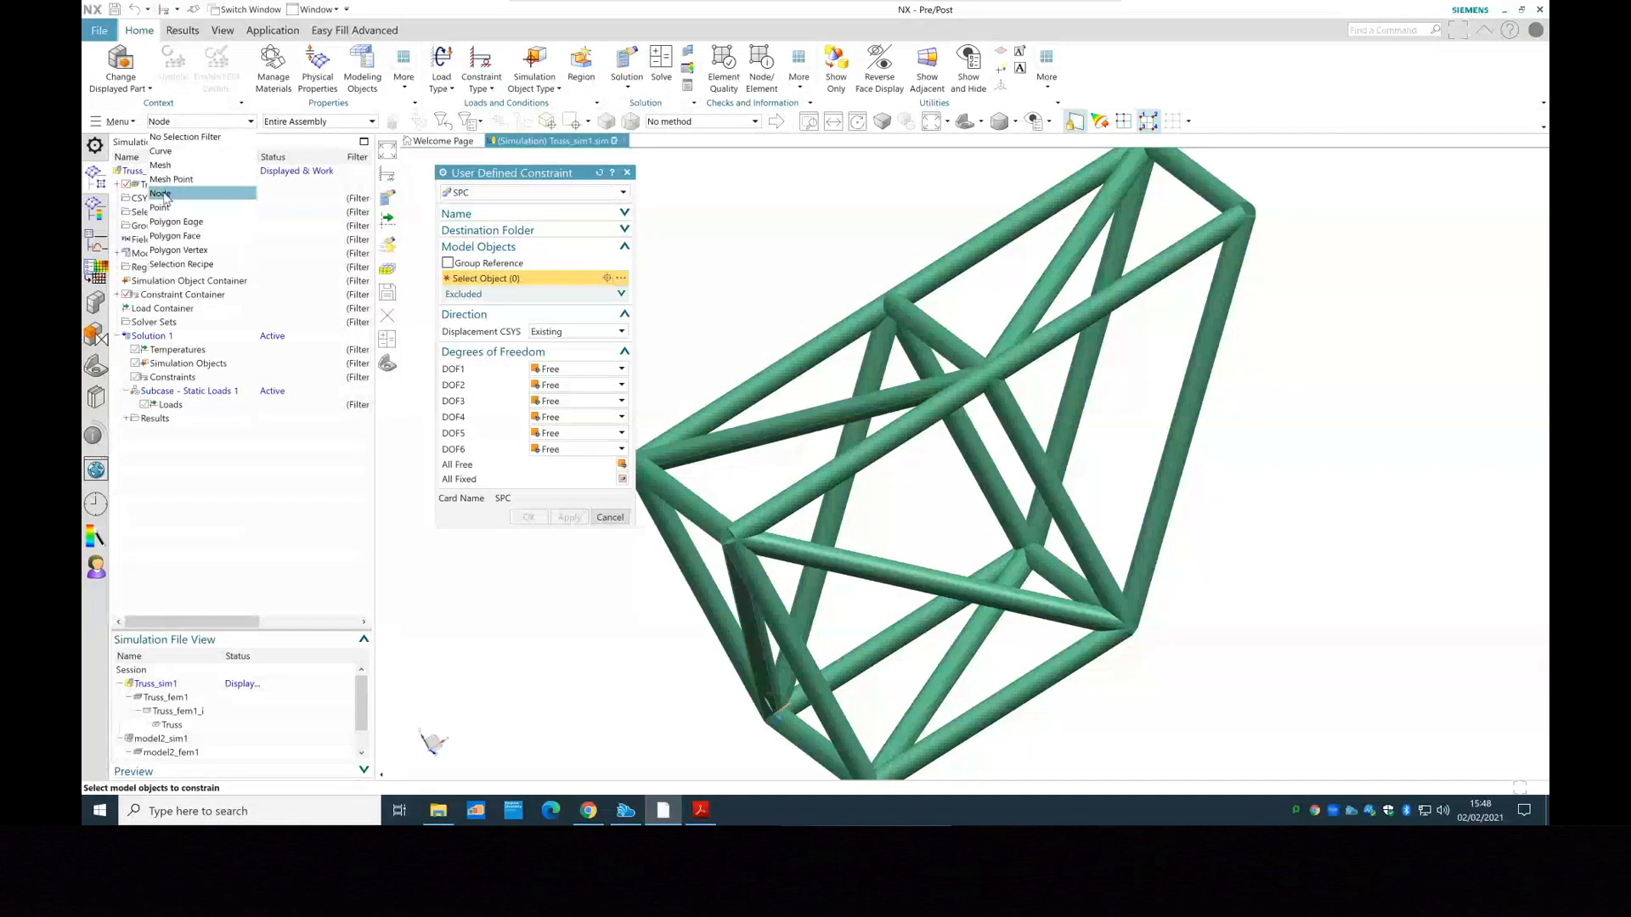
click(162, 194)
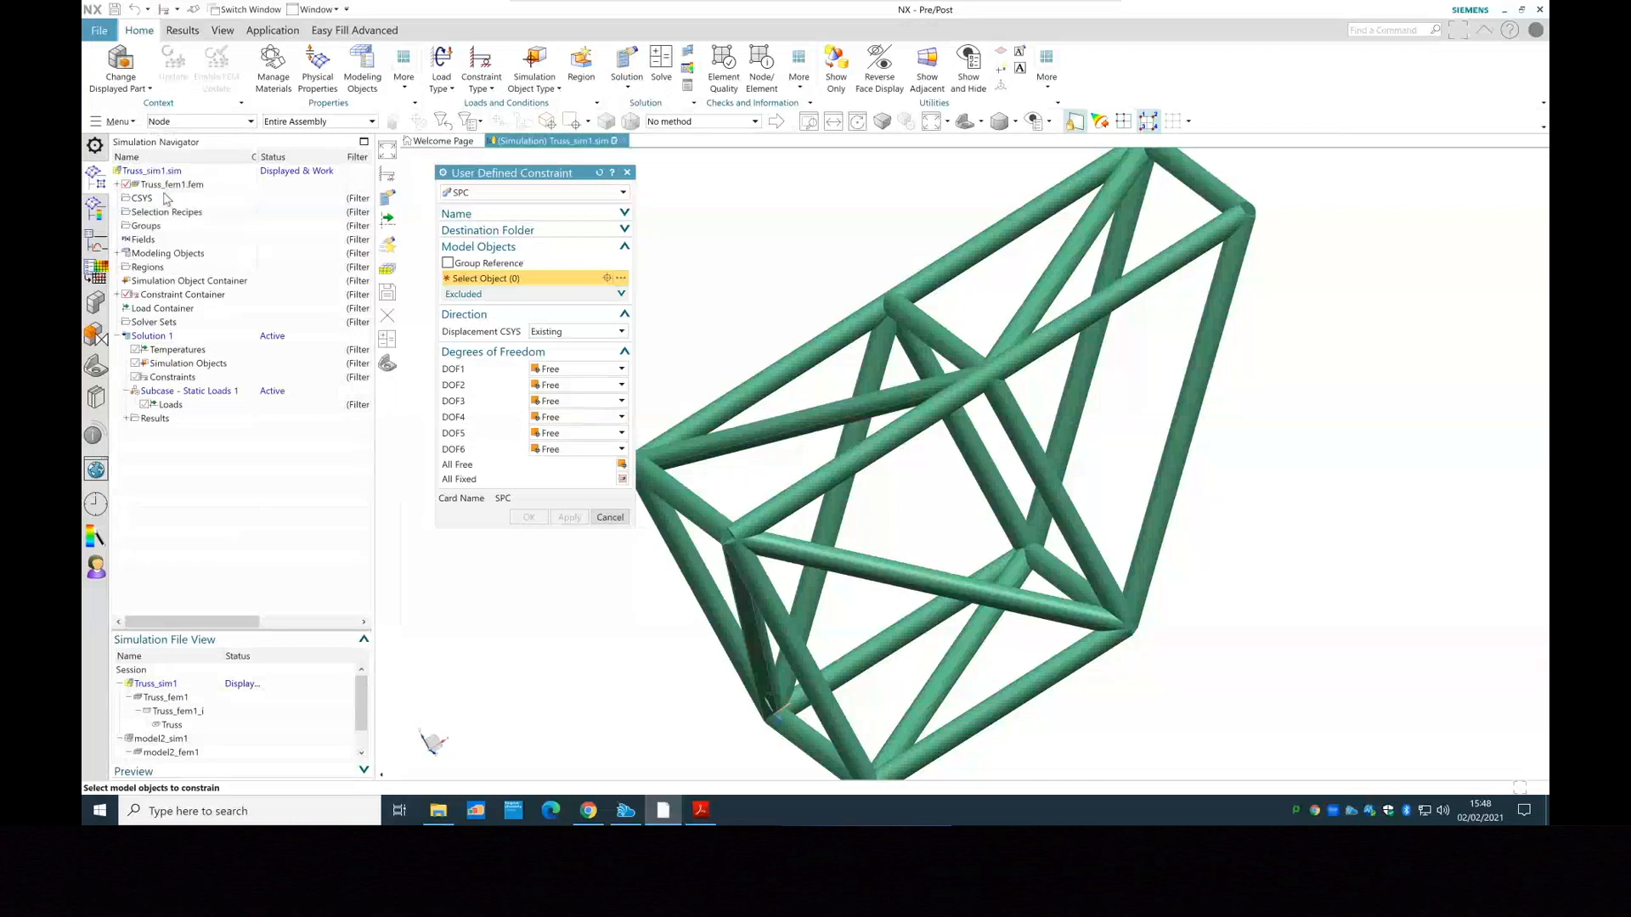
middle_drag(678, 647, 730, 639)
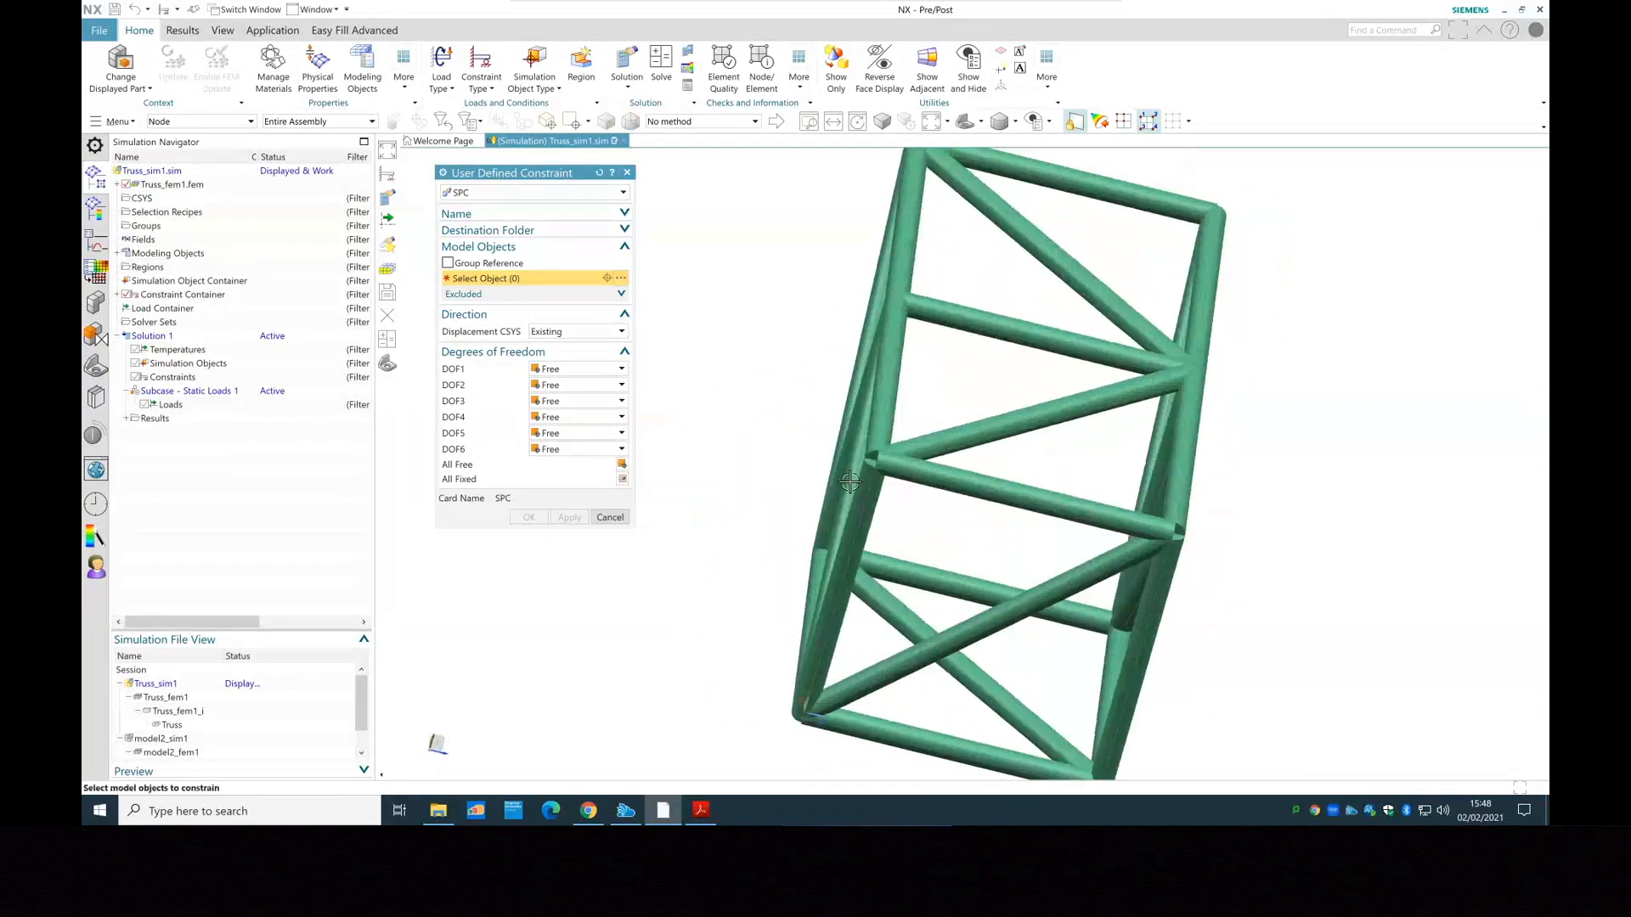
scroll(879, 480, up, 2)
scroll(803, 459, up, 2)
scroll(802, 460, up, 4)
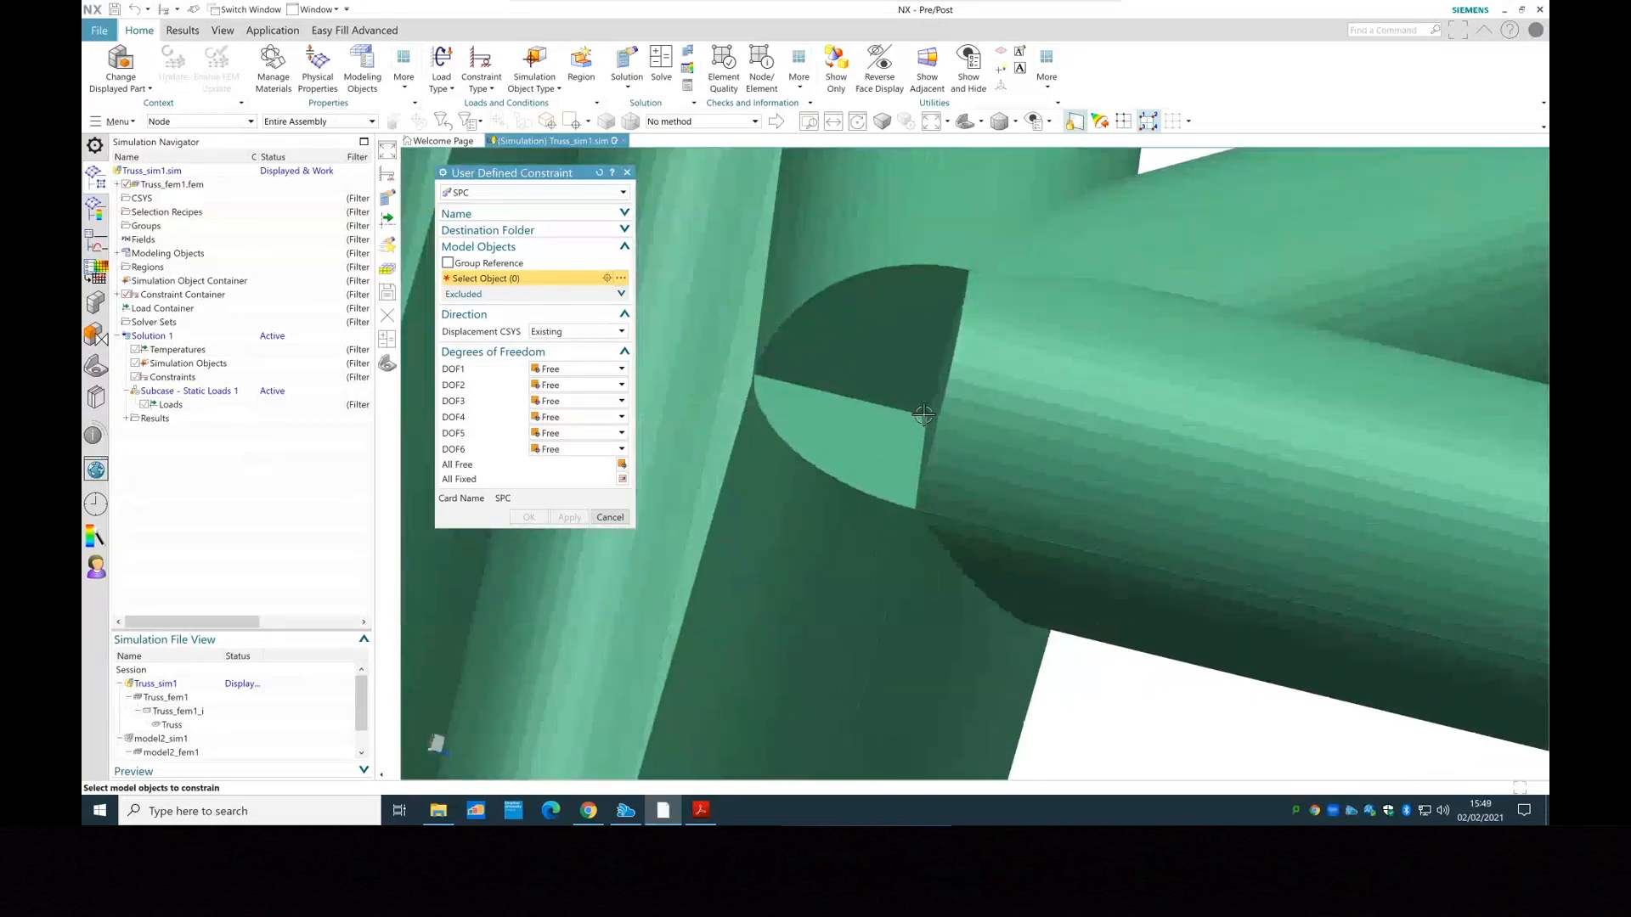
click(925, 413)
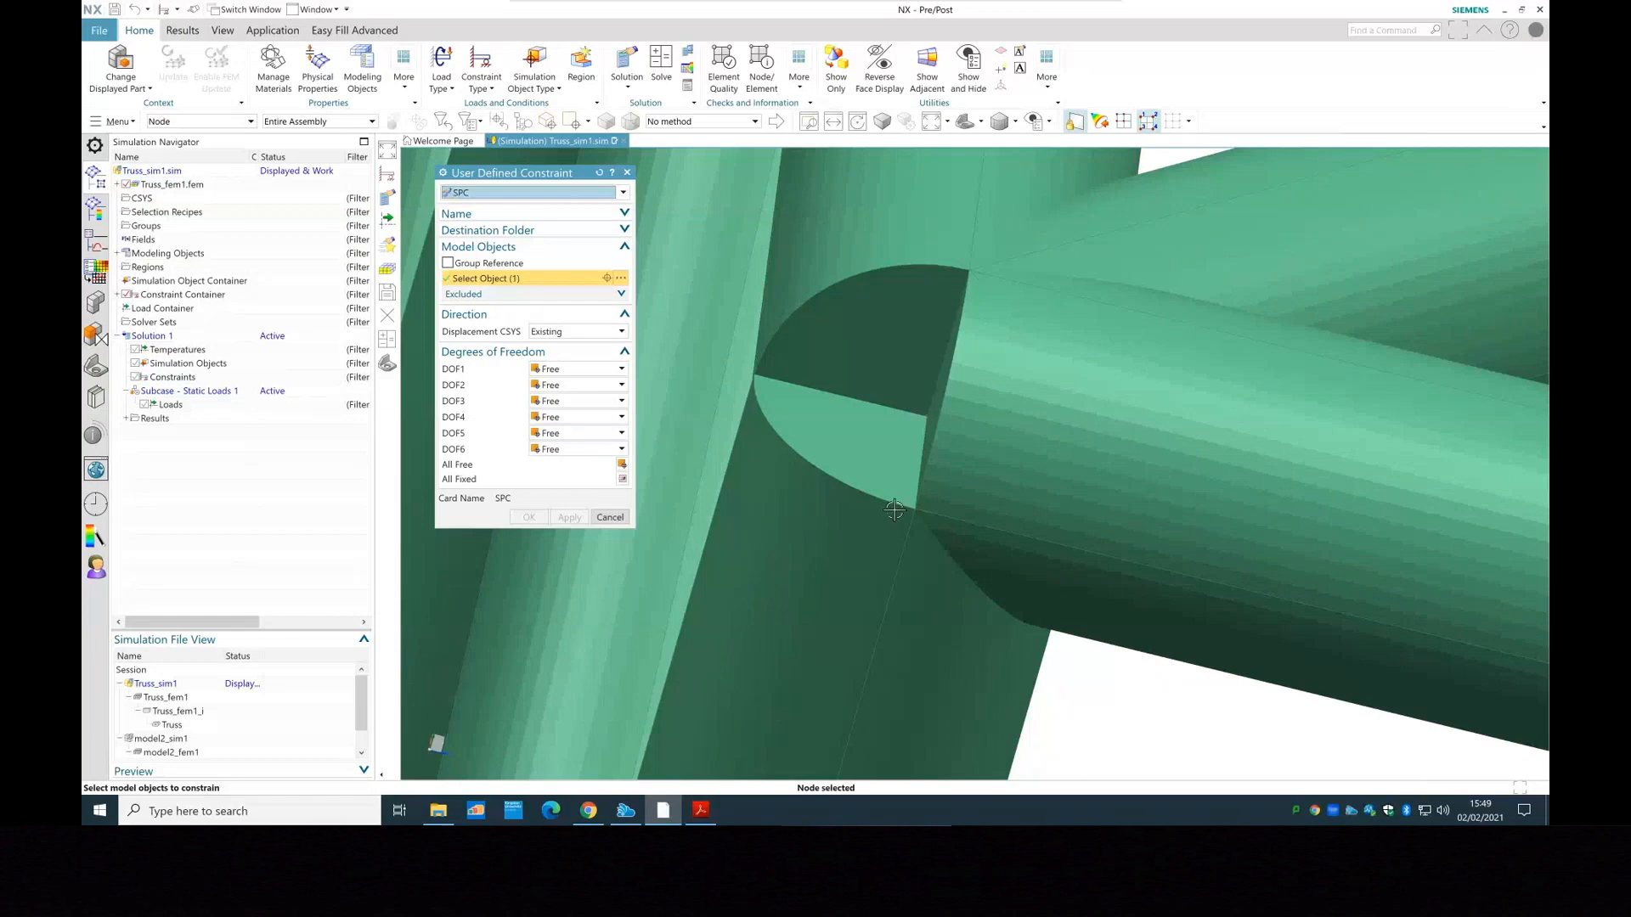
Add the other upper corner node at the truss's vertical end to the constraint selection
scroll(1119, 706, down, 1)
scroll(1119, 707, down, 8)
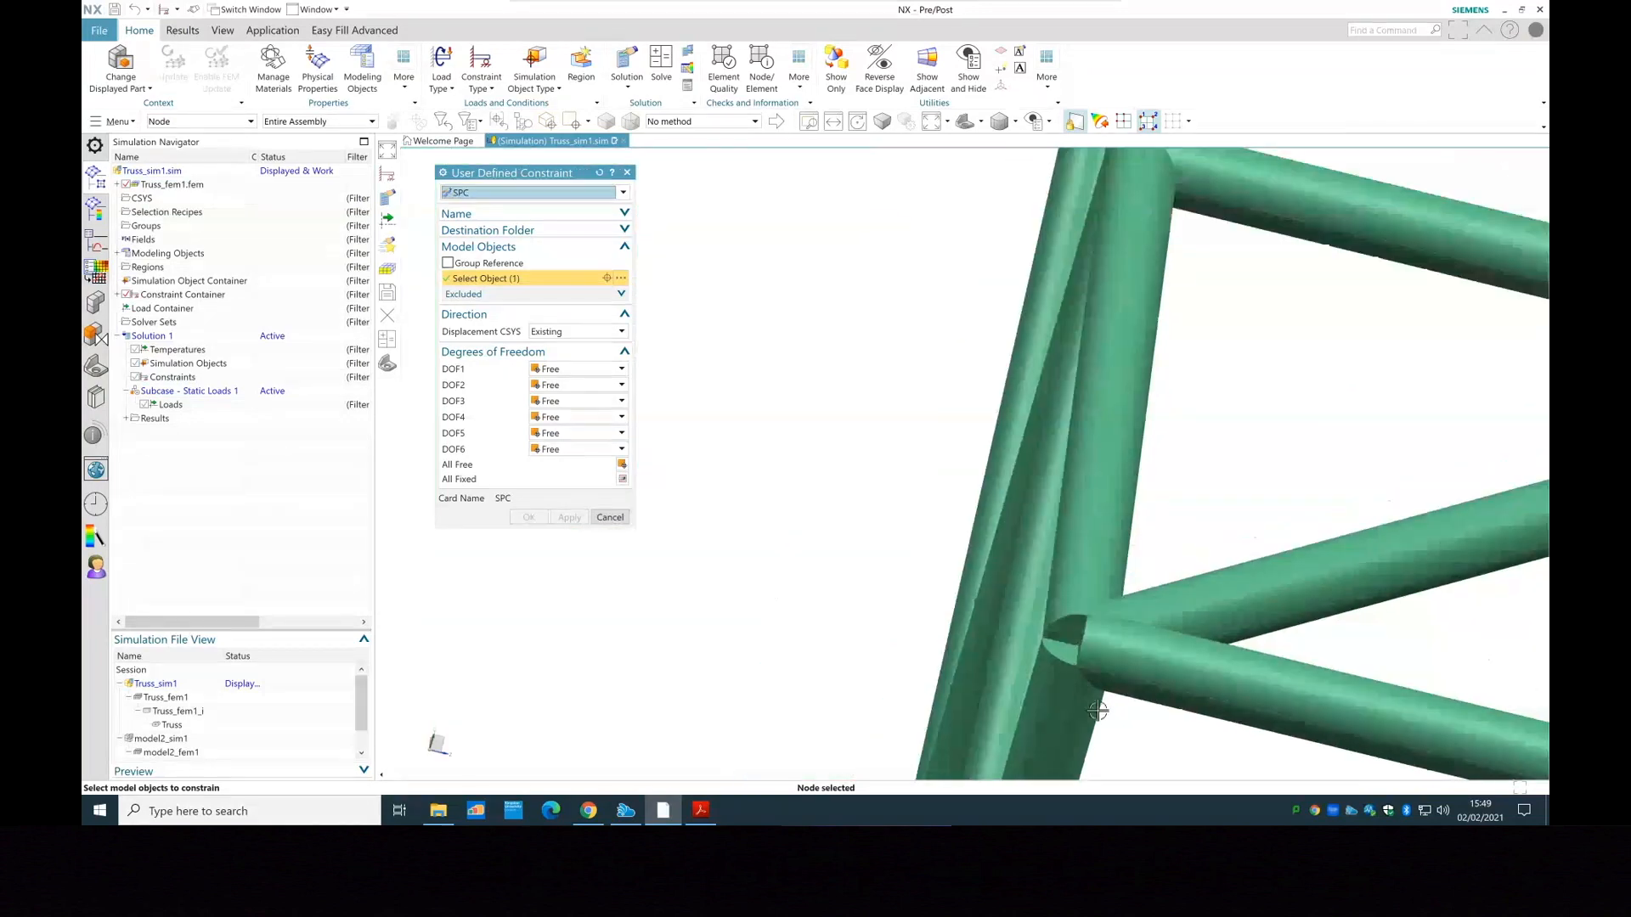
middle_drag(1329, 742, 1257, 692)
scroll(1252, 681, up, 8)
scroll(1252, 681, up, 6)
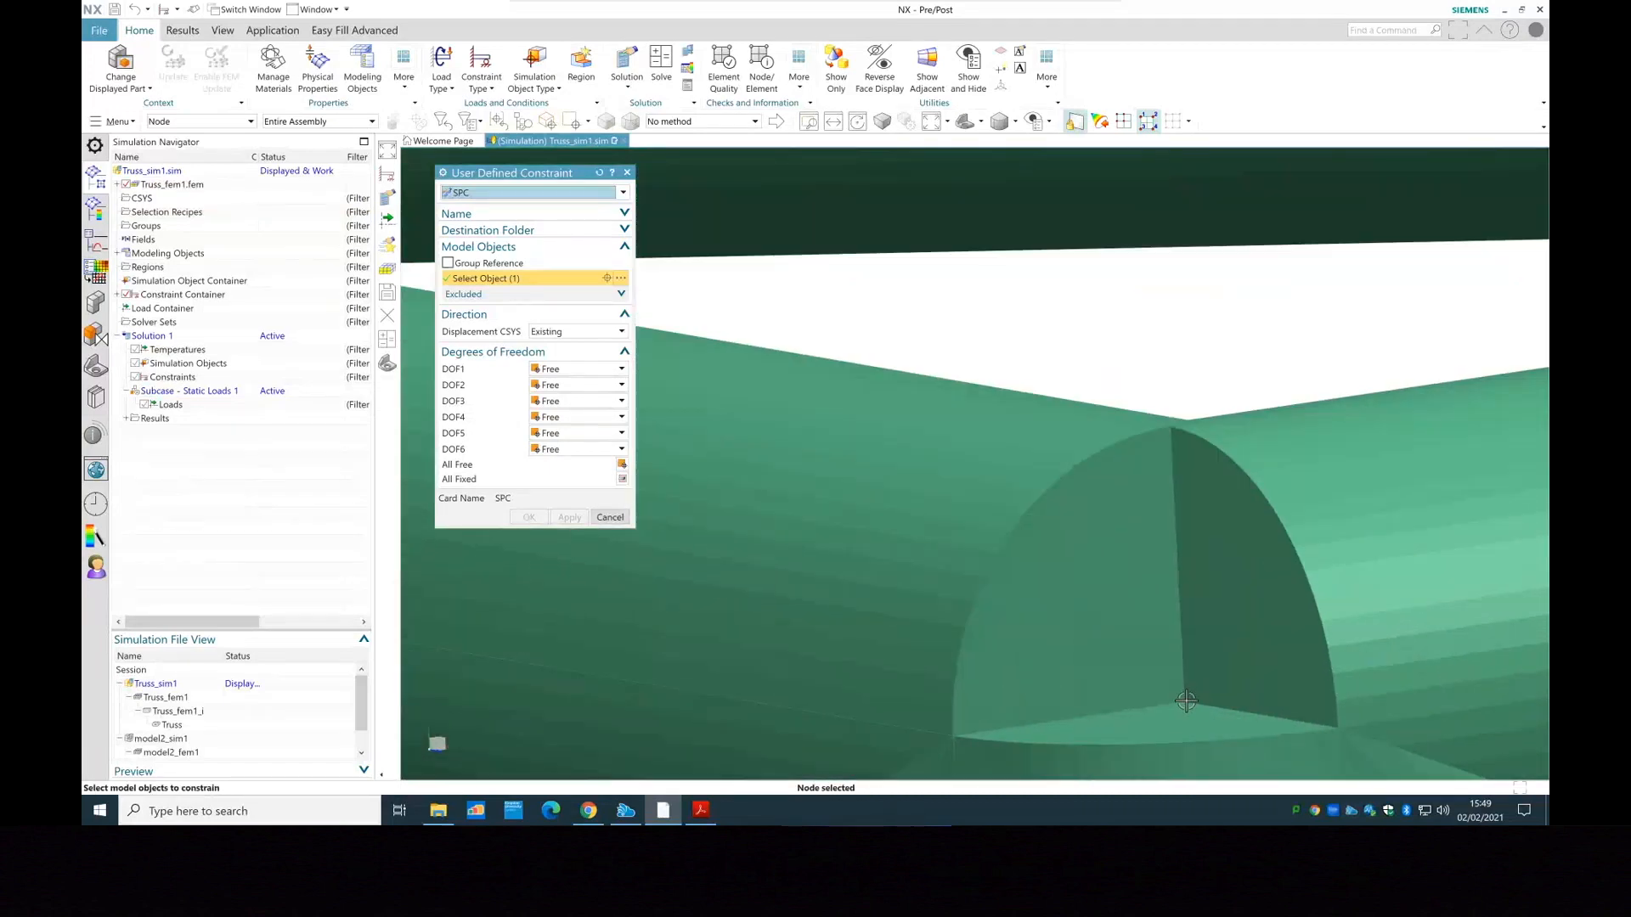
click(1192, 701)
scroll(975, 685, down, 10)
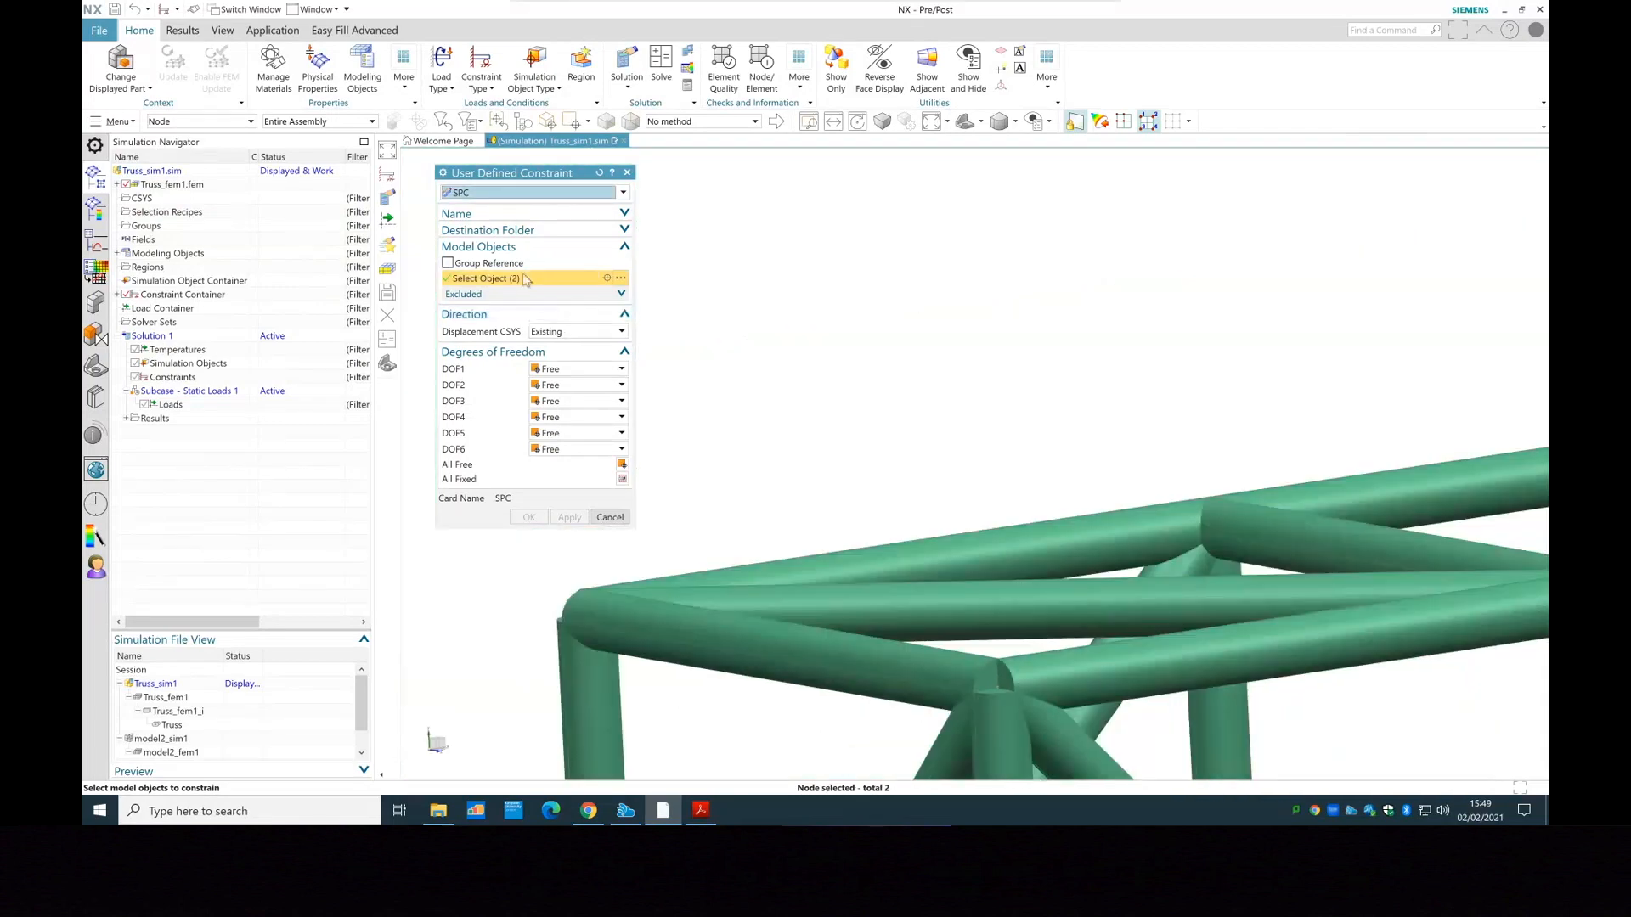
scroll(749, 433, down, 3)
scroll(749, 434, down, 5)
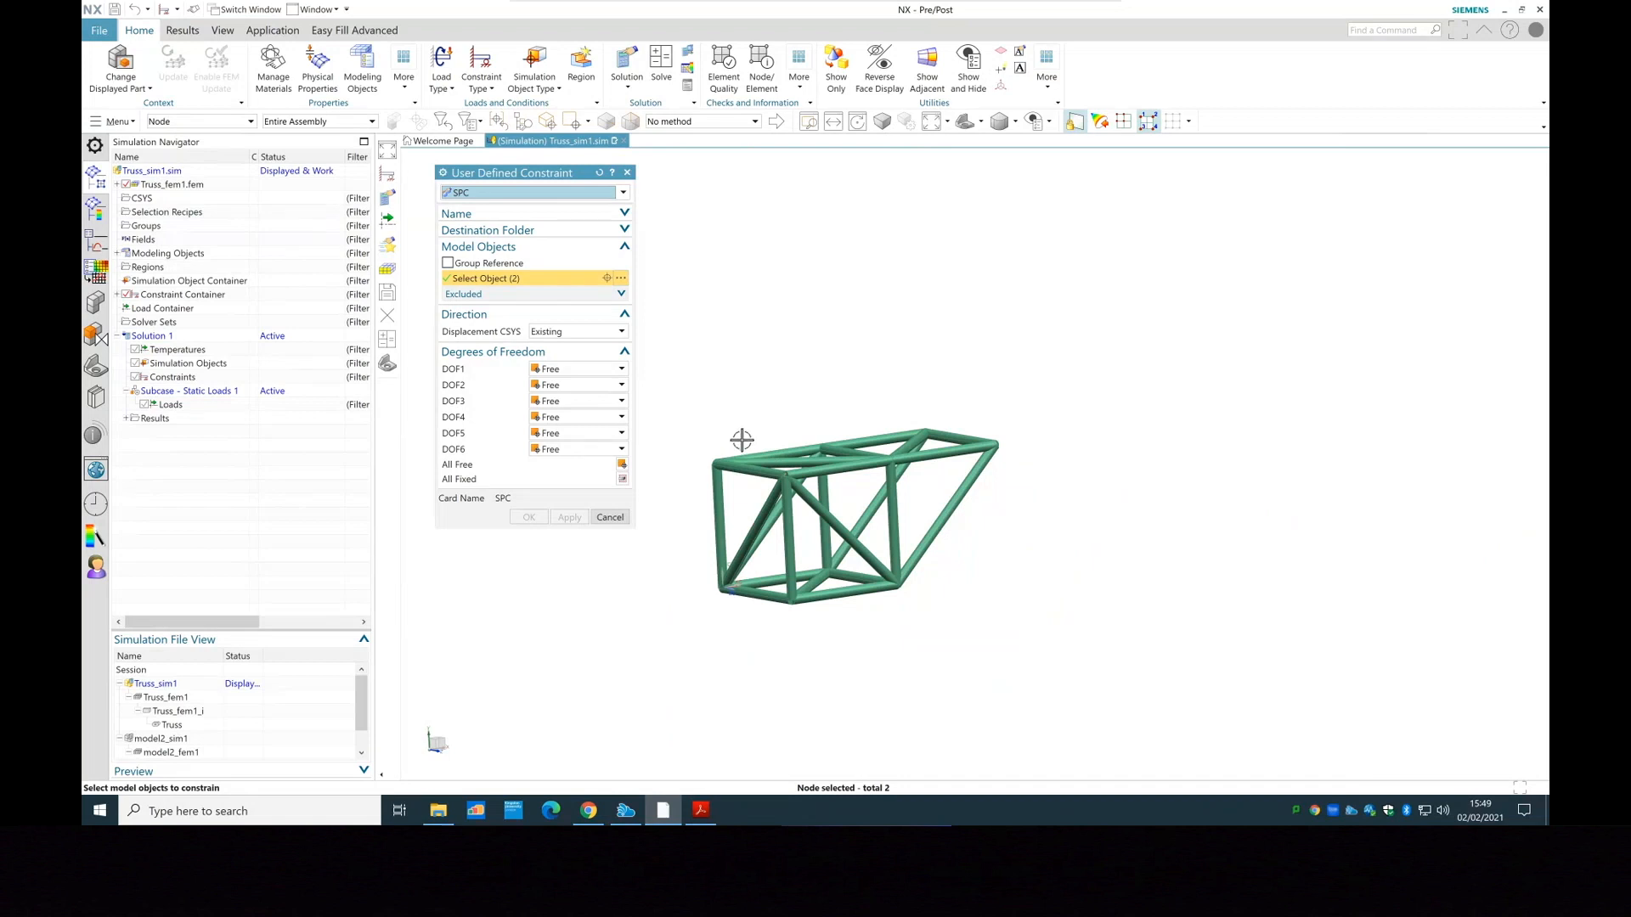
Set DOF1, DOF2 and DOF3 to Fixed for the two selected nodes and create the constraint
click(567, 371)
click(566, 396)
click(562, 386)
click(561, 414)
click(562, 401)
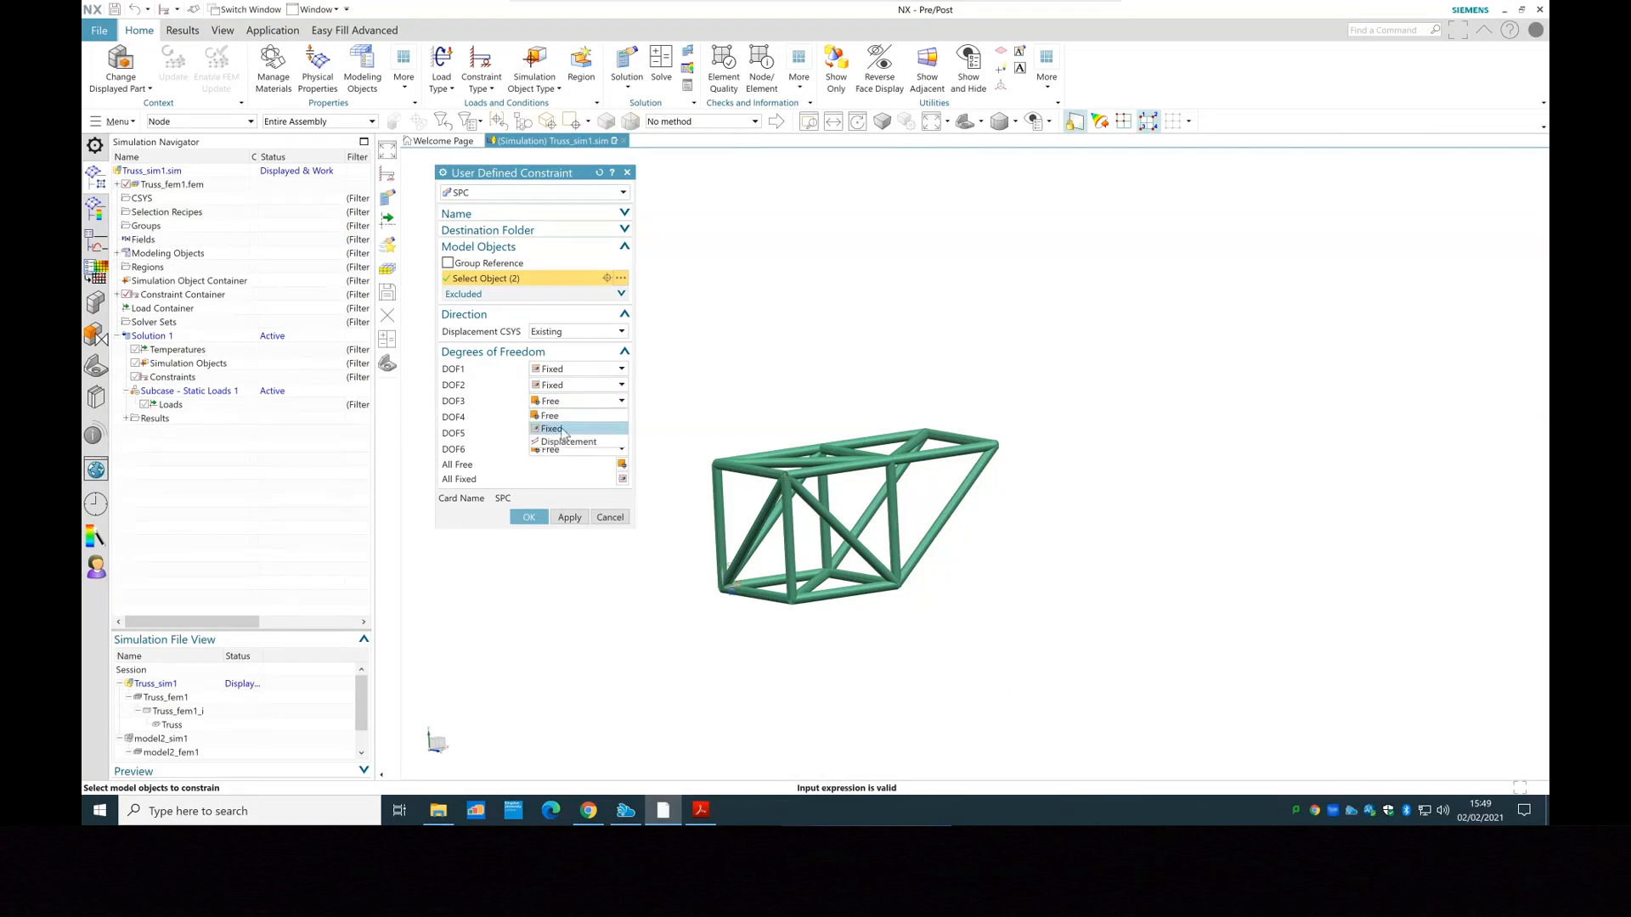
click(562, 430)
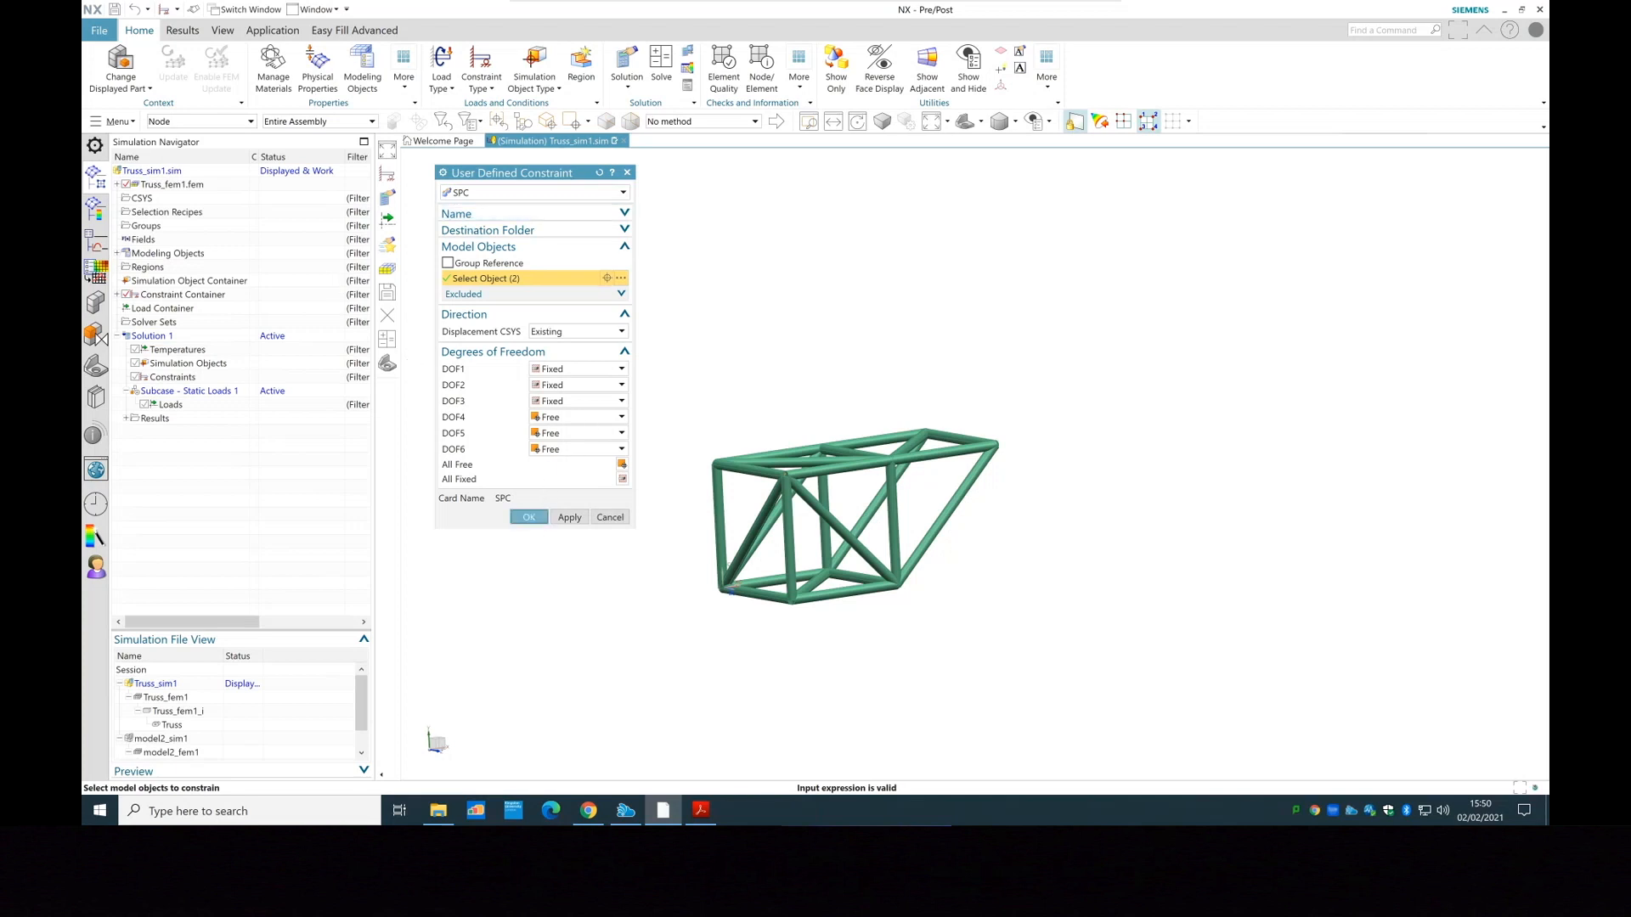
click(525, 516)
scroll(702, 440, down, 5)
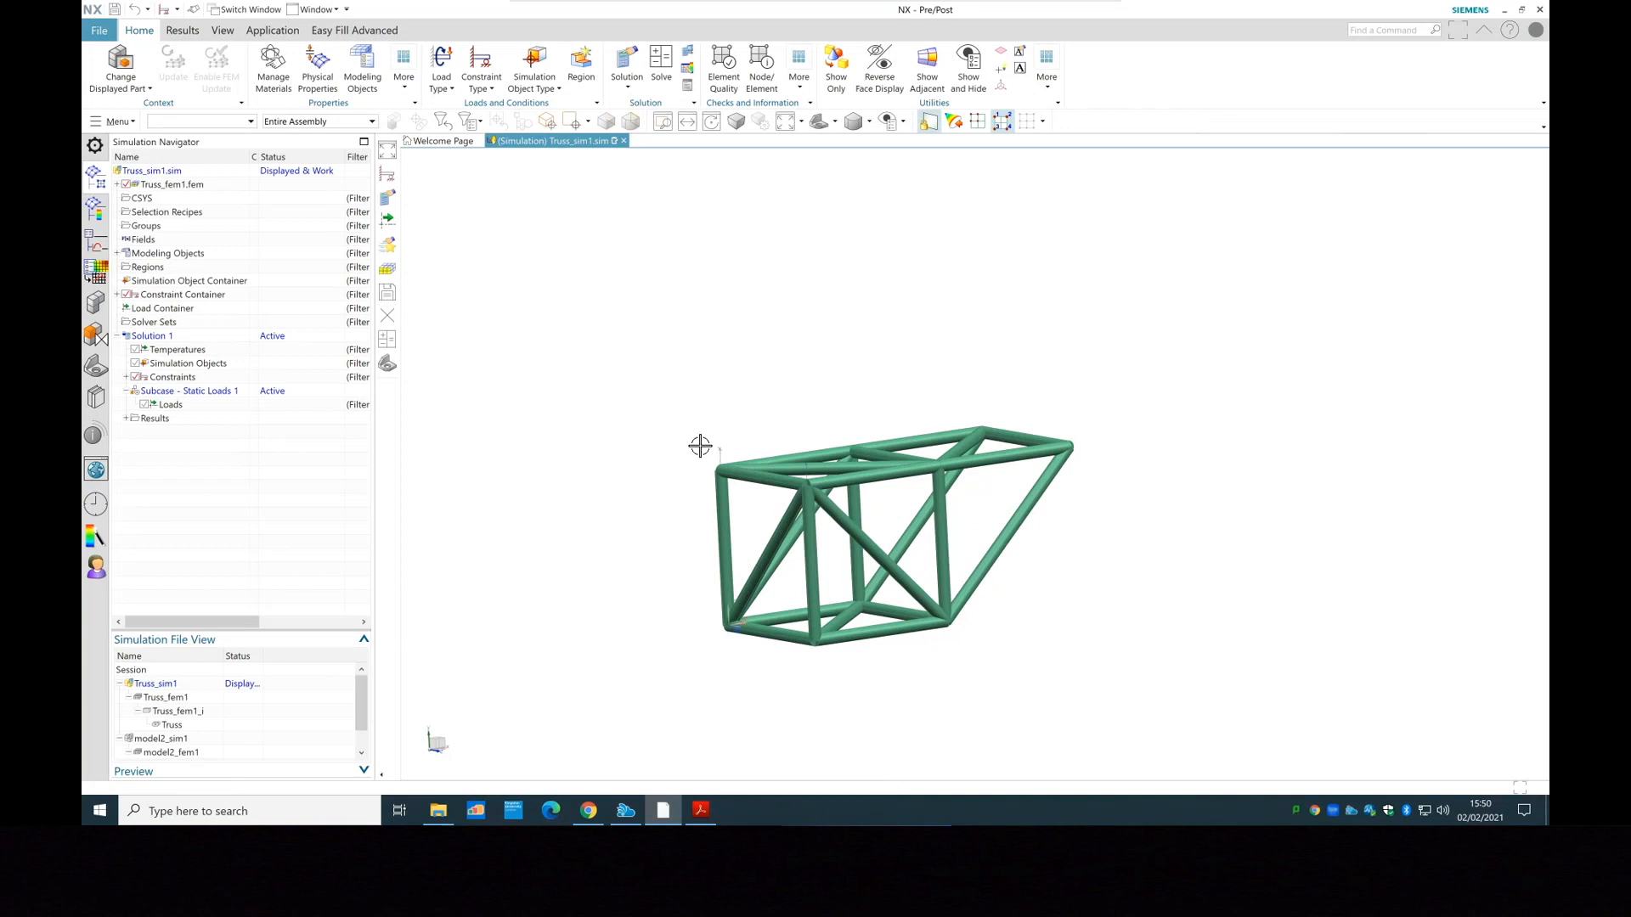
Examine the User Defined Constraint's symbols at the upper nodes and reopen UserDefined(1) to check its selected nodes and degrees of freedom
scroll(763, 477, down, 2)
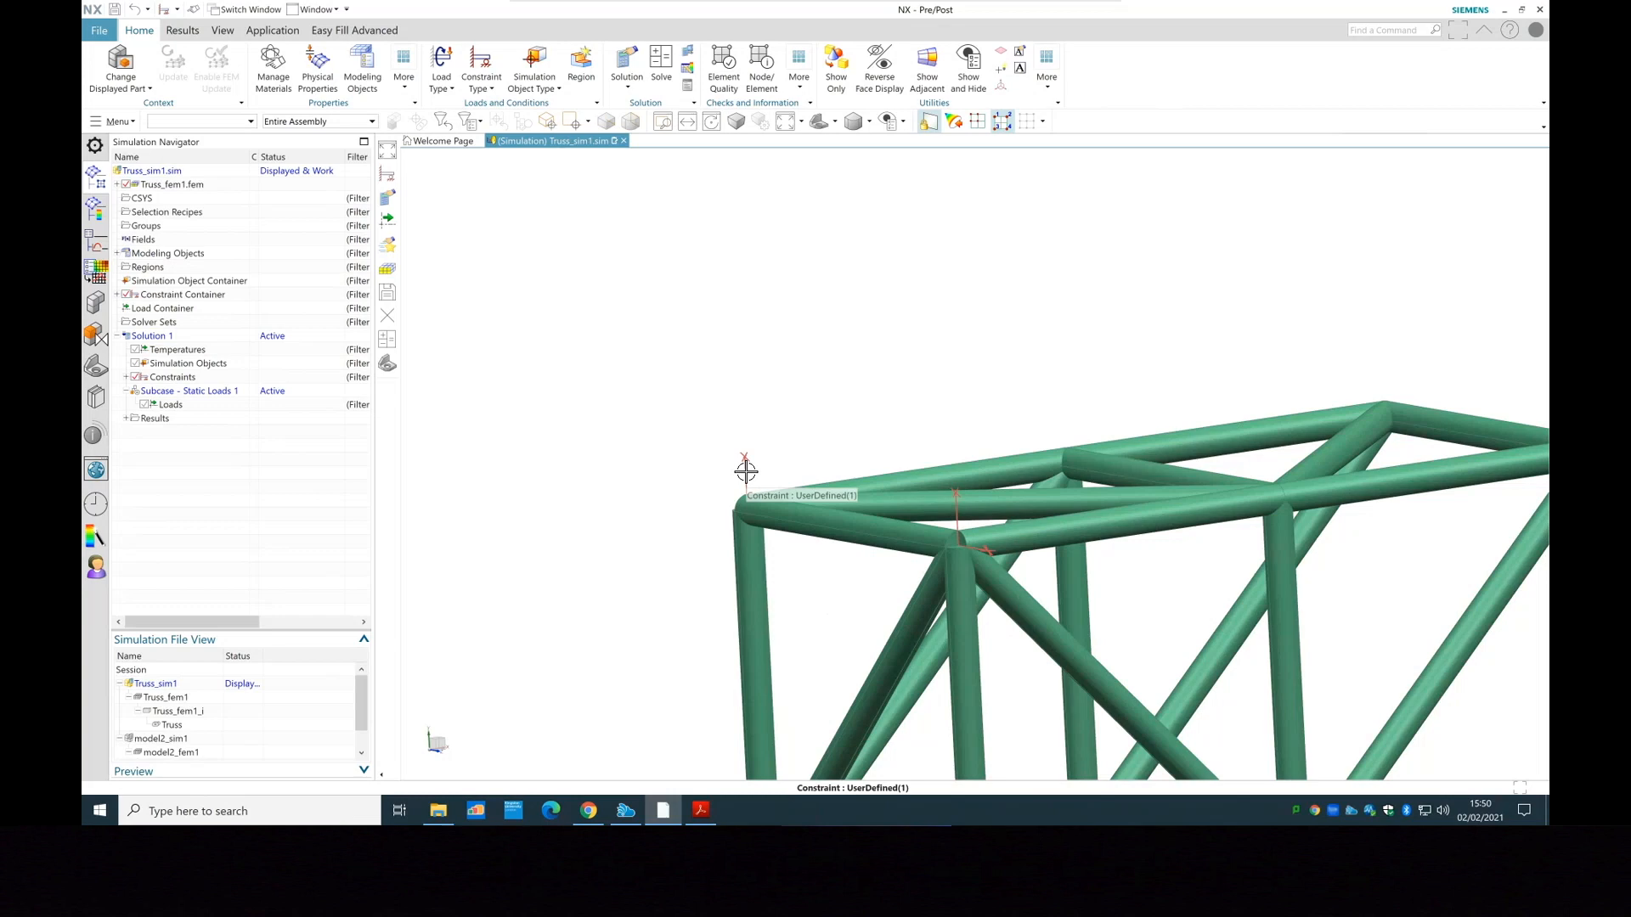
scroll(619, 517, up, 4)
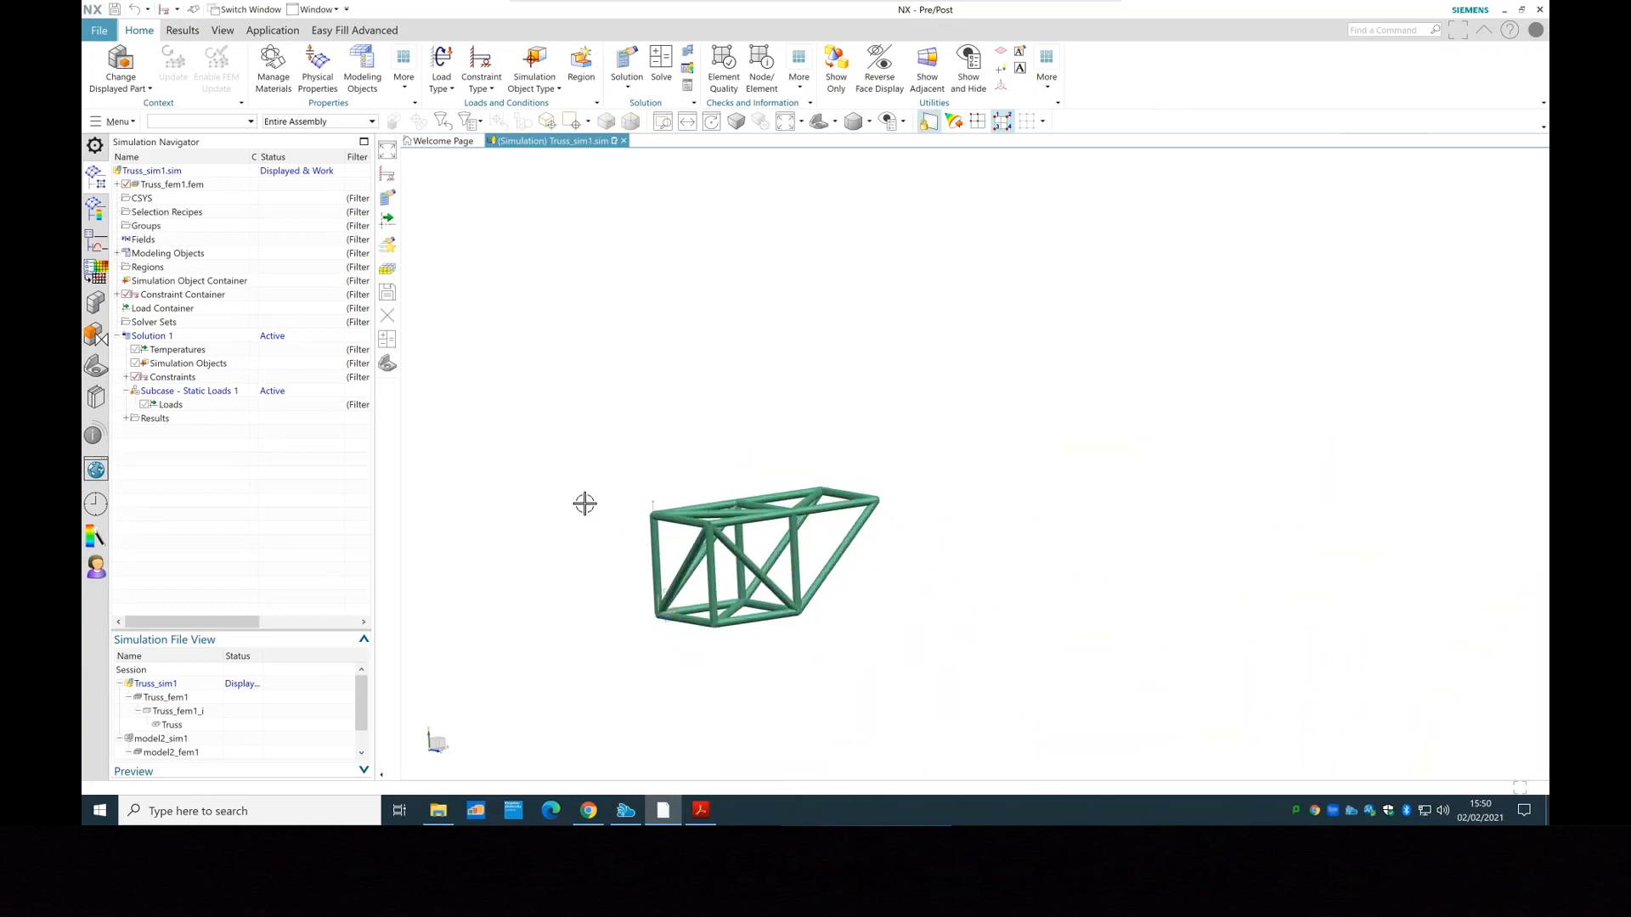
click(118, 295)
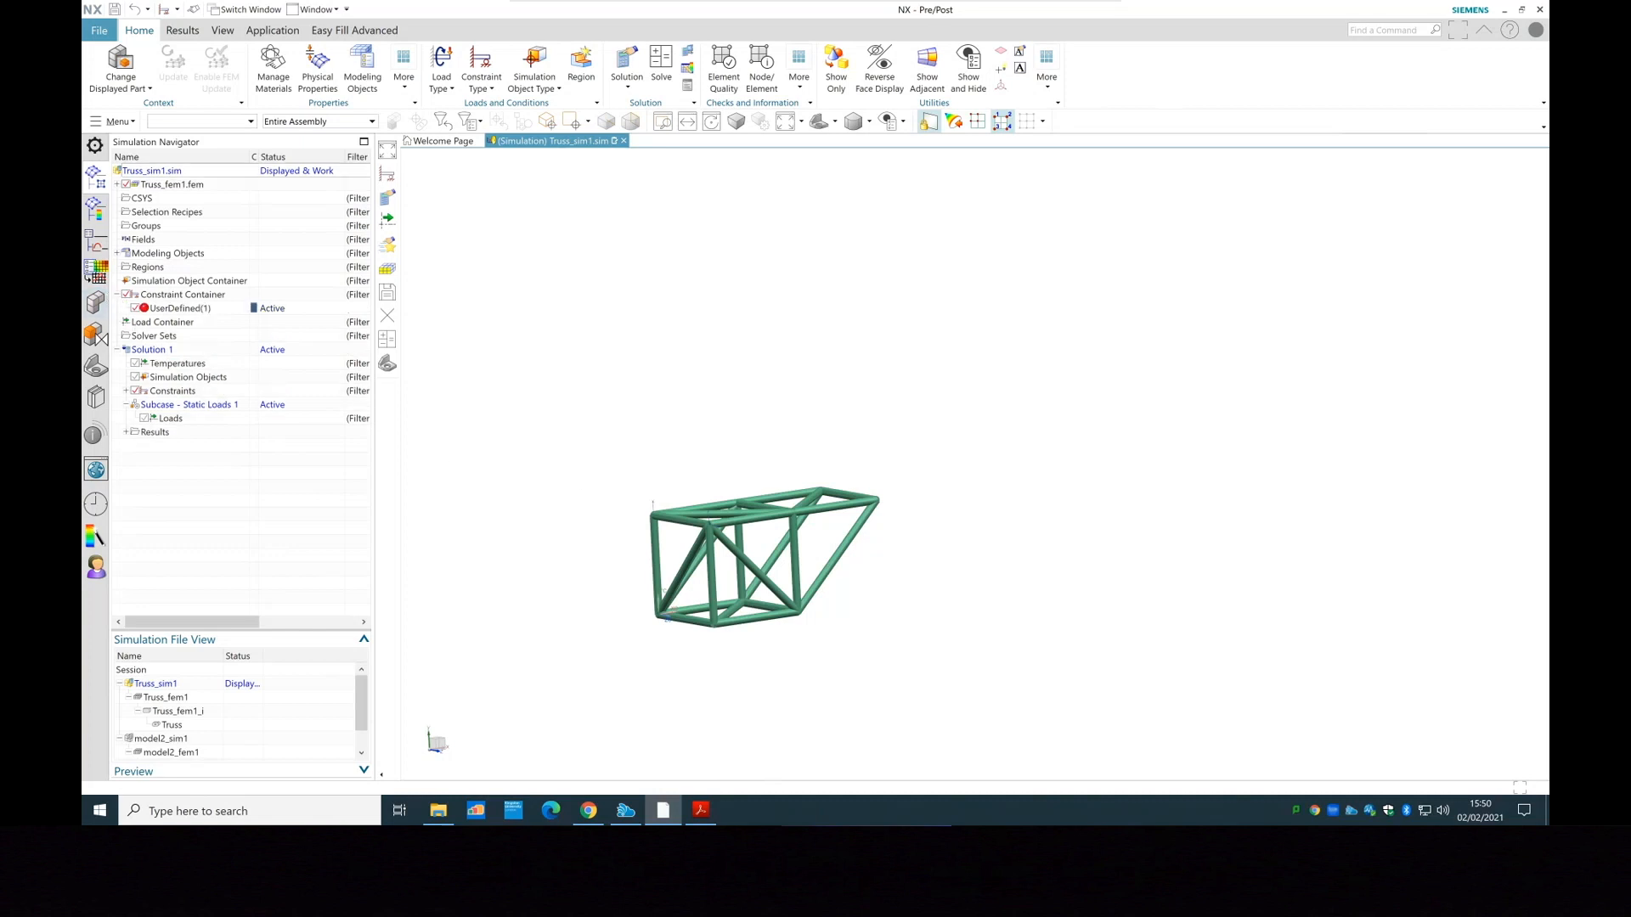
click(204, 309)
right_click(204, 309)
click(250, 321)
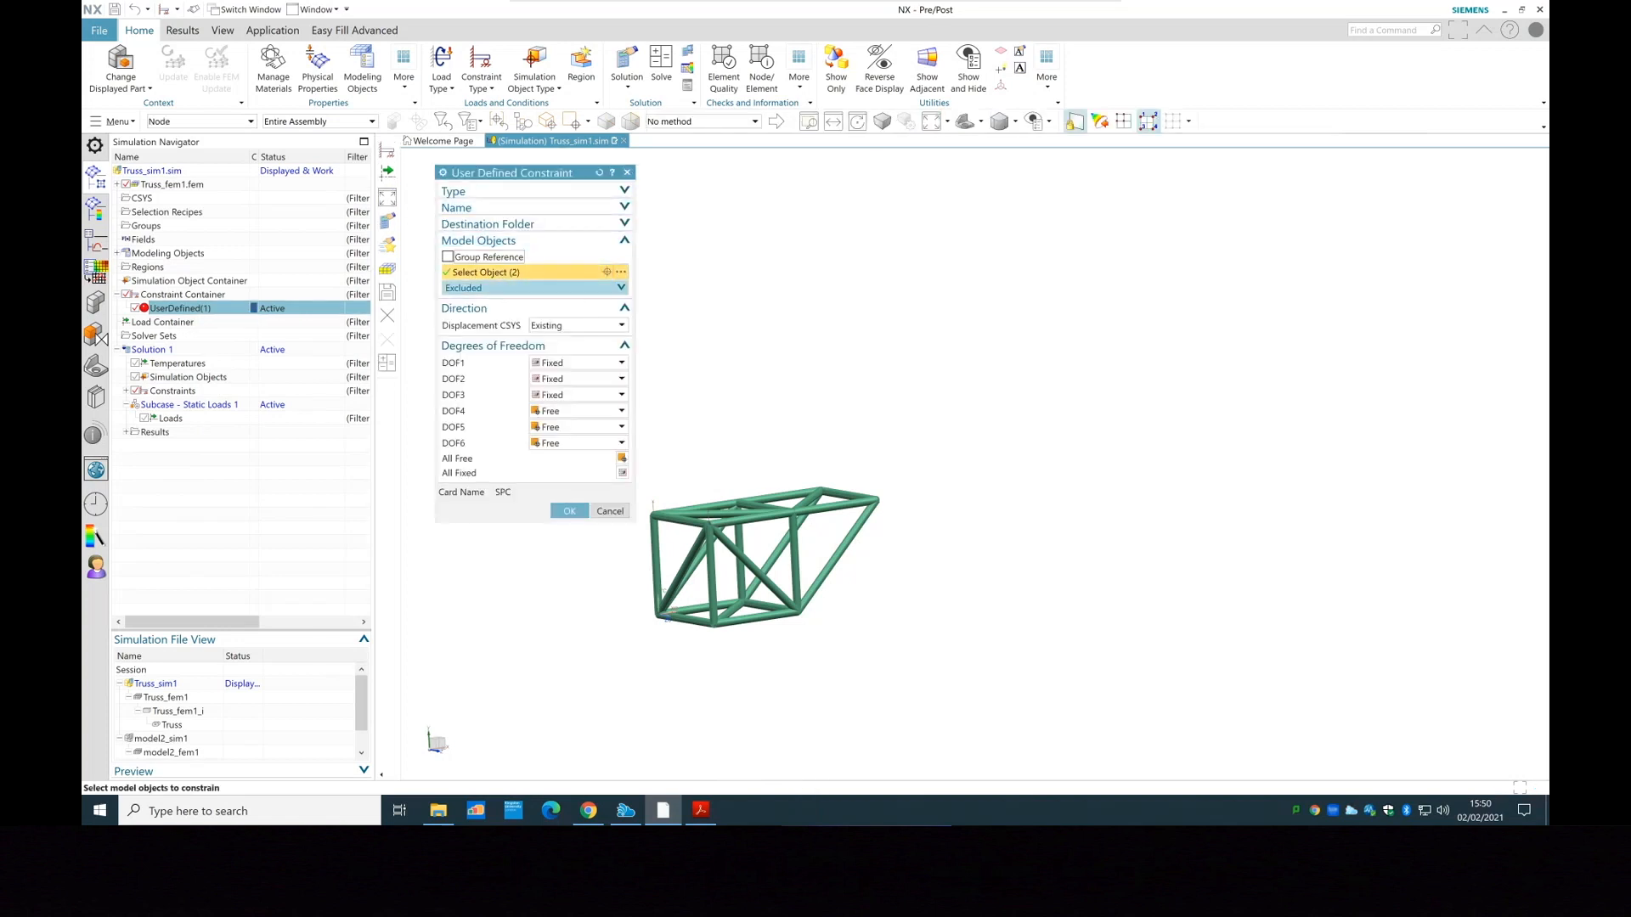
click(570, 512)
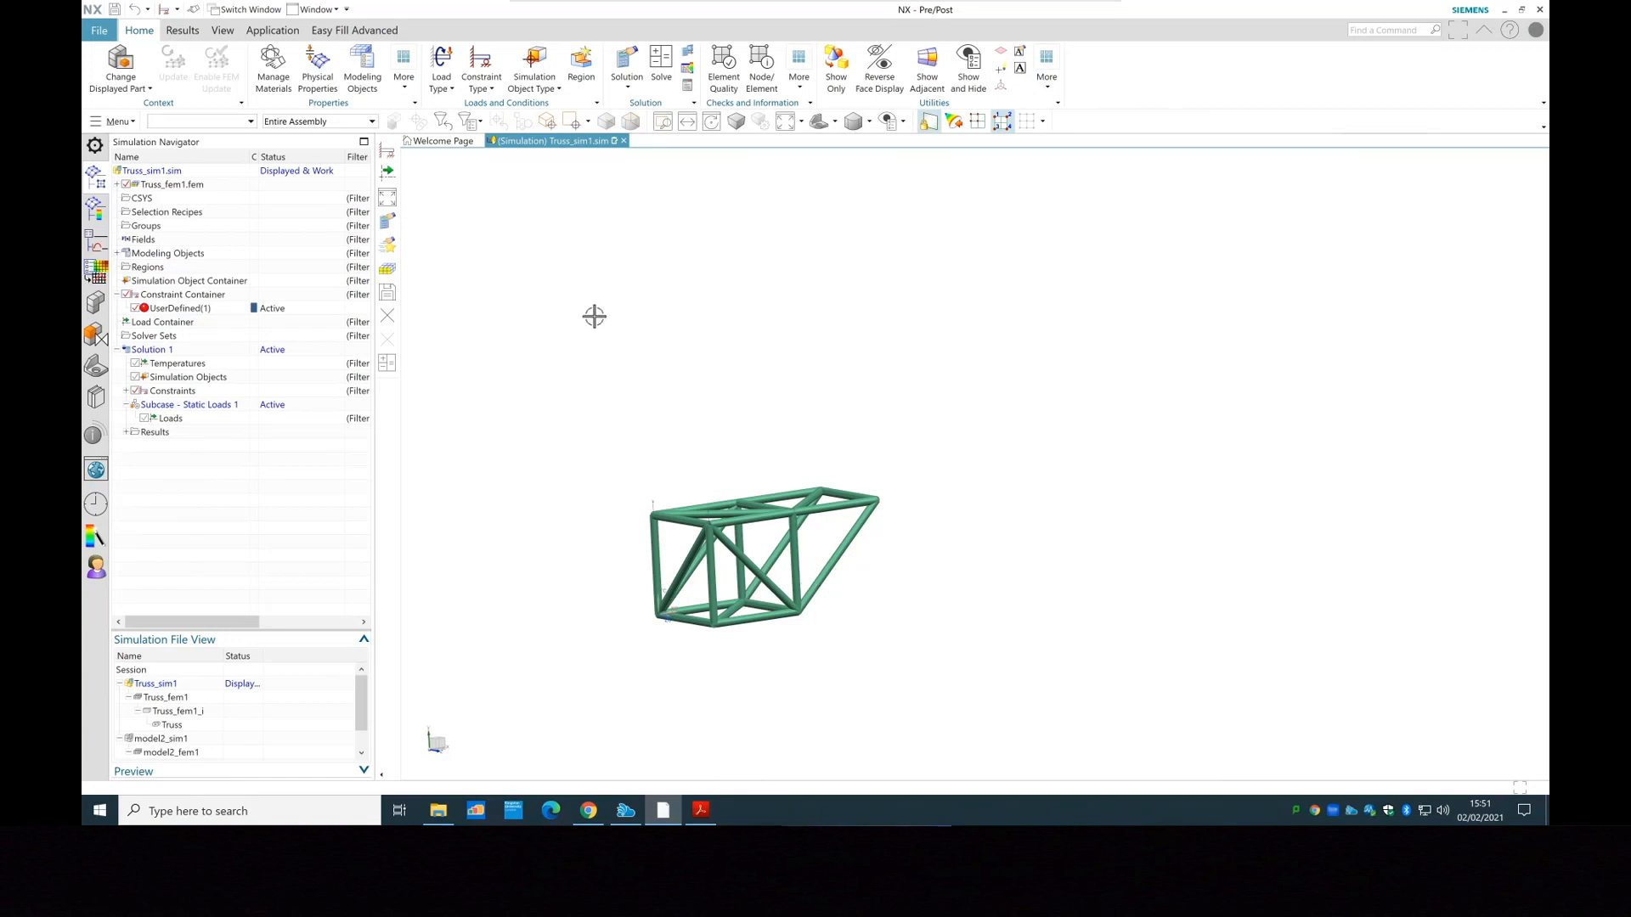
Start a Directed Simply Supported Constraint, filter the selection to nodes, and pick one lower corner node at the truss's vertical end
click(482, 88)
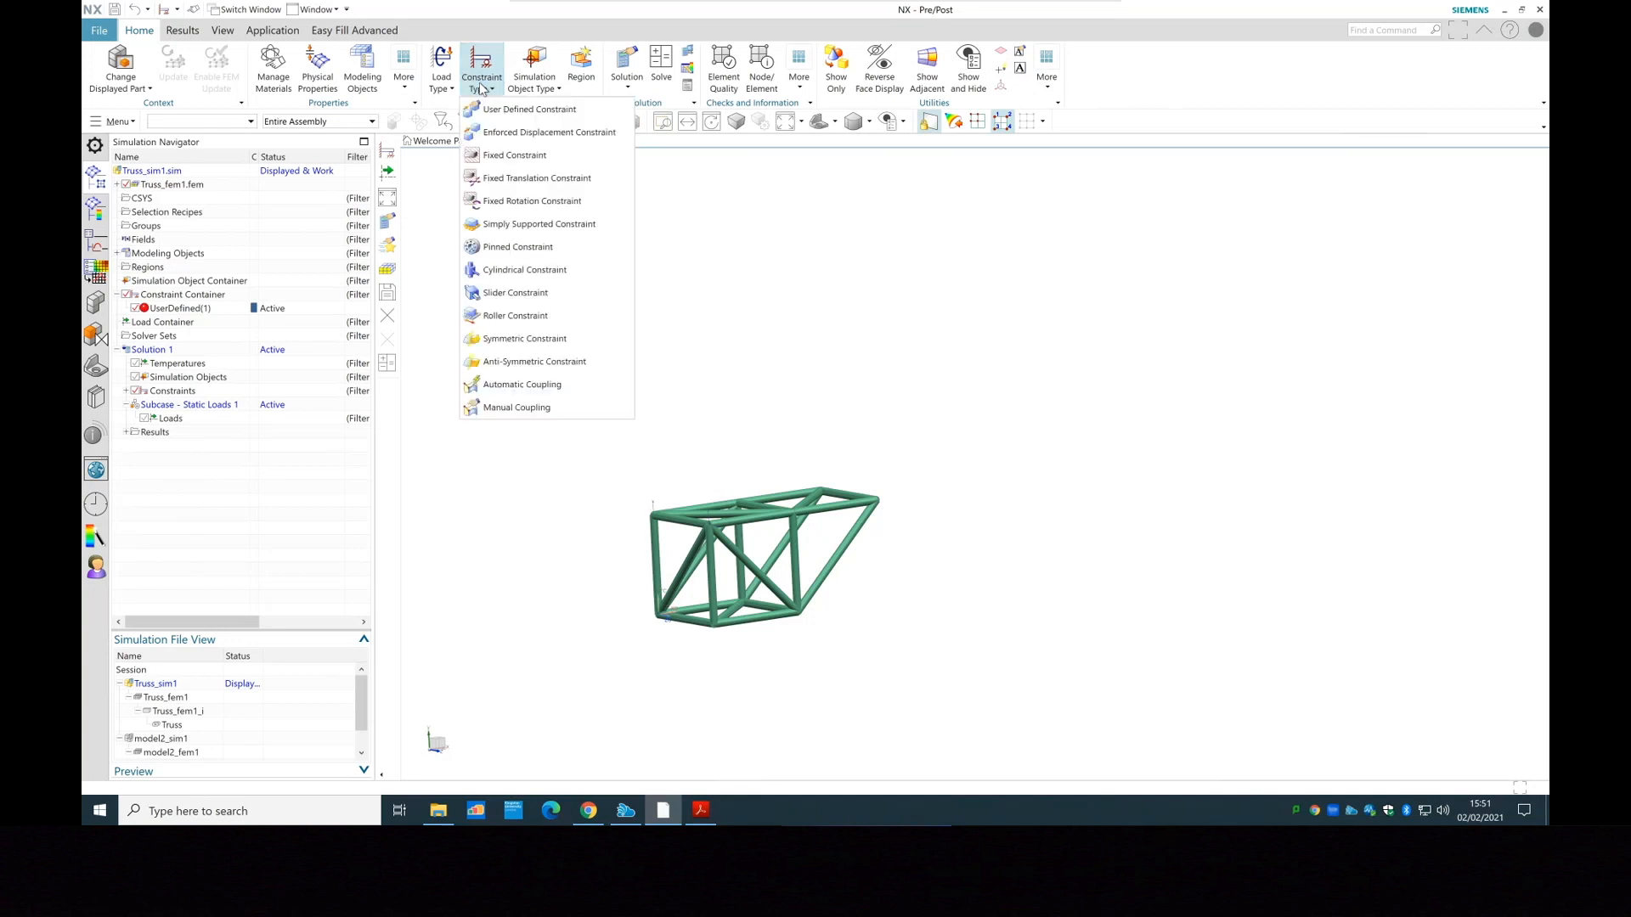
click(562, 224)
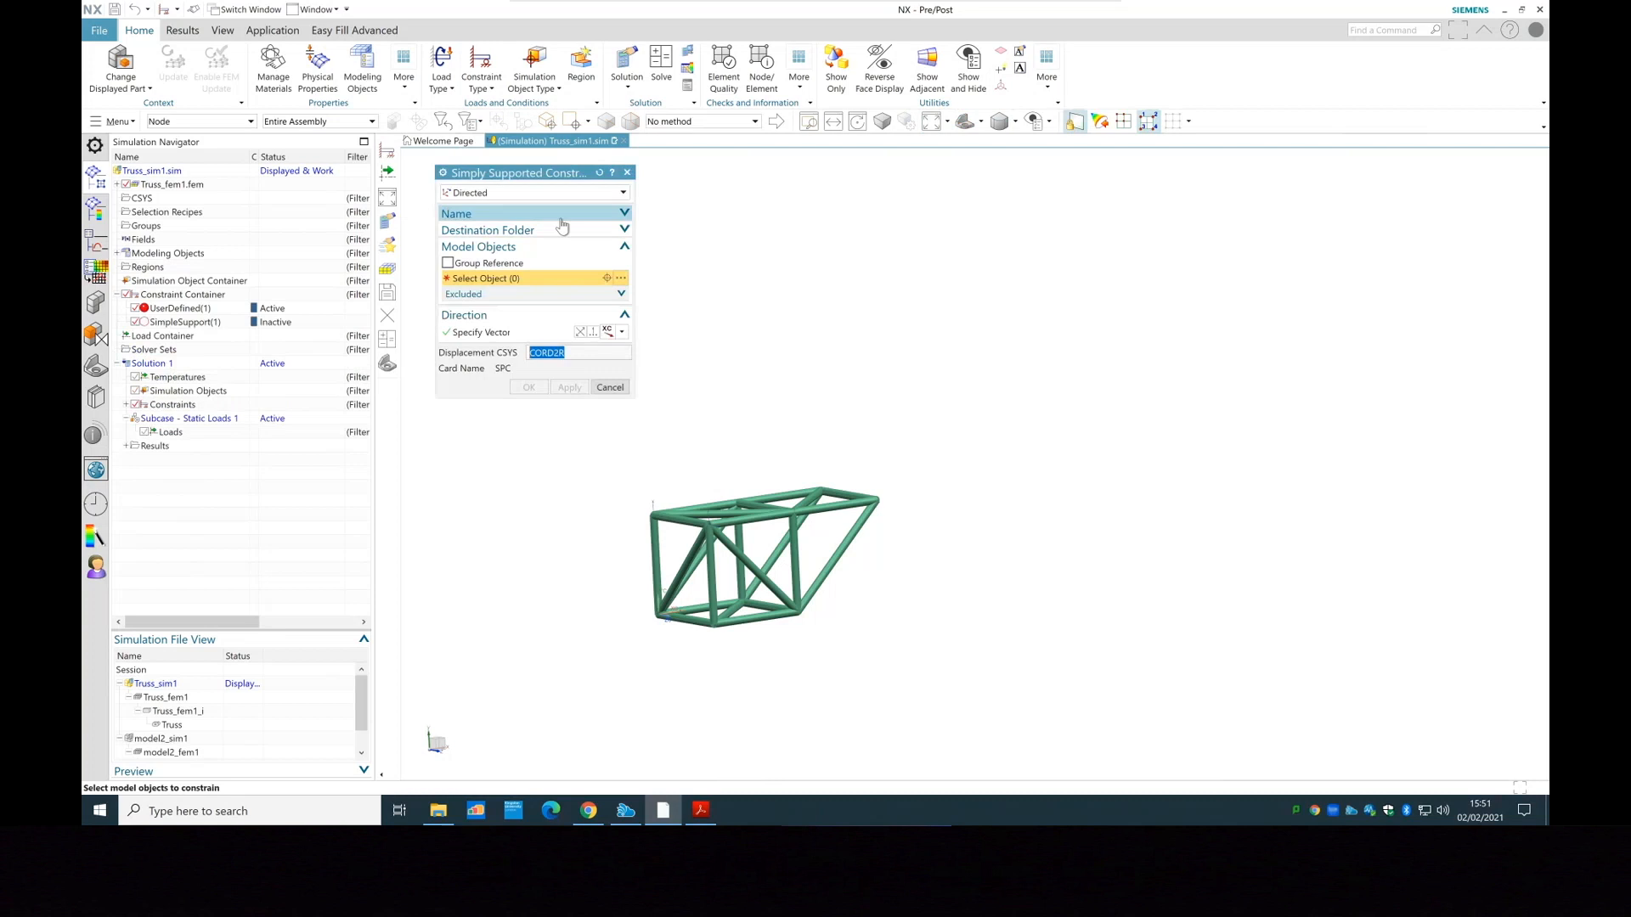
middle_drag(623, 671, 716, 605)
scroll(715, 605, up, 8)
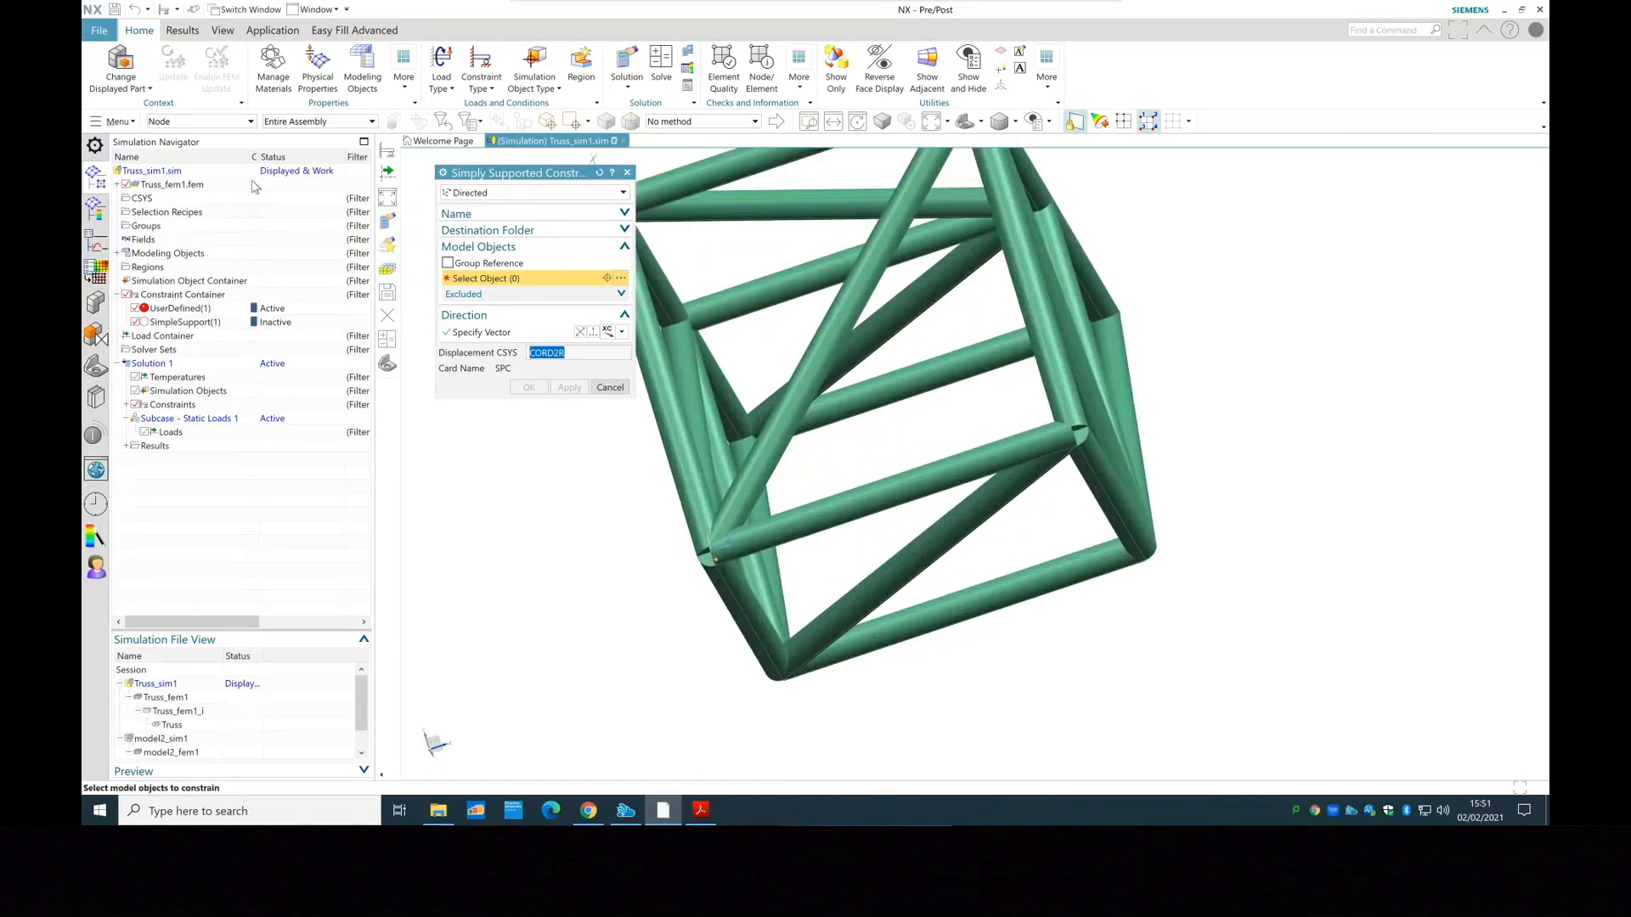
click(228, 123)
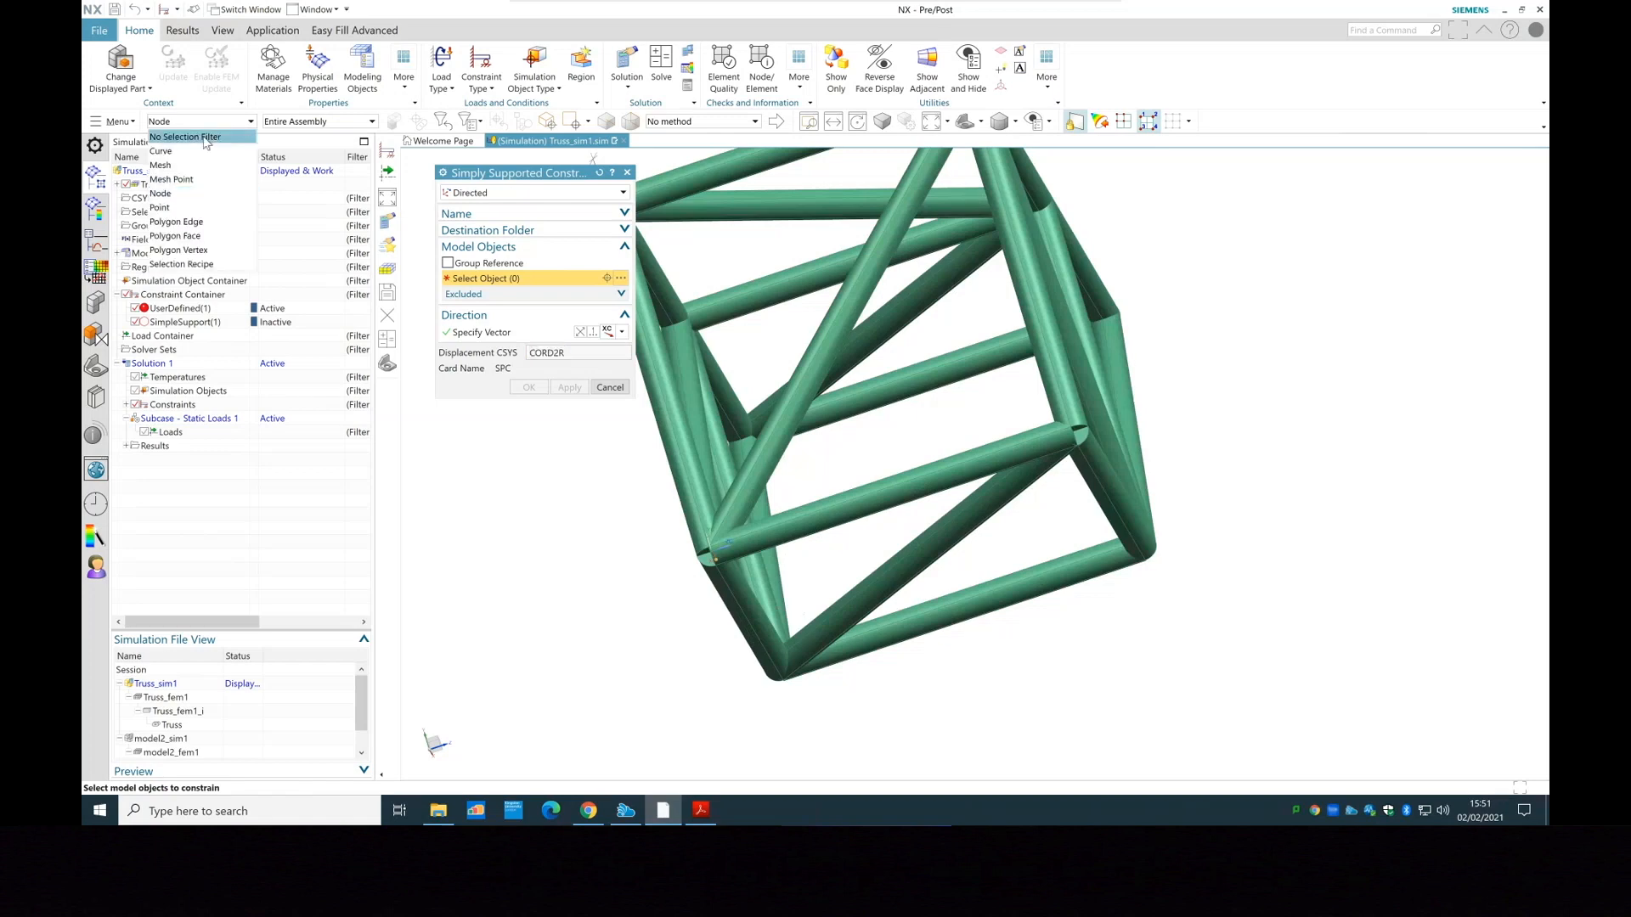
click(189, 194)
middle_drag(1253, 448, 662, 387)
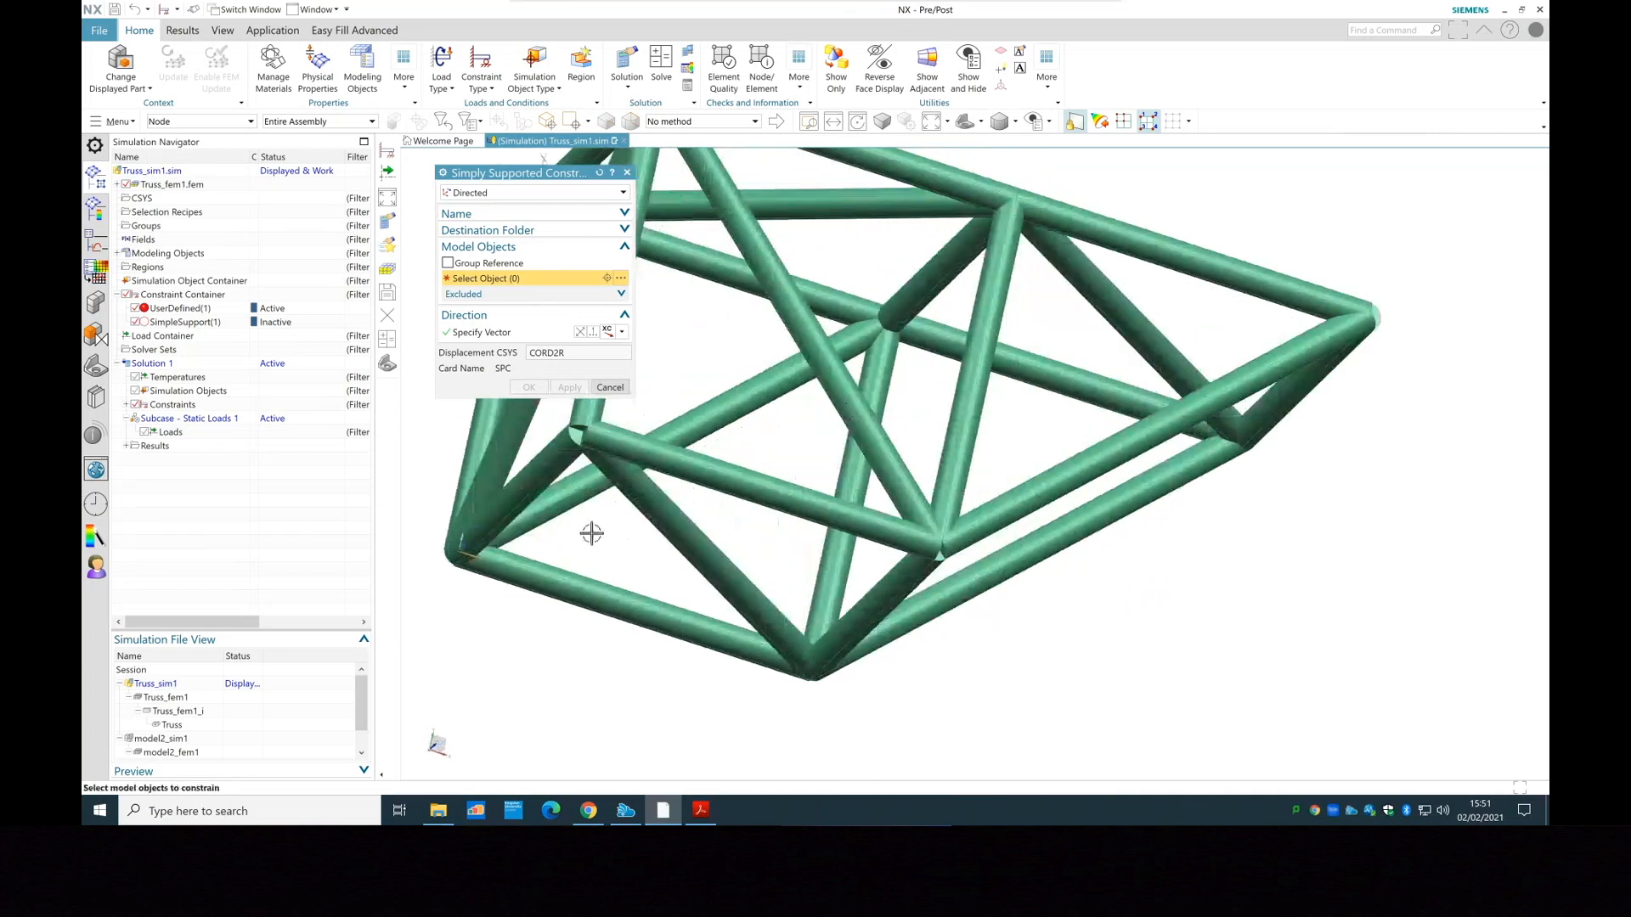
middle_drag(492, 705, 797, 496)
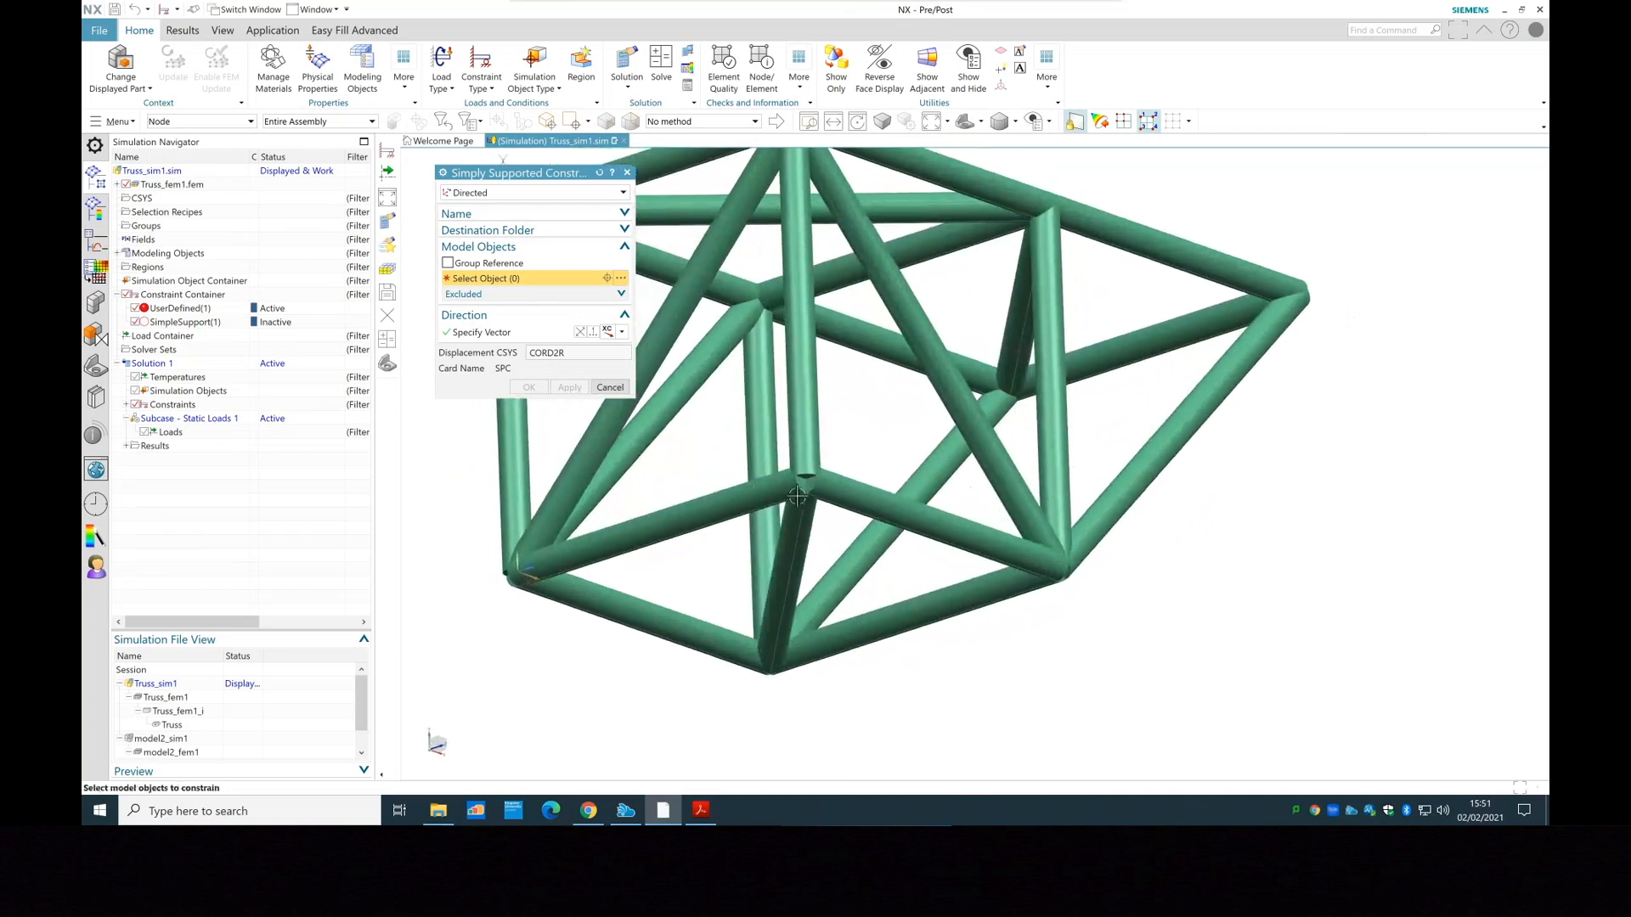
scroll(799, 496, up, 6)
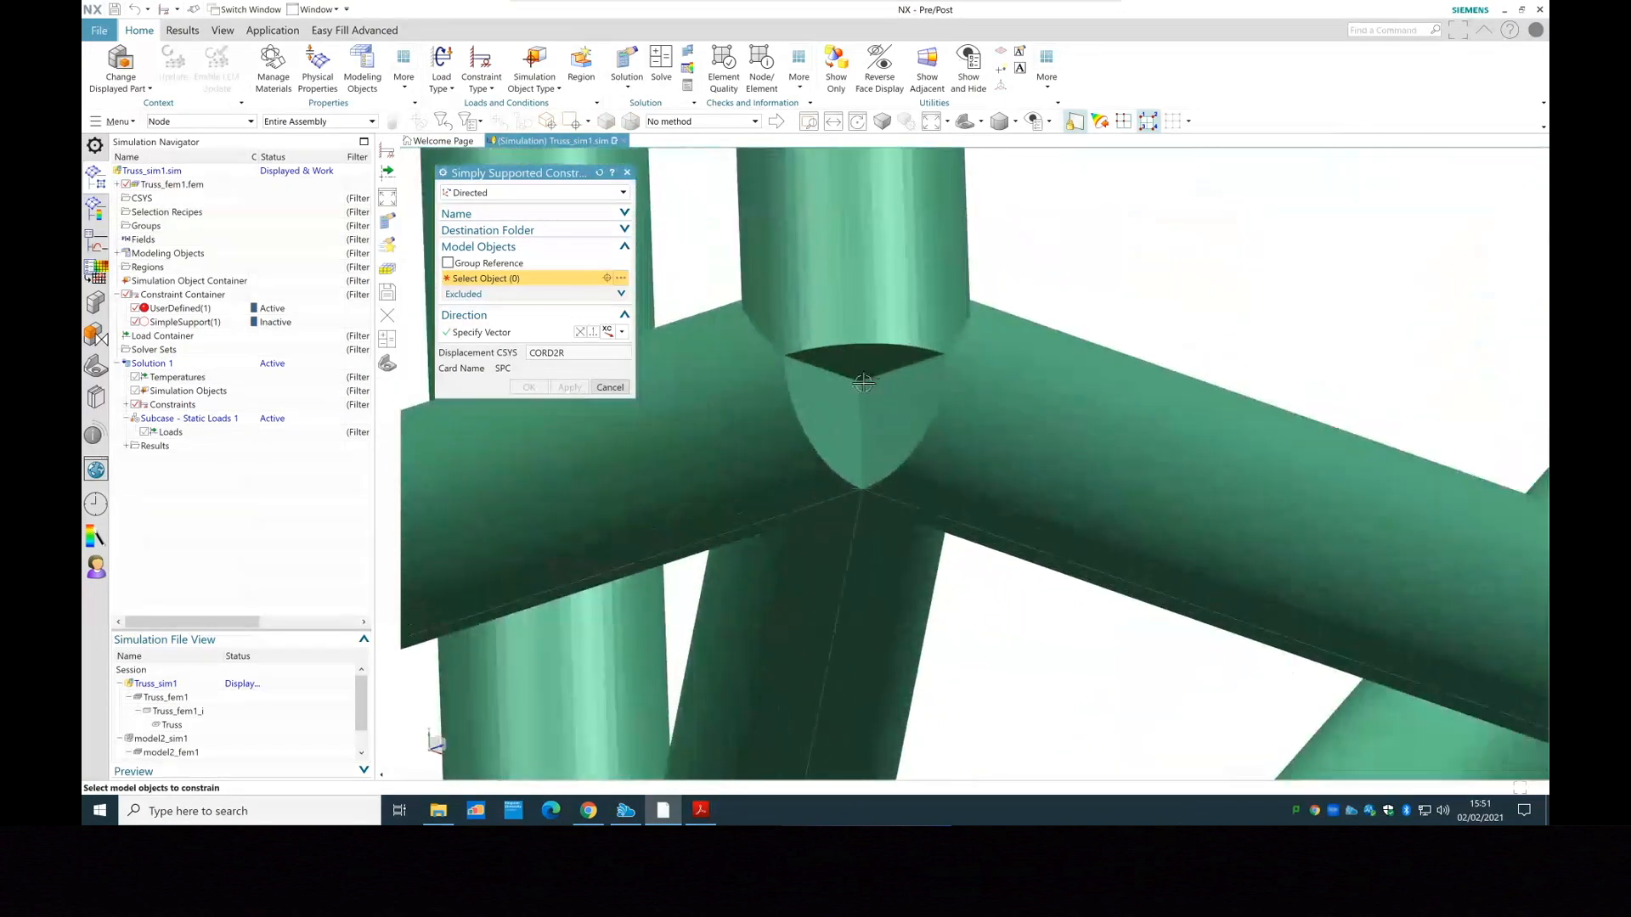
click(858, 381)
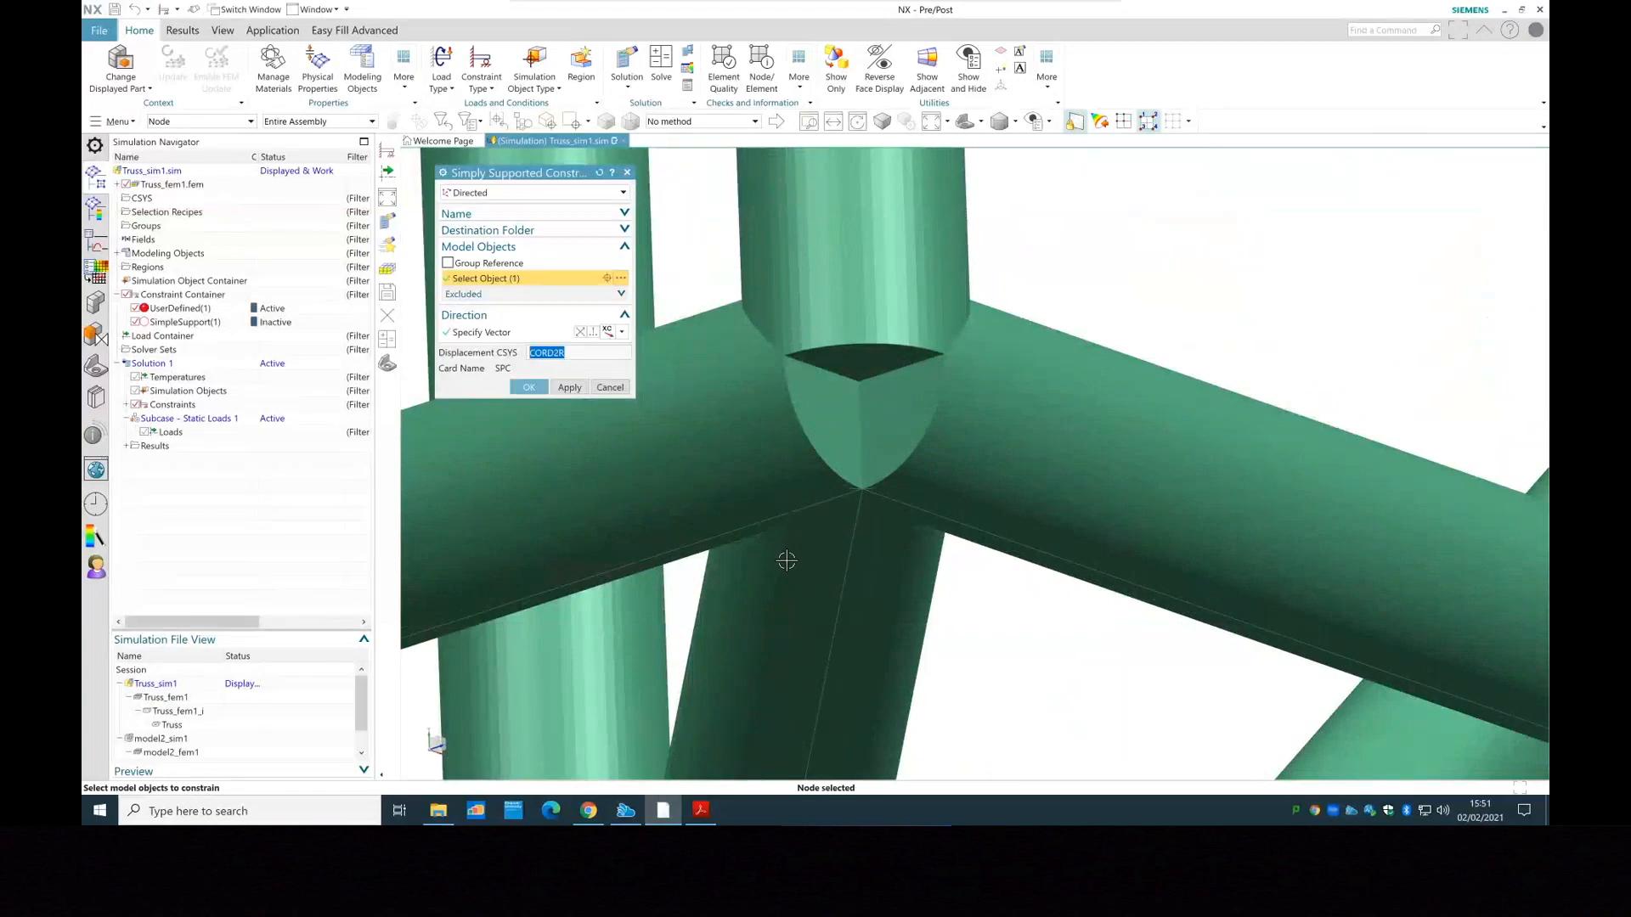
Add the other lower corner node at the truss's vertical end to the selection and create the simply supported constraint
scroll(867, 393, up, 1)
scroll(868, 393, up, 3)
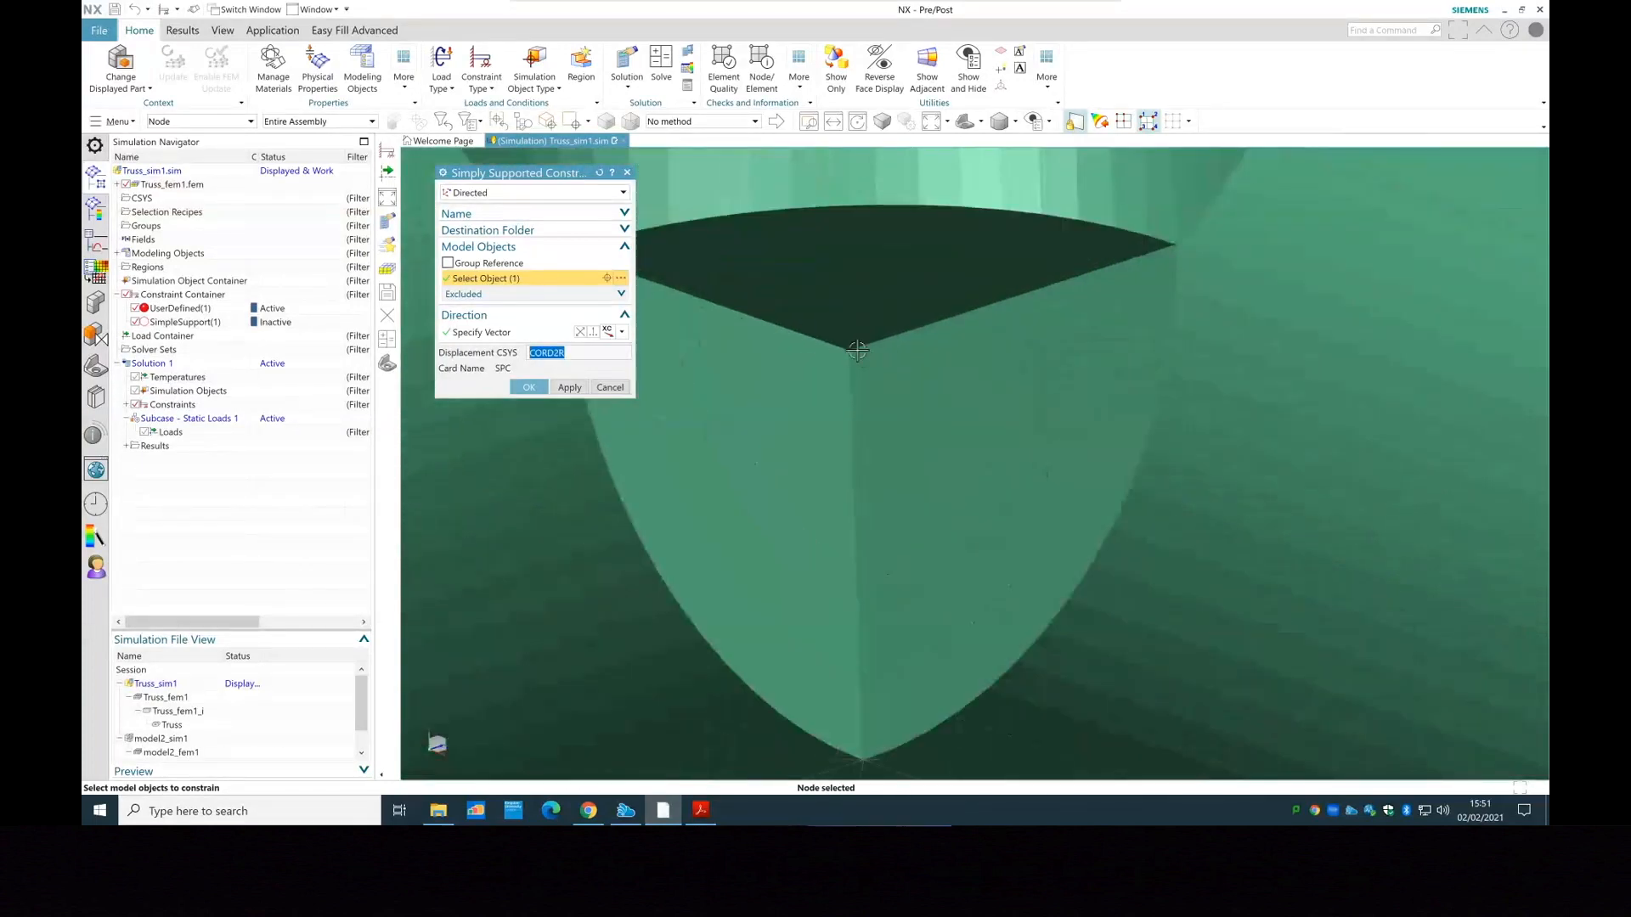
scroll(594, 626, up, 1)
scroll(594, 626, down, 10)
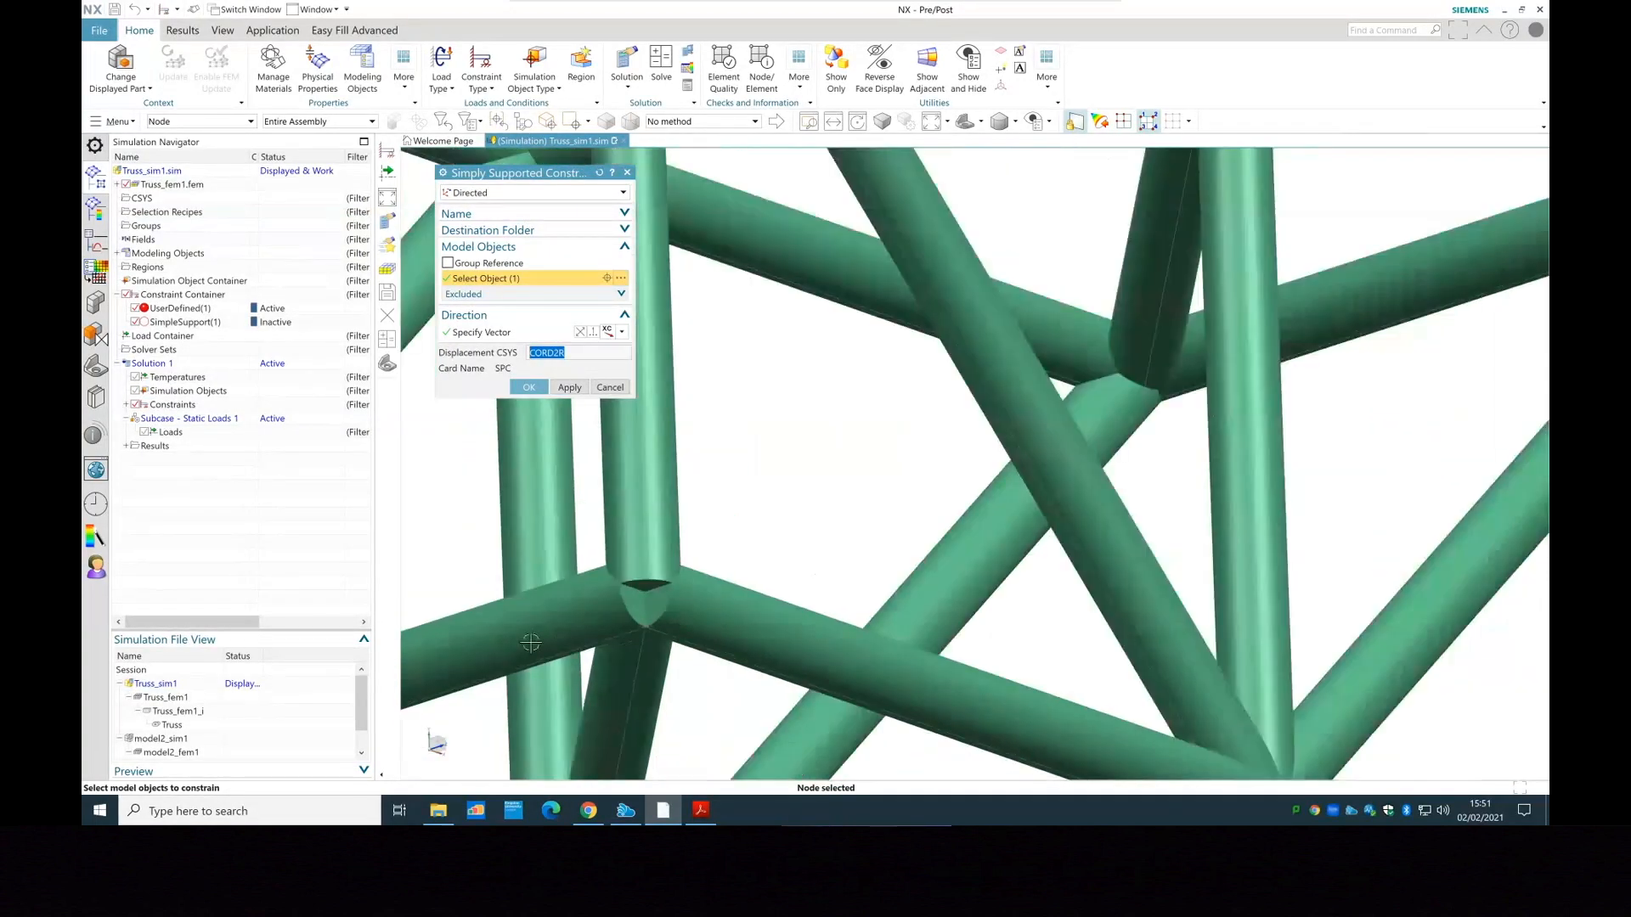
middle_drag(487, 674, 561, 654)
scroll(528, 749, up, 5)
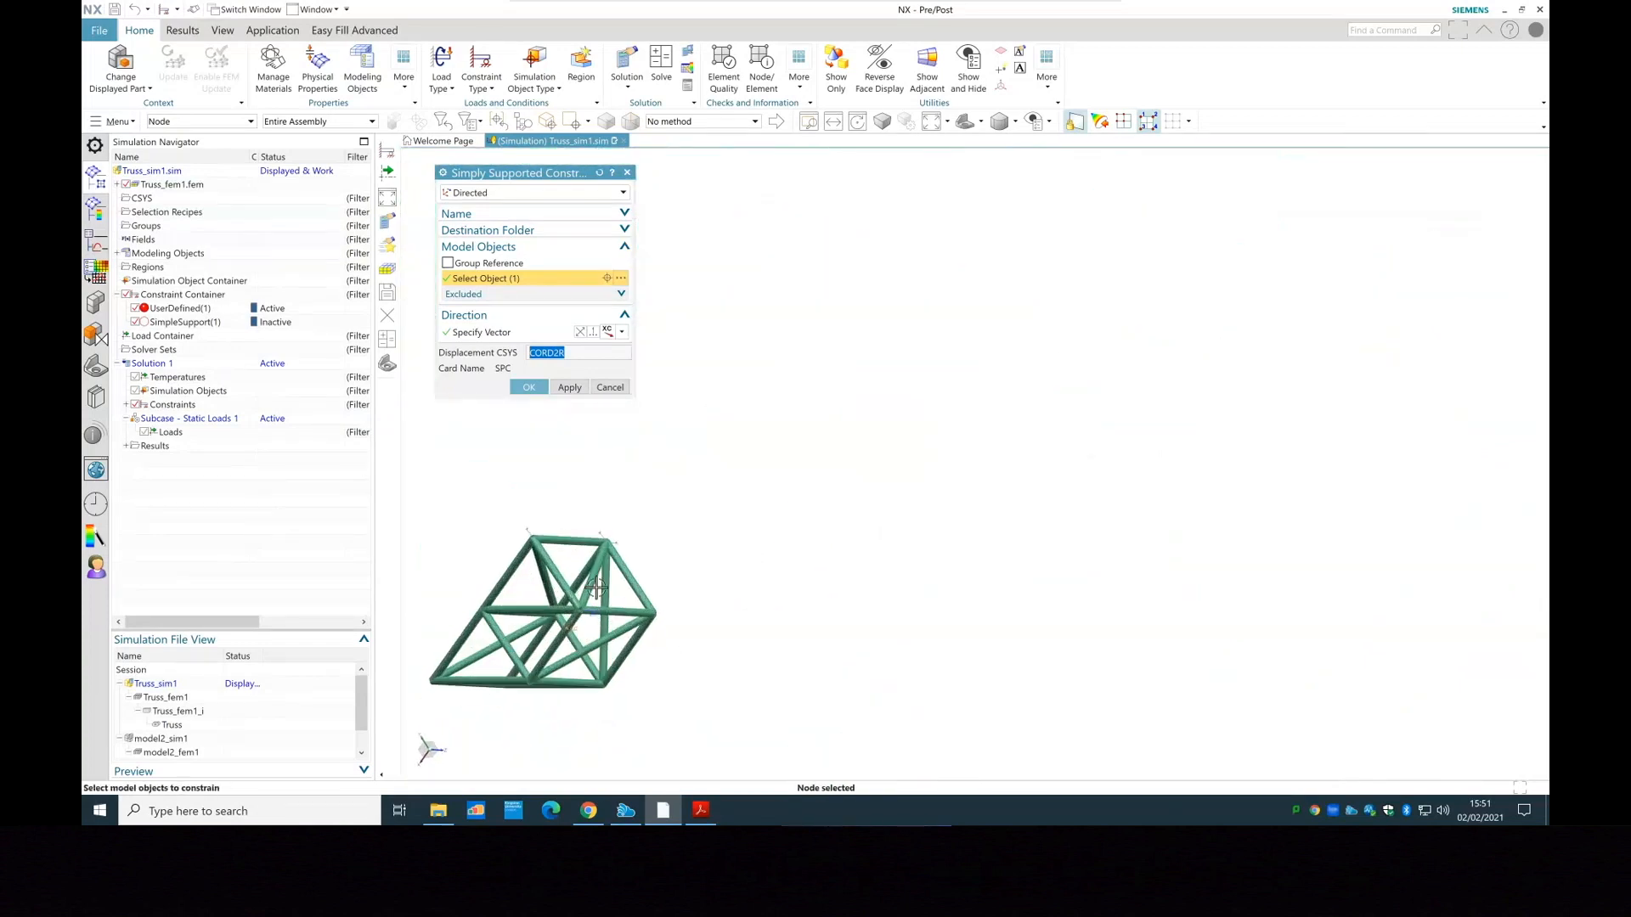
scroll(535, 752, up, 3)
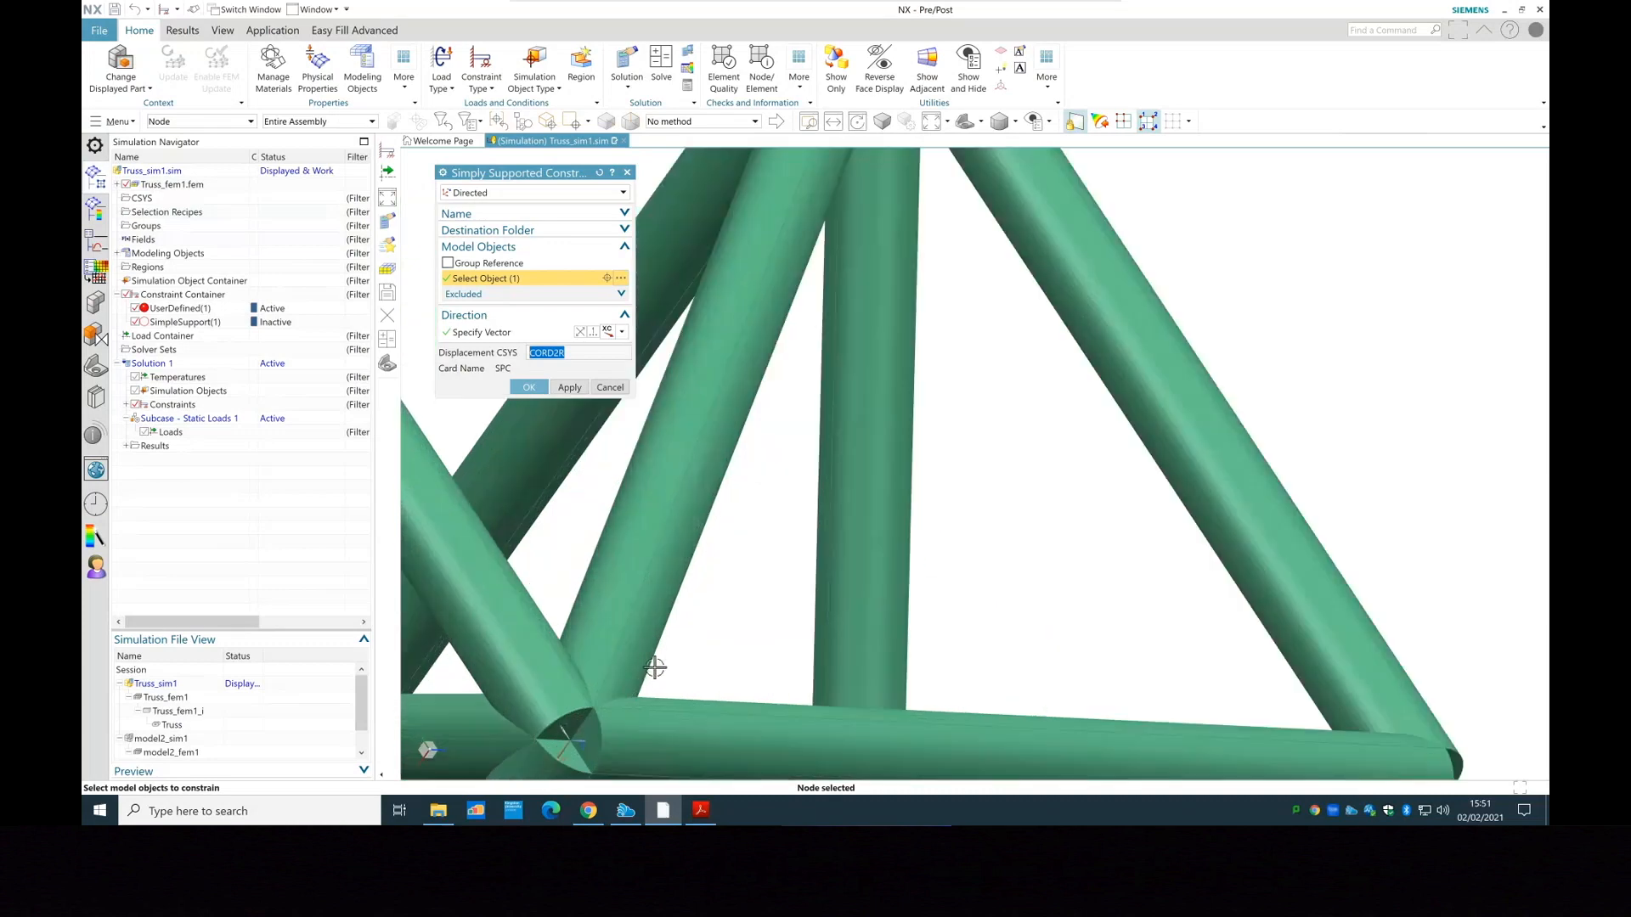
middle_drag(695, 655, 747, 526)
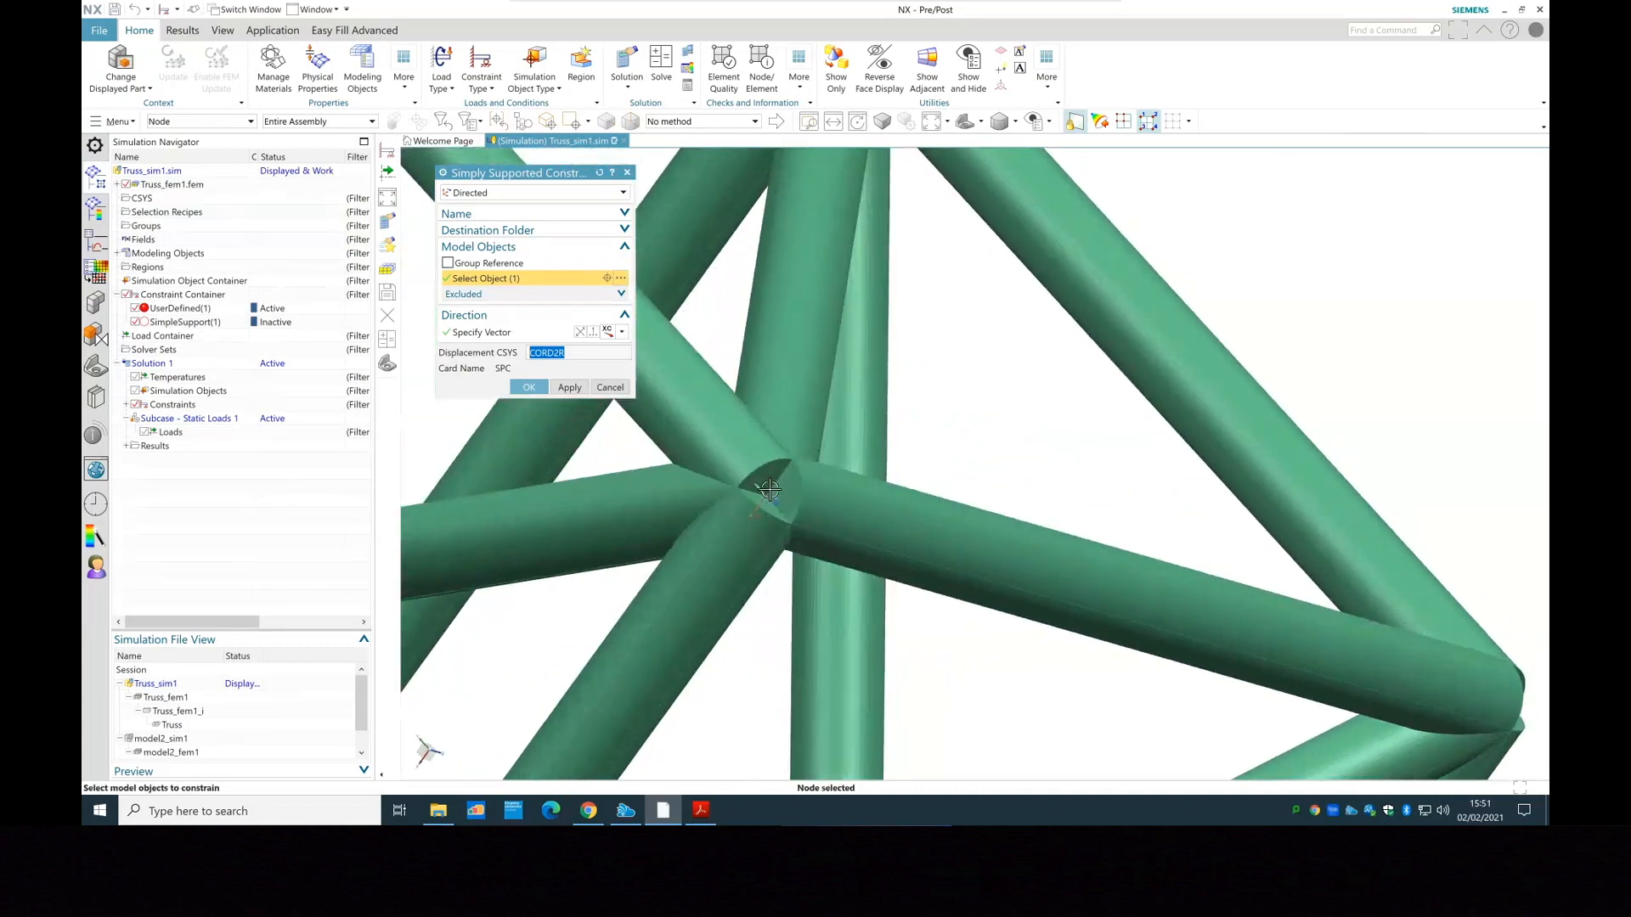
scroll(768, 490, up, 6)
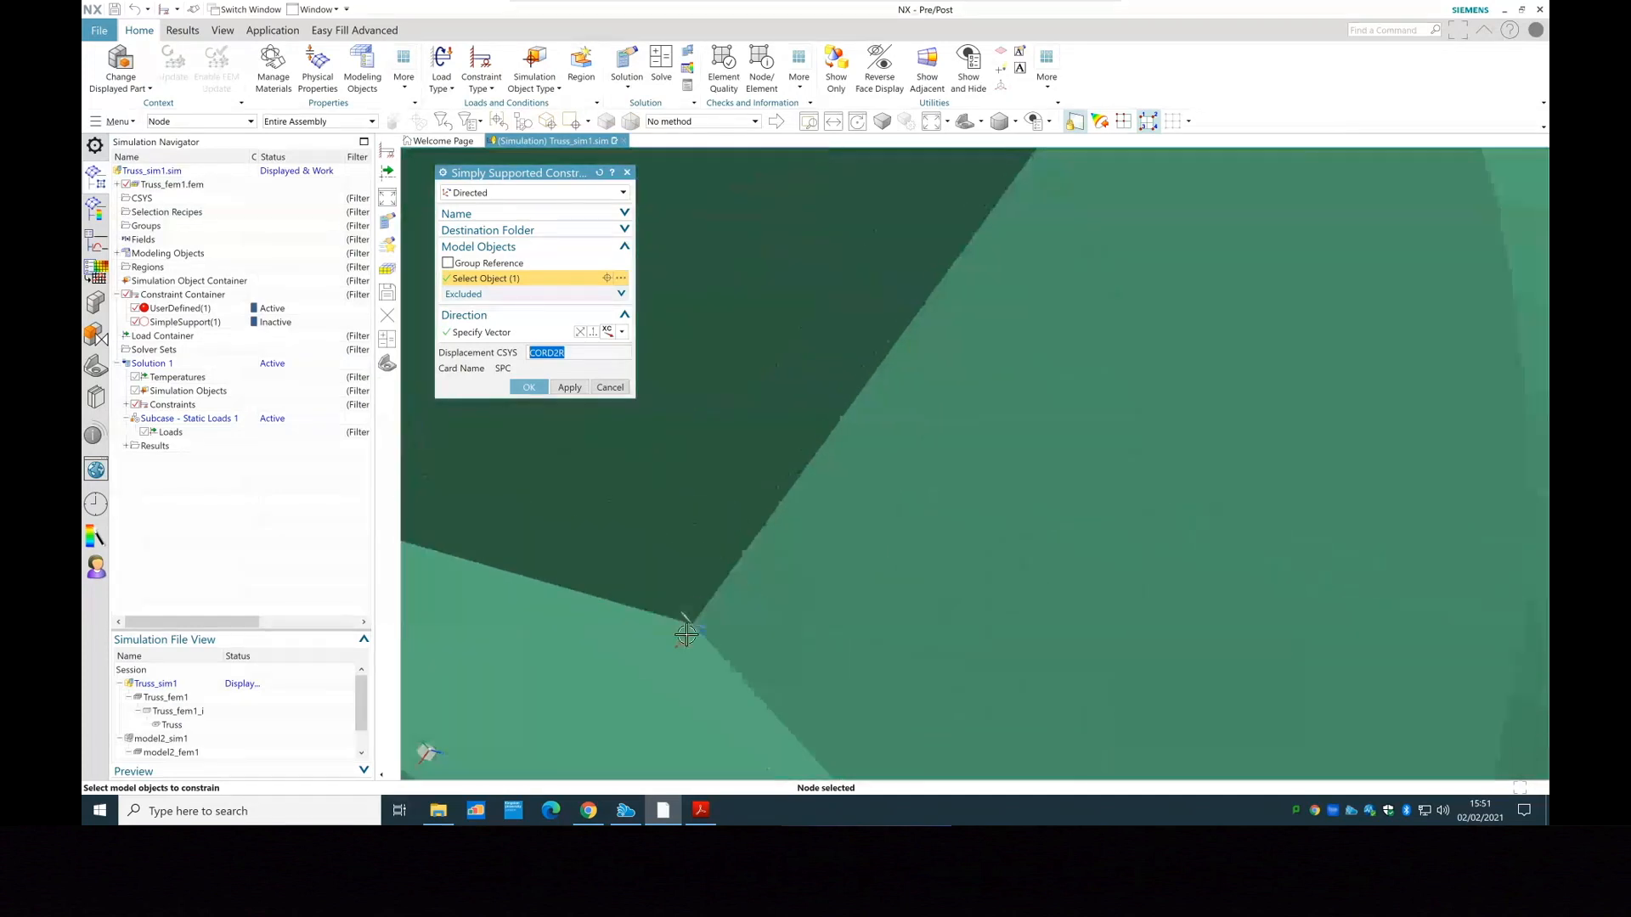
click(879, 614)
scroll(876, 507, up, 2)
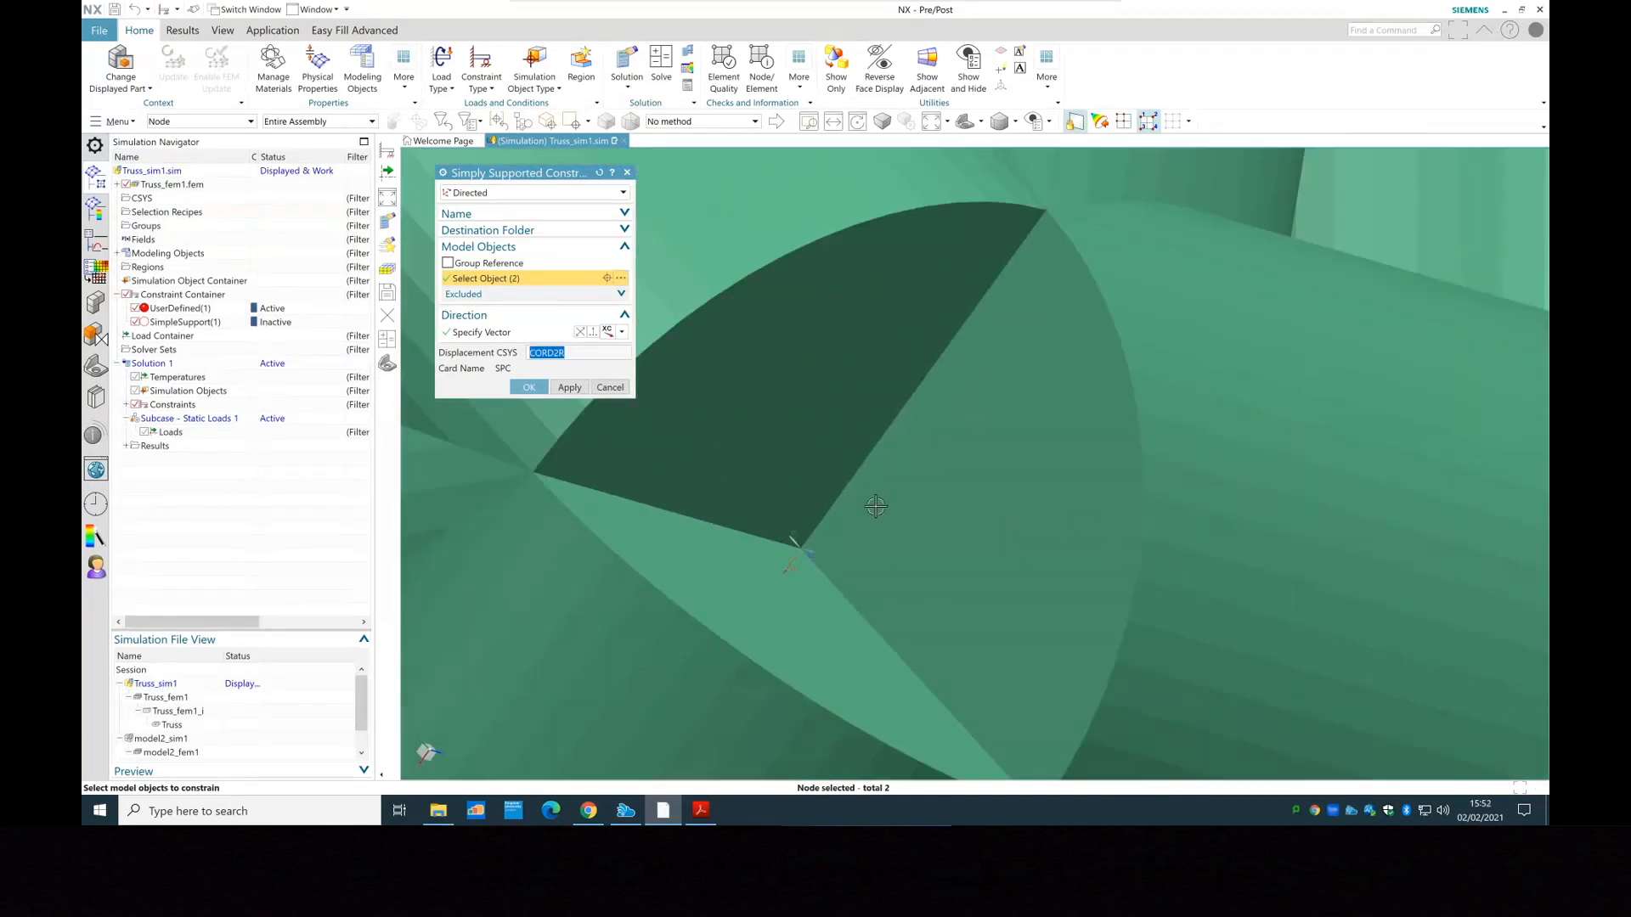
scroll(876, 506, down, 8)
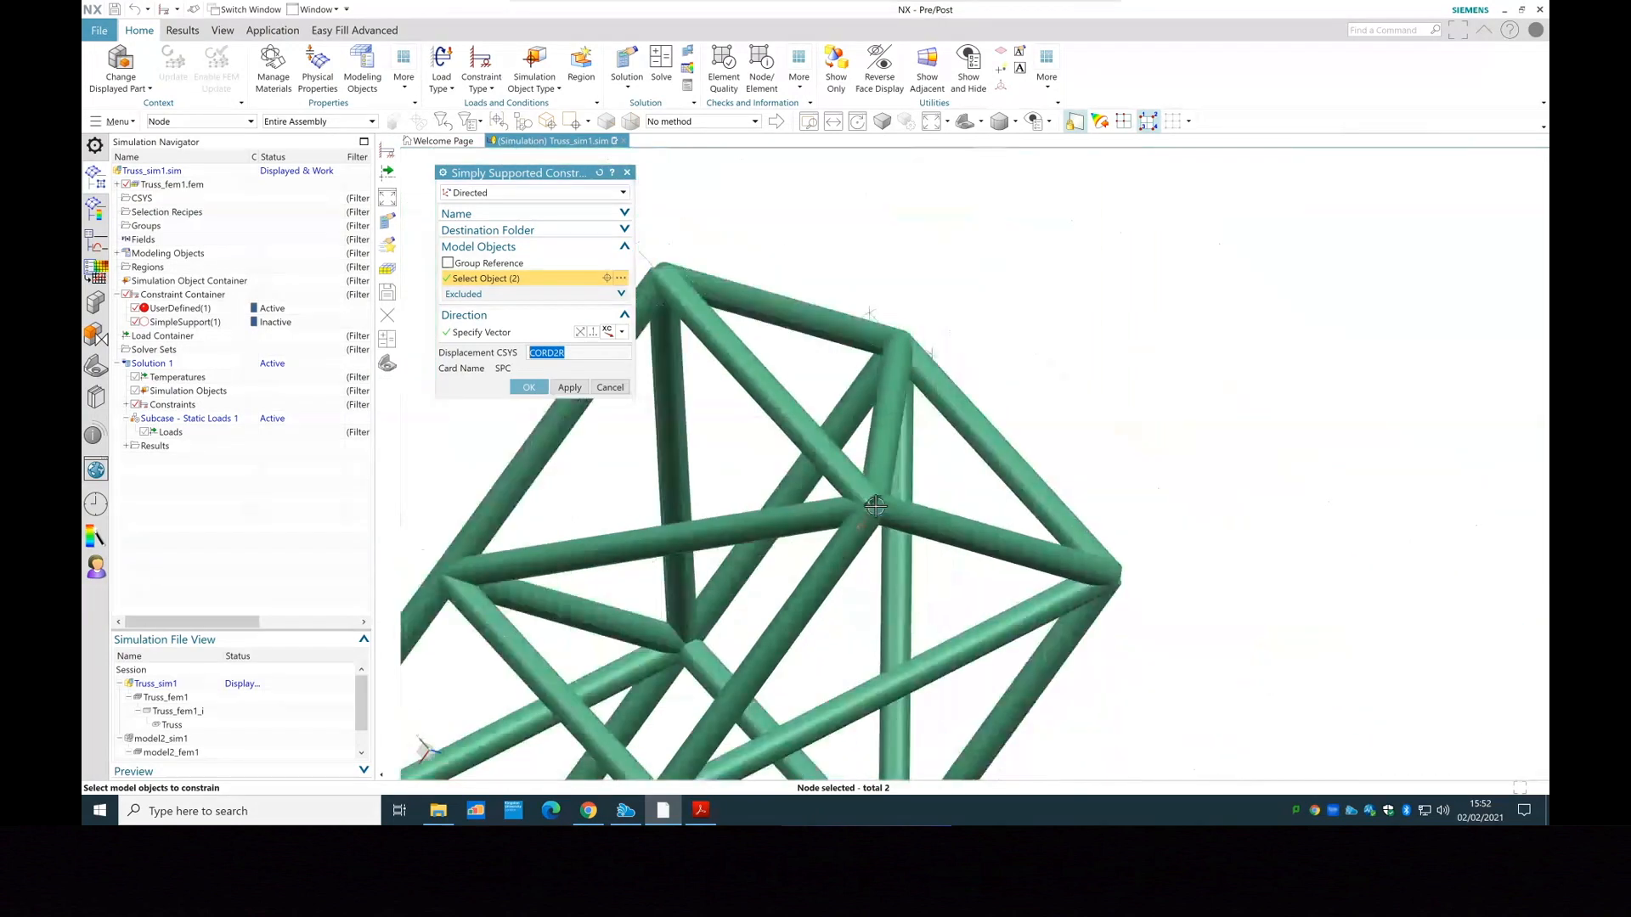
scroll(876, 506, down, 5)
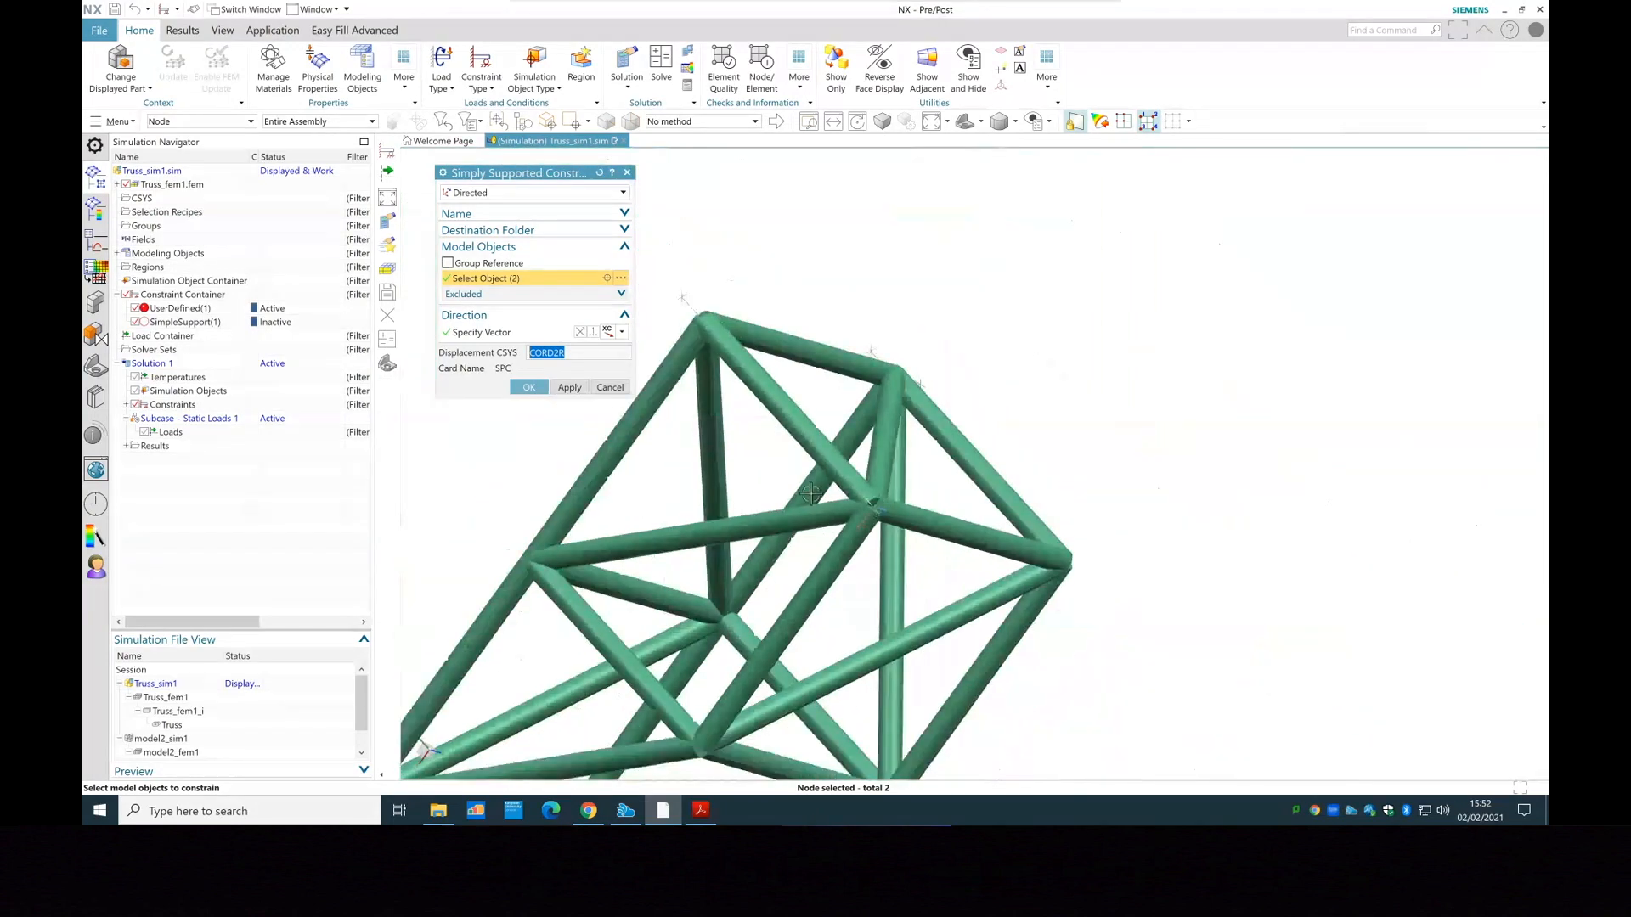
click(530, 387)
Examine the constraint symbols at the lower corner nodes of the truss's vertical end
middle_drag(1099, 335, 943, 450)
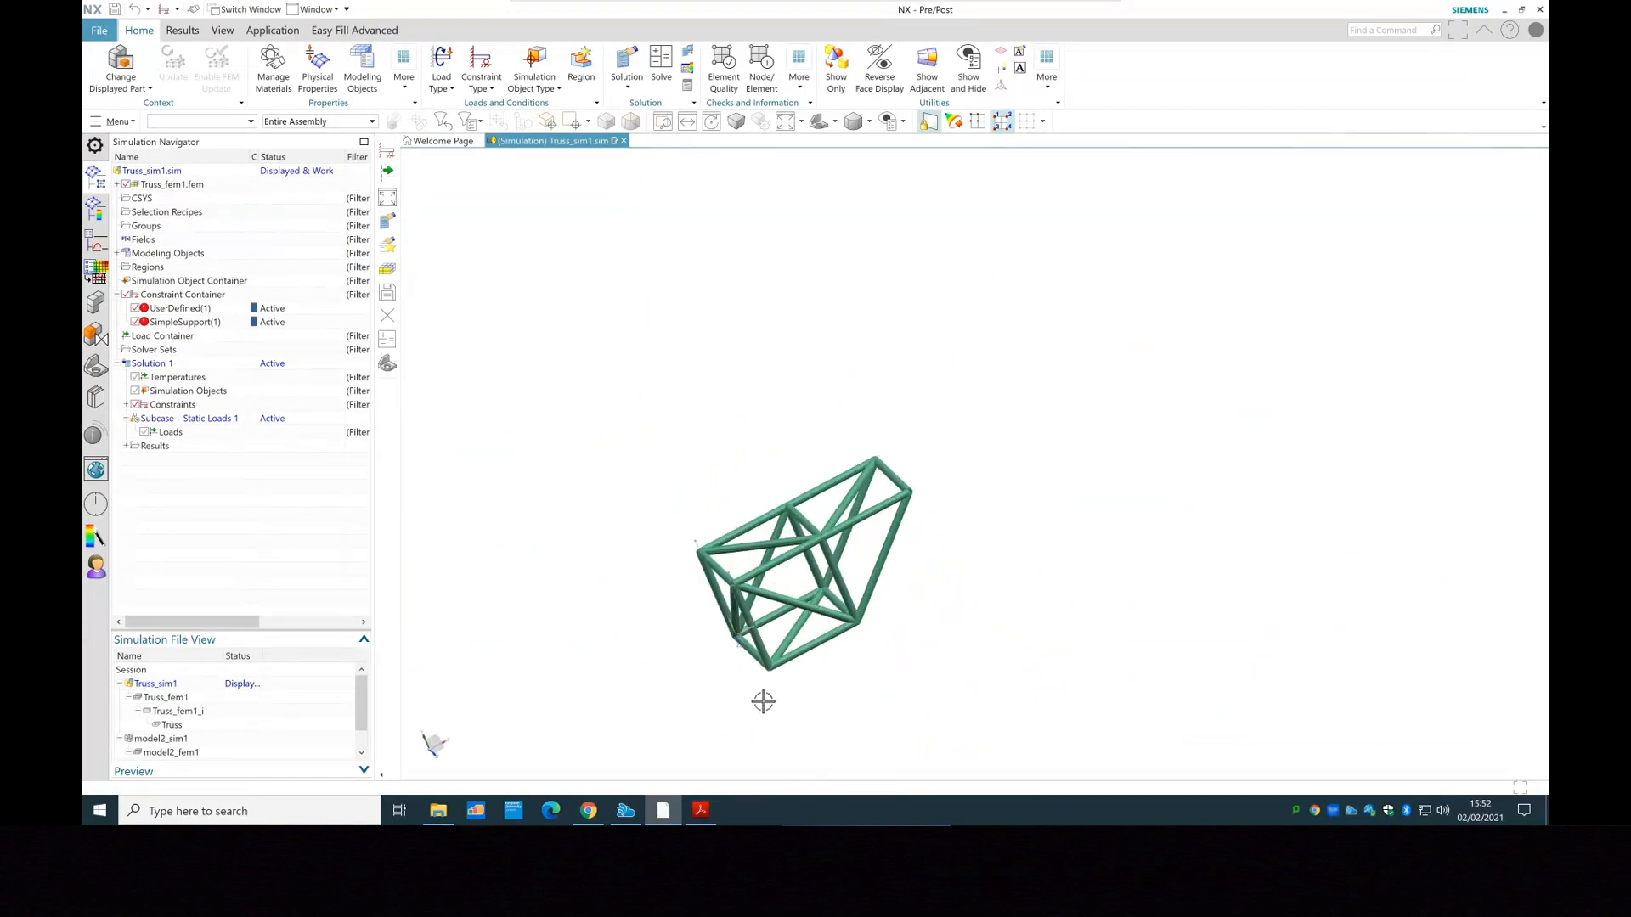
scroll(763, 701, up, 3)
scroll(762, 661, up, 3)
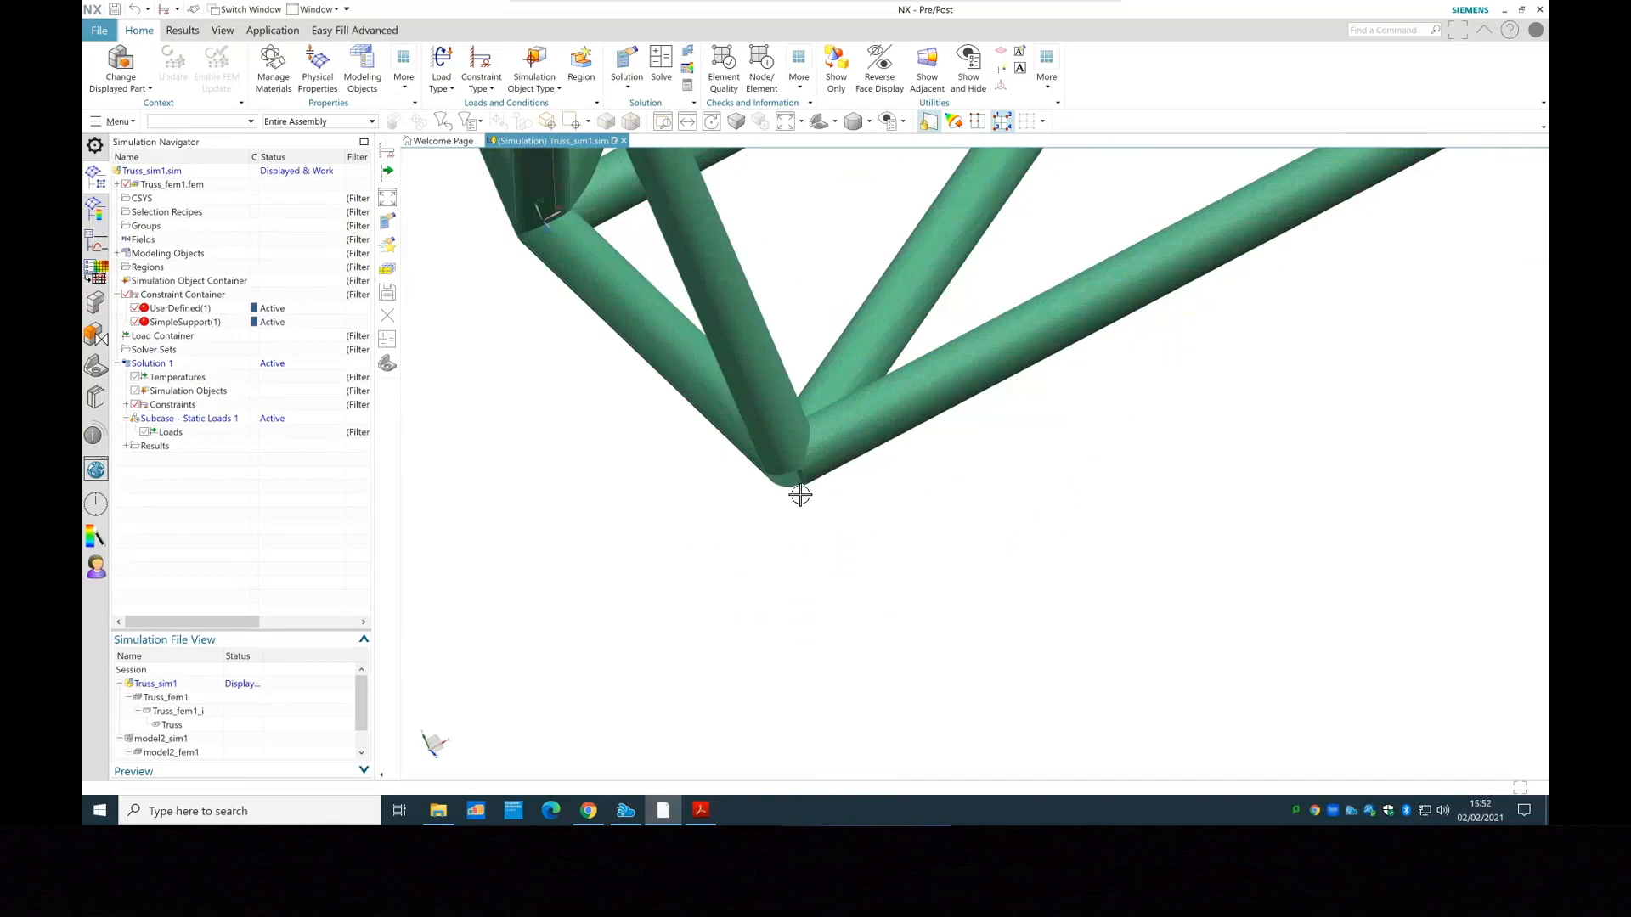
scroll(800, 494, down, 5)
middle_drag(991, 510, 693, 436)
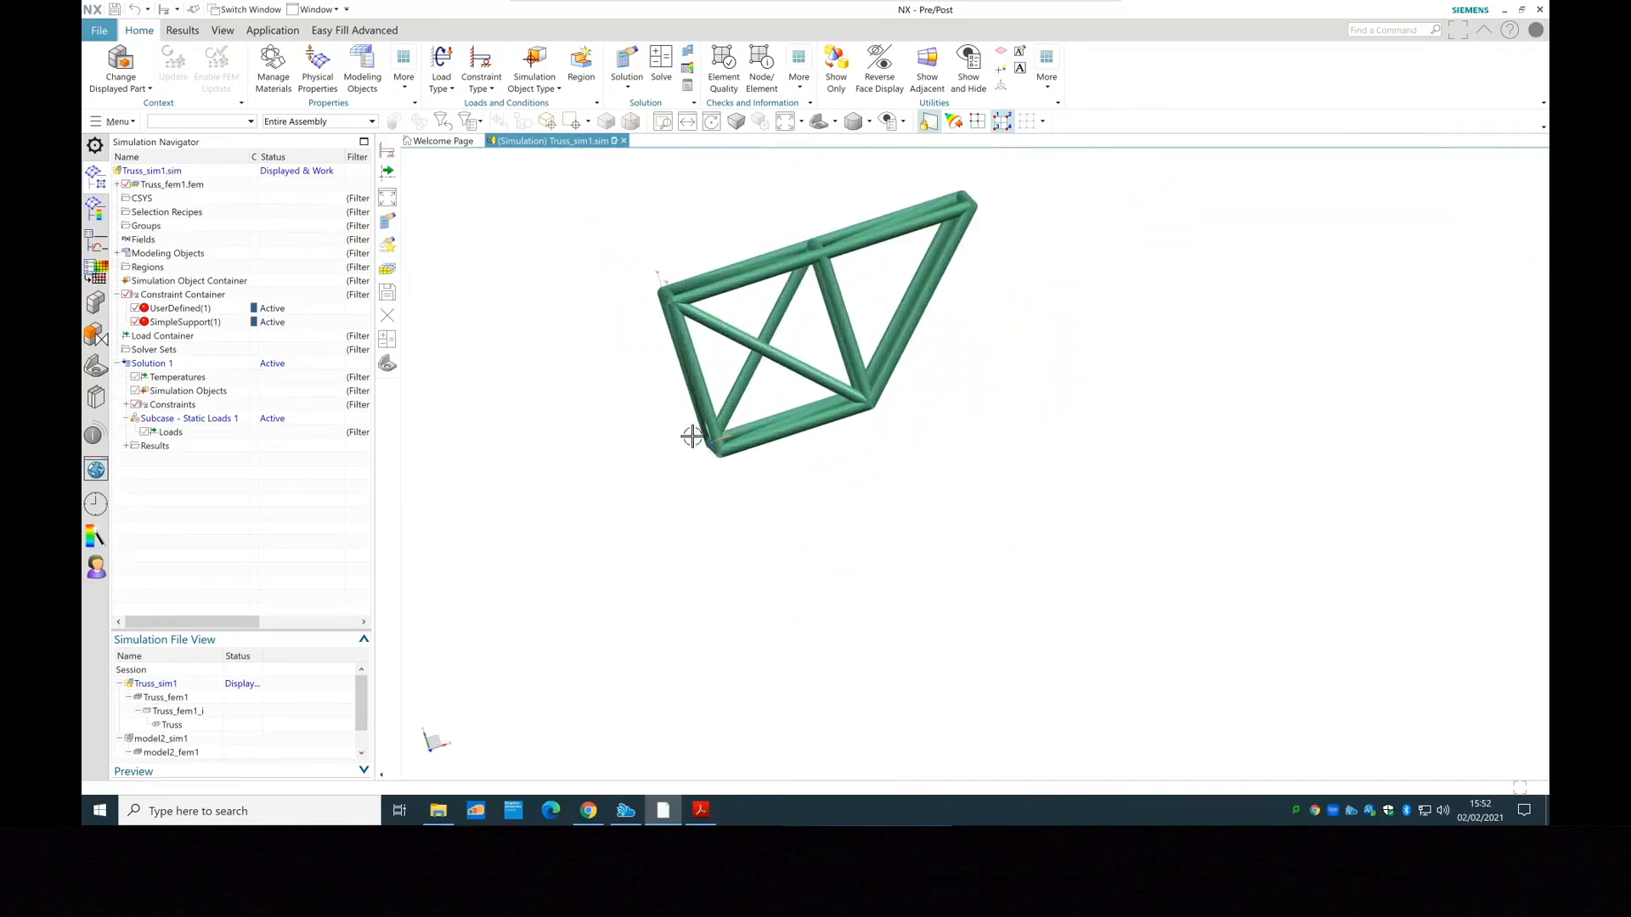
Reopen SimpleSupport(1) to check its direction vector, leave it without changes, and delete the constraint
right_click(198, 323)
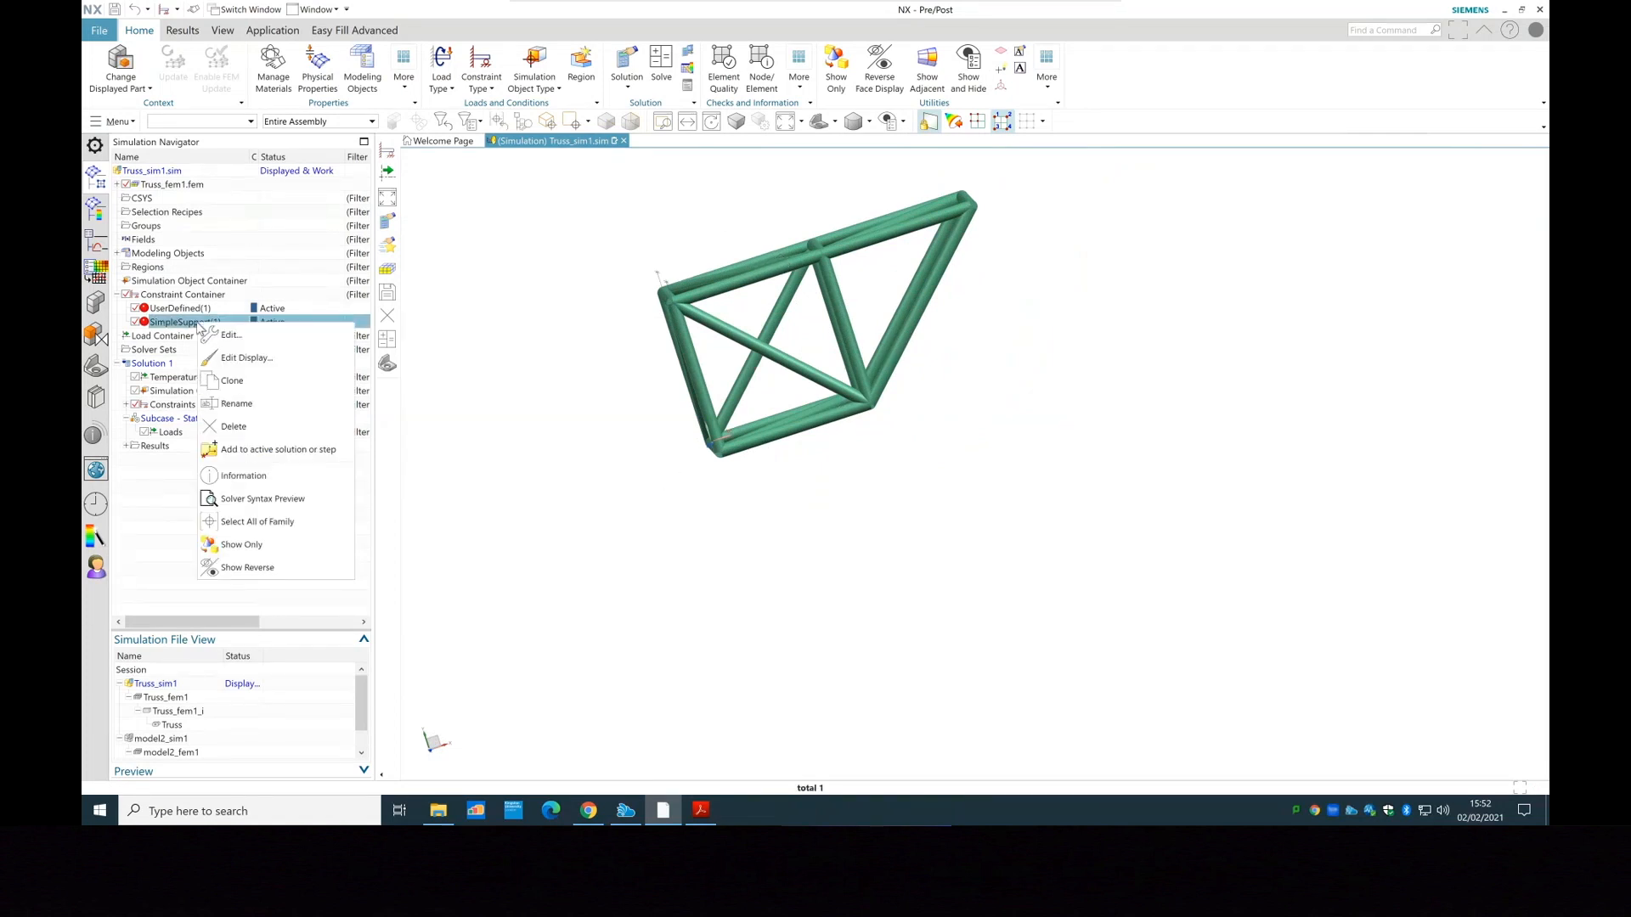
click(230, 335)
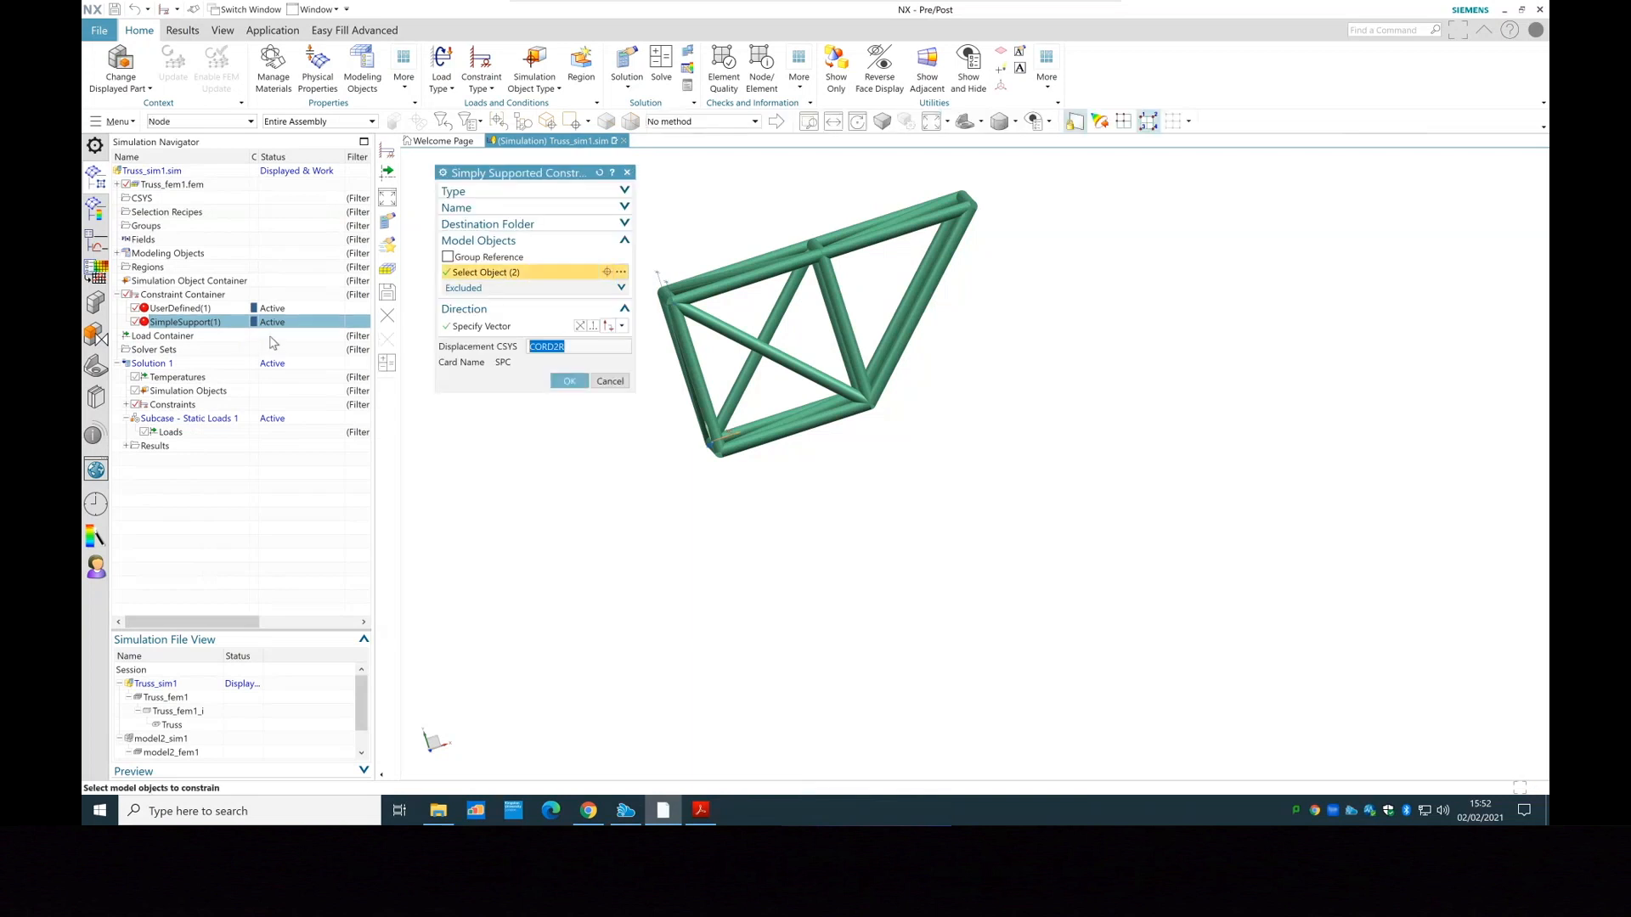
click(504, 329)
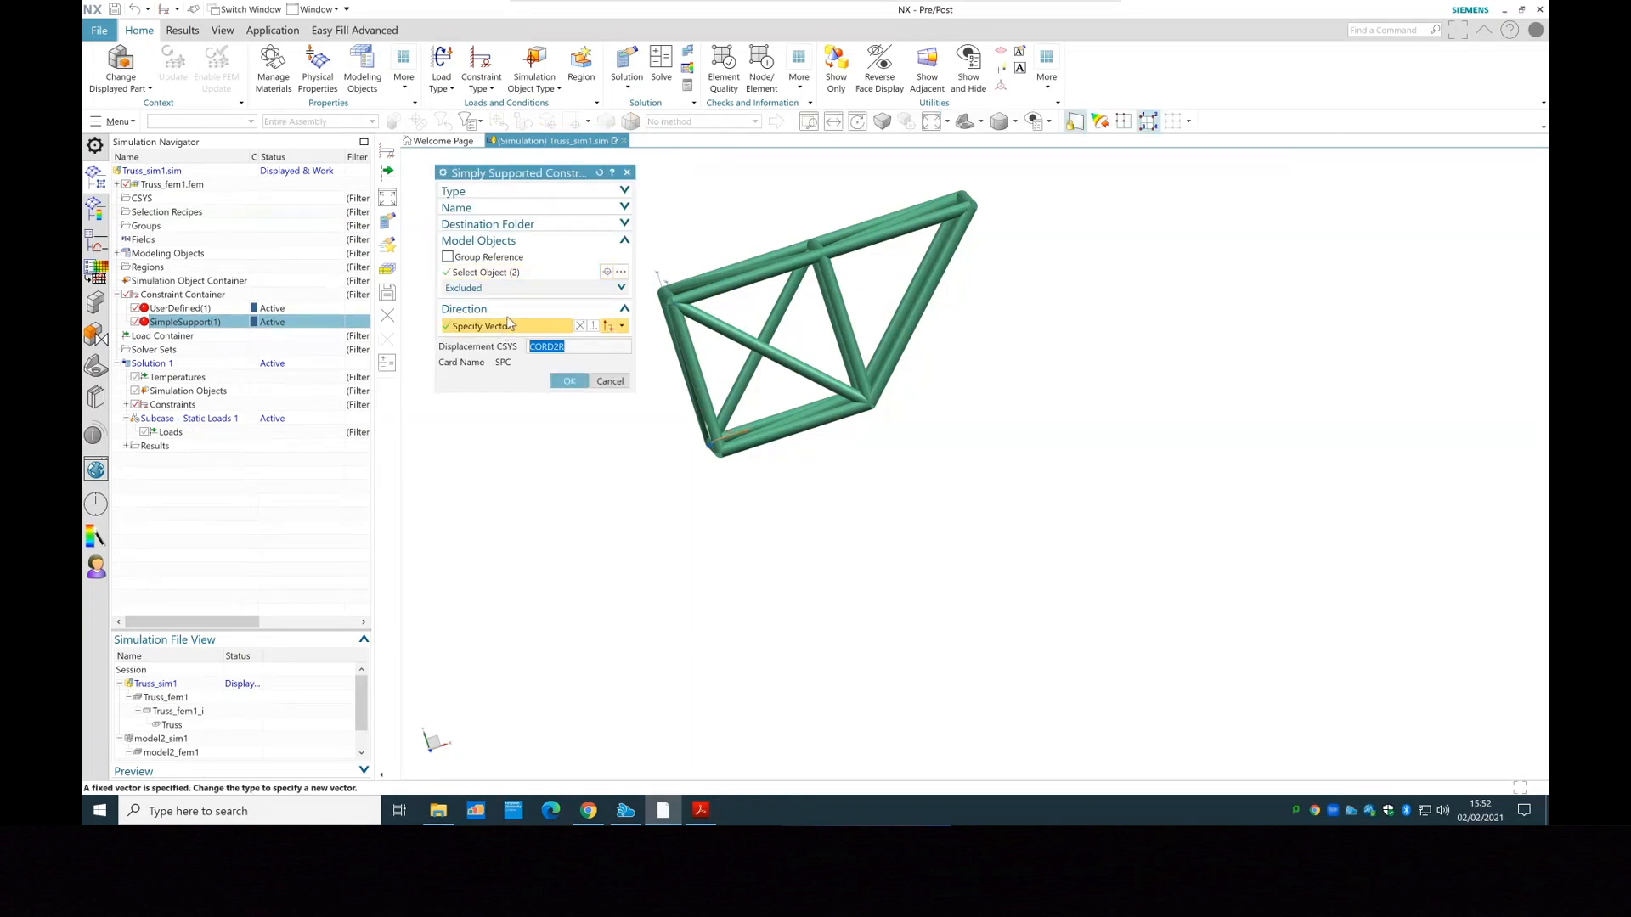
click(609, 382)
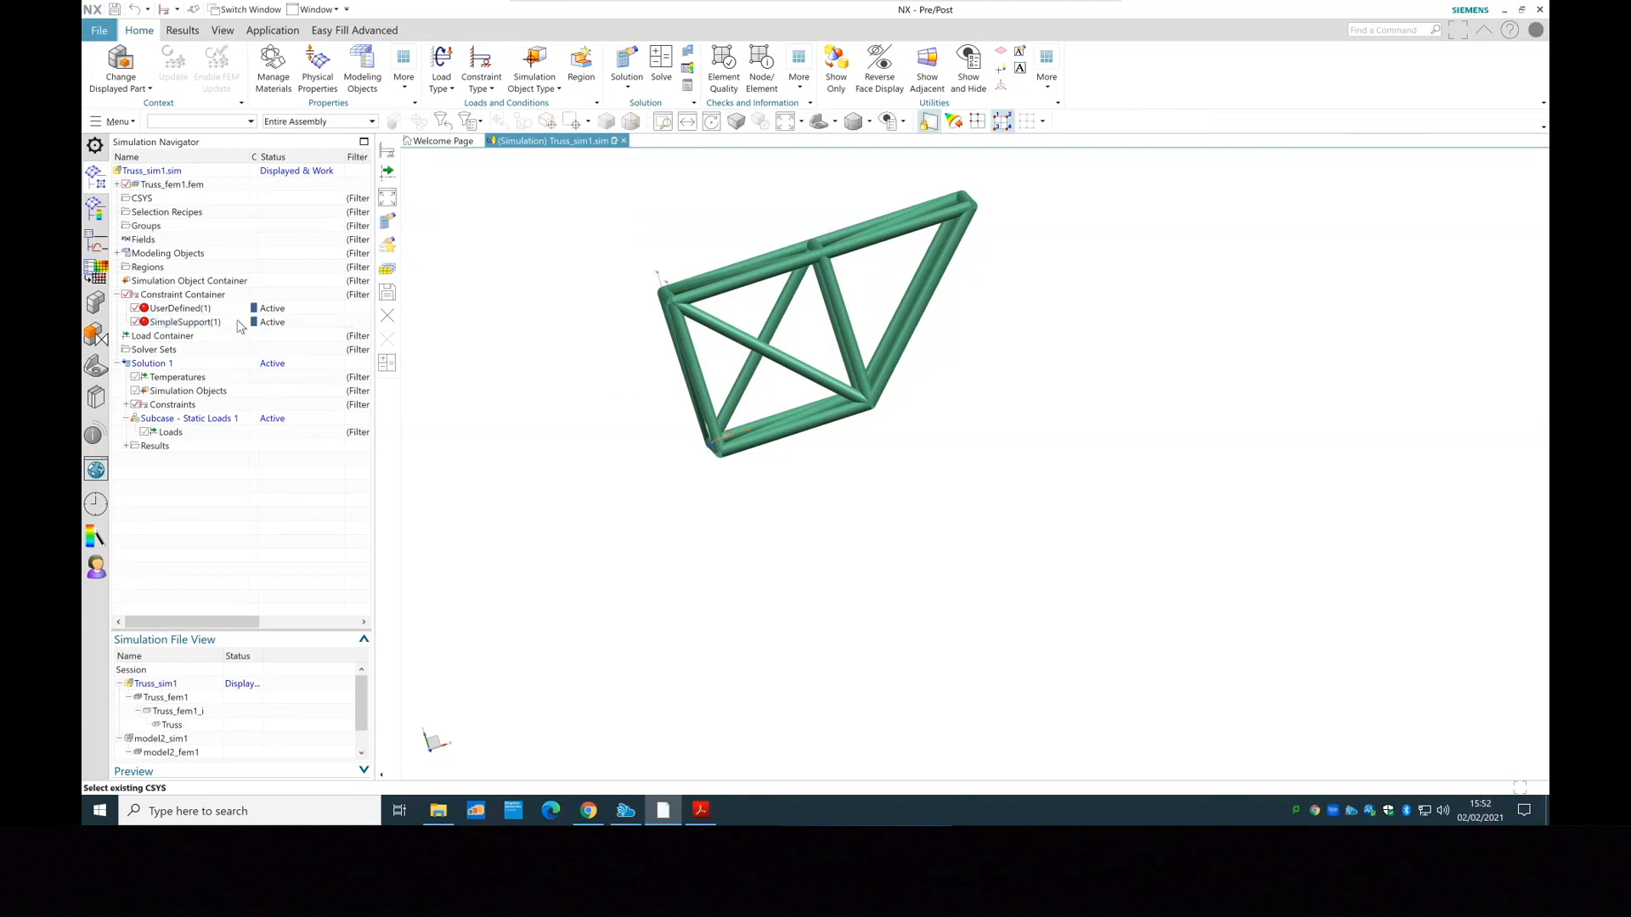
right_click(214, 325)
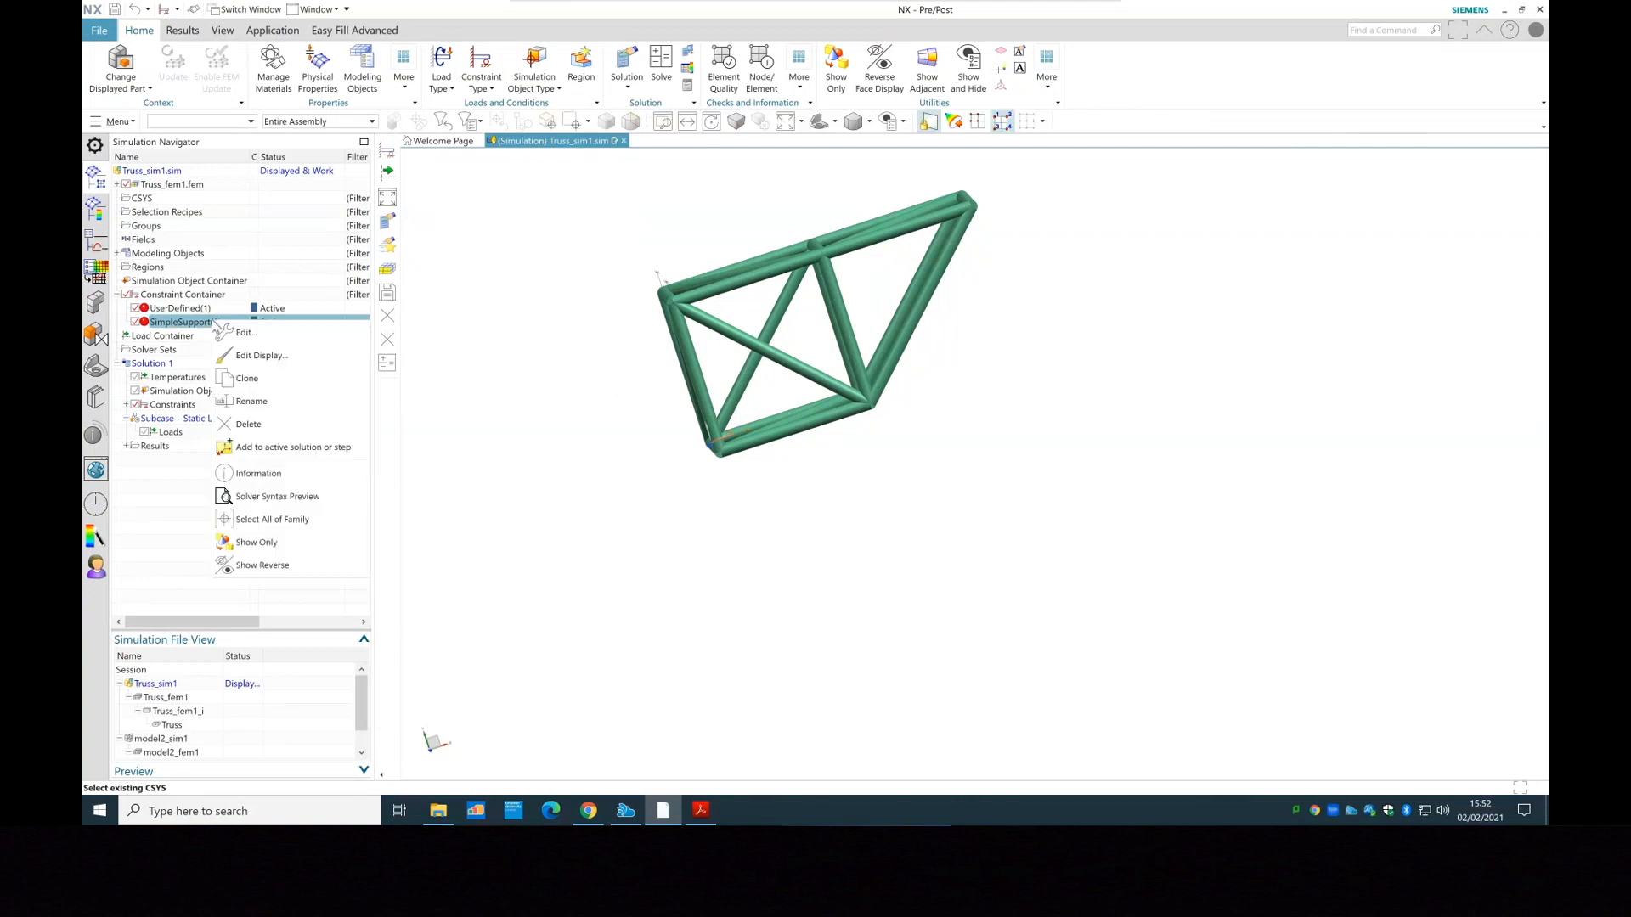
click(249, 424)
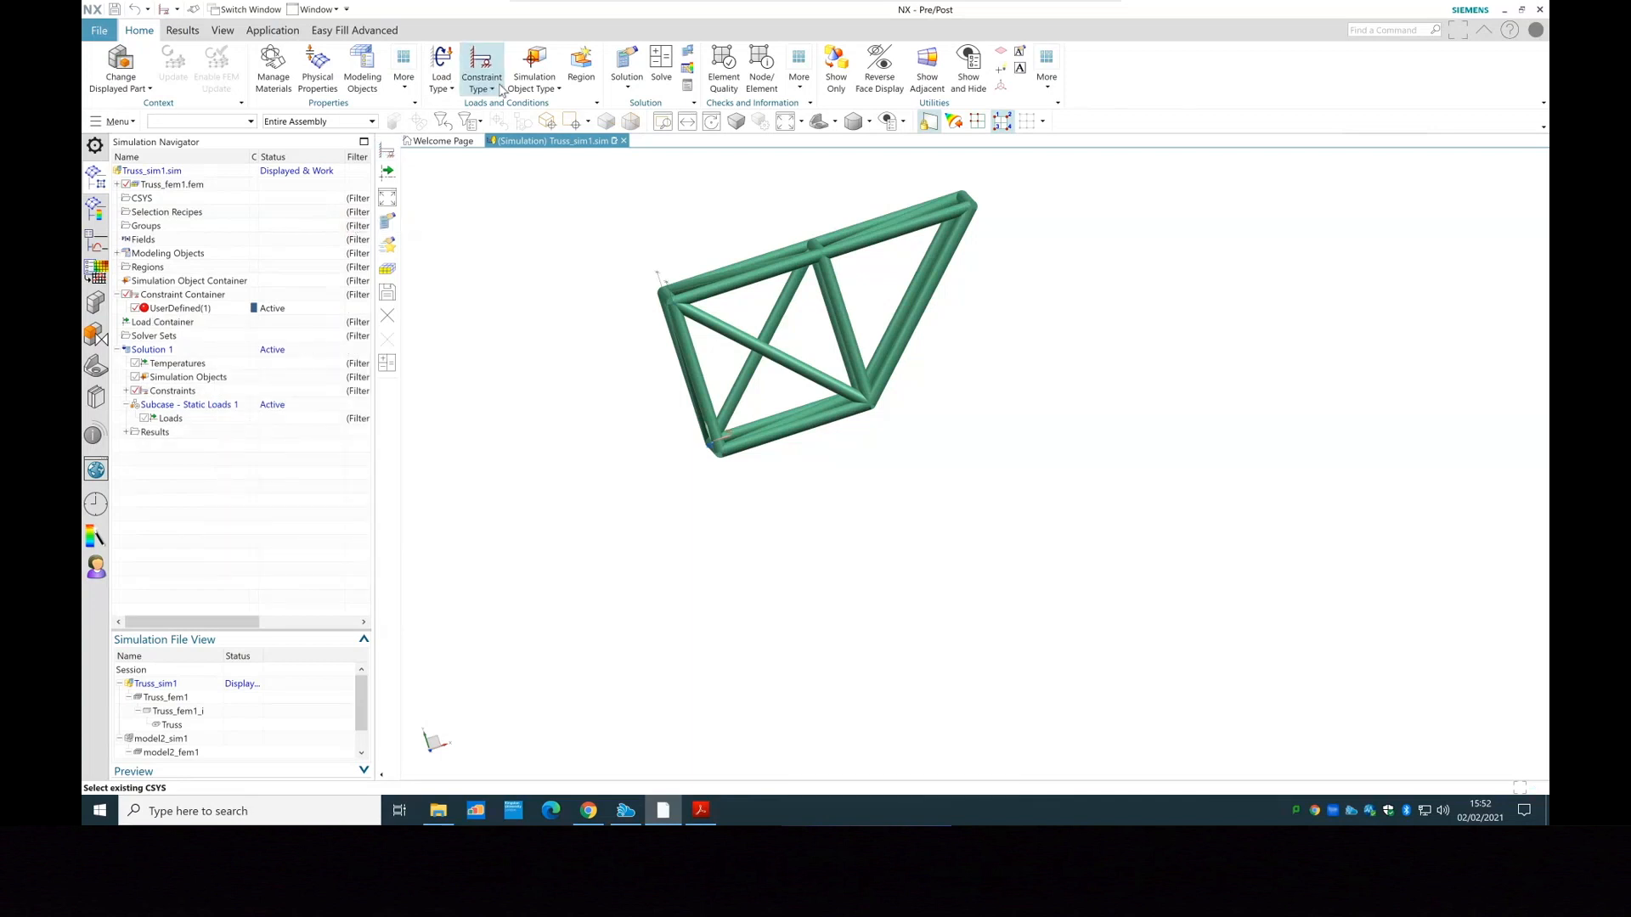
Start a Directed Simply Supported Constraint and pick one lower corner node at the truss's vertical end
click(481, 72)
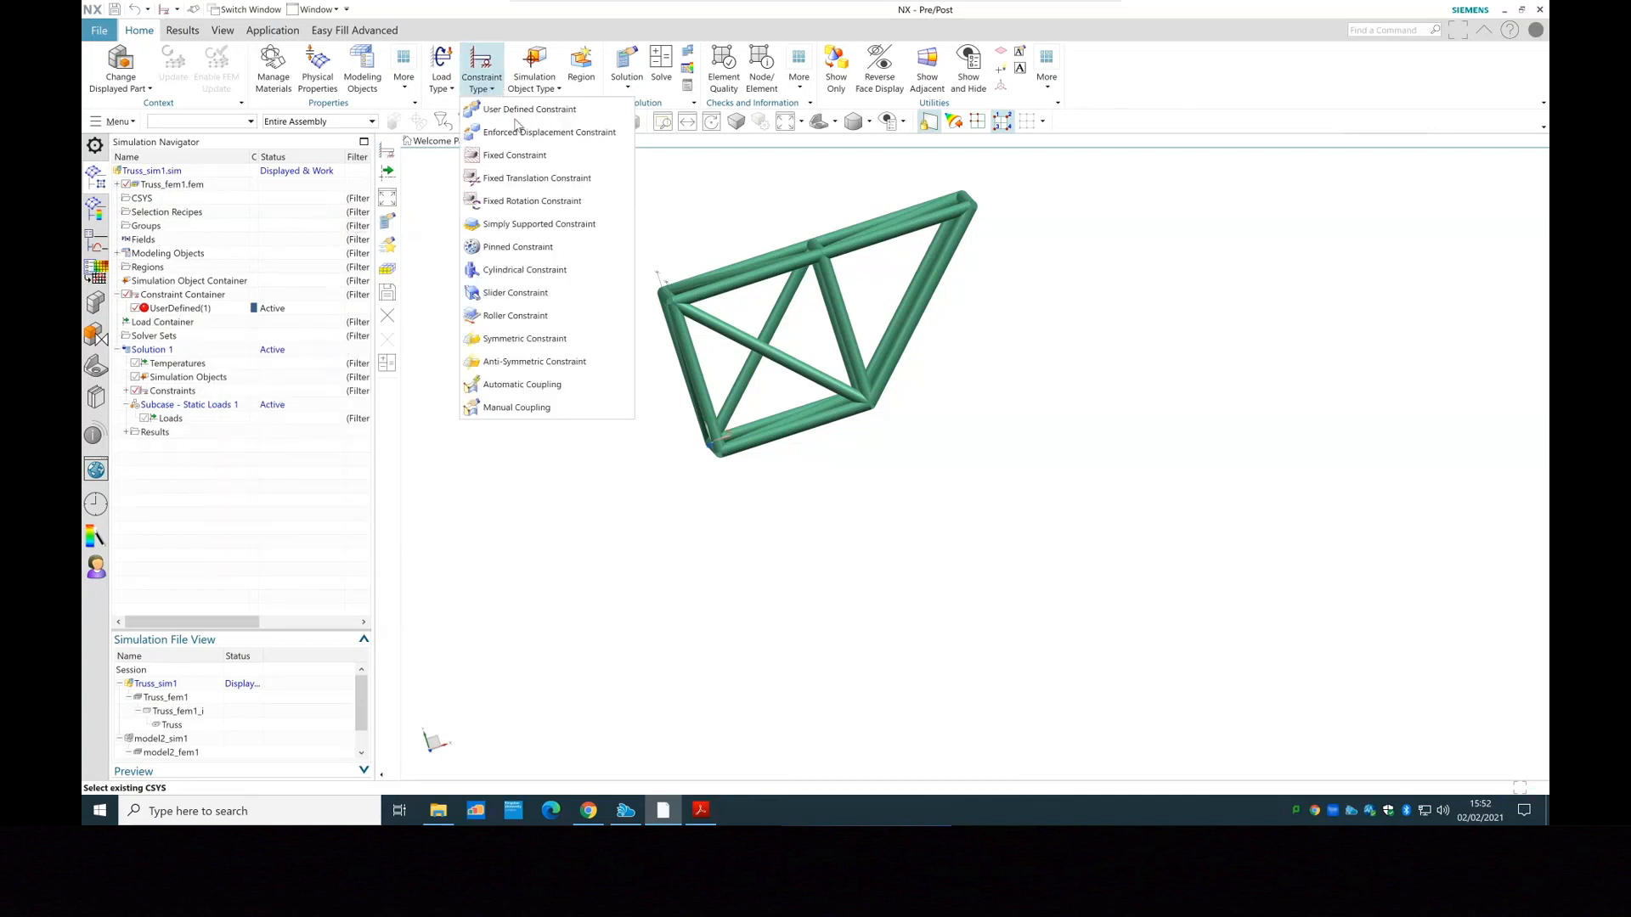
click(544, 223)
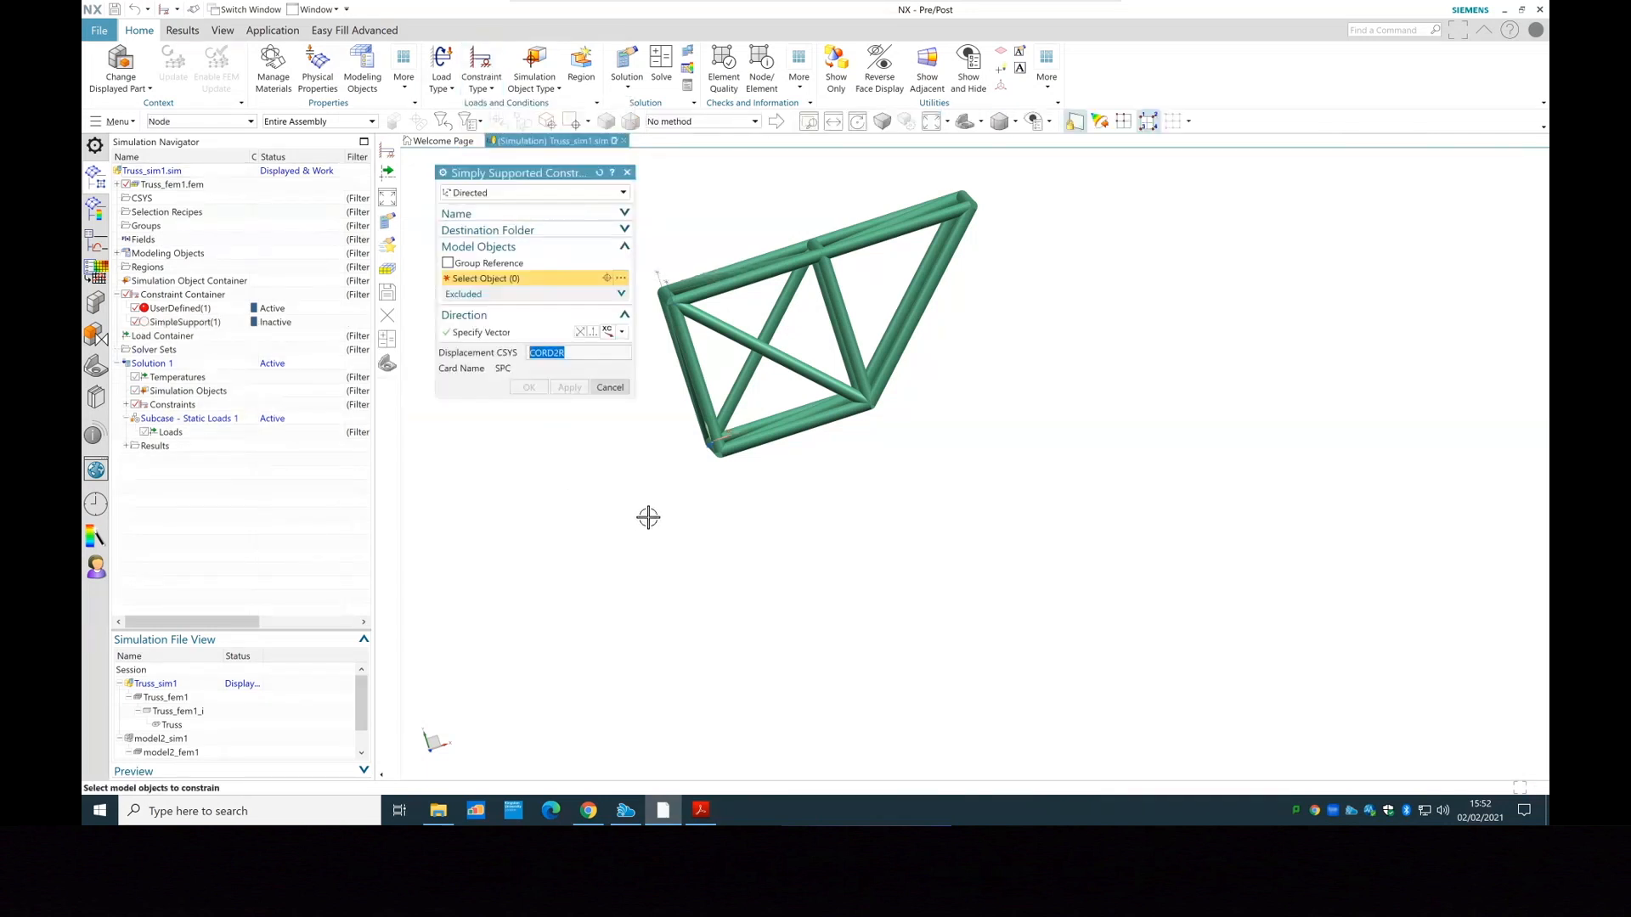
click(535, 333)
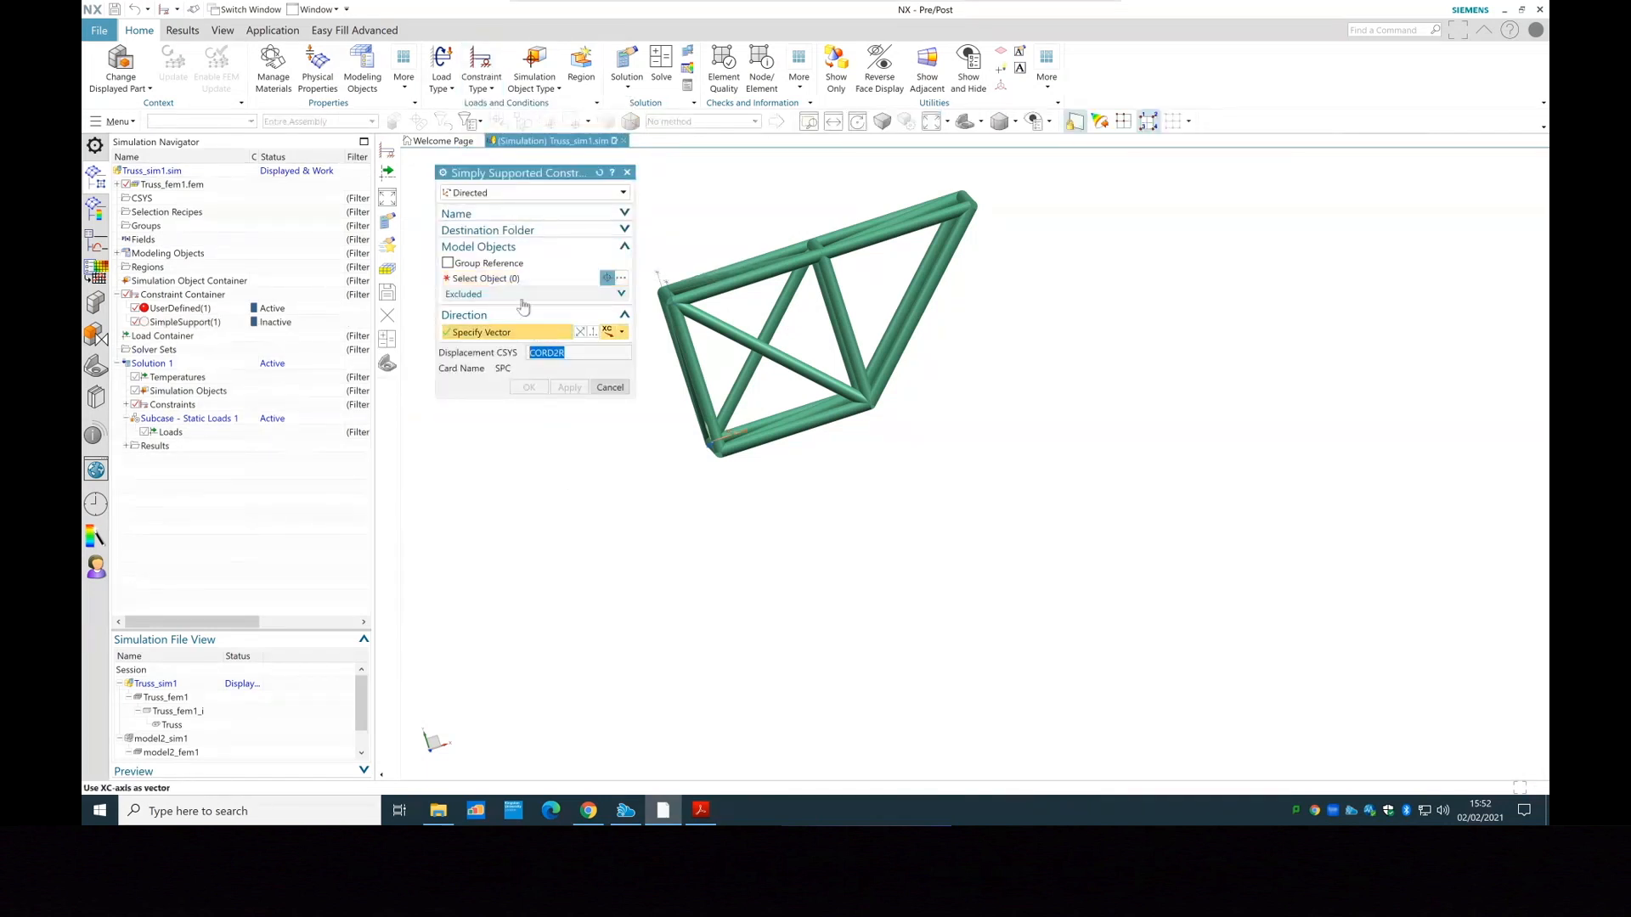
click(514, 280)
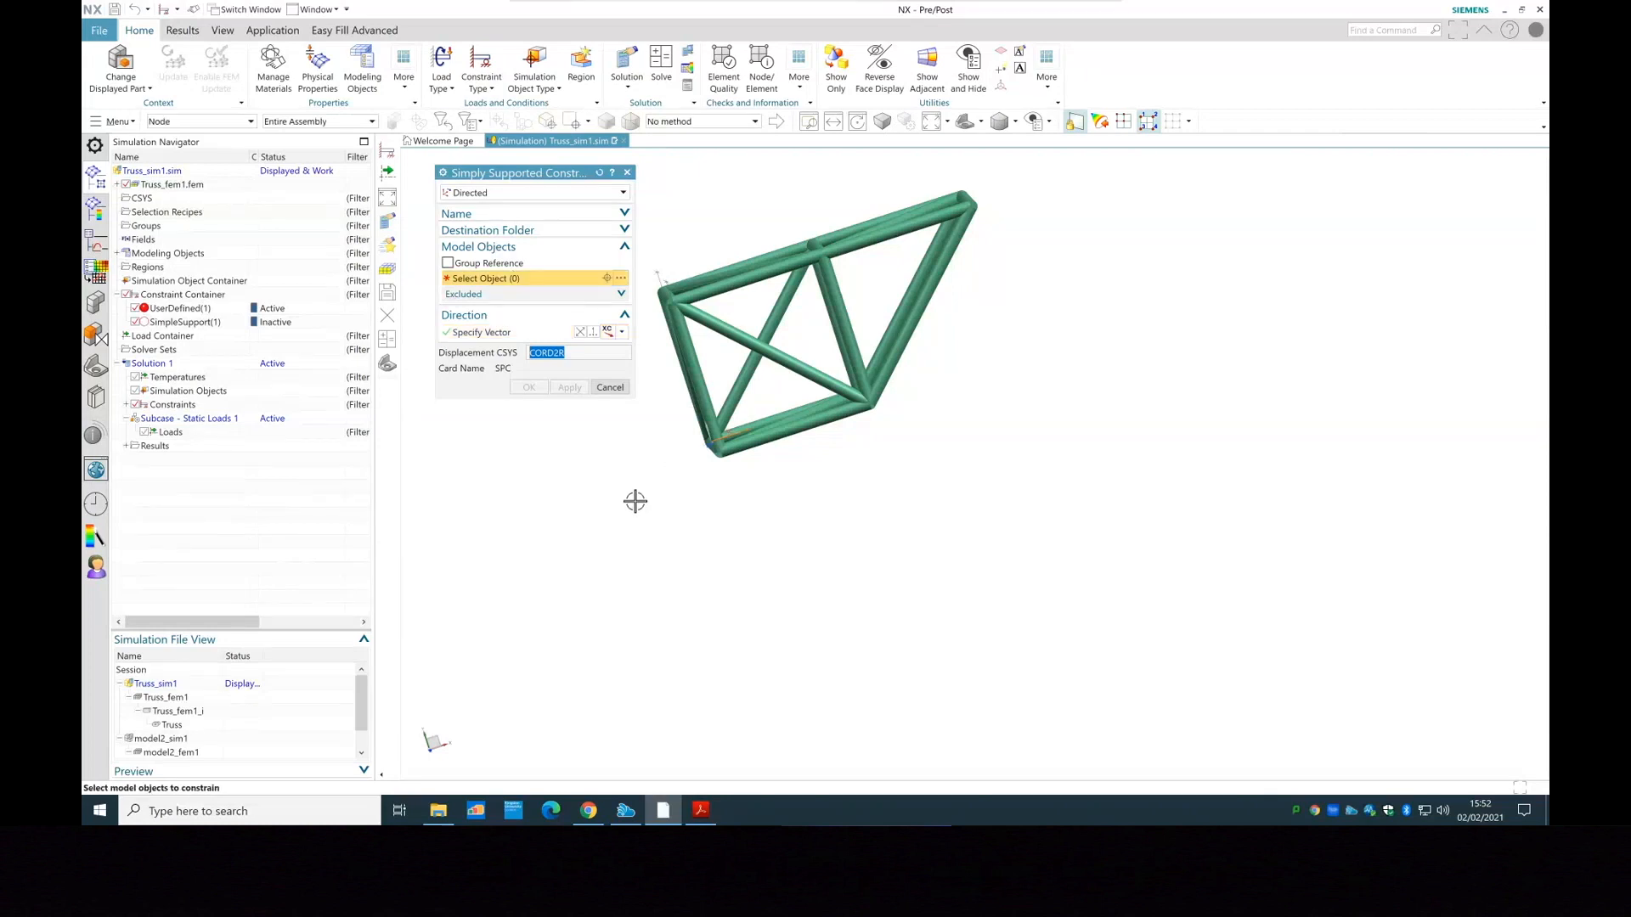
middle_drag(629, 506, 553, 379)
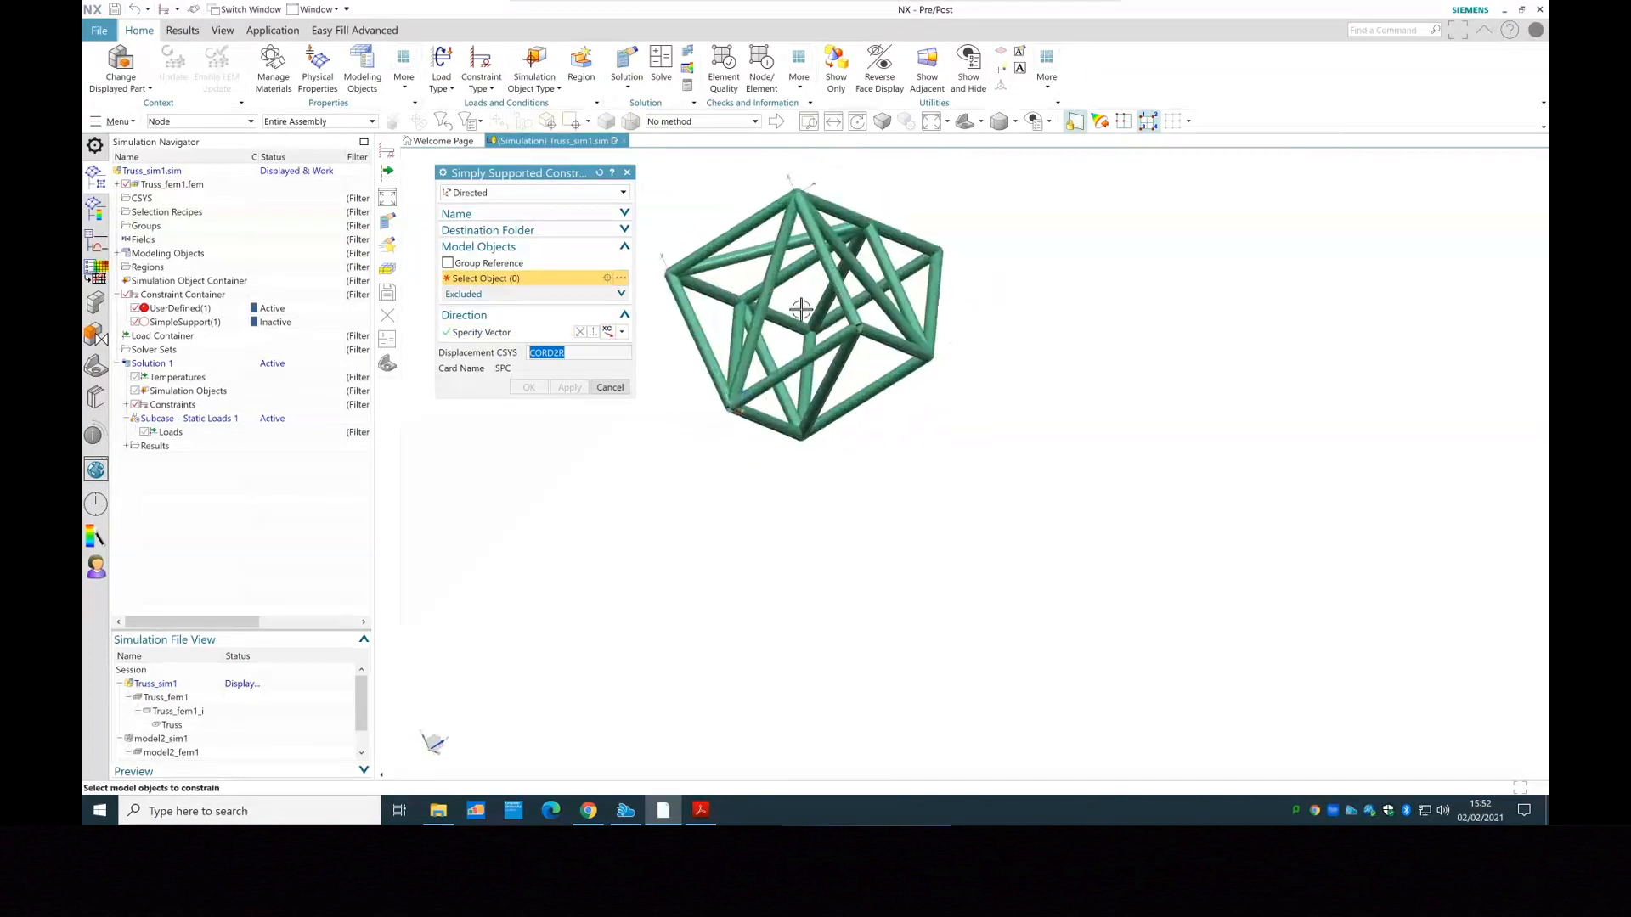
scroll(821, 334, up, 6)
middle_drag(1288, 637, 687, 388)
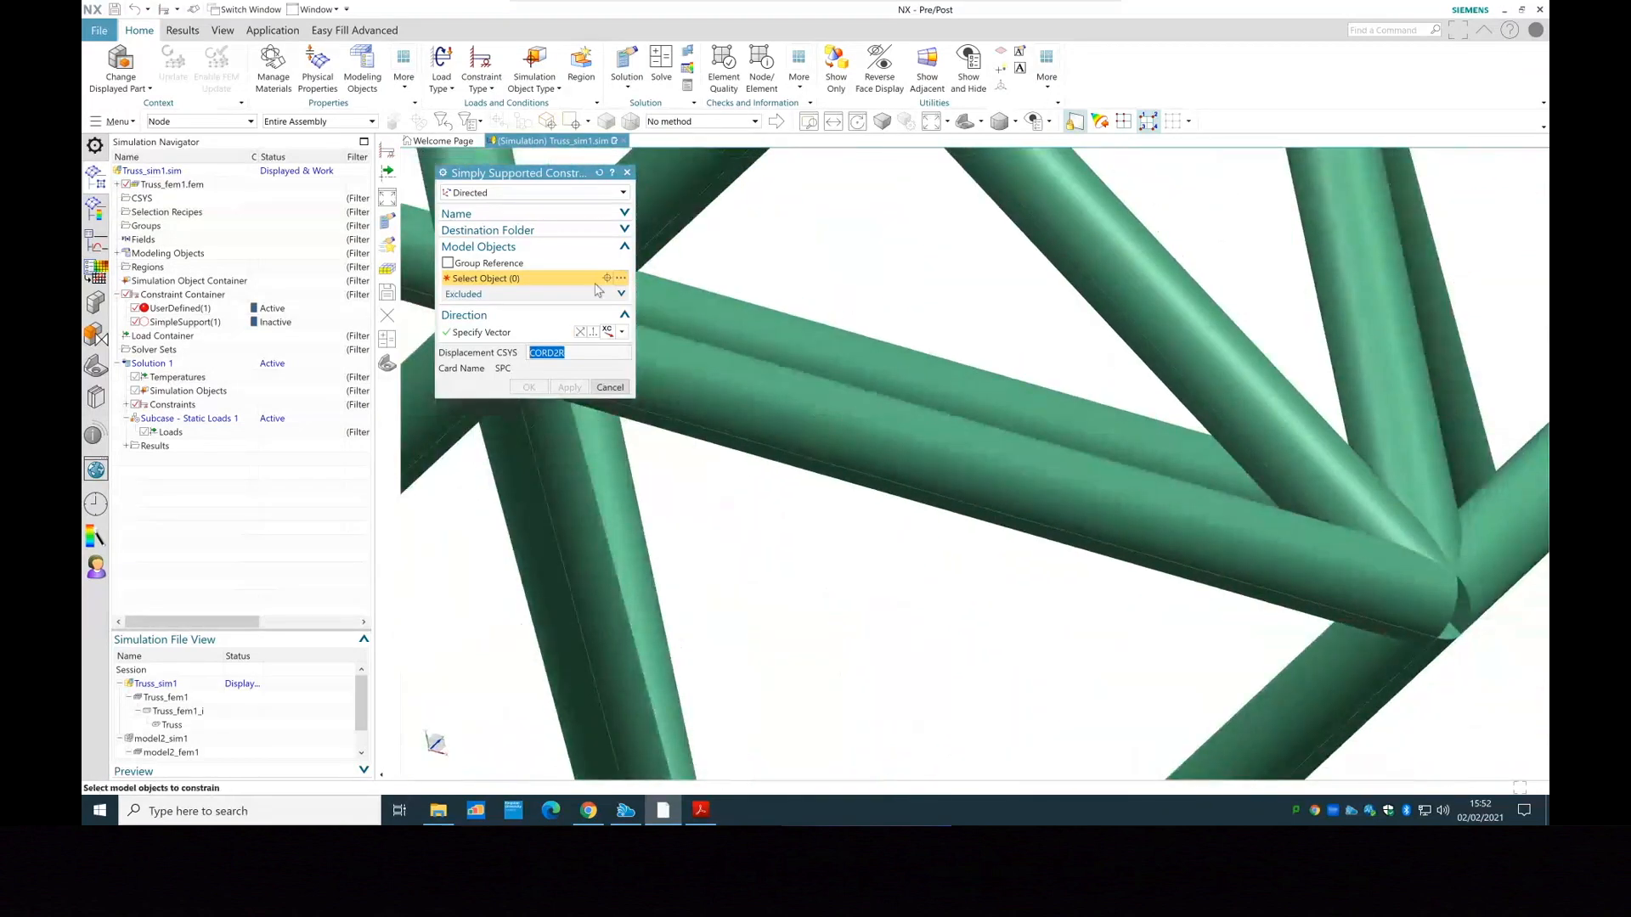
drag(493, 172, 198, 195)
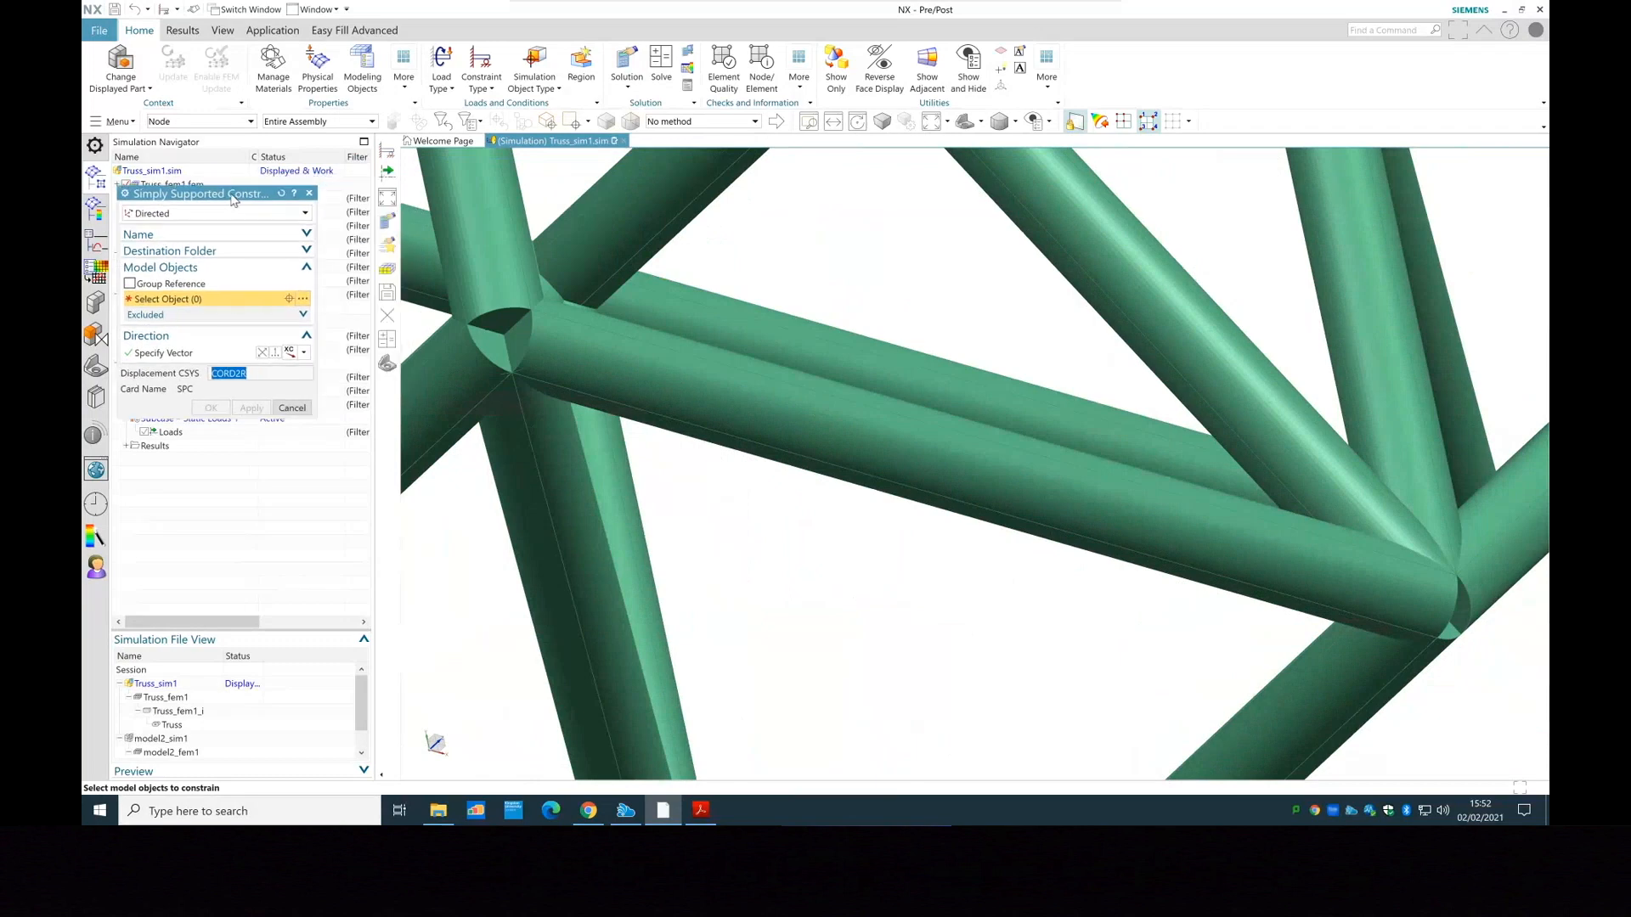
click(505, 335)
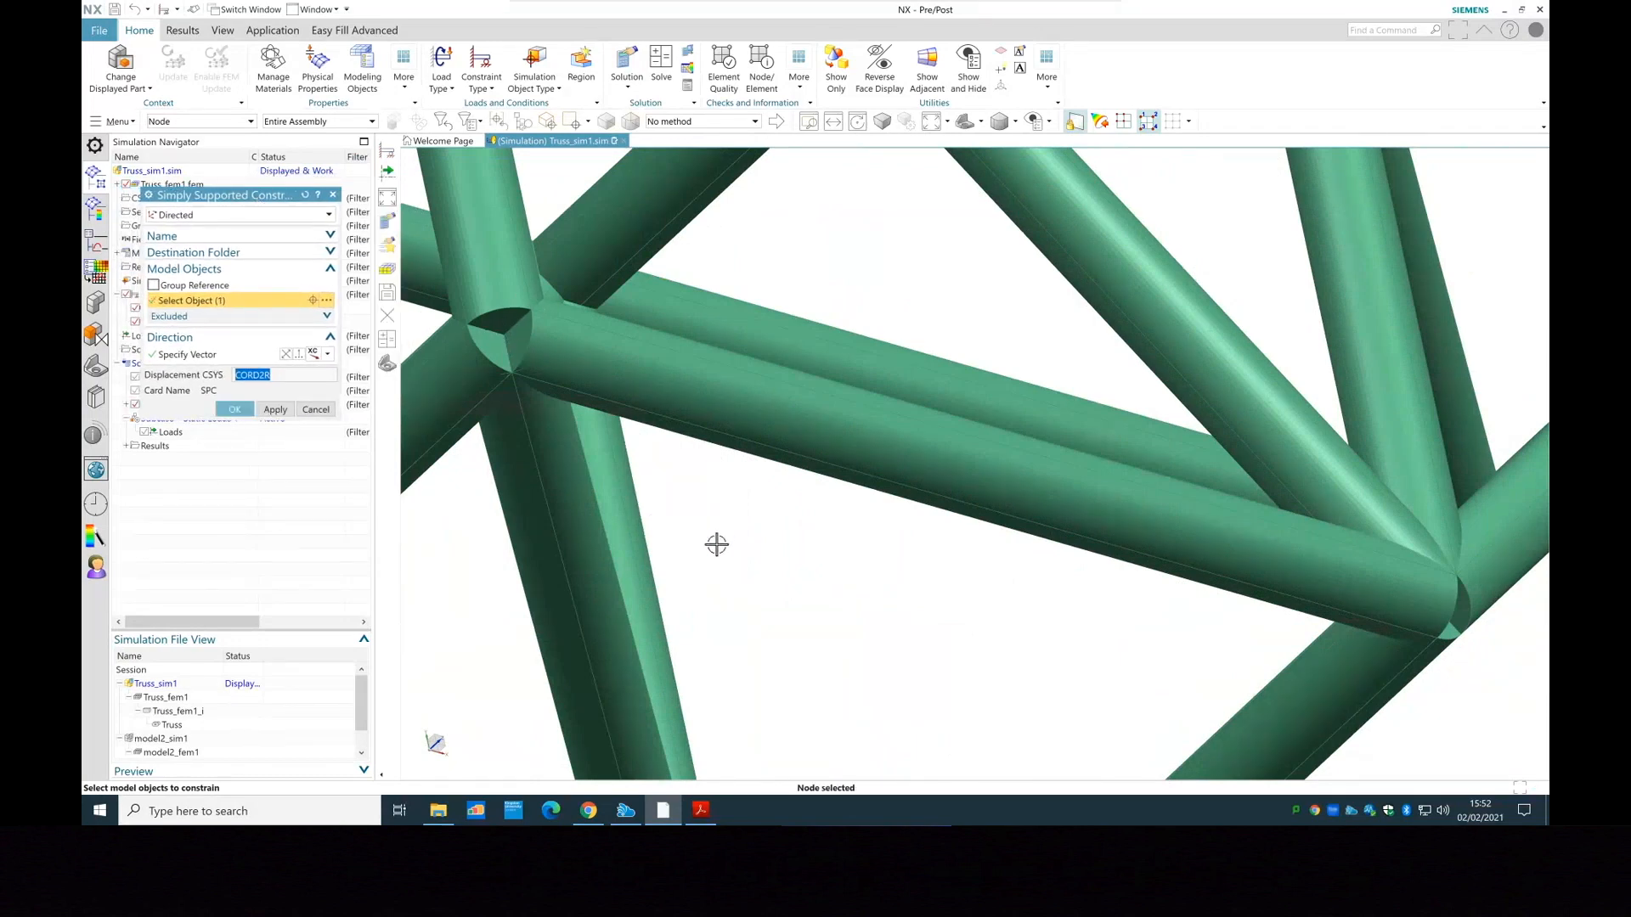
Add the second lower corner node at the truss's vertical end to the constraint's selection
scroll(716, 544, down, 10)
middle_drag(722, 582, 741, 552)
scroll(679, 514, up, 12)
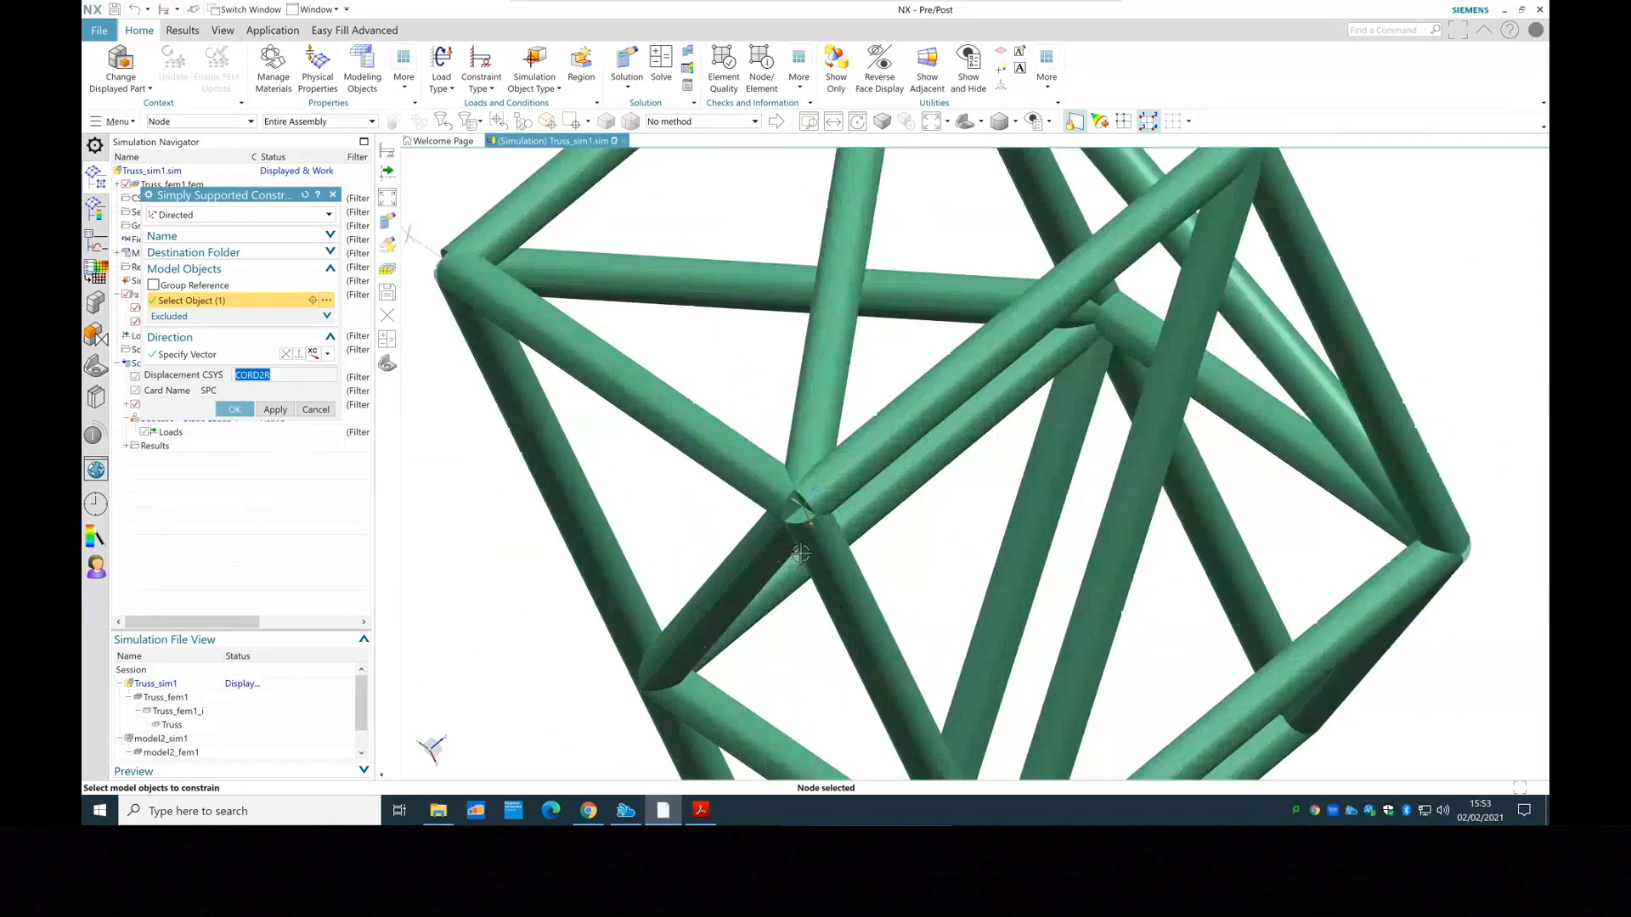
scroll(800, 552, up, 8)
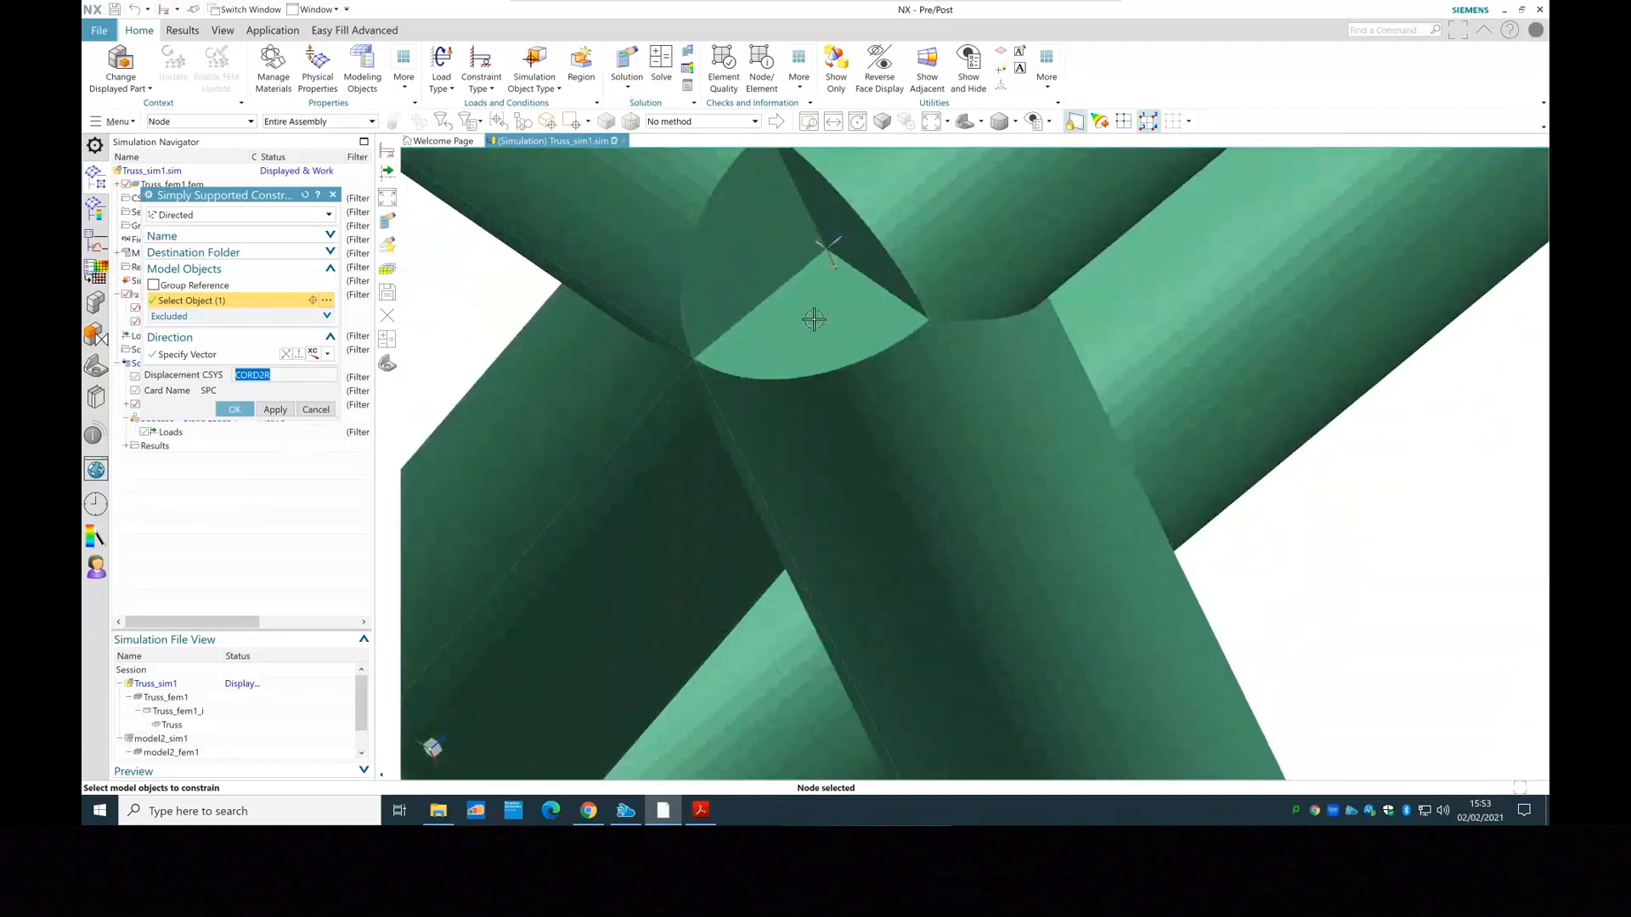
click(826, 246)
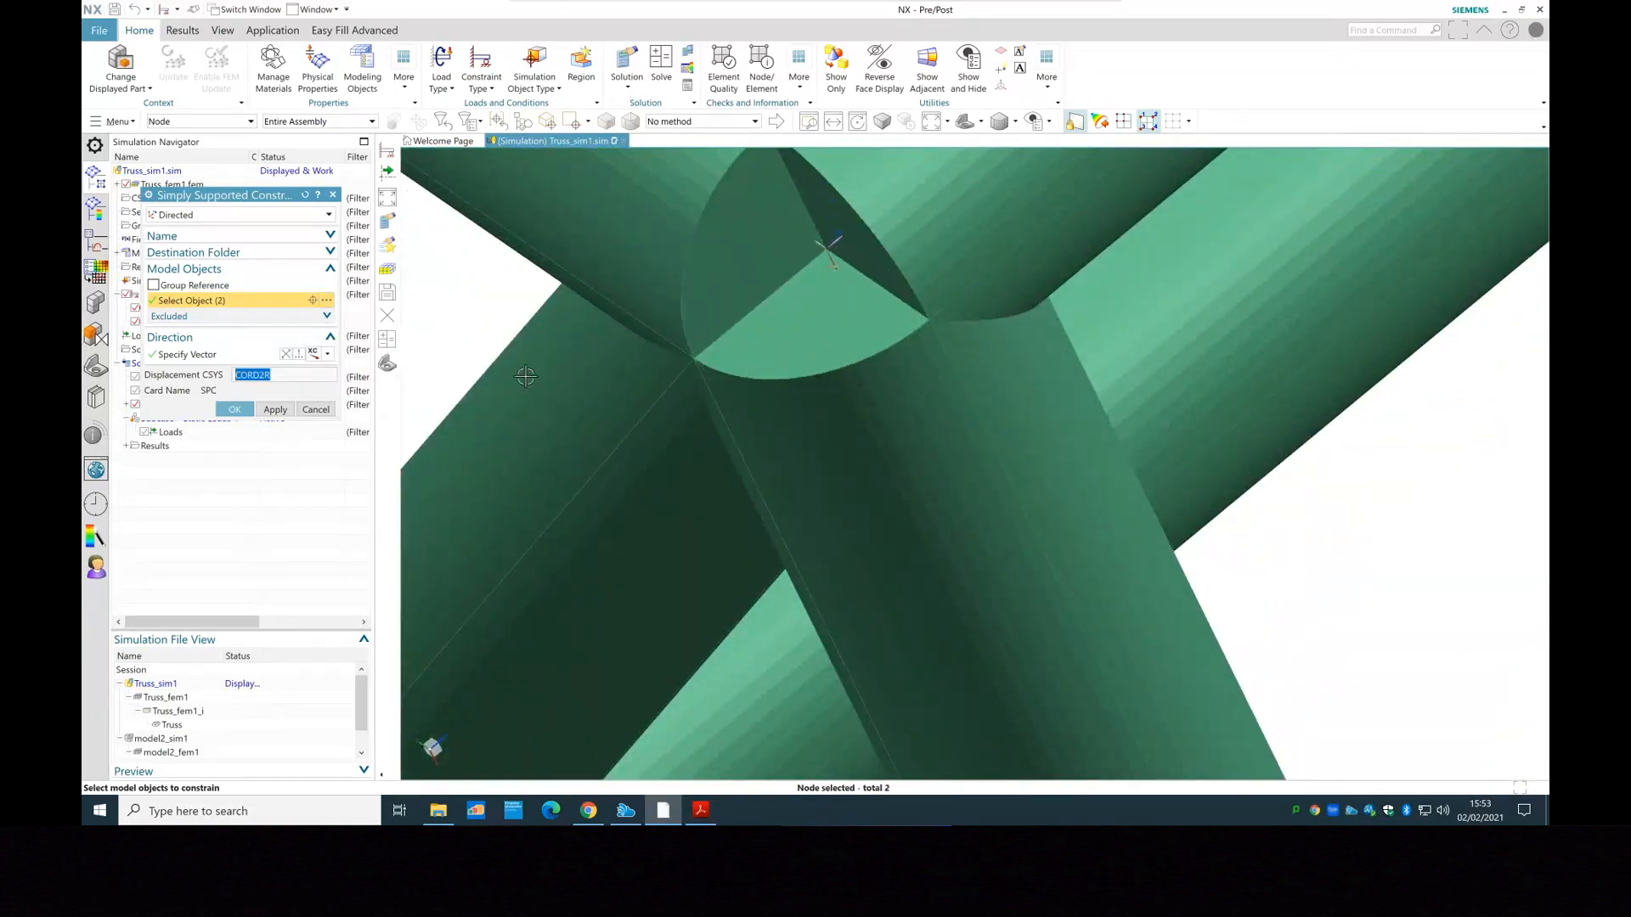
Try an inferred vector from the coordinate-system axis as the constraint direction, and switch the direction back to the XC axis
click(213, 356)
scroll(731, 510, down, 10)
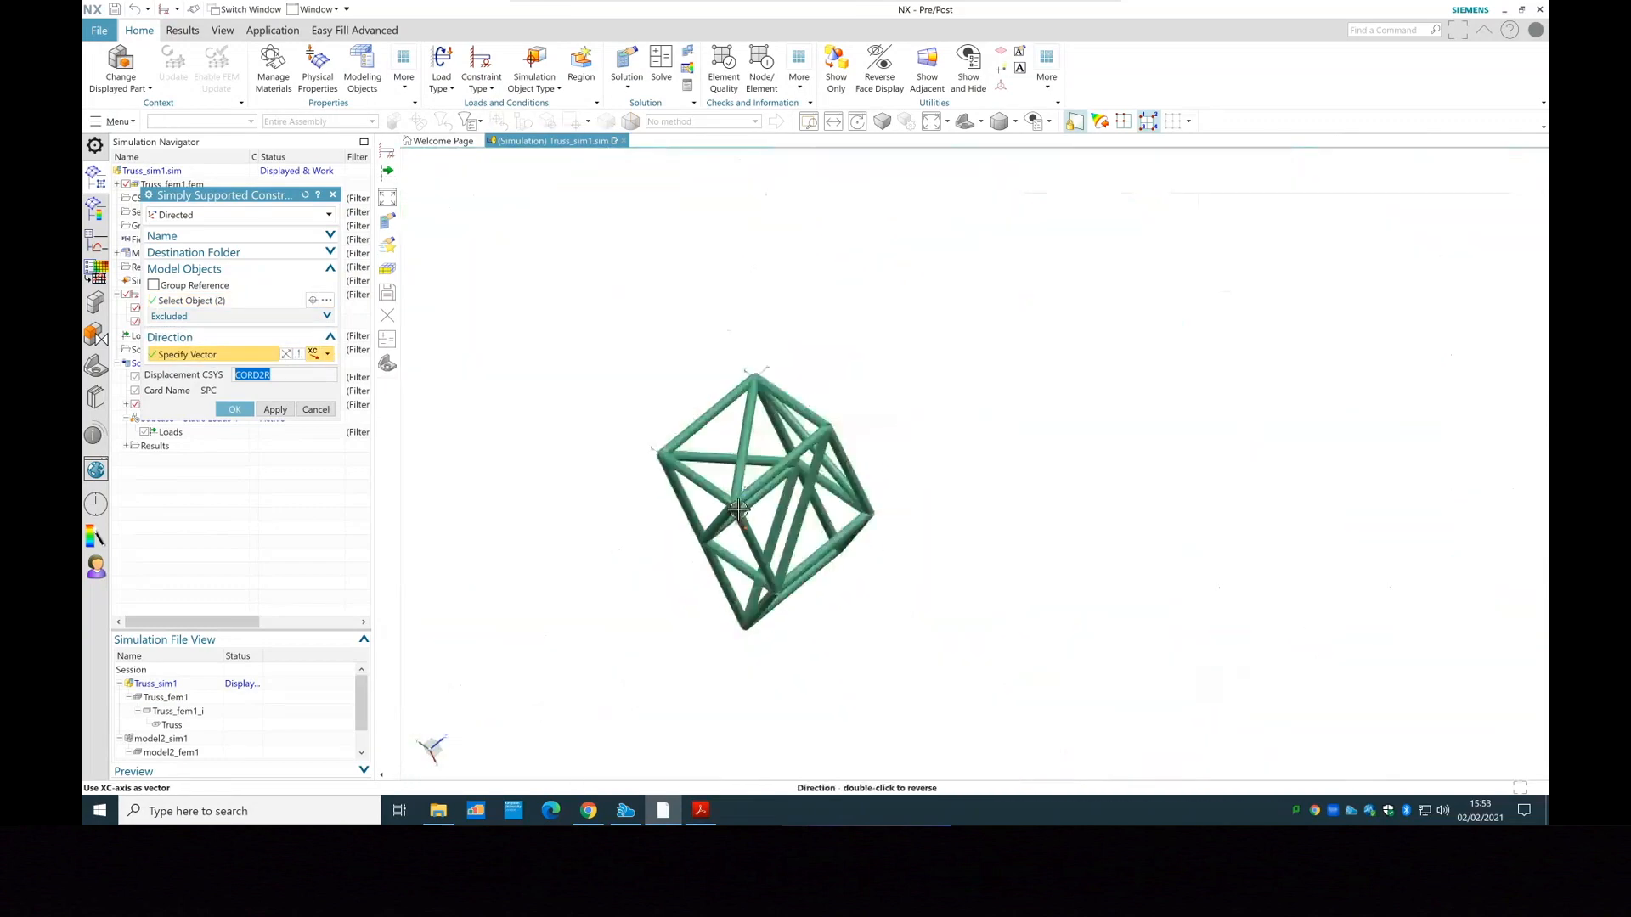
middle_drag(951, 429, 877, 513)
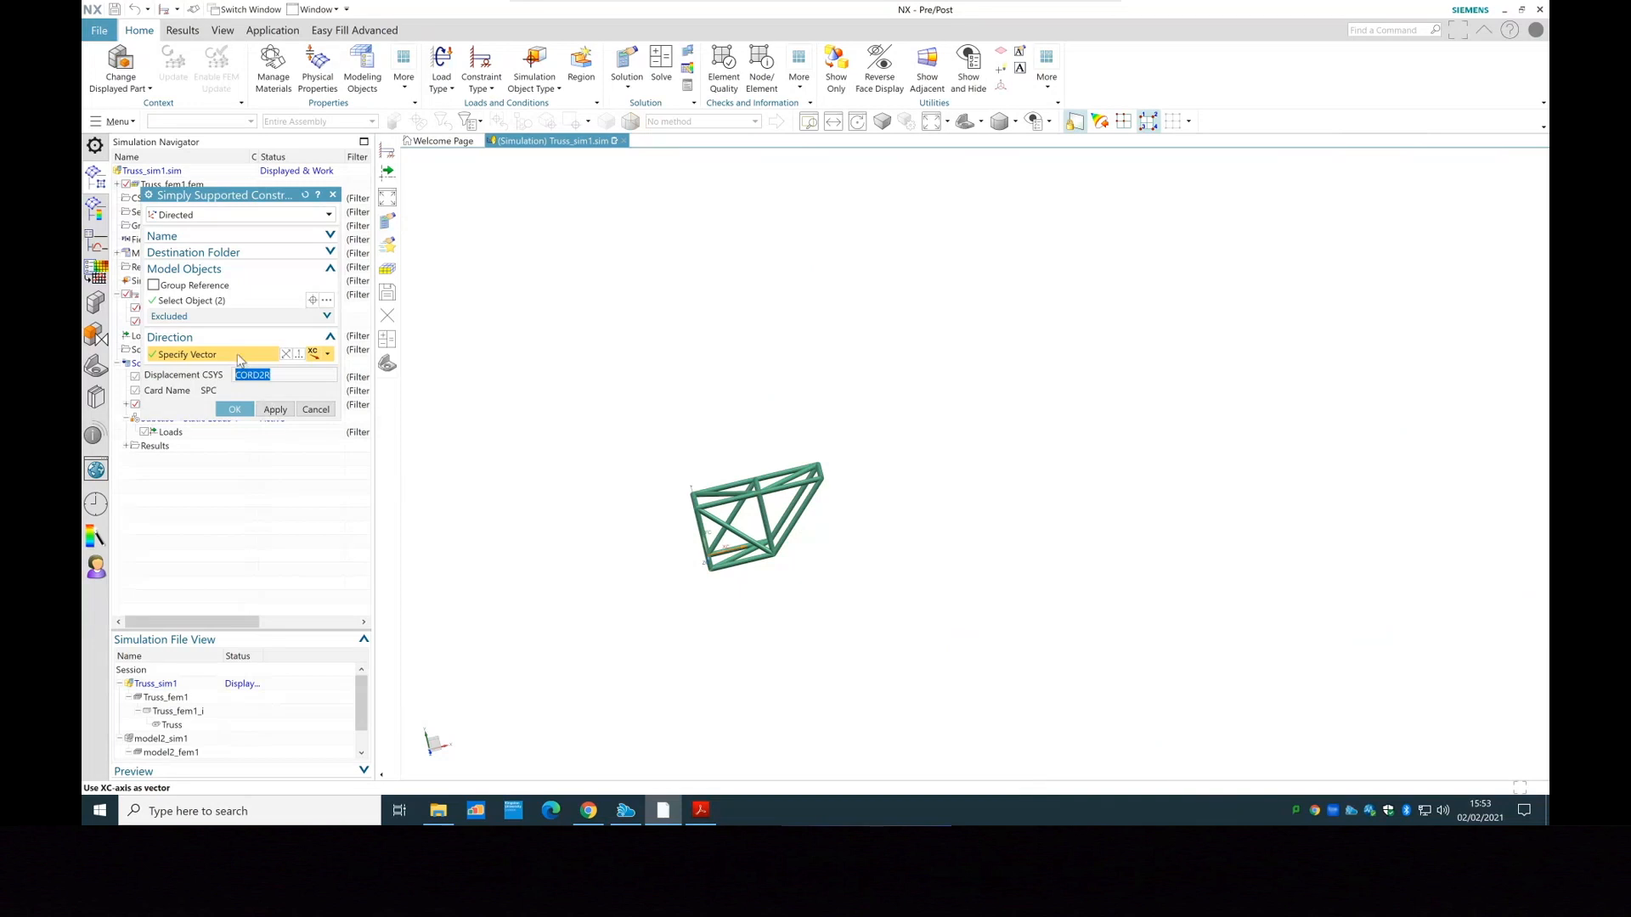
scroll(710, 572, down, 6)
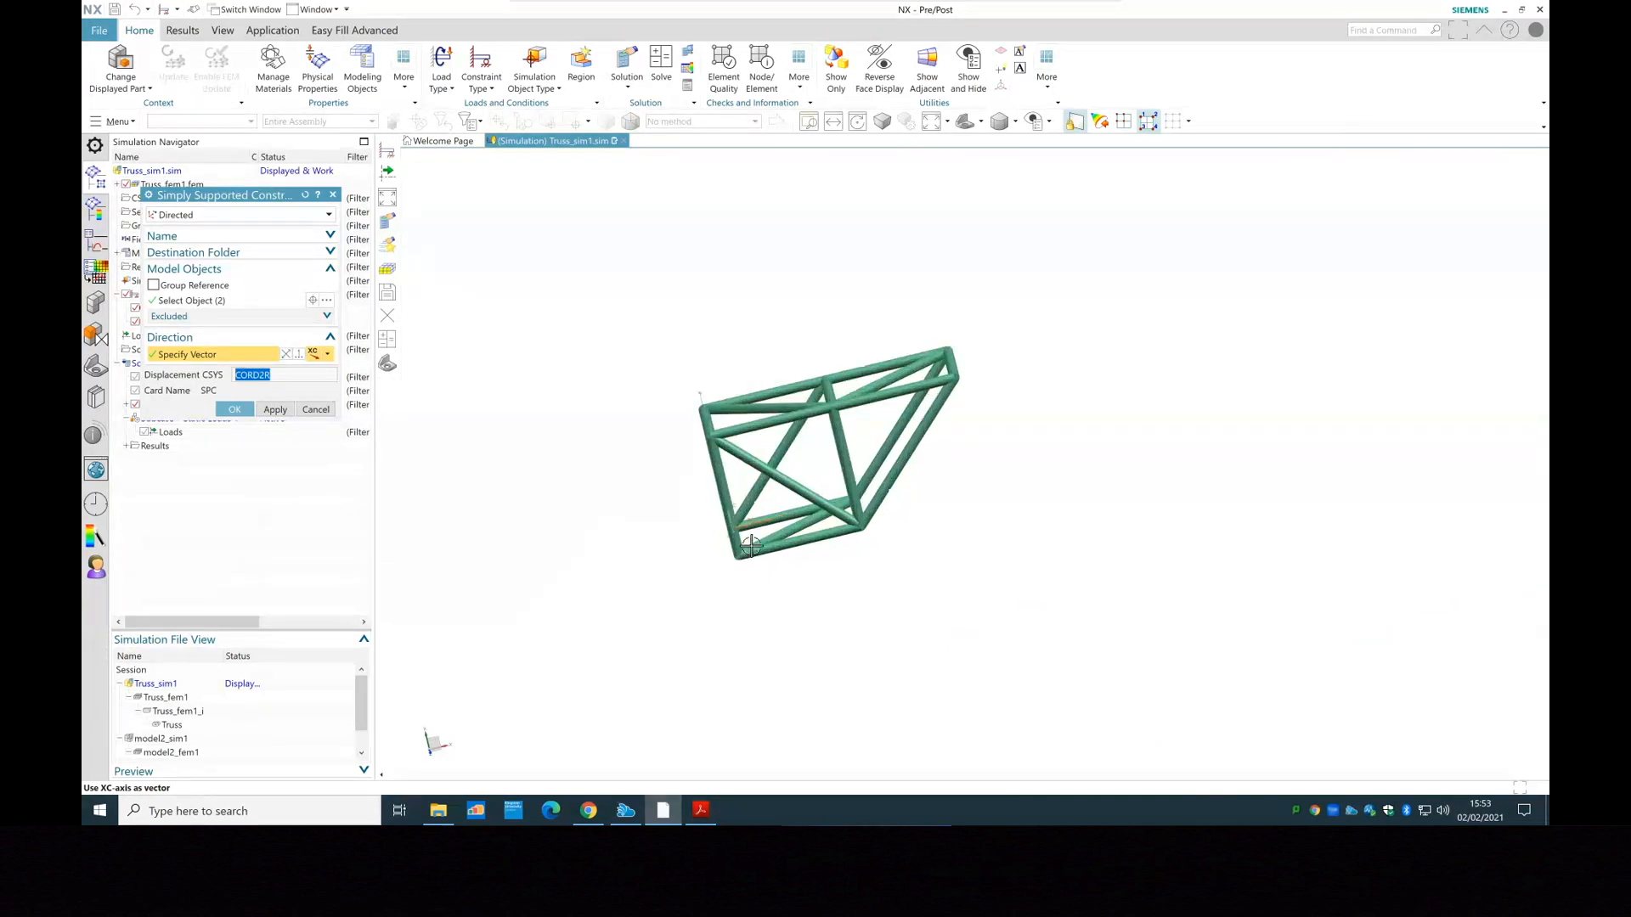
click(328, 355)
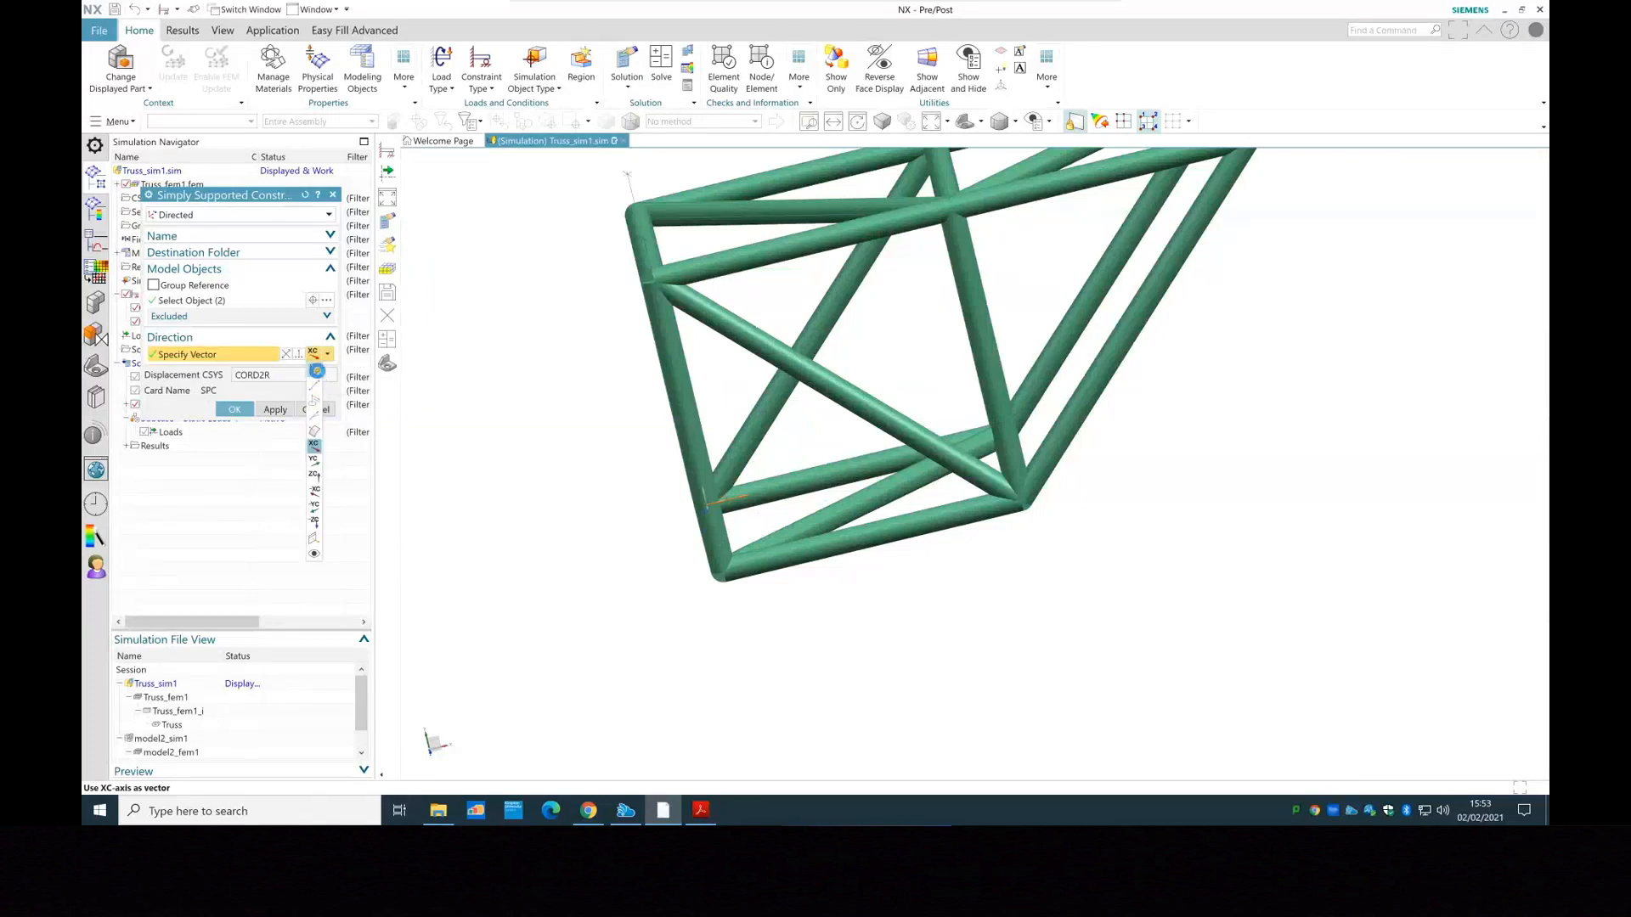
click(317, 371)
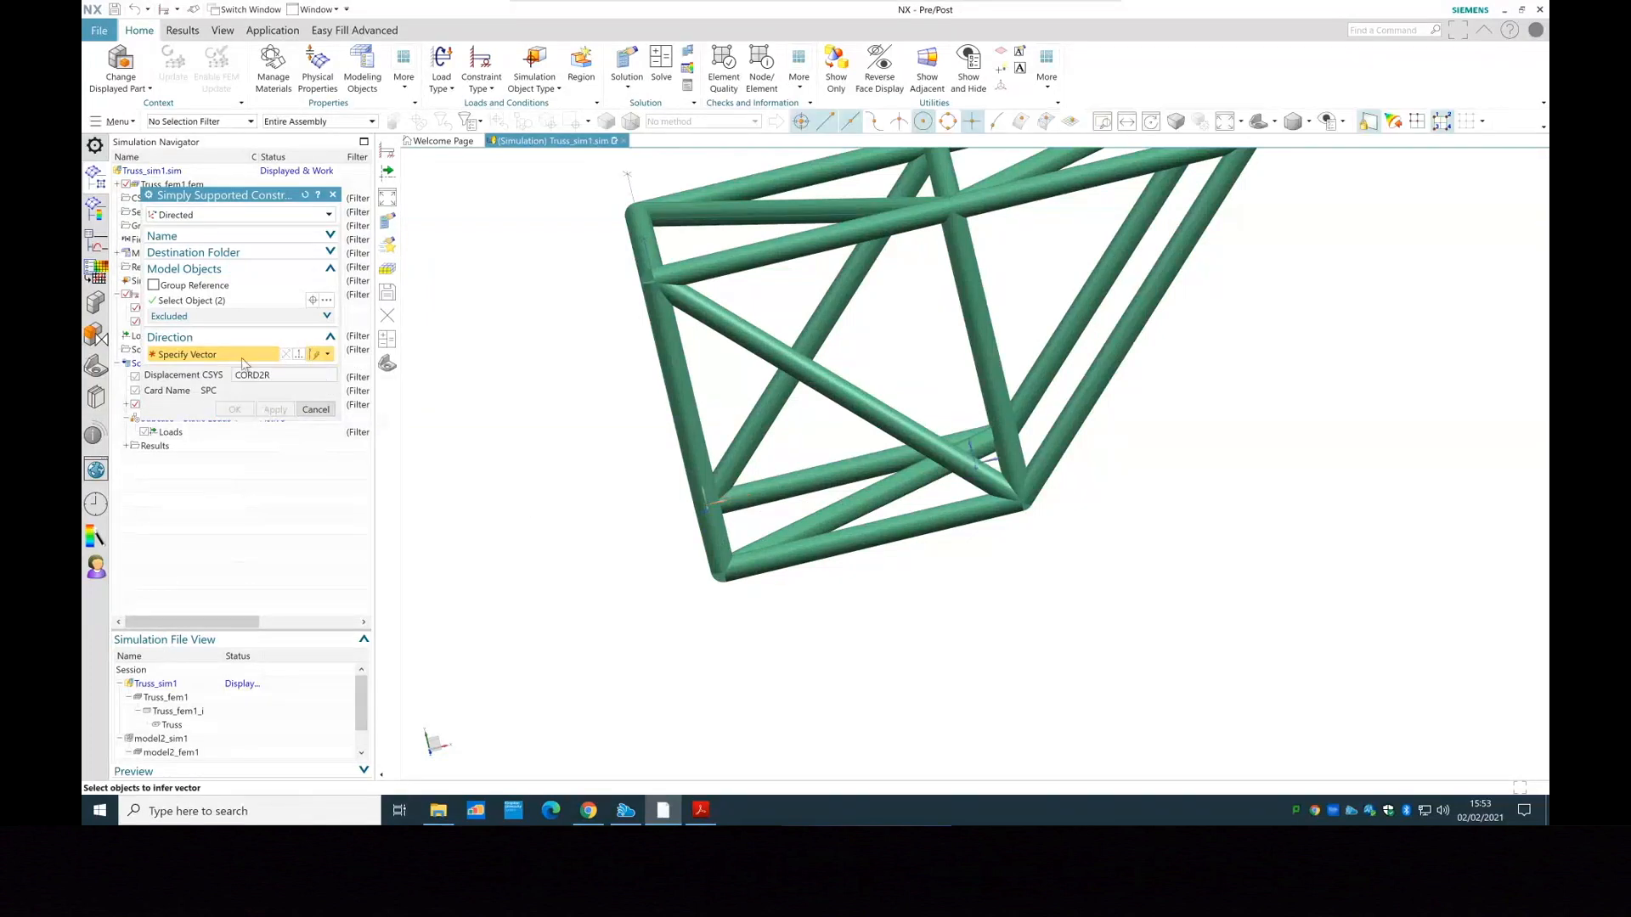
click(995, 460)
click(328, 356)
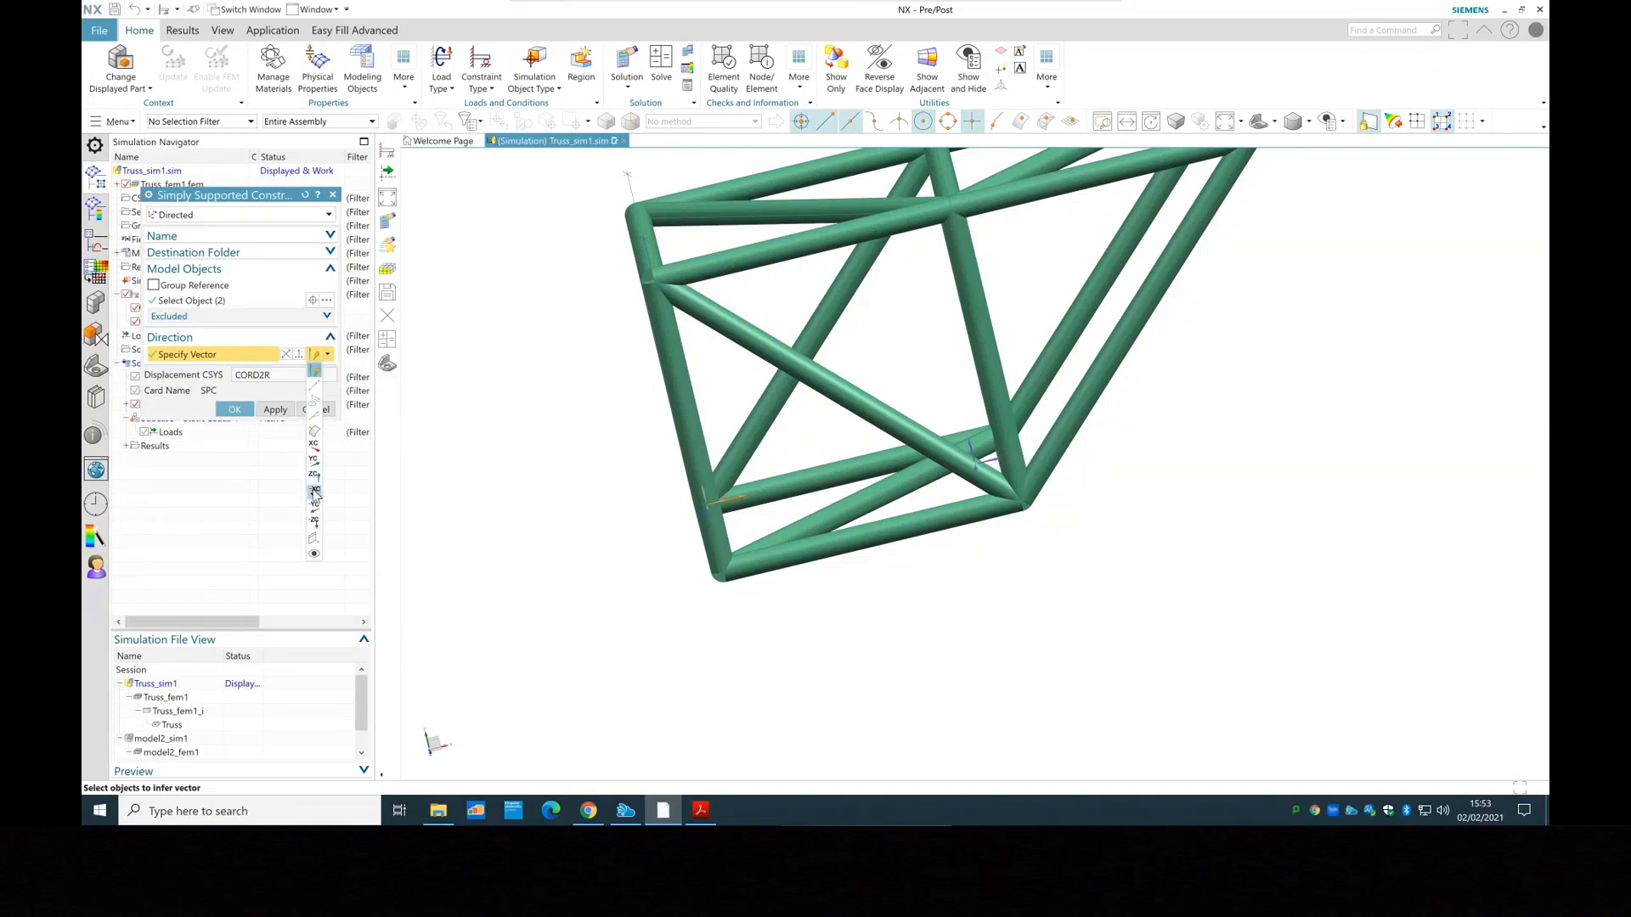
click(315, 446)
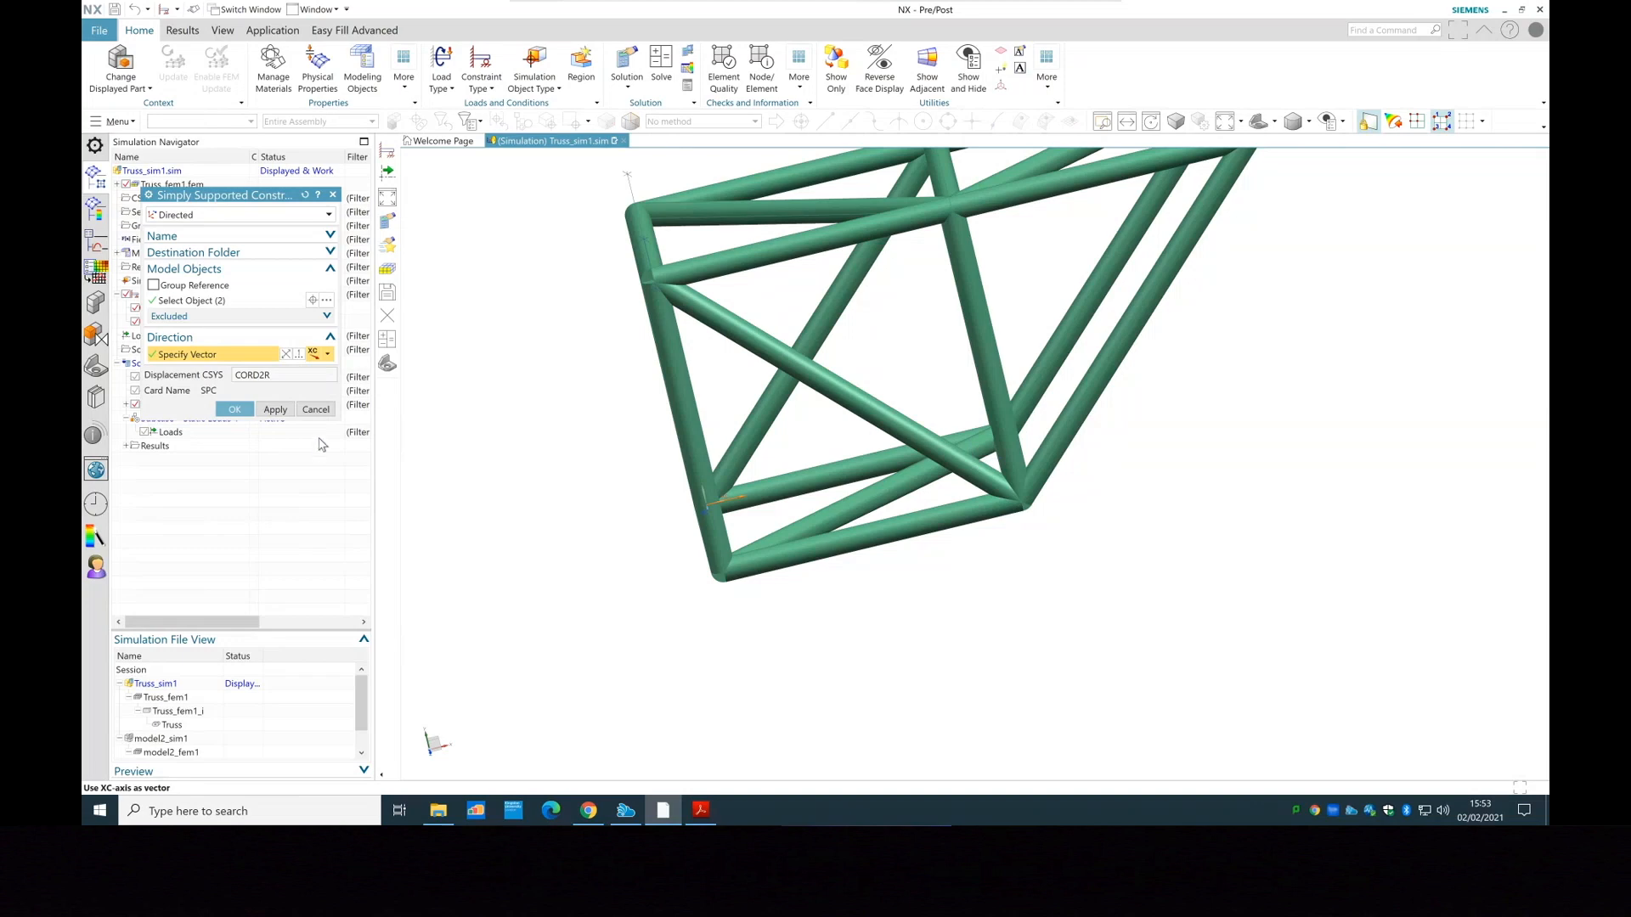
Define the constraint direction with an inferred vector from the coordinate-system axis and create the simply supported constraint
click(328, 355)
click(314, 371)
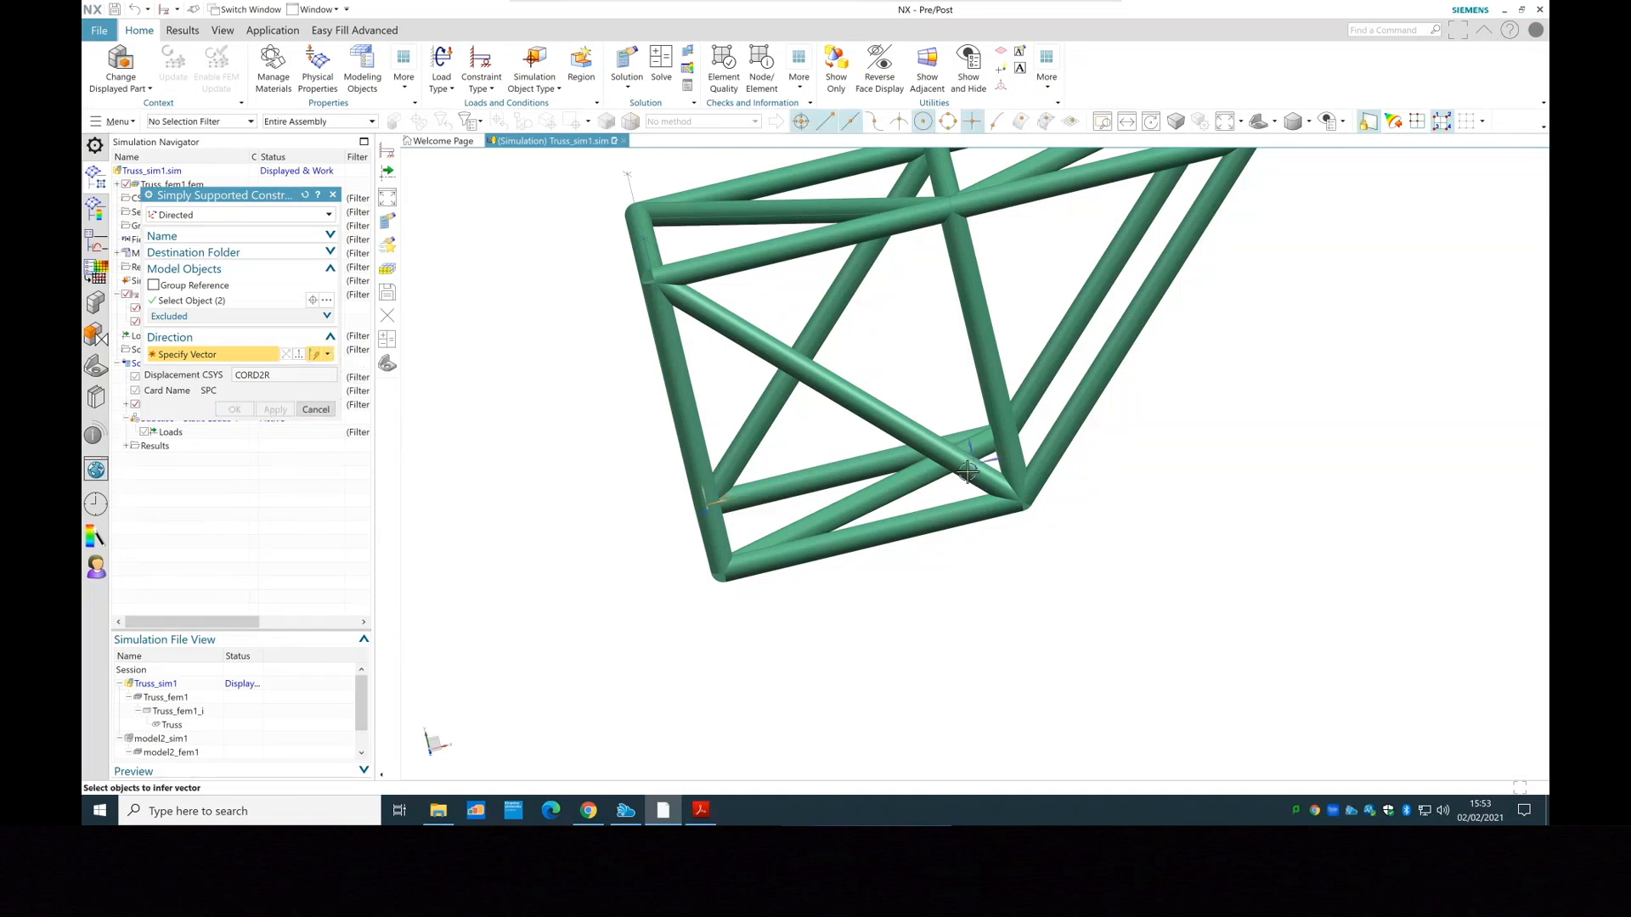
click(992, 459)
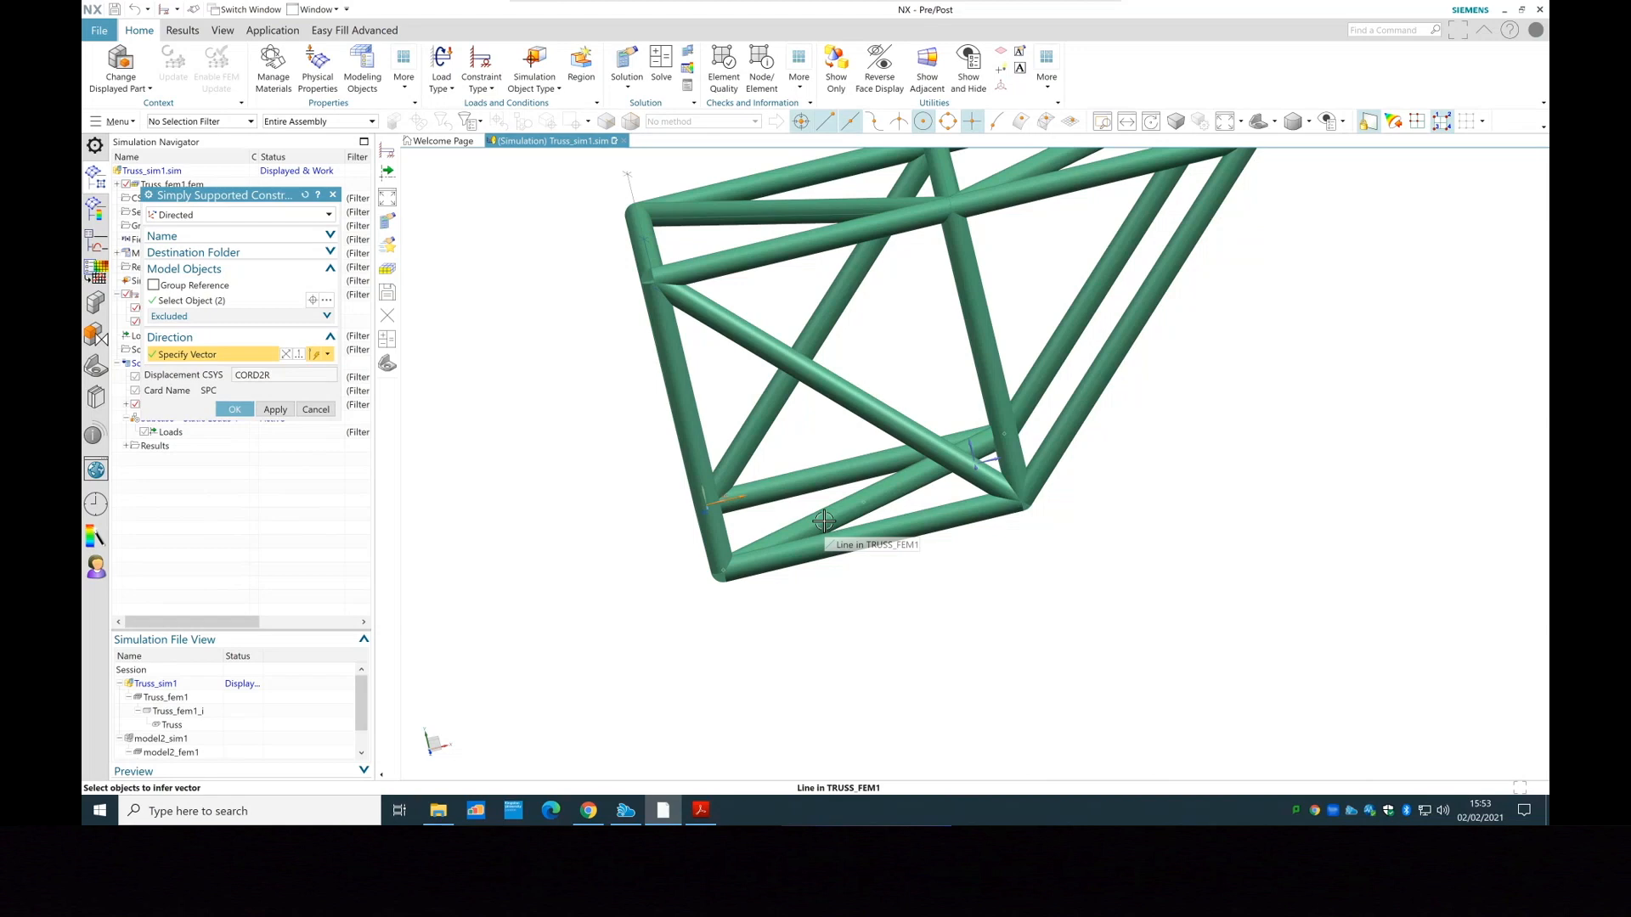
click(234, 410)
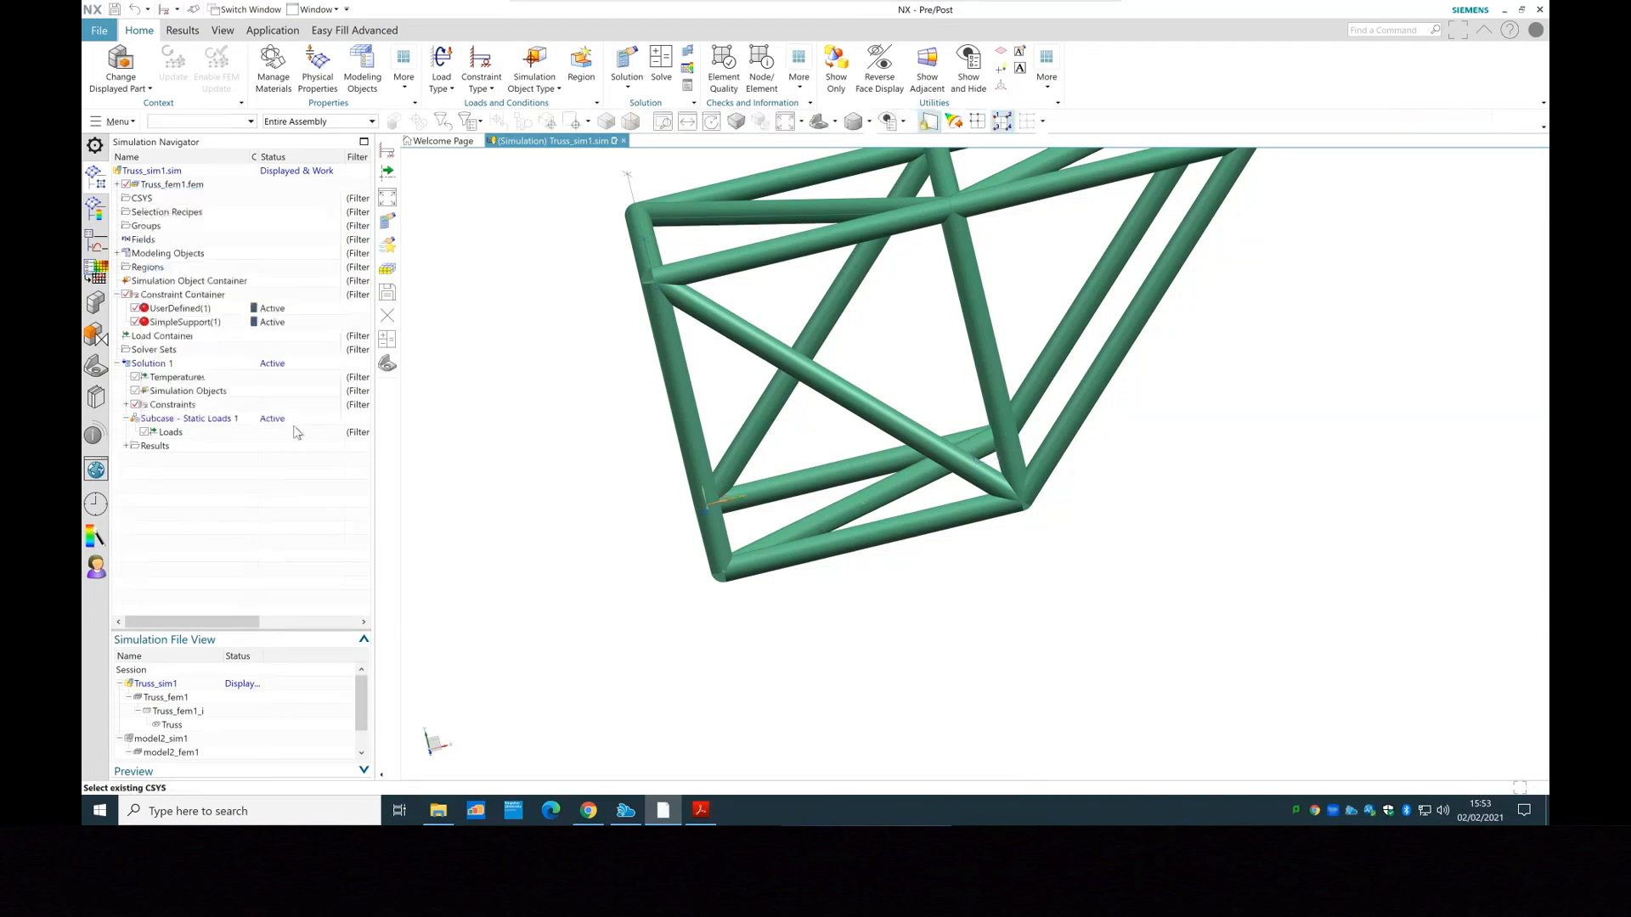
scroll(529, 521, down, 4)
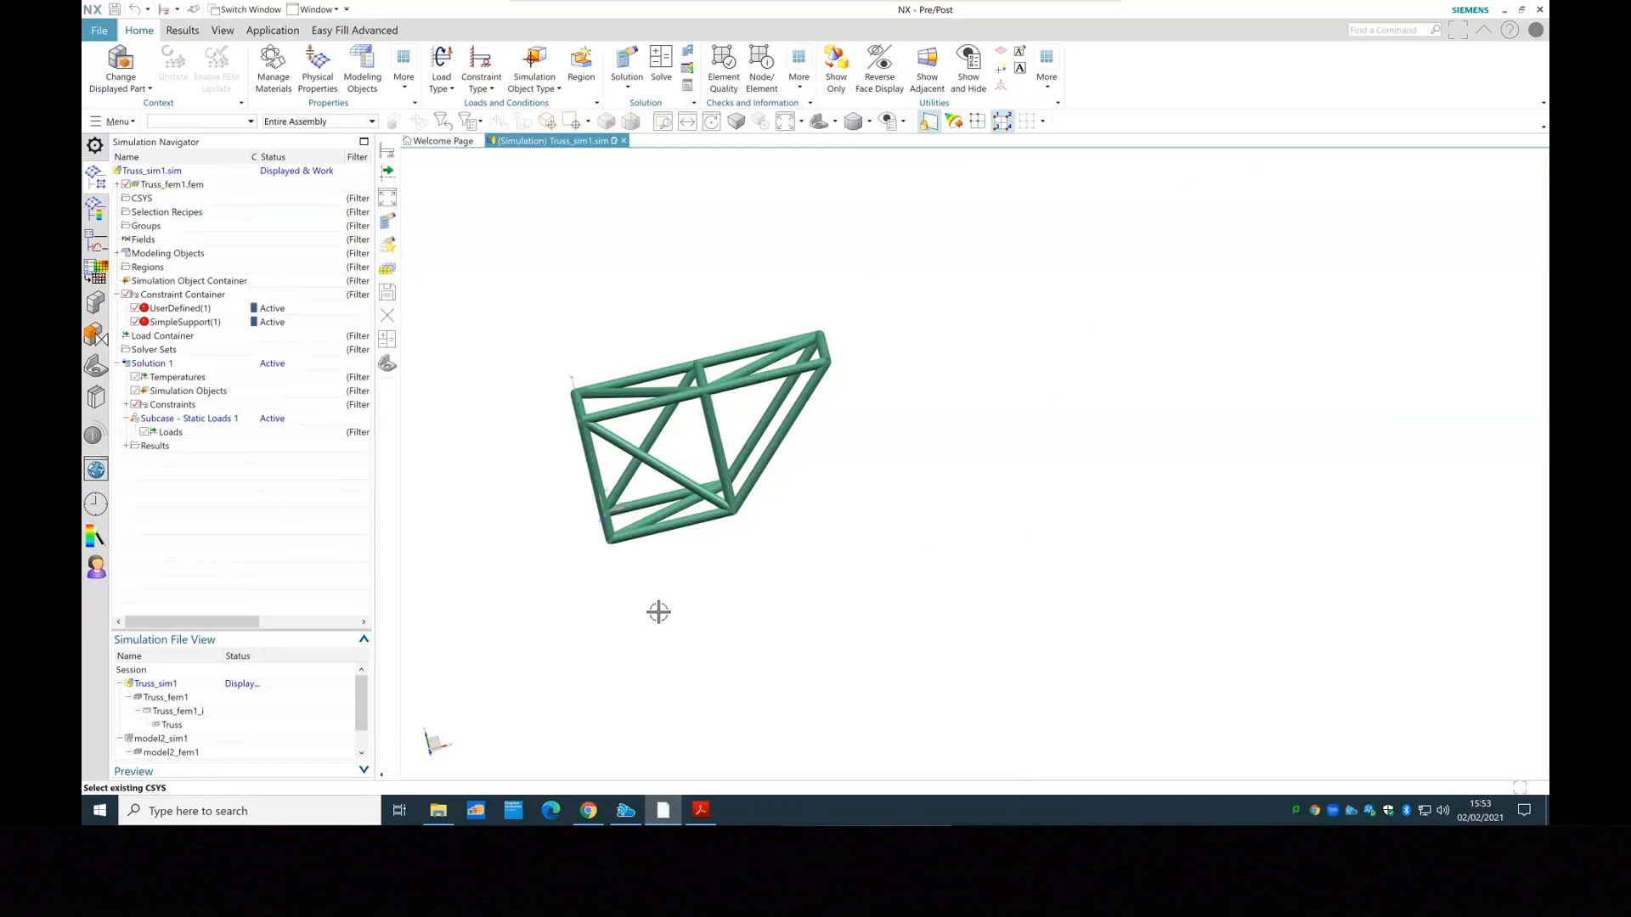
middle_drag(568, 609, 620, 590)
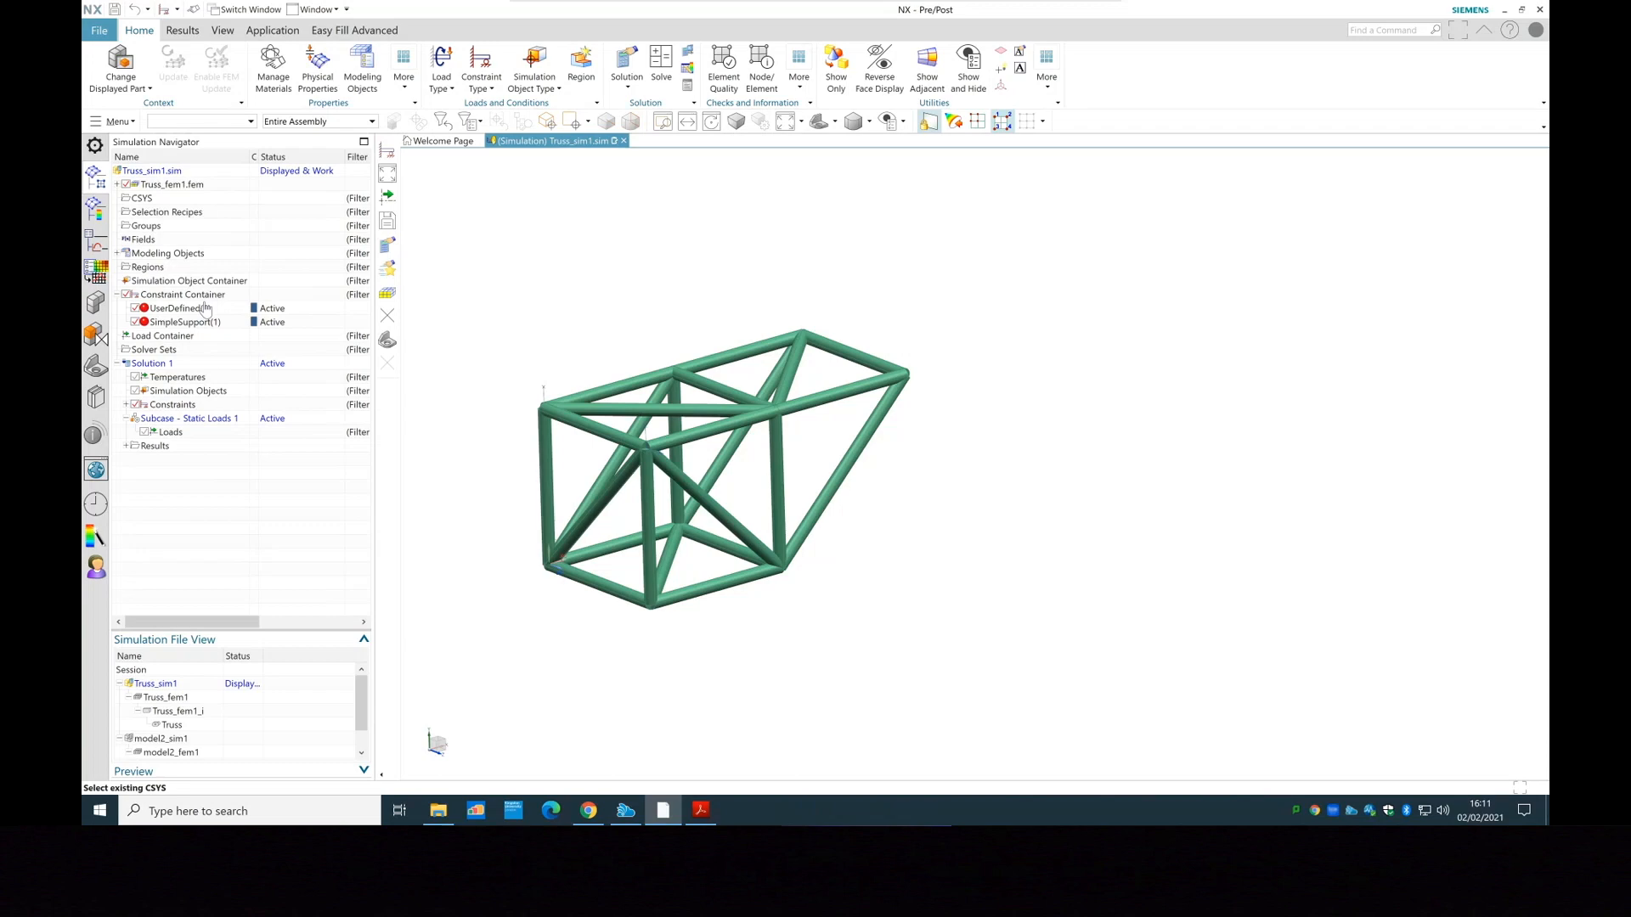
Check the truss load diagram in the Acrobat Reader tutorial, return to NX, and review the available load and constraint types
mouse_move(705, 817)
click(704, 817)
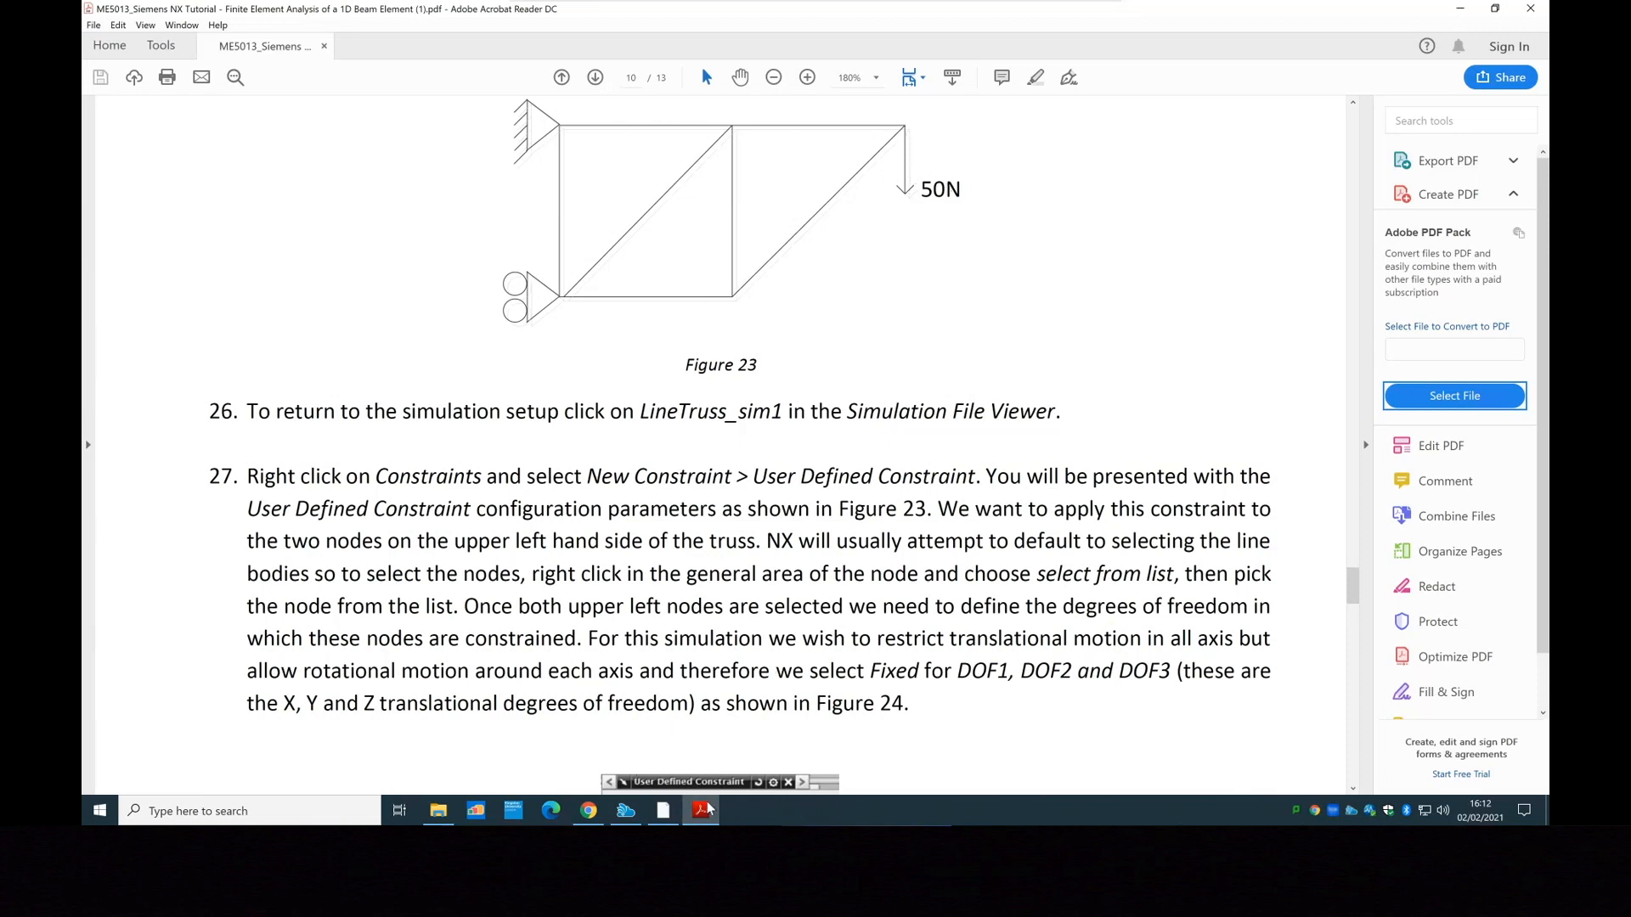
click(661, 813)
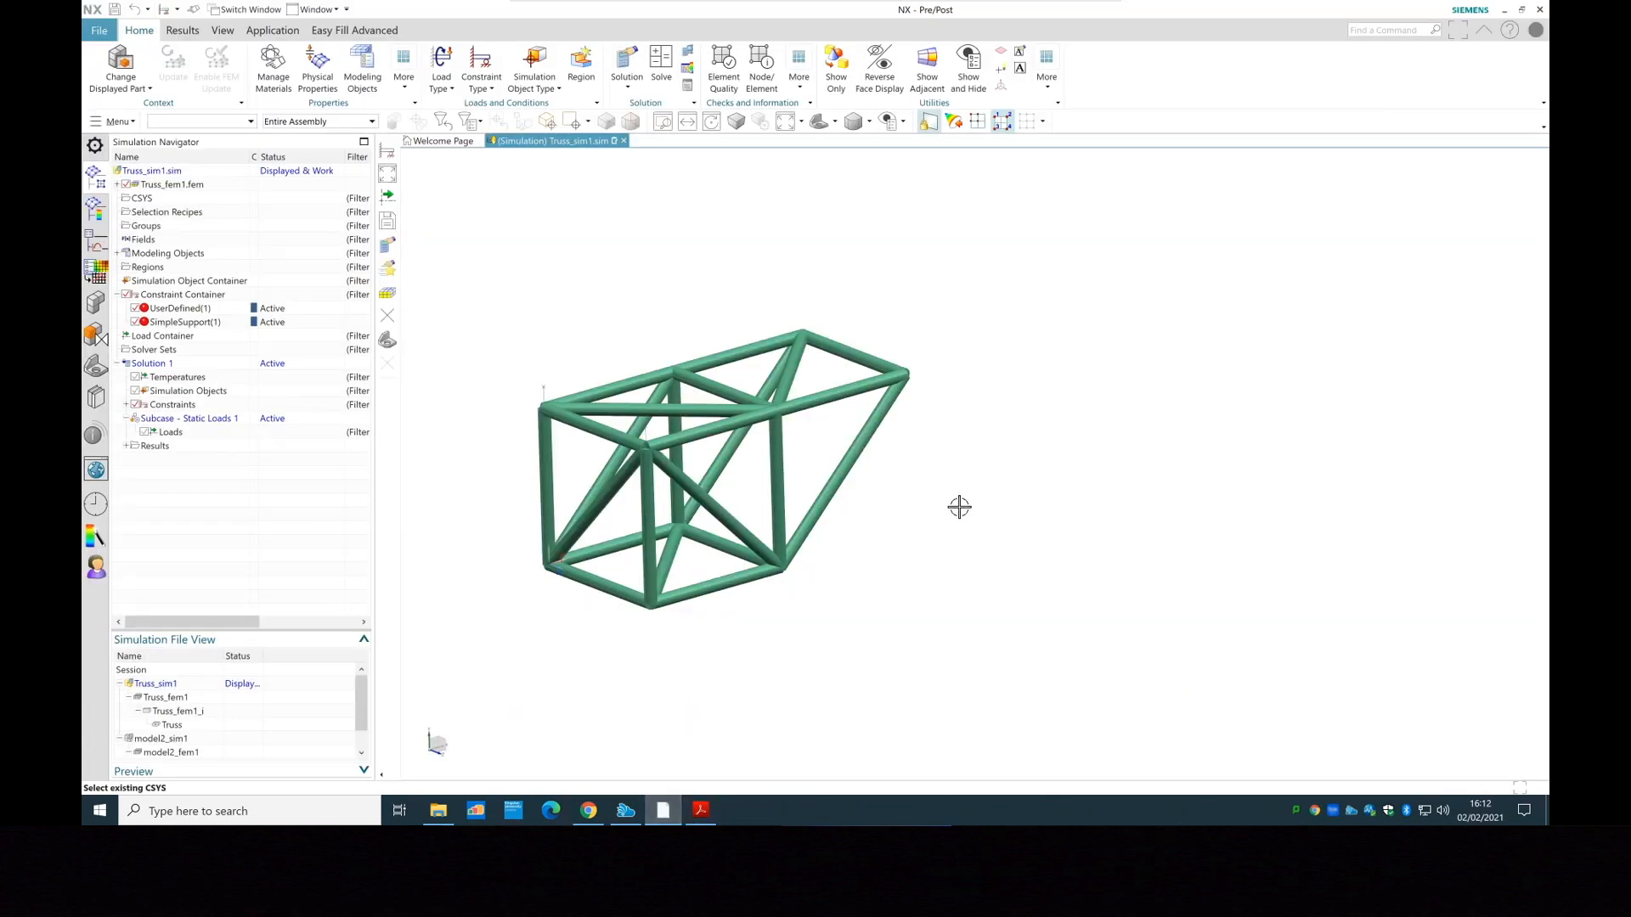
middle_drag(951, 400, 914, 415)
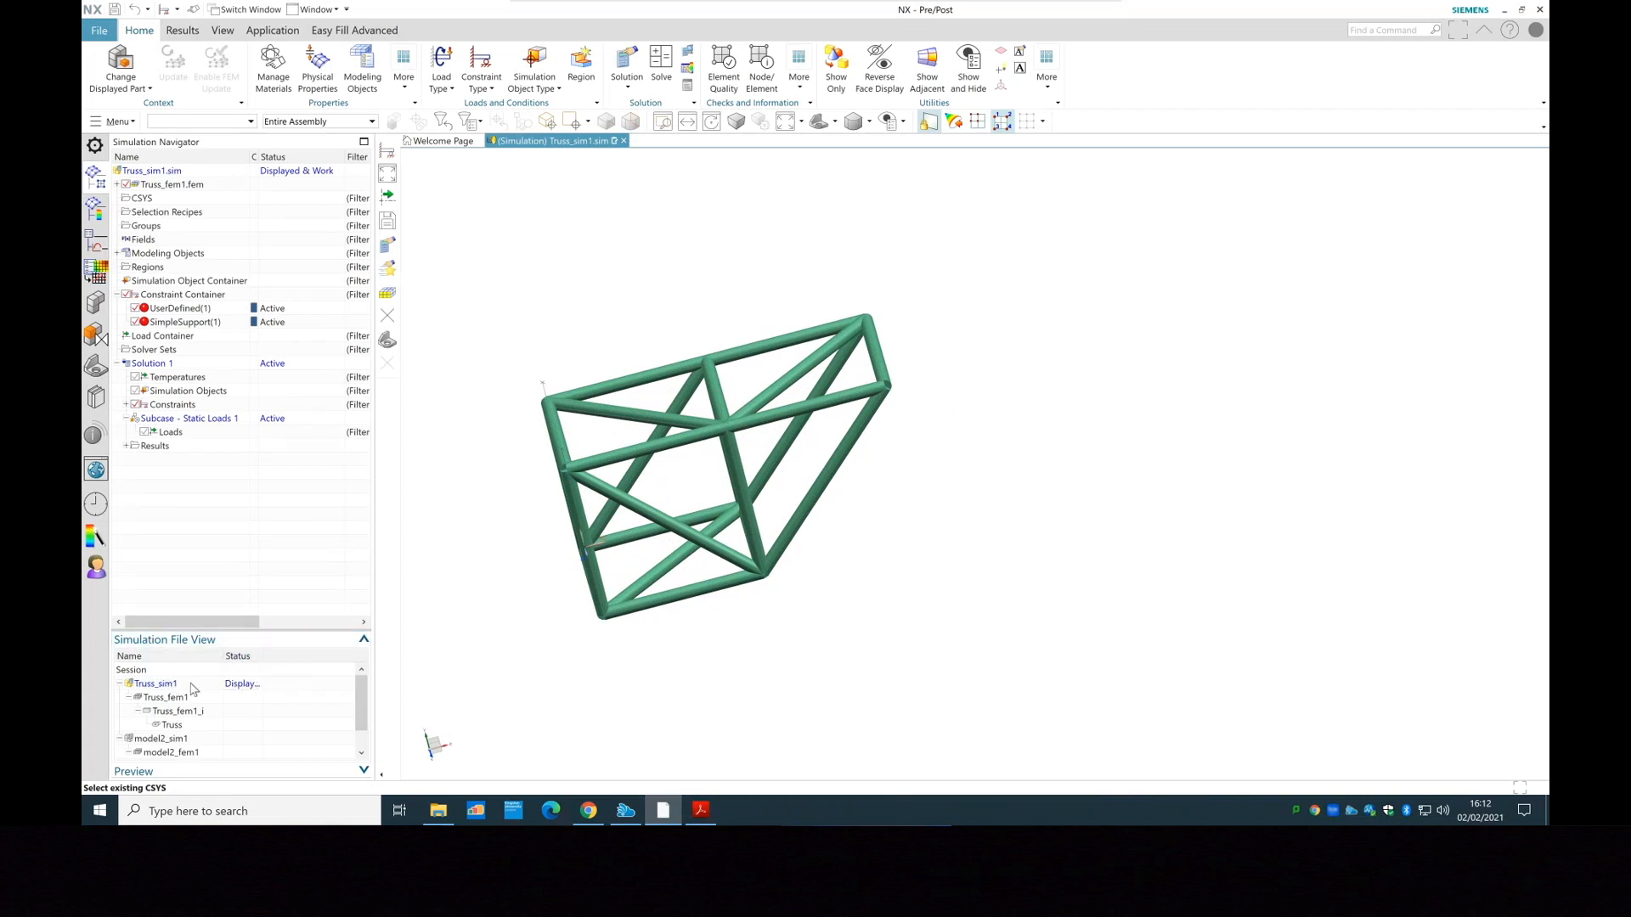
click(448, 89)
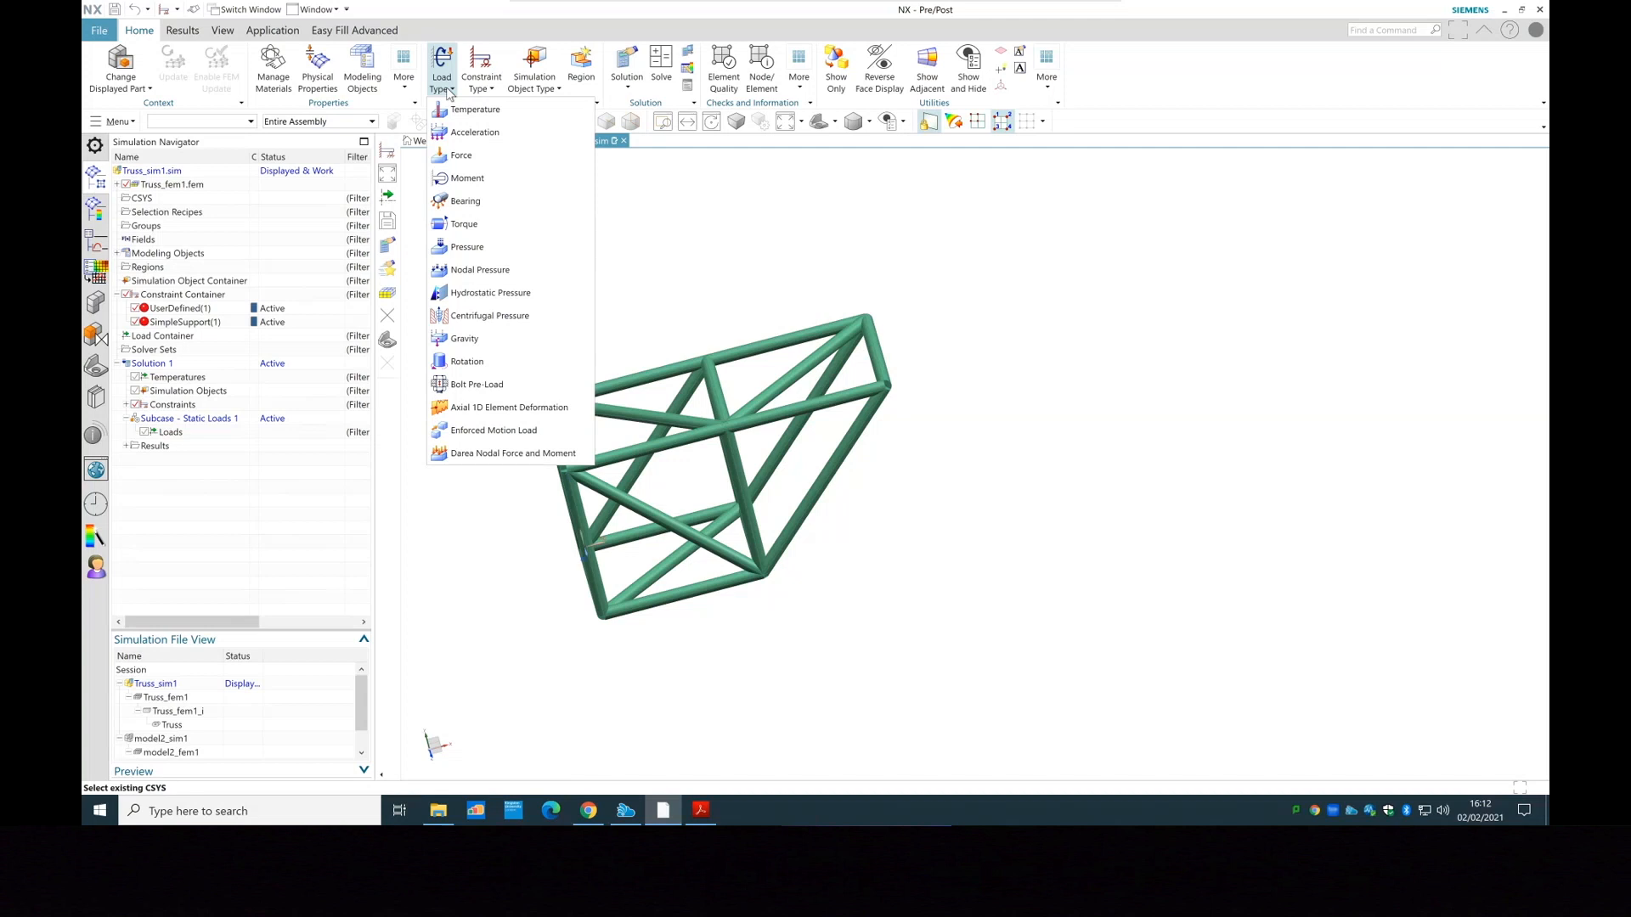
click(491, 90)
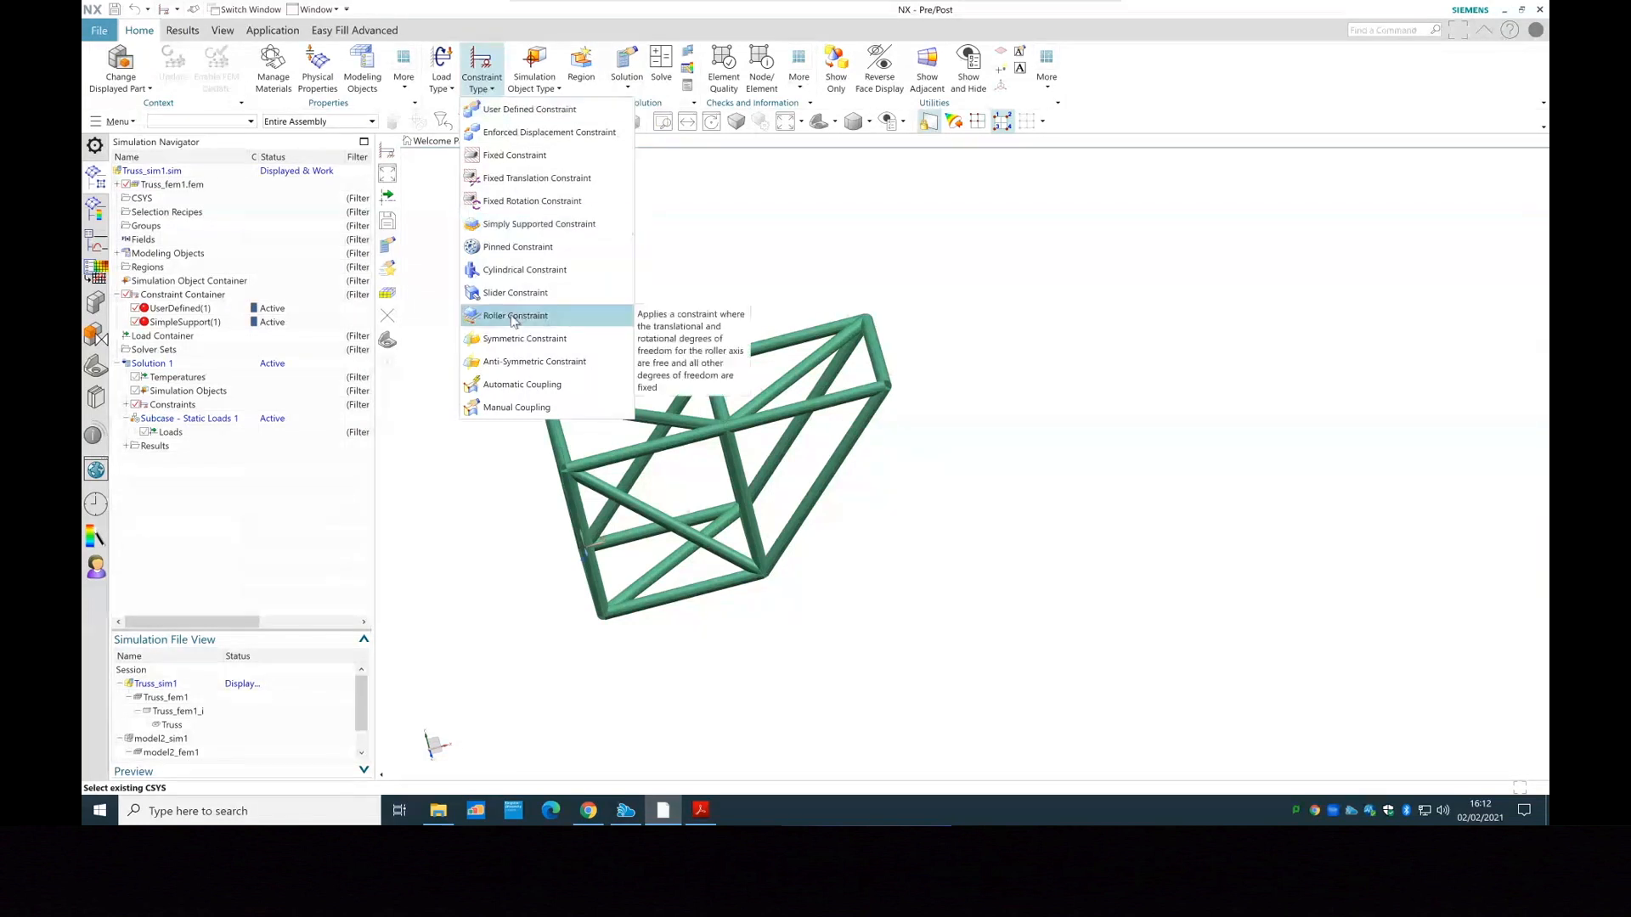
Start a magnitude-and-direction force load and select the first node at the truss's overhanging tip, with selection limited to nodes
click(431, 88)
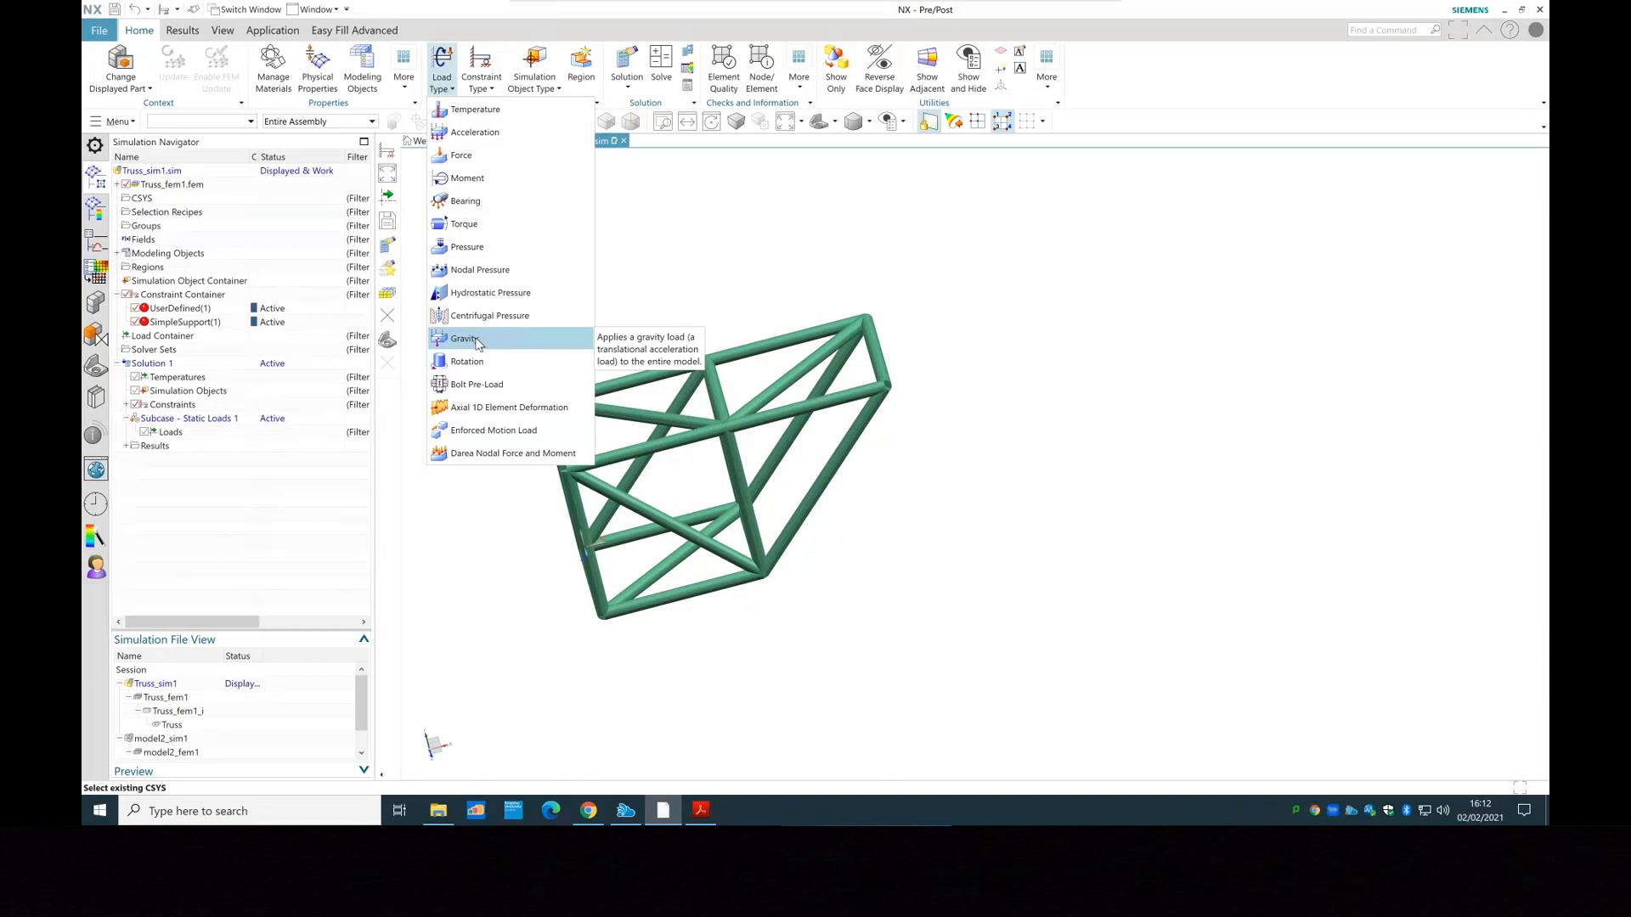
click(490, 164)
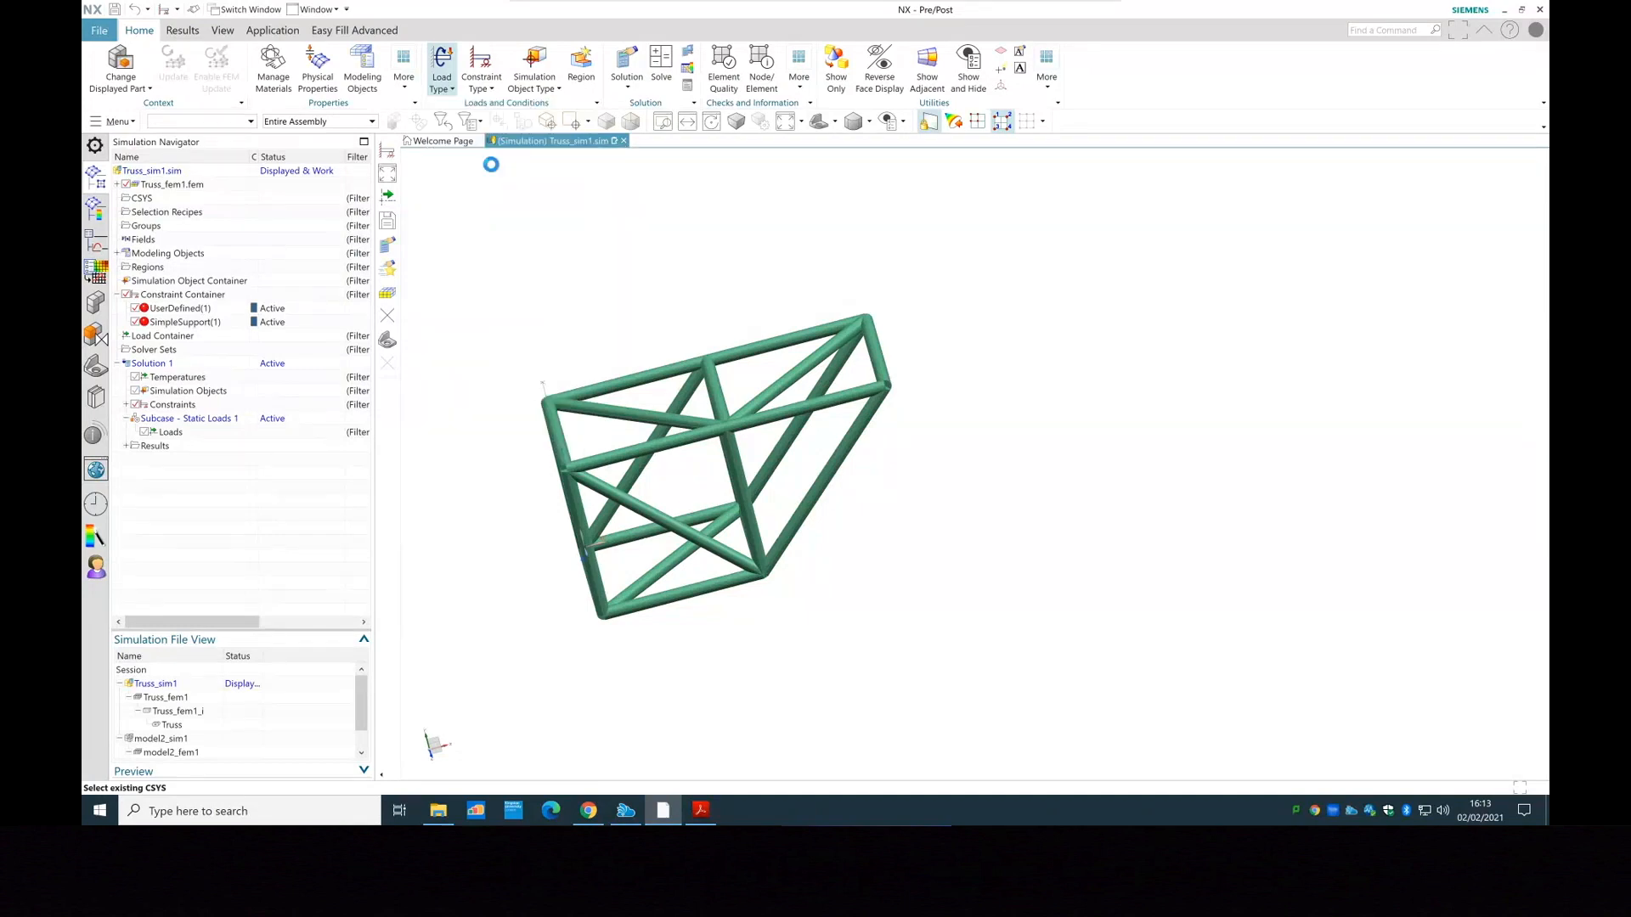
middle_drag(972, 418, 938, 450)
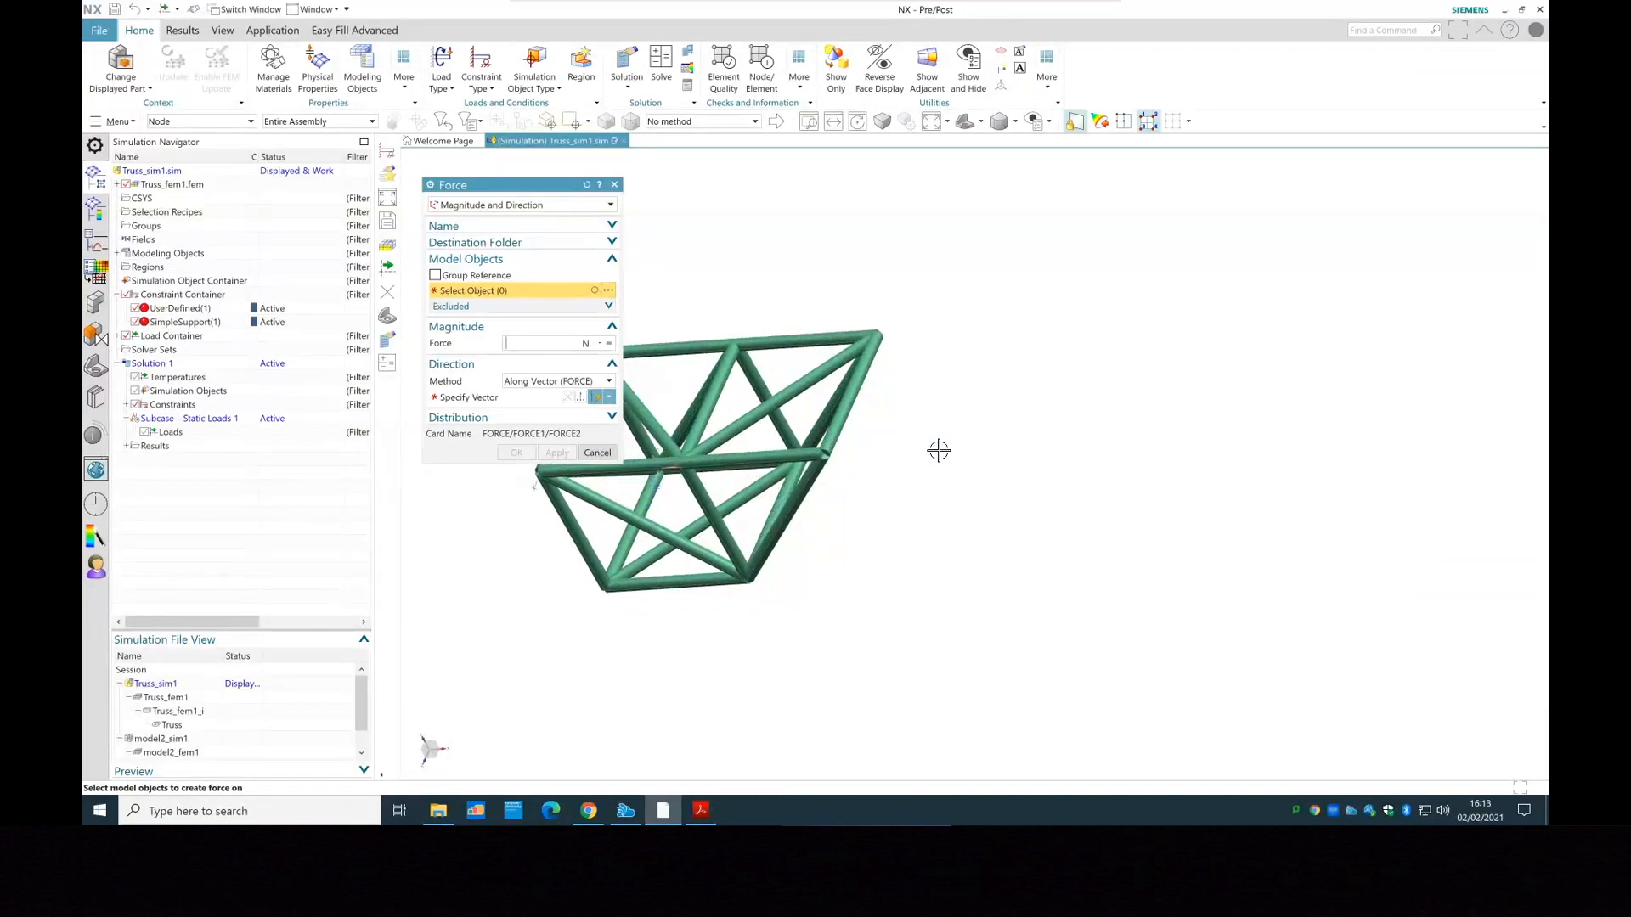
click(226, 125)
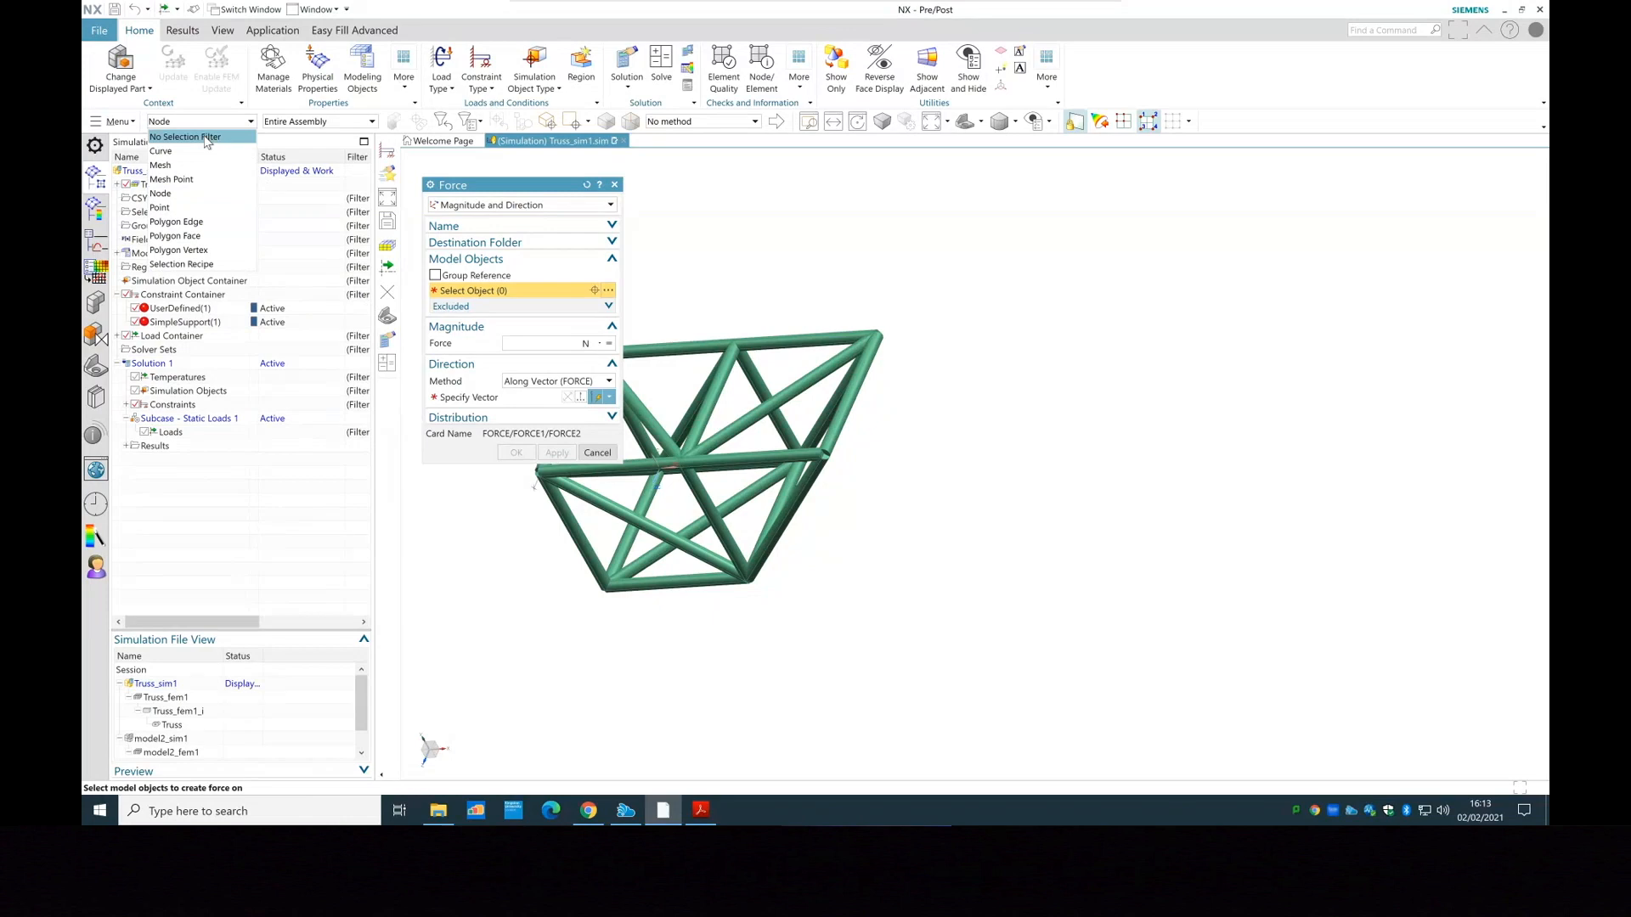
click(189, 195)
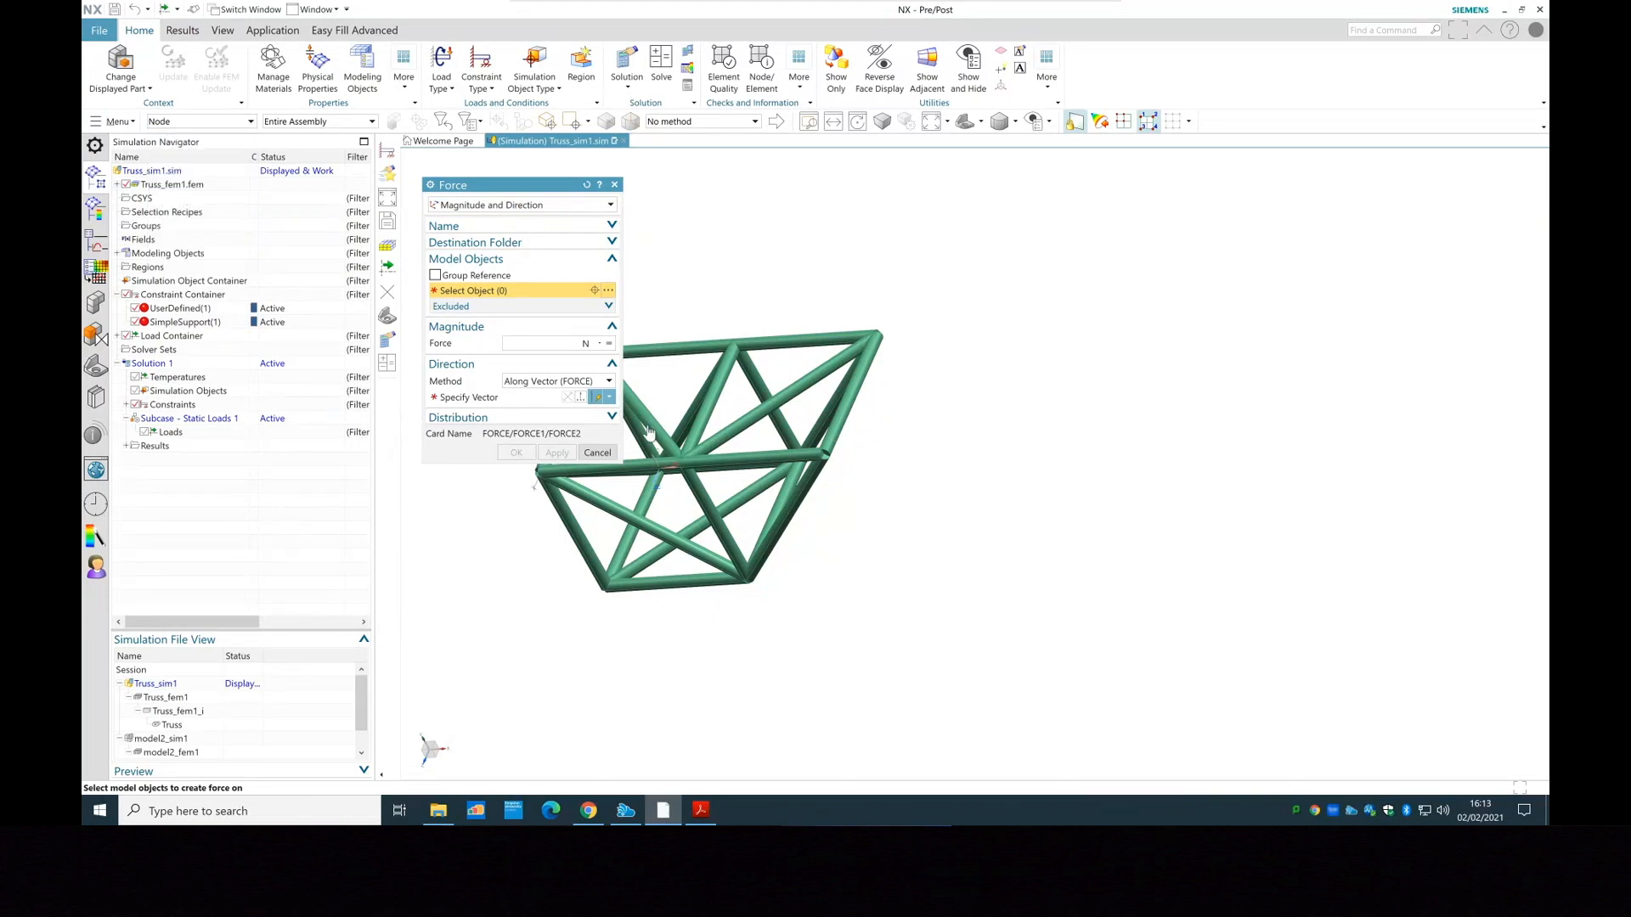
scroll(800, 486, down, 6)
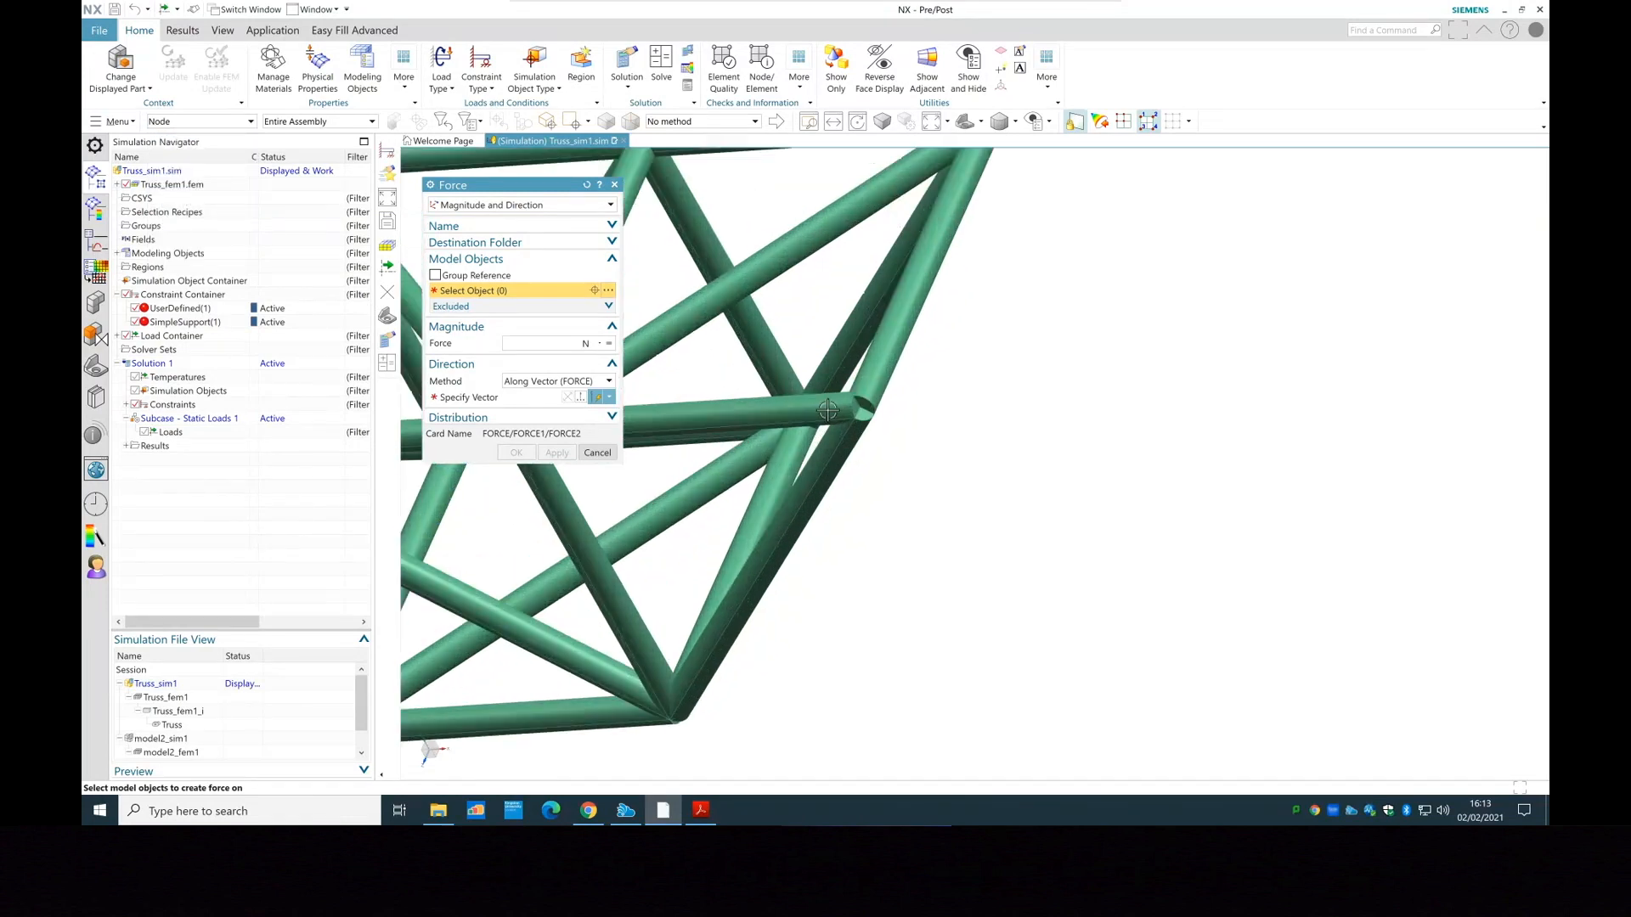
click(888, 411)
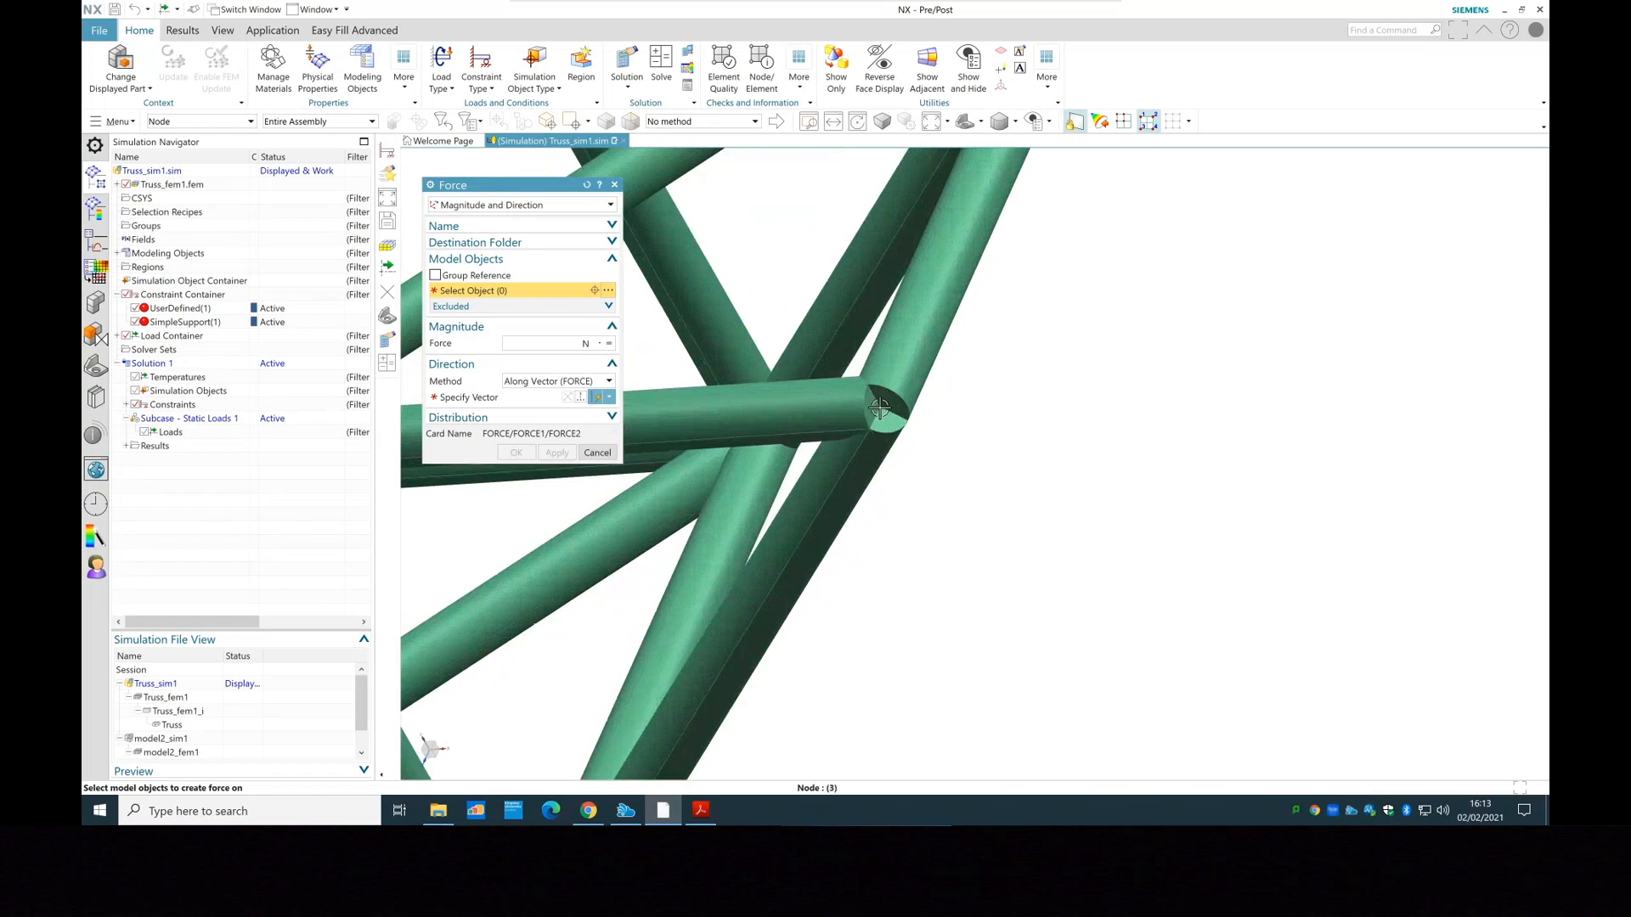
Add the second node at the truss's overhanging tip to the force's selection
scroll(1136, 365, up, 6)
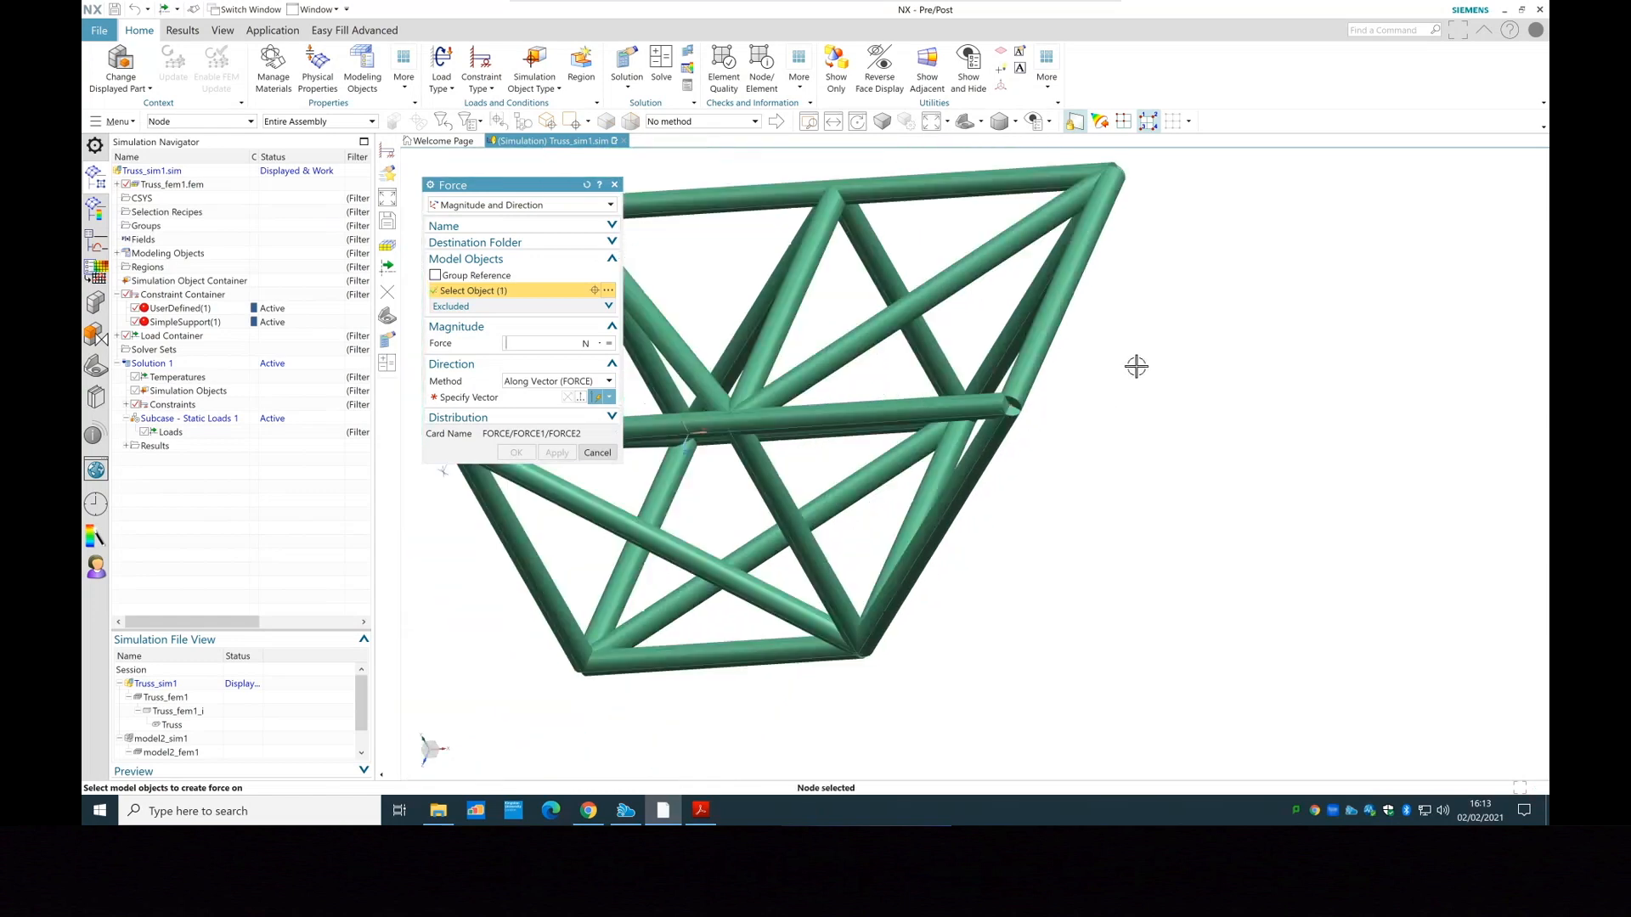
middle_drag(1176, 277, 798, 426)
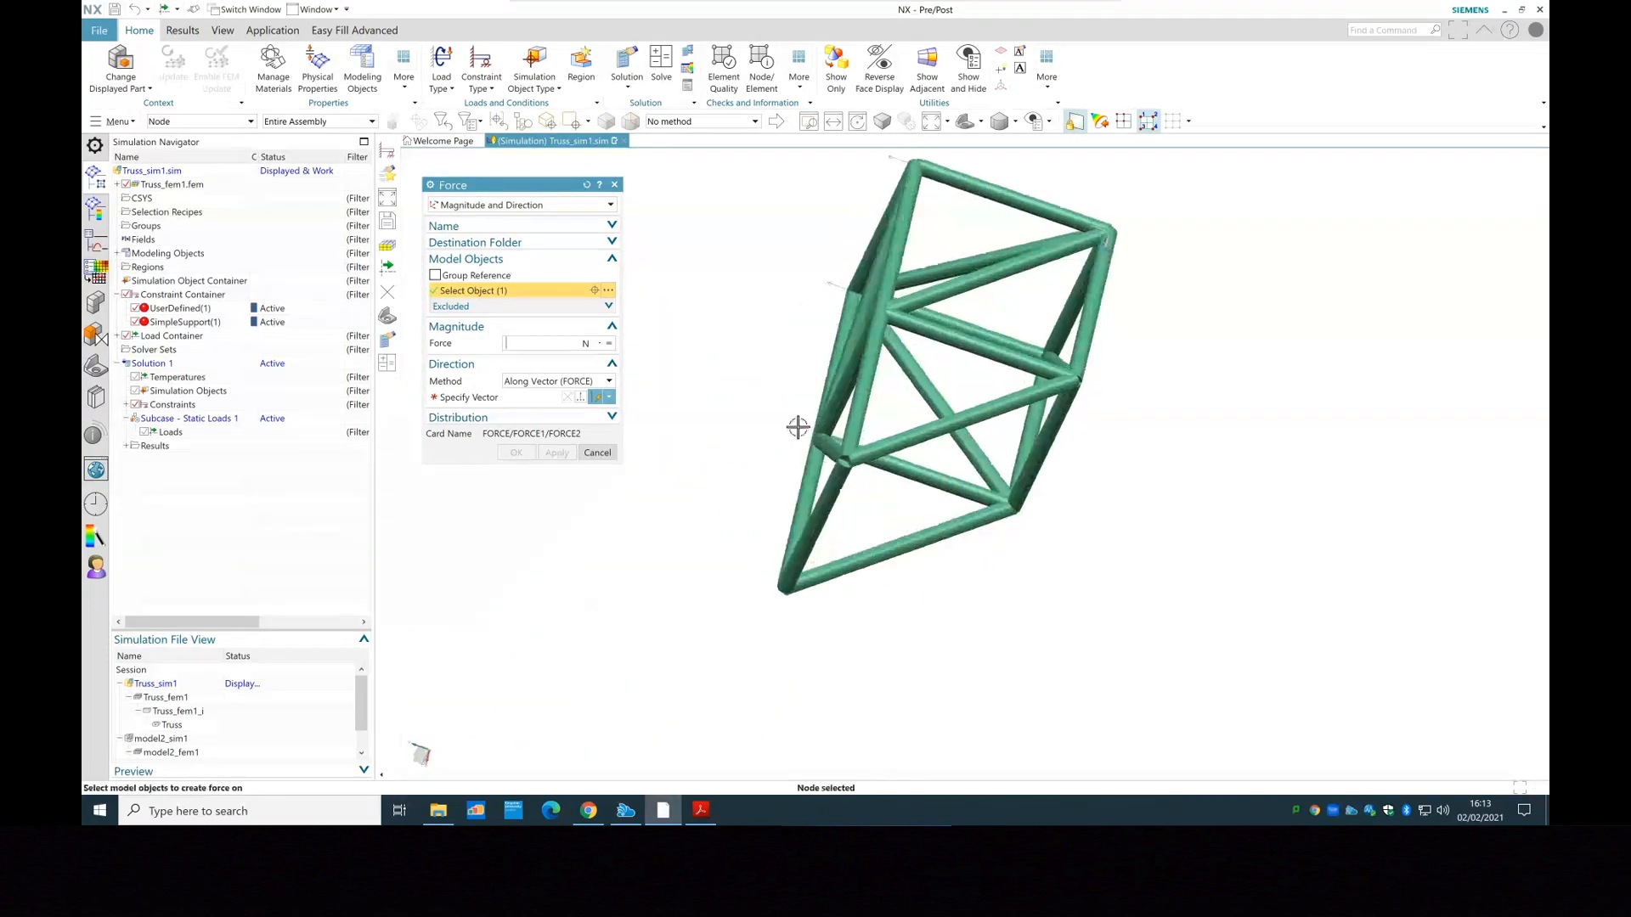
scroll(843, 457, down, 2)
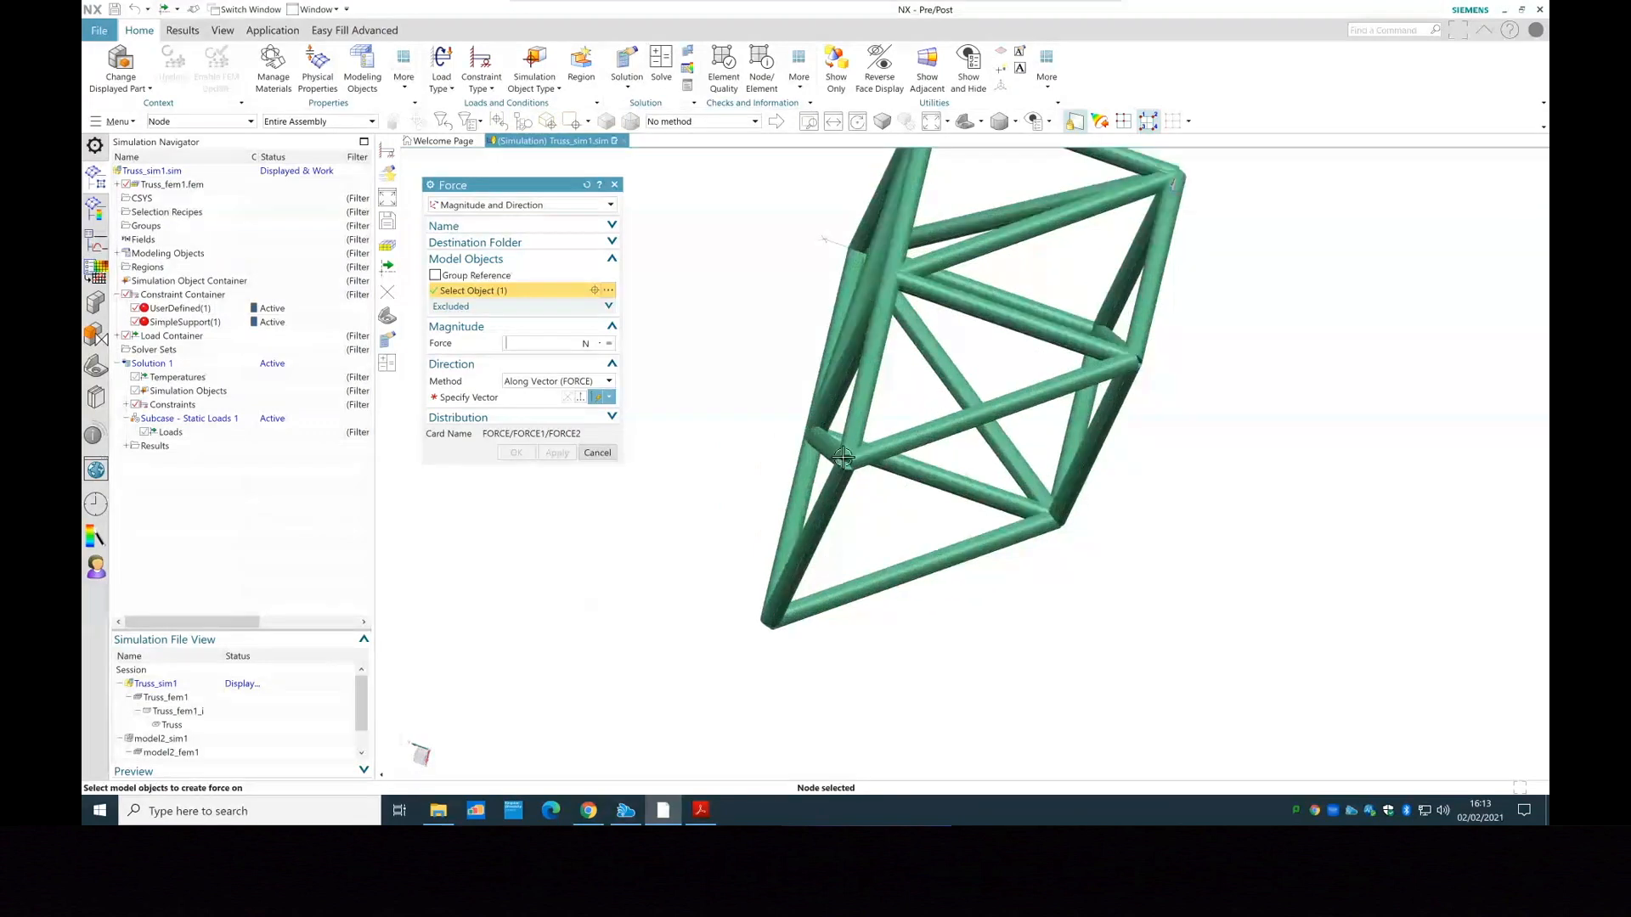
scroll(843, 457, down, 3)
click(864, 483)
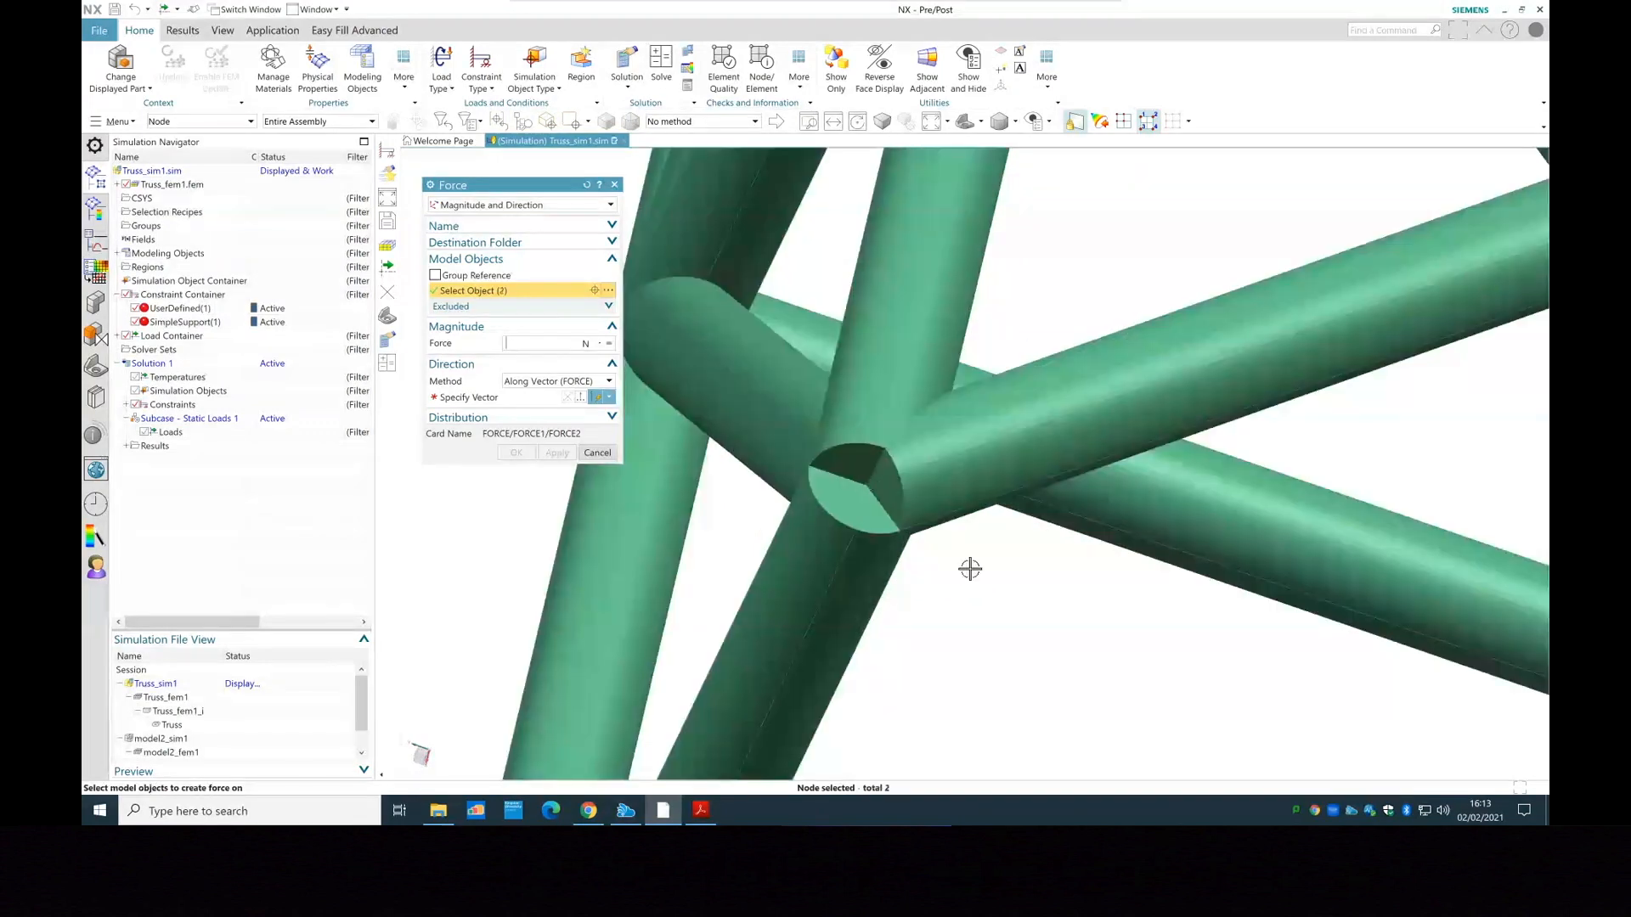
Set the force magnitude to 50 N and infer its direction vector from the coordinate system's Y-axis
scroll(970, 568, up, 2)
scroll(945, 566, up, 4)
middle_drag(859, 488, 898, 450)
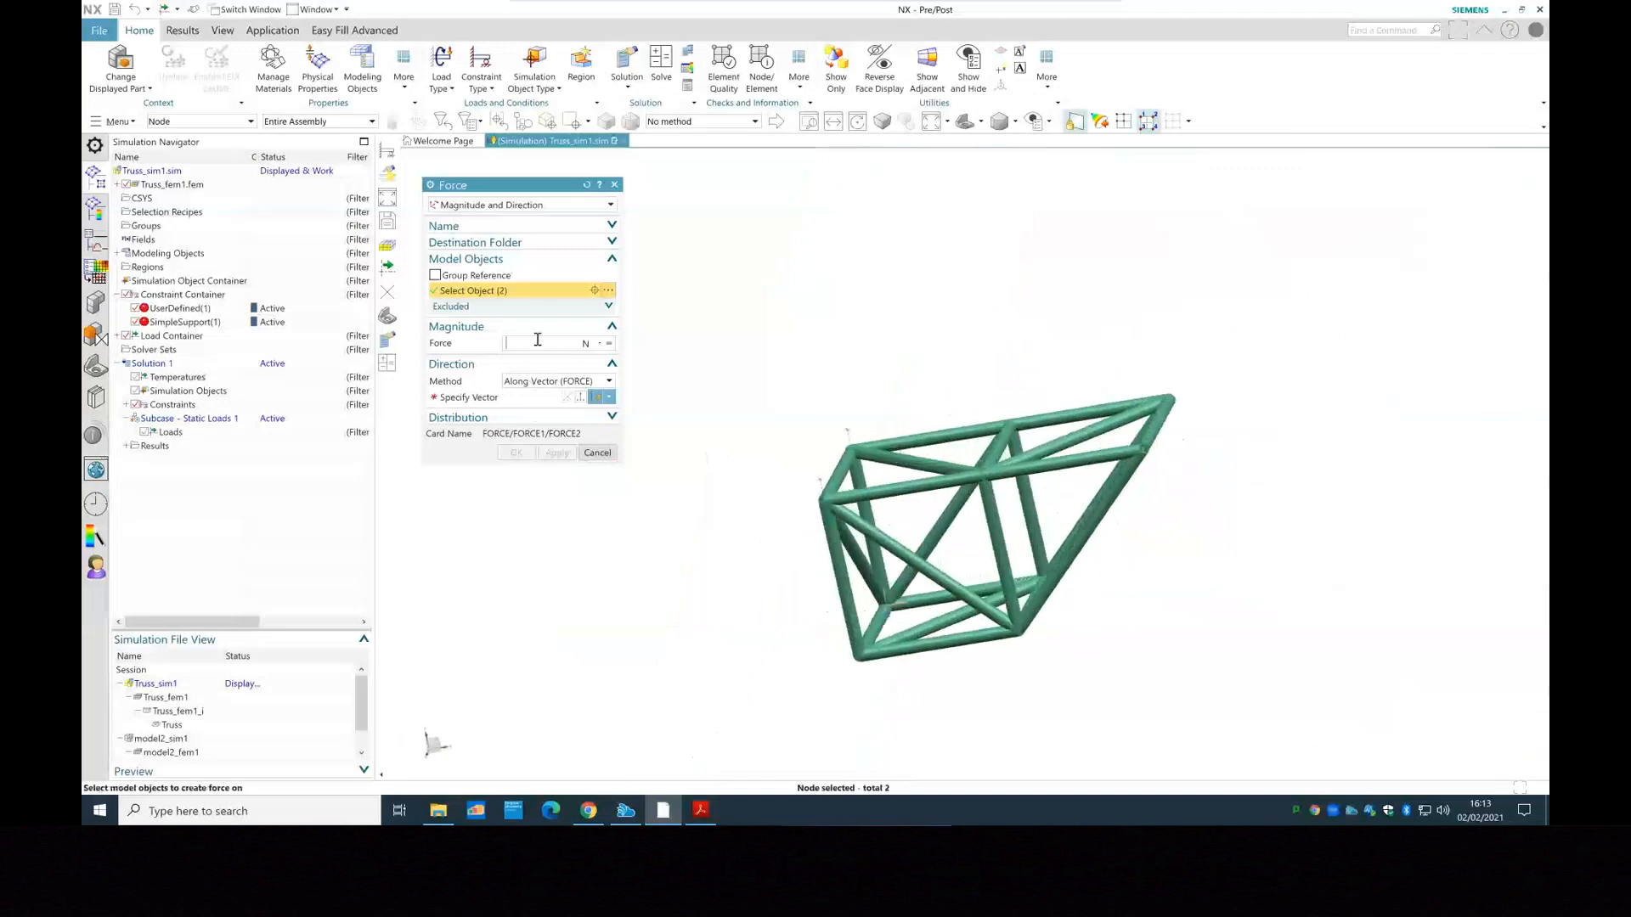
text(50)
click(499, 399)
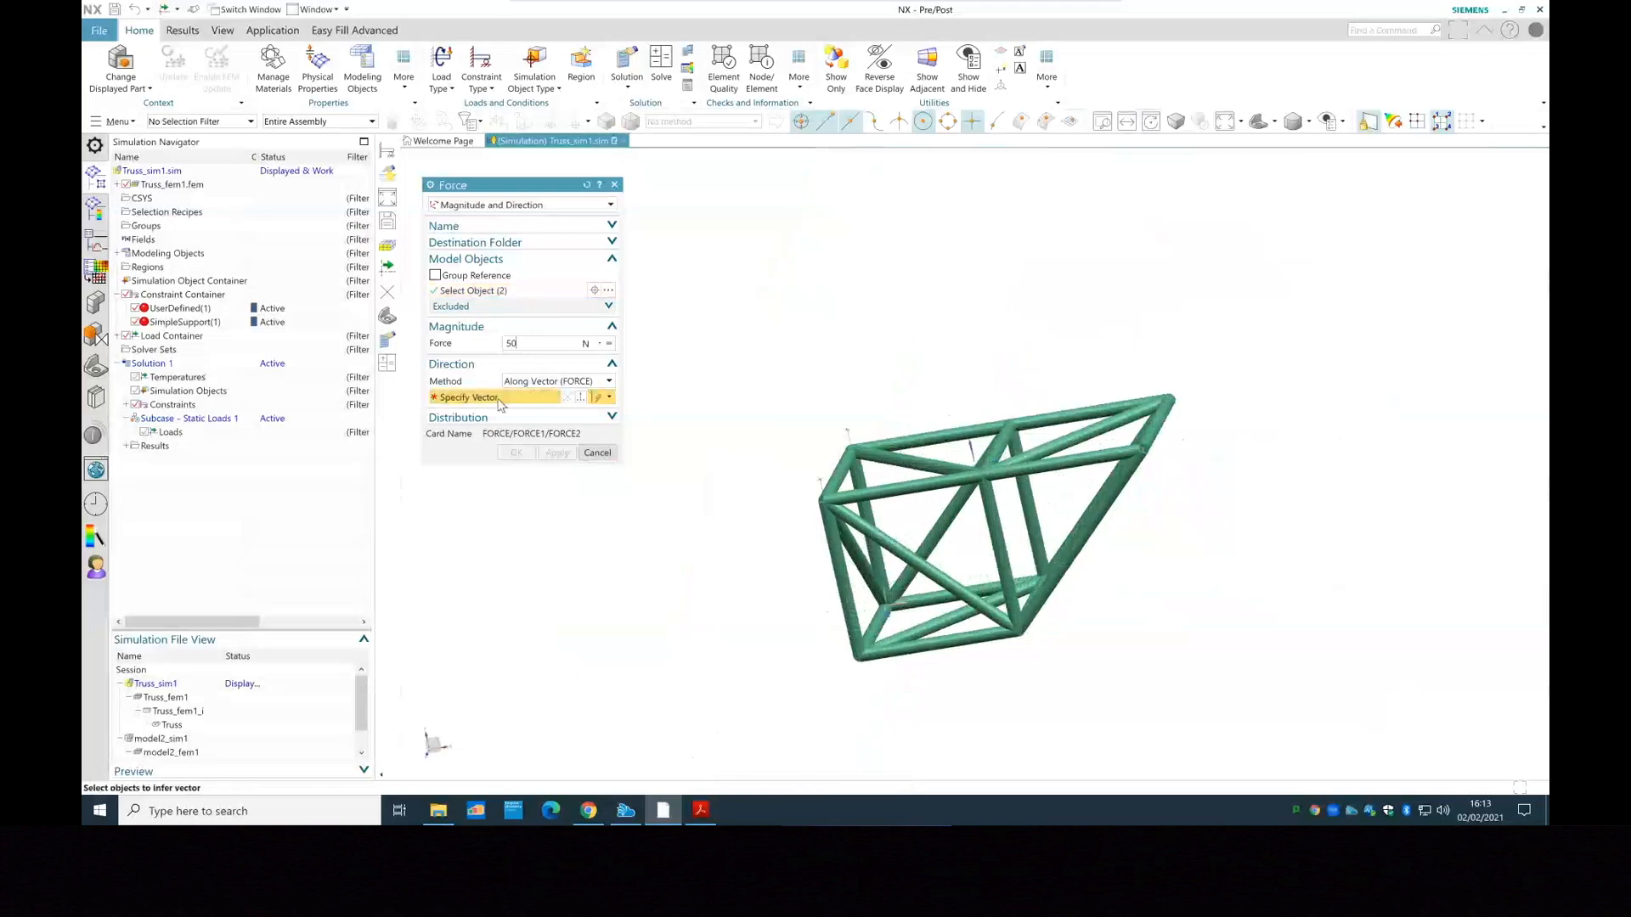
click(971, 451)
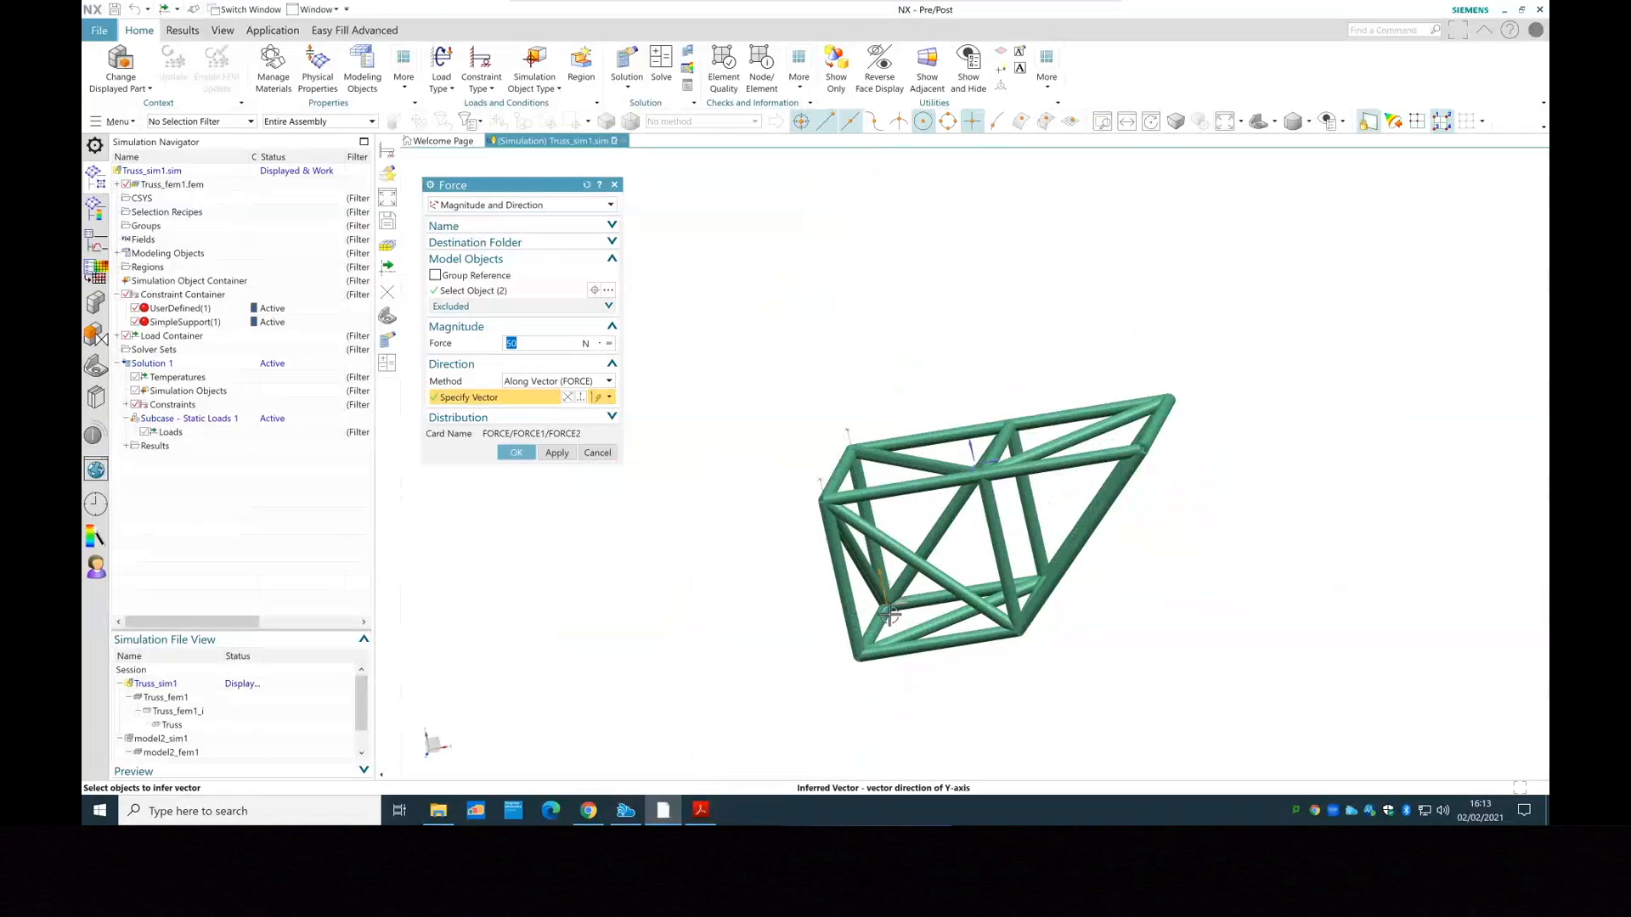
Reverse the force vector to point downward, create the load, and check its arrows at the truss tip
click(568, 398)
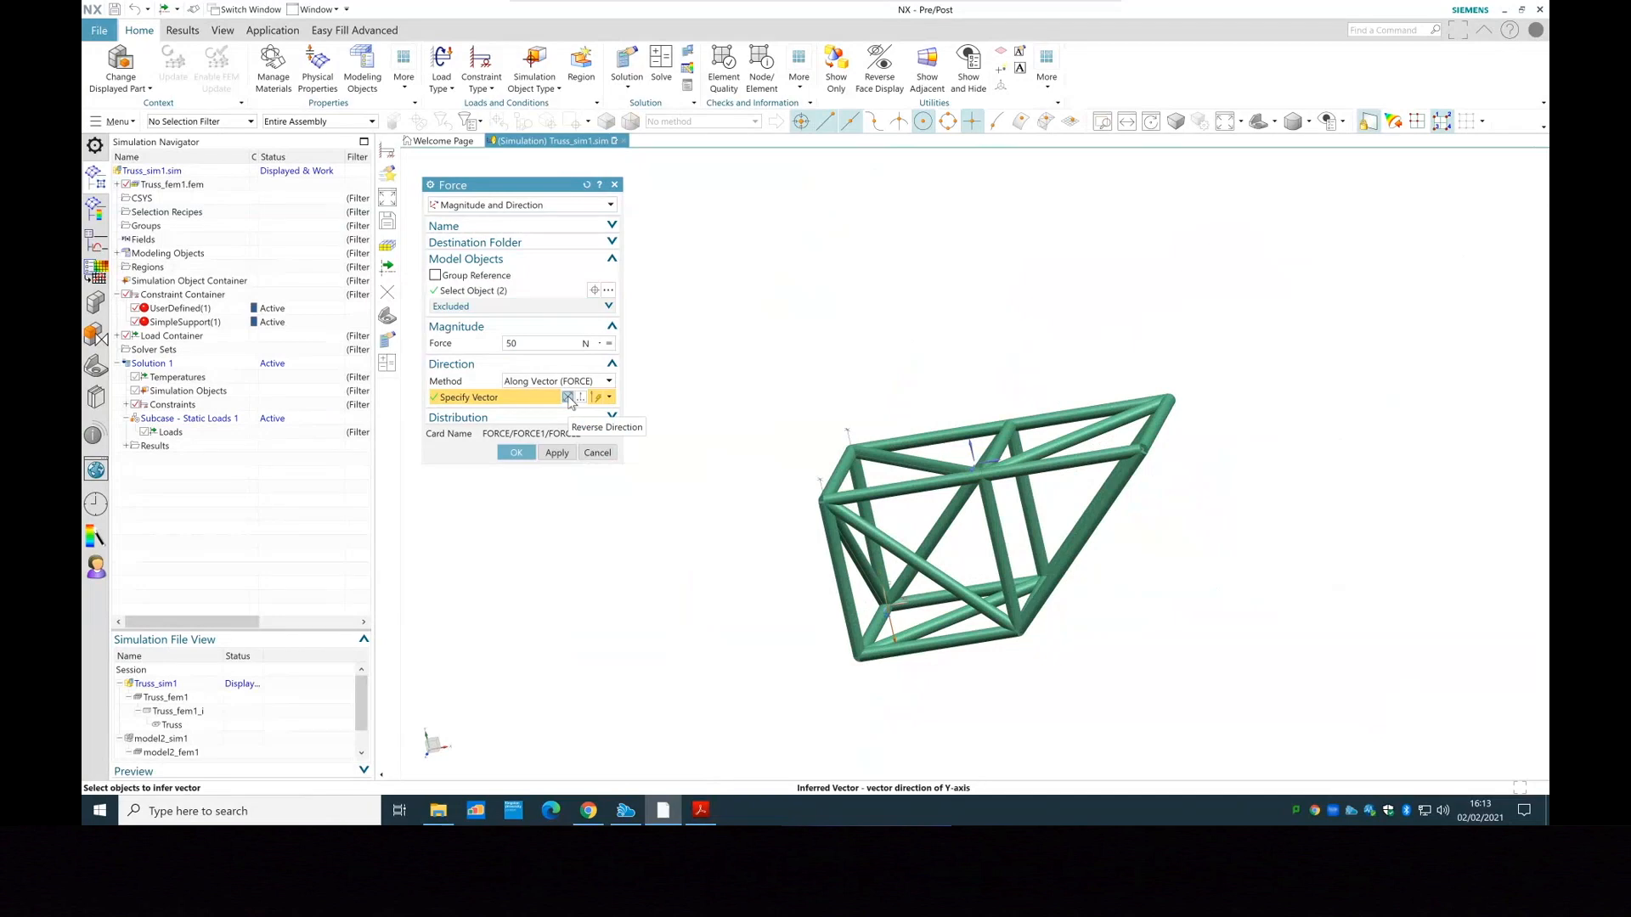
click(609, 398)
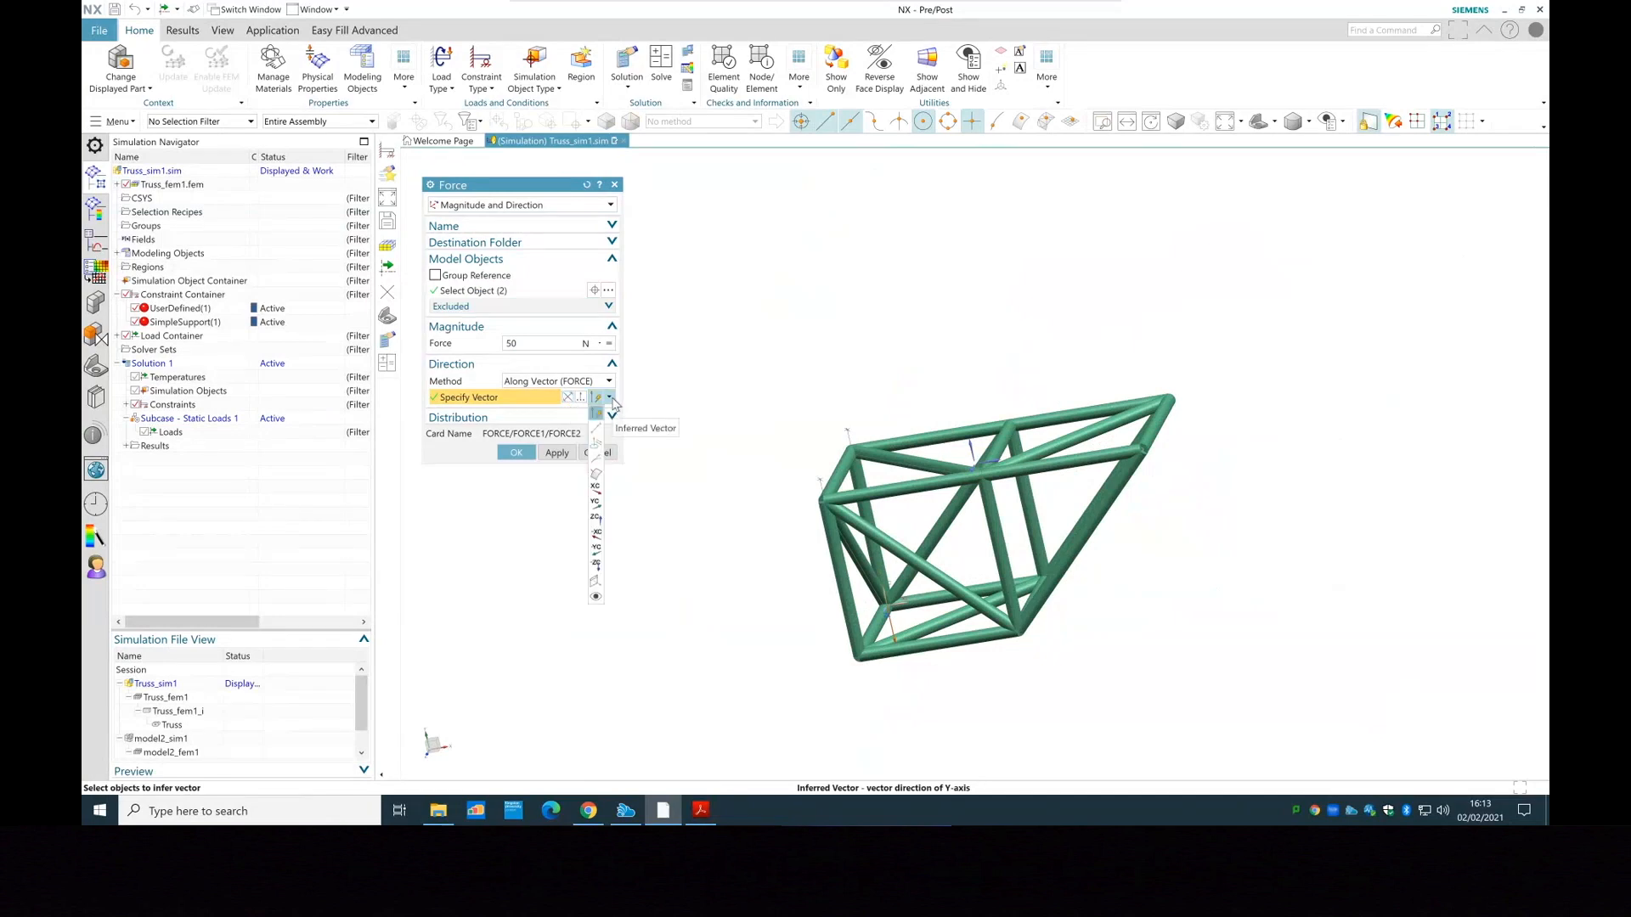
click(569, 399)
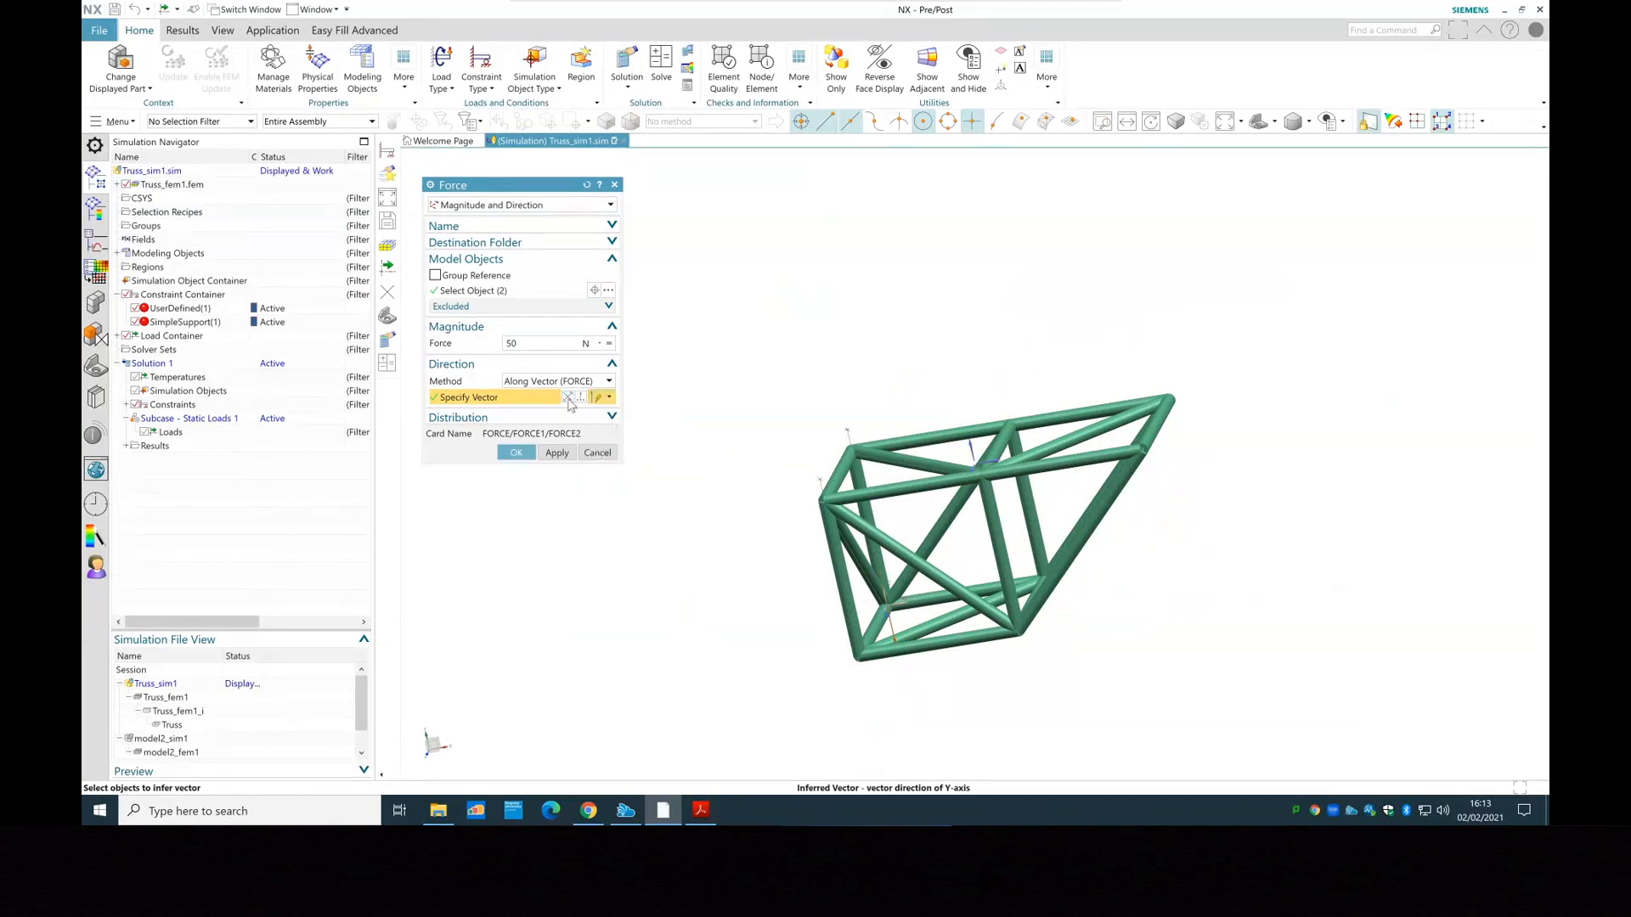
click(515, 453)
mouse_move(1200, 414)
middle_down()
mouse_move(1121, 441)
mouse_move(1212, 386)
mouse_move(1205, 404)
middle_up()
scroll(1197, 411, up, 5)
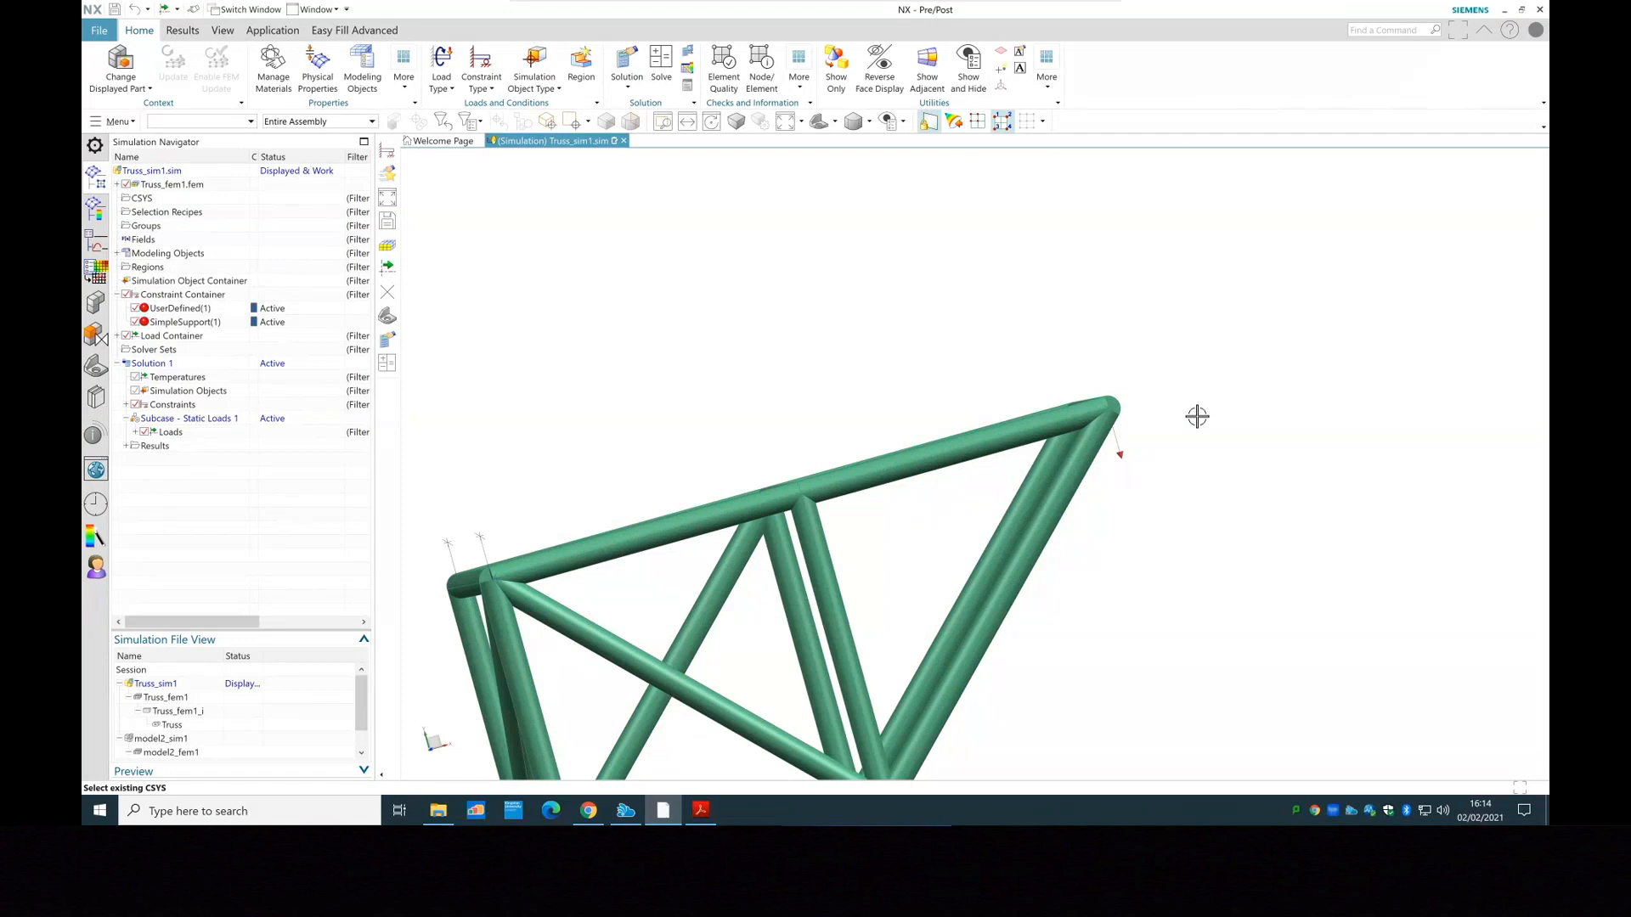
scroll(1198, 416, down, 5)
scroll(1197, 417, up, 2)
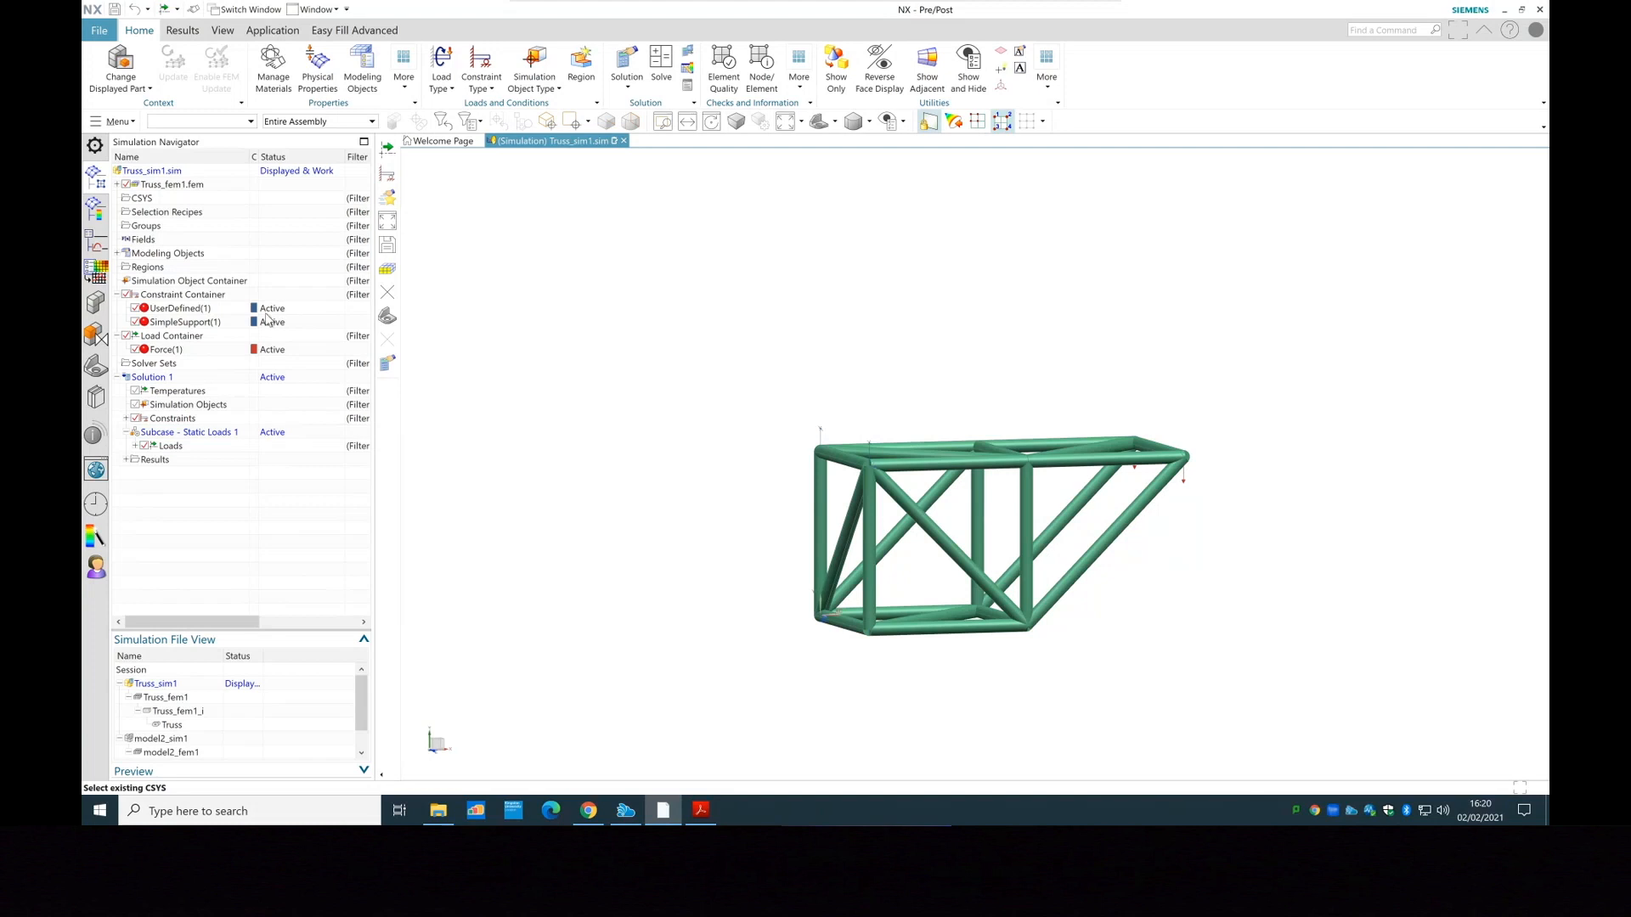
Review the user-defined constraint, the force load and the constraints assigned to Solution 1
right_click(185, 311)
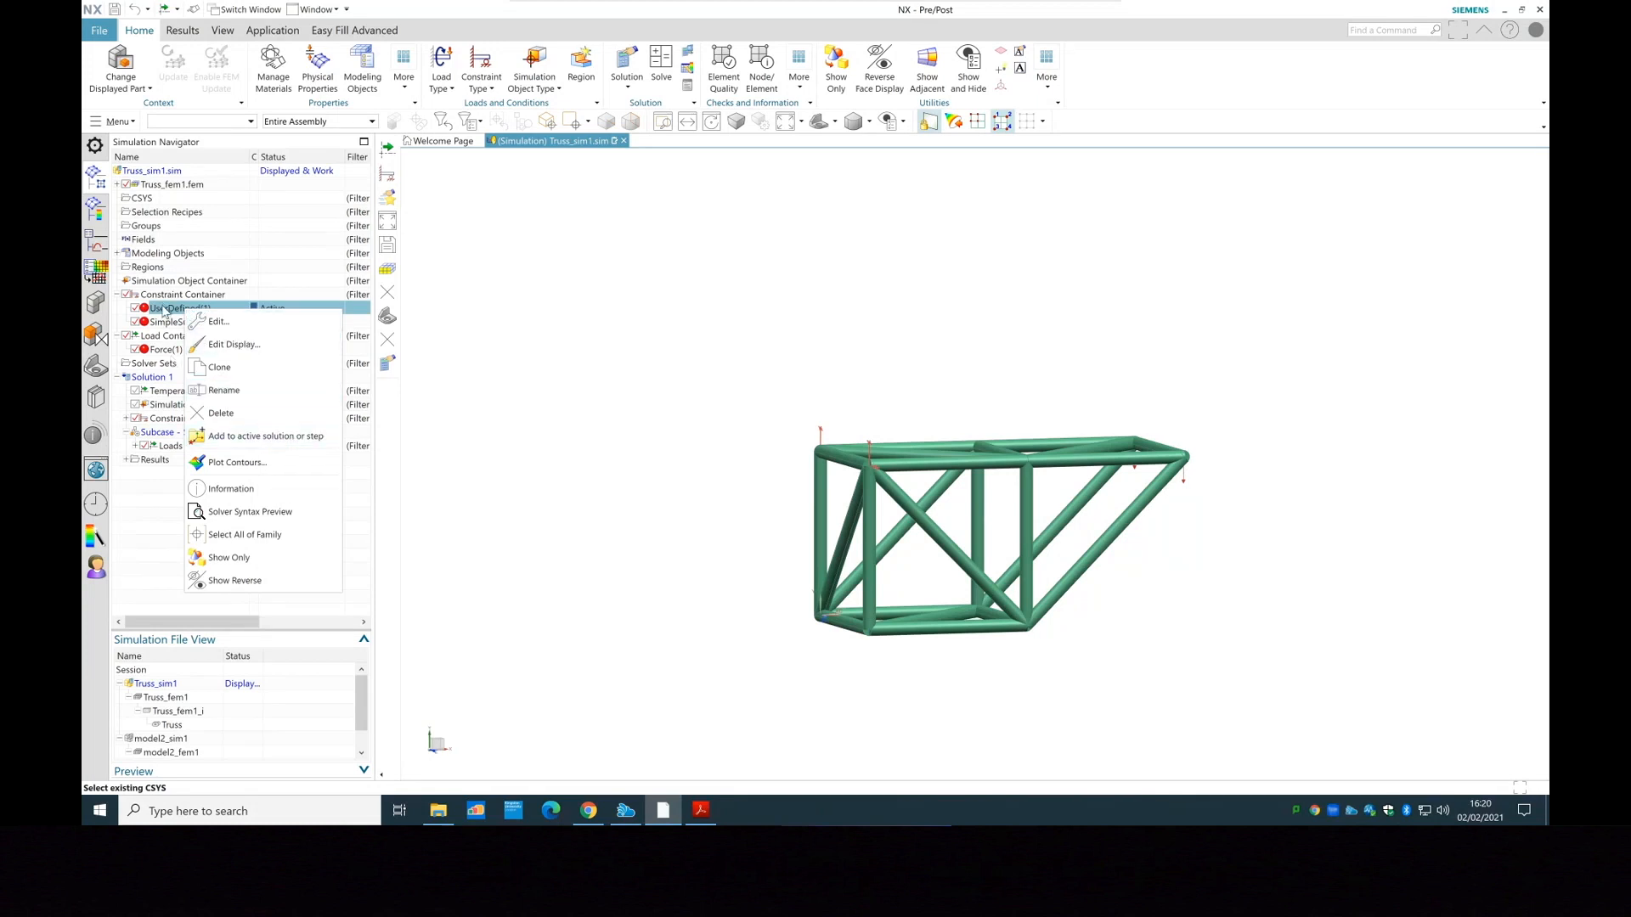
click(173, 344)
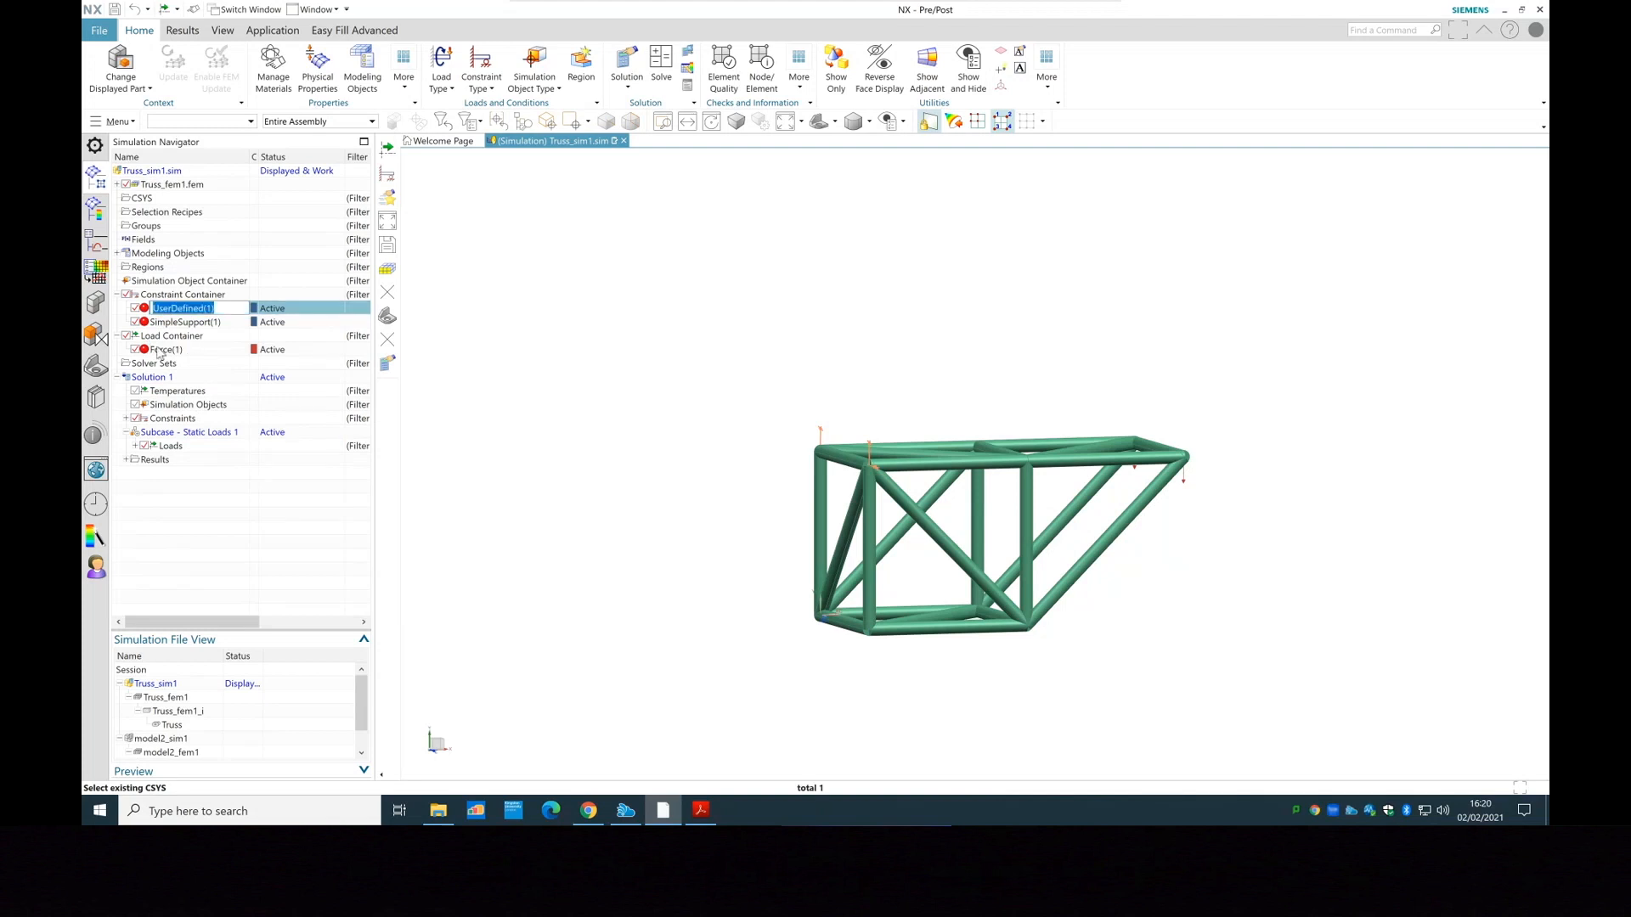
click(160, 351)
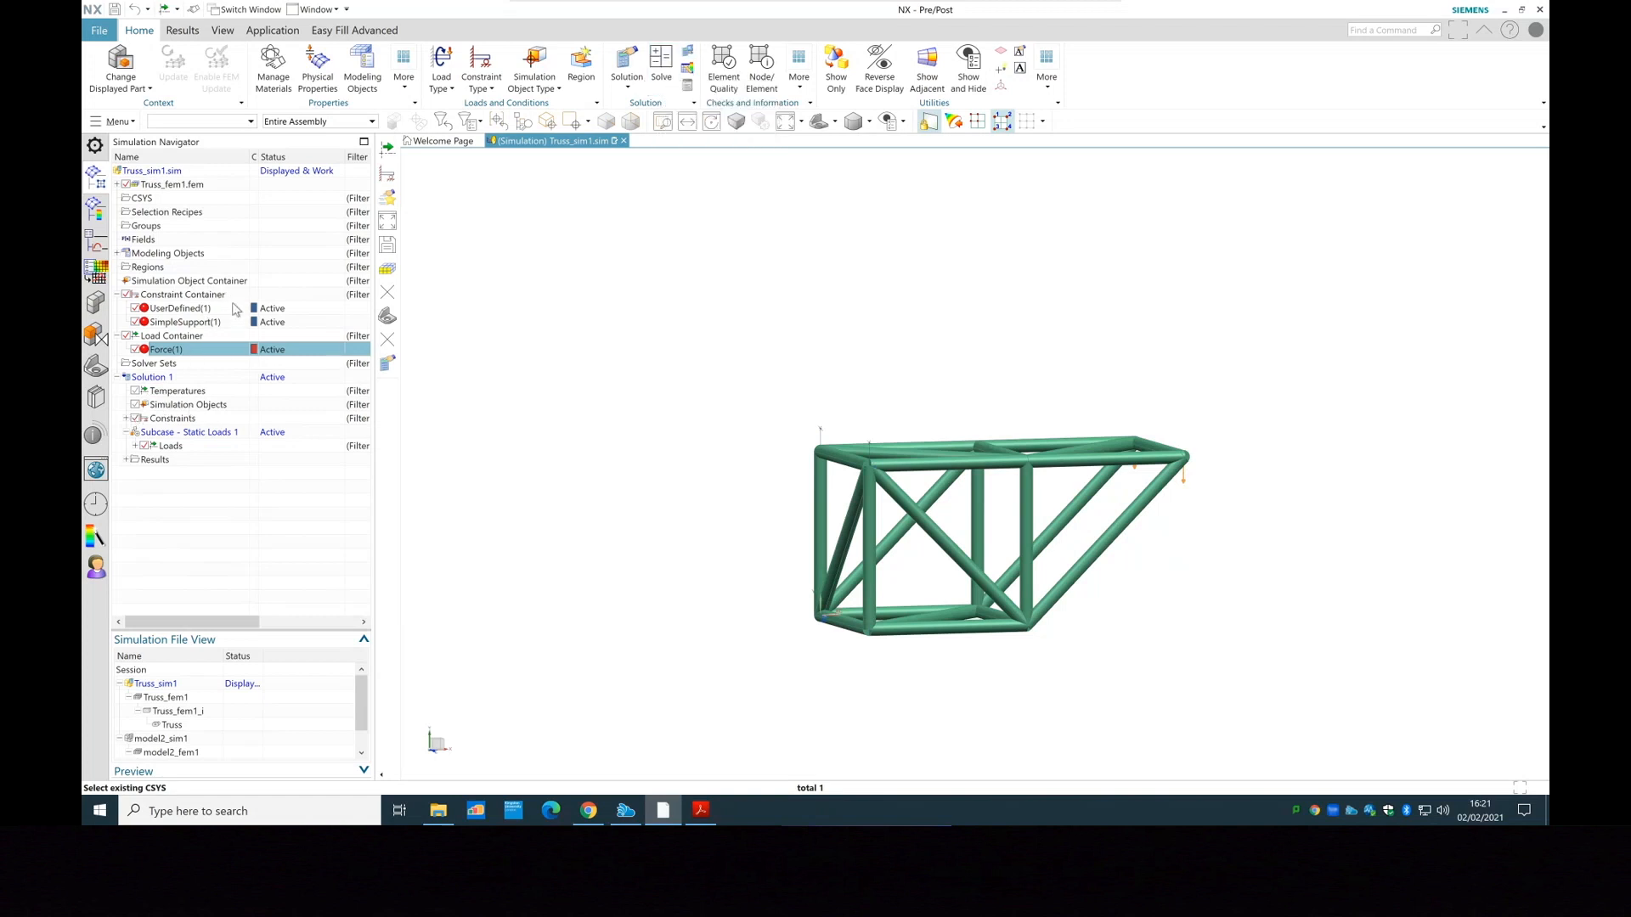
click(126, 418)
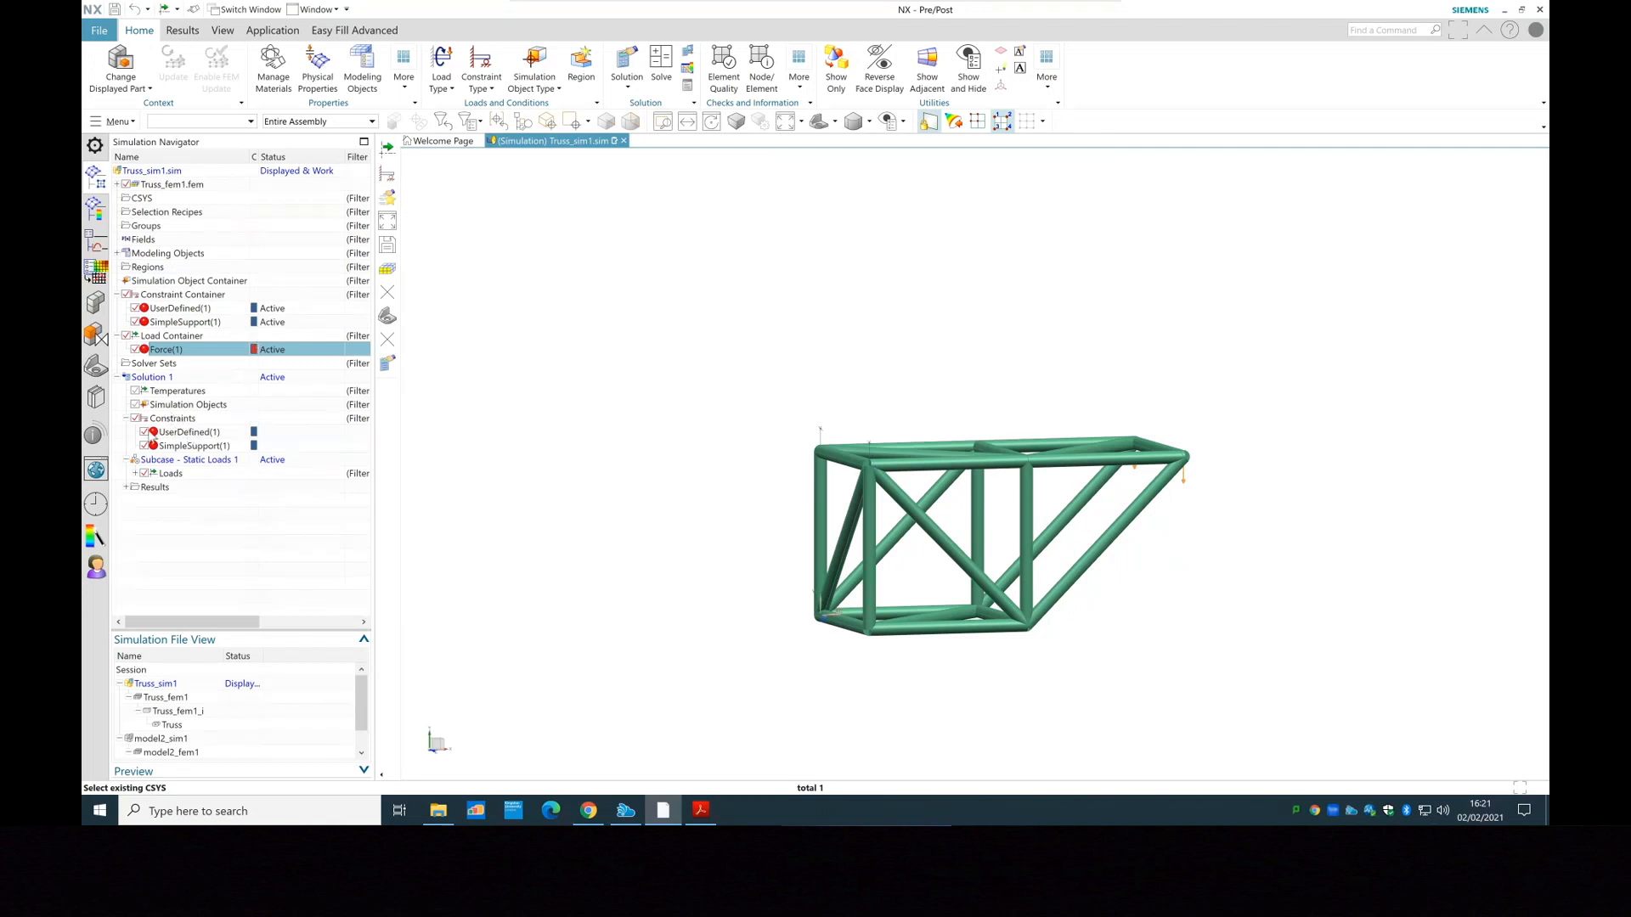
click(126, 418)
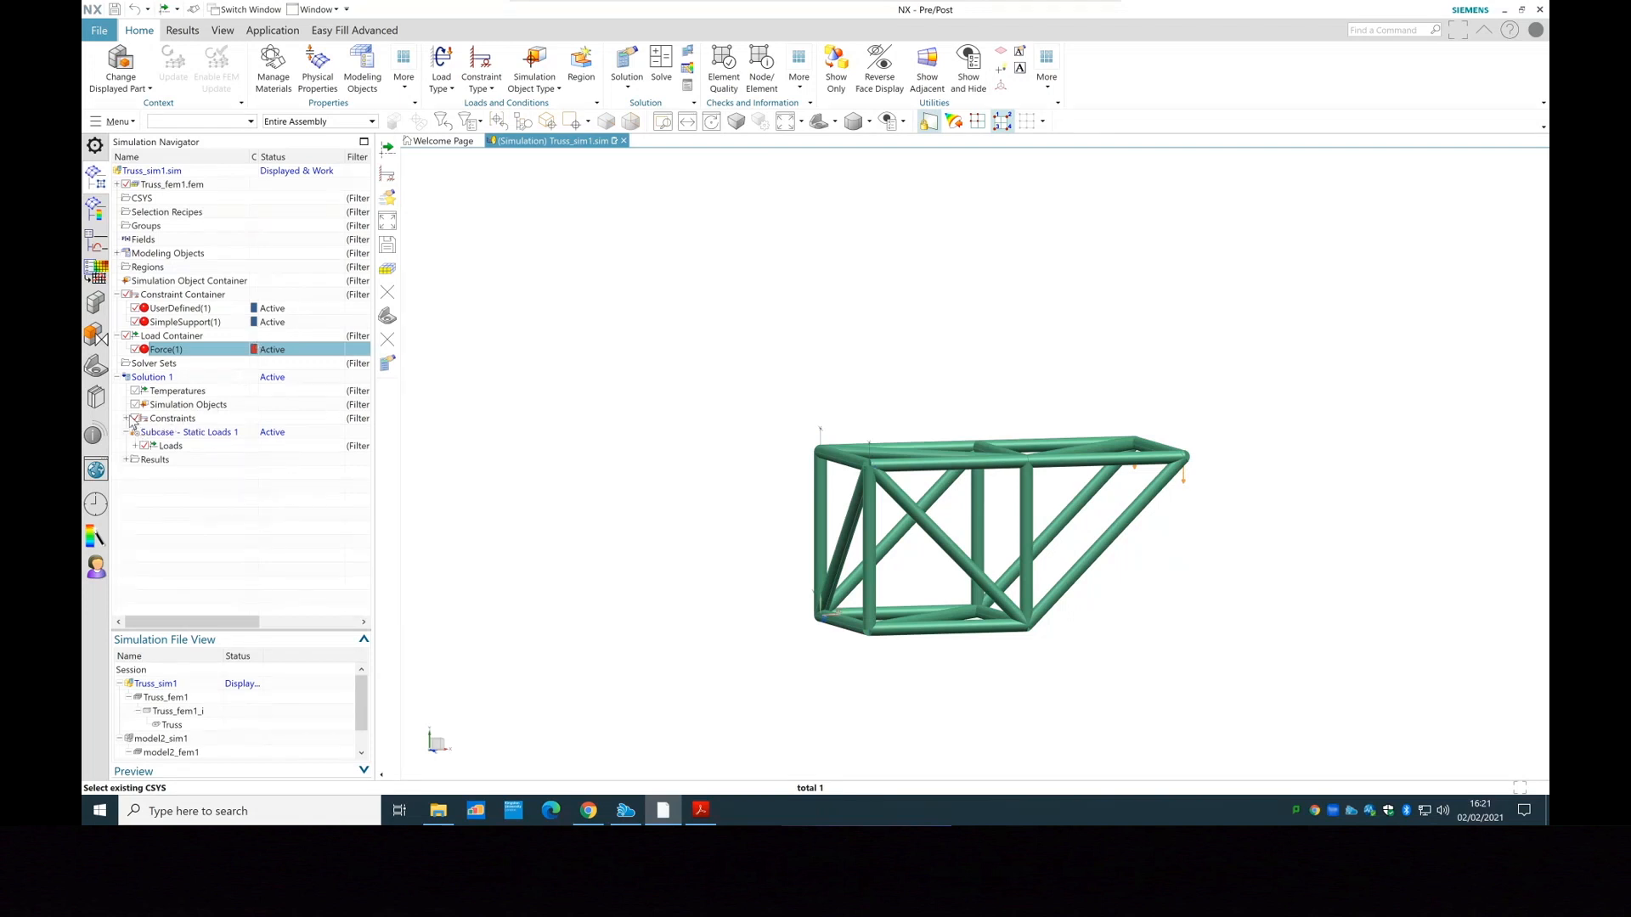
Solve Solution 1 with the model setup check enabled, answer the message review prompt, and close the Analysis Job Monitor
click(661, 61)
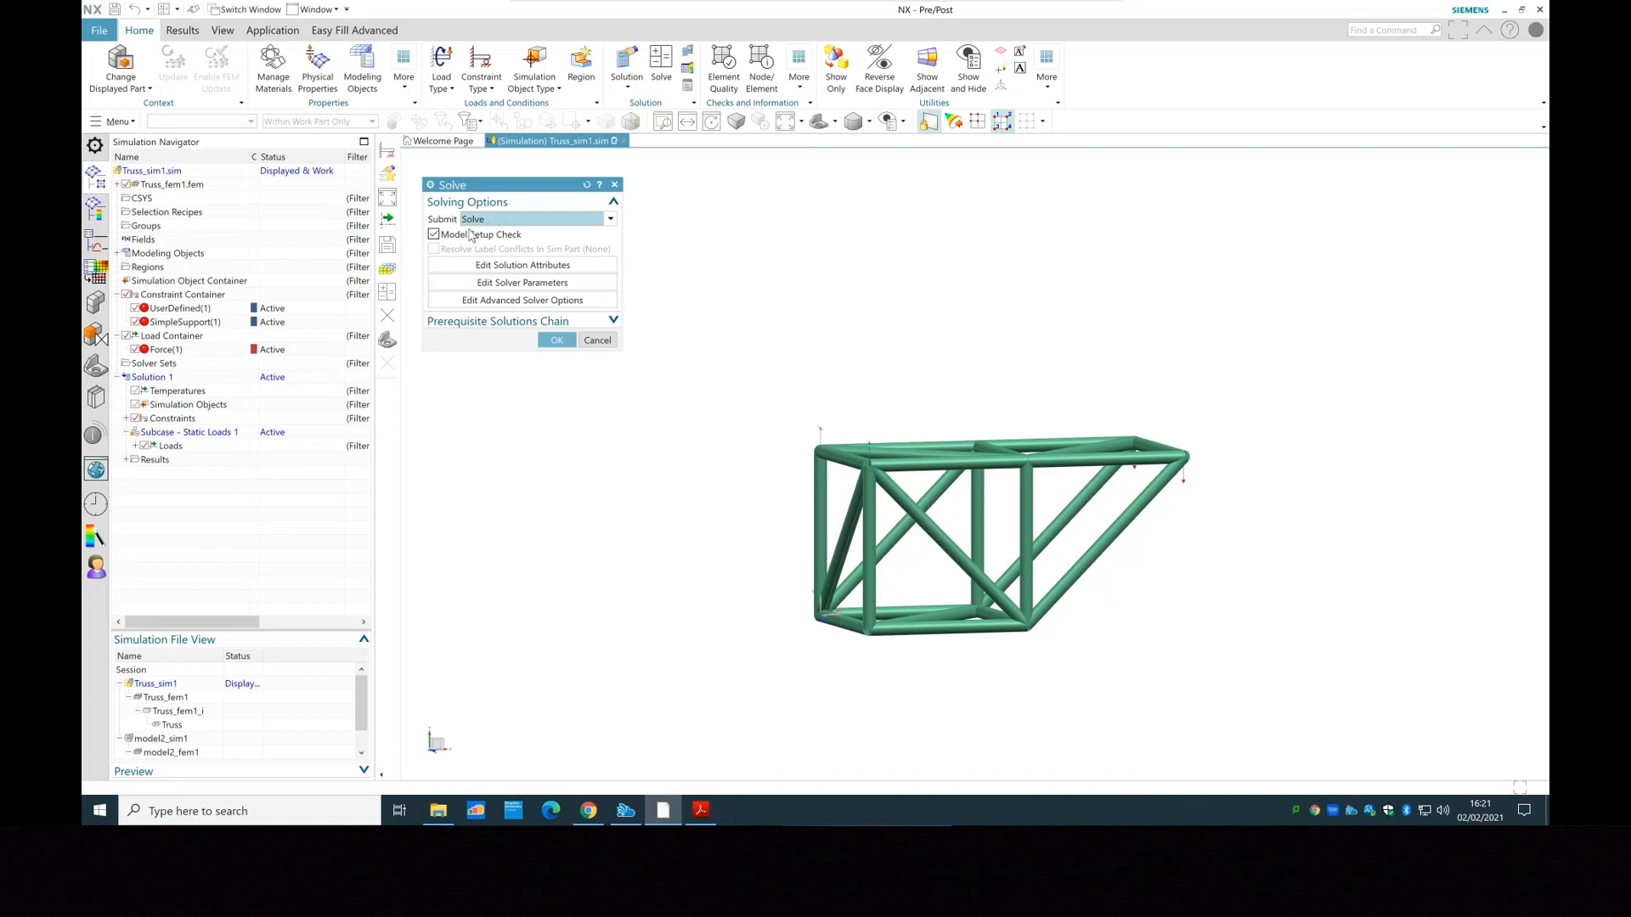
click(557, 340)
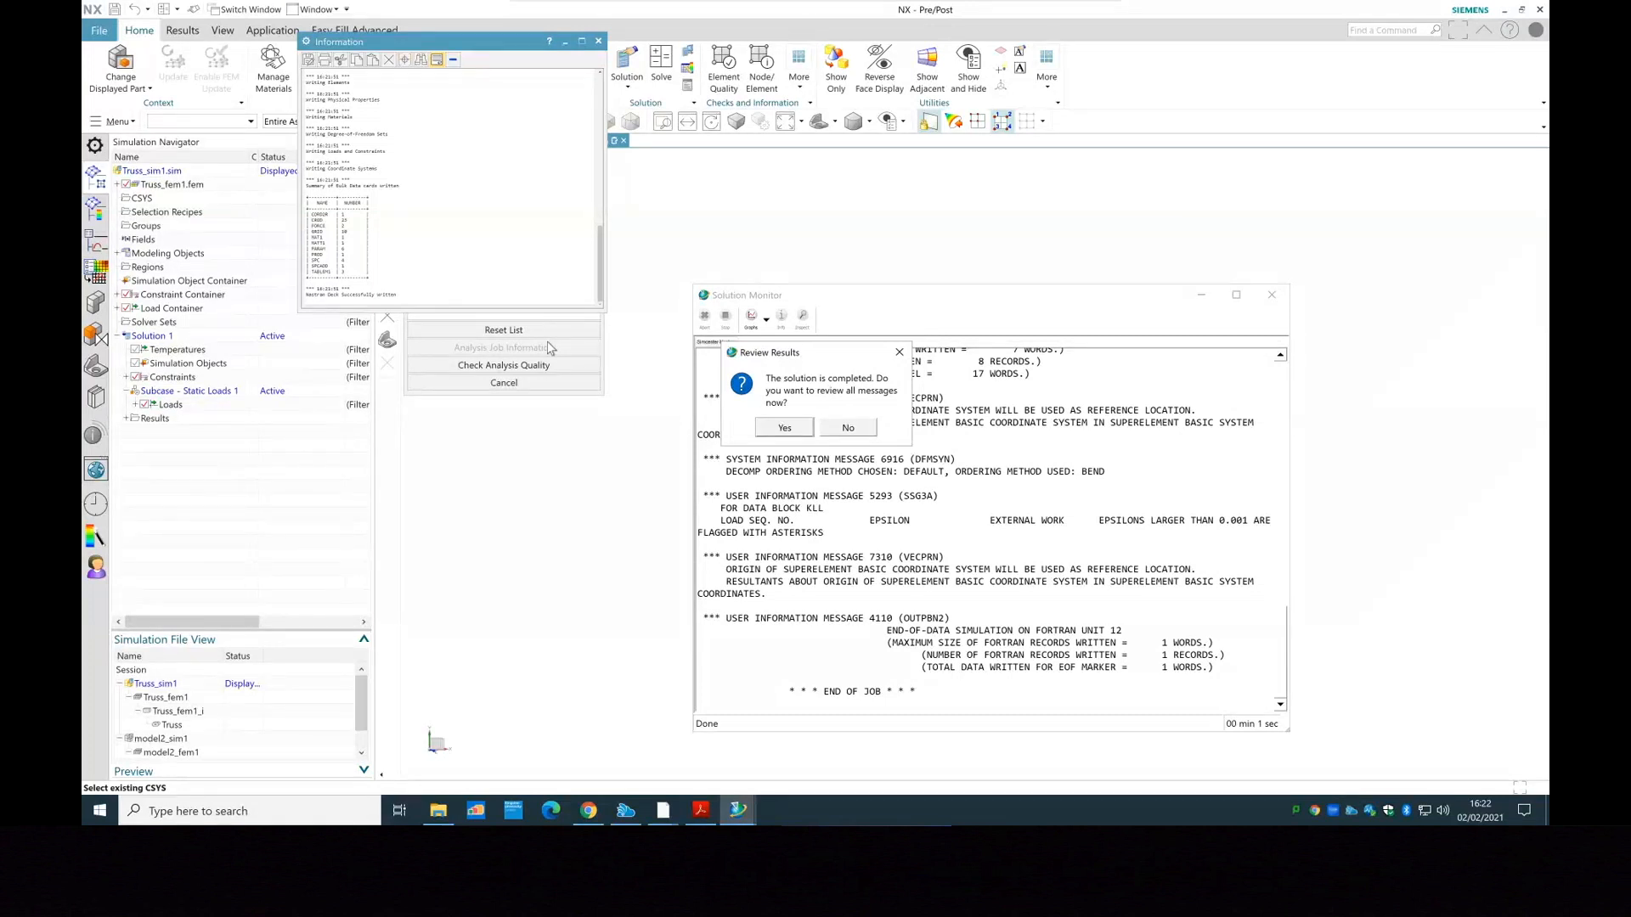
key(Return)
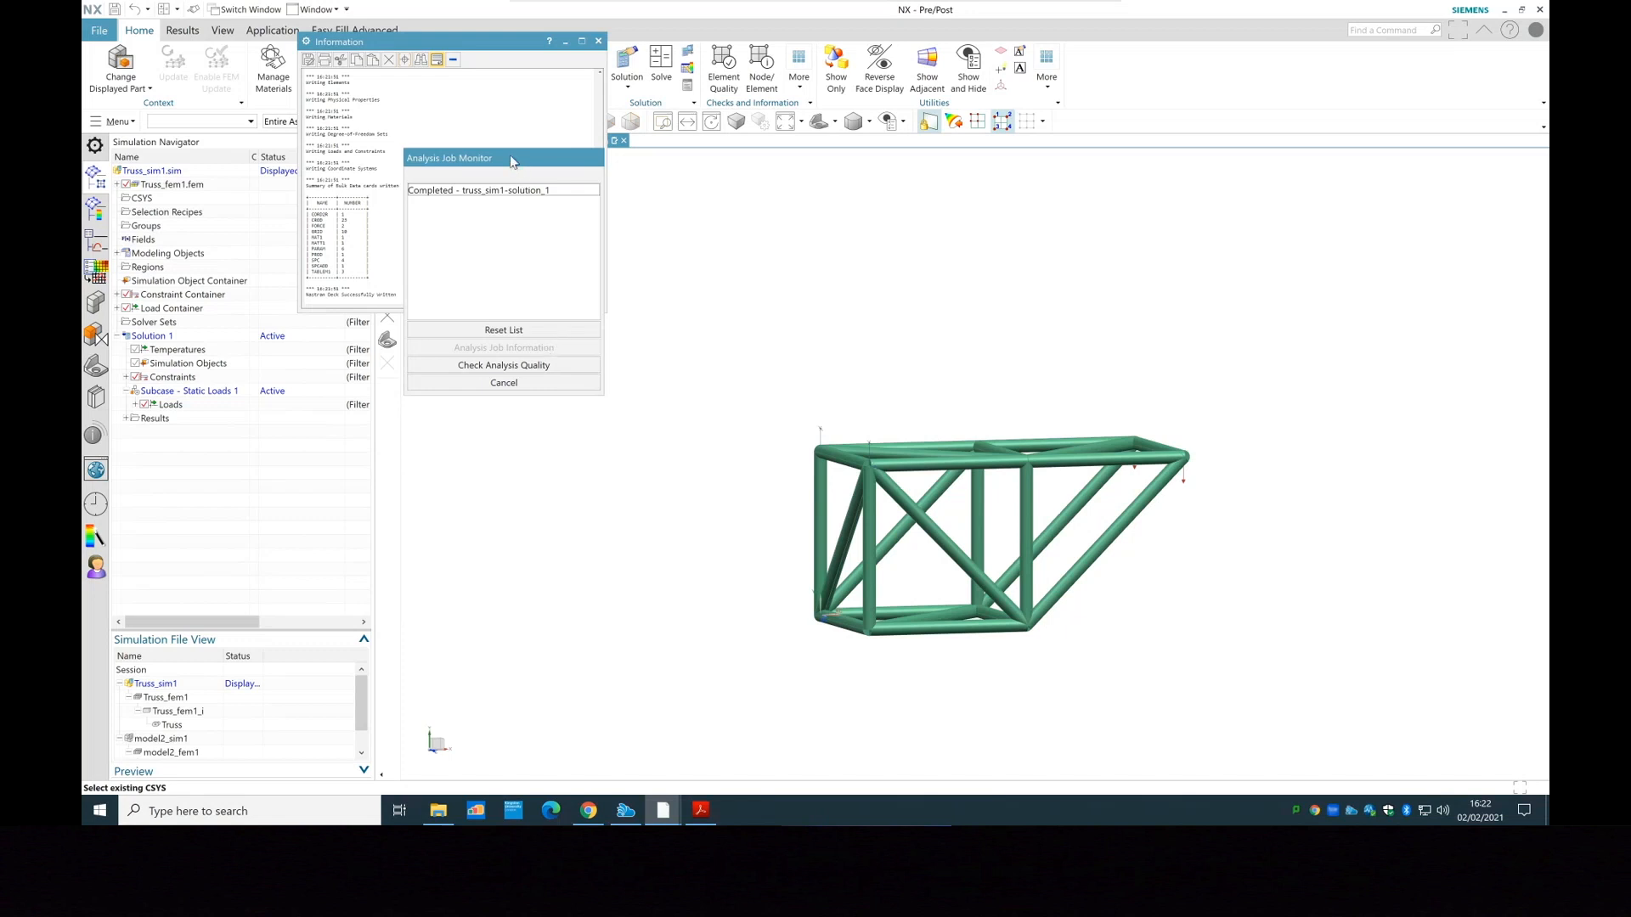
drag(521, 158, 791, 177)
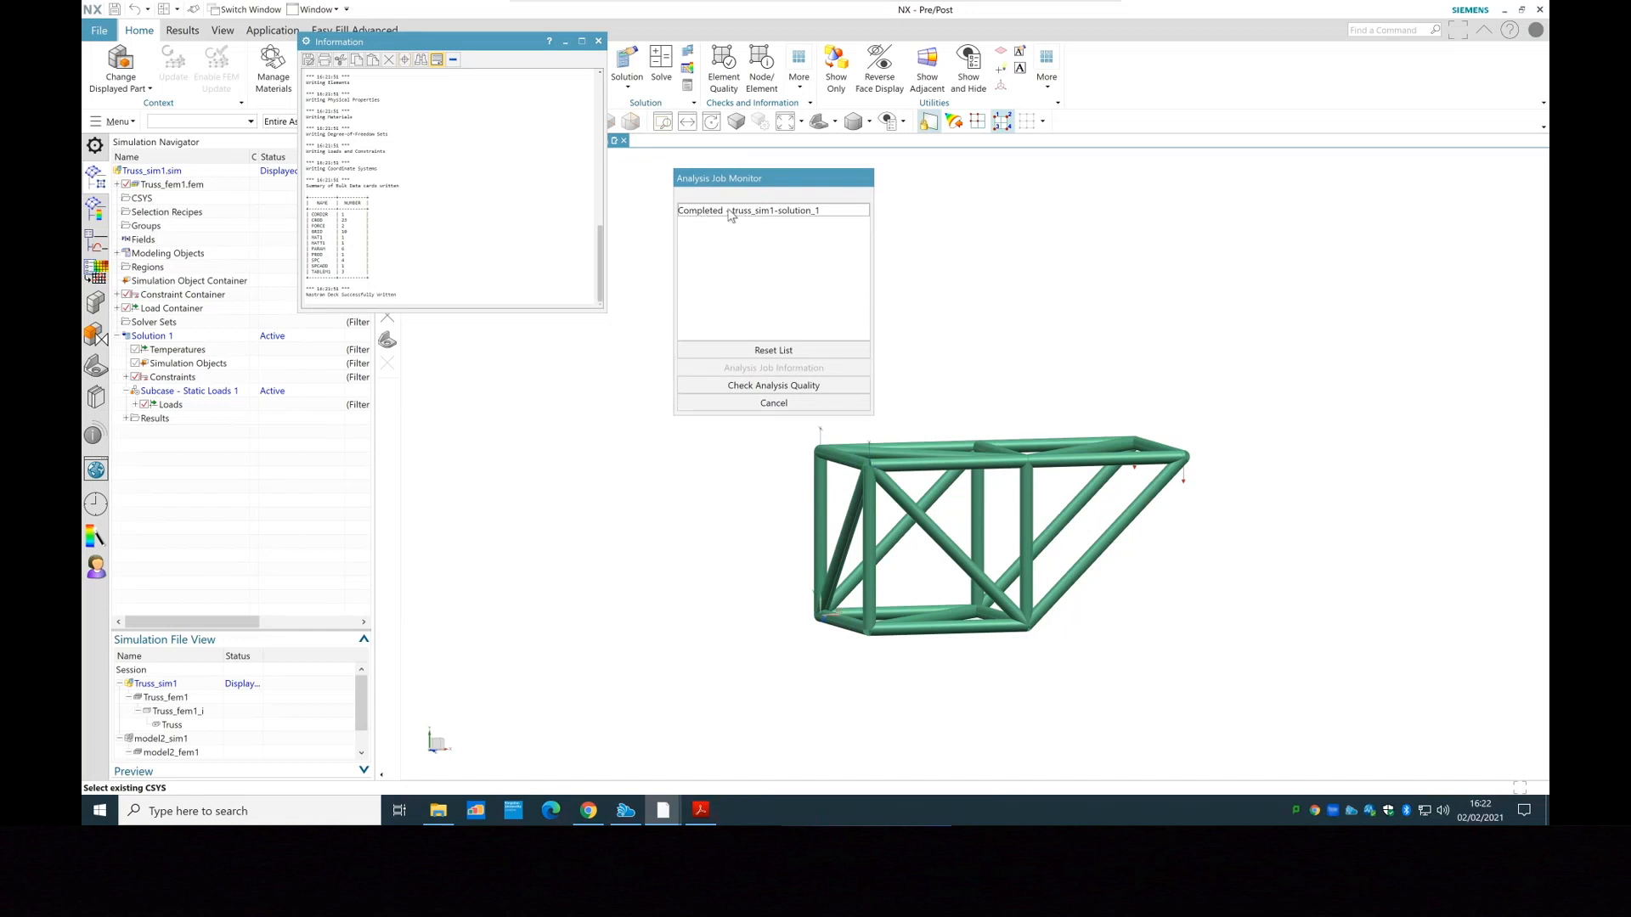
click(796, 403)
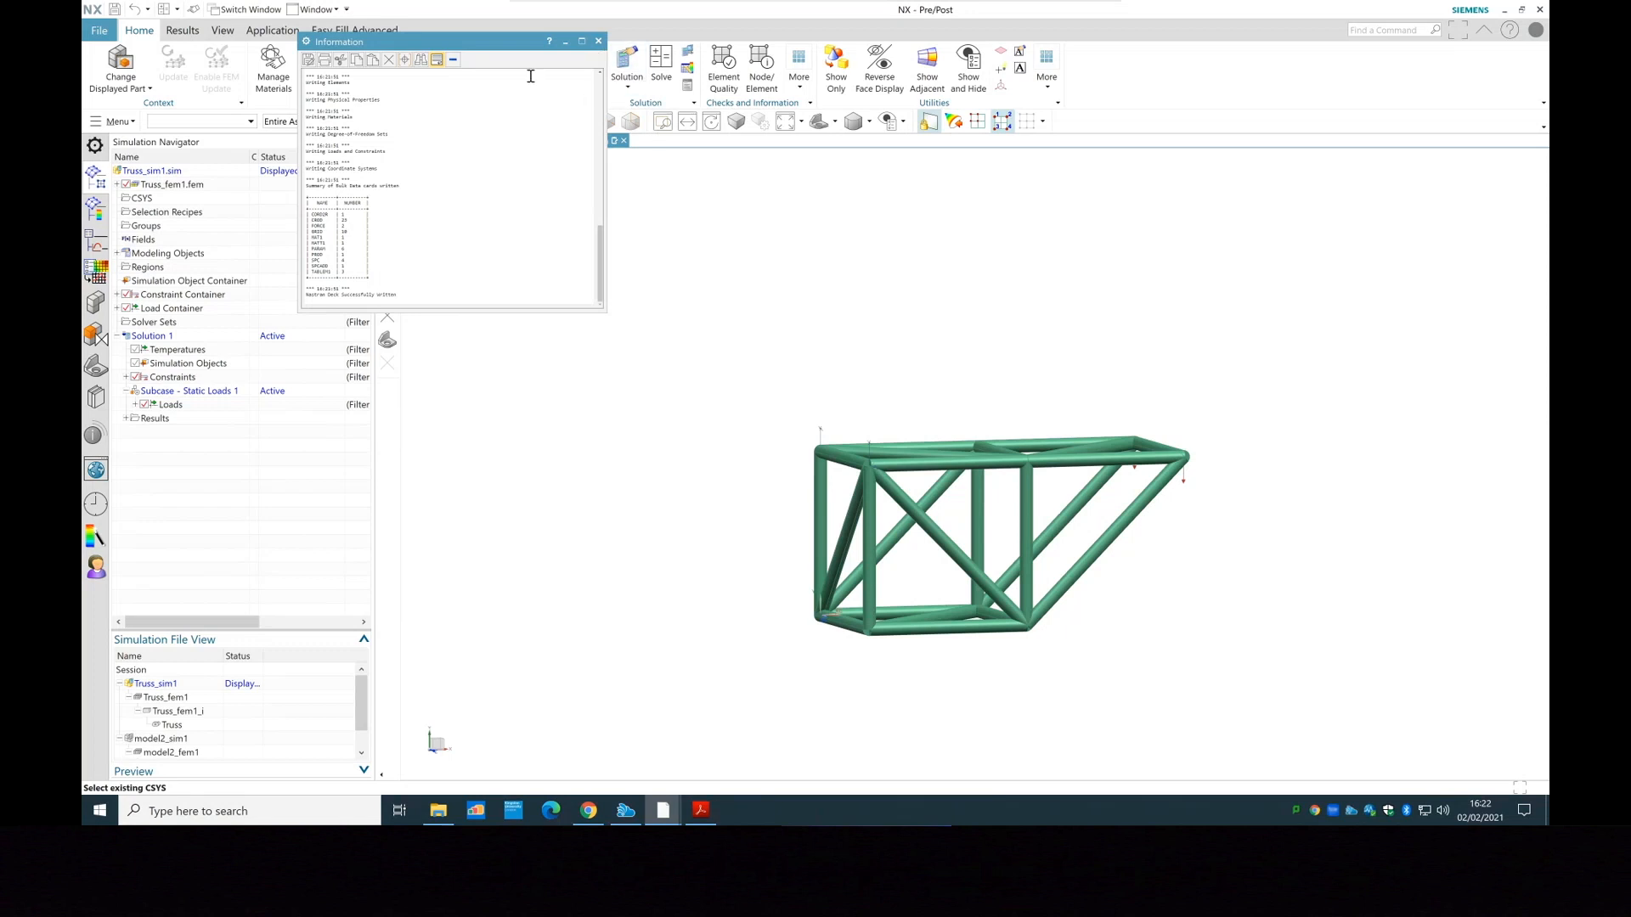
Read the model setup check's error summaries in an enlarged Information window, and close the report
scroll(604, 249, up, 15)
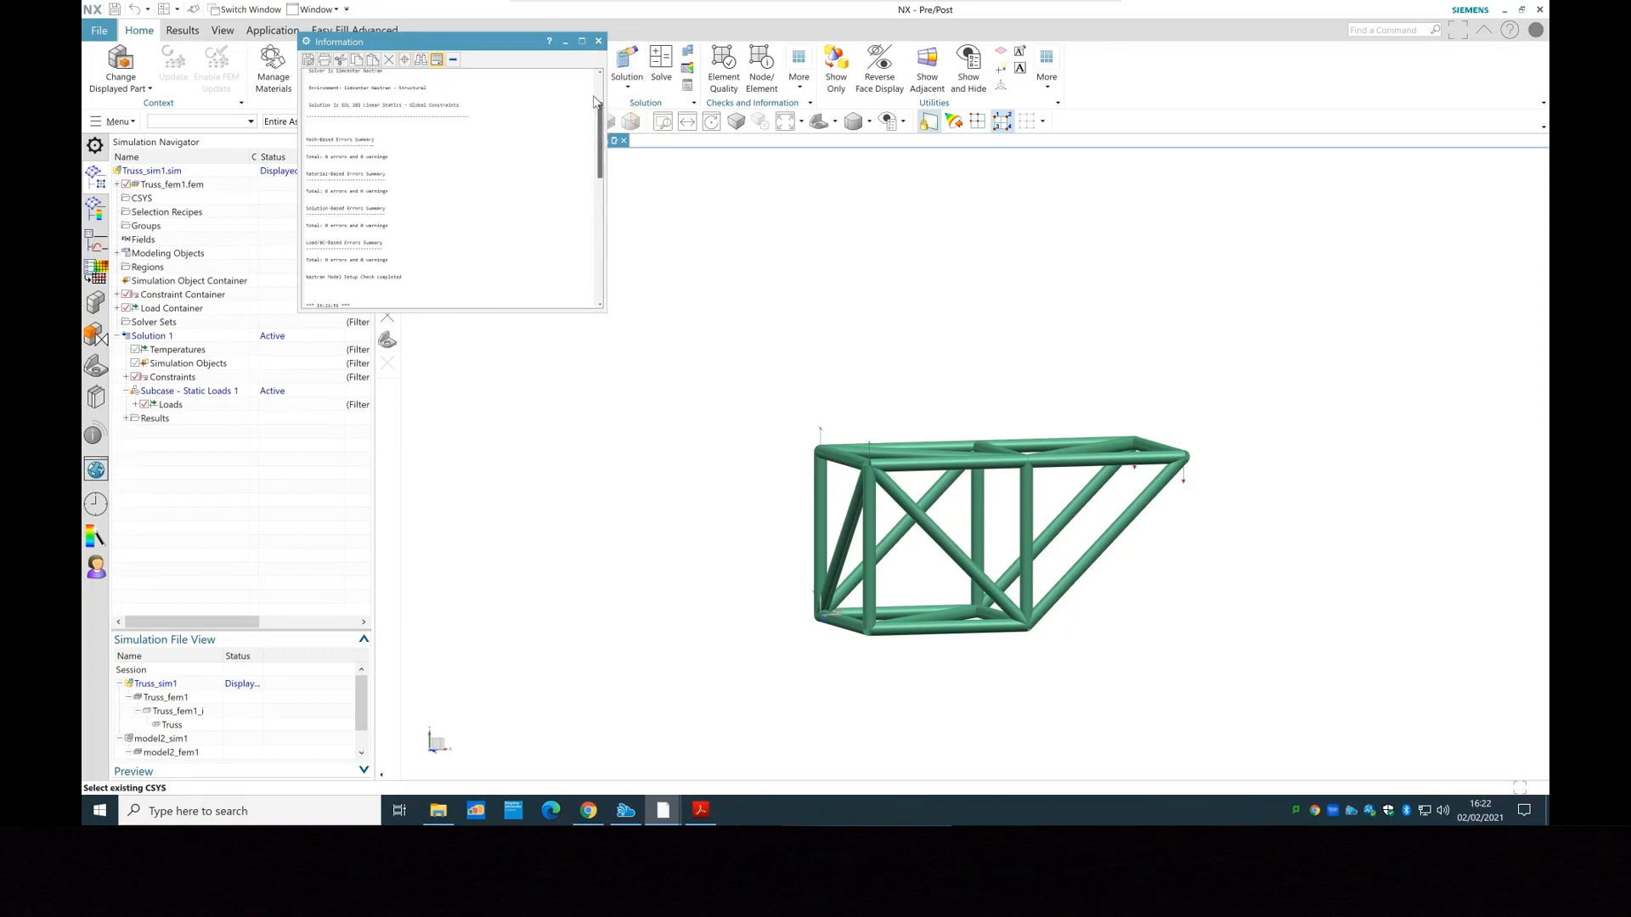
drag(605, 311, 898, 527)
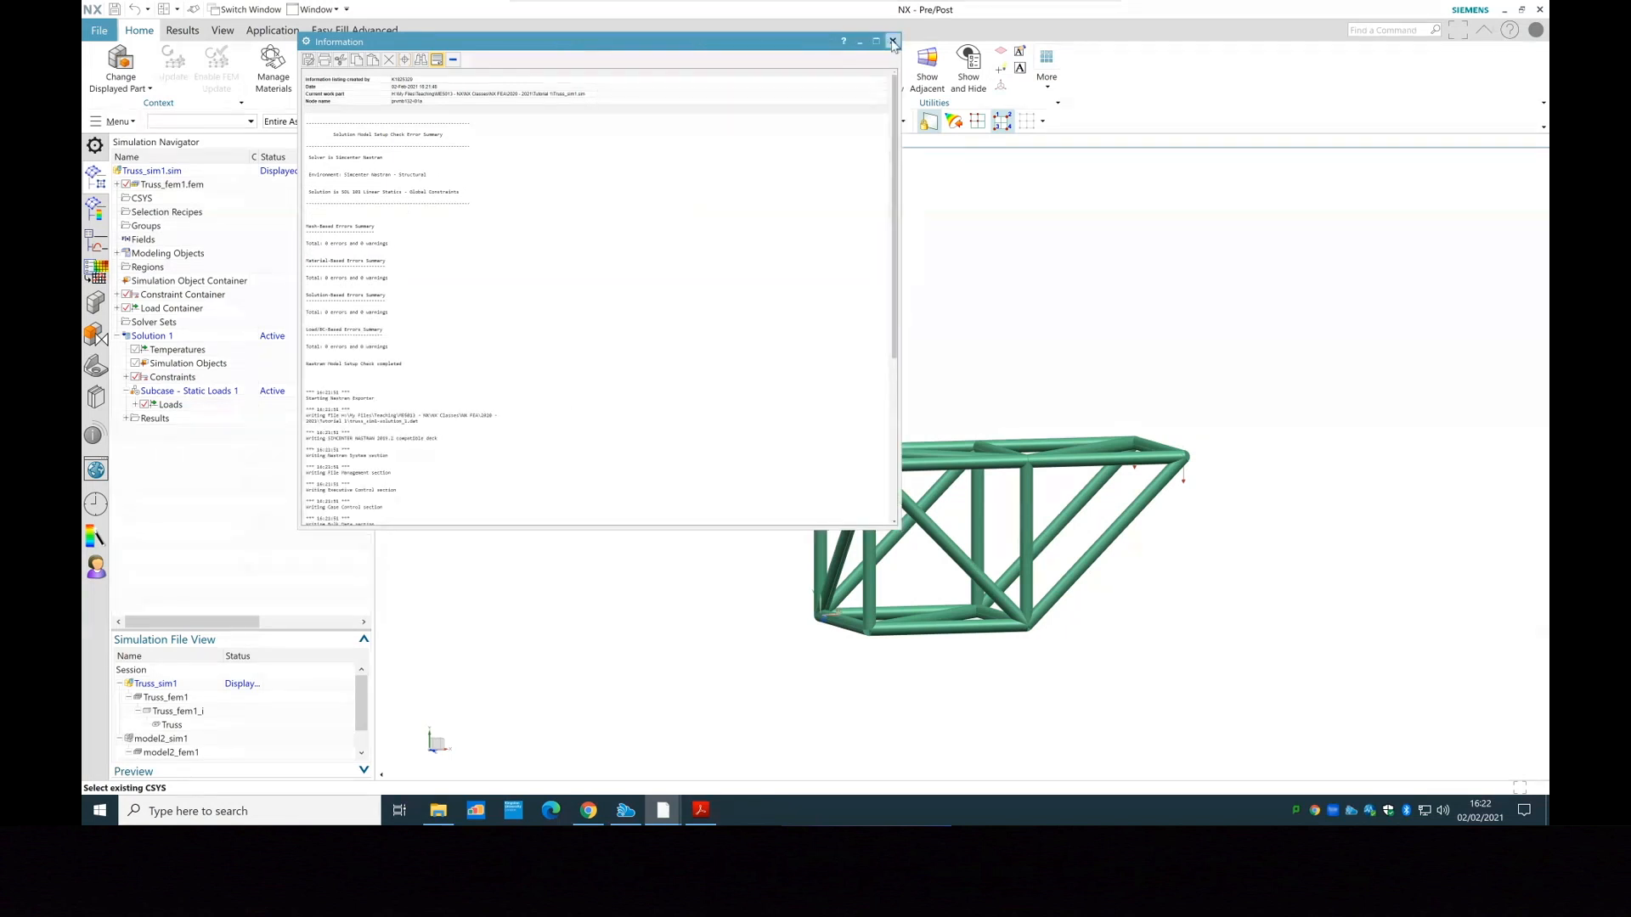
click(892, 41)
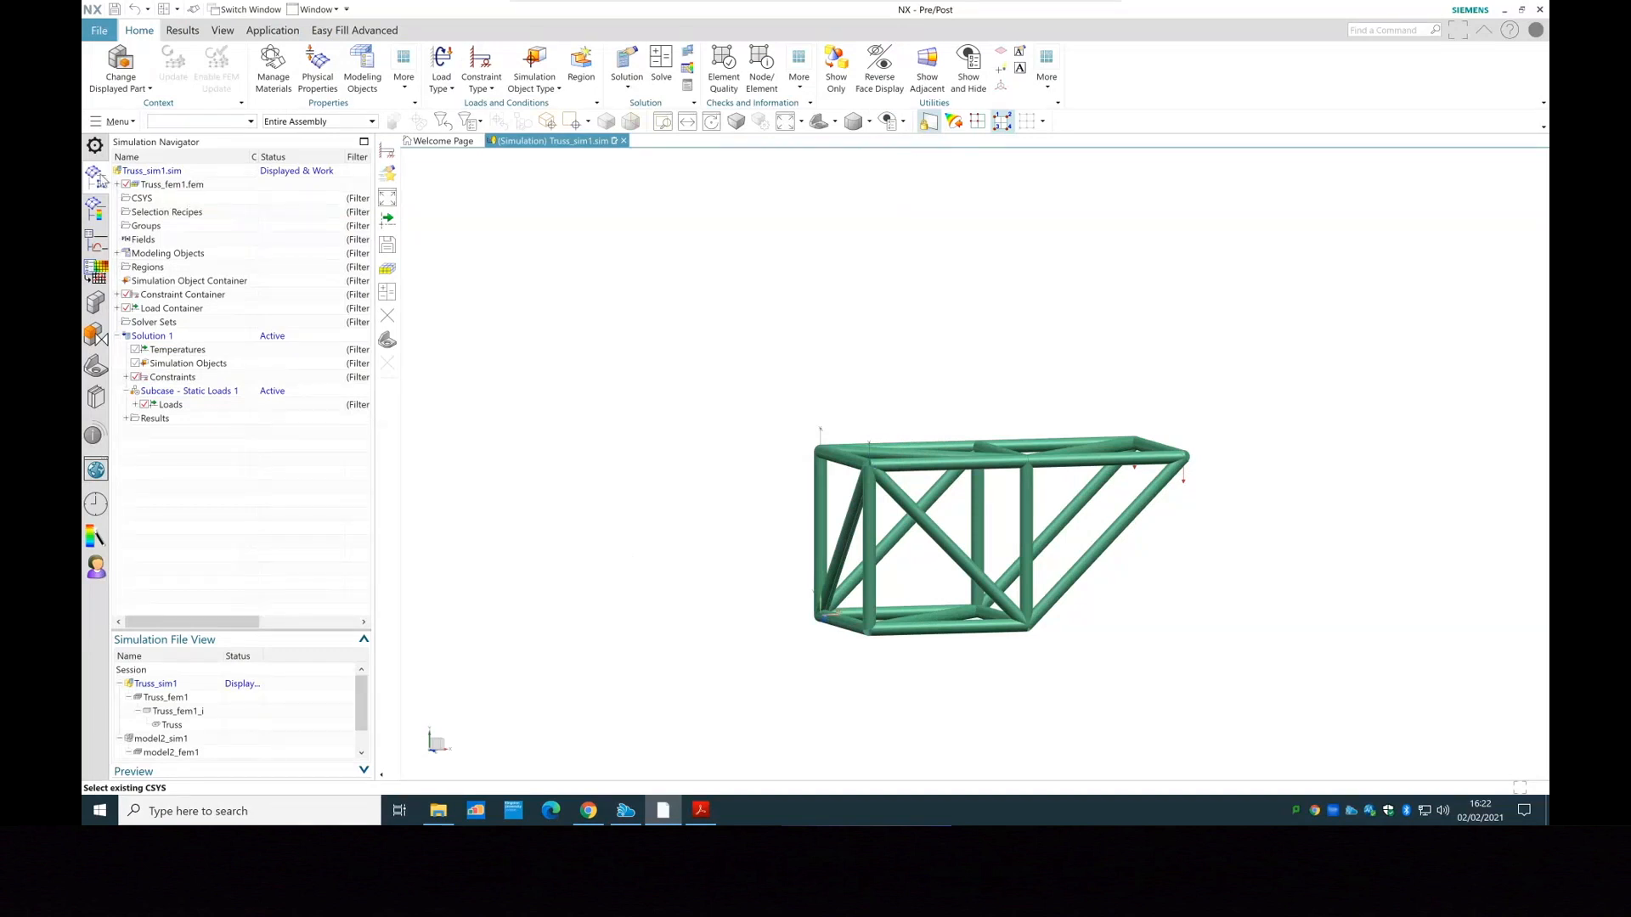
Open the Post Processing Navigator beside the simulation tree and enlarge it to show its filter and status columns
click(96, 212)
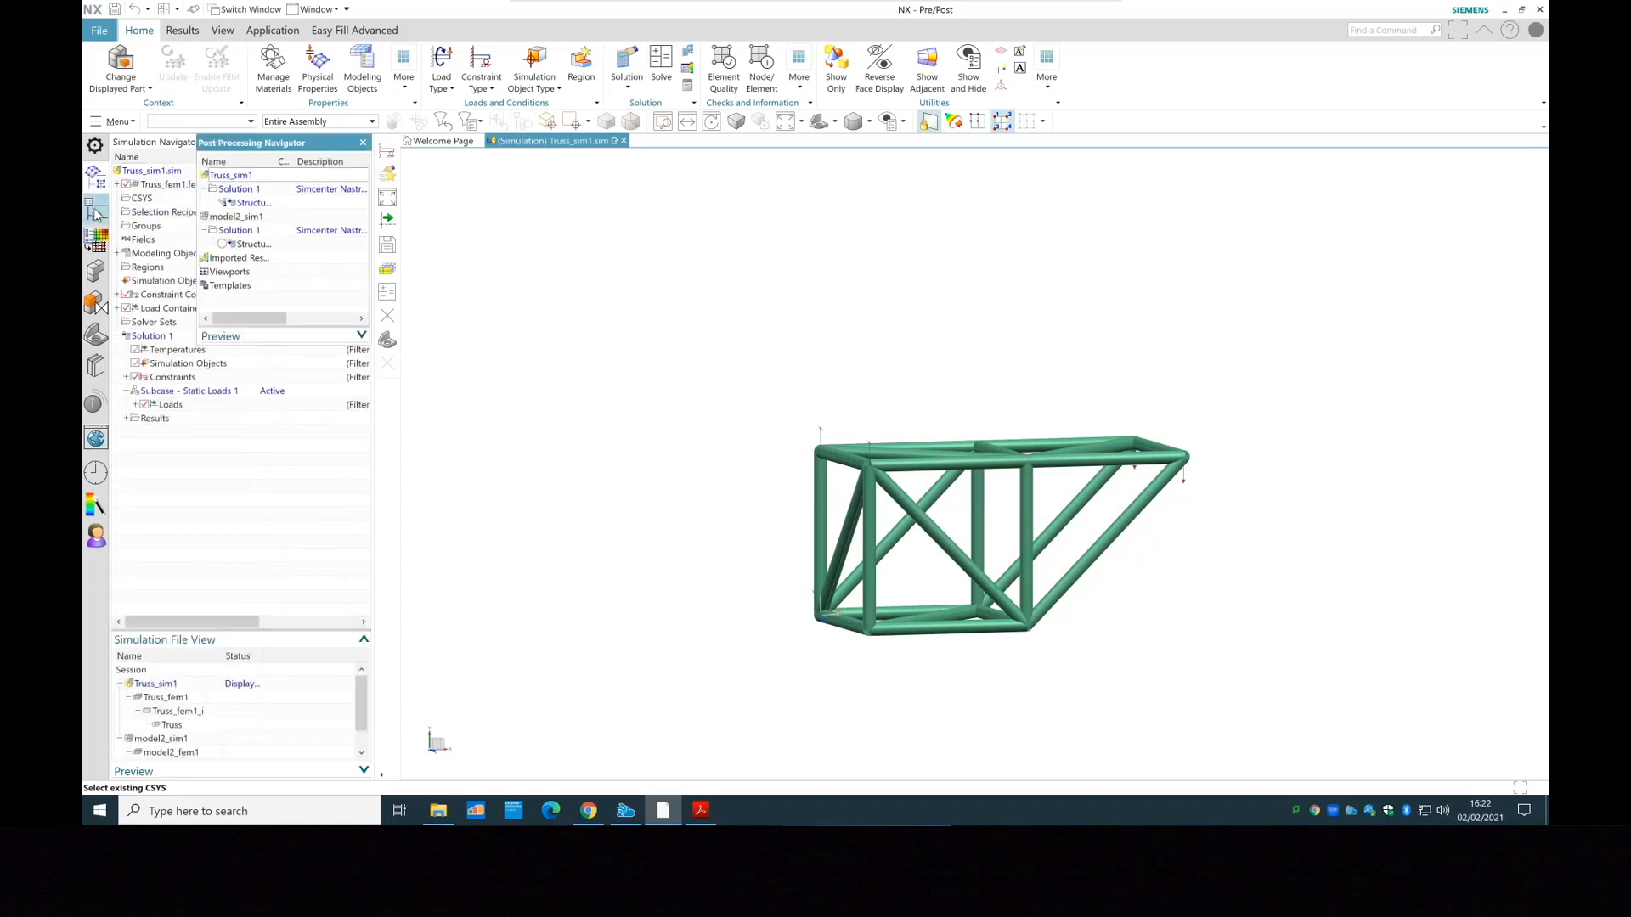
drag(320, 148, 533, 171)
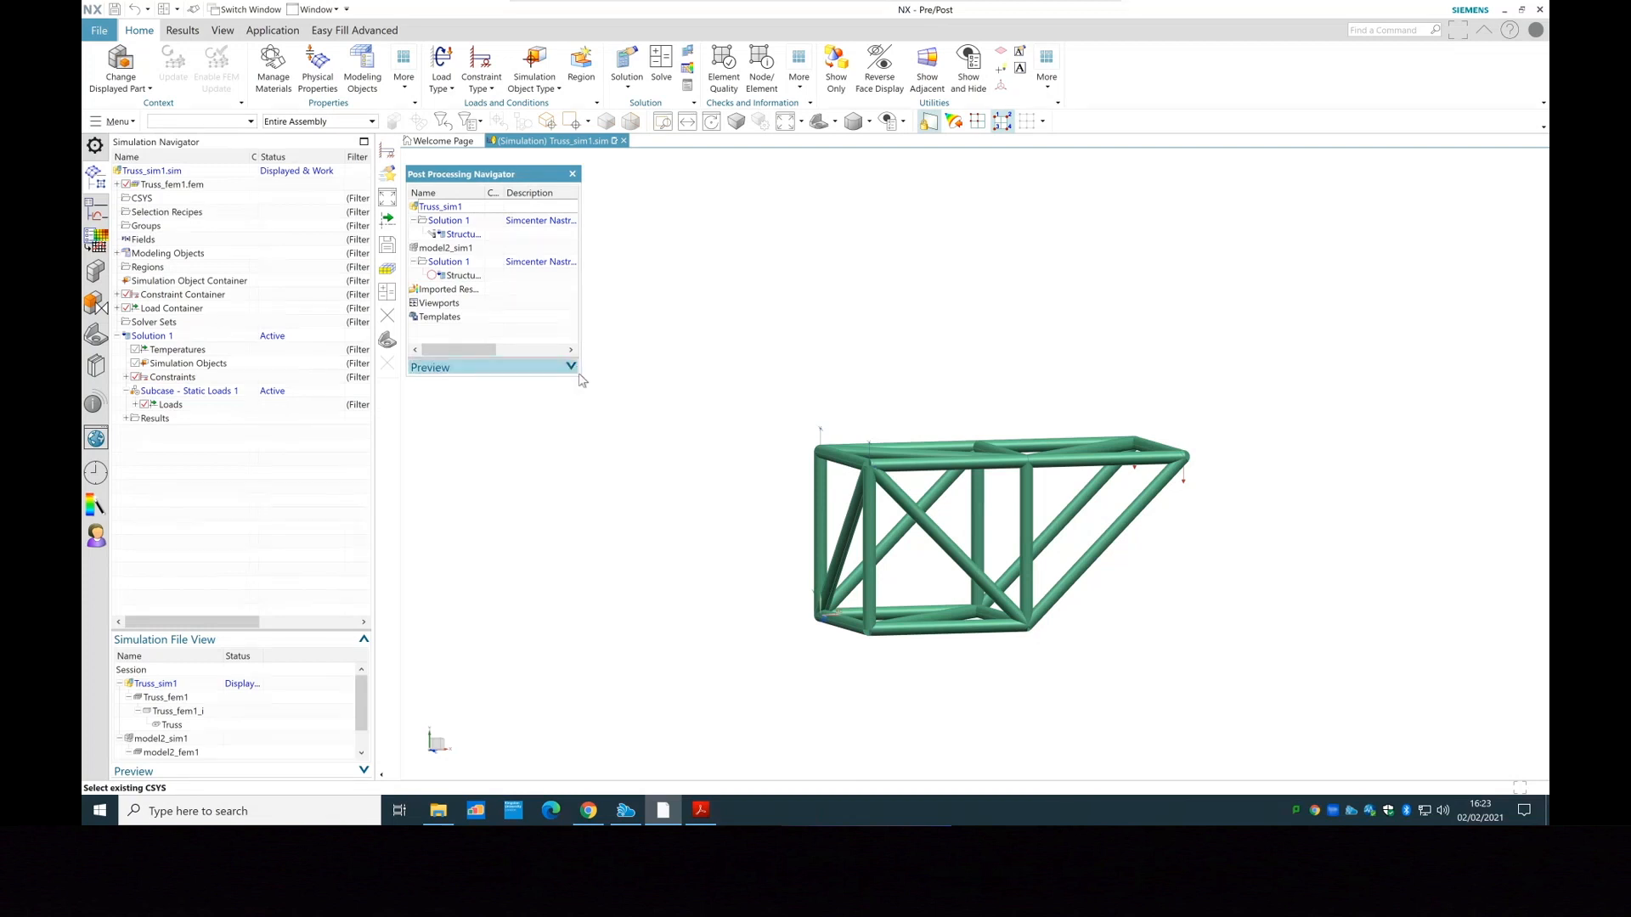
drag(576, 375, 695, 498)
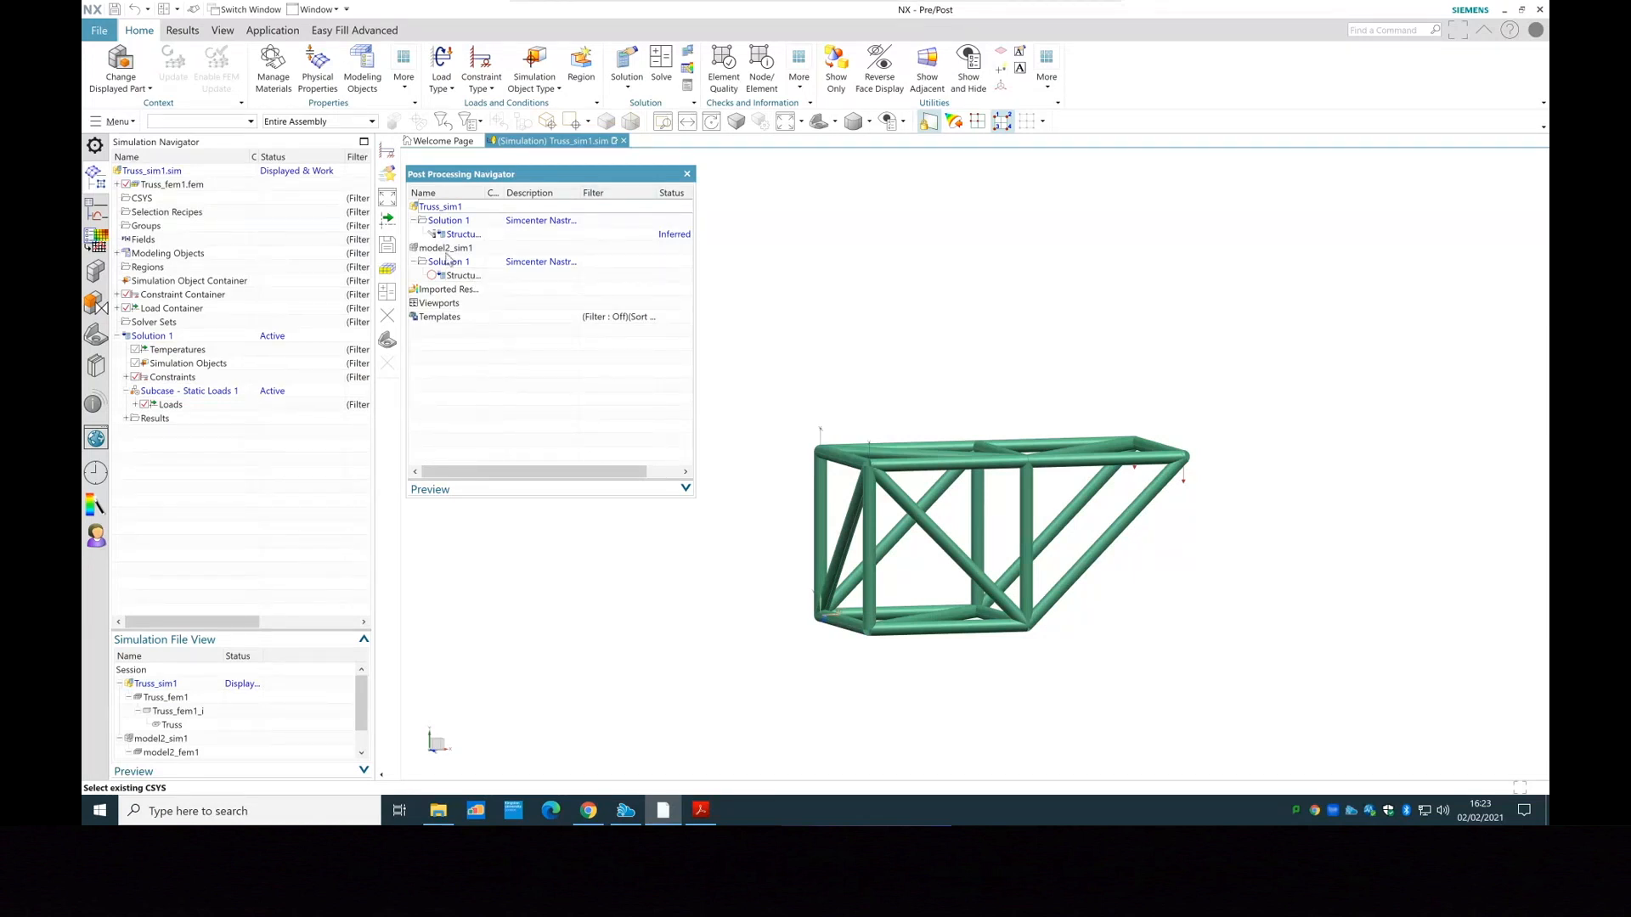
Load the Structural results of Truss_sim1's Solution 1, expand them to the nodal displacement components, and widen the name column
click(464, 236)
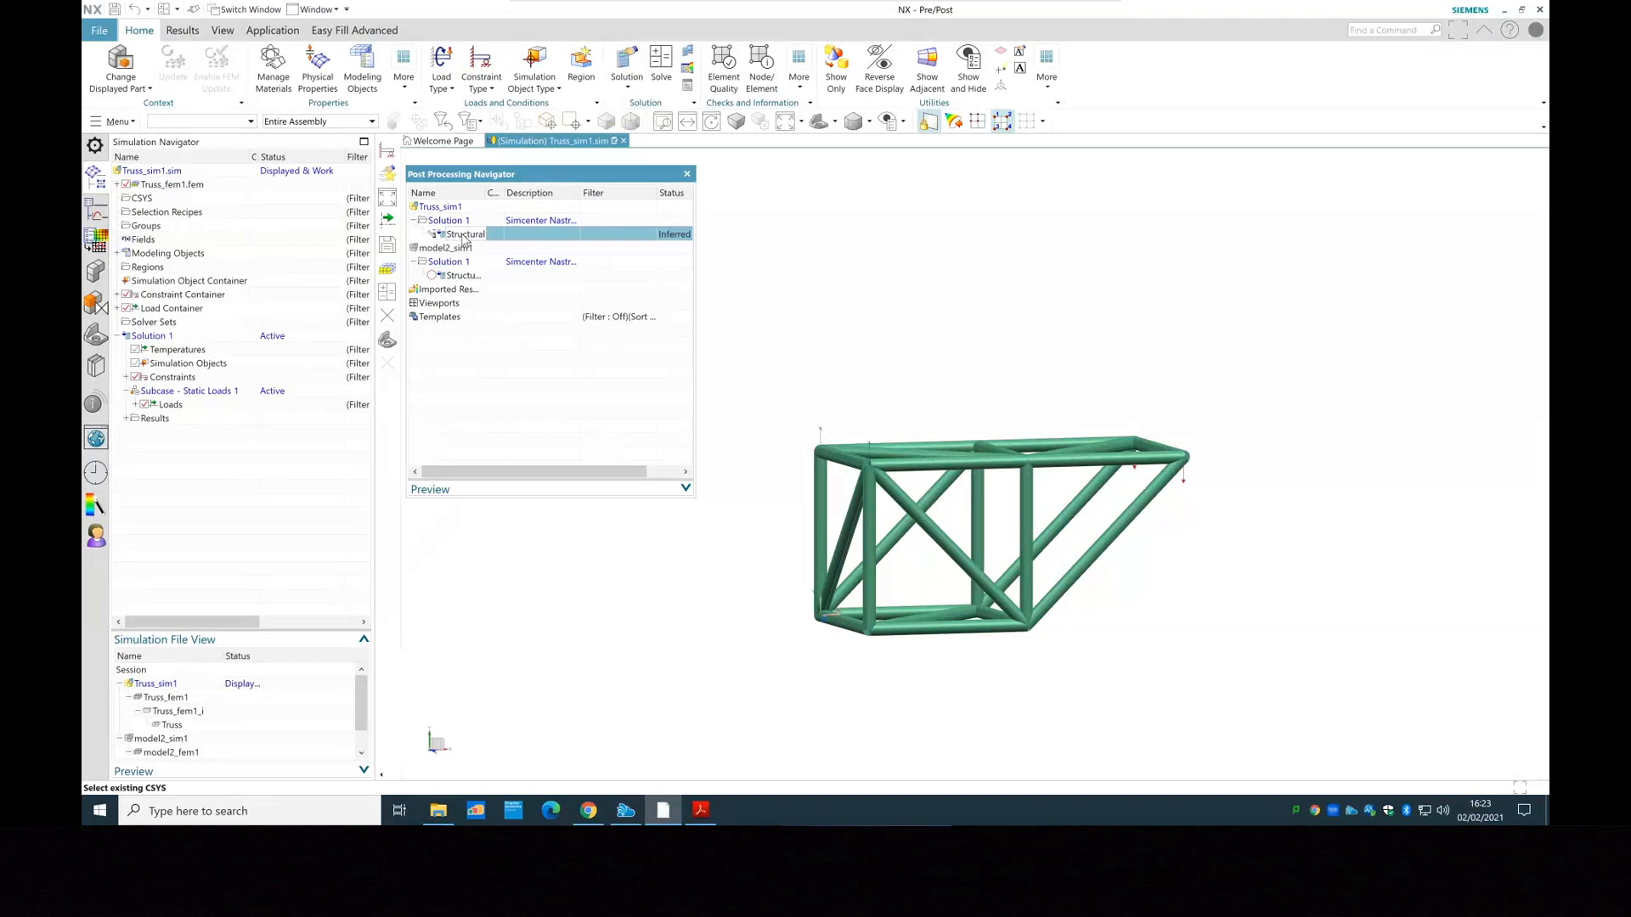
double_click(464, 235)
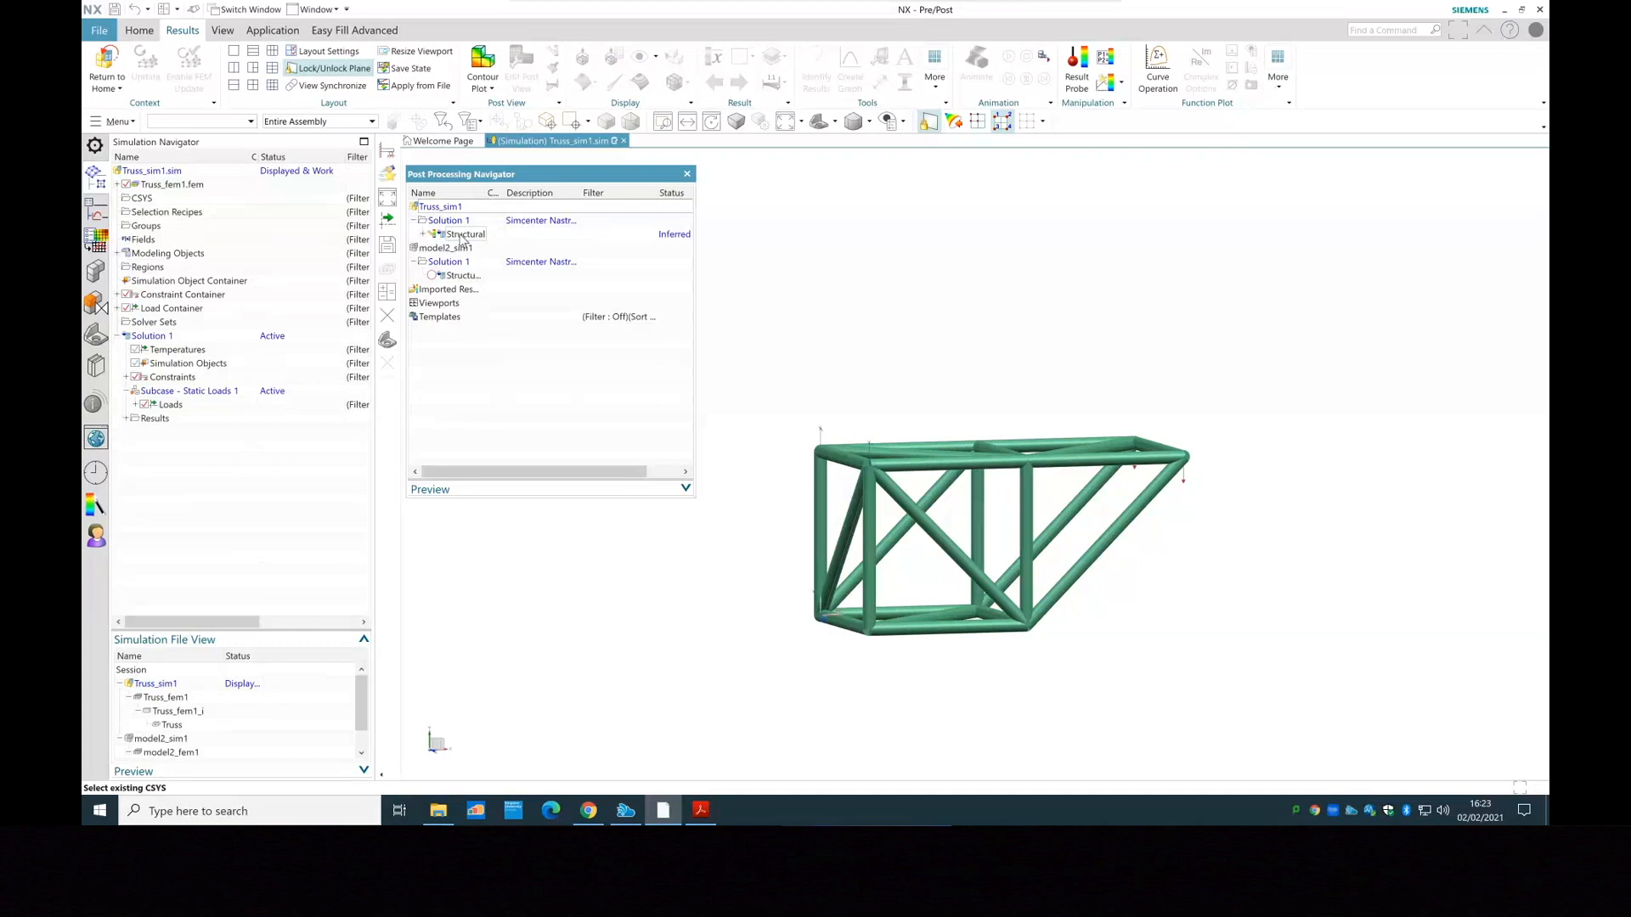
click(423, 235)
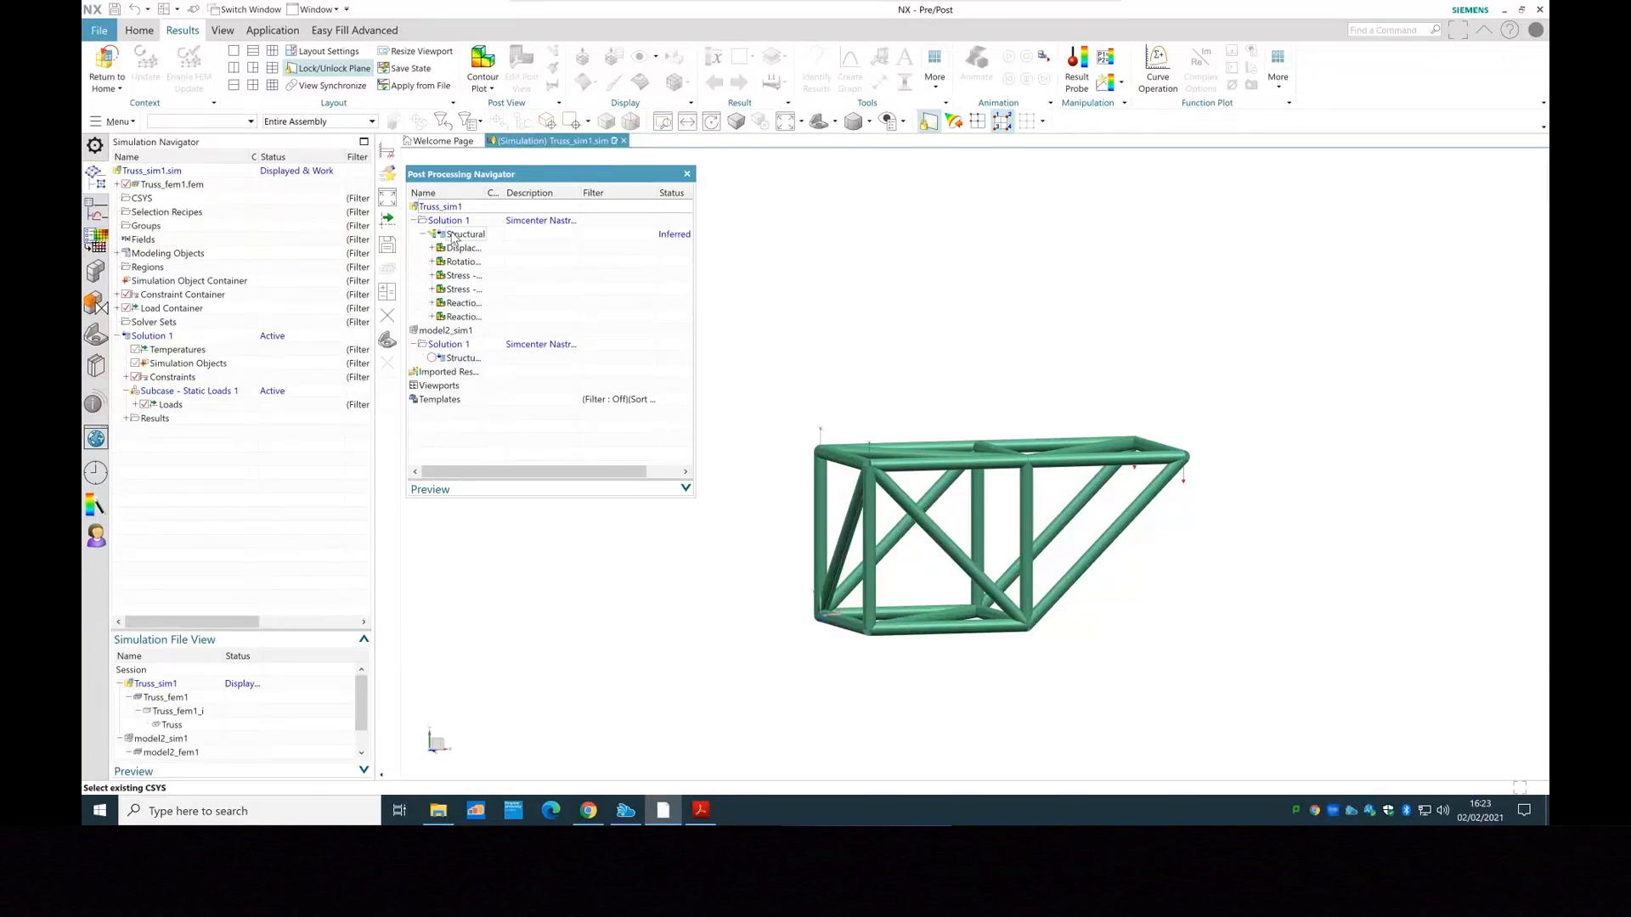
drag(484, 192, 561, 190)
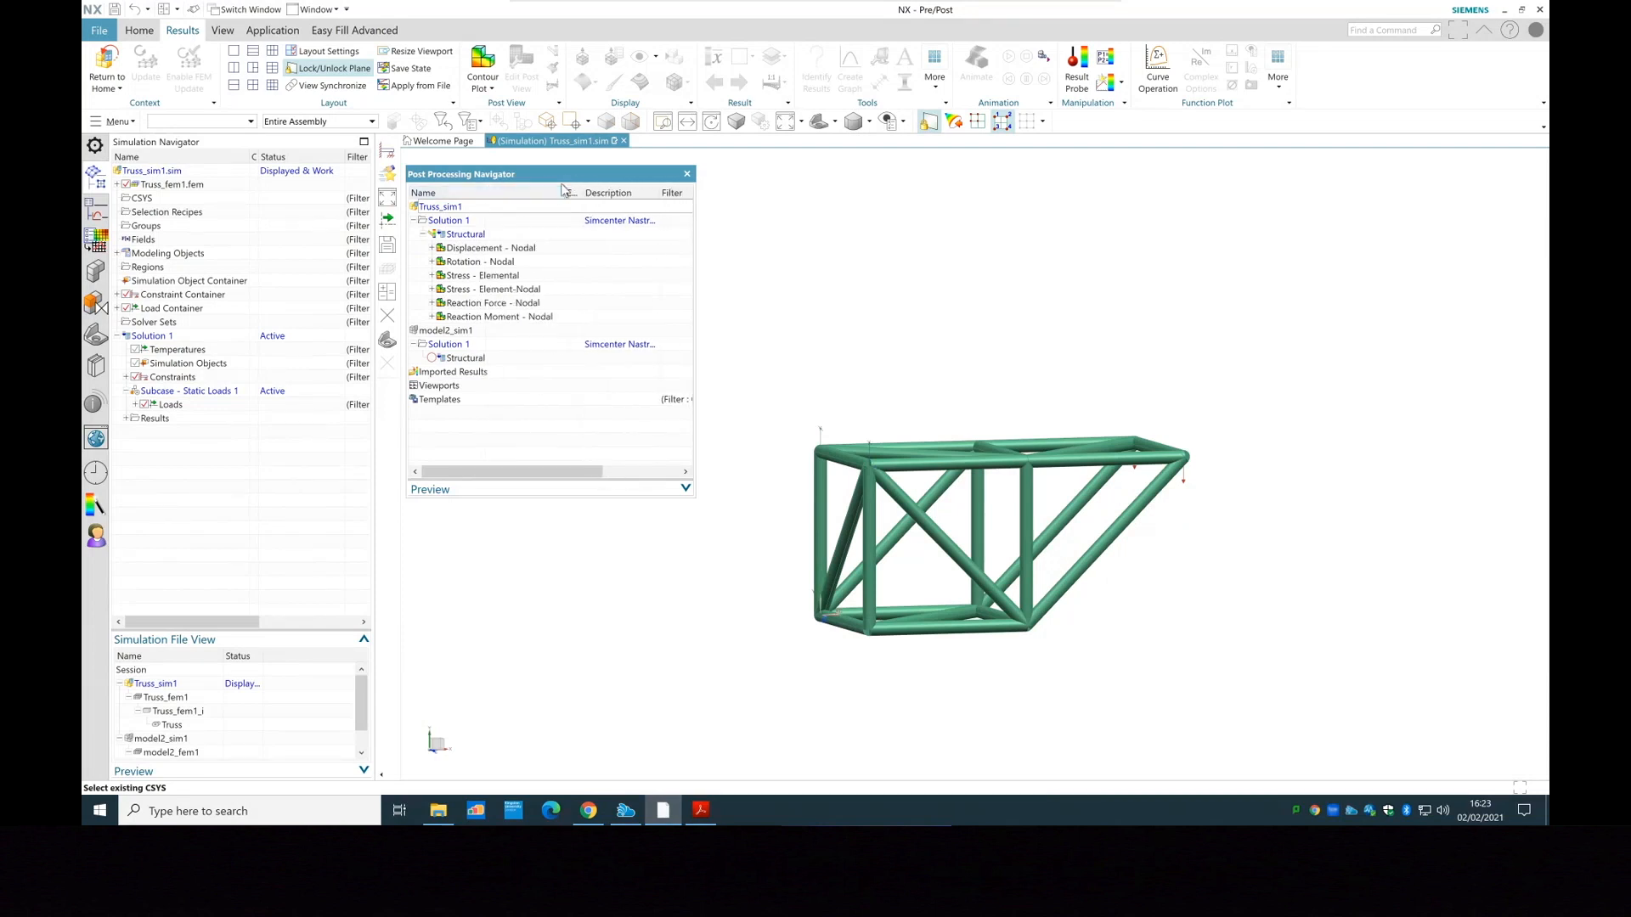
click(432, 248)
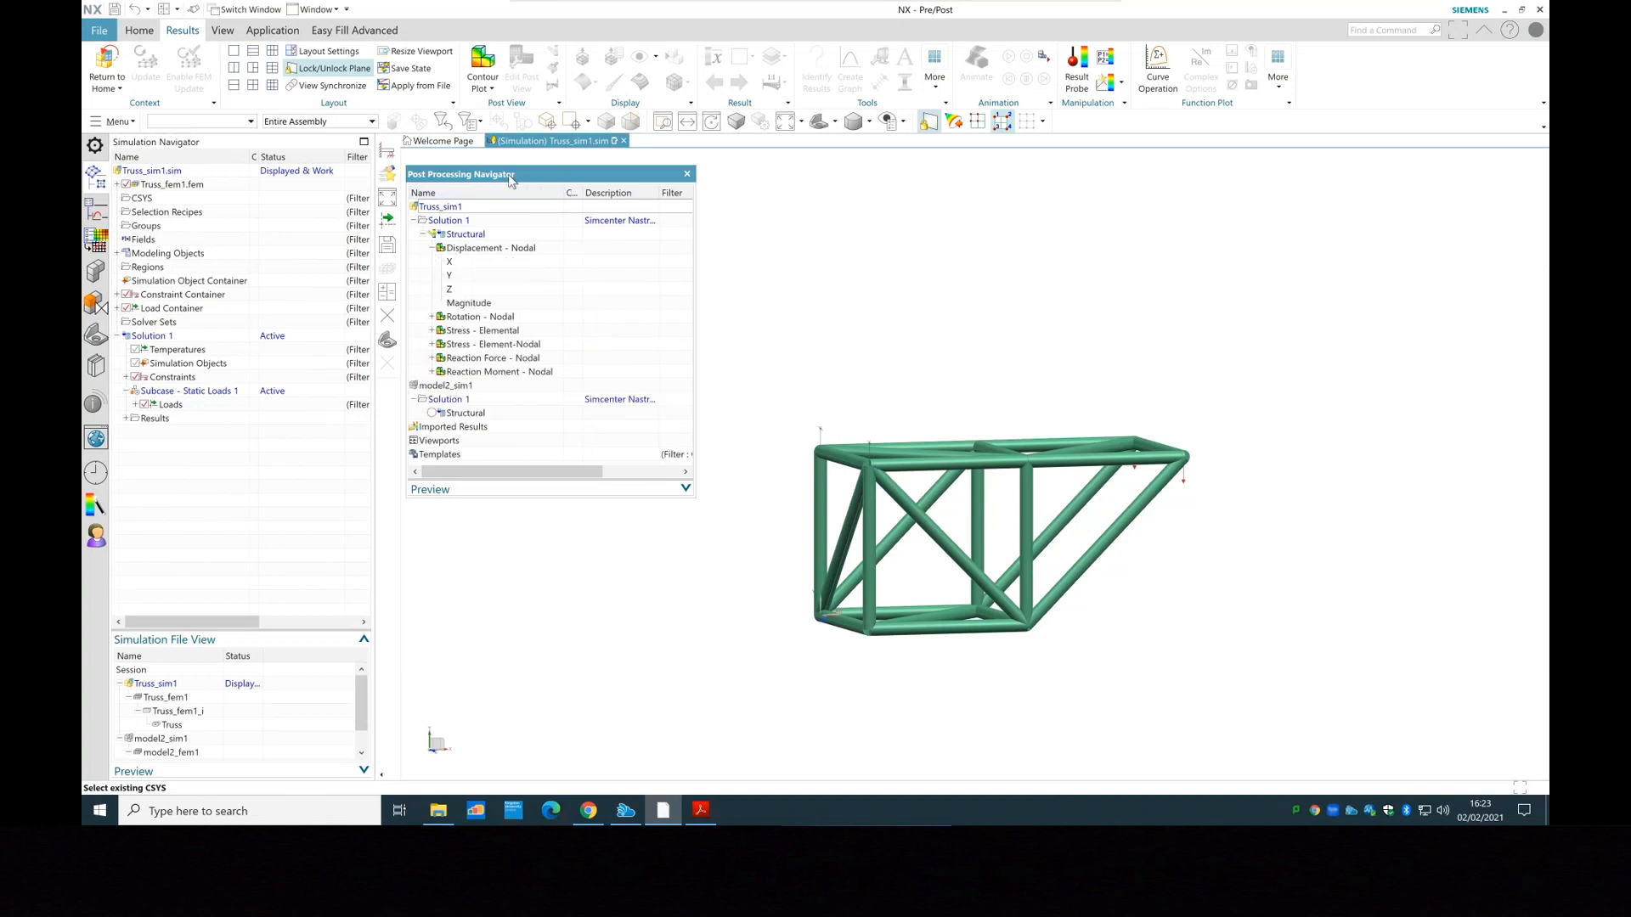
Plot the nodal displacement in X and move the Post Processing Navigator clear of the truss and its colour legend
mouse_move(512, 178)
mouse_down()
mouse_move(485, 188)
mouse_move(487, 170)
mouse_move(521, 170)
mouse_up()
click(464, 253)
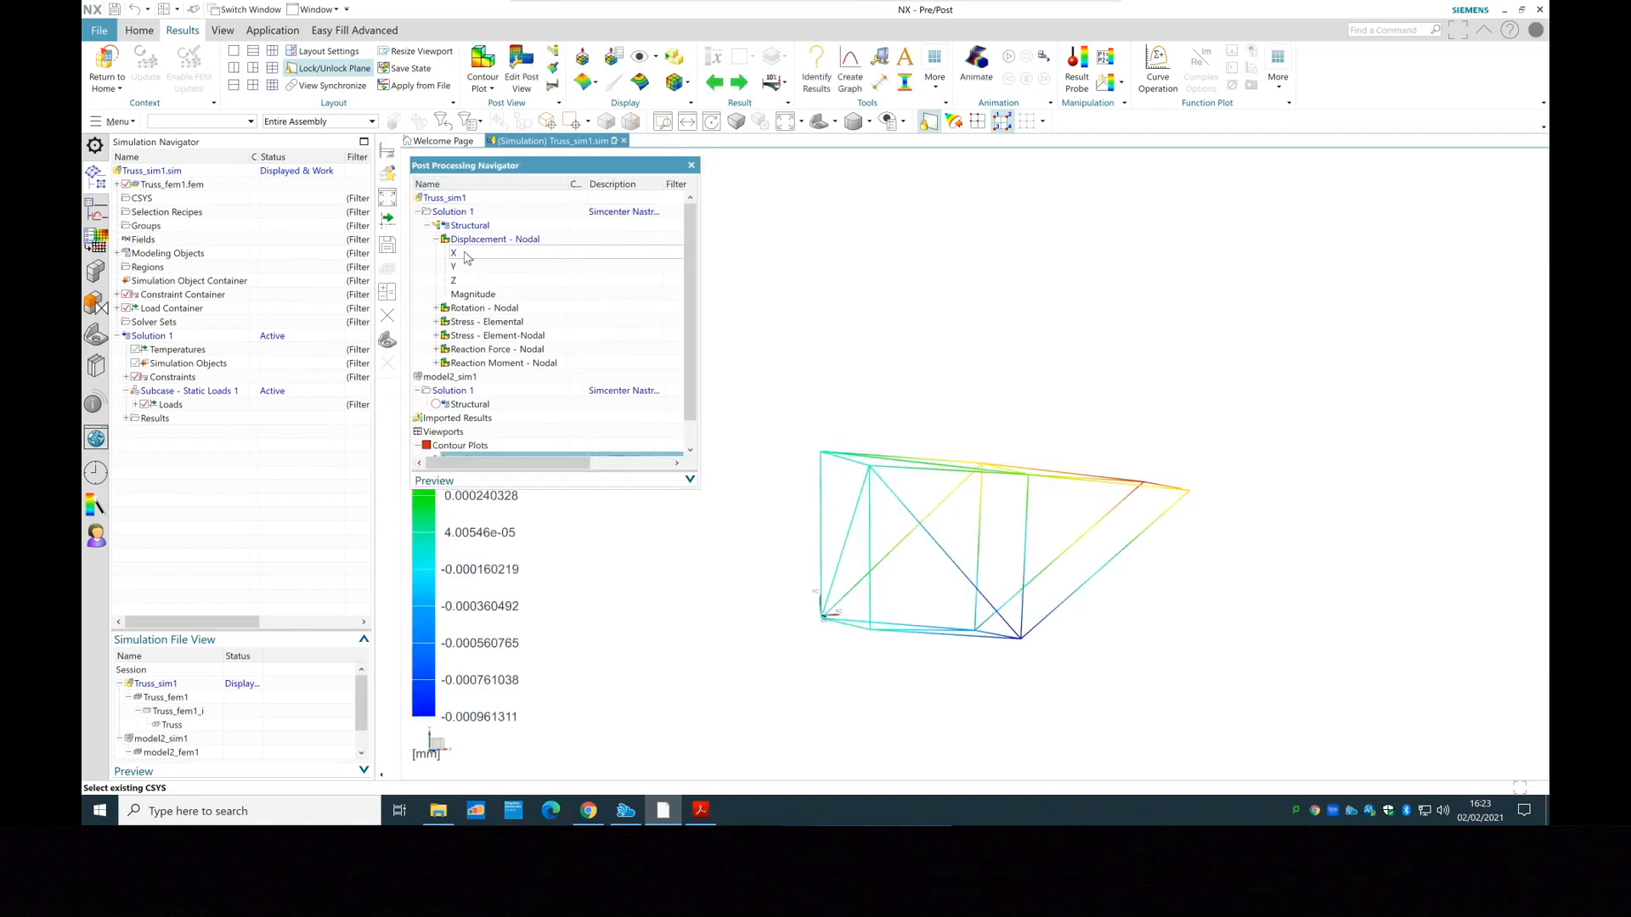
drag(609, 168, 1415, 212)
middle_drag(1097, 364, 1181, 463)
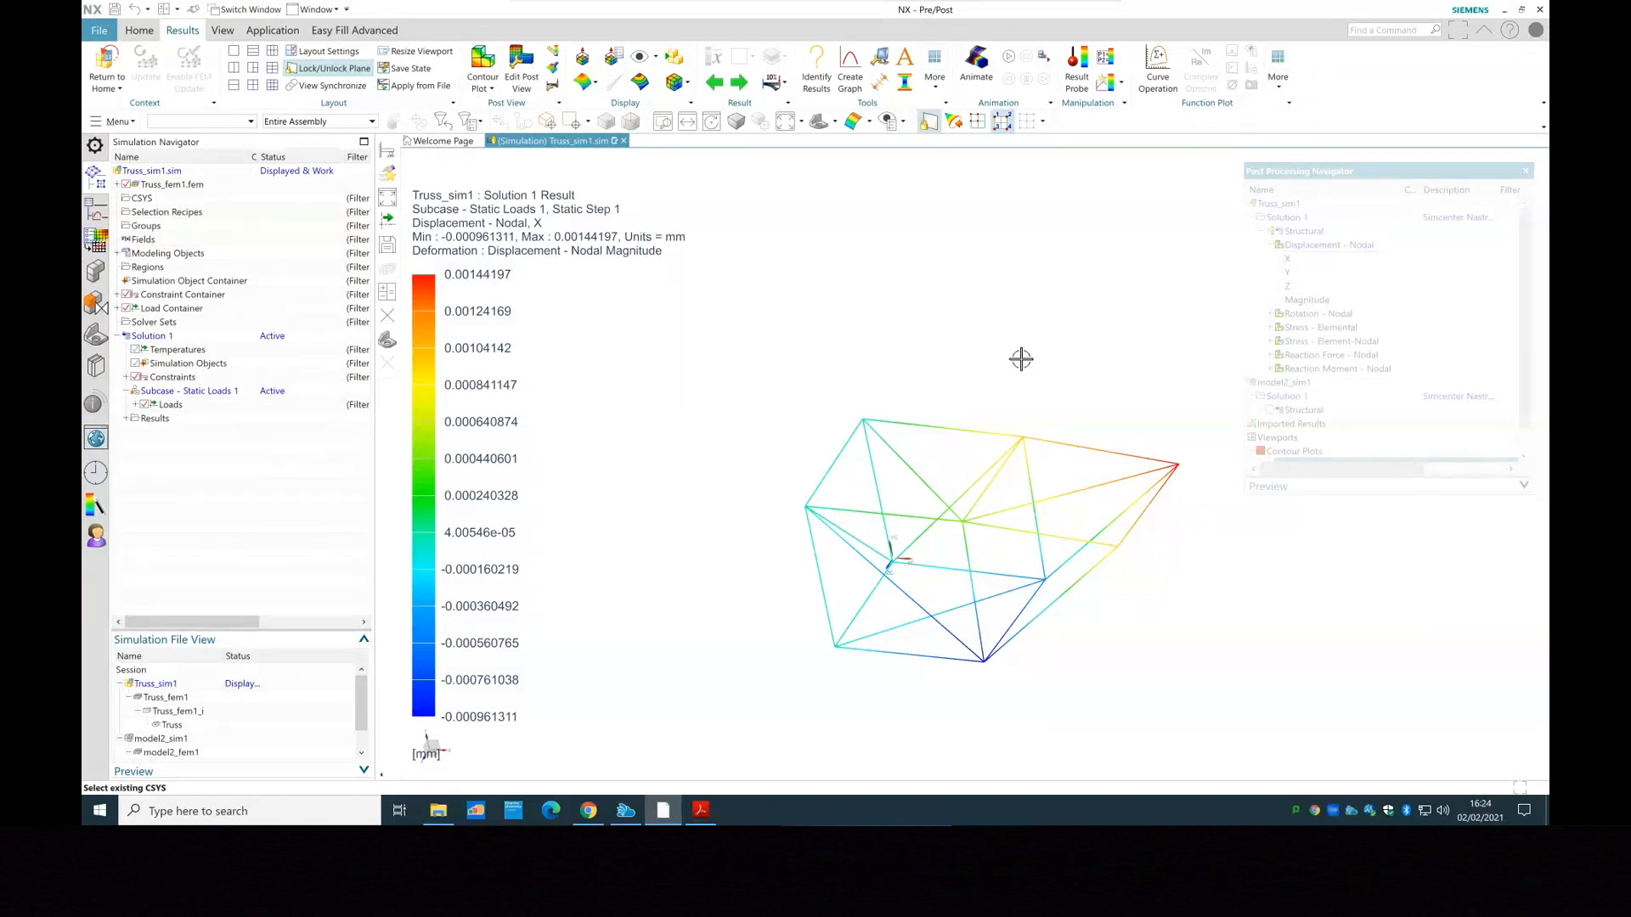
middle_drag(1021, 360, 1041, 344)
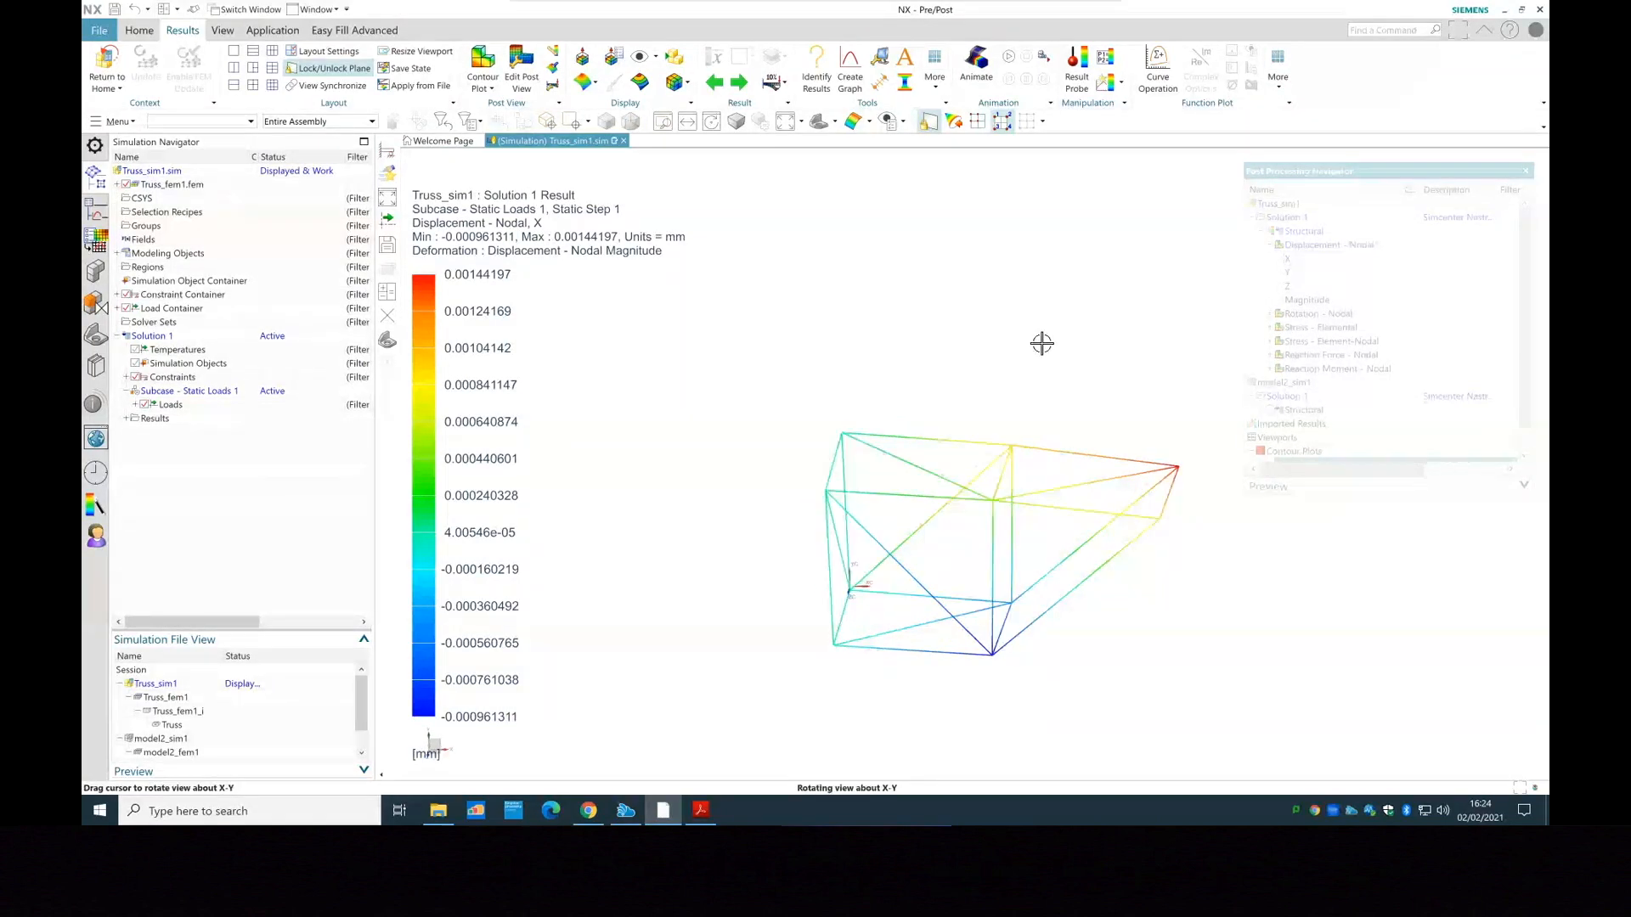
Compare the nodal displacement contours in Y, Z and magnitude, ending with the X component displayed
double_click(1299, 274)
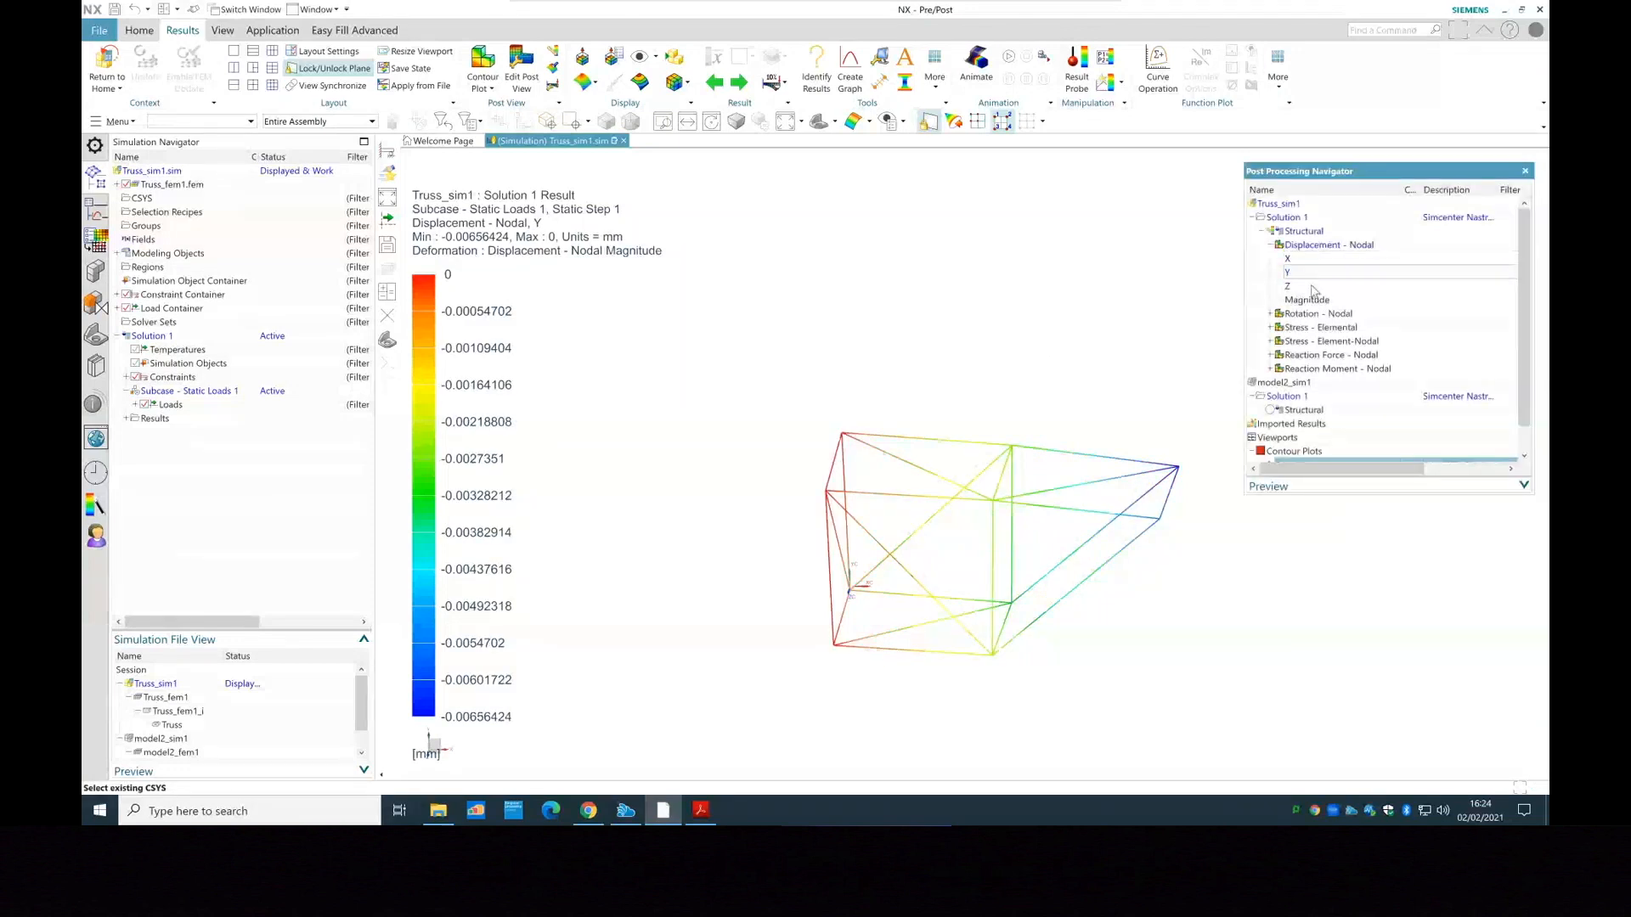
double_click(1313, 287)
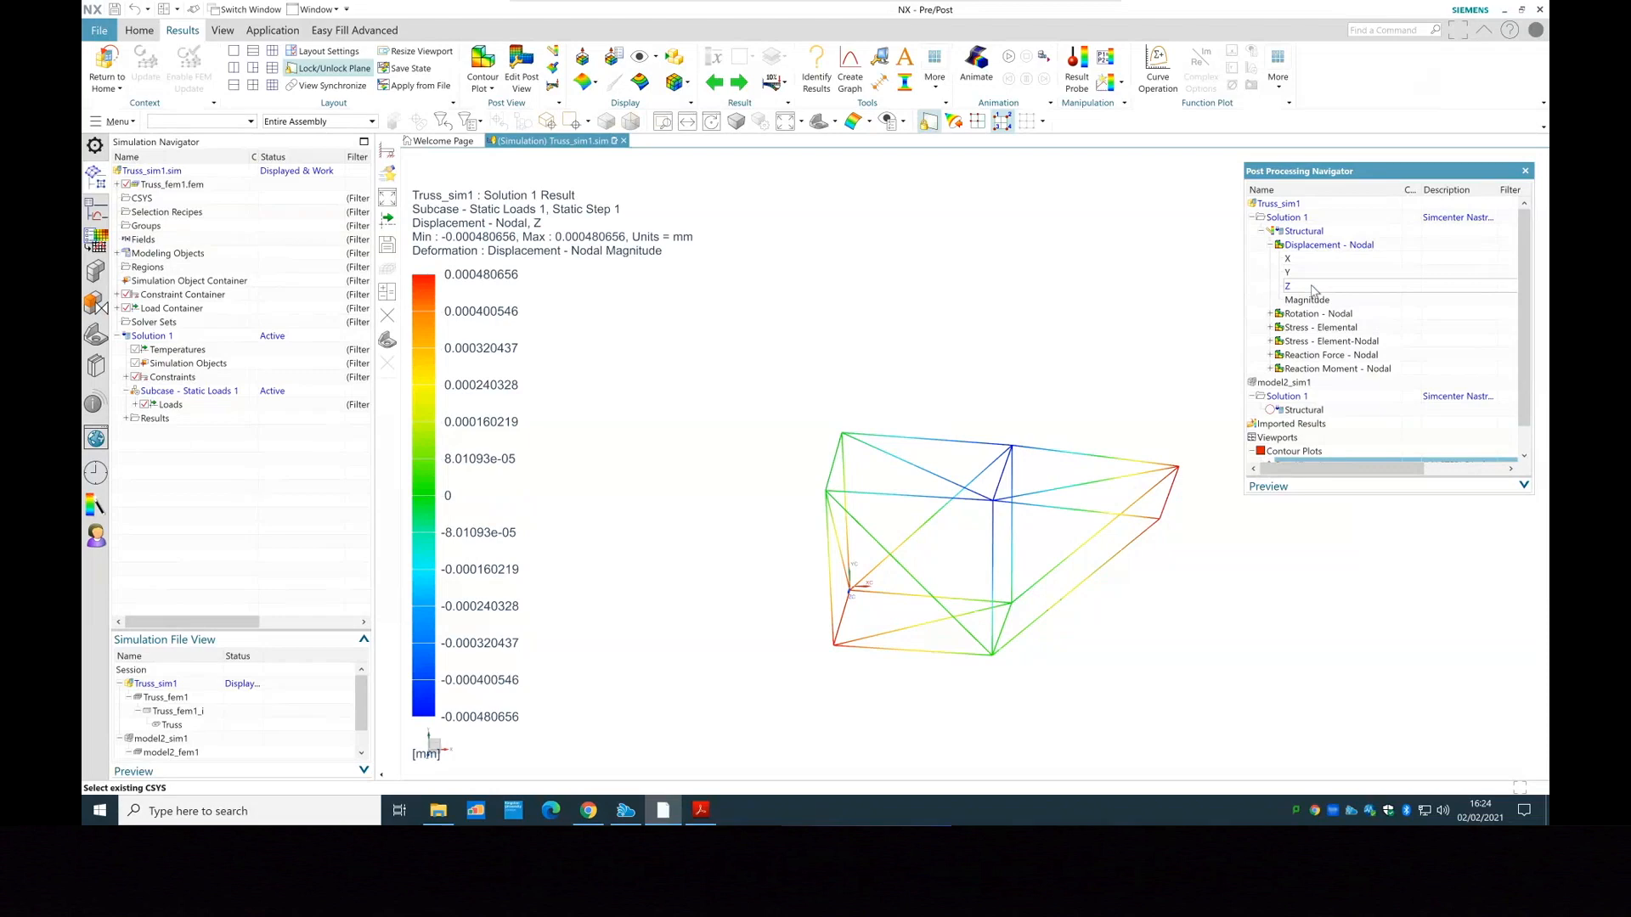
click(1322, 303)
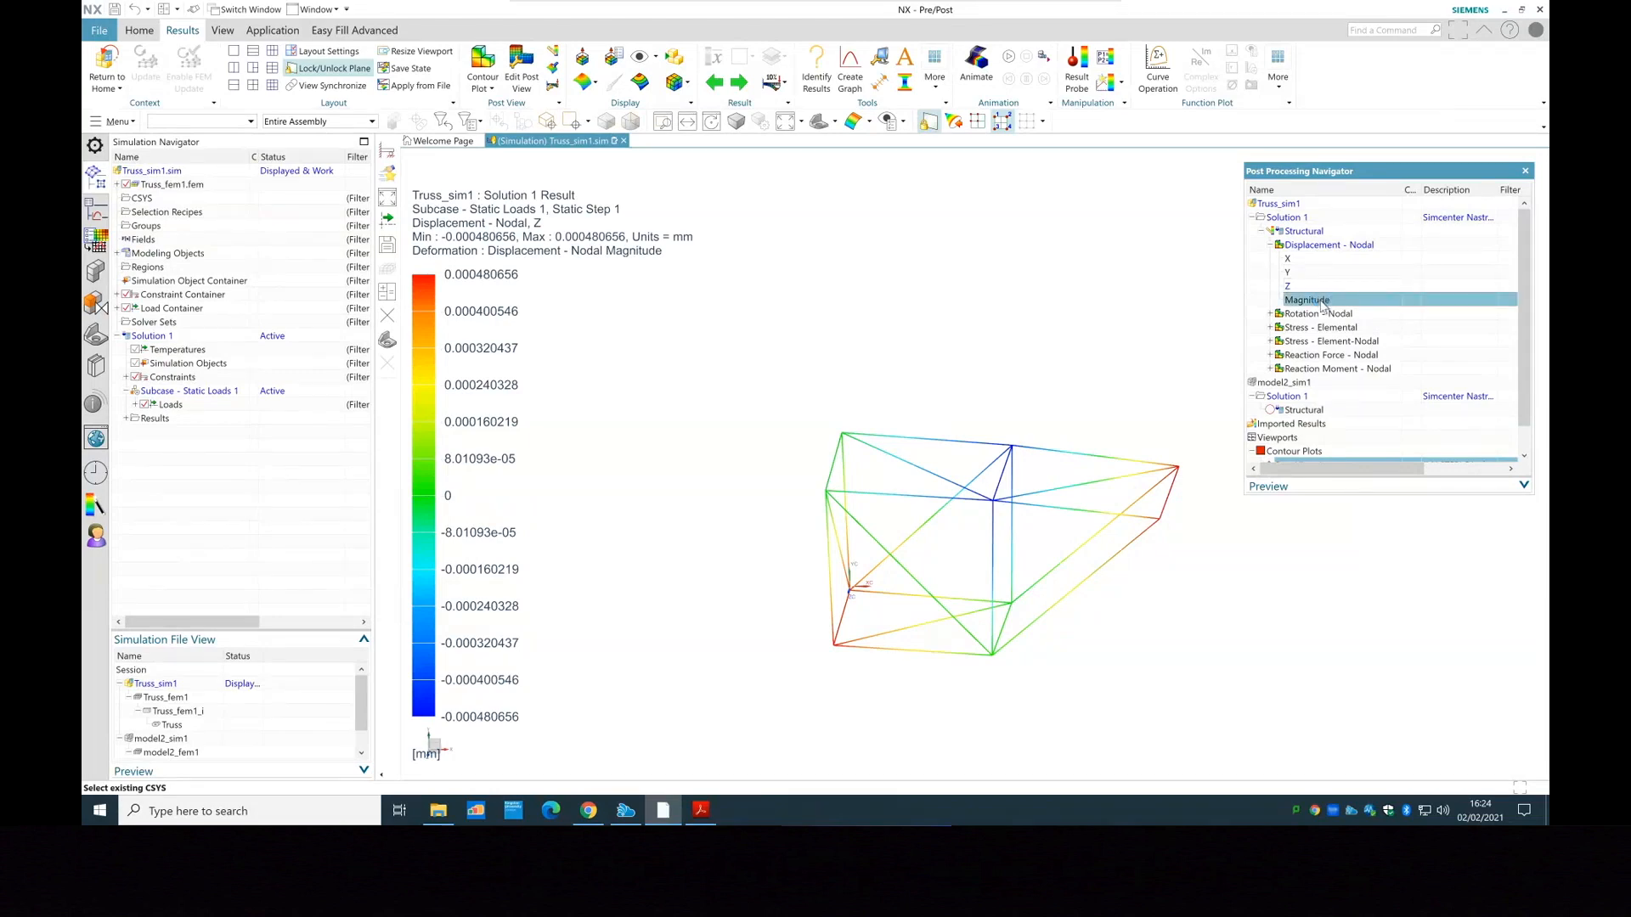
double_click(1322, 302)
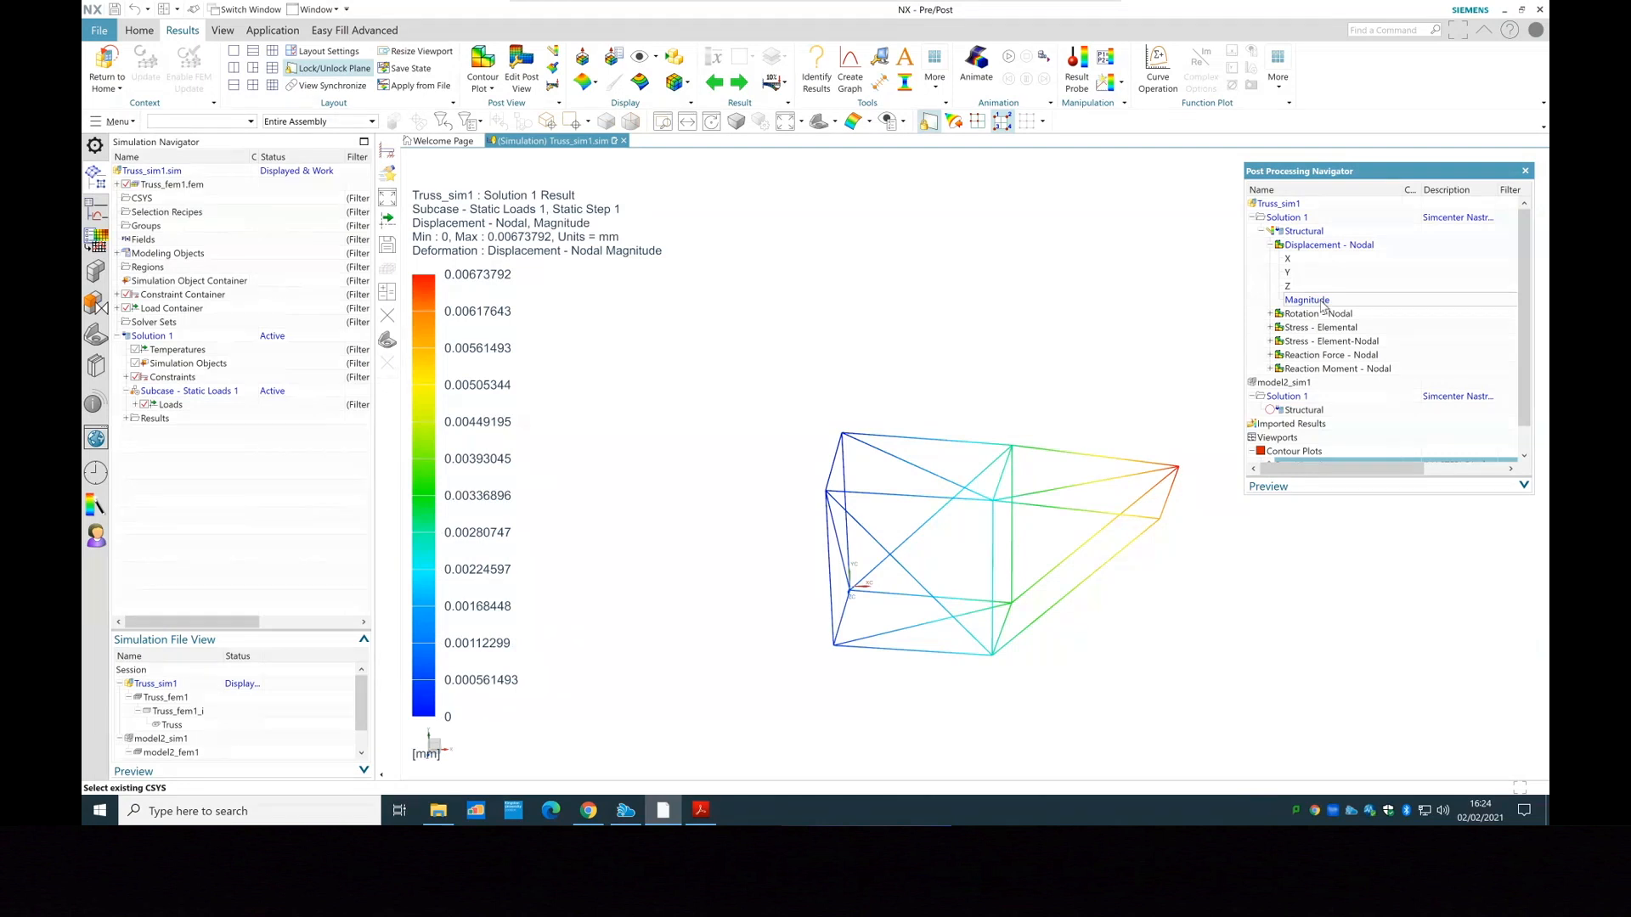
double_click(1309, 262)
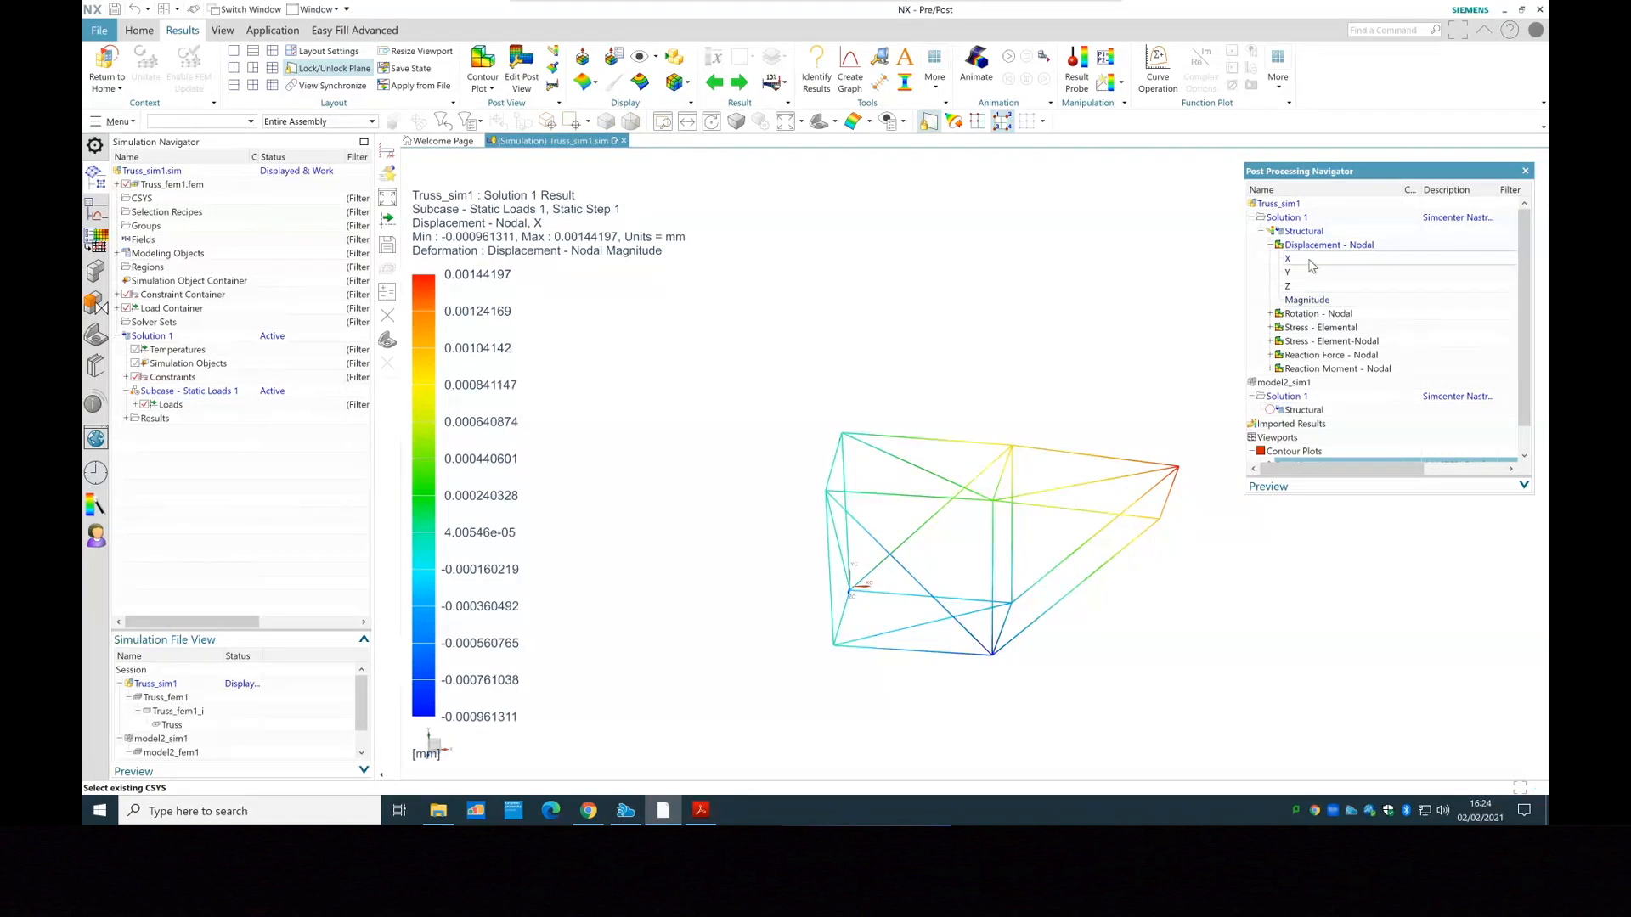
Animate the X displacement result with linear style, and stop the animation to return to the static plot
click(977, 79)
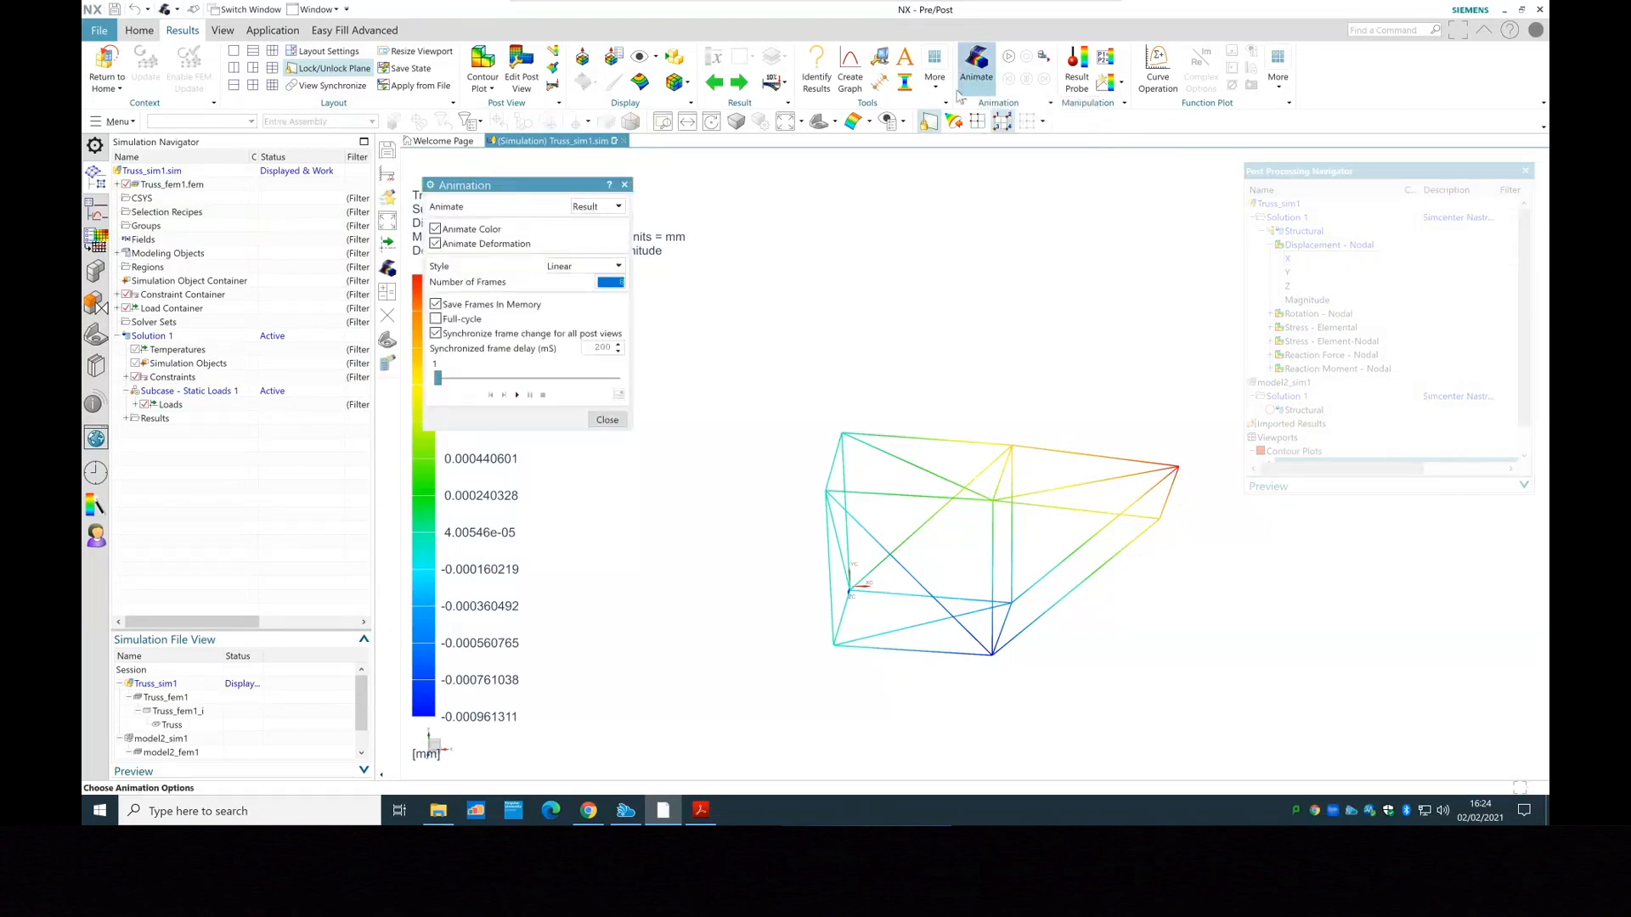
click(517, 395)
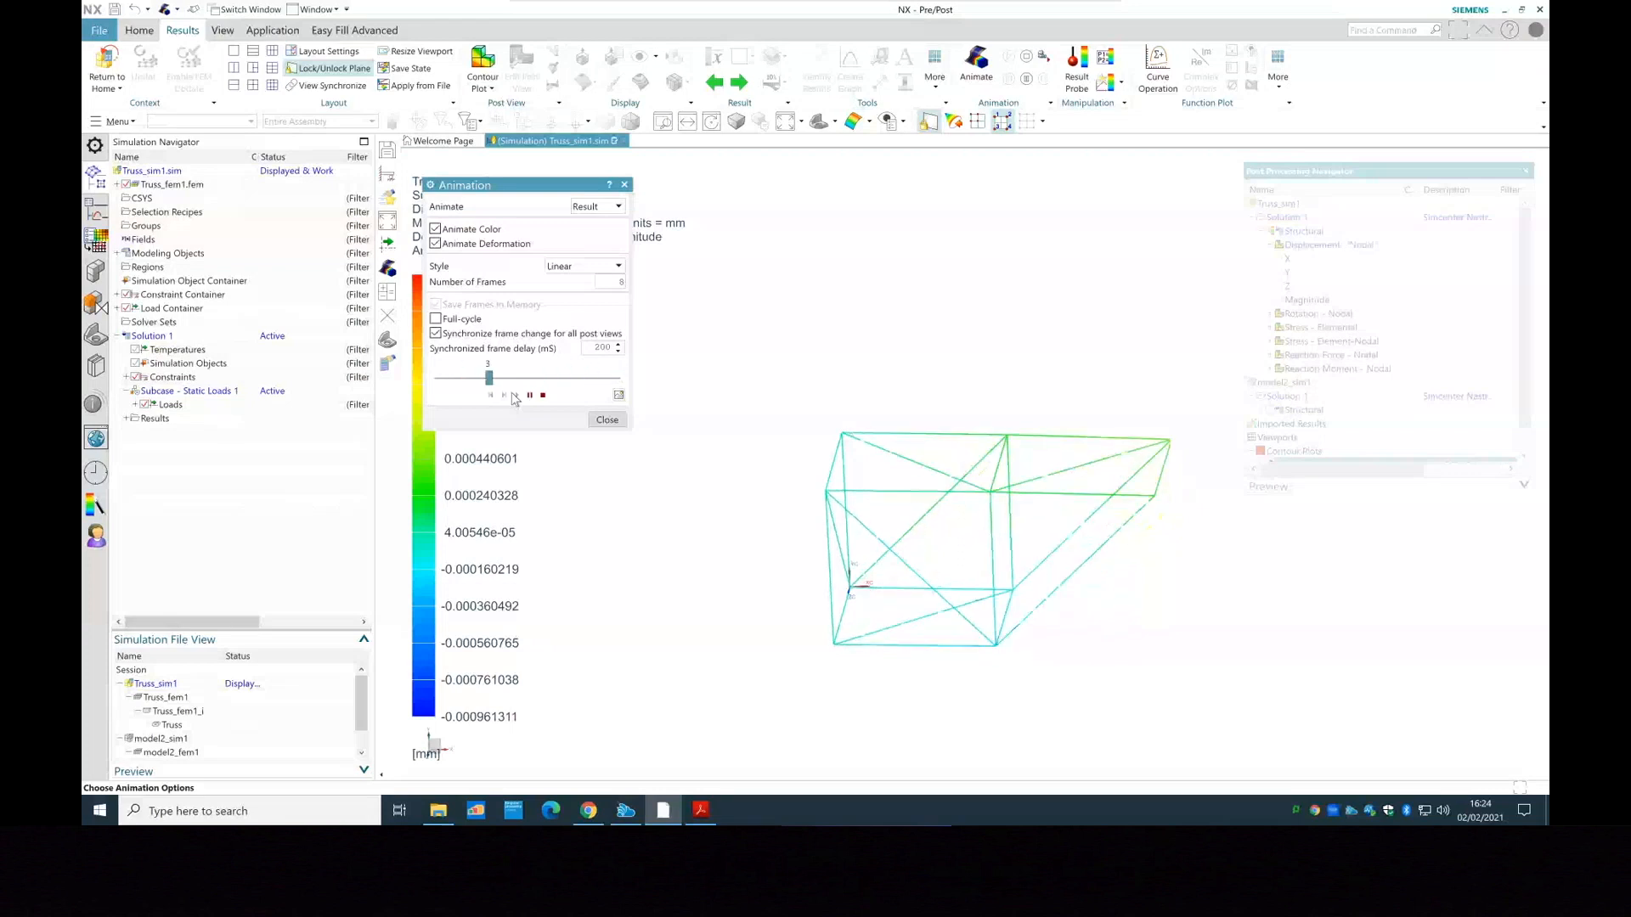
click(607, 420)
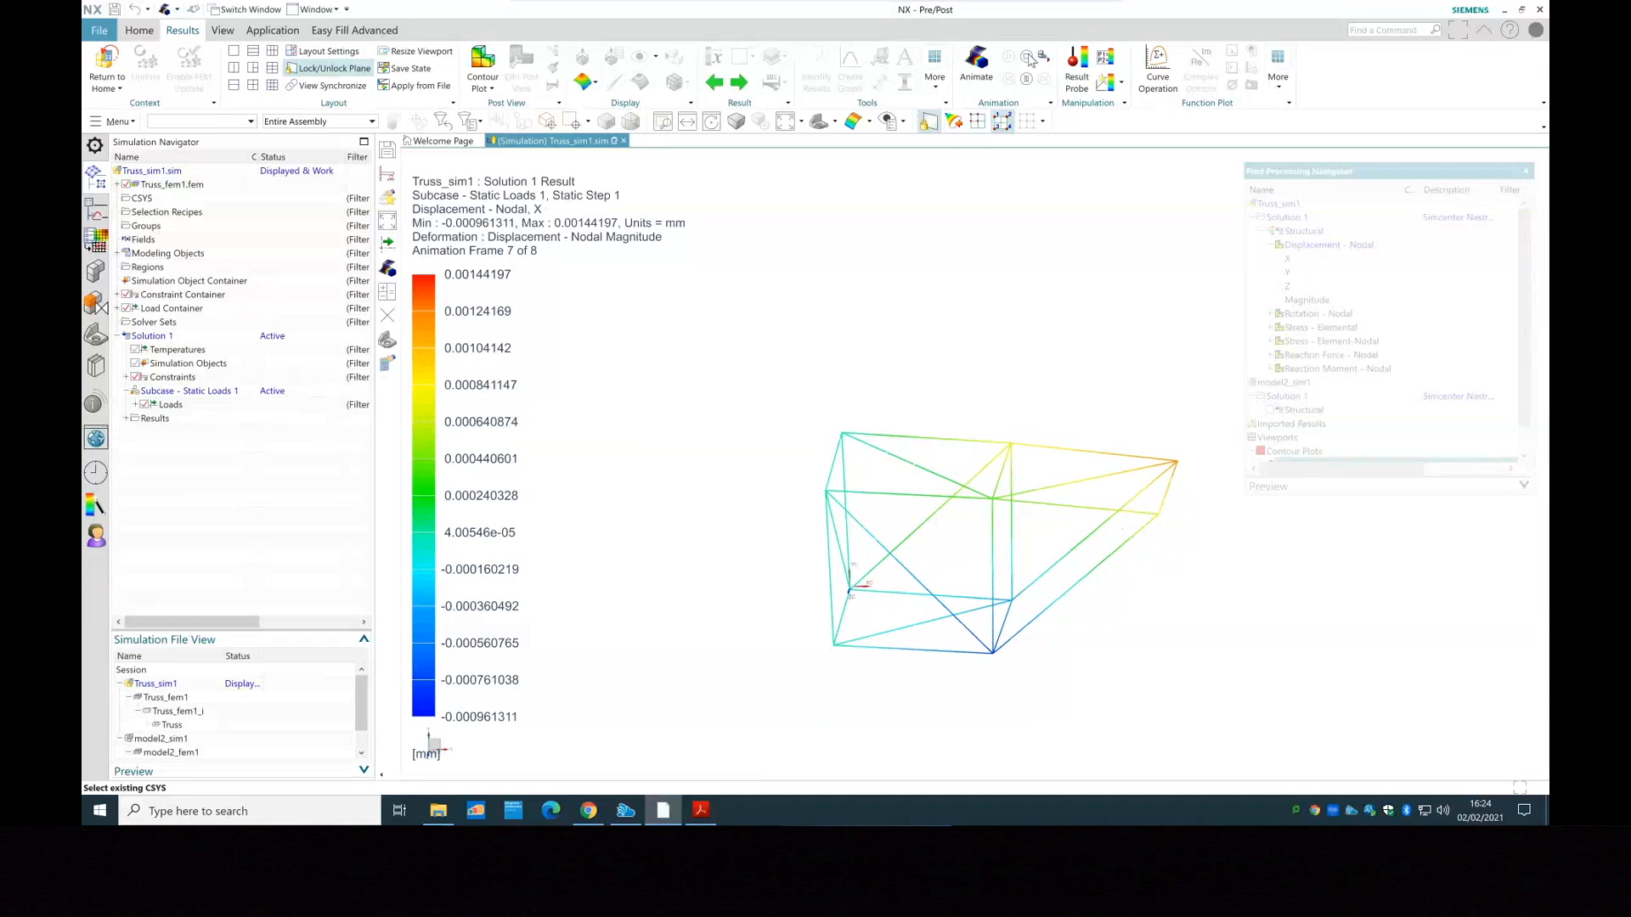
click(1028, 59)
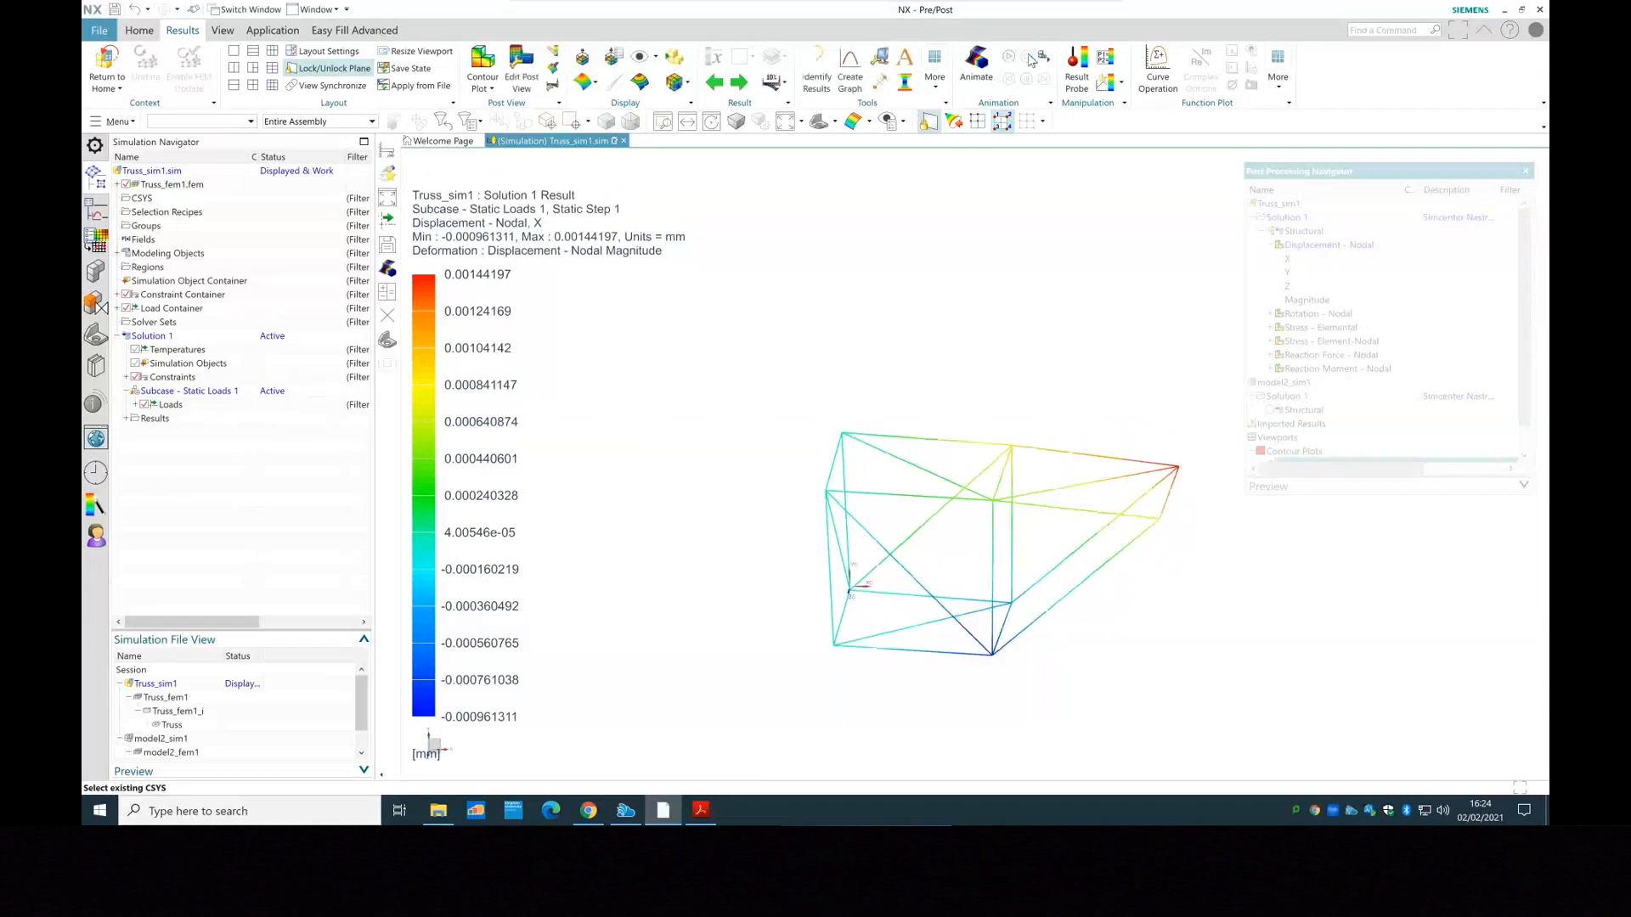
Display the nodal rotation contours for X, Y, Z and magnitude in turn
click(1270, 314)
double_click(1305, 333)
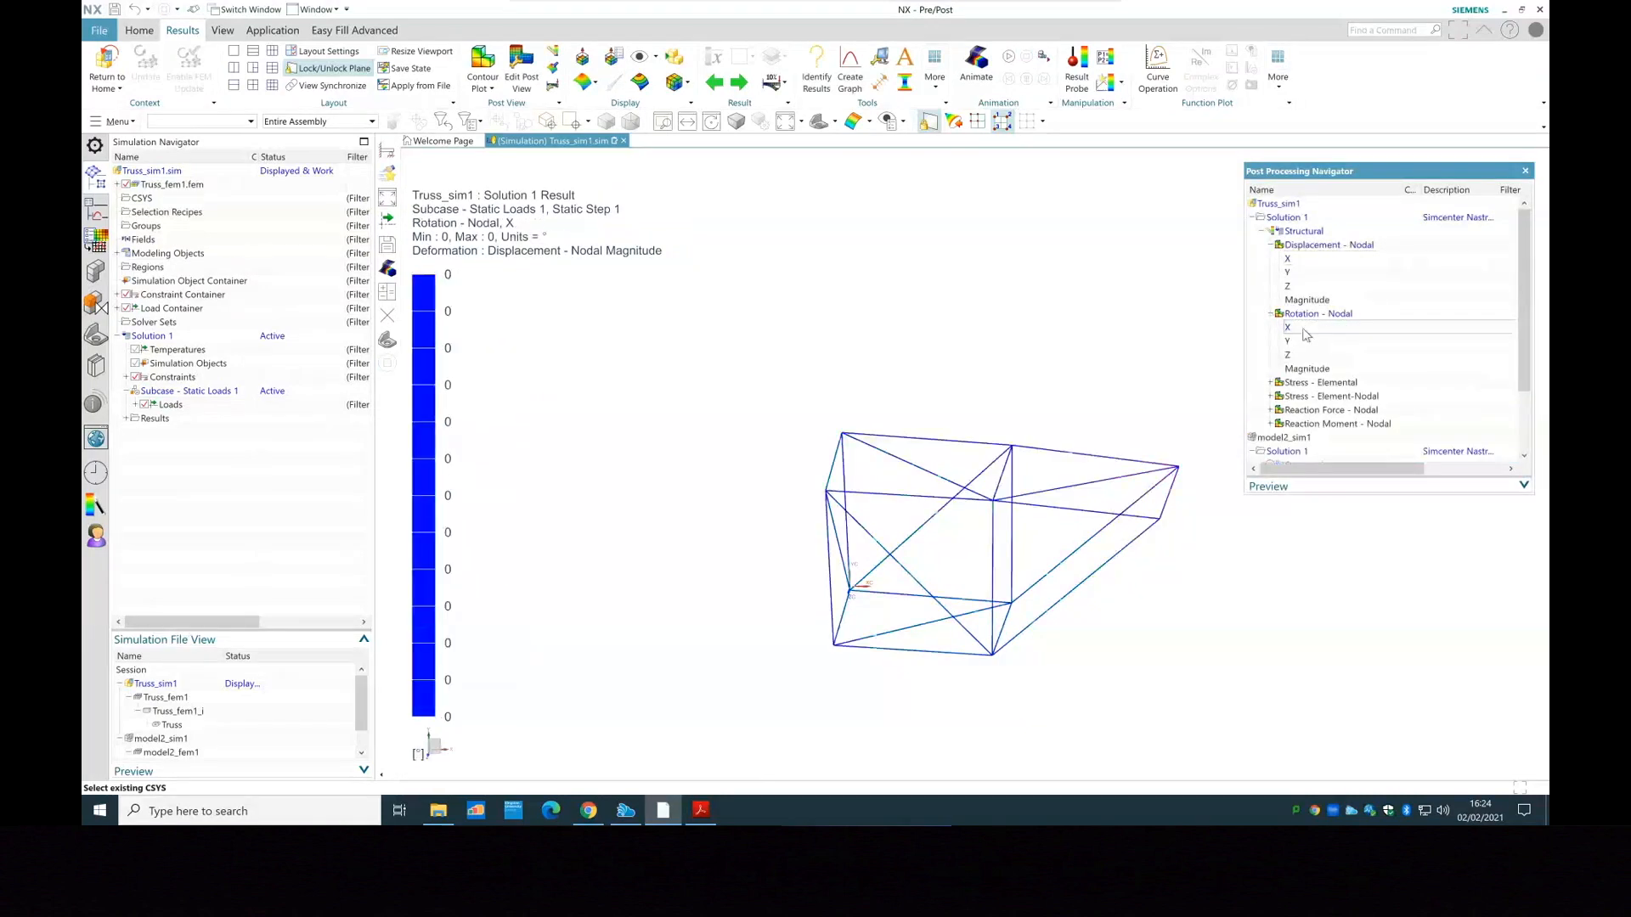
double_click(1305, 341)
click(1306, 357)
double_click(1306, 357)
double_click(1306, 369)
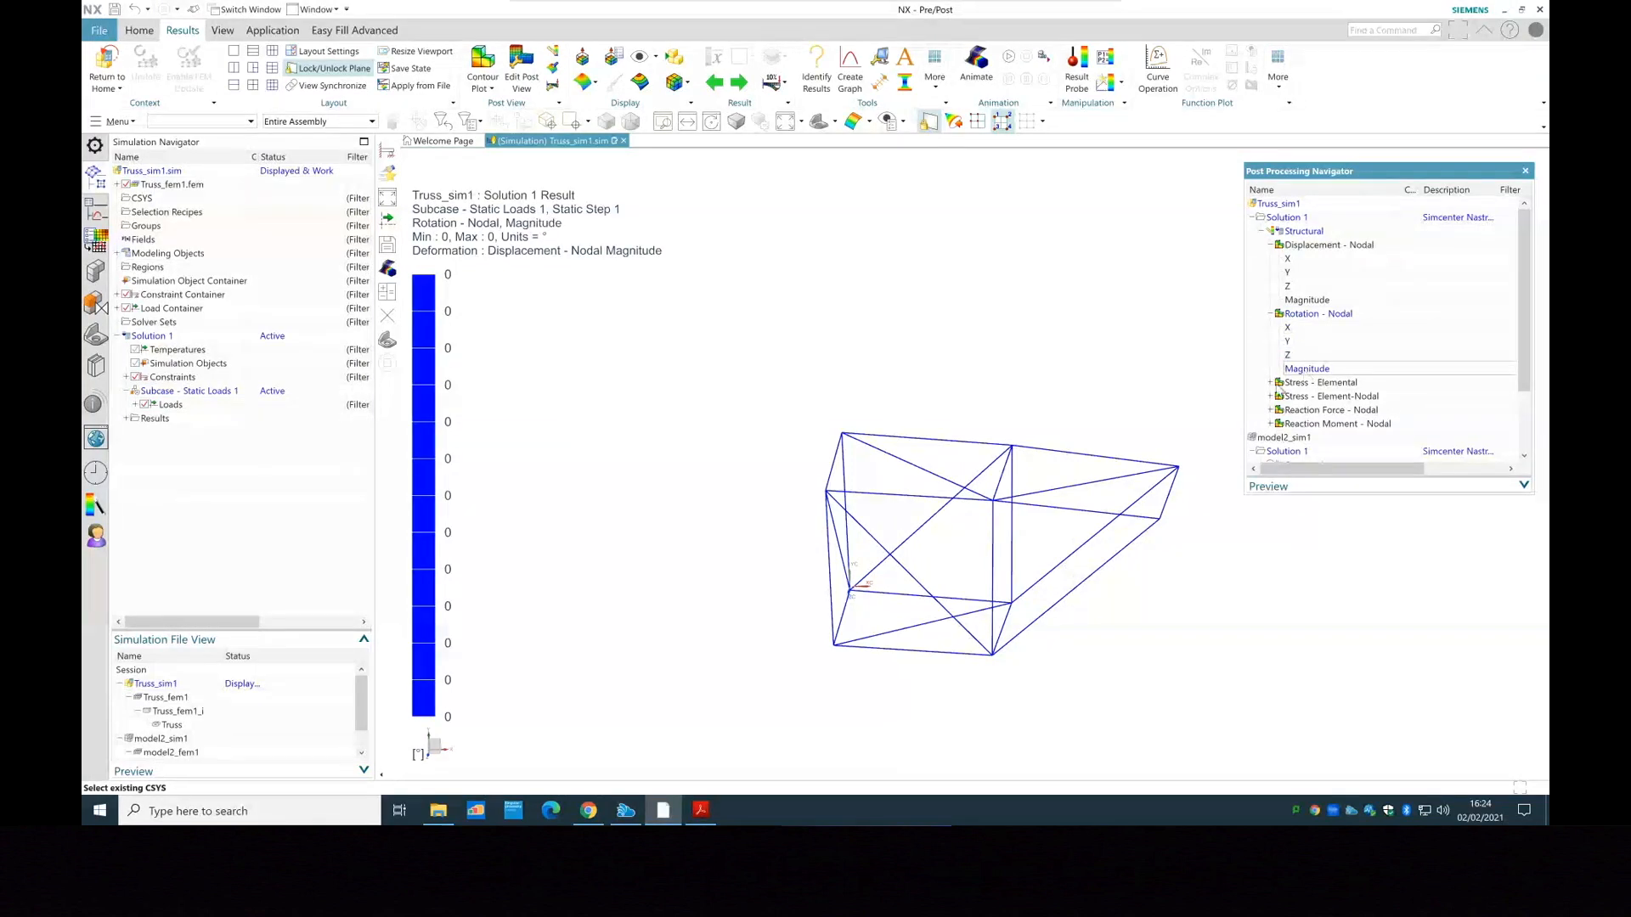
Display the elemental stress contours for the XX, YY and ZZ components
click(1271, 383)
double_click(1305, 262)
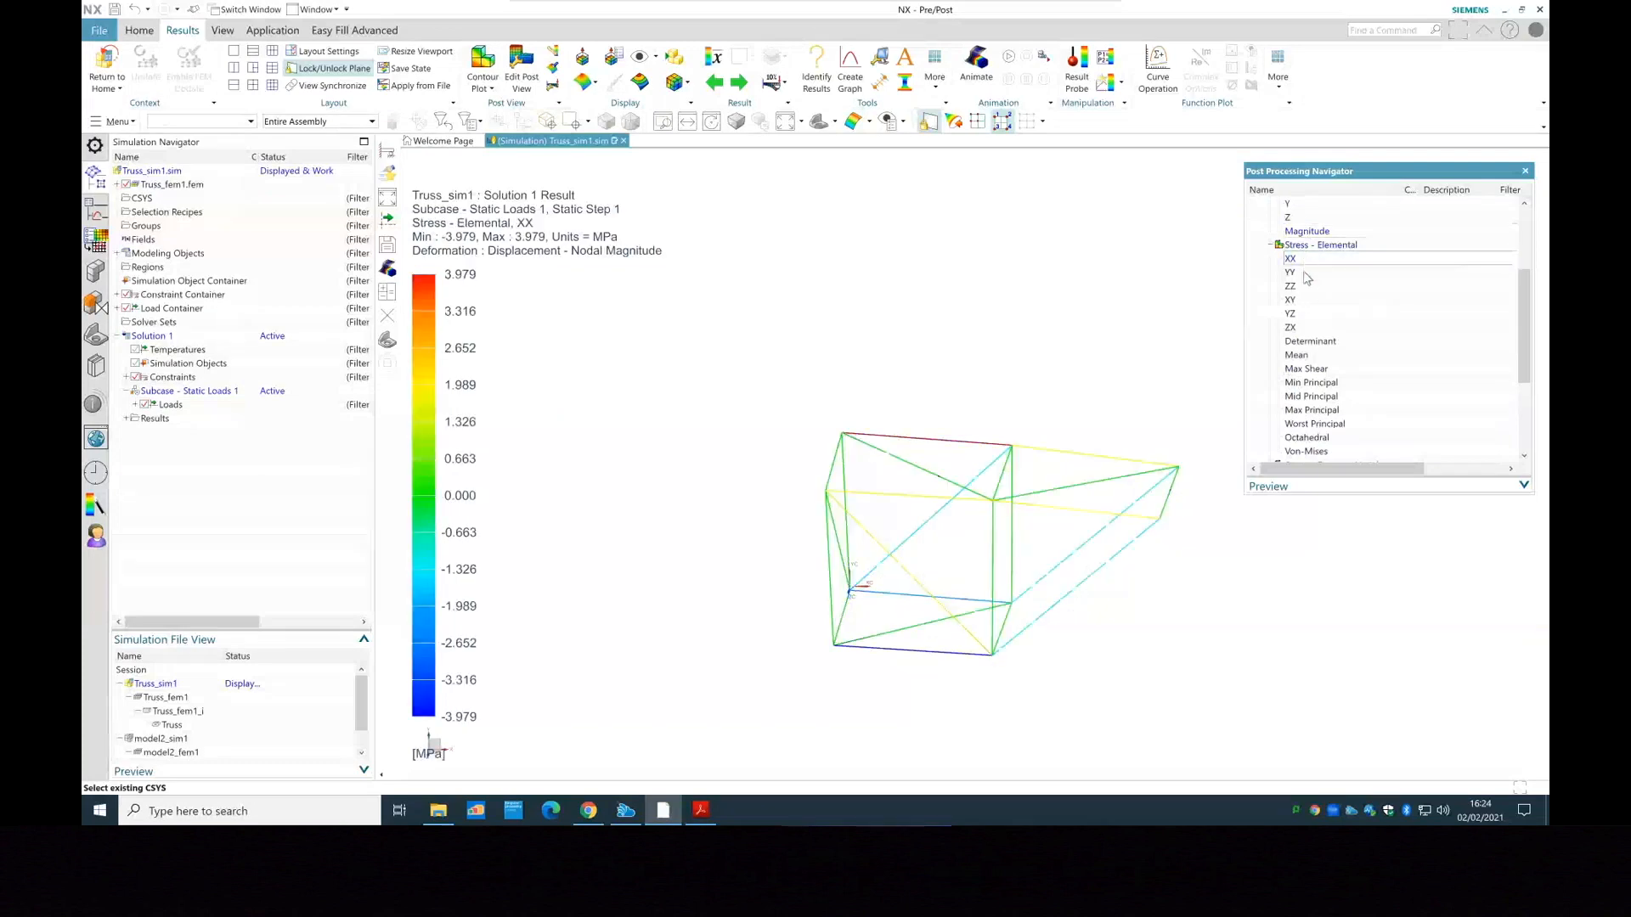
double_click(1304, 301)
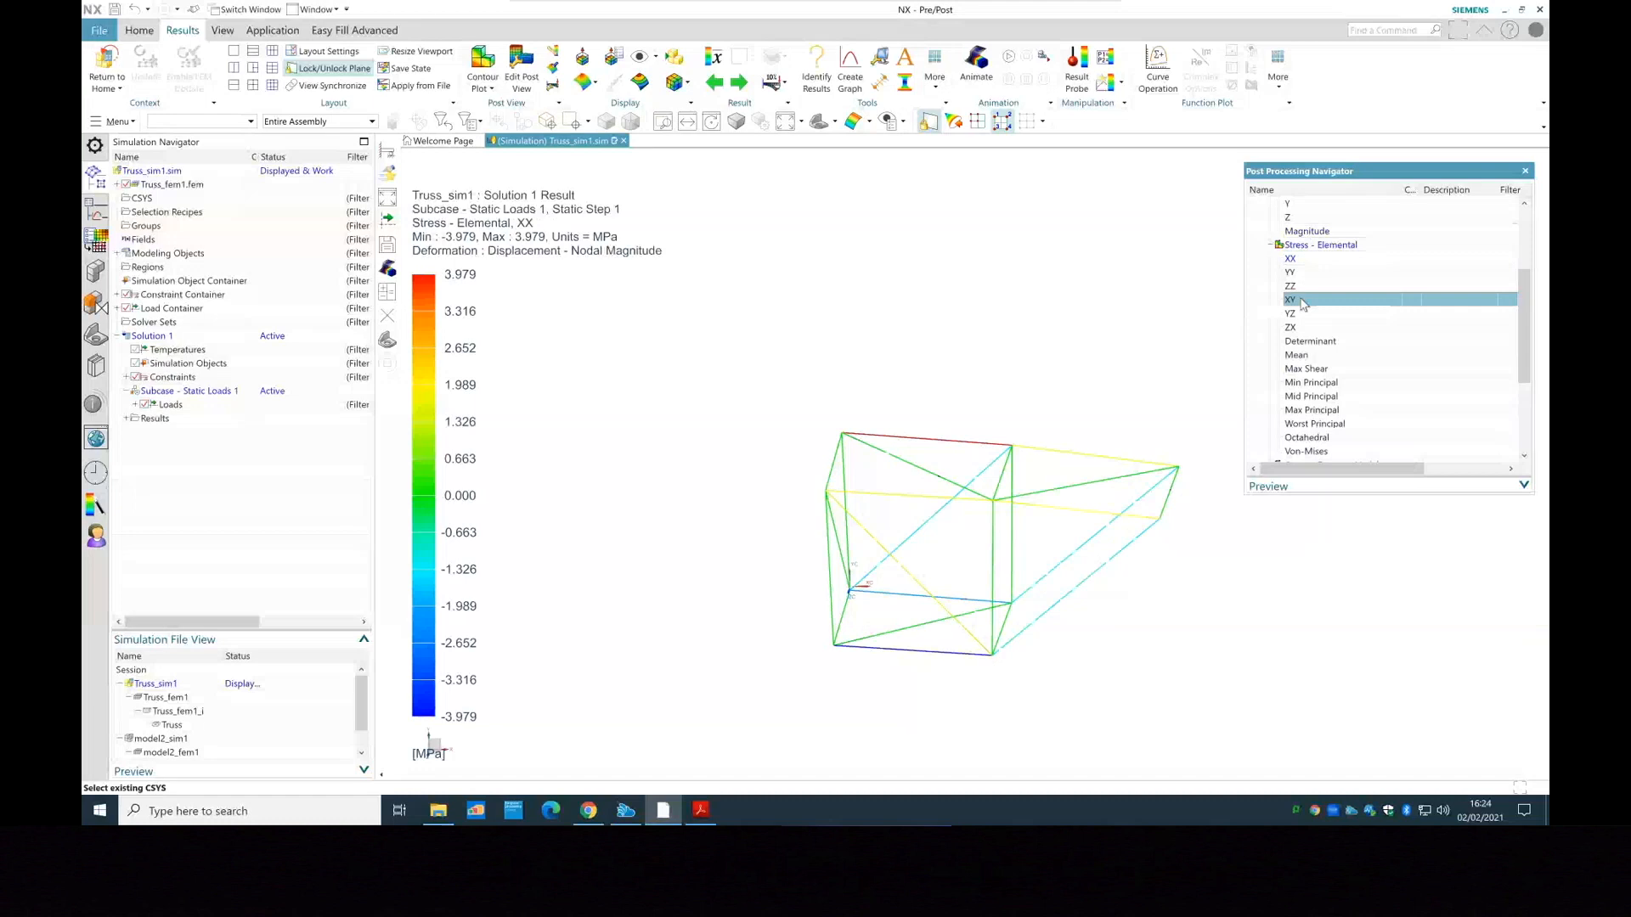
double_click(1303, 274)
double_click(1302, 287)
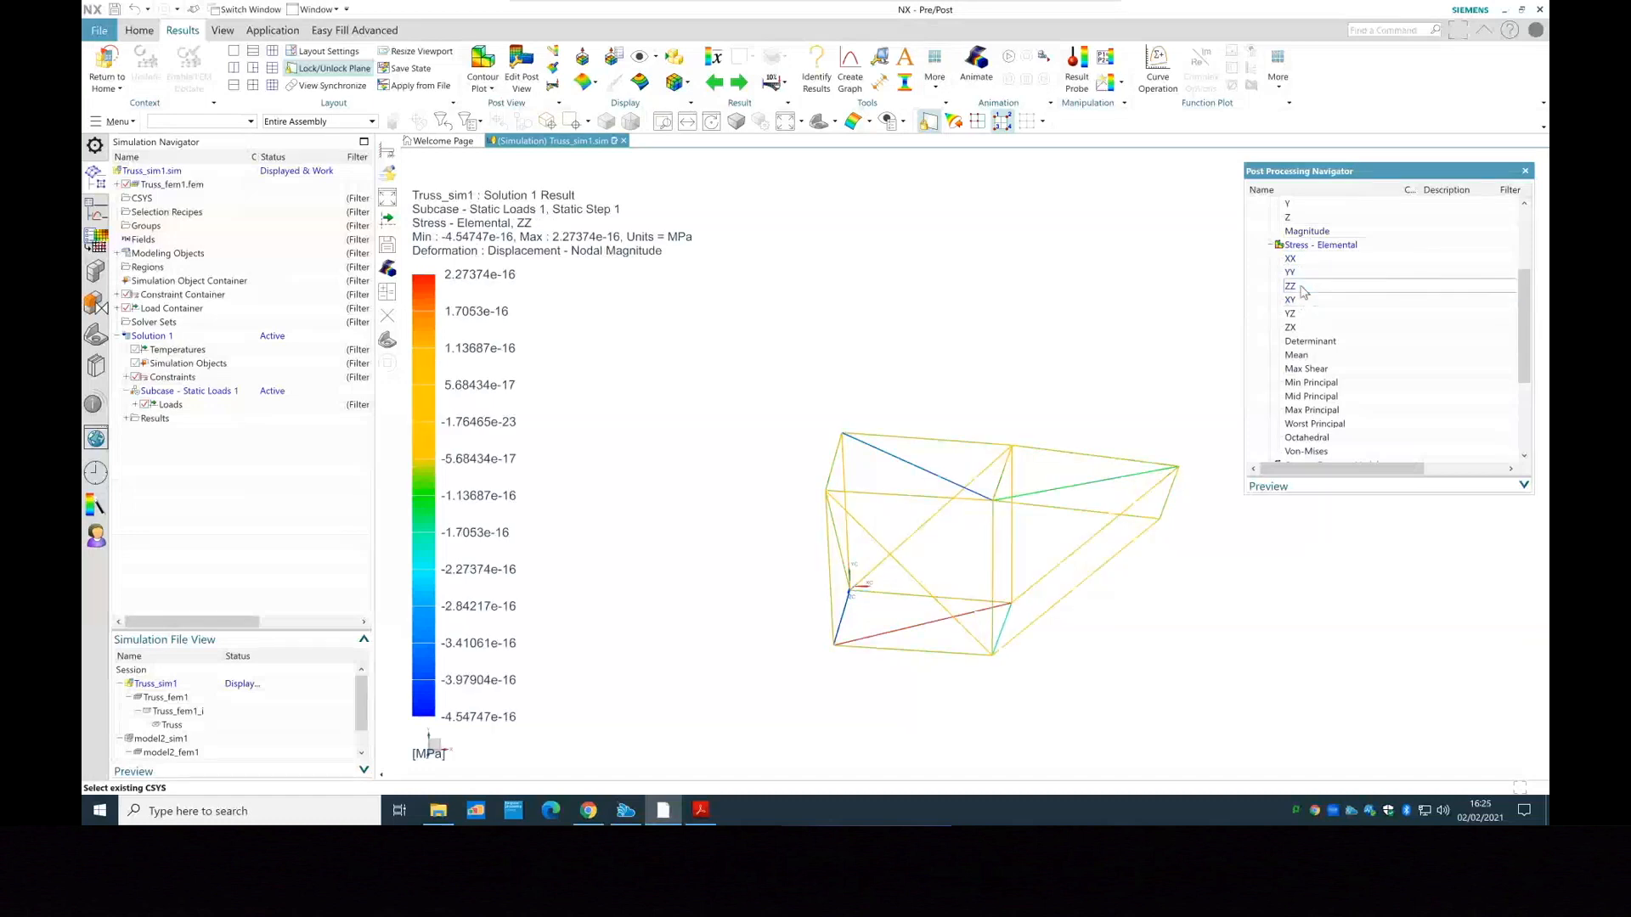
scroll(1332, 416, down, 1)
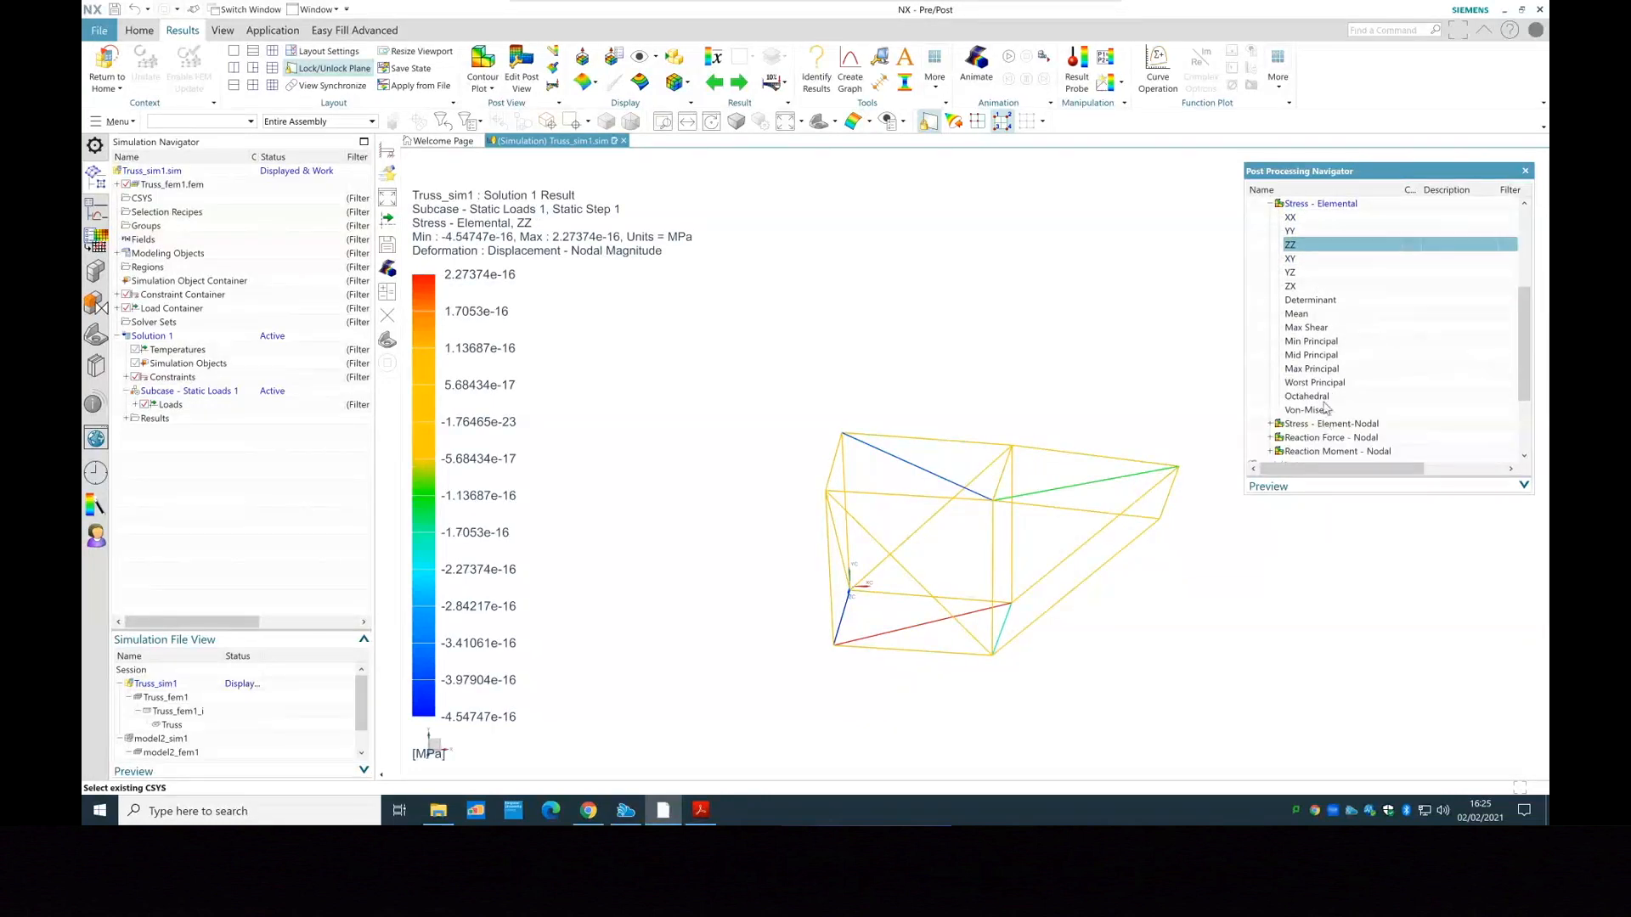
Plot the elemental Von-Mises stress on the truss and animate it, stopping after the deformation has been examined
double_click(1323, 411)
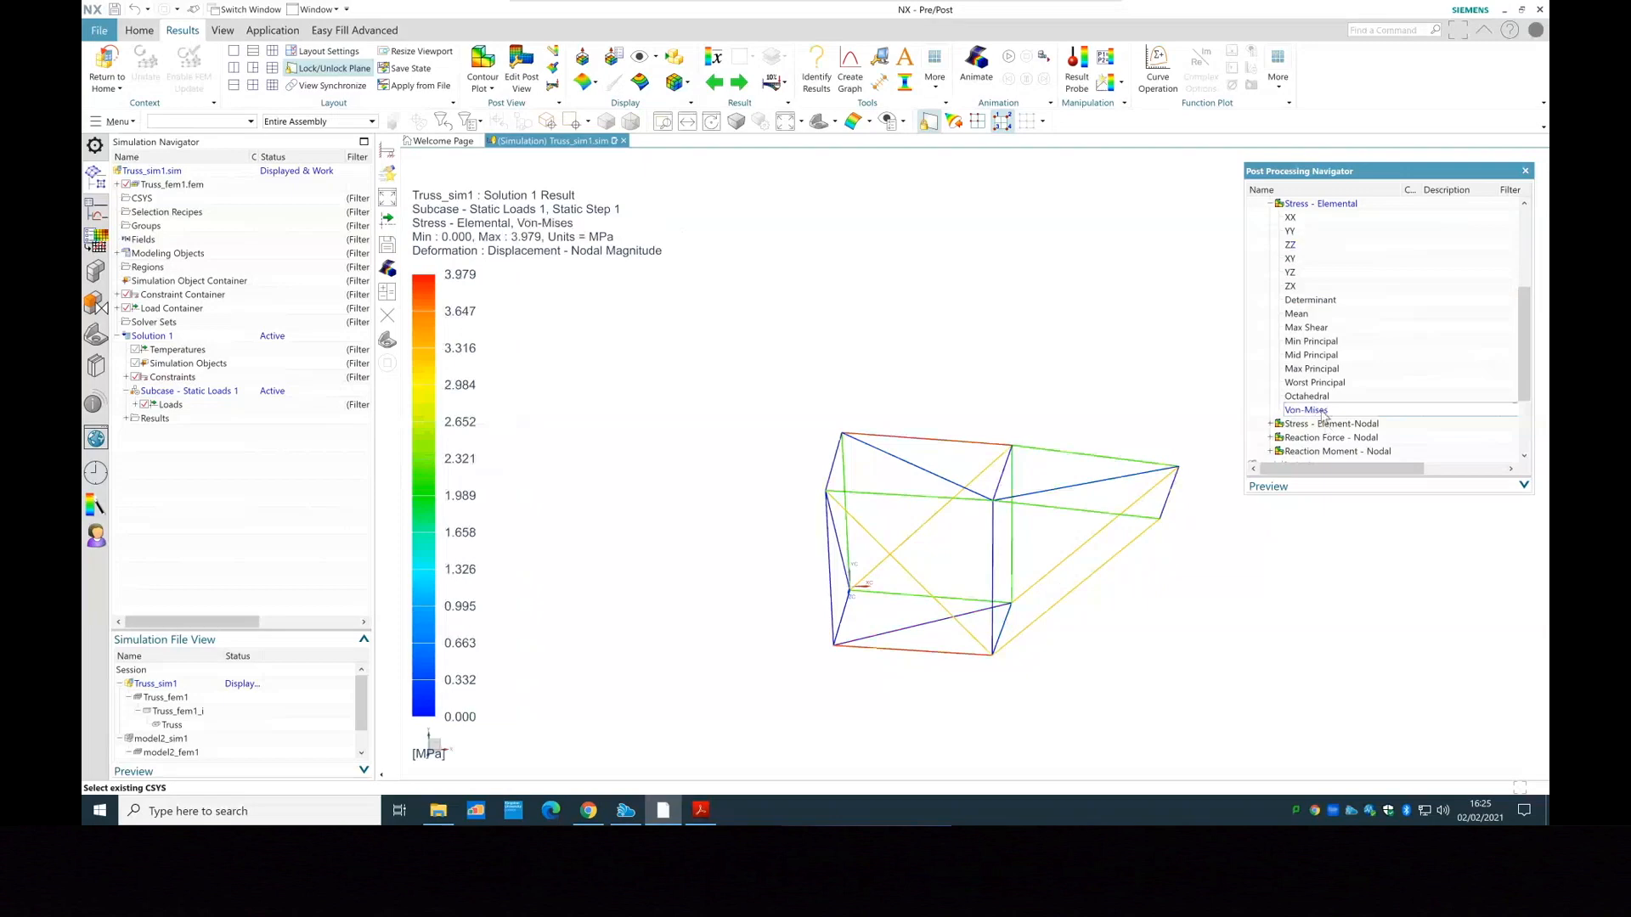
click(1006, 58)
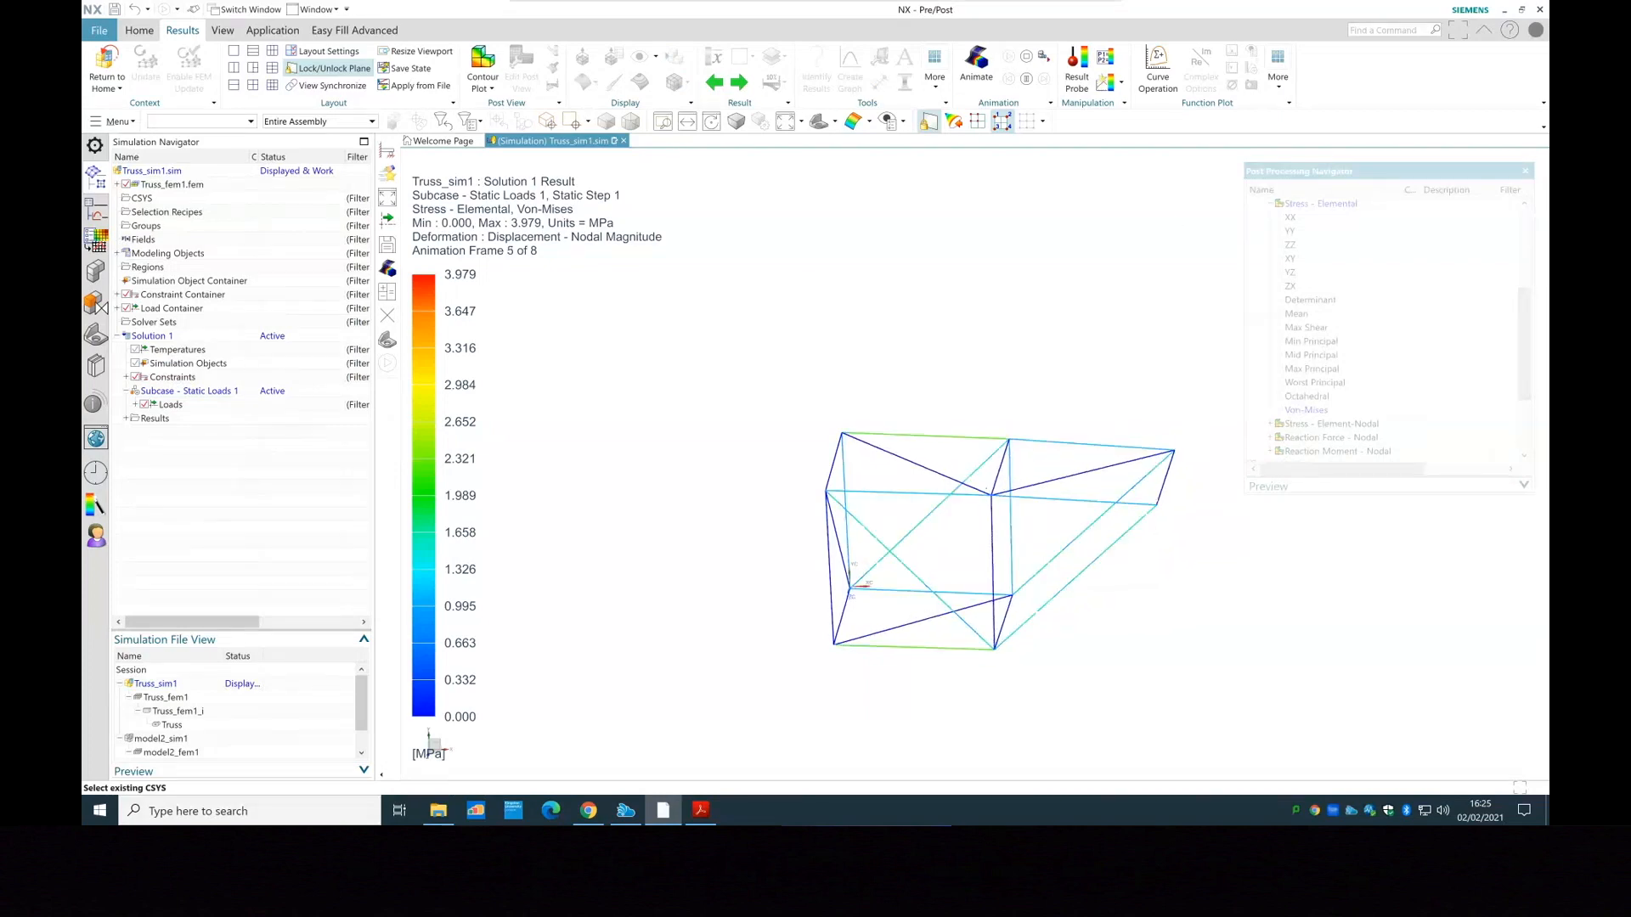
click(1035, 64)
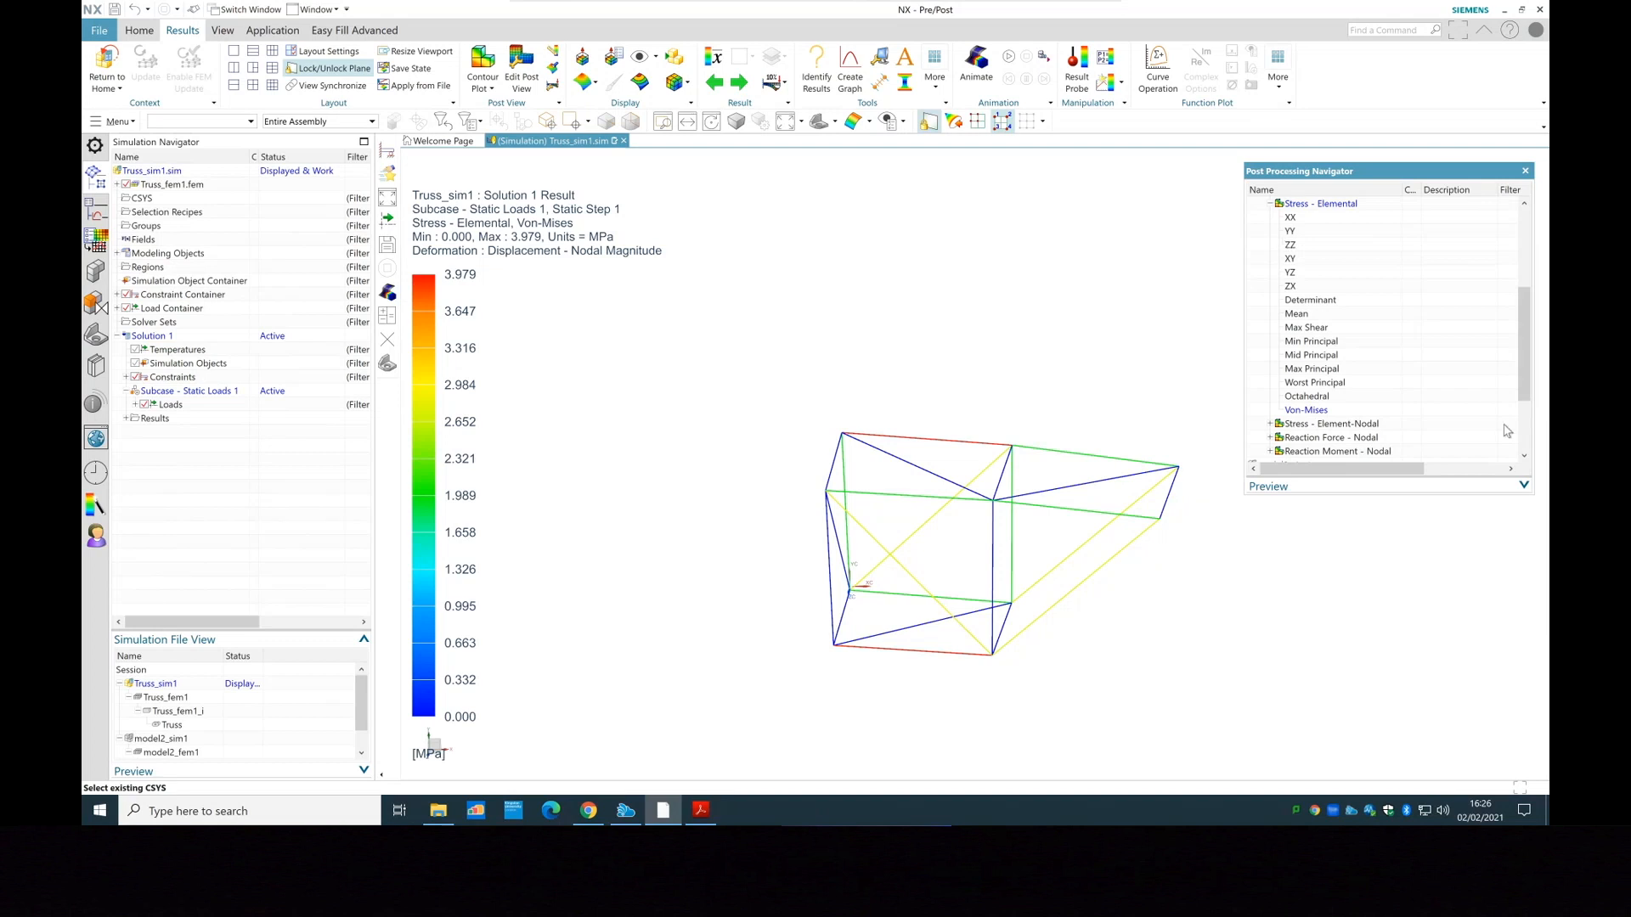
Plot the element-nodal Von-Mises stress, play its animation, and return to the static display
click(1270, 423)
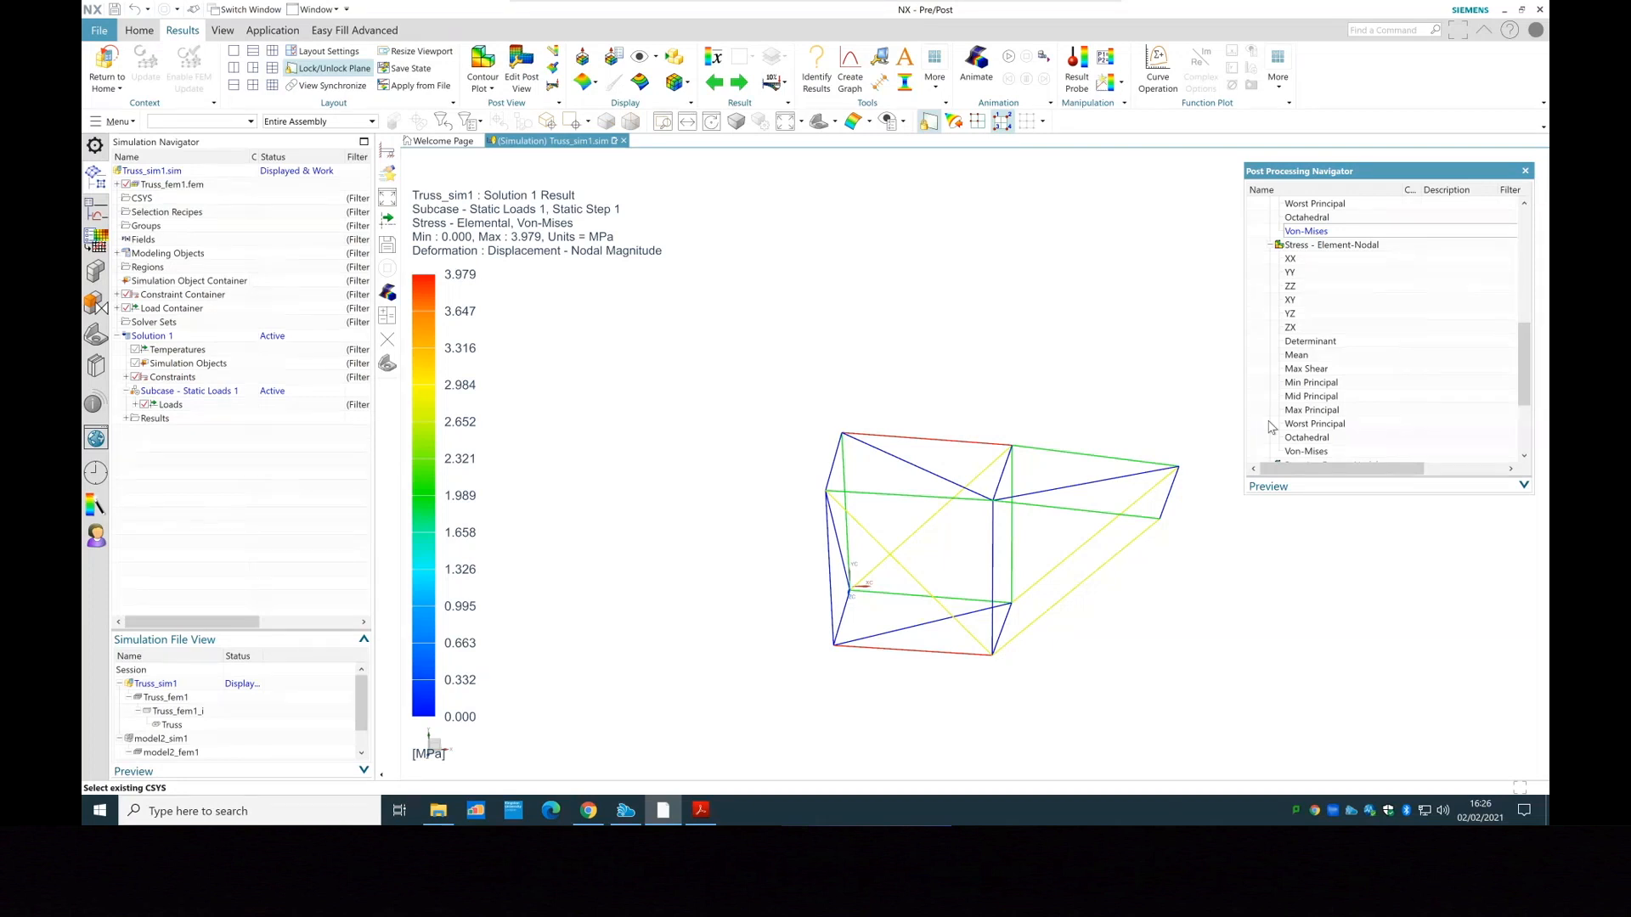
double_click(1306, 451)
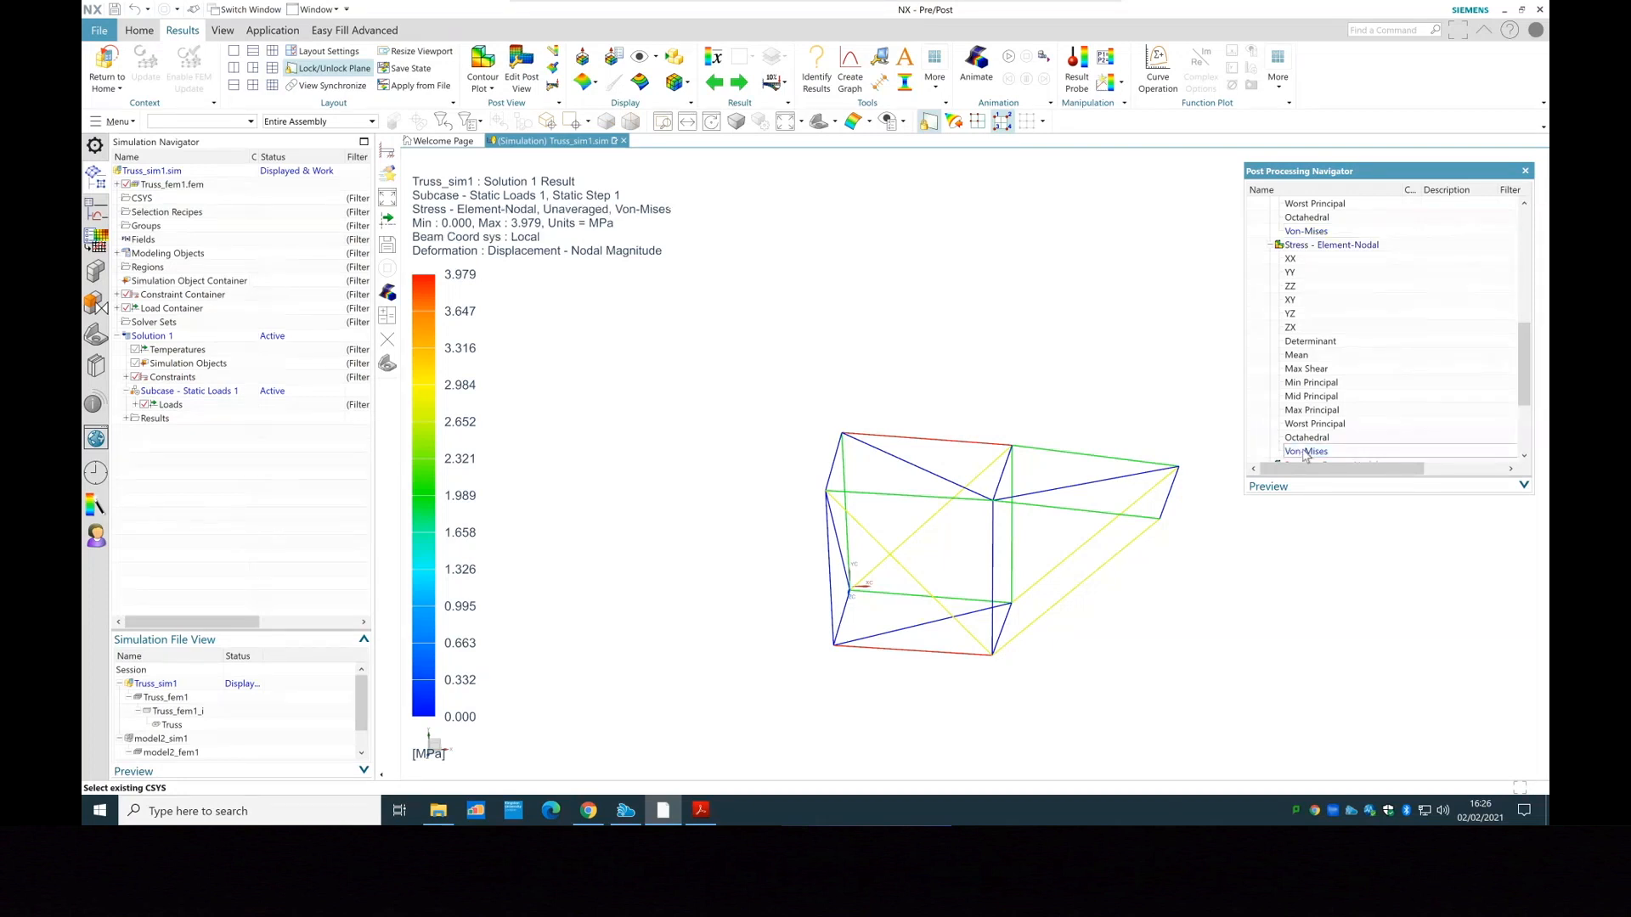
click(1009, 57)
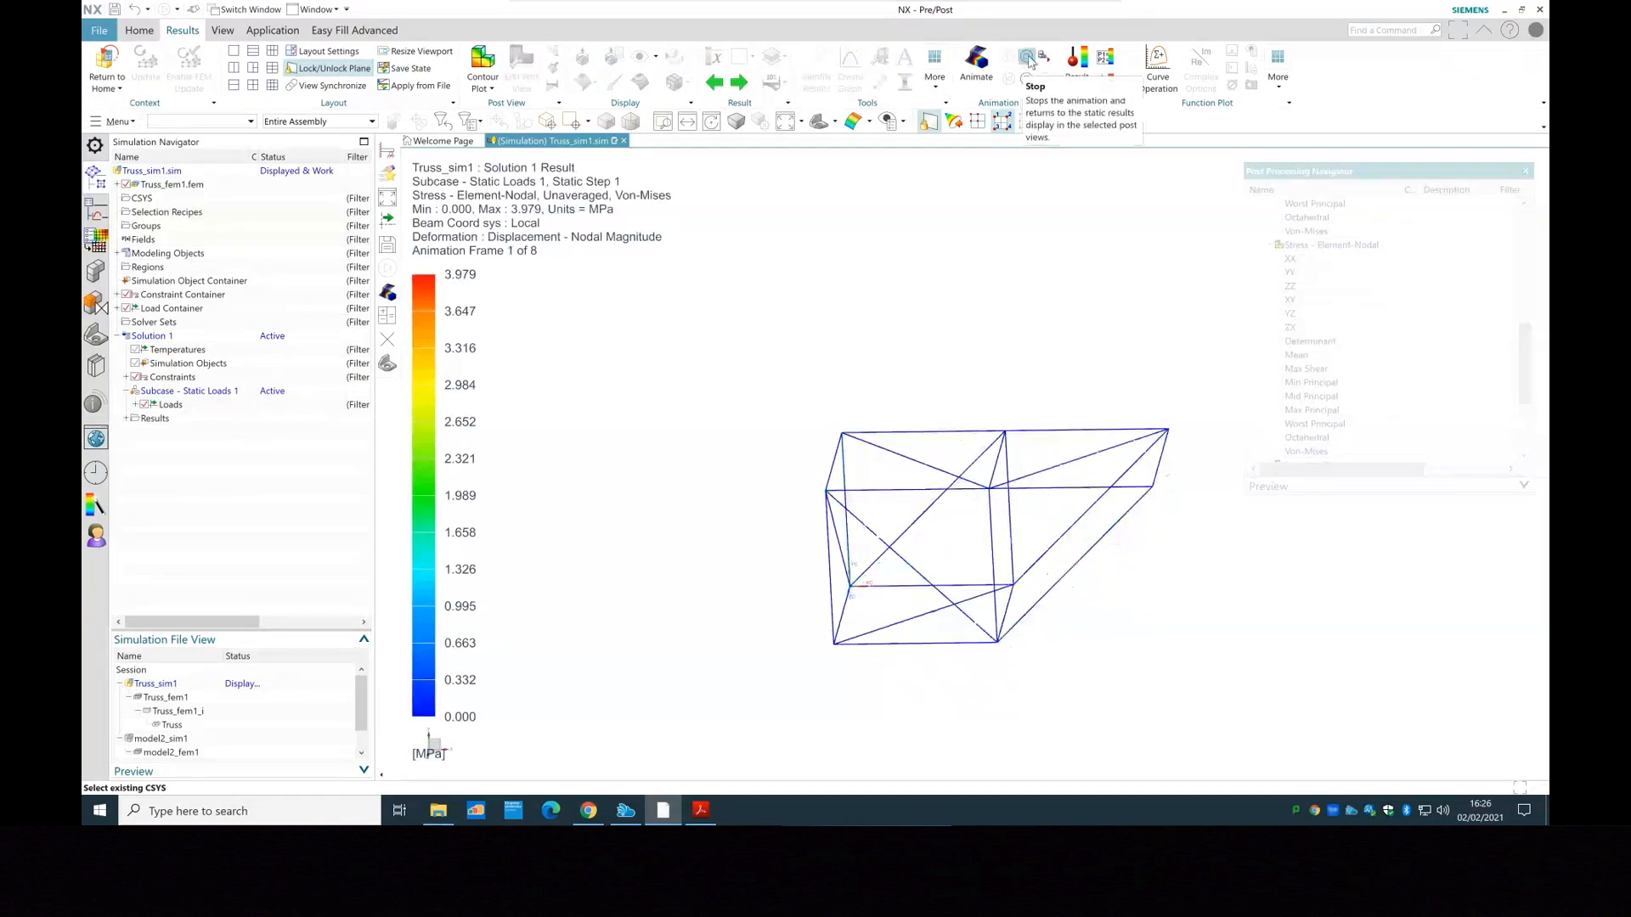
click(1027, 56)
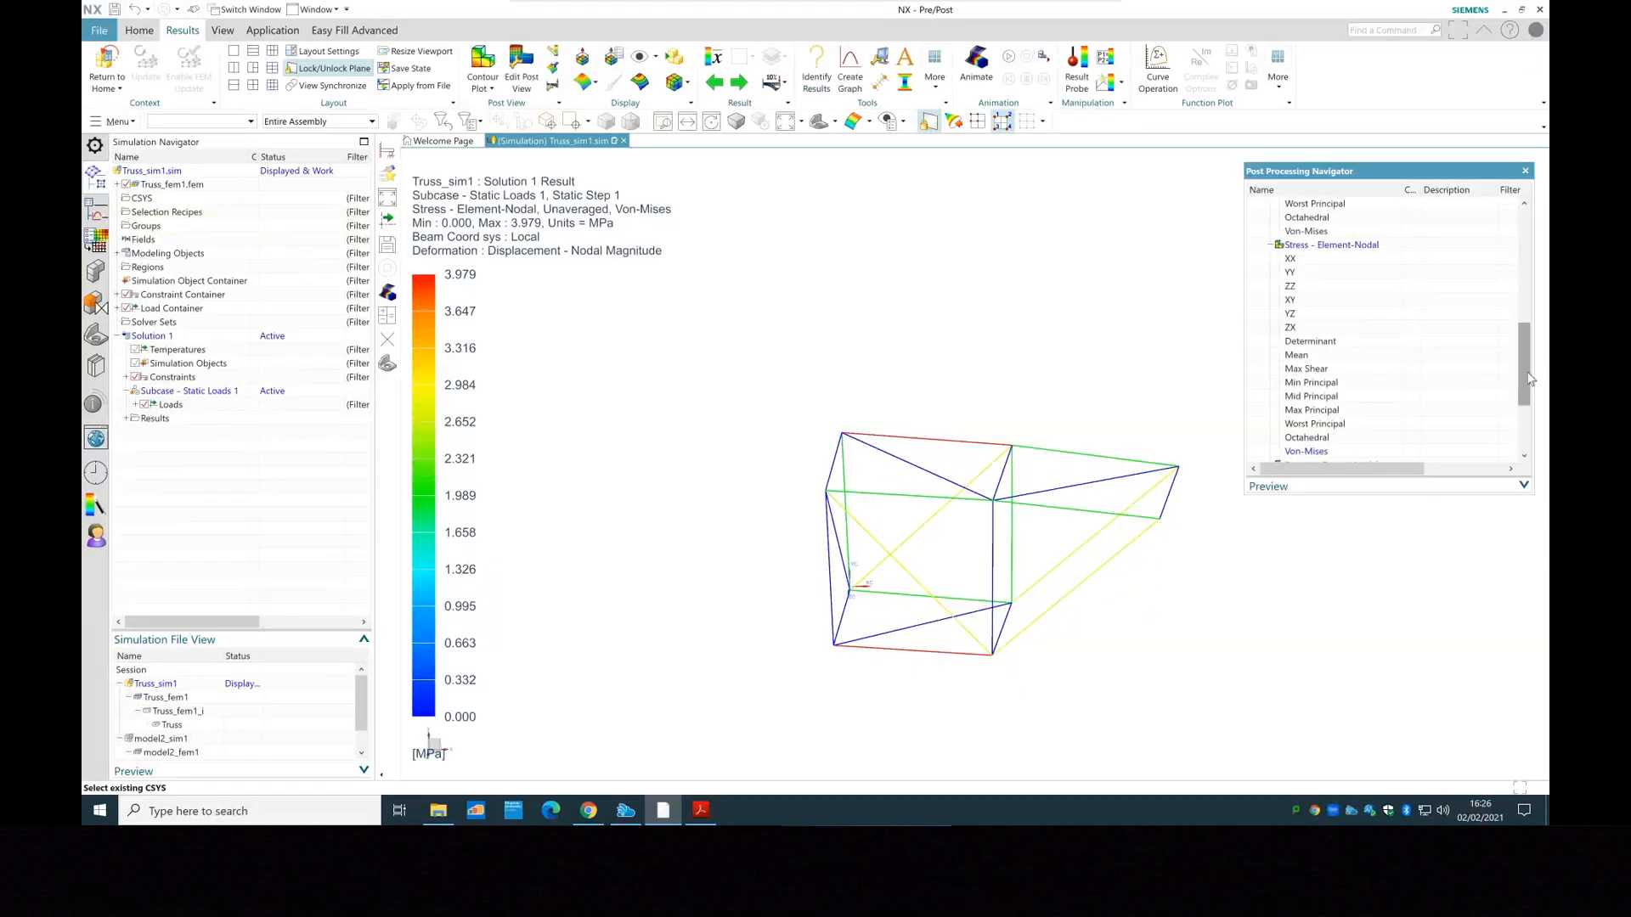
Plot the magnitude of the nodal reaction force and animate the result
scroll(1510, 414, down, 3)
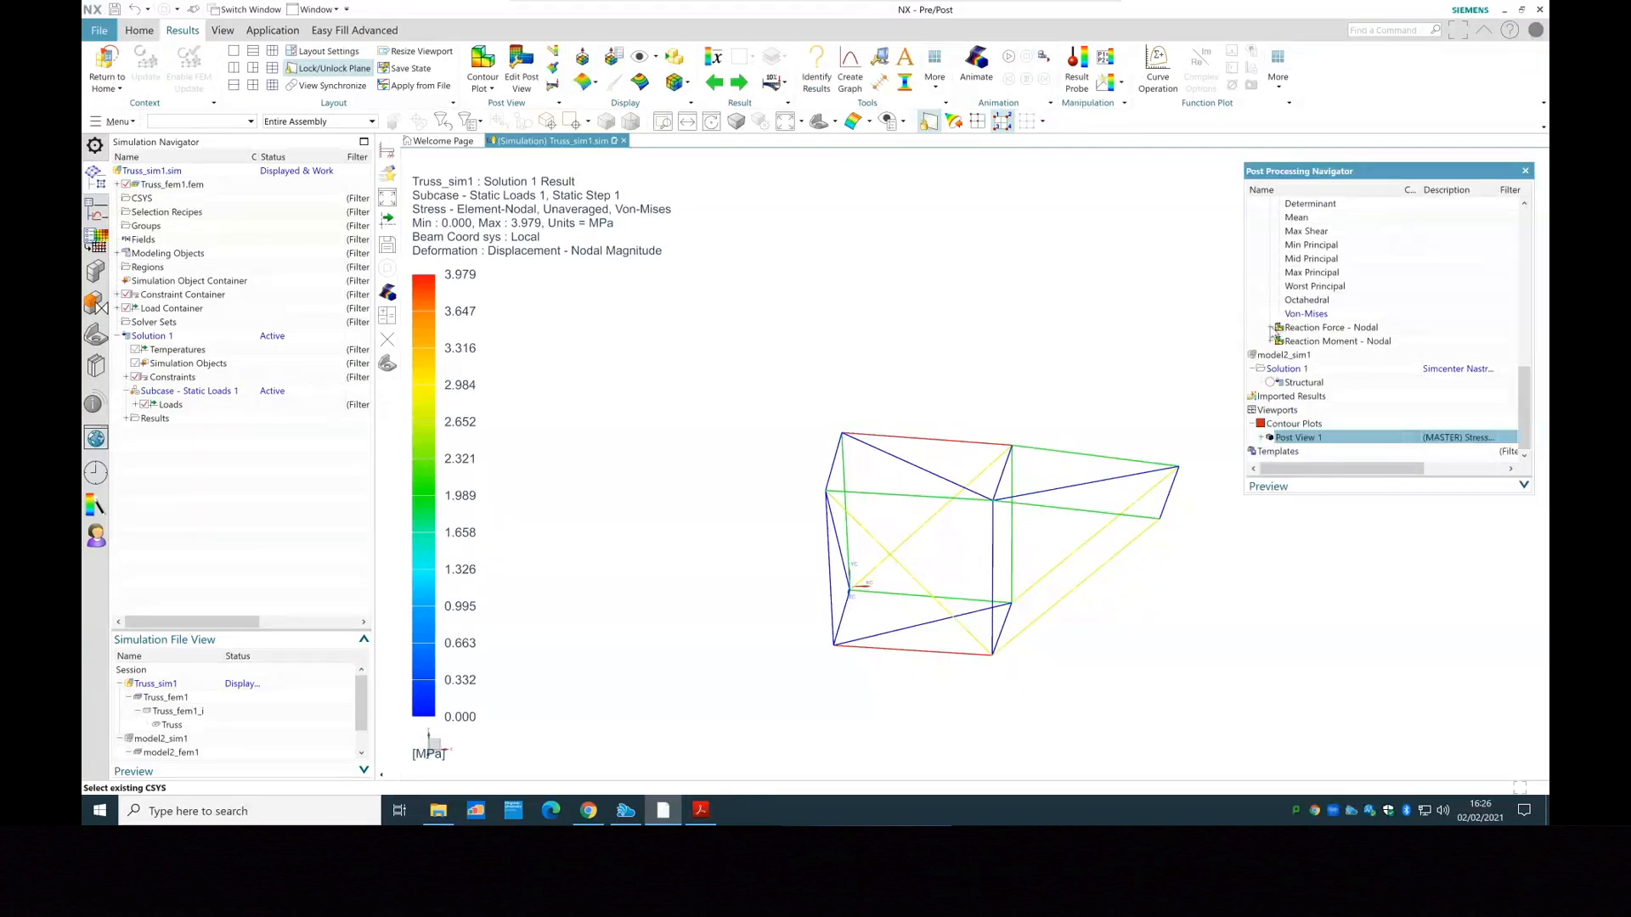
click(1271, 328)
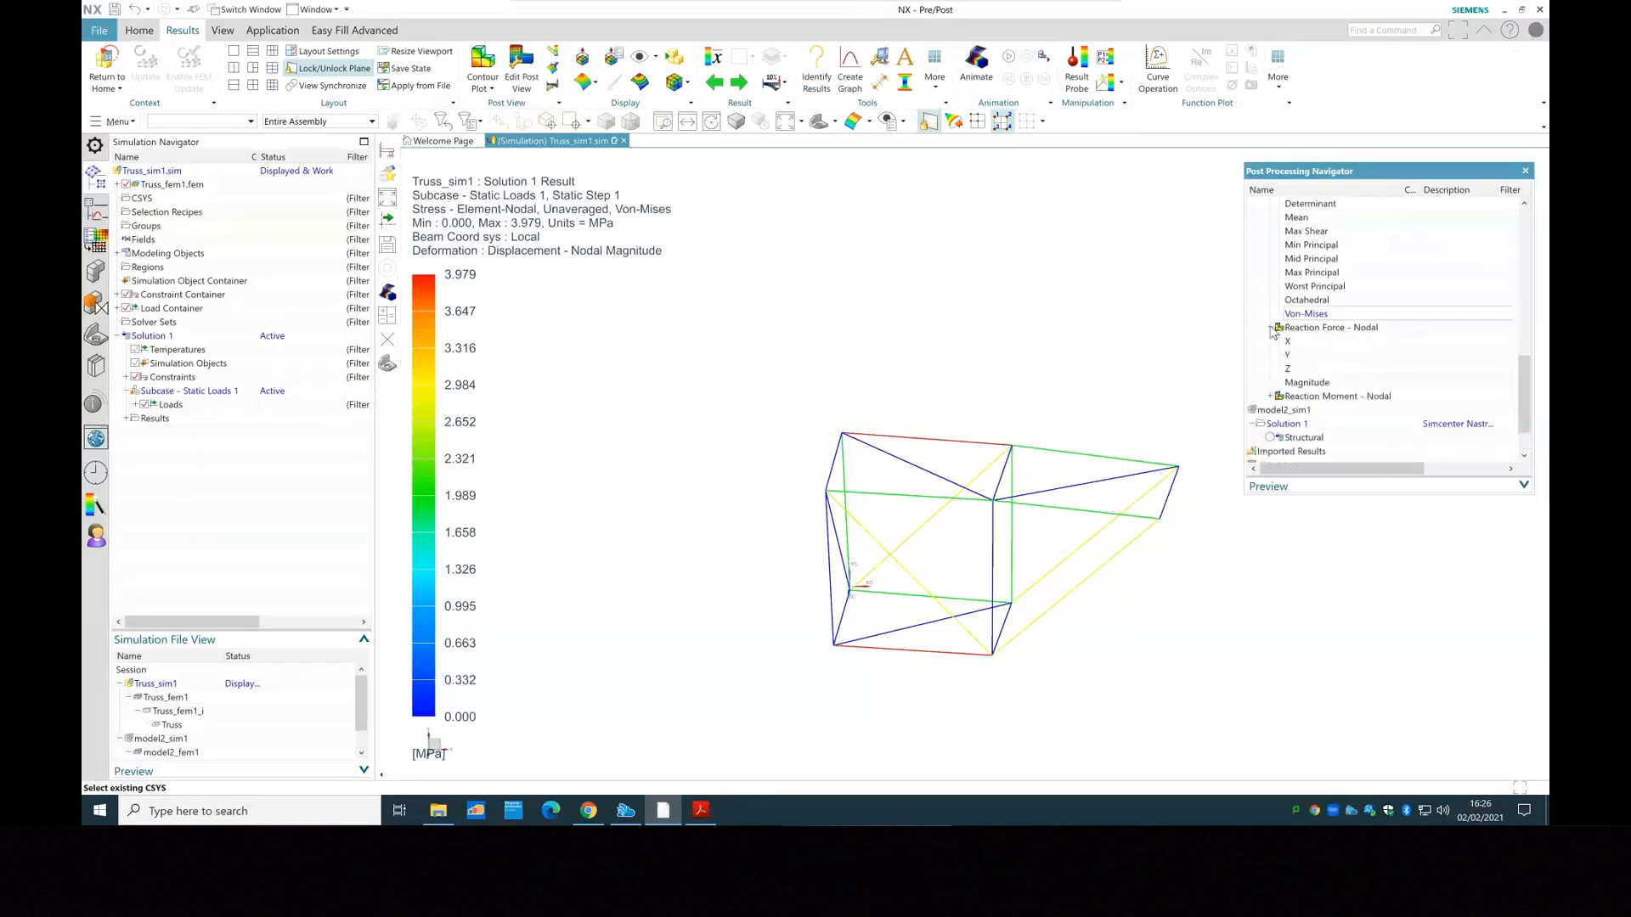
double_click(1325, 384)
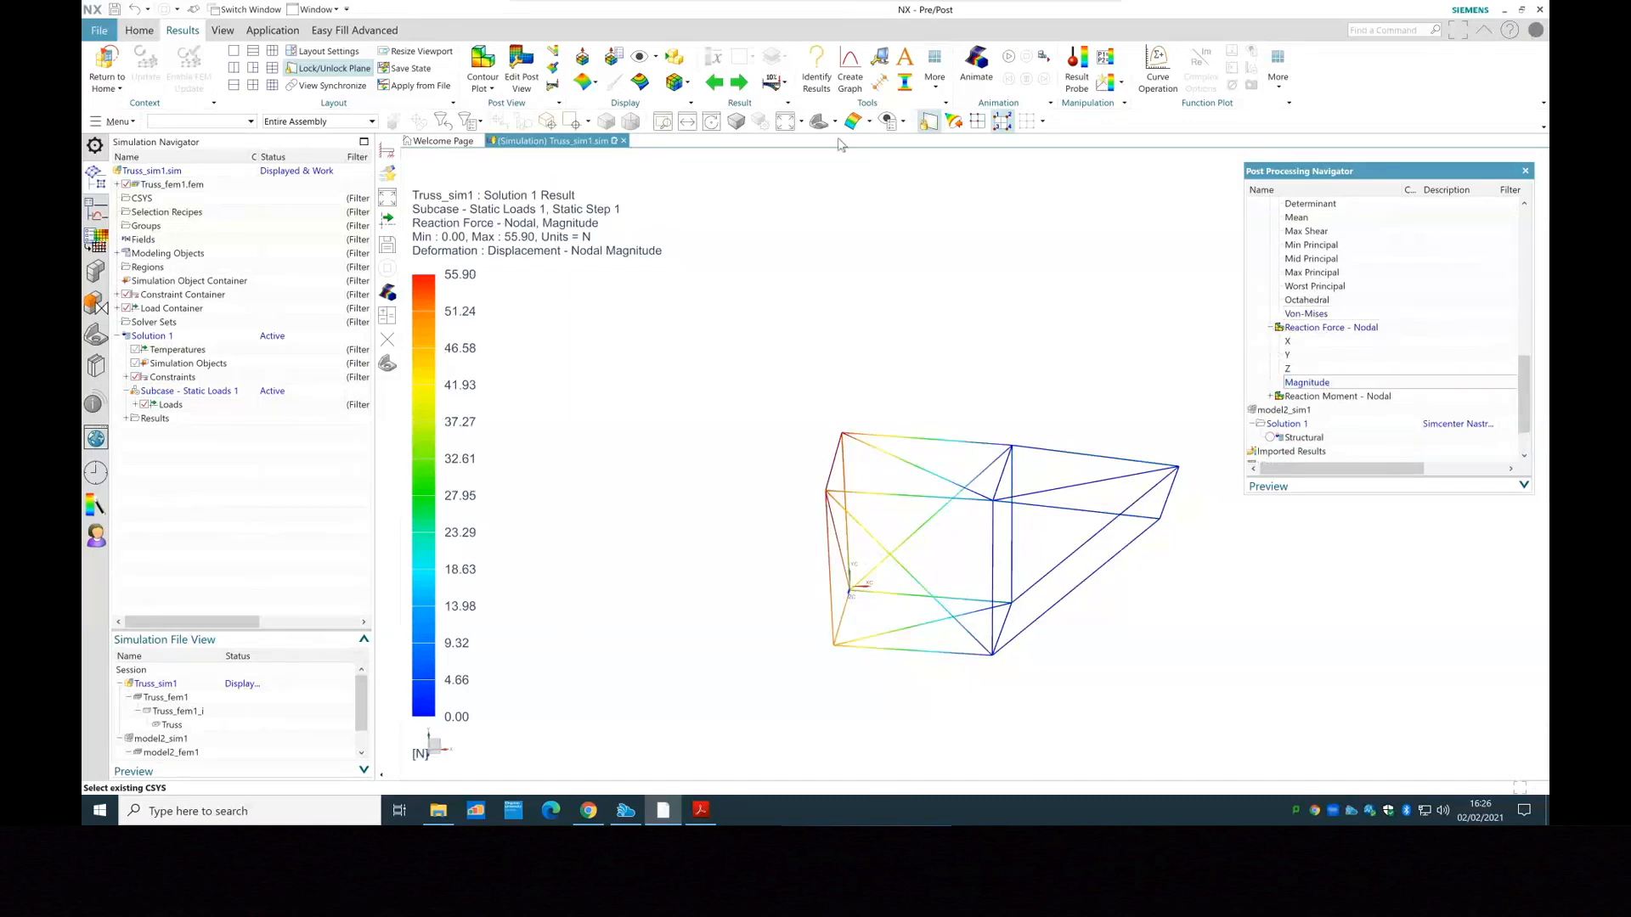
click(1010, 59)
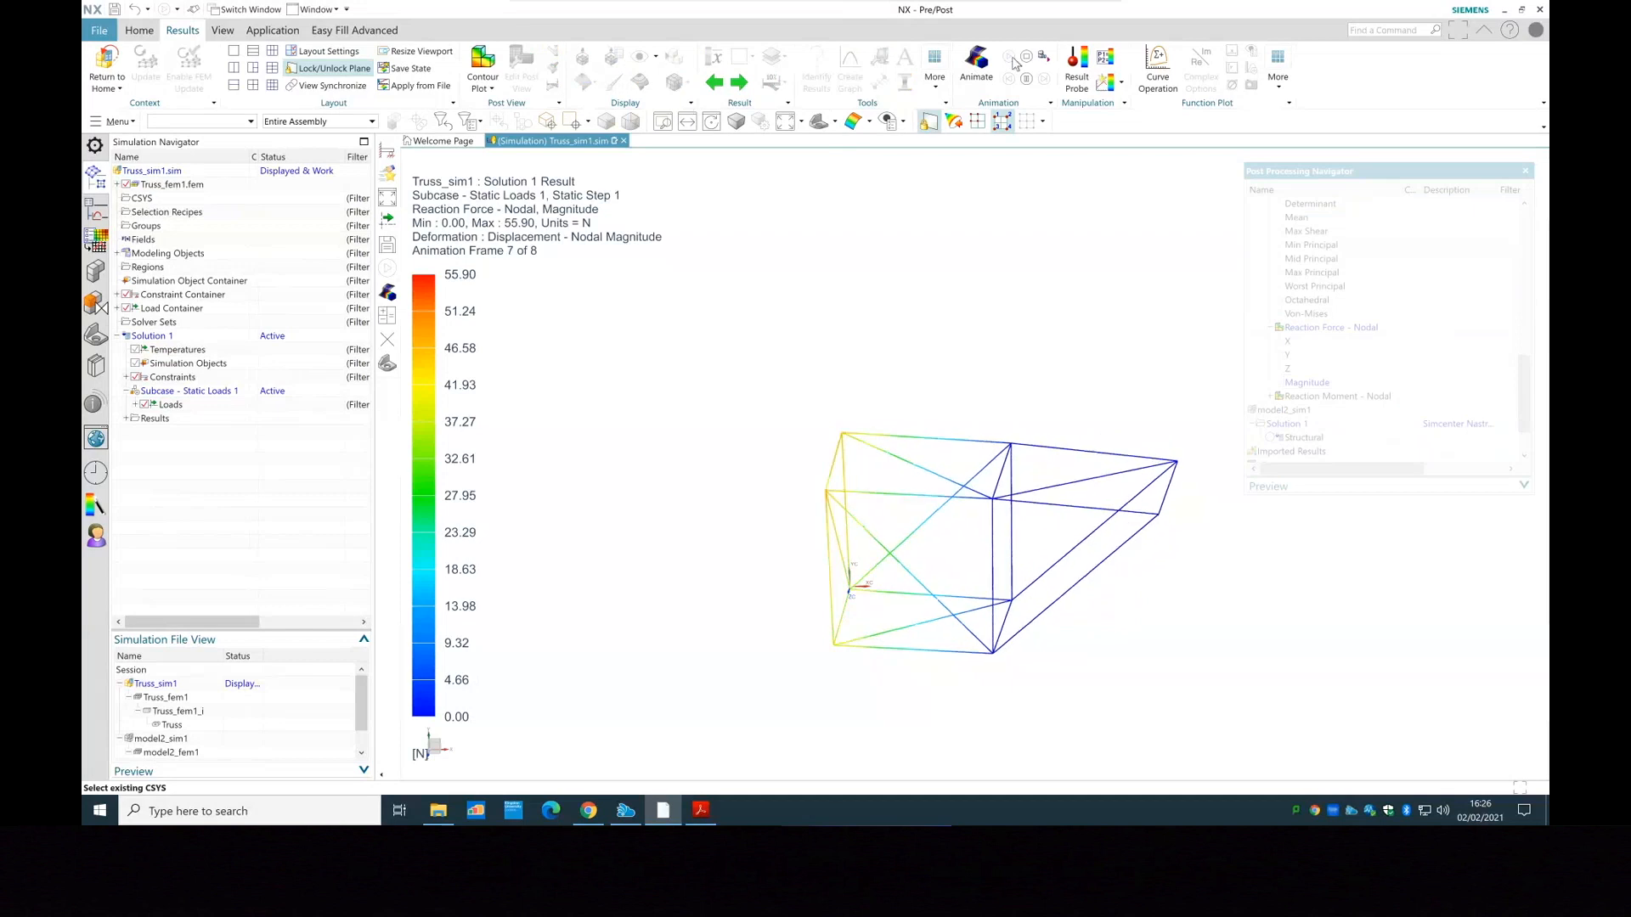
Display the magnitude of the nodal reaction moment on the truss
click(1271, 397)
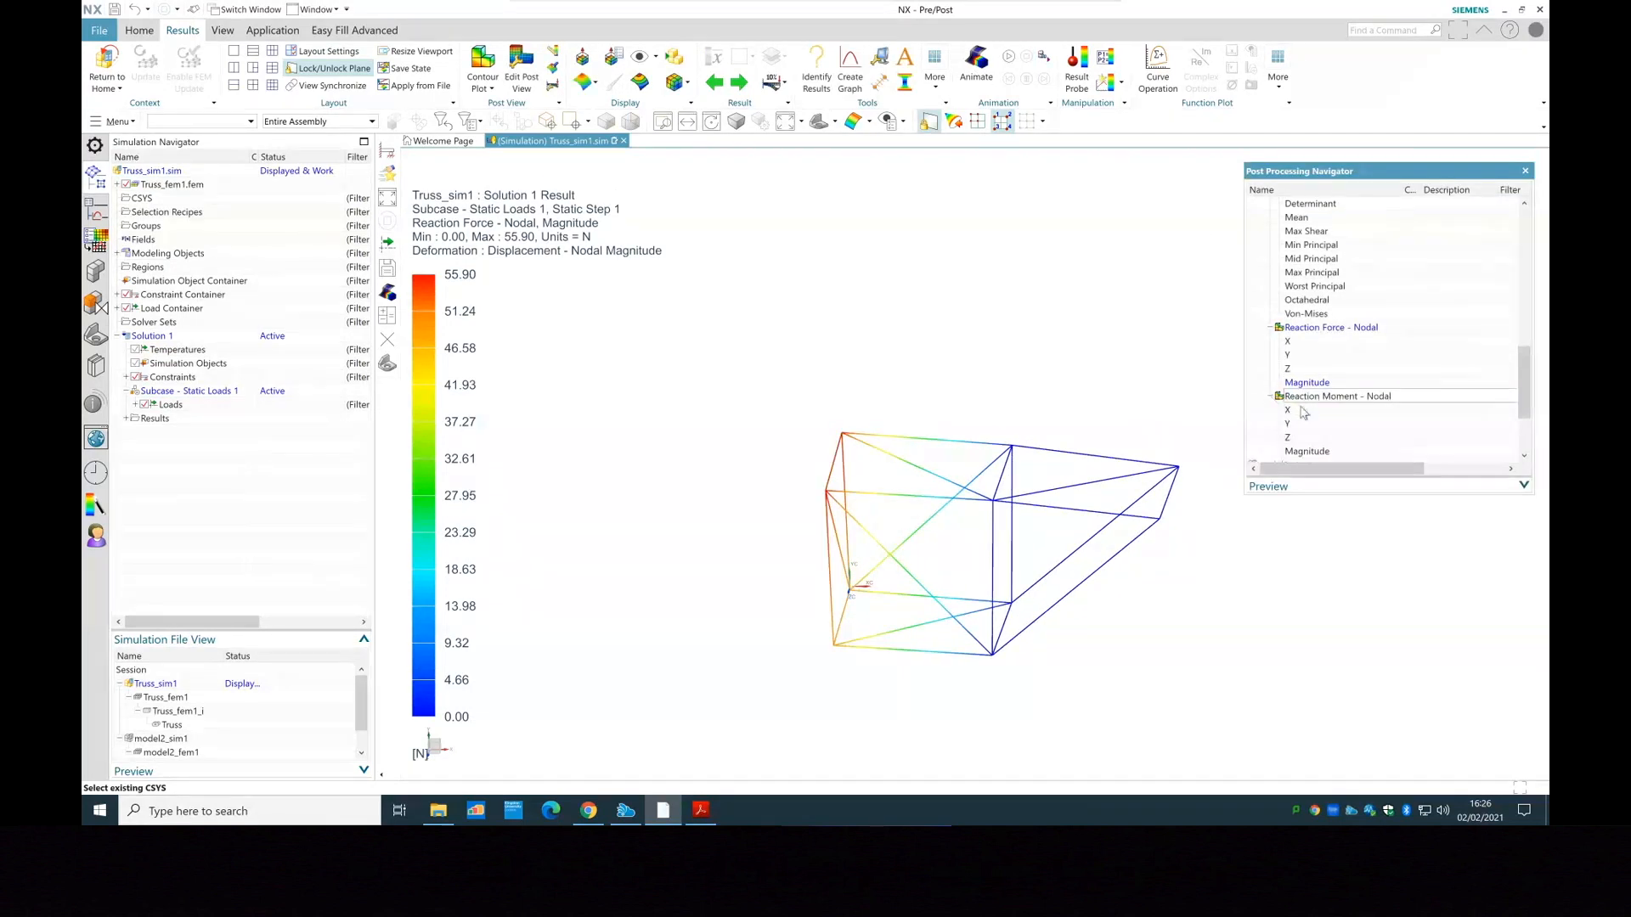
scroll(1332, 437, down, 1)
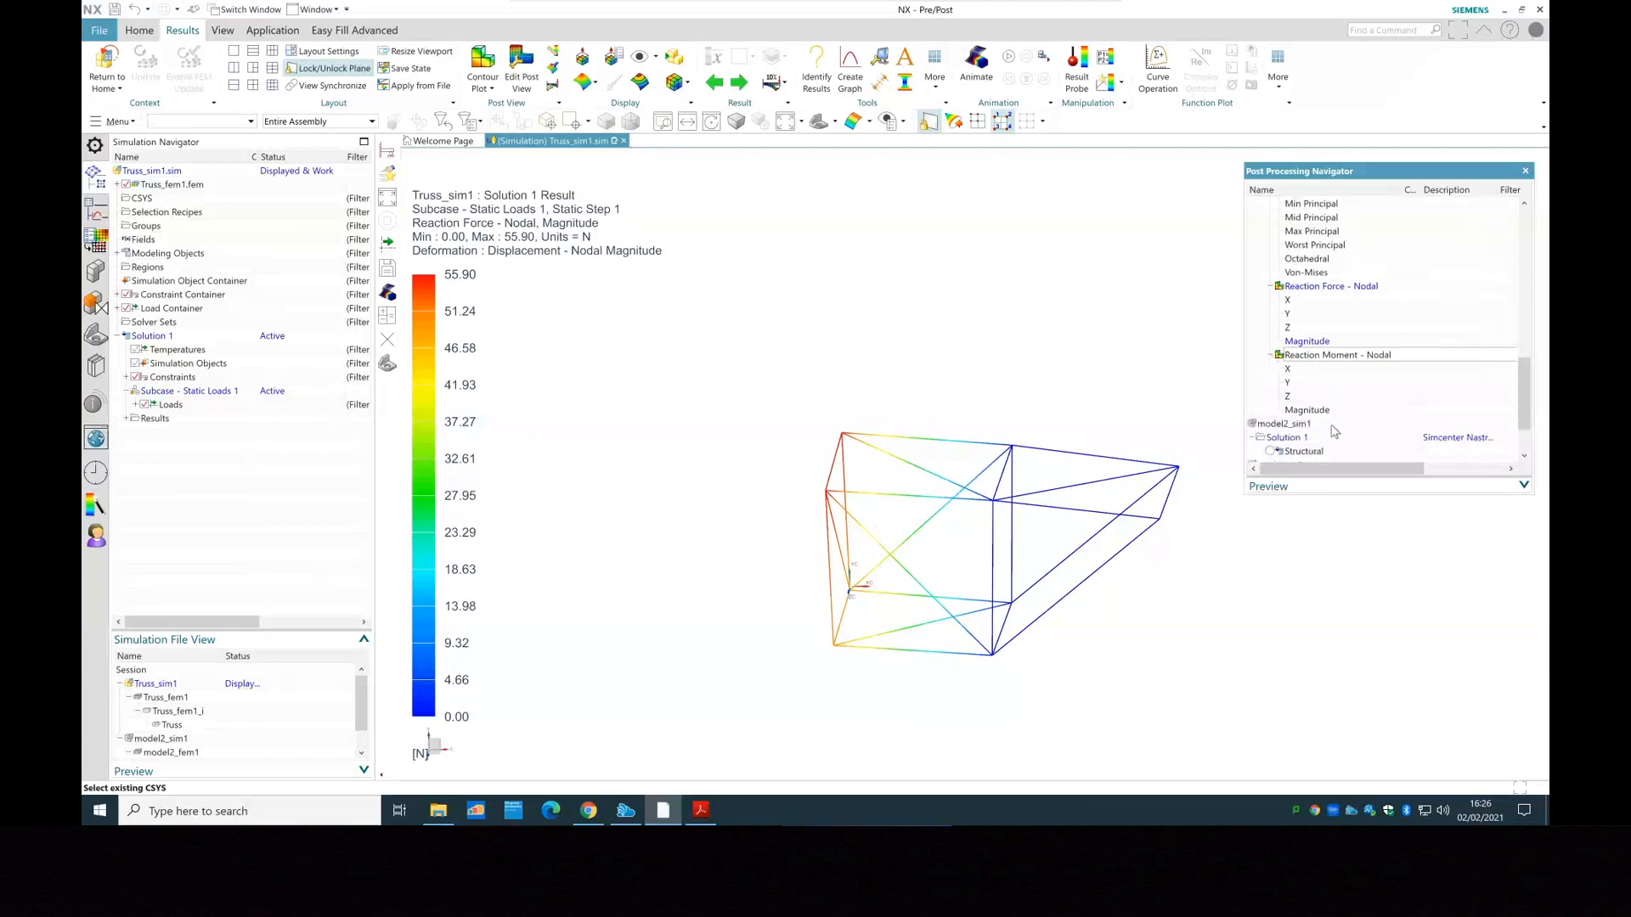
double_click(1309, 410)
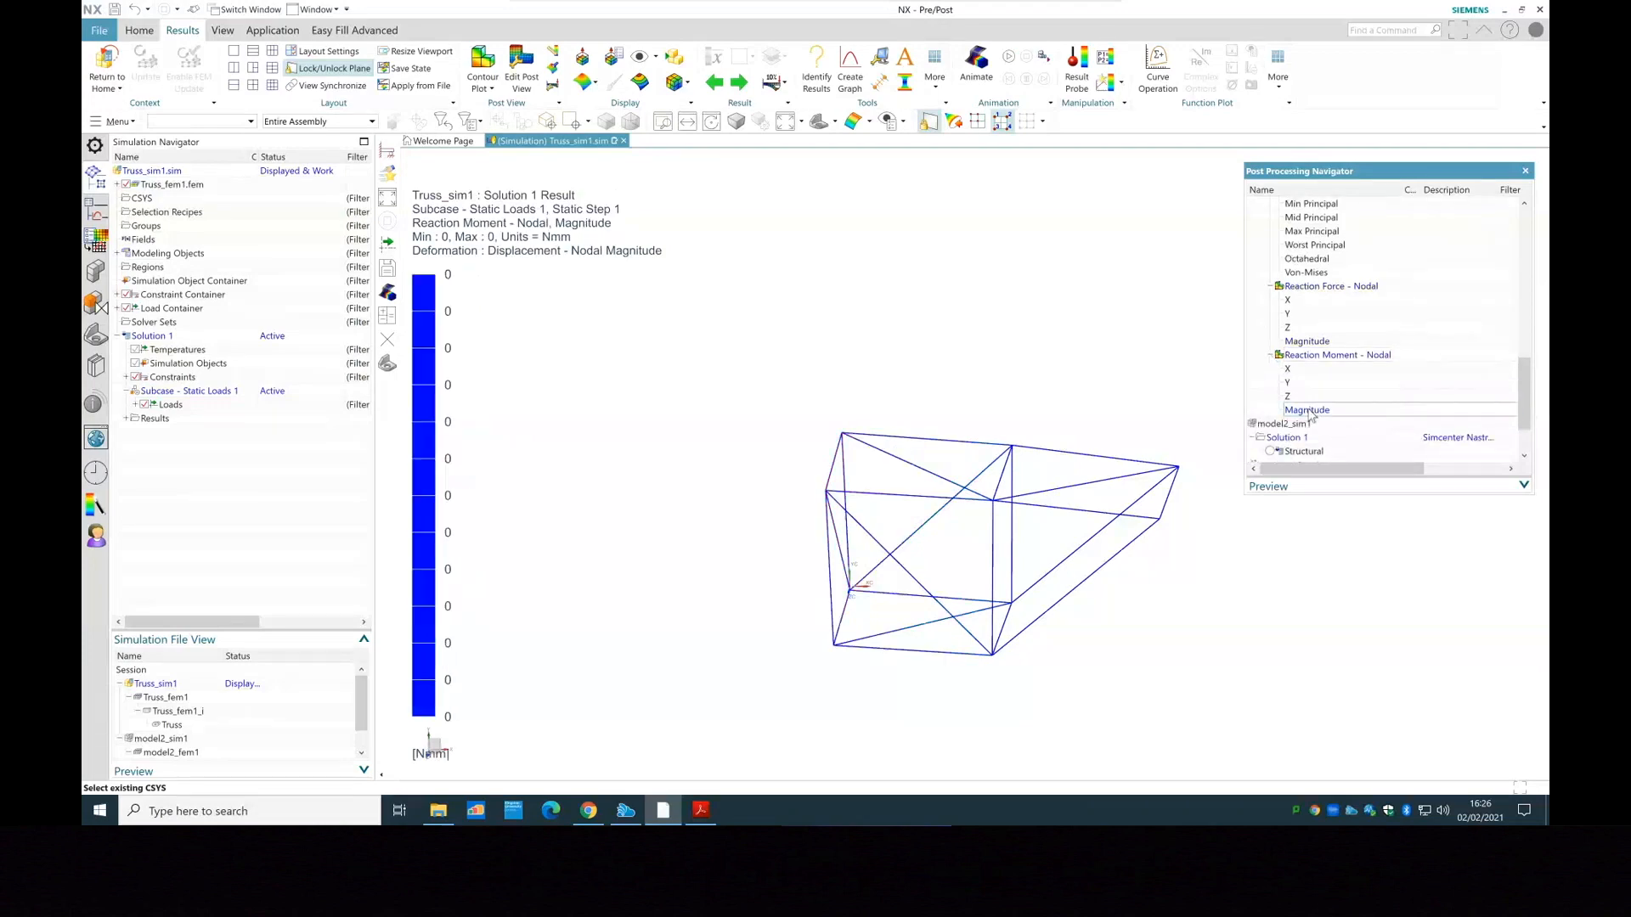
Switch the contour plot back to the nodal reaction force magnitude and look back over the element-nodal stress results
double_click(1330, 343)
scroll(1330, 346, up, 2)
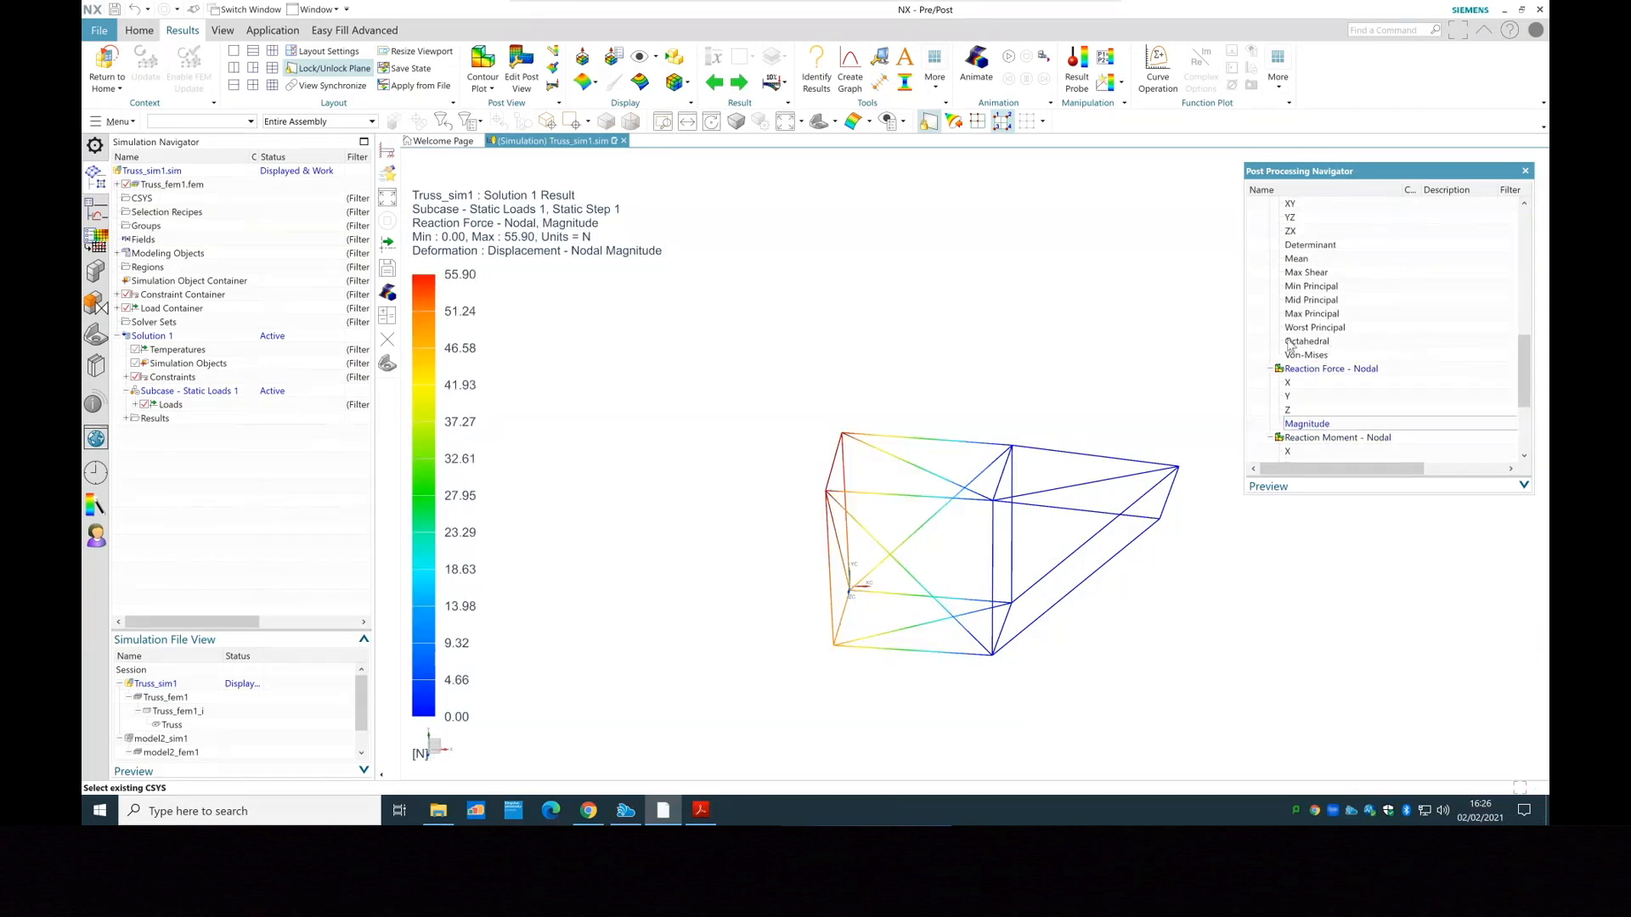
scroll(1332, 340, up, 3)
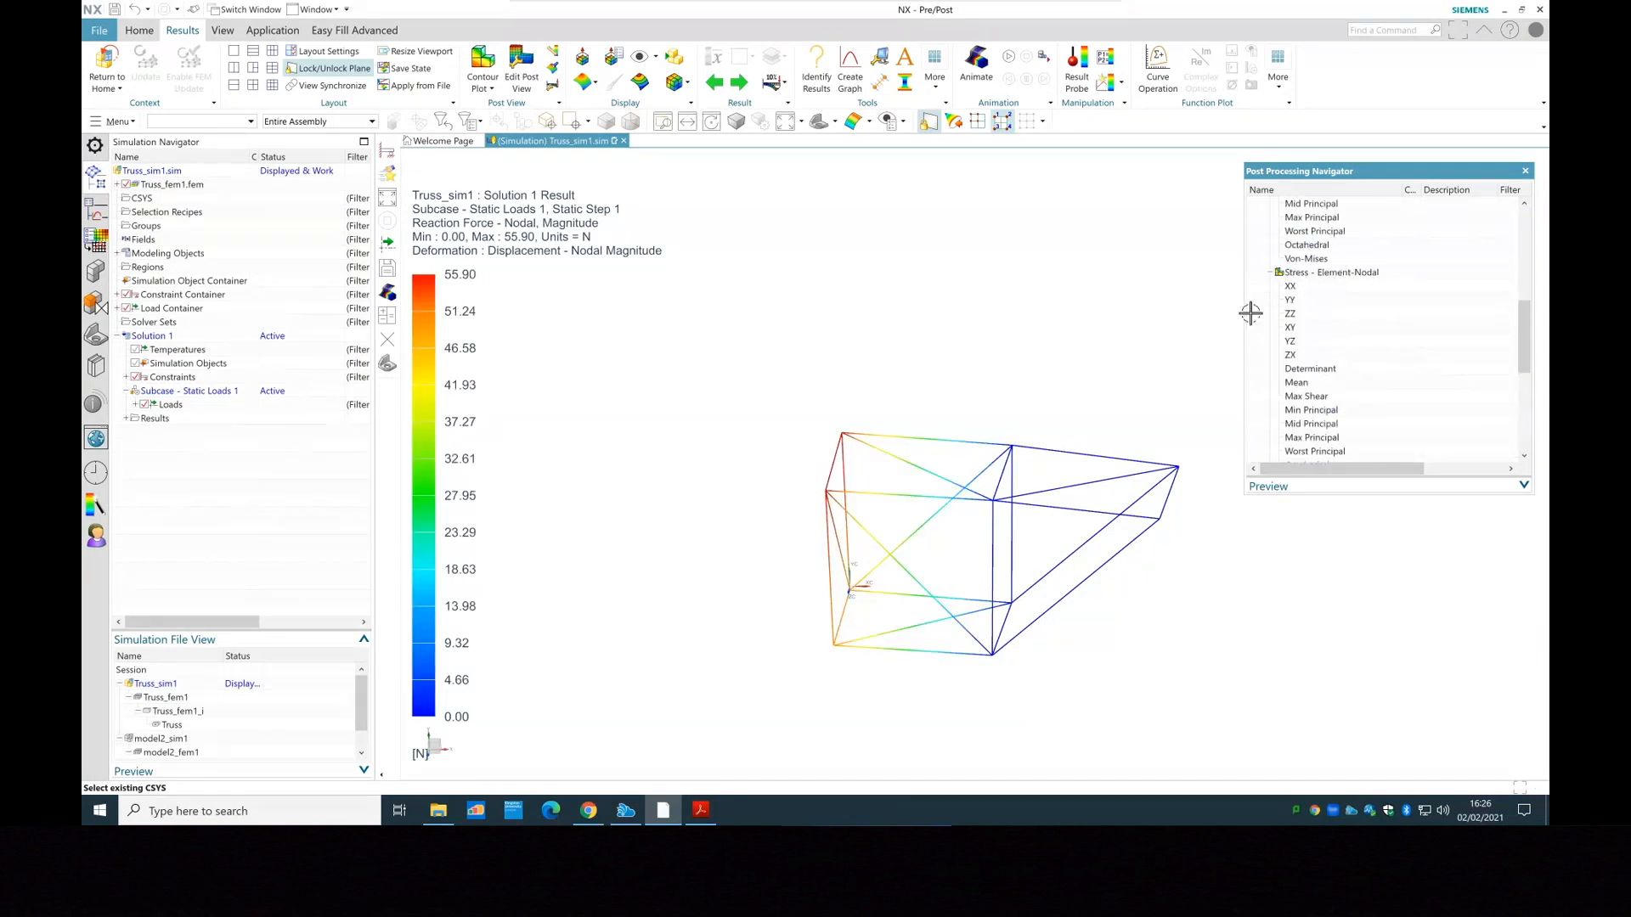